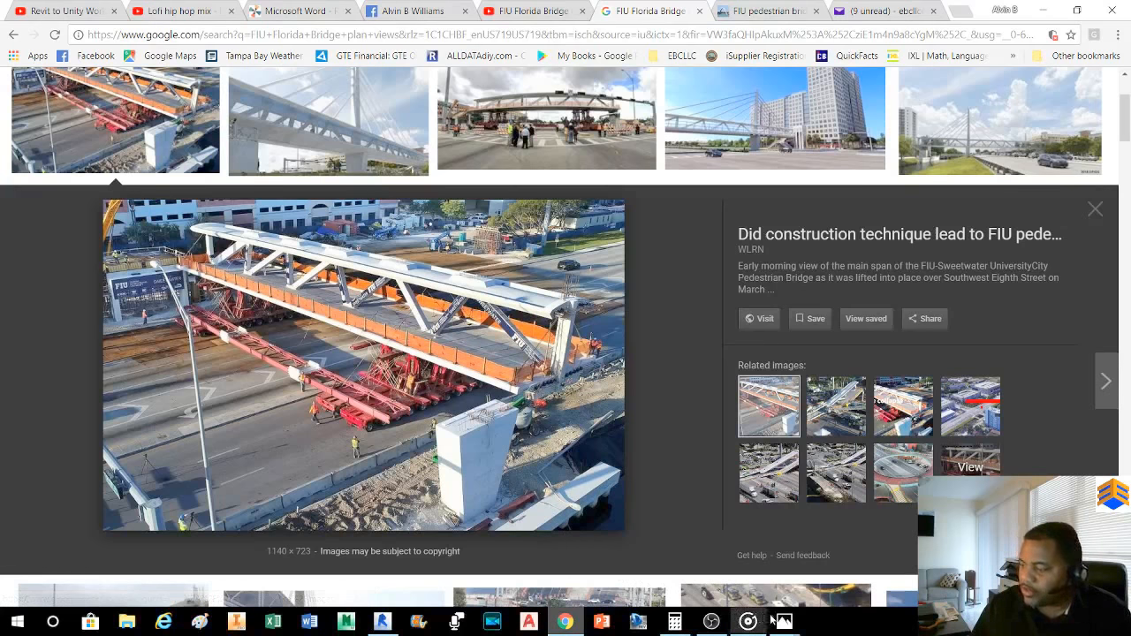
- Switch to Photos and view the Hubbard's Learning Center on Wheels renderings up to Image41
{"action": "mouse_move", "coordinate": [747, 621]}
{"action": "left_click", "coordinate": [698, 574]}
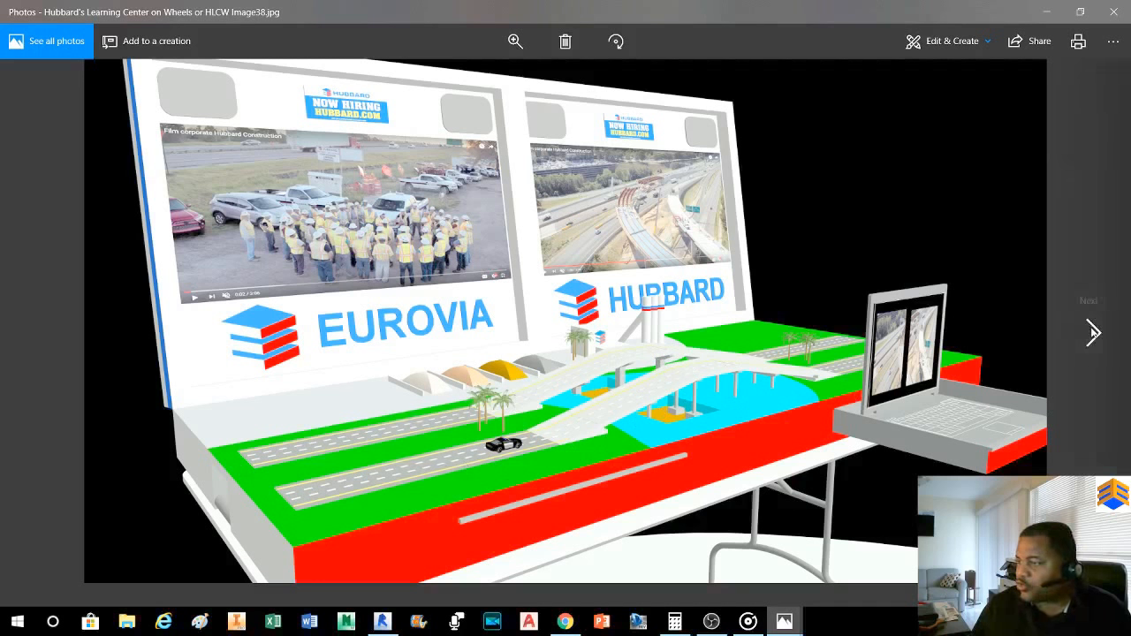
{"action": "left_click", "coordinate": [1093, 331]}
{"action": "left_click", "coordinate": [1093, 330]}
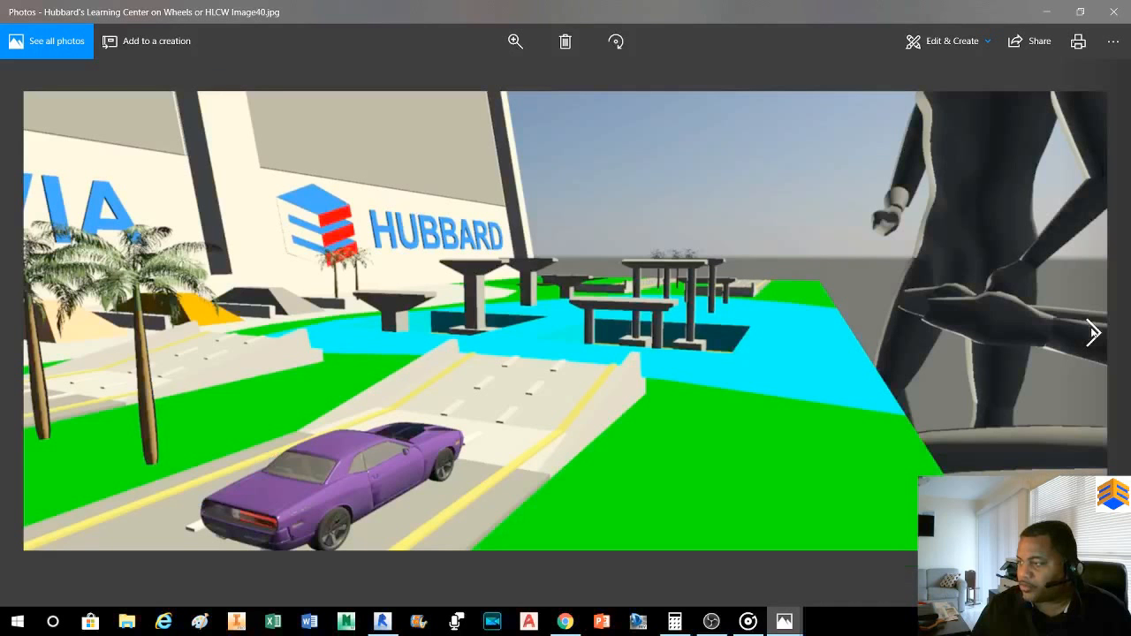
{"action": "left_click", "coordinate": [1093, 331]}
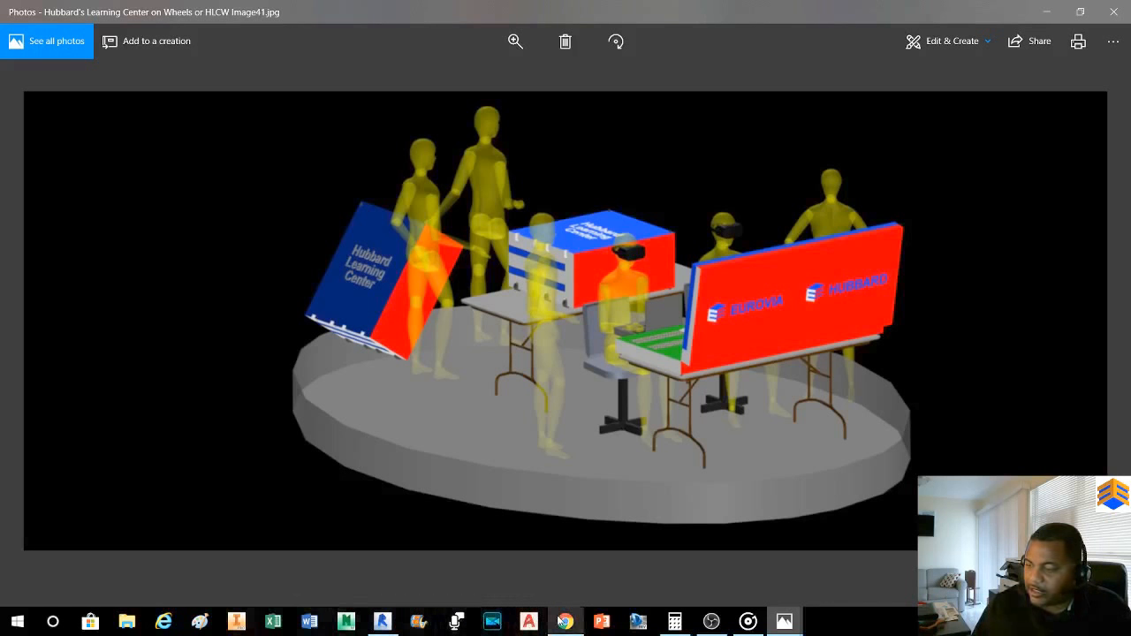
- Switch to Chrome and examine the FIU bridge drawing with the 175' and 99' spans in the image results
{"action": "mouse_move", "coordinate": [561, 623]}
{"action": "left_click", "coordinate": [566, 583]}
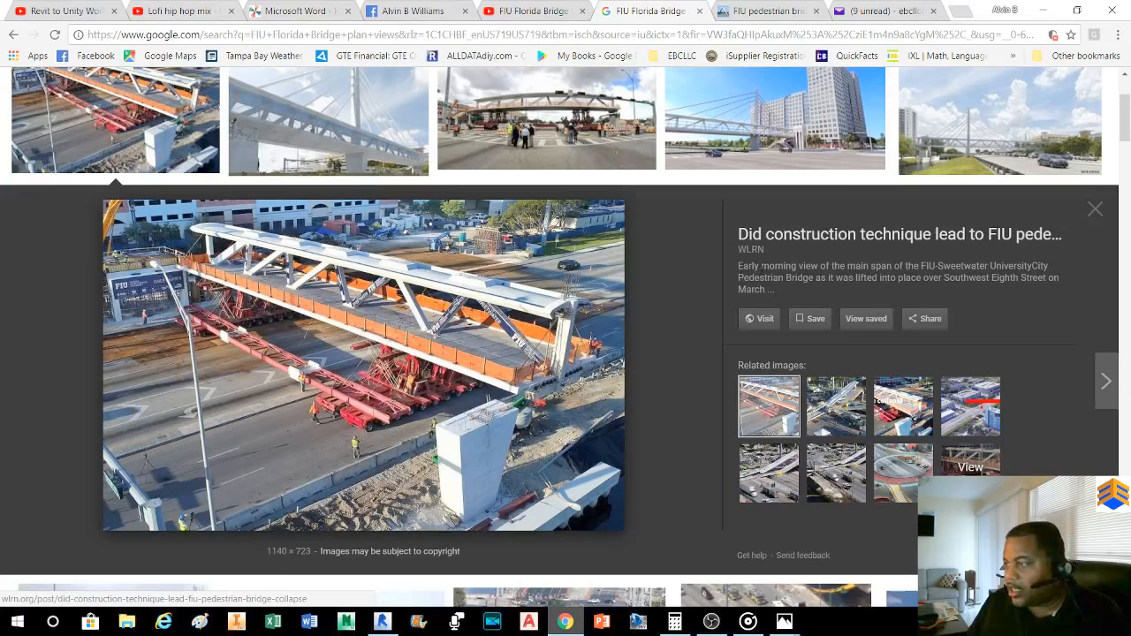
{"action": "scroll", "coordinate": [597, 333], "scroll_direction": "up", "scroll_amount": 2}
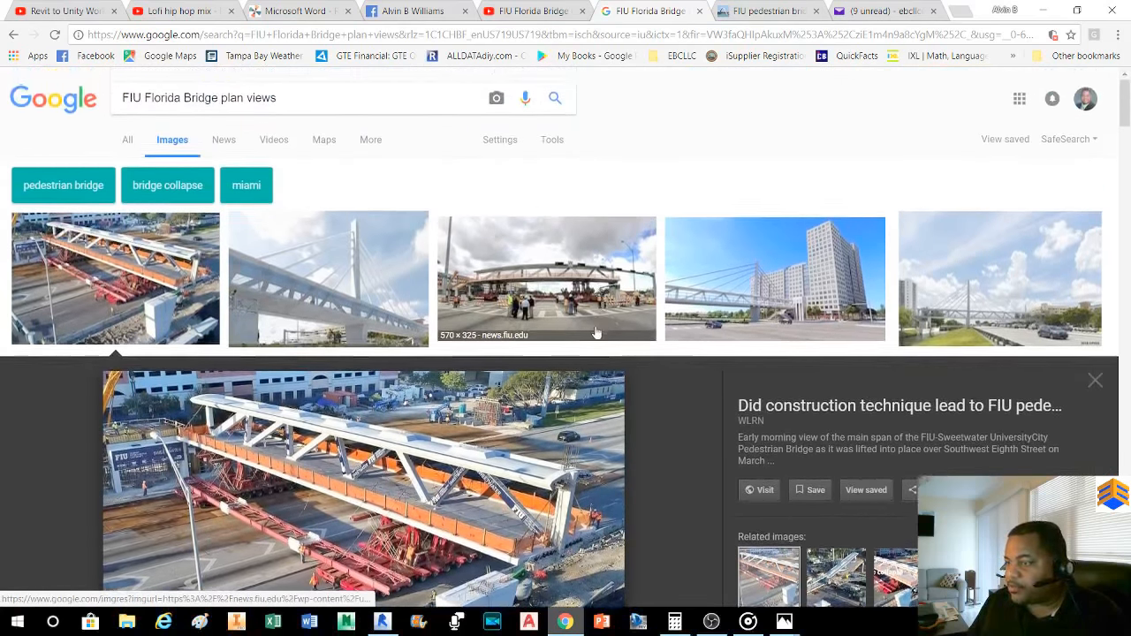
{"action": "scroll", "coordinate": [596, 333], "scroll_direction": "down", "scroll_amount": 7}
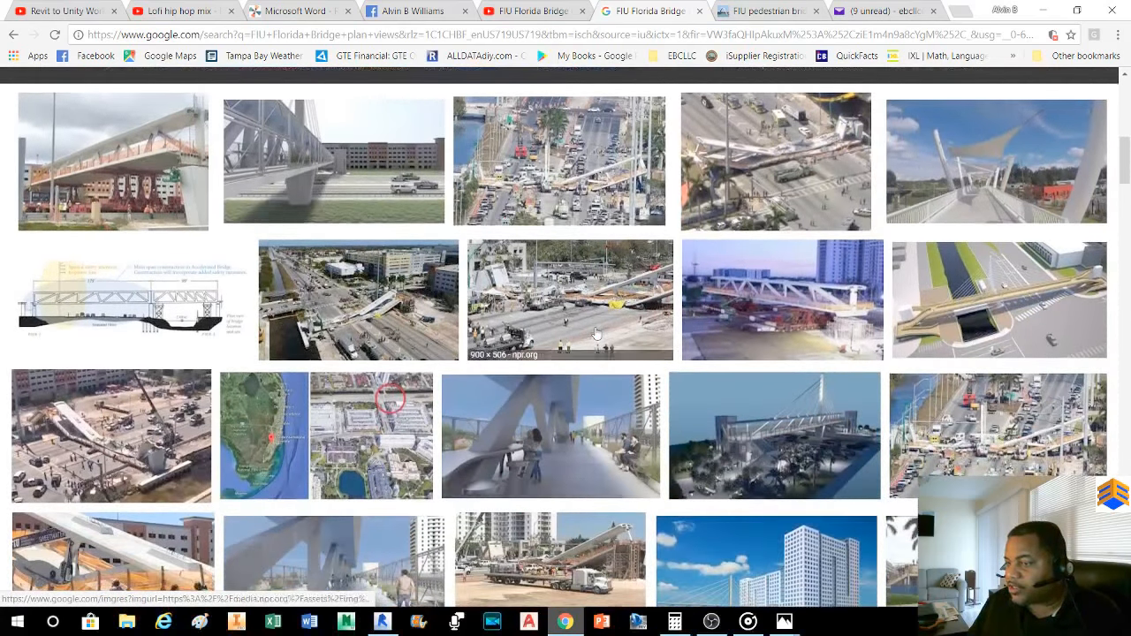
{"action": "left_click", "coordinate": [181, 318]}
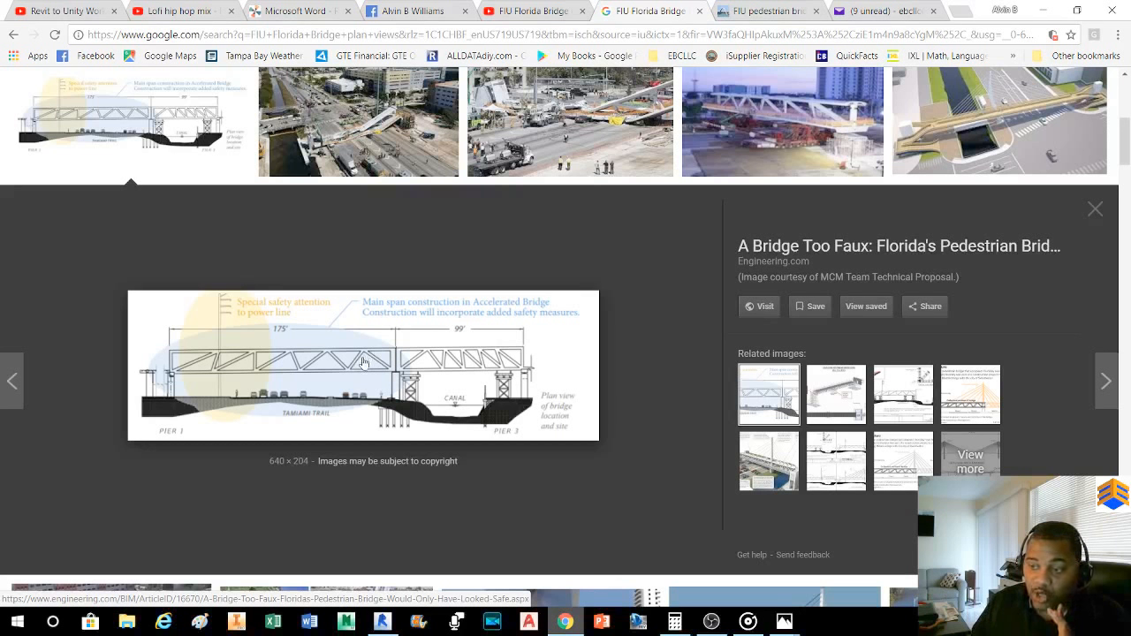
{"action": "left_click", "coordinate": [1095, 218]}
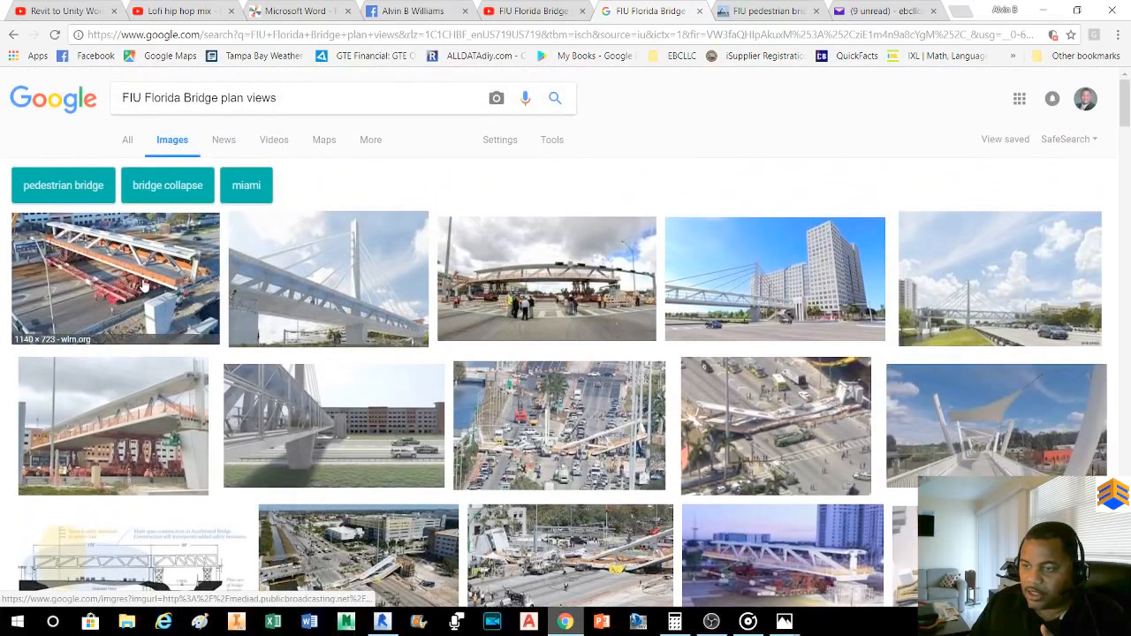
- View the WLRN photo of the bridge's main span enlarged, and browse the remaining image results
{"action": "left_click", "coordinate": [190, 305]}
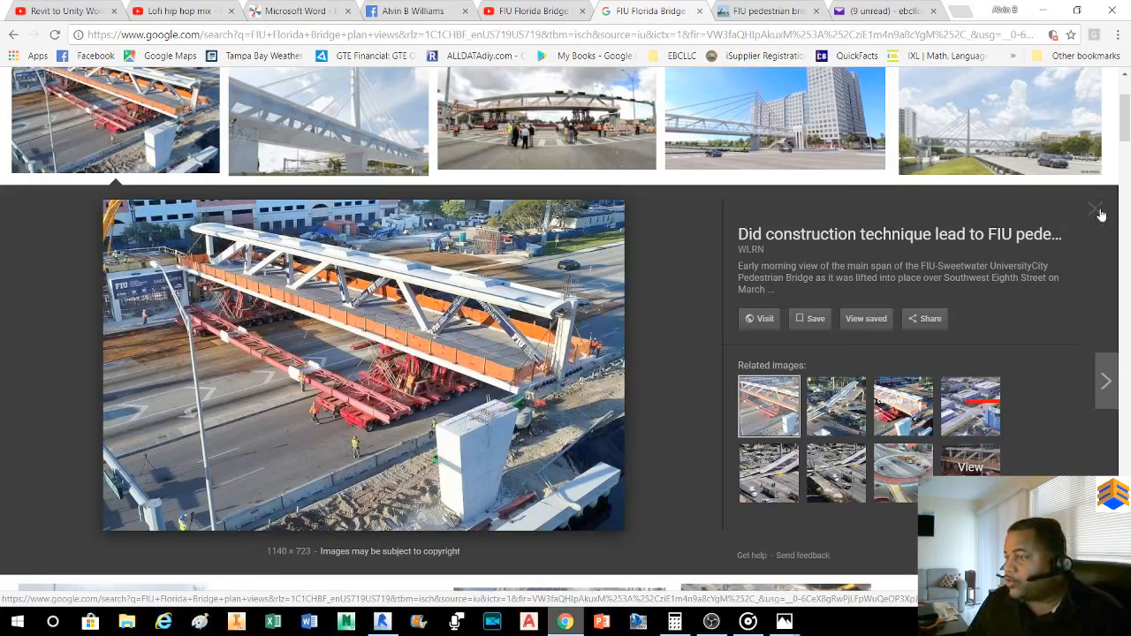
{"action": "left_click", "coordinate": [1096, 212]}
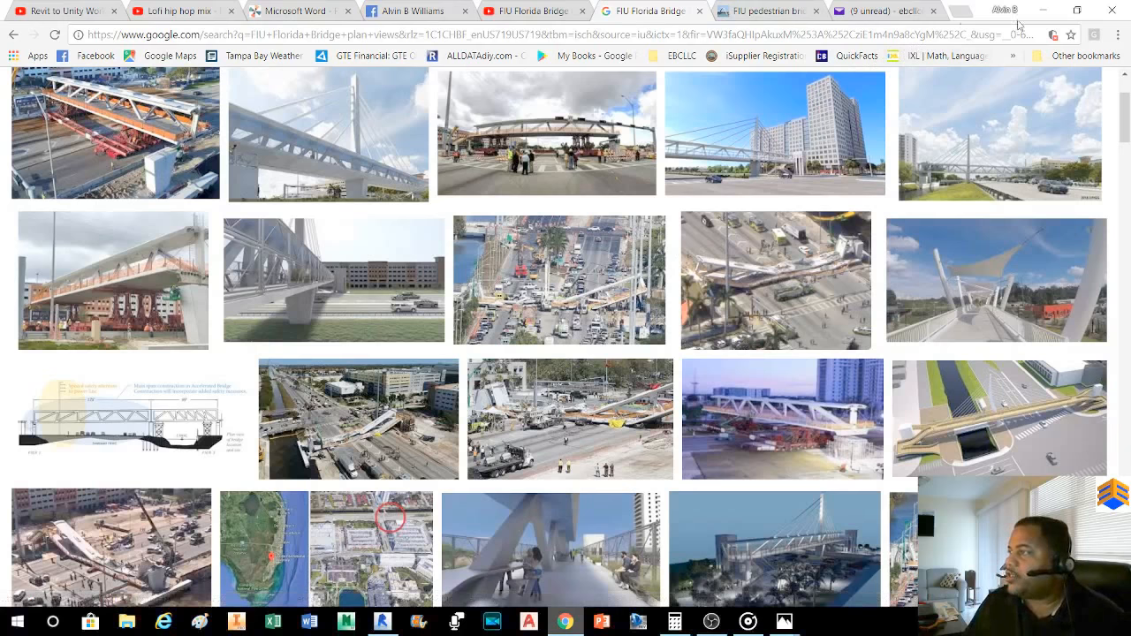
{"action": "scroll", "coordinate": [594, 316], "scroll_direction": "down", "scroll_amount": 3}
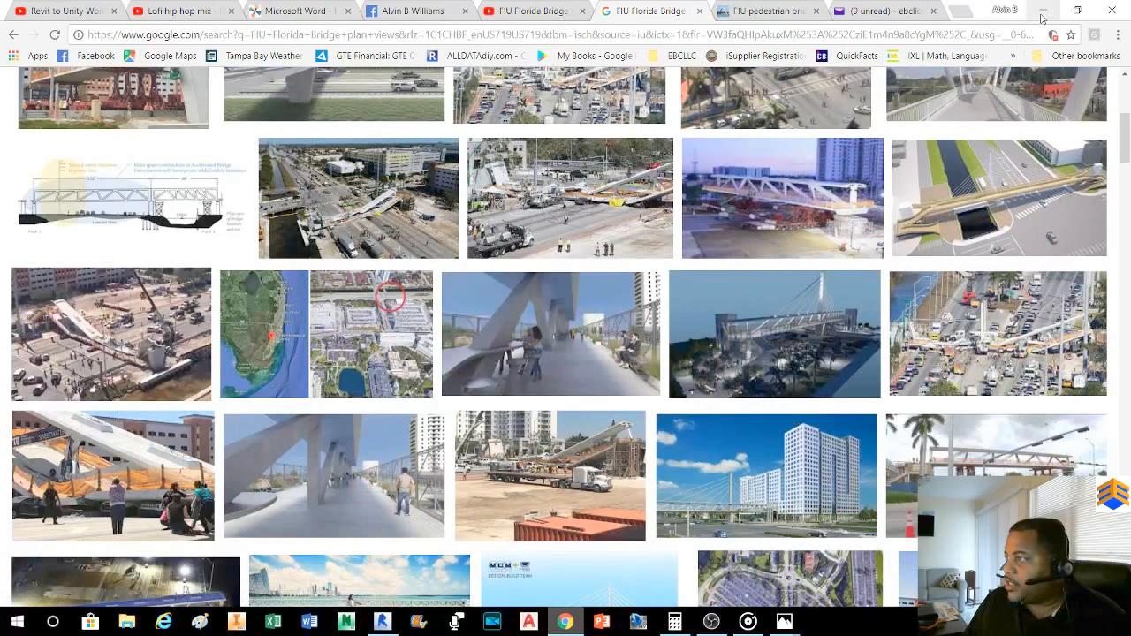
- Minimize Chrome and Photos to return to the FIU Bridge project in Revit
{"action": "left_click", "coordinate": [880, 18]}
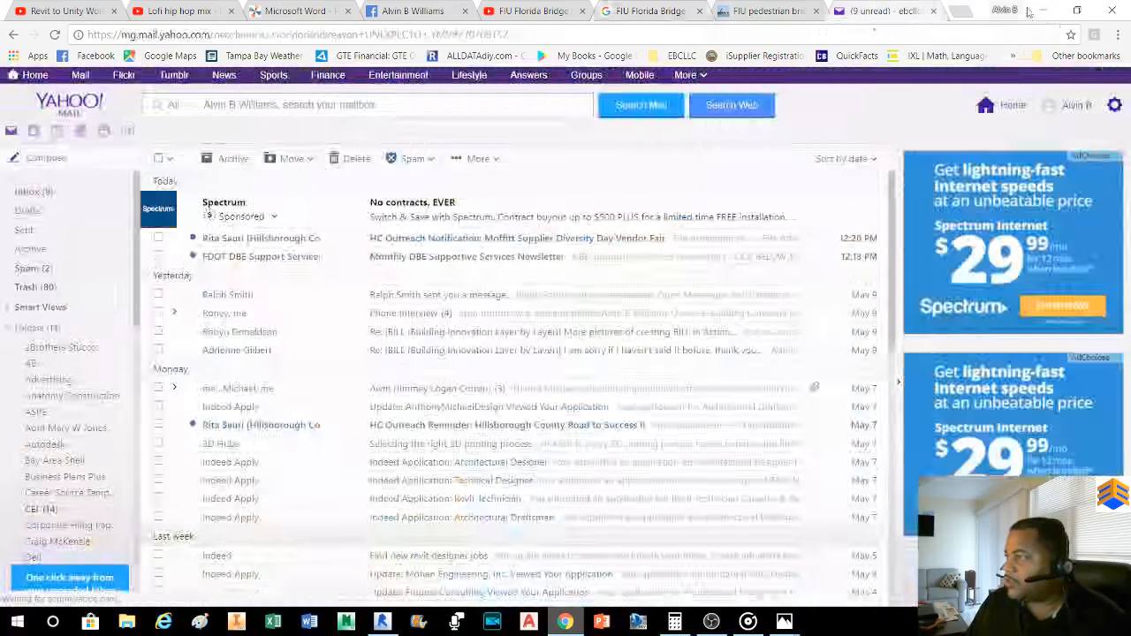
{"action": "left_click", "coordinate": [1043, 12]}
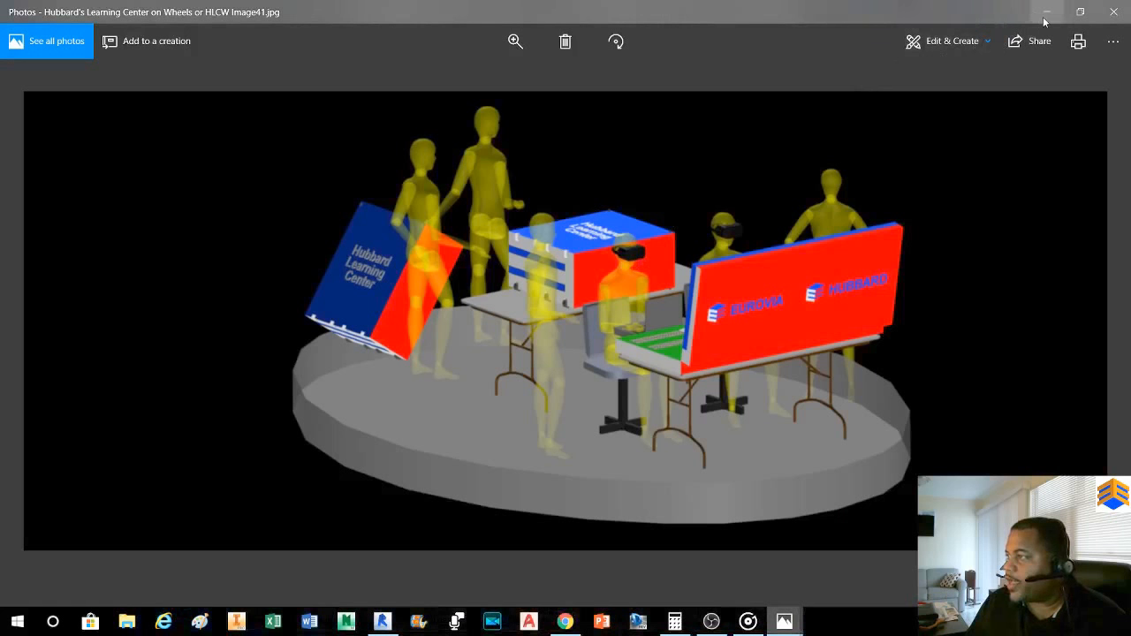
{"action": "left_click", "coordinate": [1044, 16]}
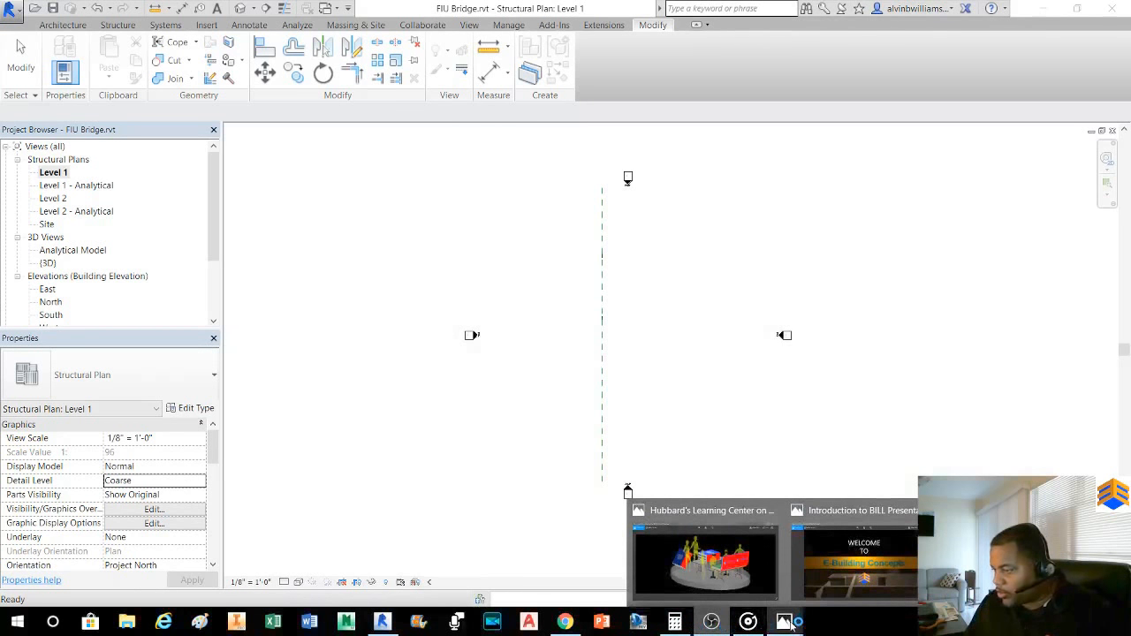
{"action": "mouse_move", "coordinate": [712, 625]}
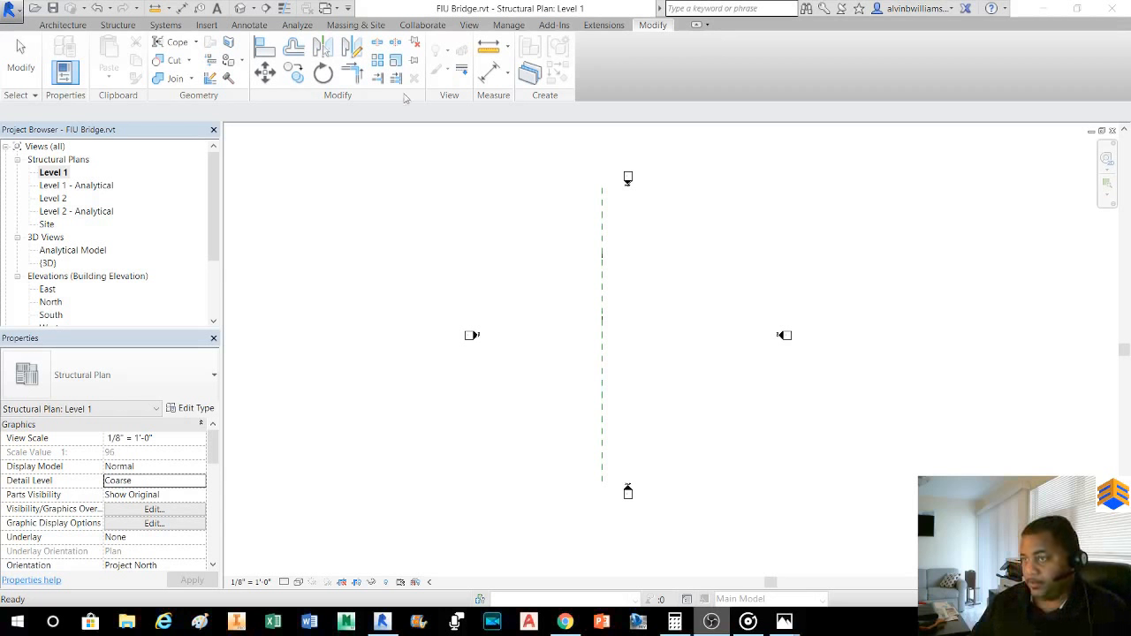
- Open the default 3D view of the bridge frame, dismissing the save reminder without saving
{"action": "left_click", "coordinate": [237, 8]}
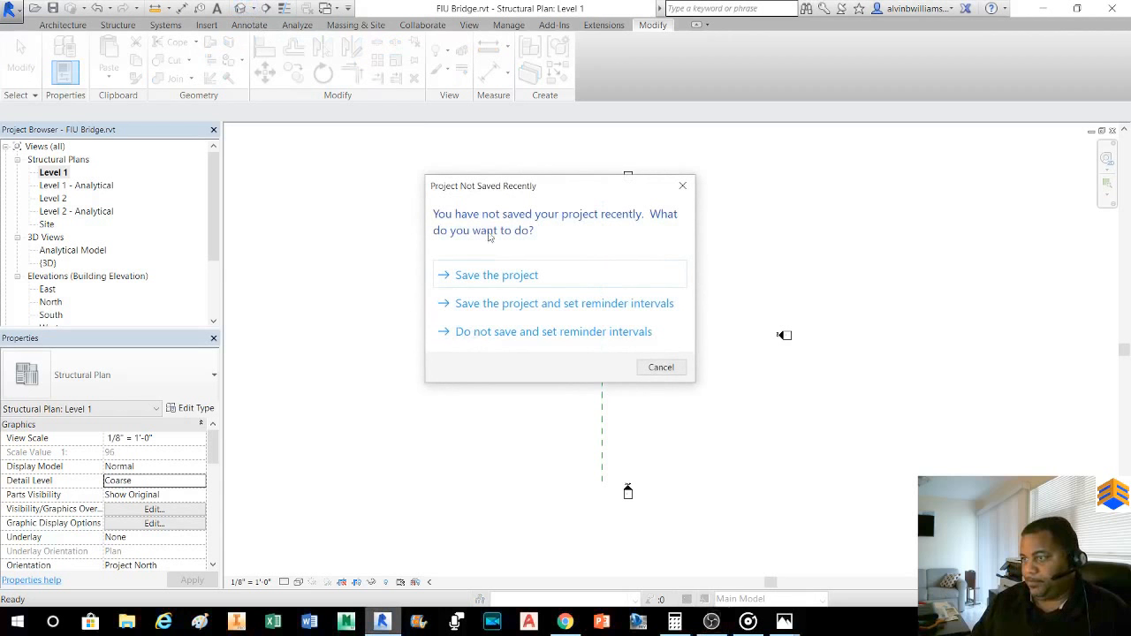
{"action": "left_click", "coordinate": [661, 366]}
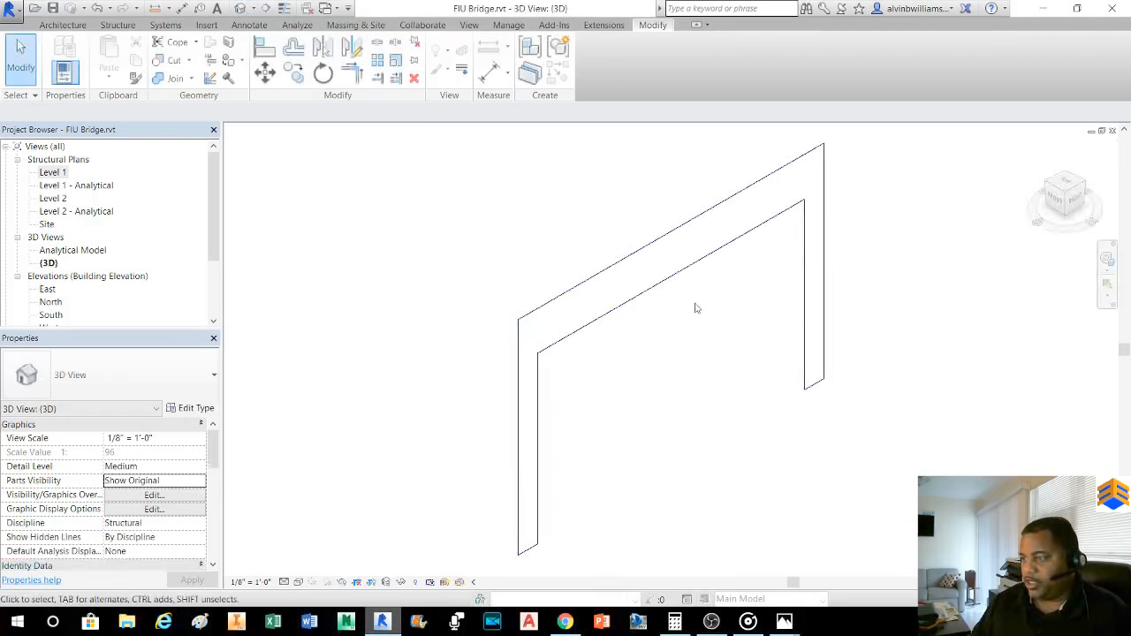
{"action": "scroll", "coordinate": [700, 281], "scroll_direction": "down", "scroll_amount": 3}
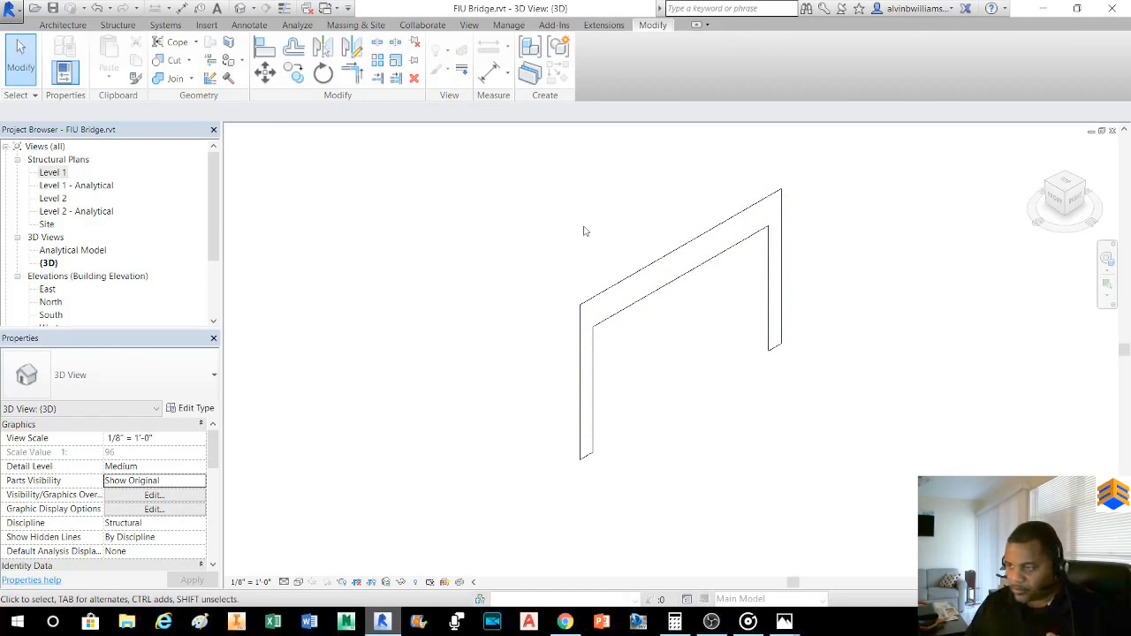
{"action": "scroll", "coordinate": [640, 323], "scroll_direction": "down", "scroll_amount": 2}
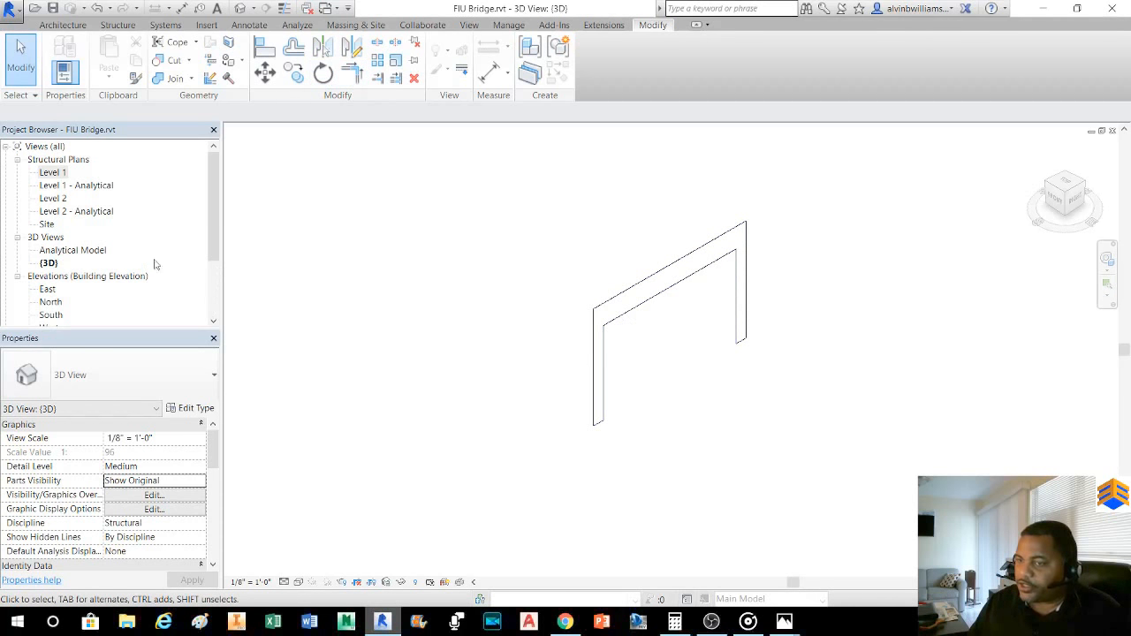
- Open the Level 1 structural plan and check the name of the vertical reference plane
{"action": "double_click", "coordinate": [53, 173]}
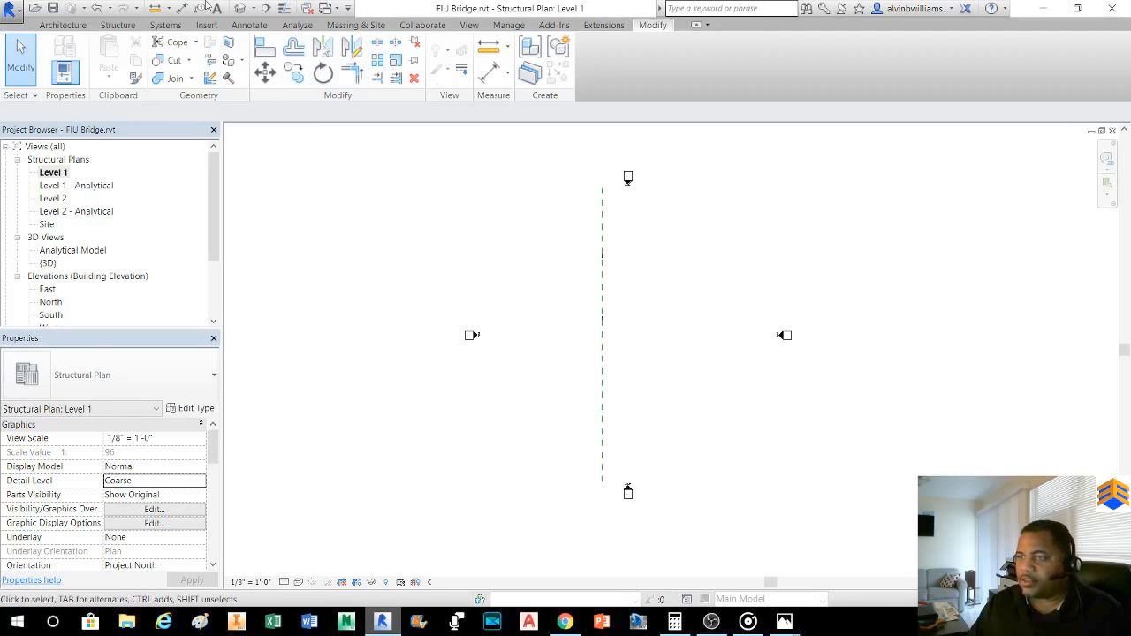
{"action": "left_click", "coordinate": [78, 24]}
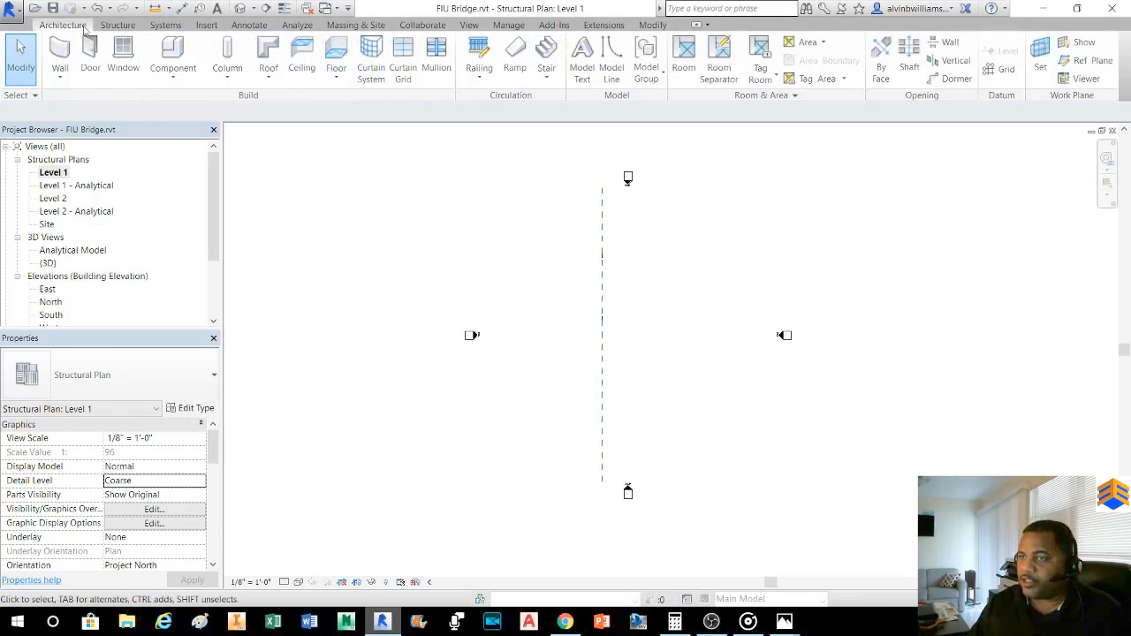
{"action": "left_click", "coordinate": [1073, 64]}
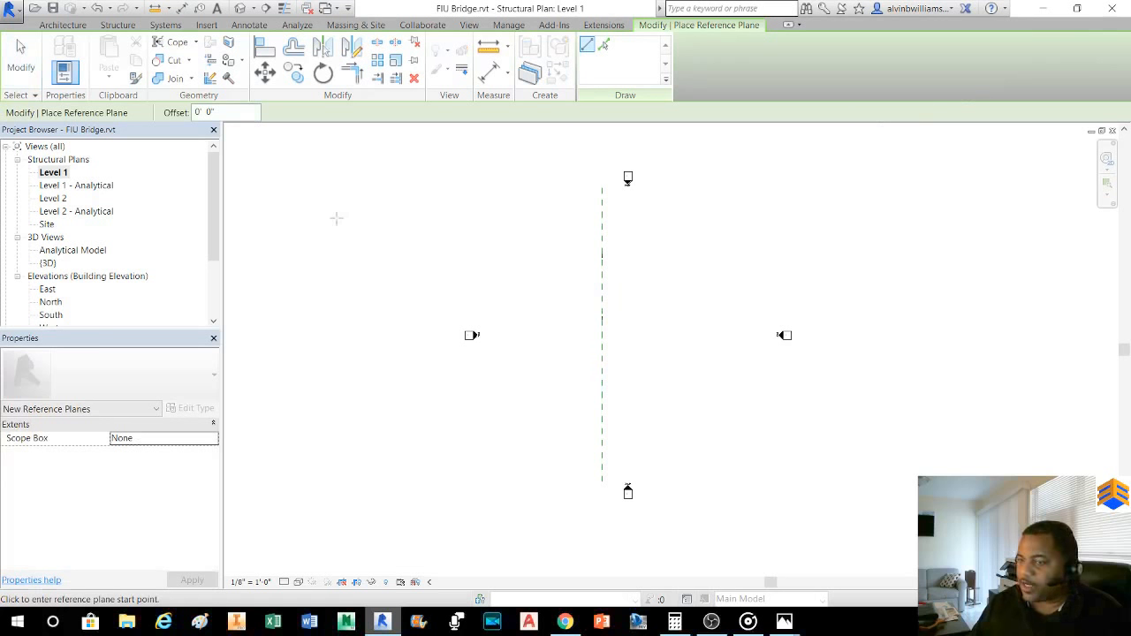
{"action": "left_click", "coordinate": [21, 55]}
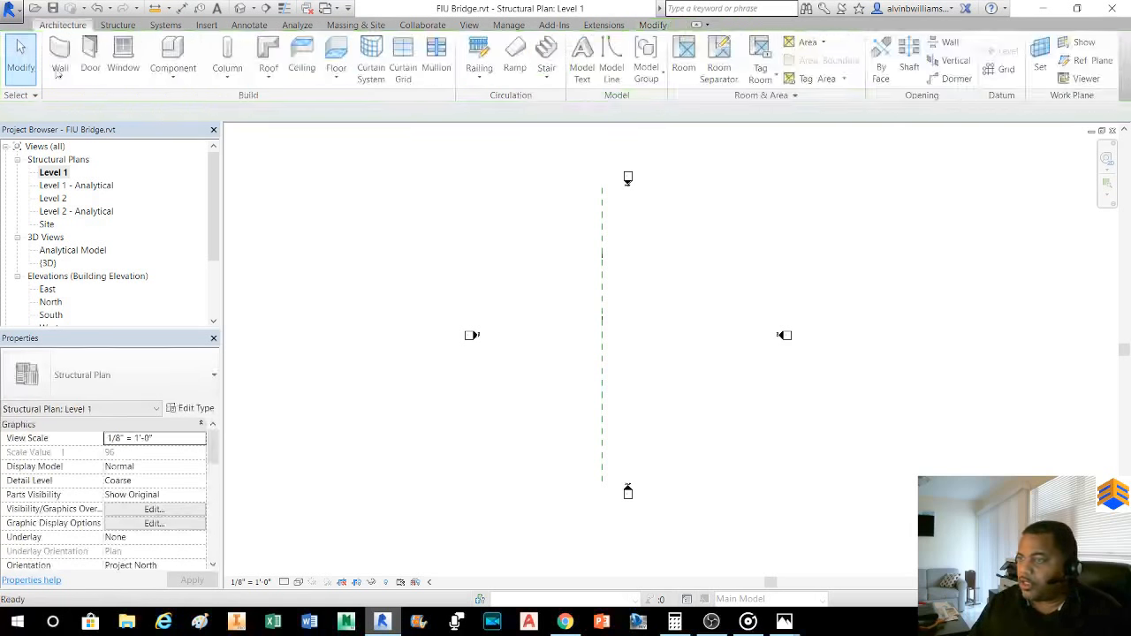
{"action": "left_click", "coordinate": [603, 346]}
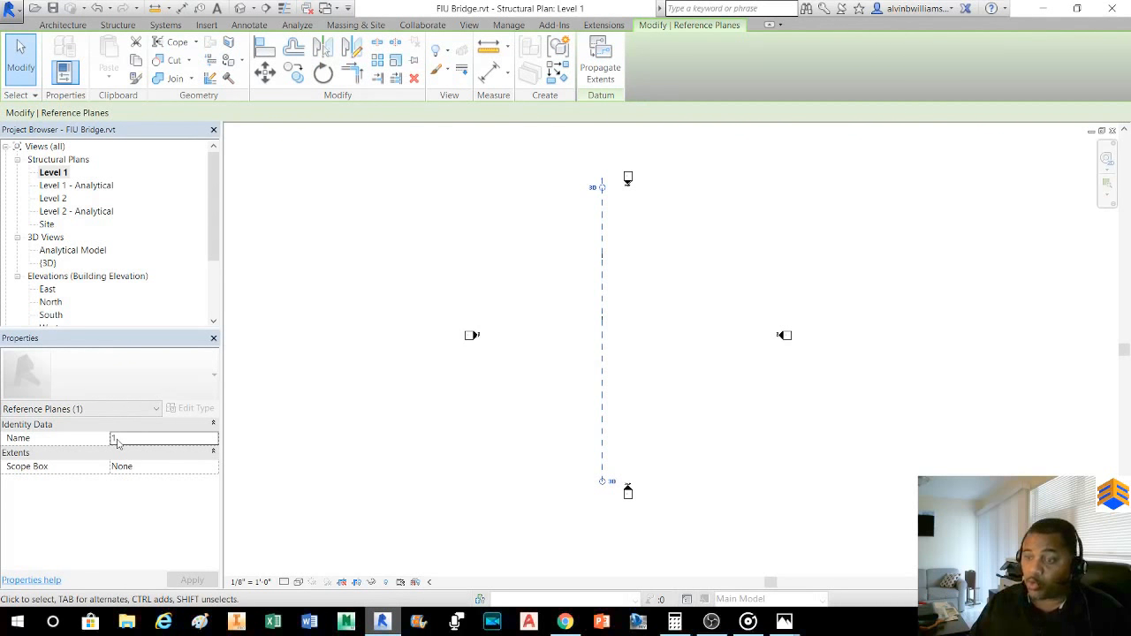
{"action": "left_click", "coordinate": [377, 435]}
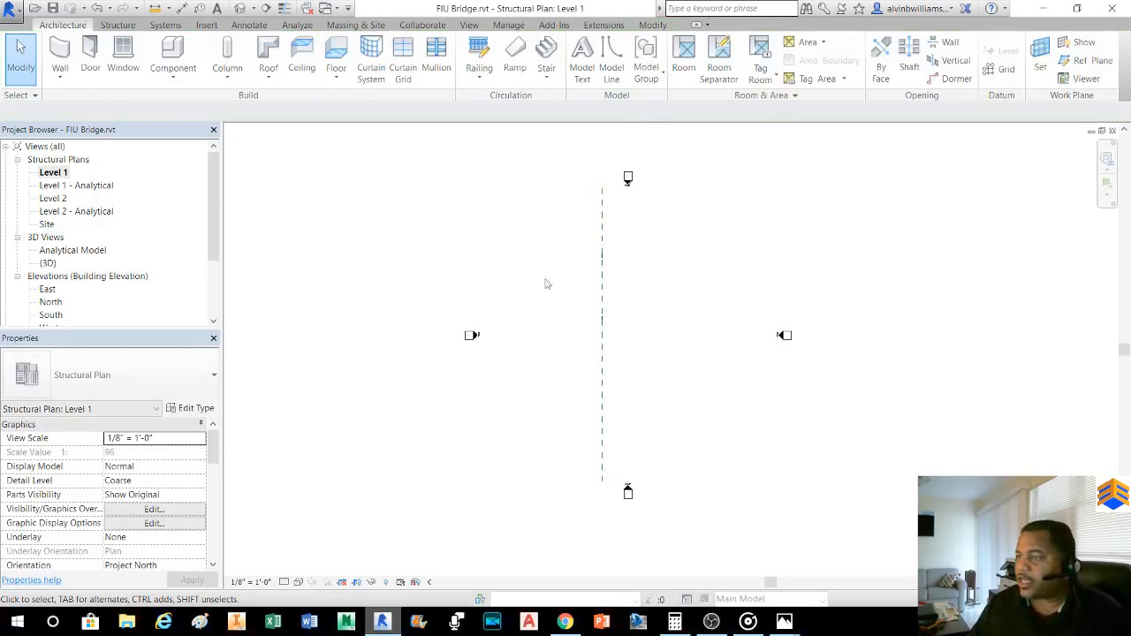
- View the bridge frame in 3D and open the East elevation
{"action": "left_click", "coordinate": [242, 11]}
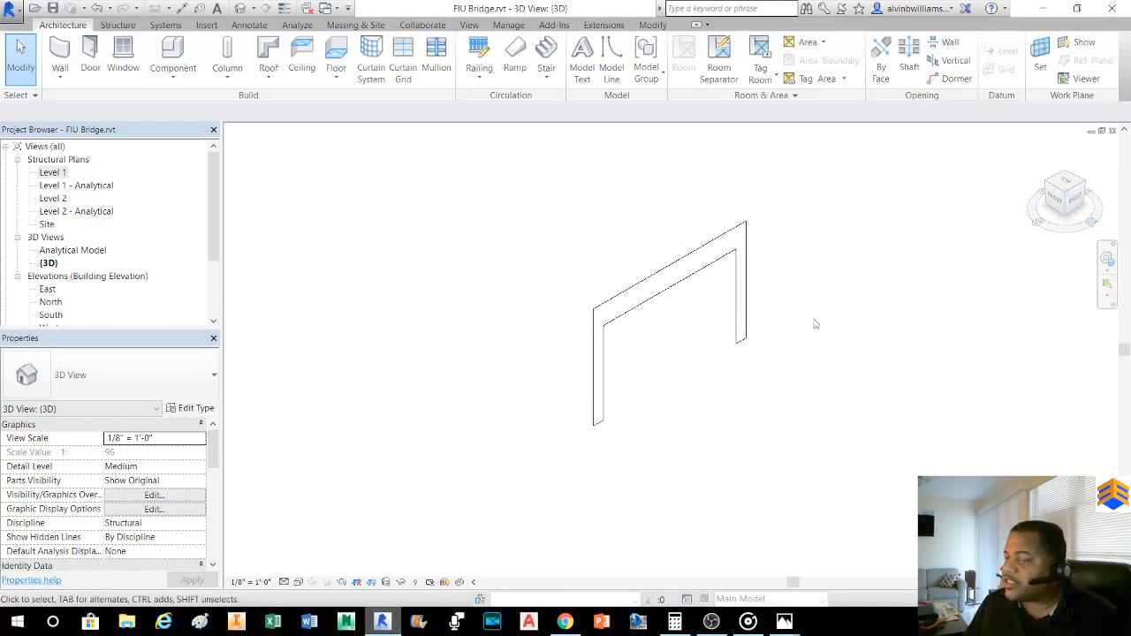
{"action": "scroll", "coordinate": [84, 275], "scroll_direction": "down", "scroll_amount": 2}
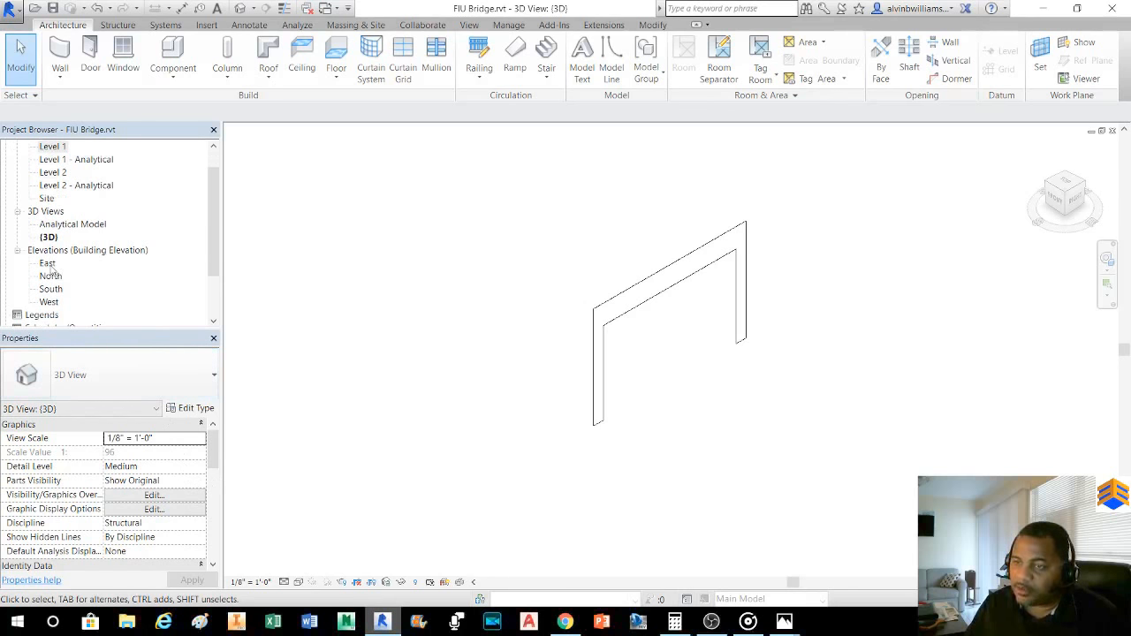
{"action": "double_click", "coordinate": [47, 264]}
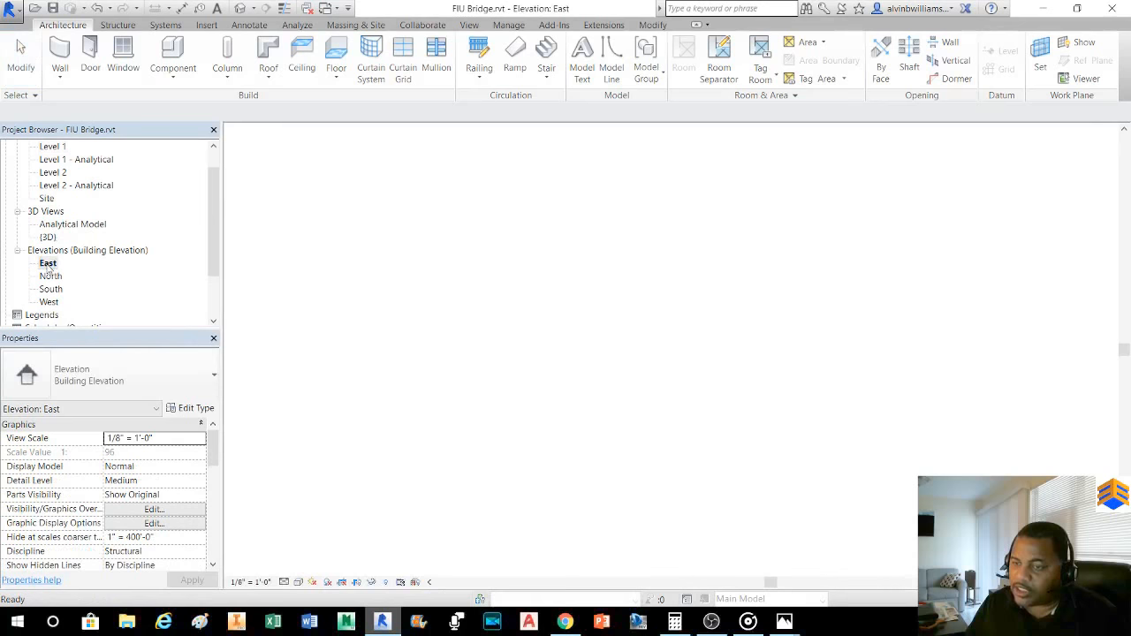
{"action": "scroll", "coordinate": [863, 439], "scroll_direction": "up", "scroll_amount": 3}
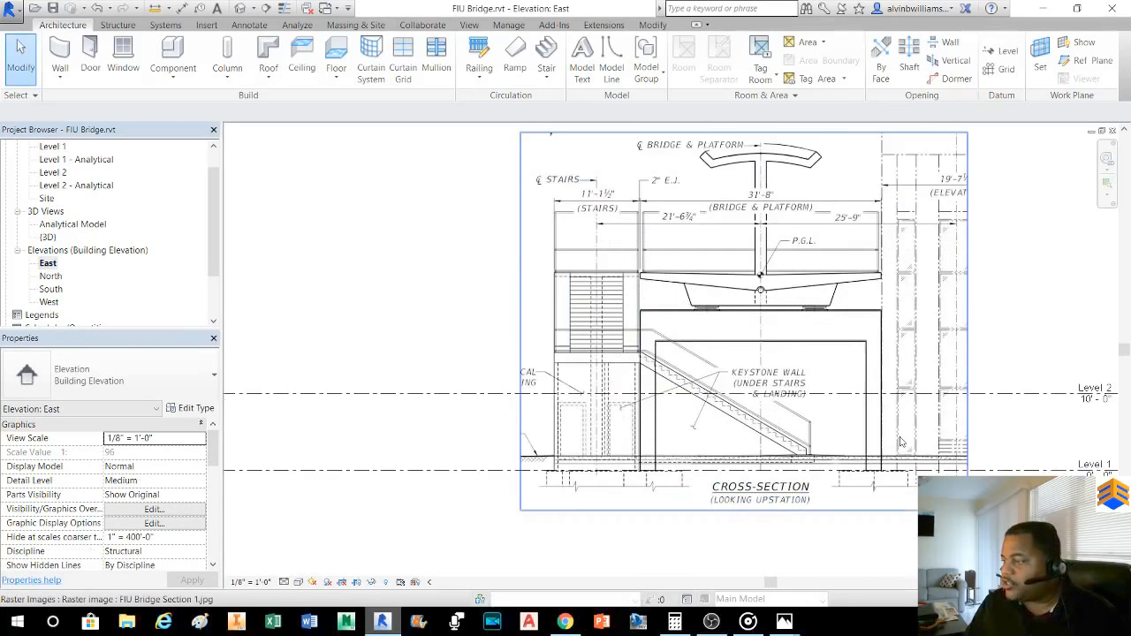
{"action": "scroll", "coordinate": [837, 397], "scroll_direction": "down", "scroll_amount": 3}
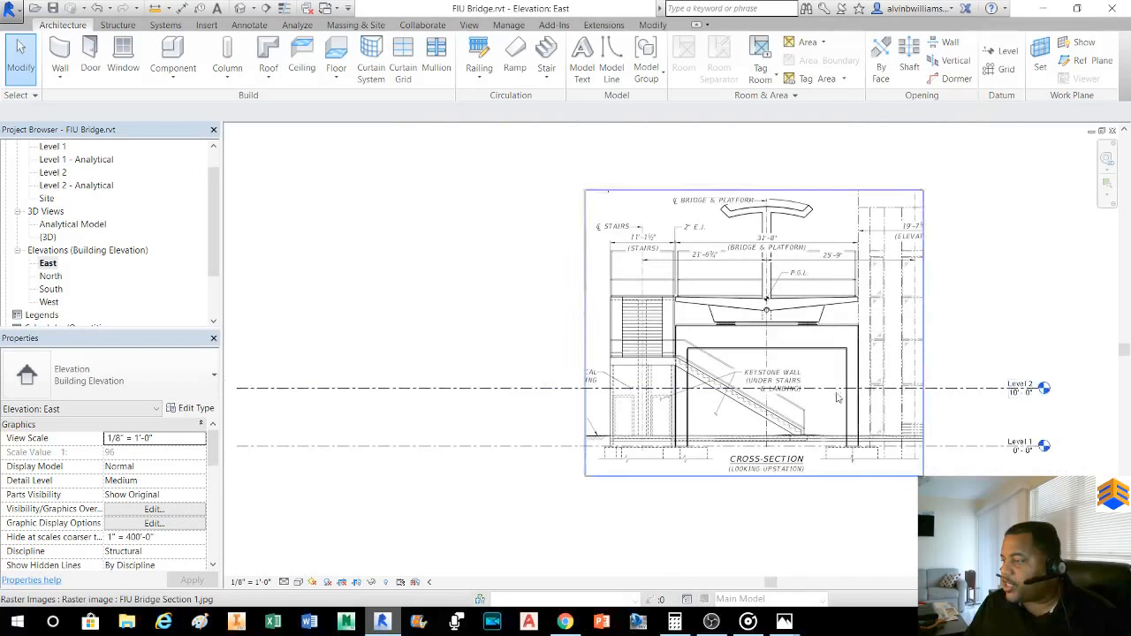
- Hide the FIU Bridge Section 1.jpg raster image in the East elevation
{"action": "left_click", "coordinate": [895, 258]}
{"action": "right_click", "coordinate": [837, 227]}
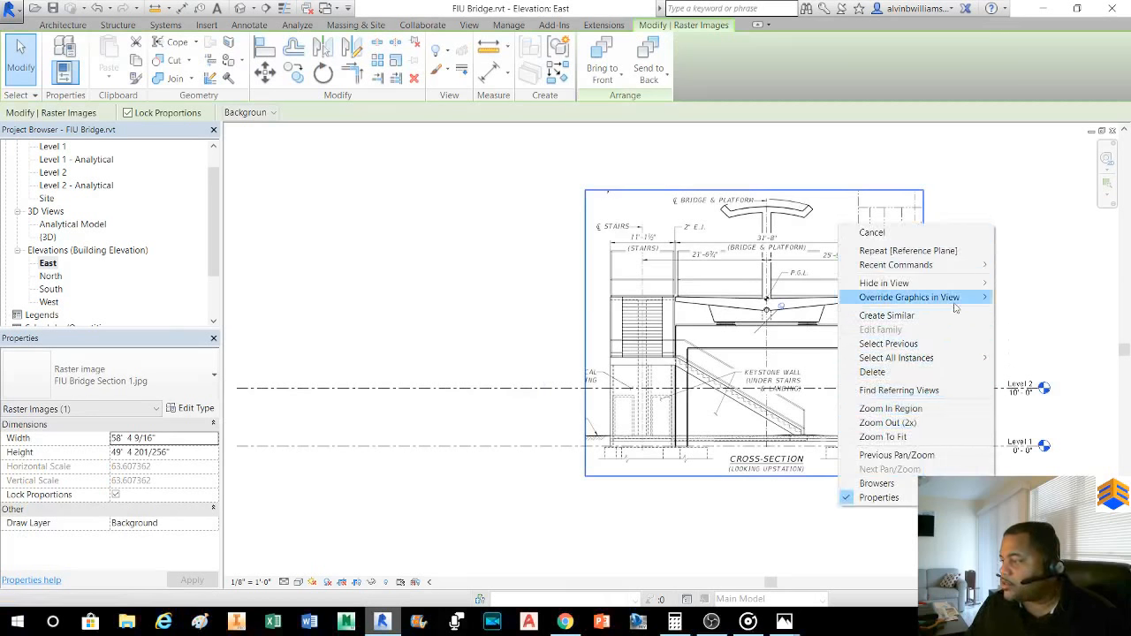
{"action": "mouse_move", "coordinate": [975, 284]}
{"action": "left_click", "coordinate": [1030, 284]}
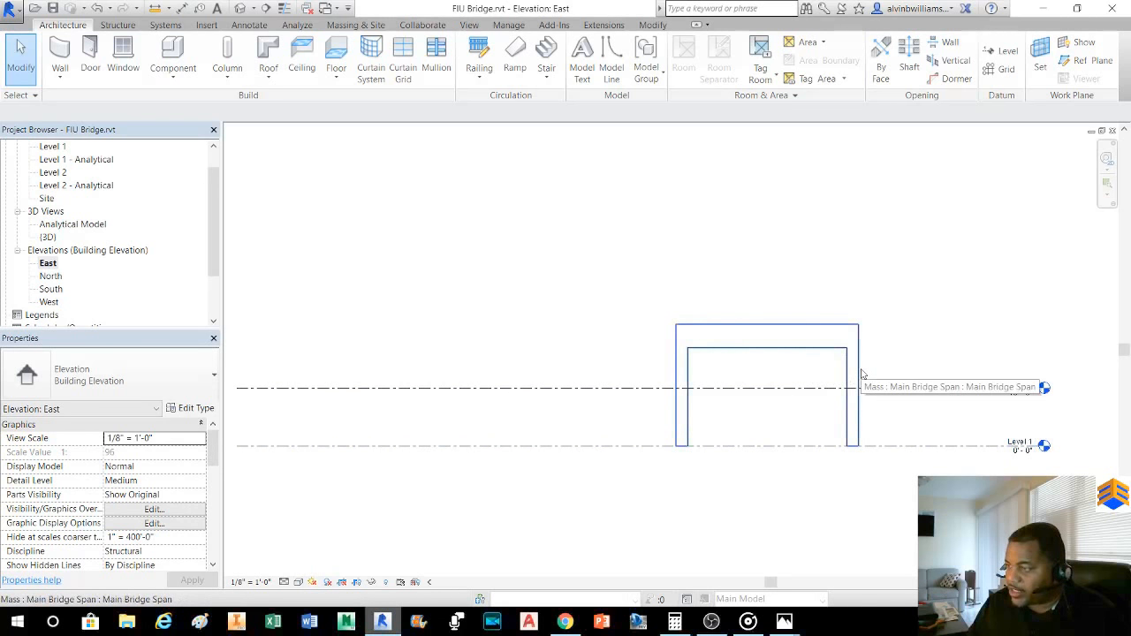
{"action": "scroll", "coordinate": [862, 374], "scroll_direction": "up", "scroll_amount": 2}
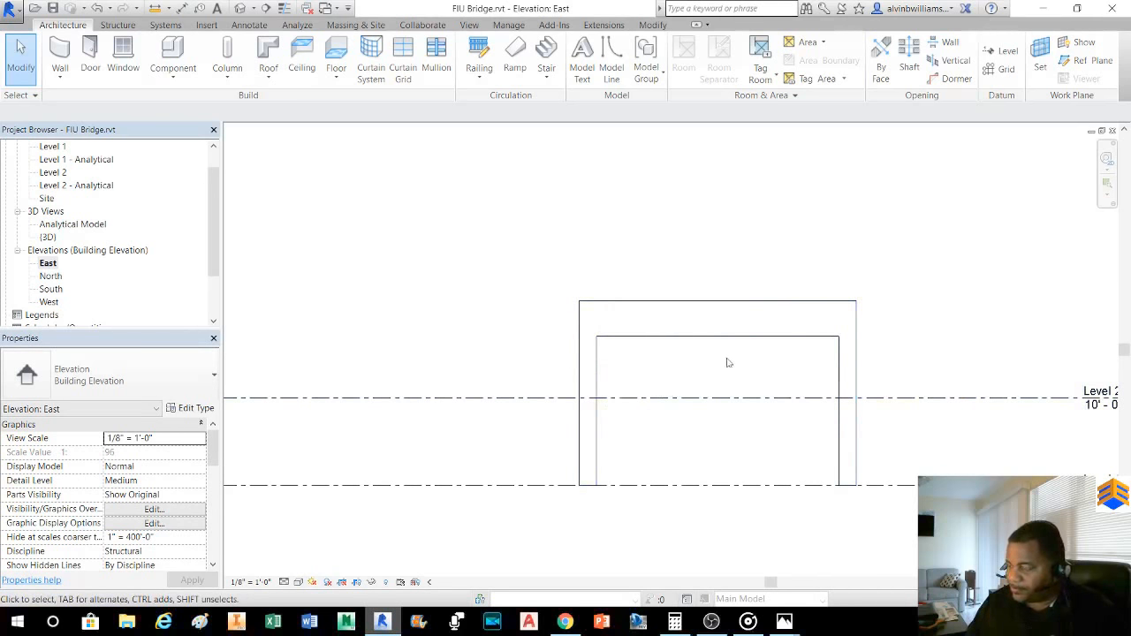
{"action": "scroll", "coordinate": [924, 385], "scroll_direction": "down", "scroll_amount": 2}
{"action": "middle_click_drag", "start_coordinate": [934, 361], "coordinate": [778, 333]}
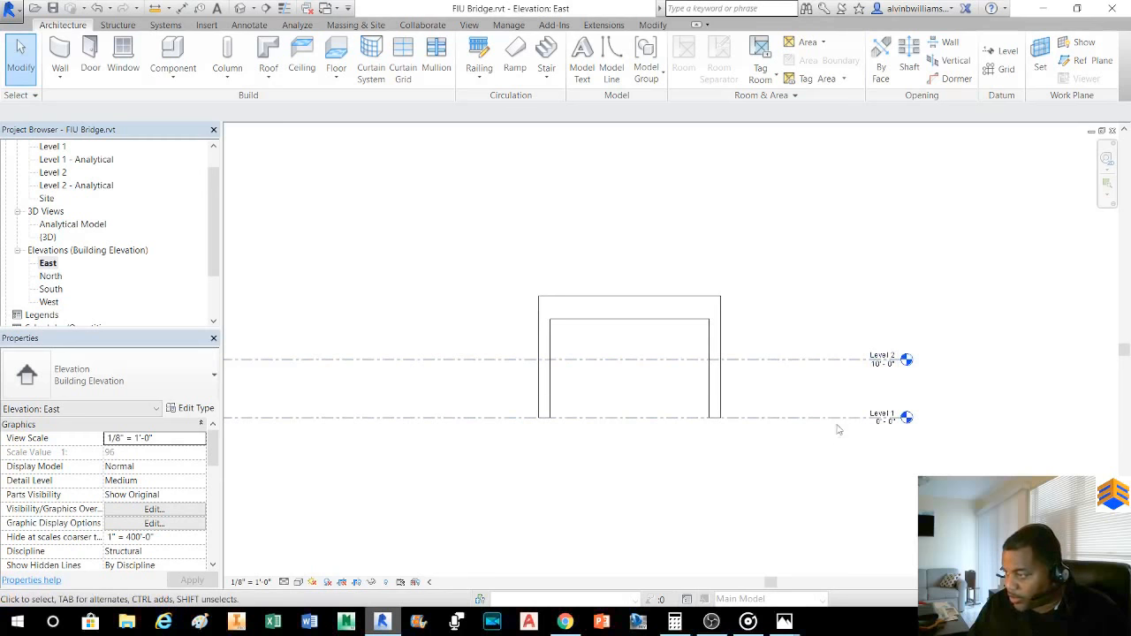
{"action": "scroll", "coordinate": [845, 399], "scroll_direction": "up", "scroll_amount": 2}
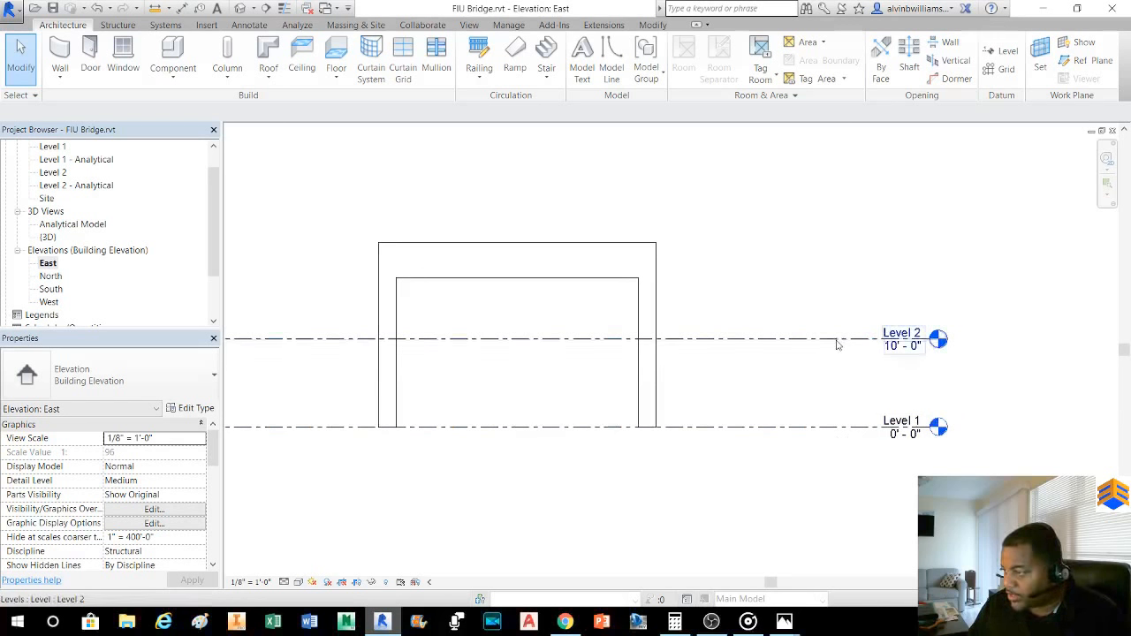
- Start an image import in the East elevation and open FIU Bridge Section 1.jpg from the file dialog for viewing
{"action": "scroll", "coordinate": [707, 311], "scroll_direction": "down", "scroll_amount": 2}
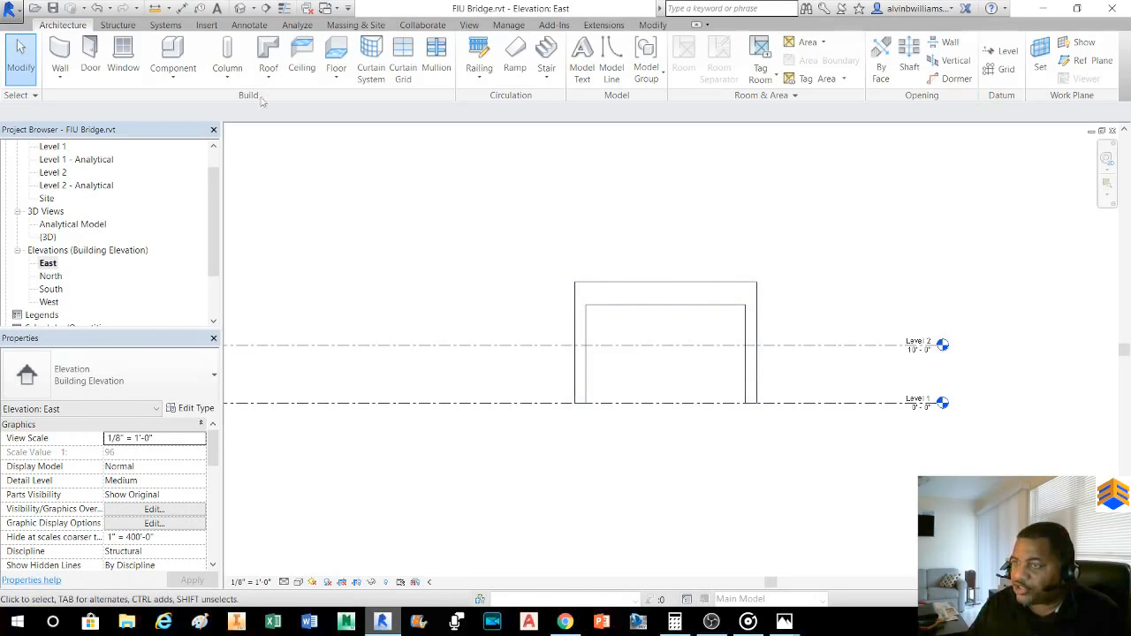
{"action": "left_click", "coordinate": [207, 25]}
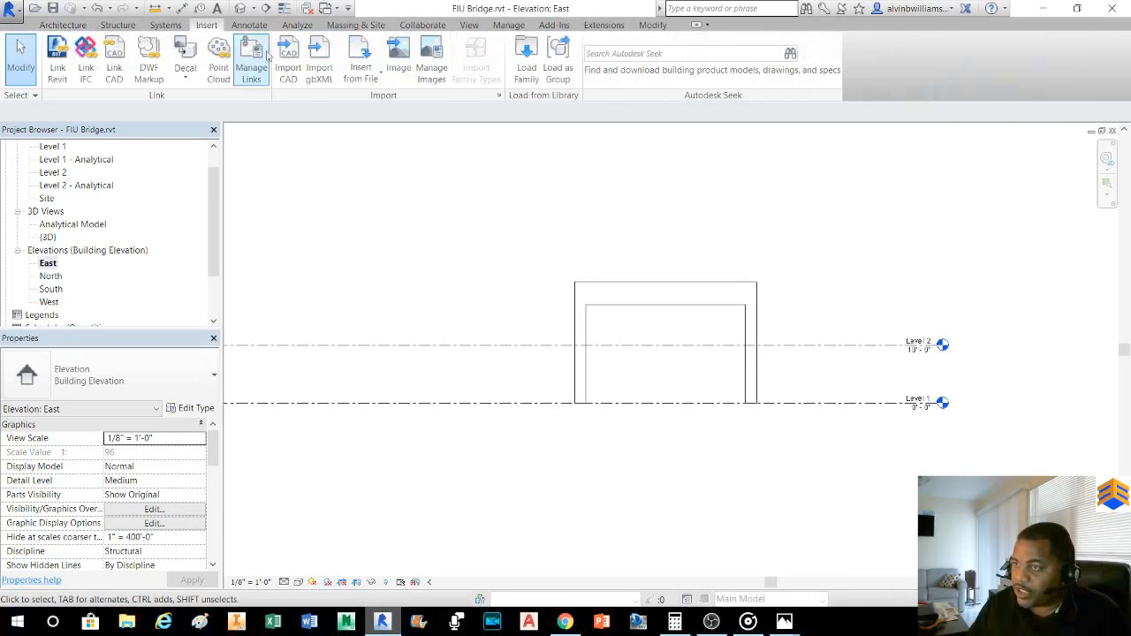
{"action": "left_click", "coordinate": [398, 77]}
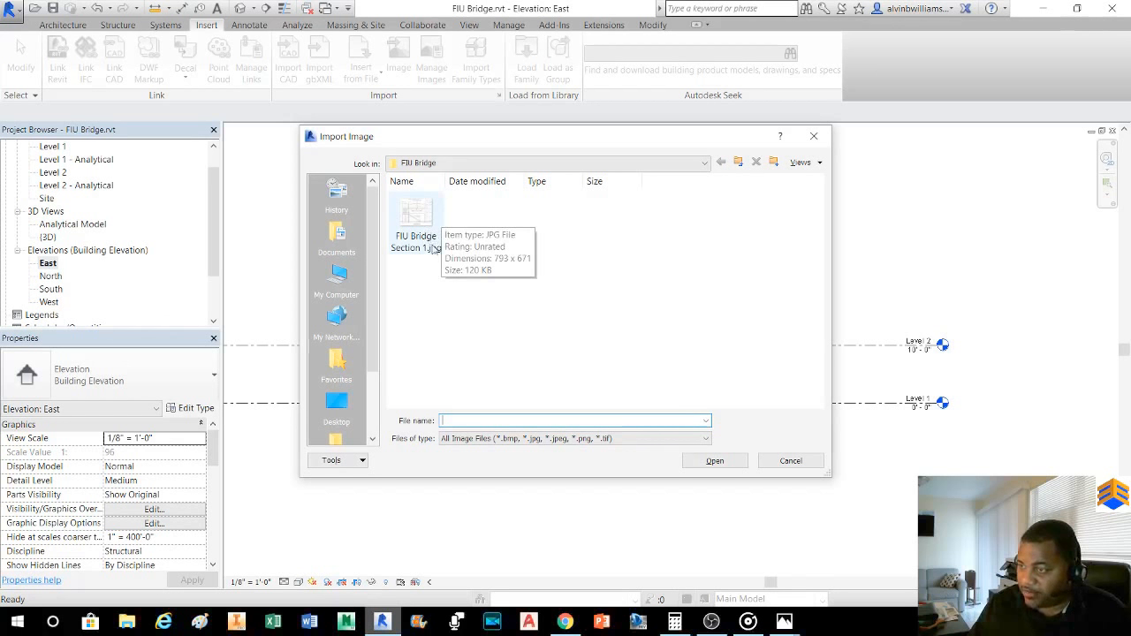
{"action": "right_click", "coordinate": [421, 221]}
{"action": "left_click", "coordinate": [470, 252]}
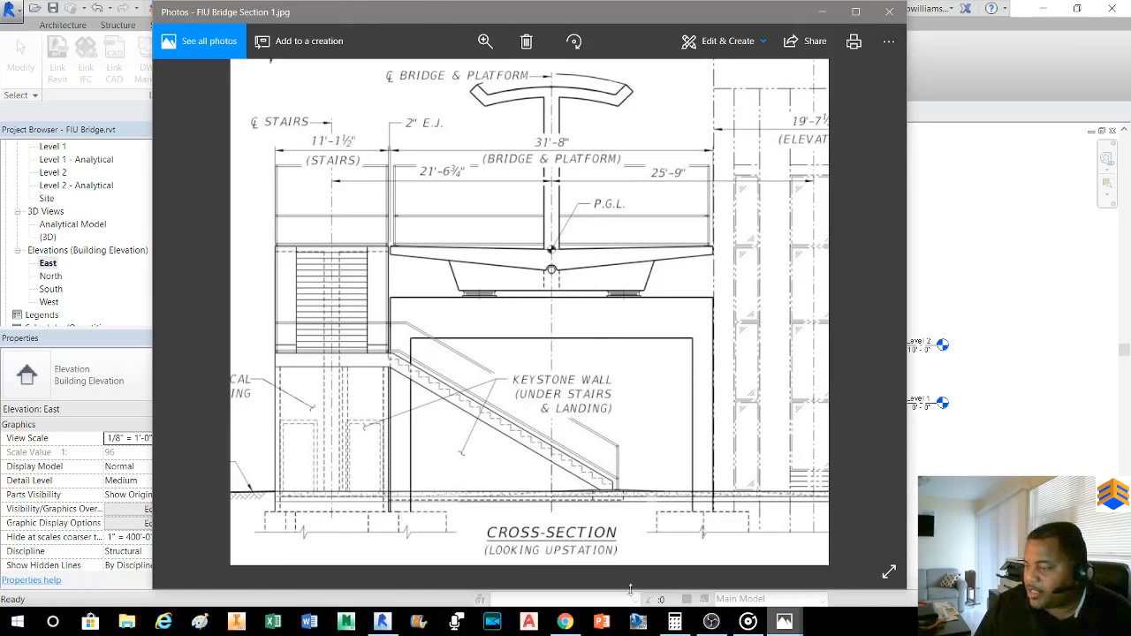
- Switch to Chrome and examine the elevation and section drawings in the FIU pedestrian bridge article on estructurando.net
{"action": "mouse_move", "coordinate": [788, 626]}
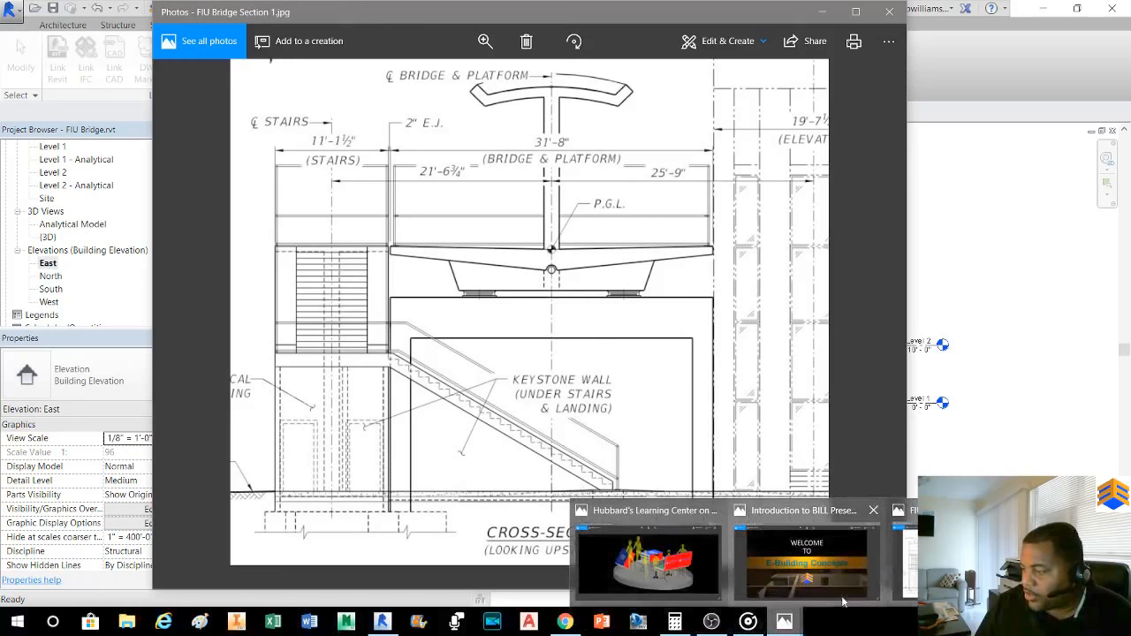
{"action": "mouse_move", "coordinate": [565, 619]}
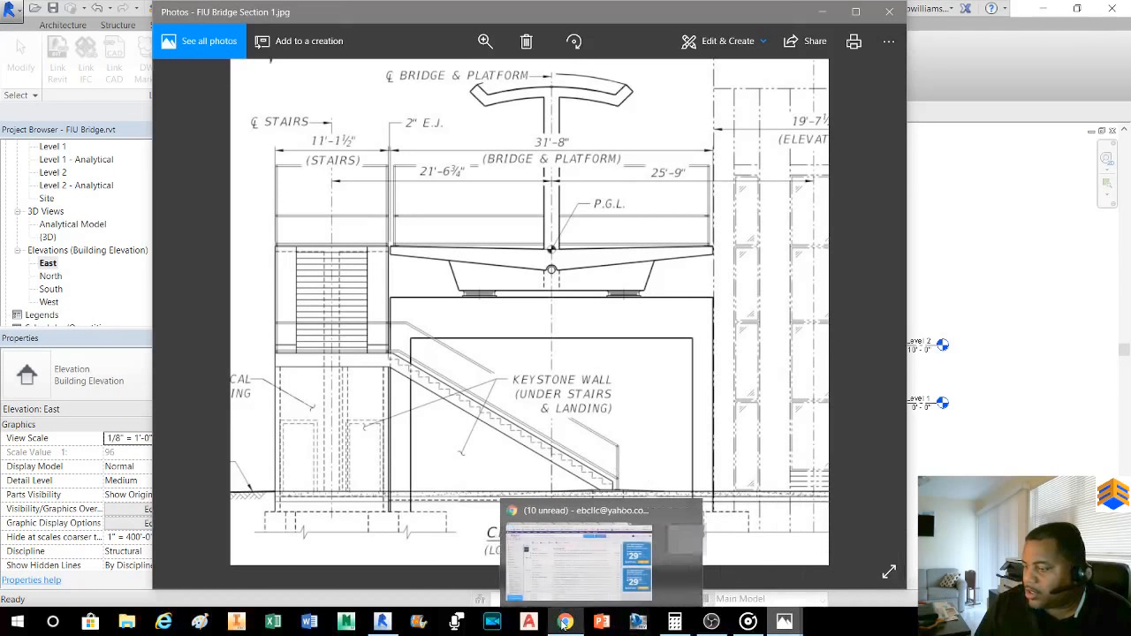
{"action": "left_click", "coordinate": [565, 566]}
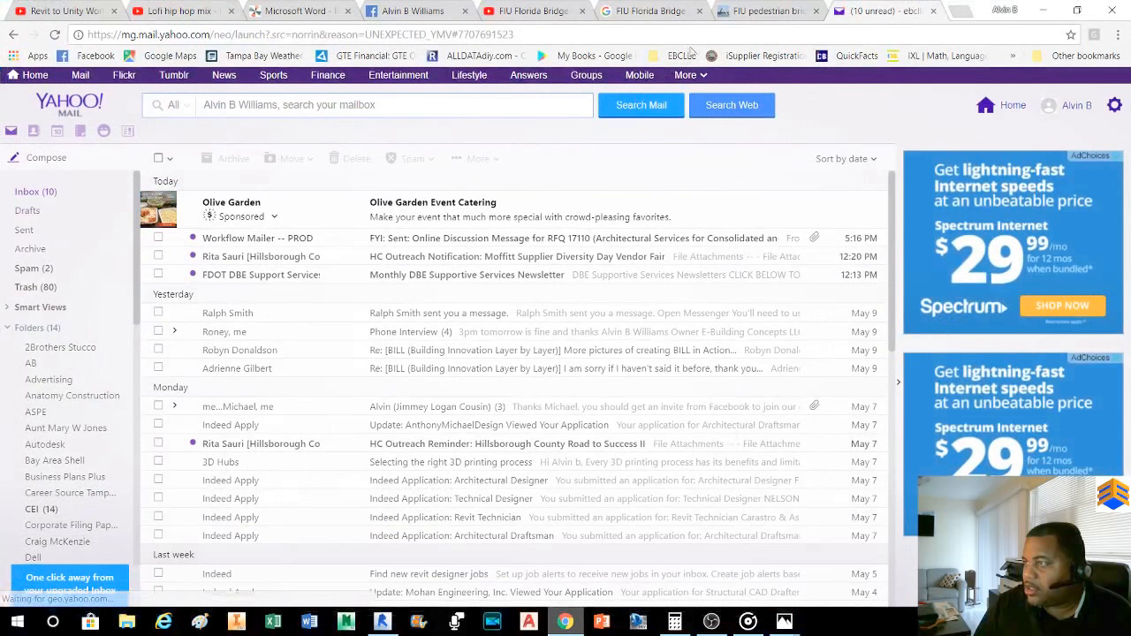
{"action": "left_click", "coordinate": [755, 12]}
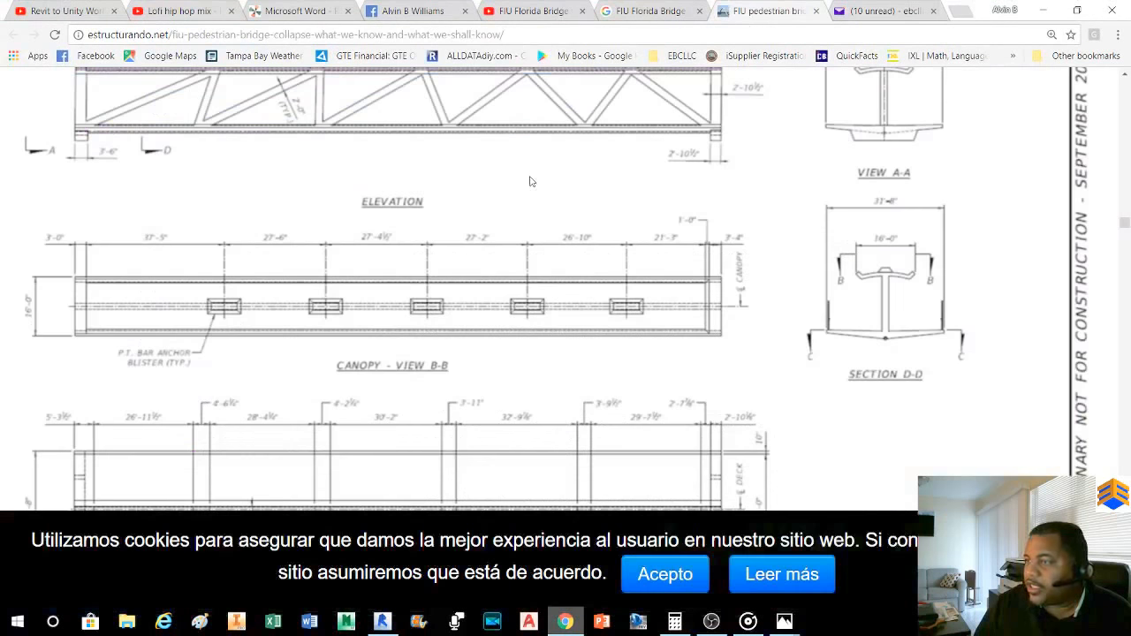
{"action": "scroll", "coordinate": [530, 181], "scroll_direction": "up", "scroll_amount": 2}
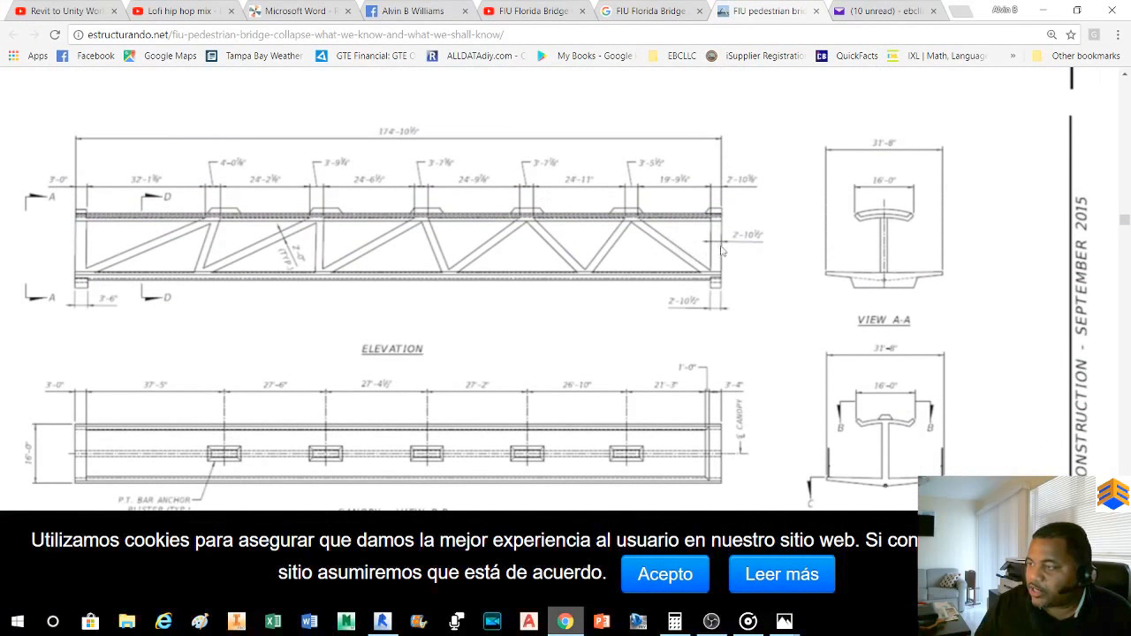
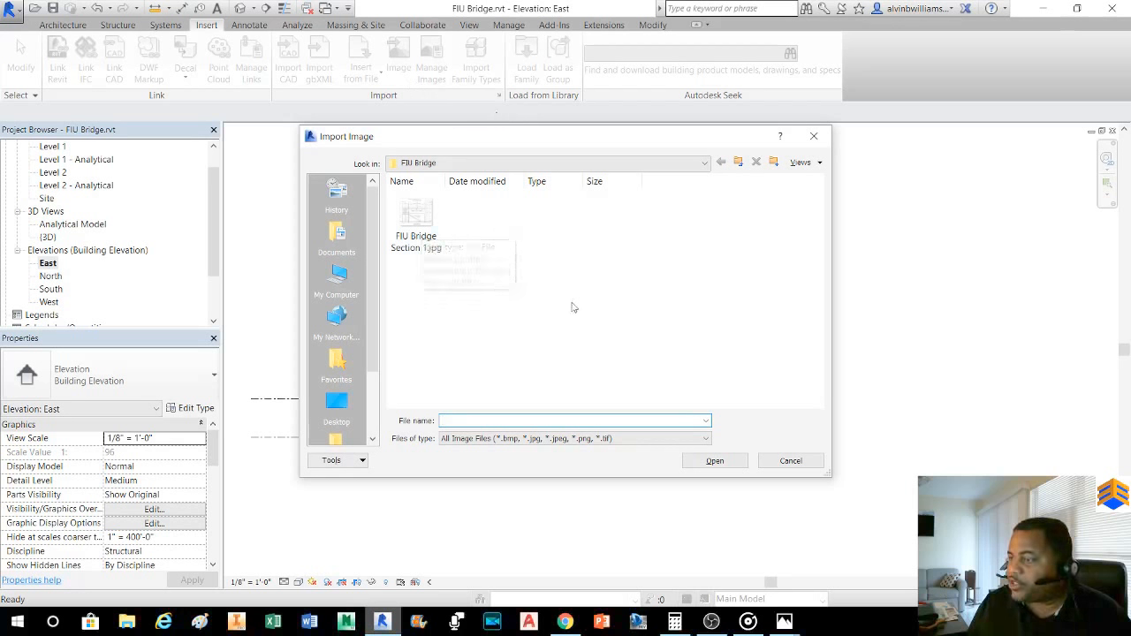
- Cancel the image import and unhide the FIU Bridge Section 1.jpg raster image in the East elevation
{"action": "left_click", "coordinate": [784, 462]}
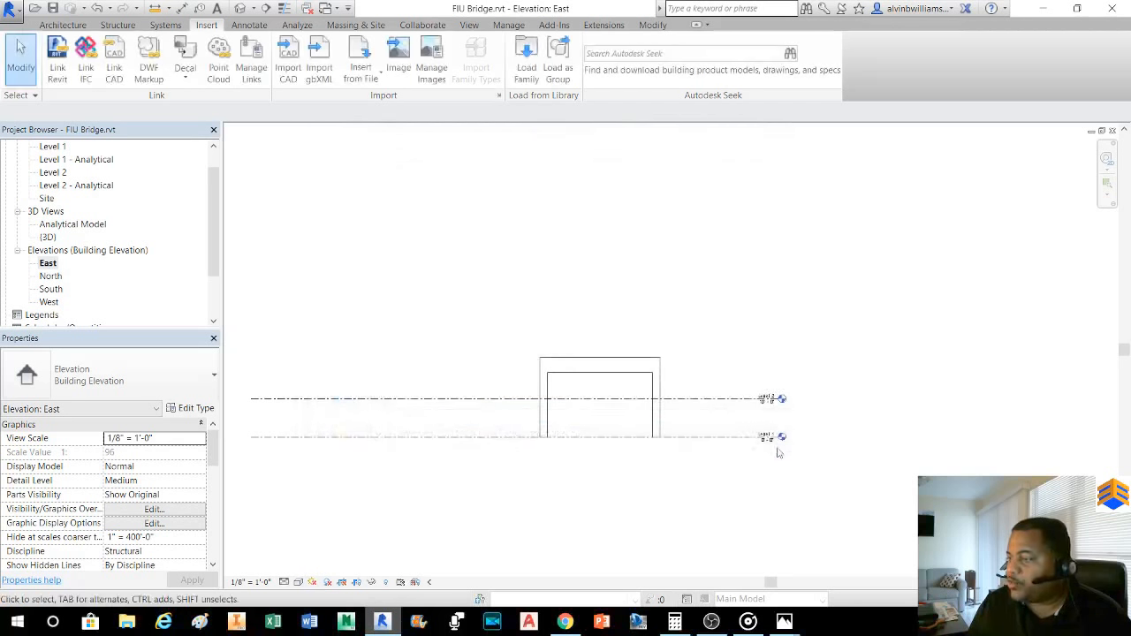
{"action": "left_click", "coordinate": [385, 582]}
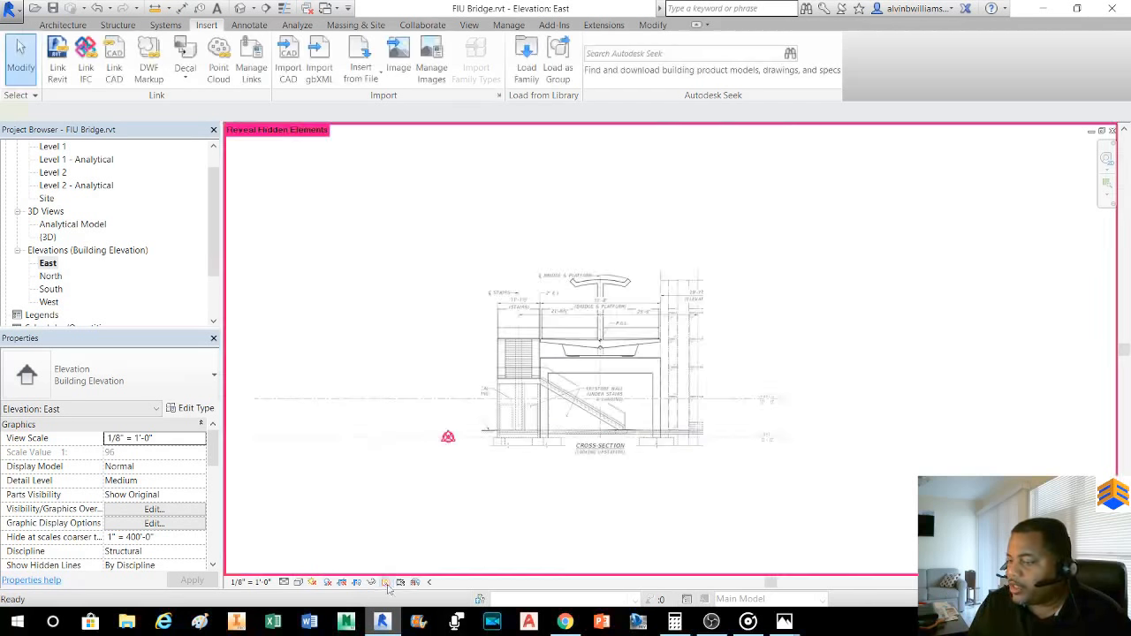
{"action": "left_click", "coordinate": [492, 327]}
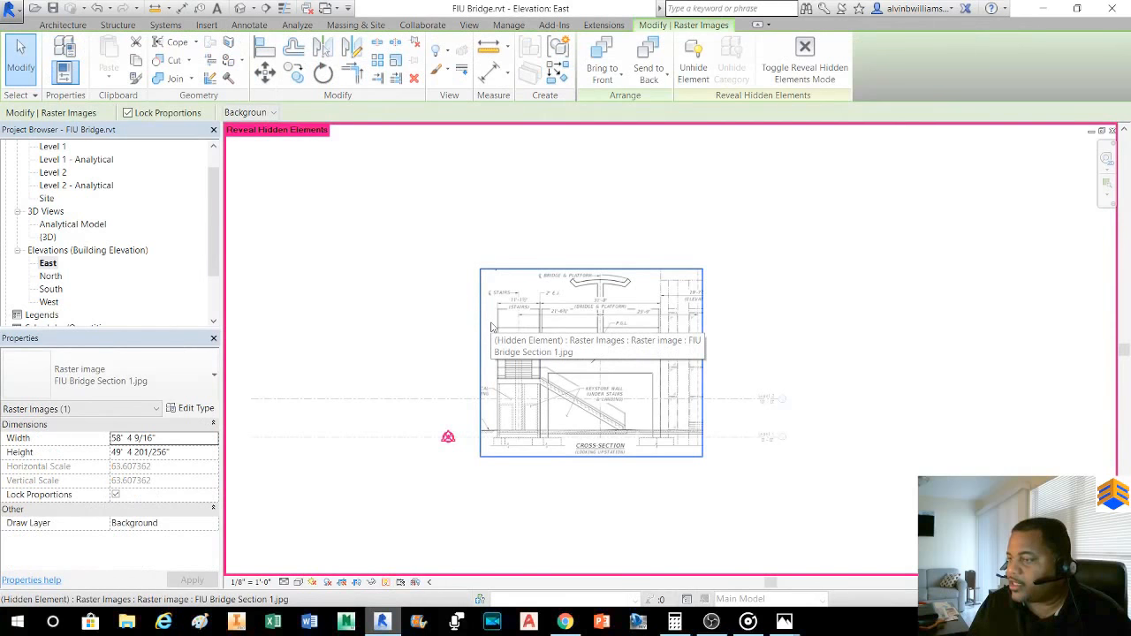
{"action": "left_click", "coordinate": [693, 69]}
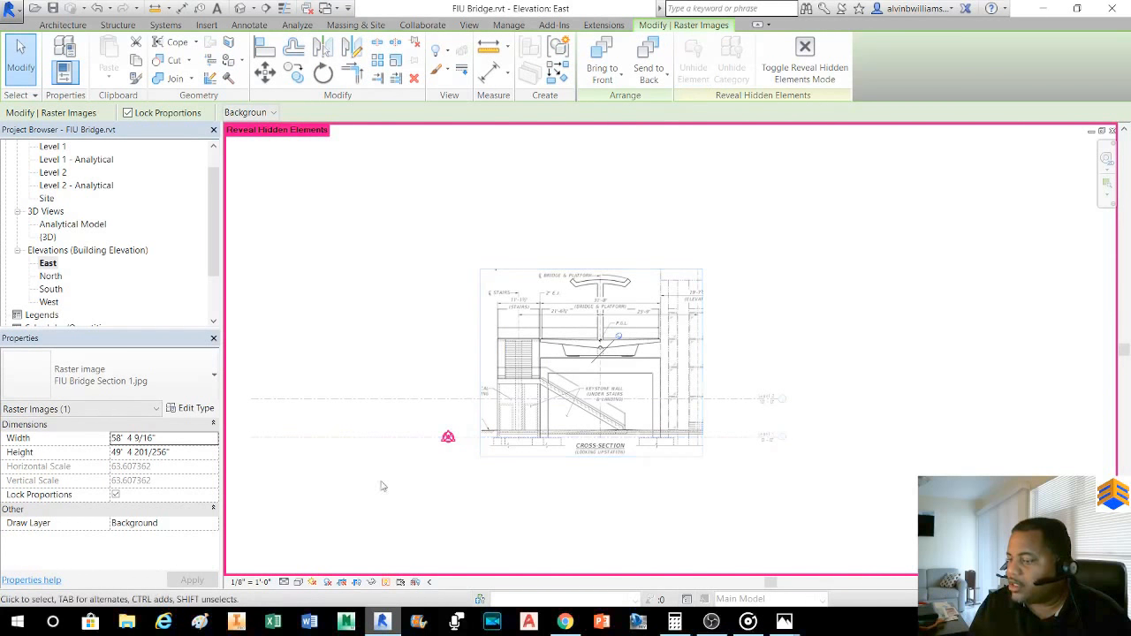
{"action": "left_click", "coordinate": [385, 583]}
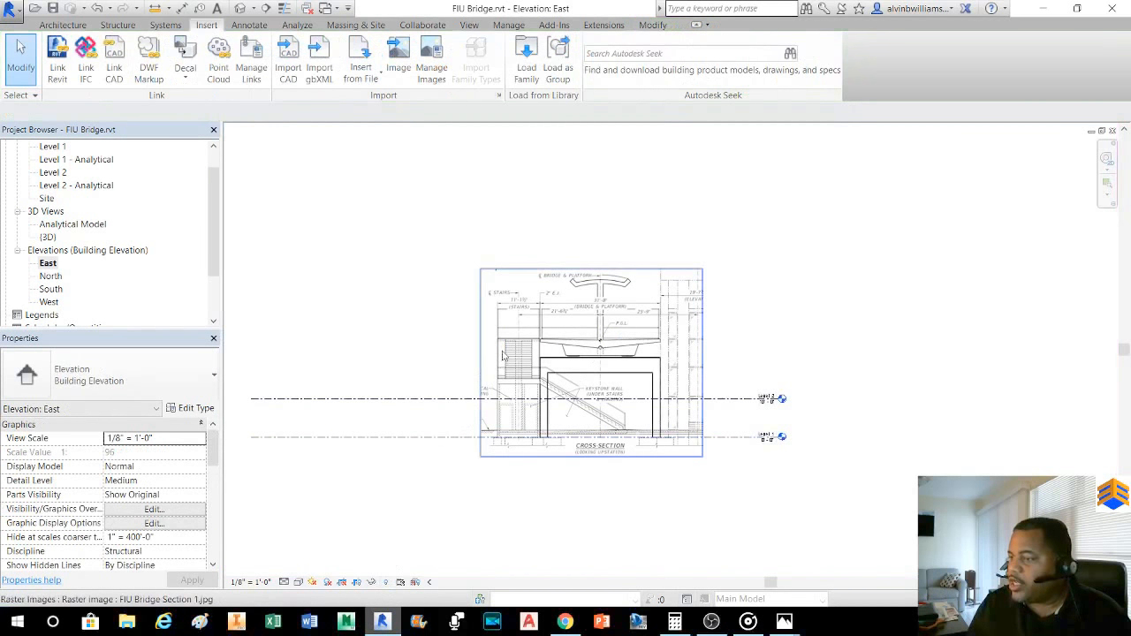
- Examine the canopy, centre column and deck around the P.G.L. mark in the cross-section image
{"action": "scroll", "coordinate": [637, 367], "scroll_direction": "up", "scroll_amount": 2}
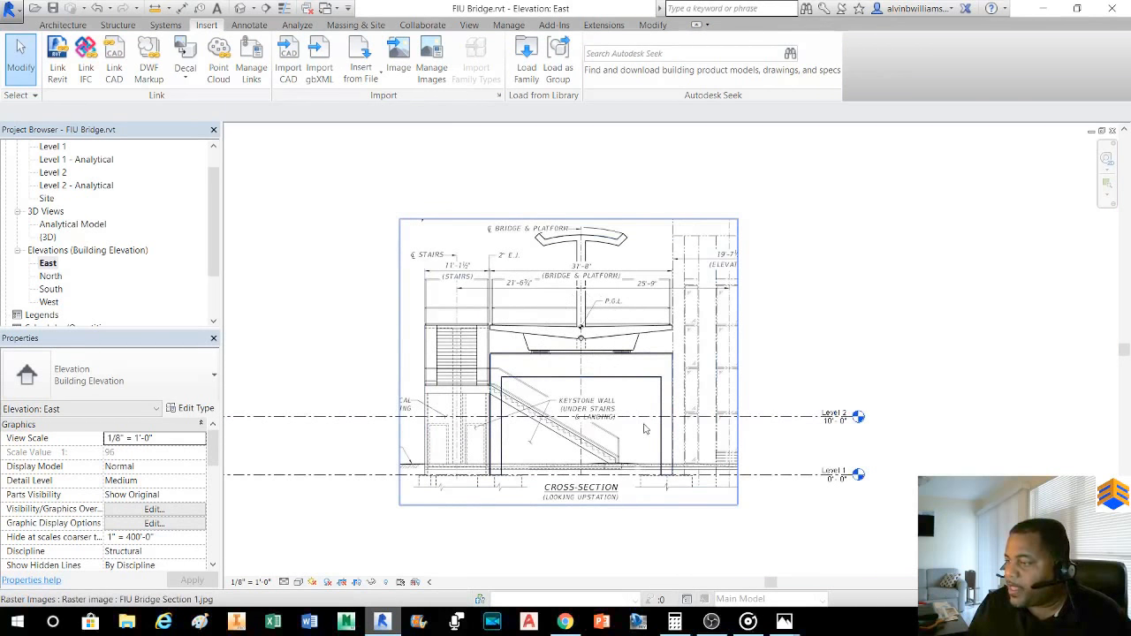
{"action": "scroll", "coordinate": [647, 428], "scroll_direction": "up", "scroll_amount": 1}
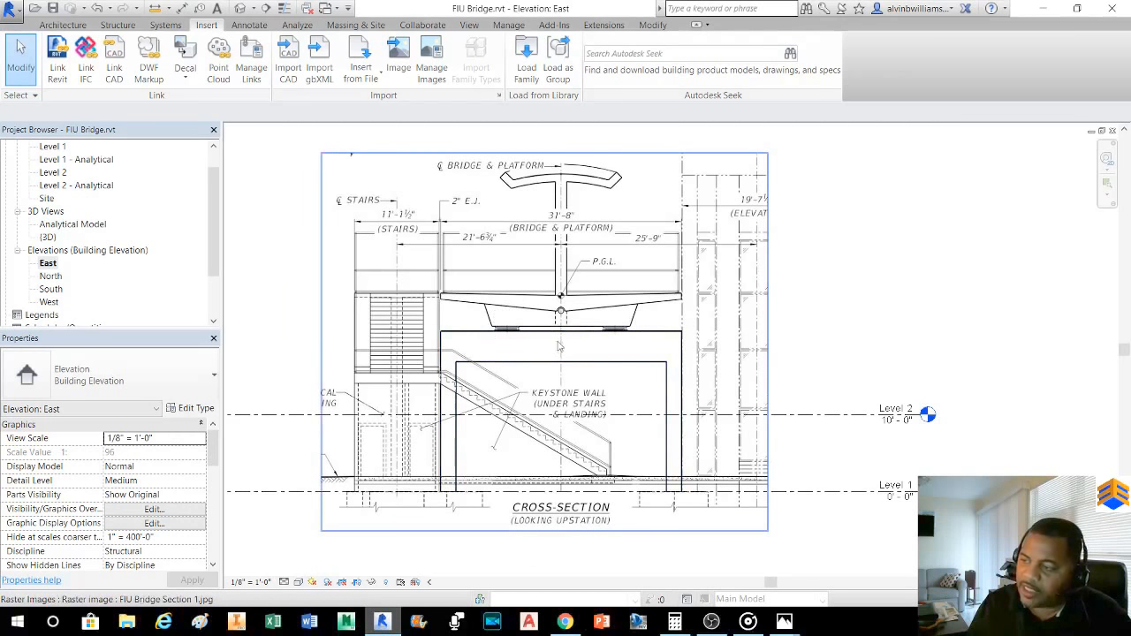
{"action": "scroll", "coordinate": [576, 347], "scroll_direction": "down", "scroll_amount": 1}
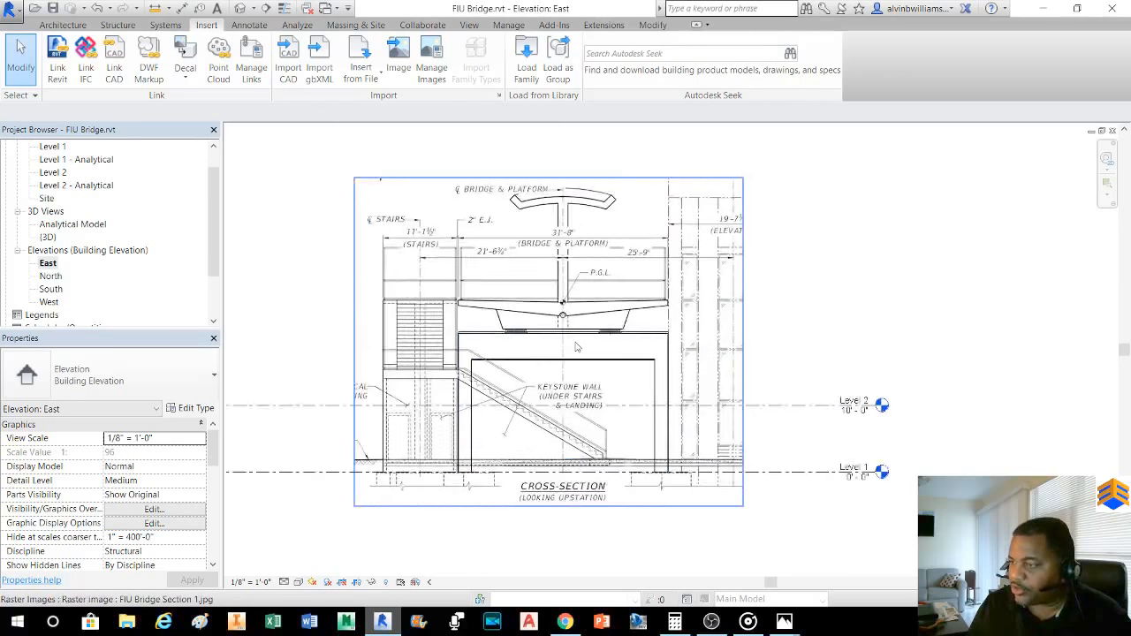
{"action": "scroll", "coordinate": [574, 345], "scroll_direction": "up", "scroll_amount": 1}
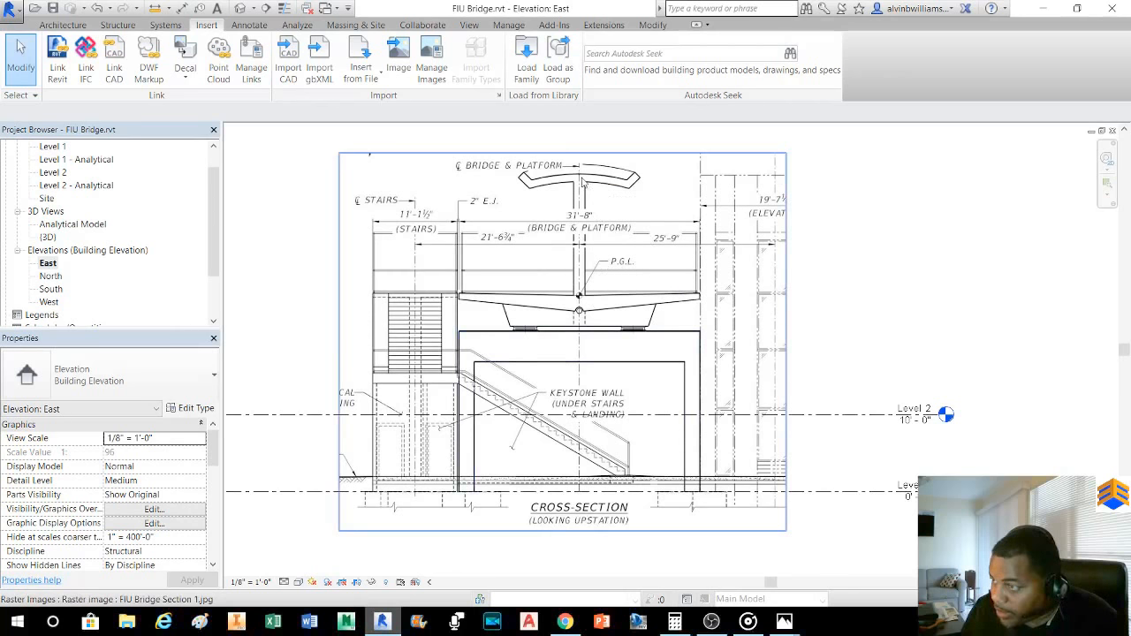
{"action": "scroll", "coordinate": [582, 181], "scroll_direction": "up", "scroll_amount": 2}
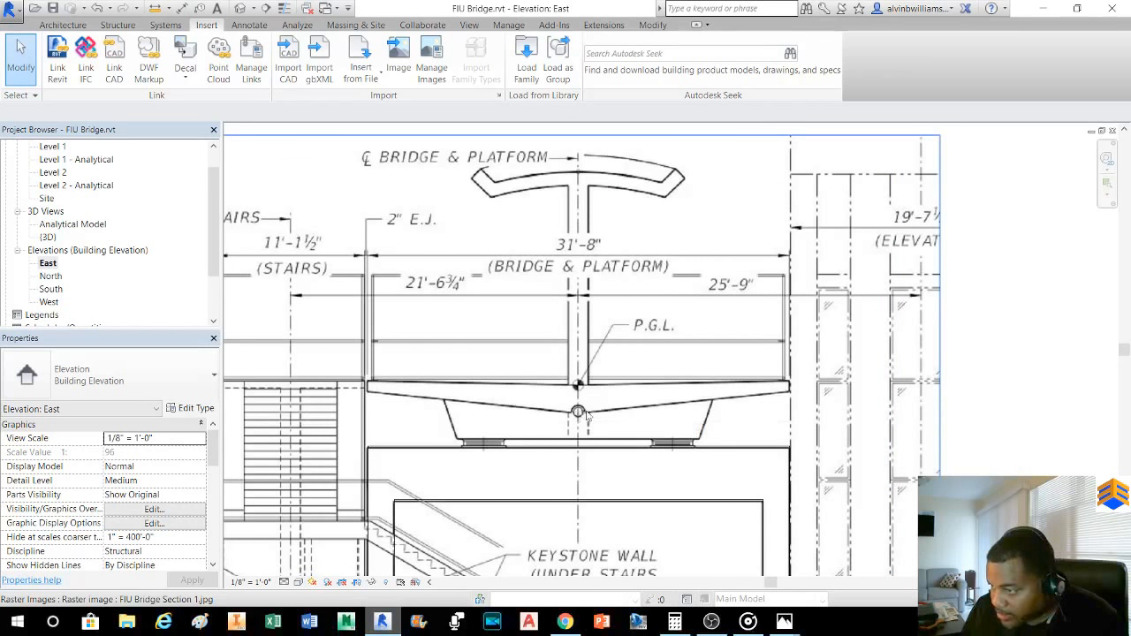
{"action": "scroll", "coordinate": [577, 413], "scroll_direction": "up", "scroll_amount": 5}
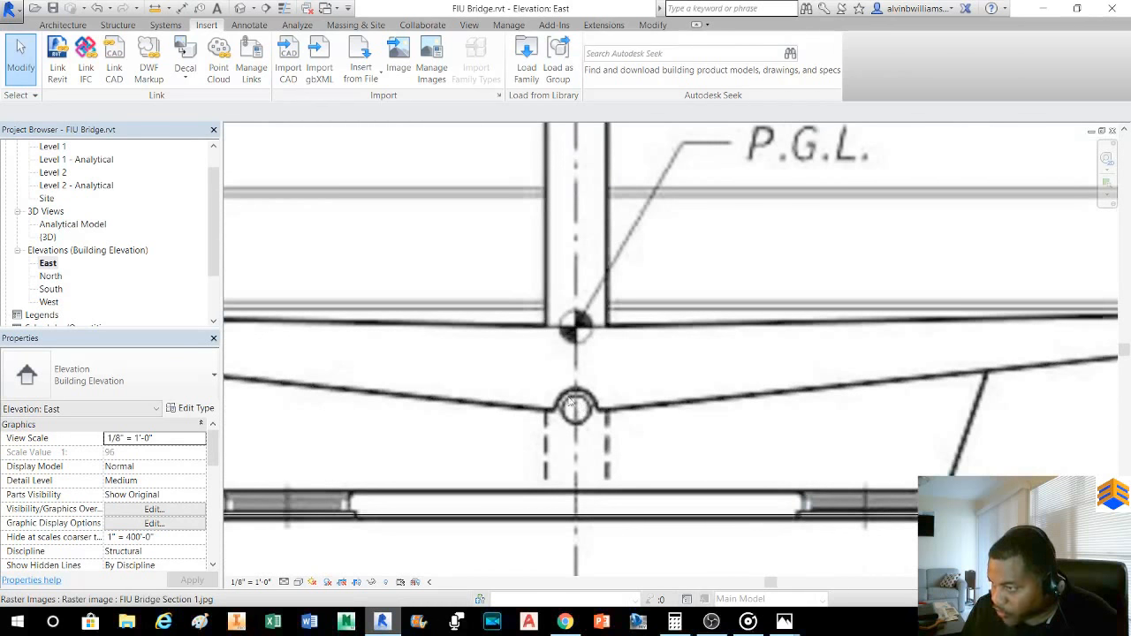
{"action": "scroll", "coordinate": [585, 413], "scroll_direction": "down", "scroll_amount": 5}
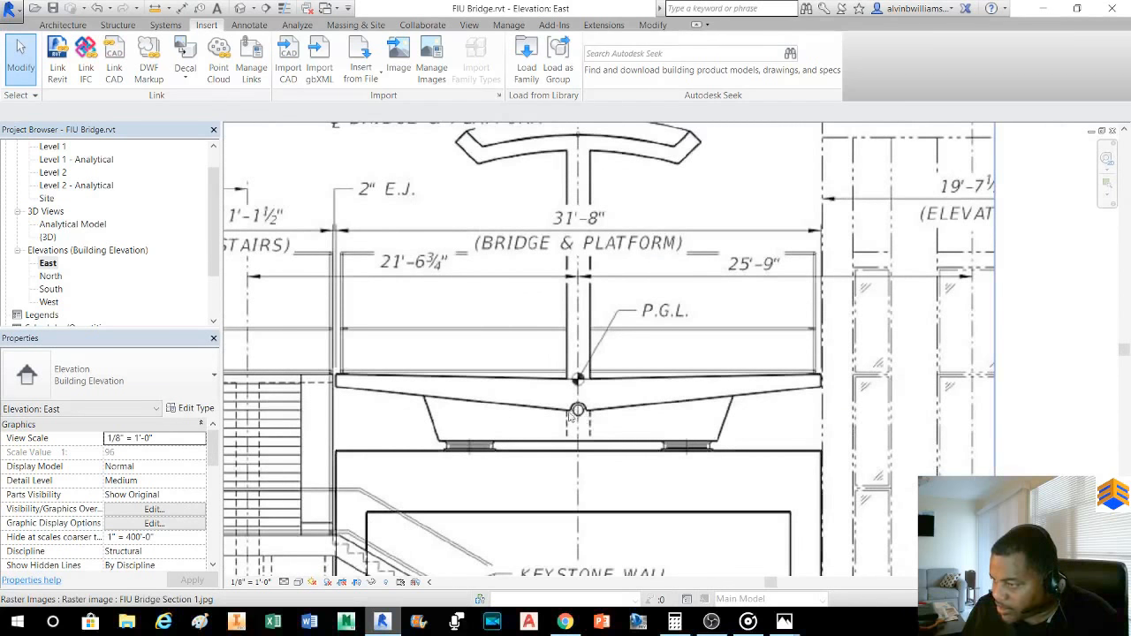
{"action": "scroll", "coordinate": [583, 413], "scroll_direction": "down", "scroll_amount": 2}
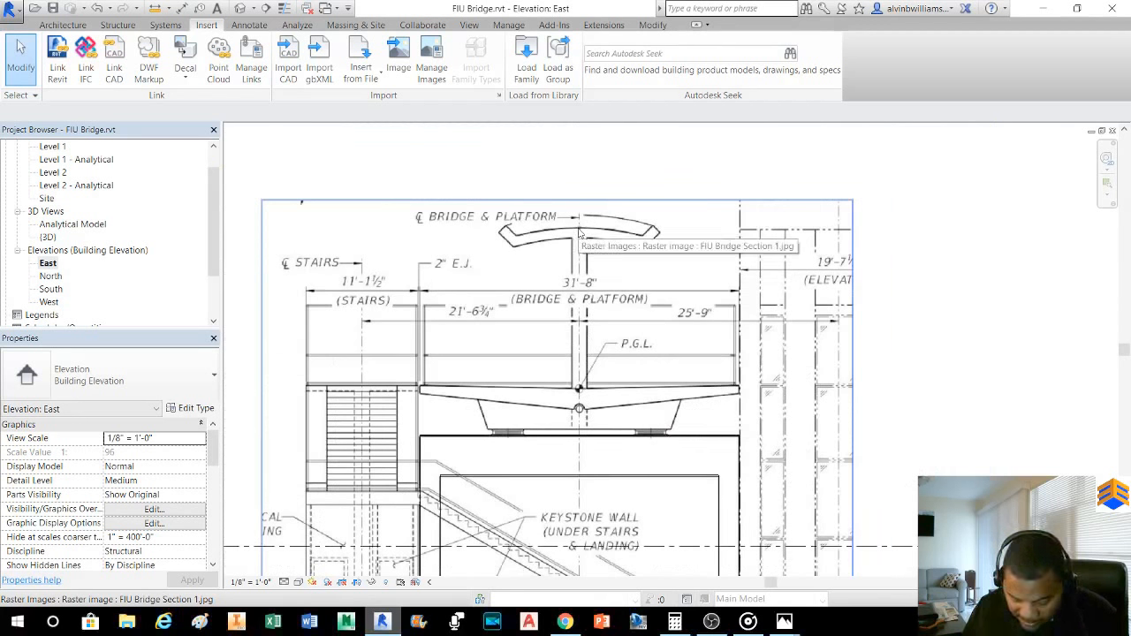
{"action": "scroll", "coordinate": [580, 232], "scroll_direction": "down", "scroll_amount": 3}
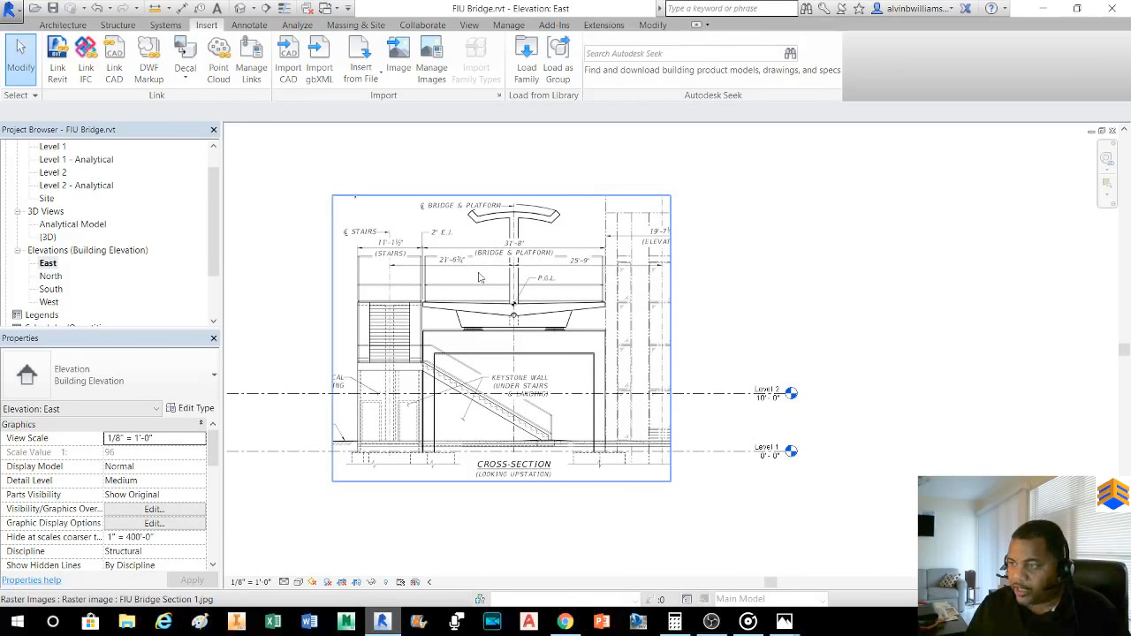
- Start a model line and choose Reference Plane : 1 by name as its work plane
{"action": "left_click", "coordinate": [61, 26]}
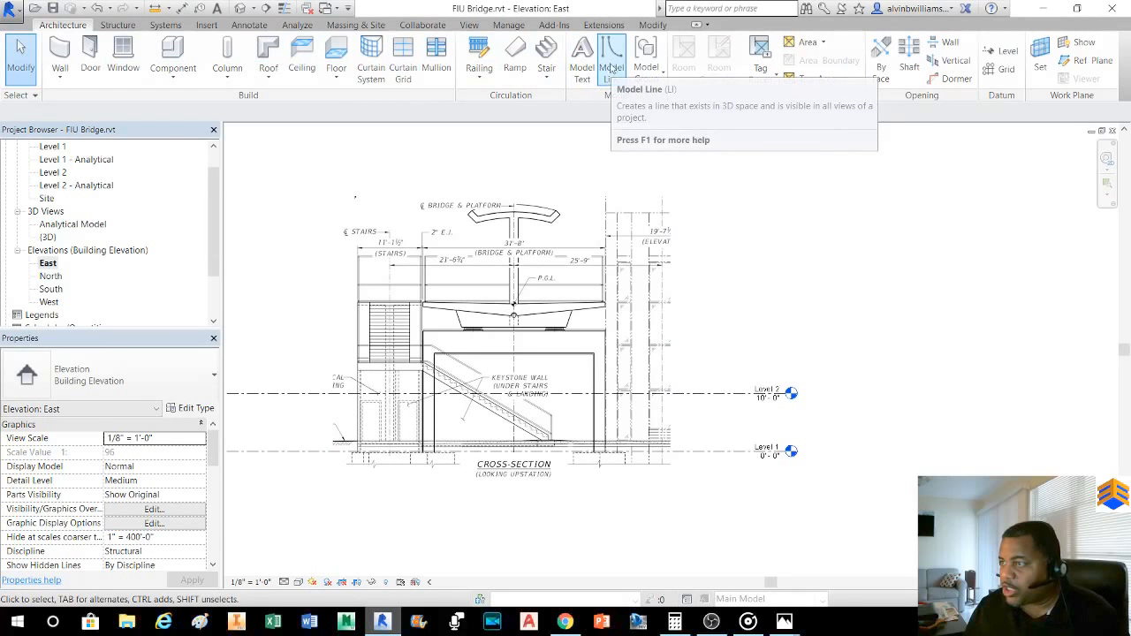
{"action": "left_click", "coordinate": [608, 66]}
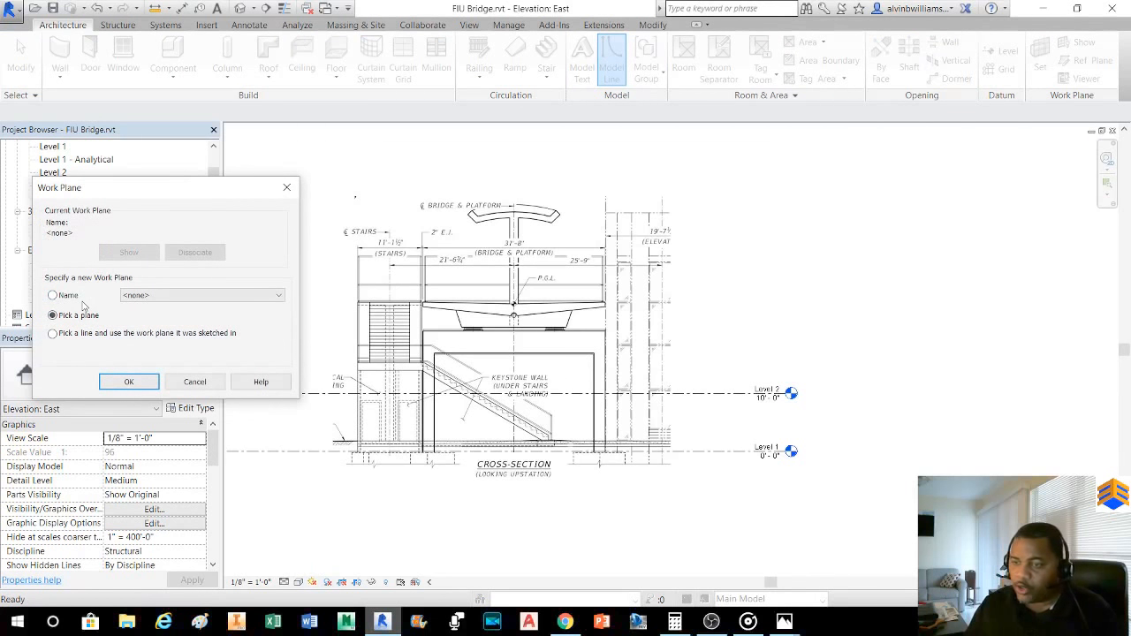
{"action": "left_click", "coordinate": [53, 295]}
{"action": "left_click", "coordinate": [201, 295]}
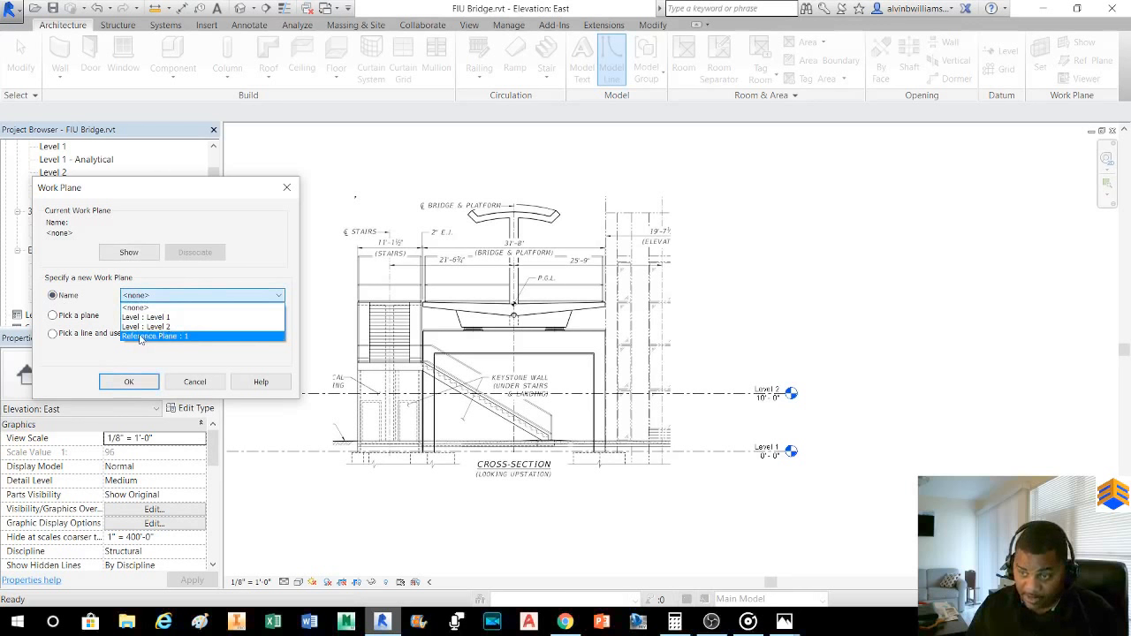
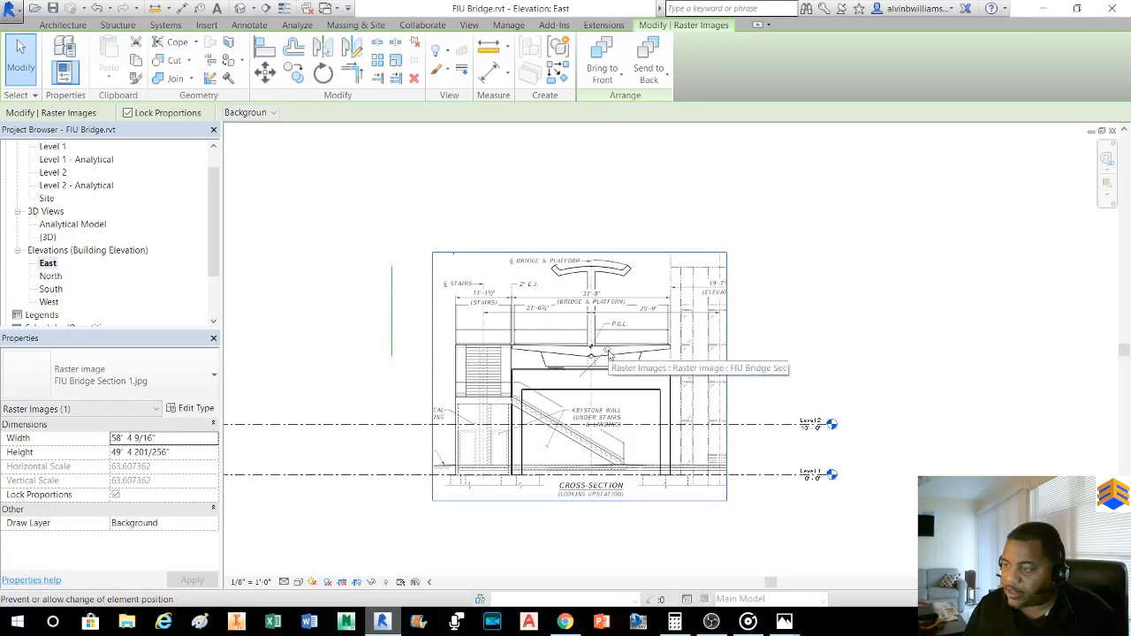
- Enlarge the cross-section raster image proportionally to about 81'-10" wide by 69'-3" high
{"action": "left_click", "coordinate": [629, 354]}
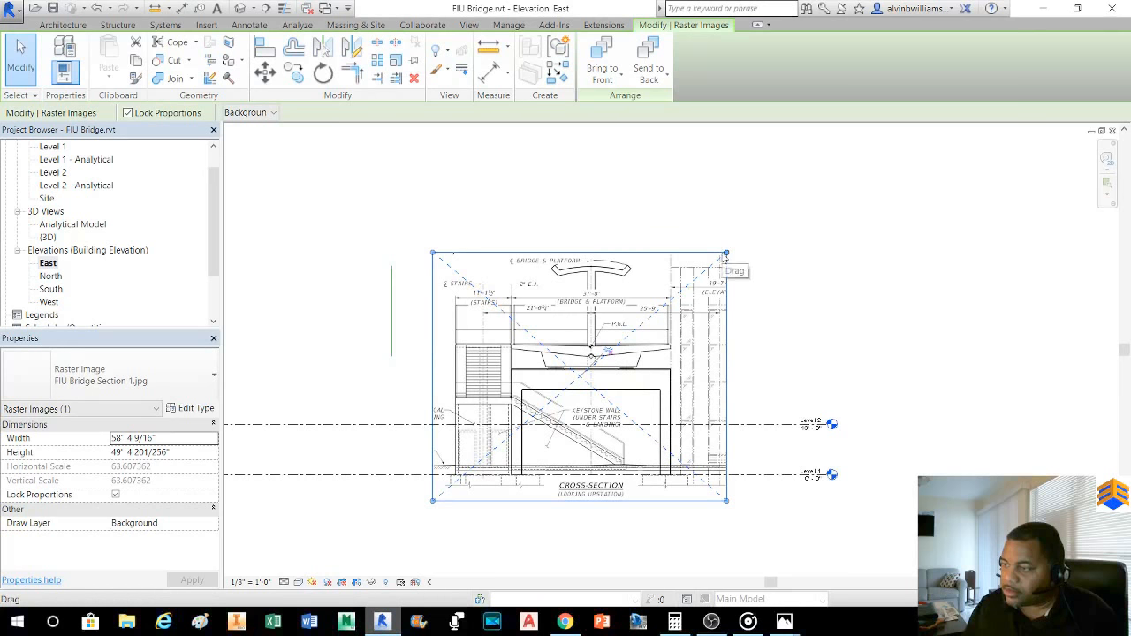
{"action": "left_click_drag", "start_coordinate": [726, 254], "coordinate": [842, 154]}
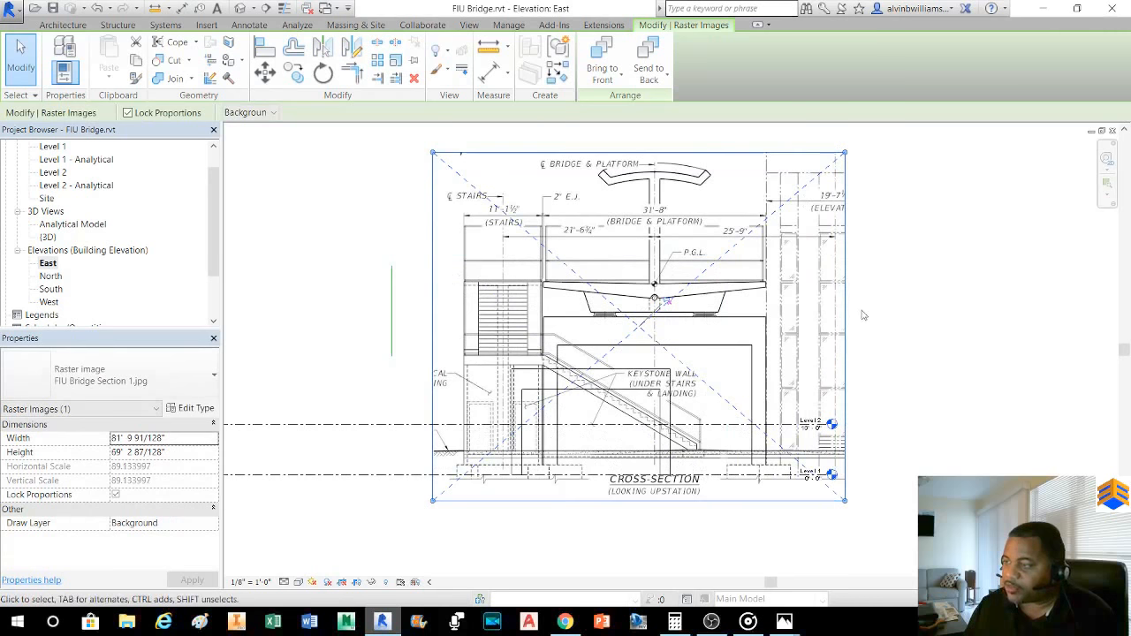
{"action": "left_click", "coordinate": [389, 225]}
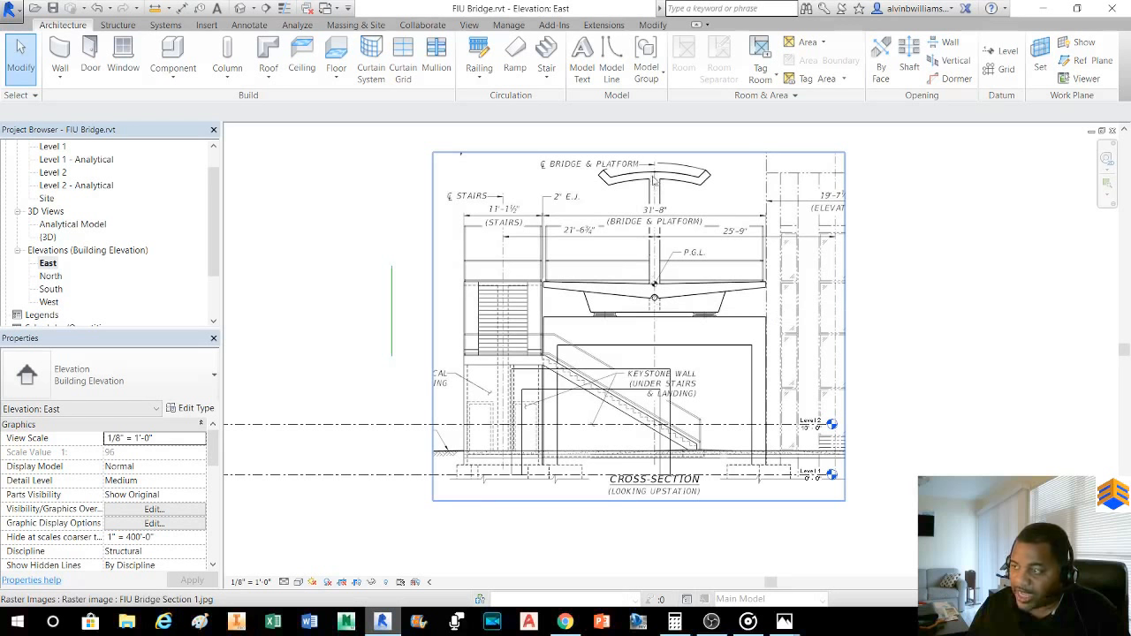
- Compare the image's centre column with the green vertical line by moving the image onto it, and return the image to the bridge frame area
{"action": "left_click", "coordinate": [653, 226]}
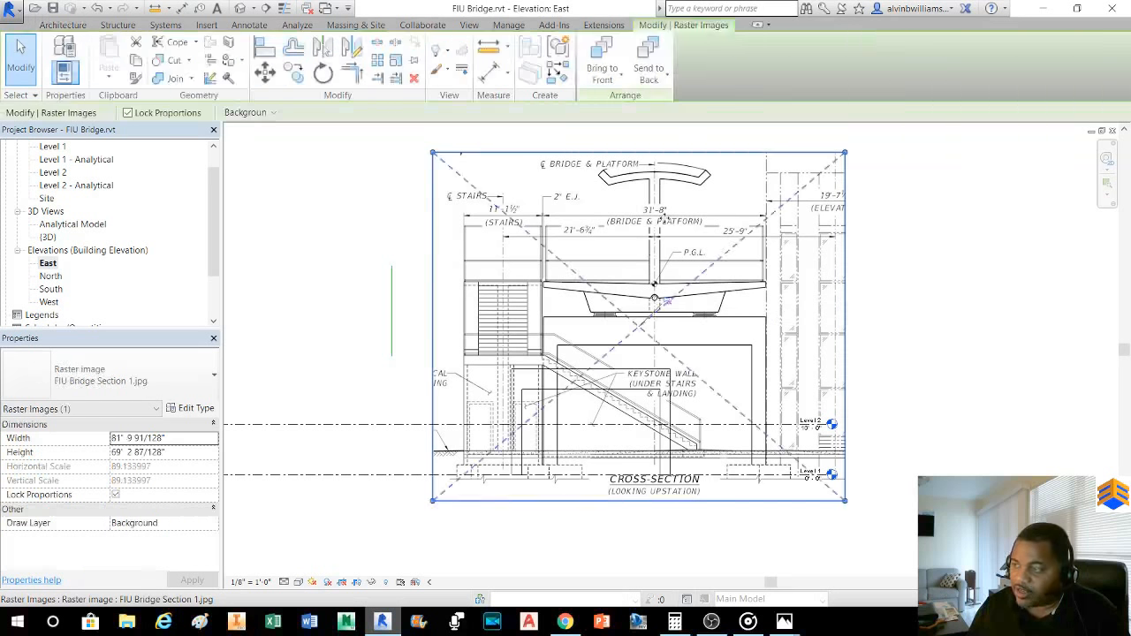
{"action": "left_click_drag", "start_coordinate": [668, 229], "coordinate": [431, 306]}
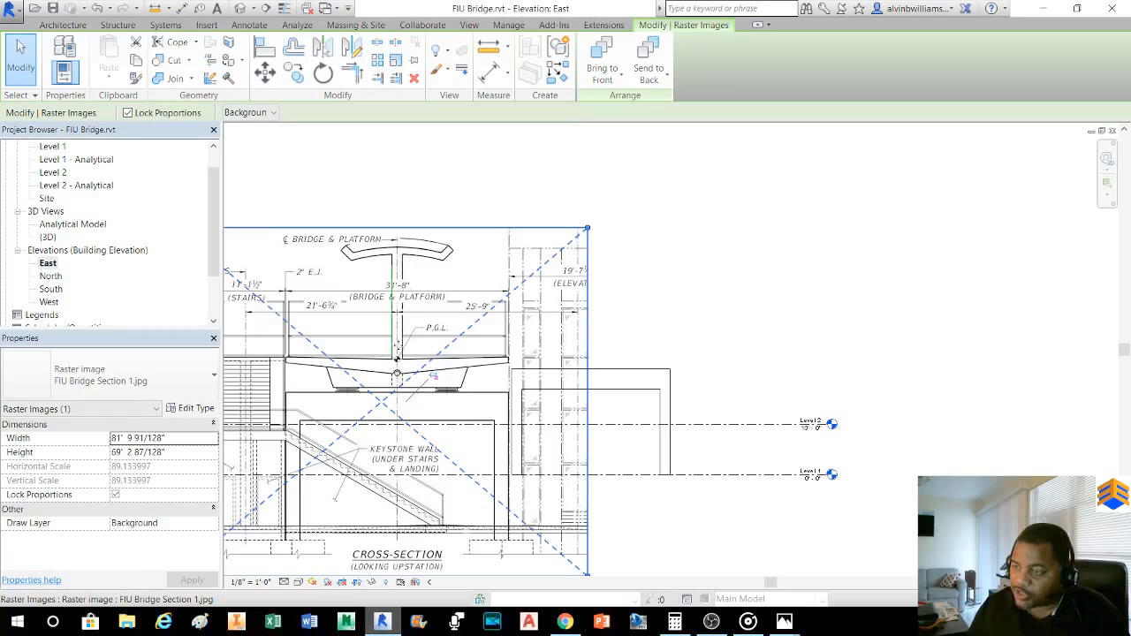
{"action": "left_click_drag", "start_coordinate": [409, 330], "coordinate": [708, 266]}
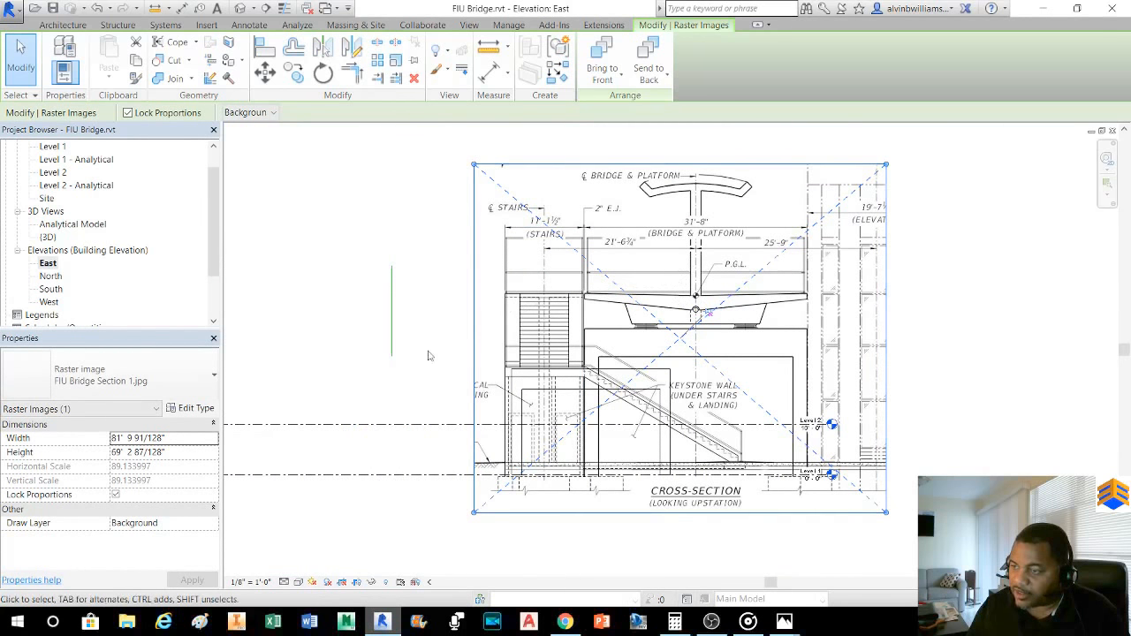
{"action": "left_click", "coordinate": [354, 307]}
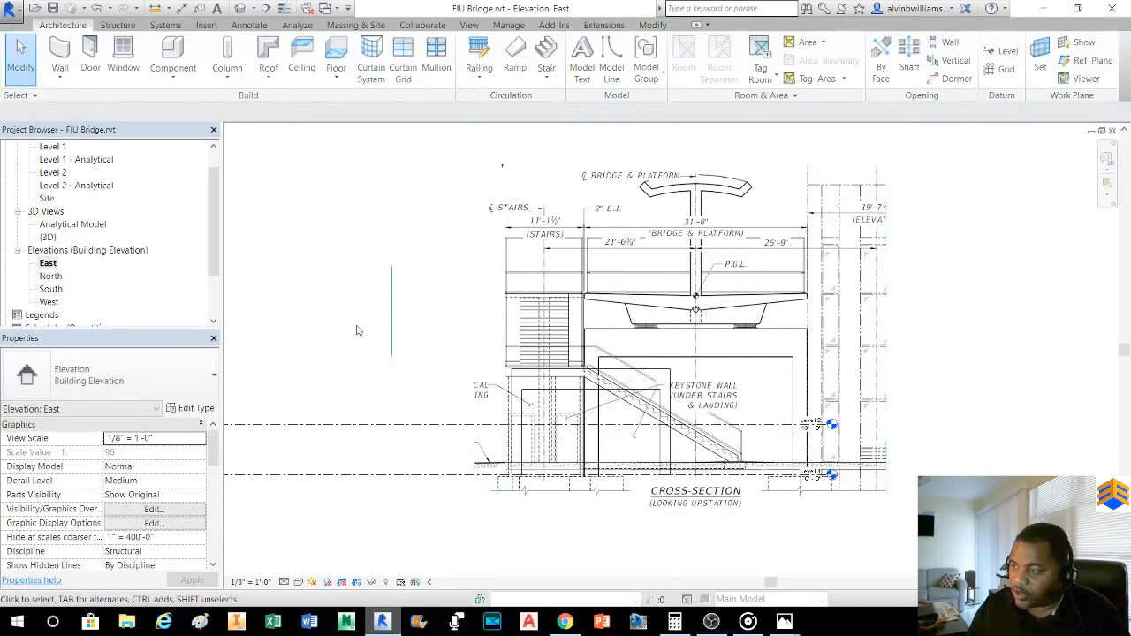
- Move the 18' vertical model line so its lower end sits at the centre of the circle beneath the deck's P.G.L. mark
{"action": "left_click", "coordinate": [392, 345]}
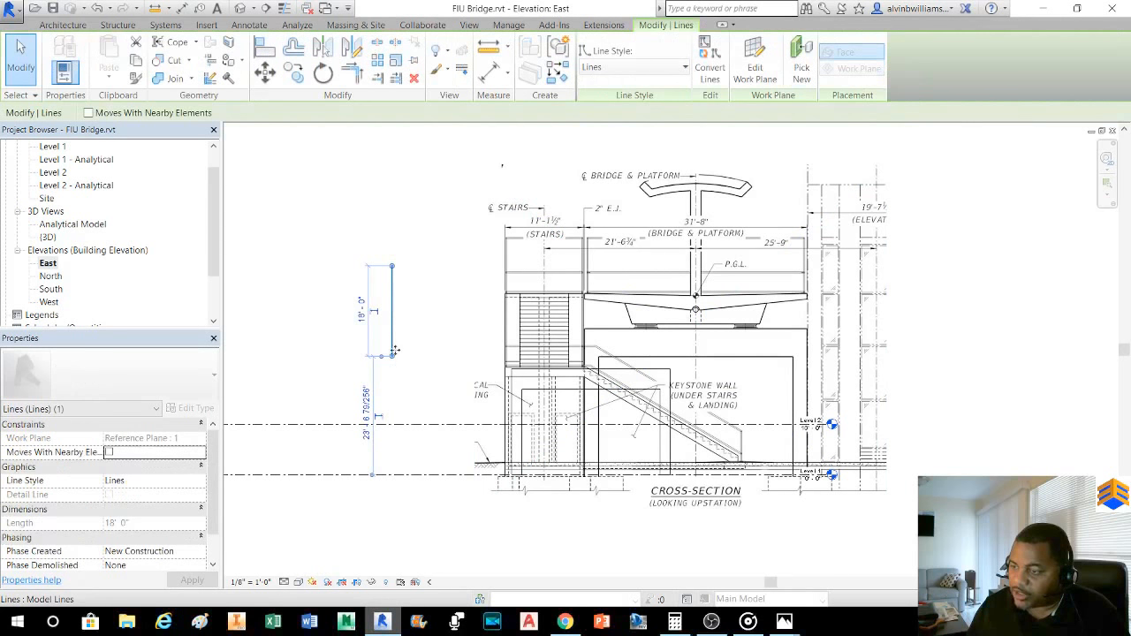
{"action": "left_click", "coordinate": [272, 78]}
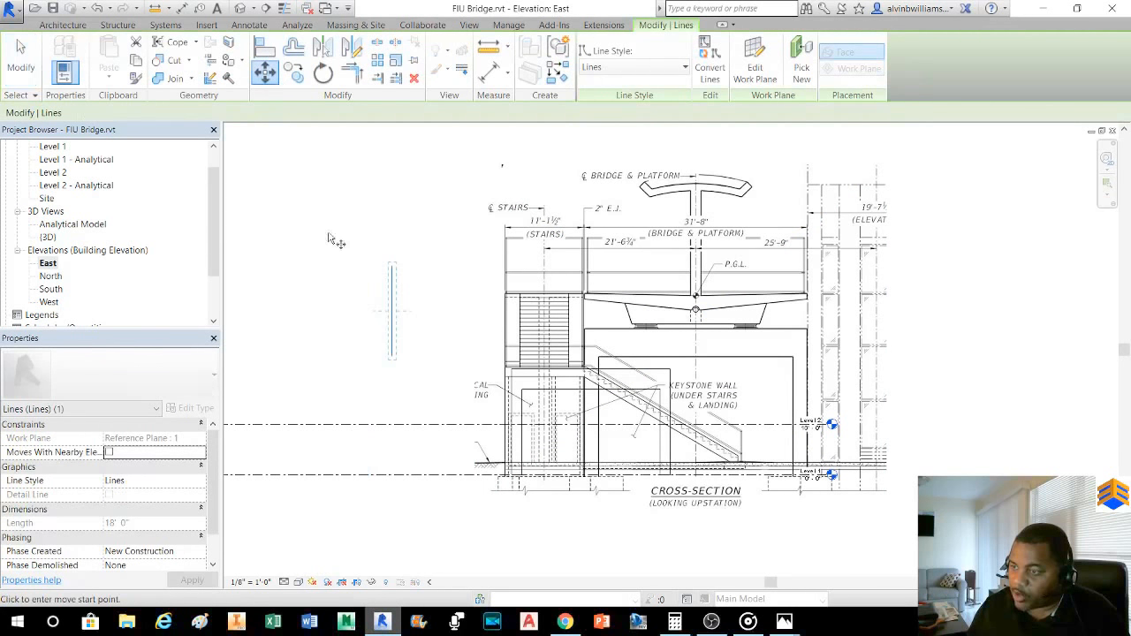
{"action": "left_click", "coordinate": [390, 358]}
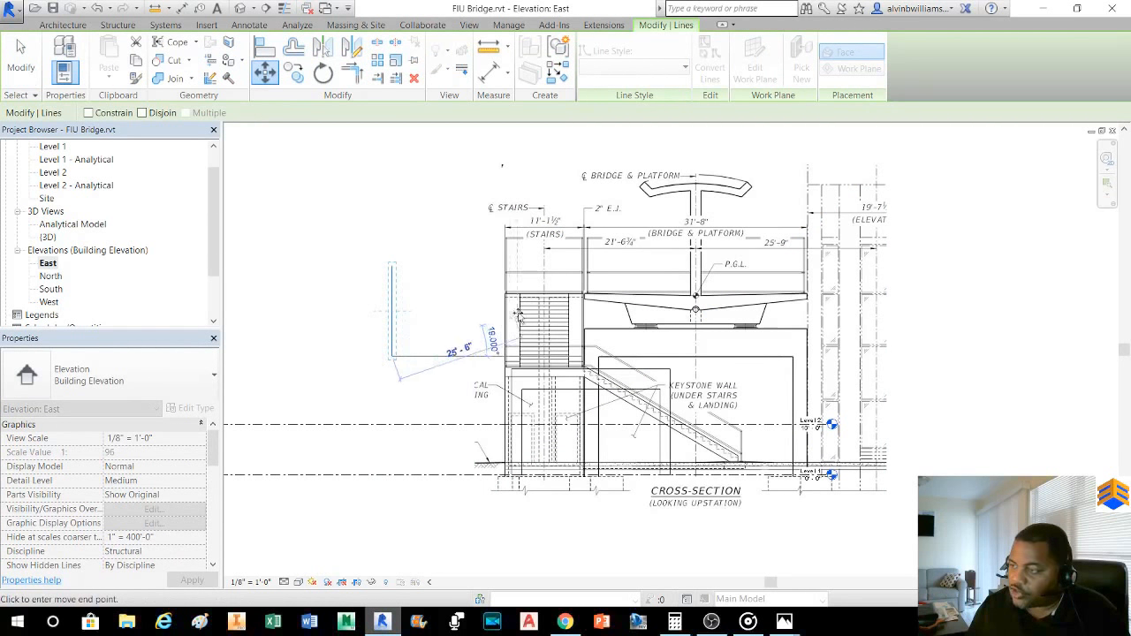
{"action": "scroll", "coordinate": [672, 317], "scroll_direction": "up", "scroll_amount": 7}
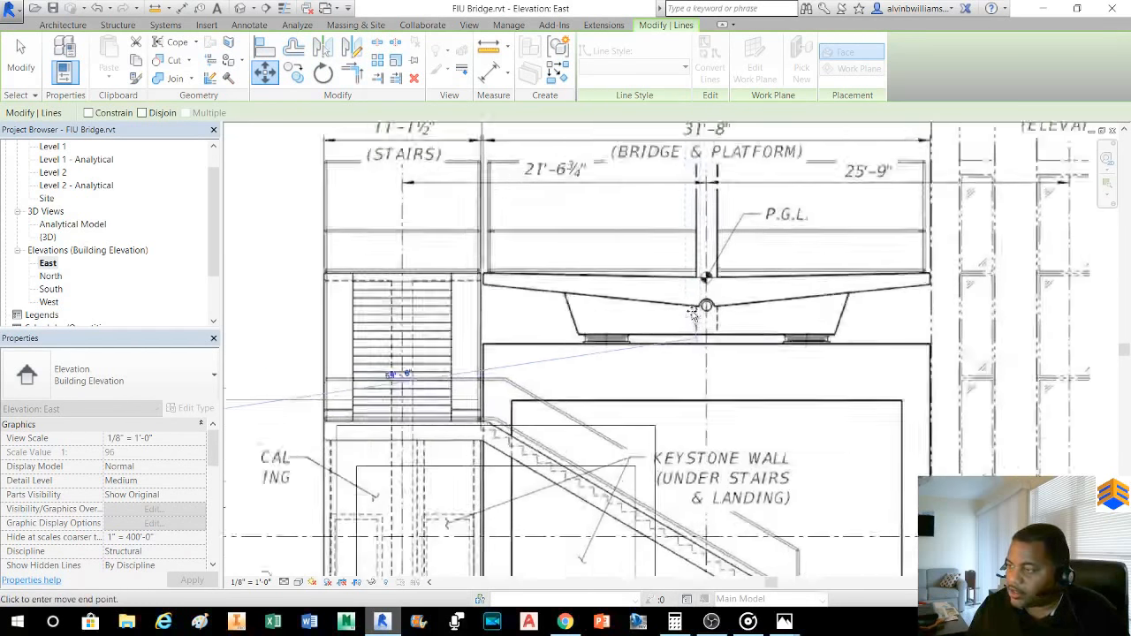
{"action": "scroll", "coordinate": [713, 305], "scroll_direction": "up", "scroll_amount": 2}
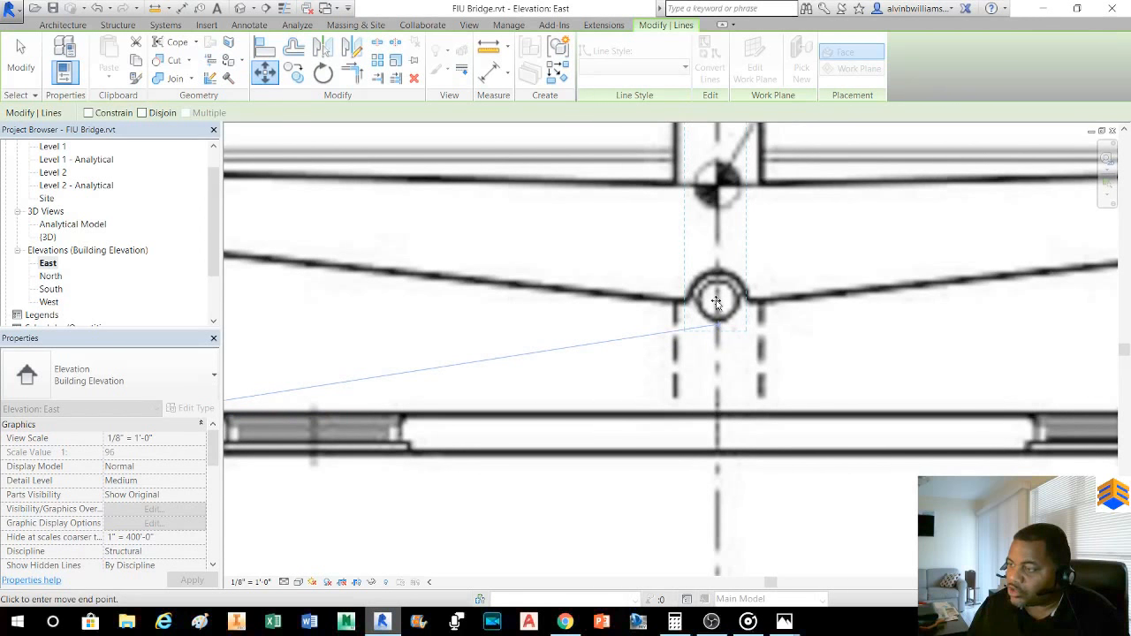
{"action": "left_click", "coordinate": [716, 303]}
{"action": "scroll", "coordinate": [753, 298], "scroll_direction": "down", "scroll_amount": 2}
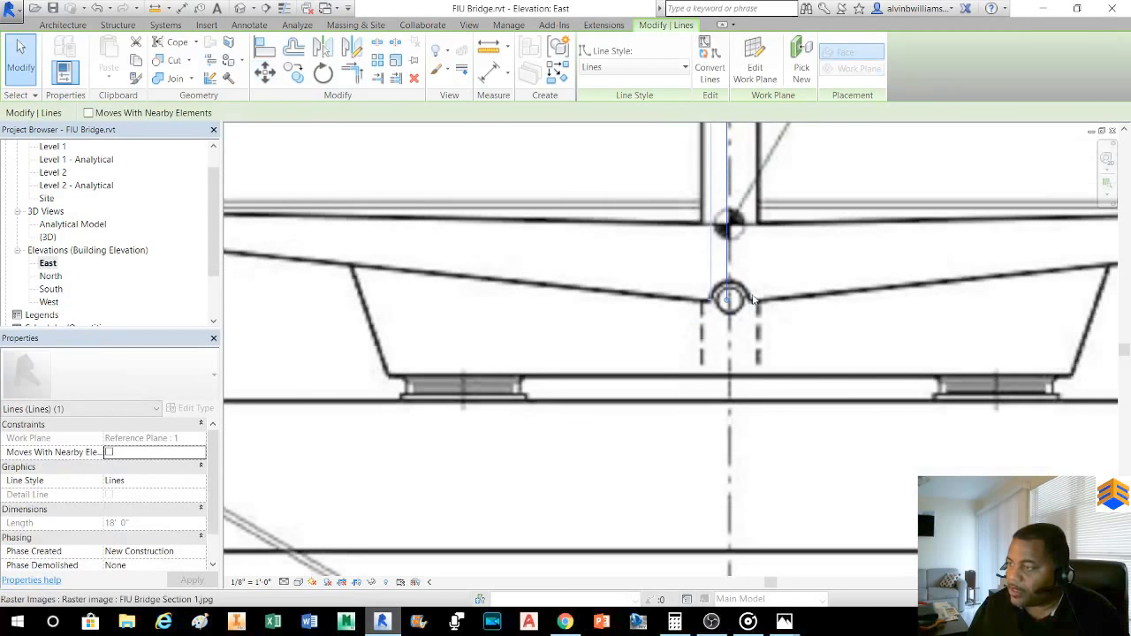
{"action": "scroll", "coordinate": [752, 299], "scroll_direction": "down", "scroll_amount": 6}
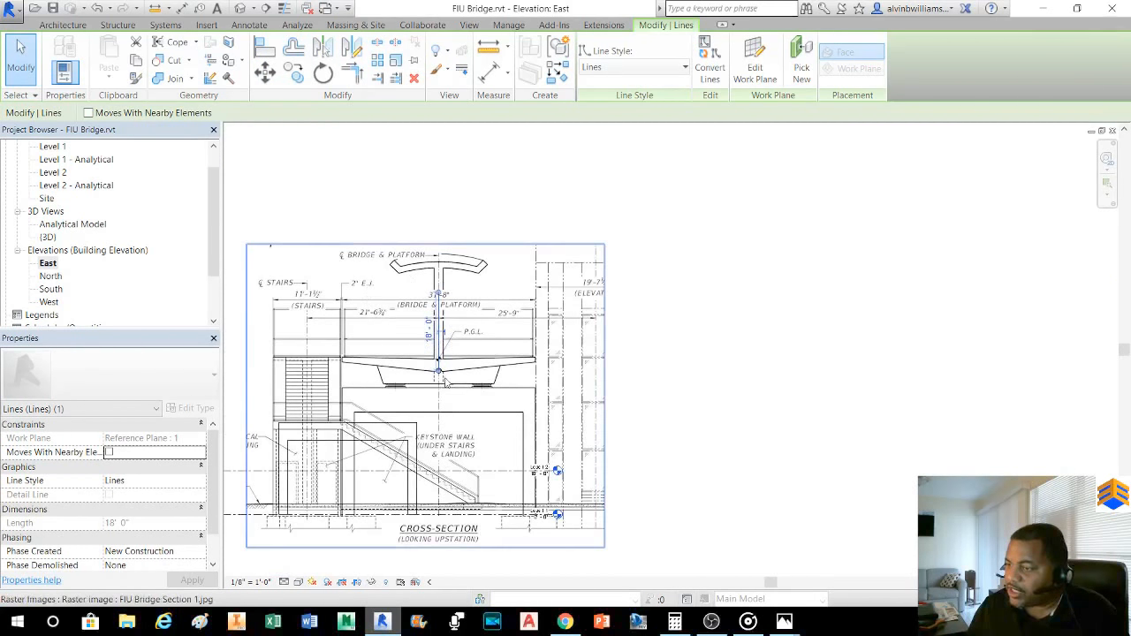
- Scale the cross-section image graphically from the circle's centre, bringing the canopy top to the model line's upper end, about 58'-6" wide by 49'-6" high
{"action": "scroll", "coordinate": [445, 380], "scroll_direction": "up", "scroll_amount": 4}
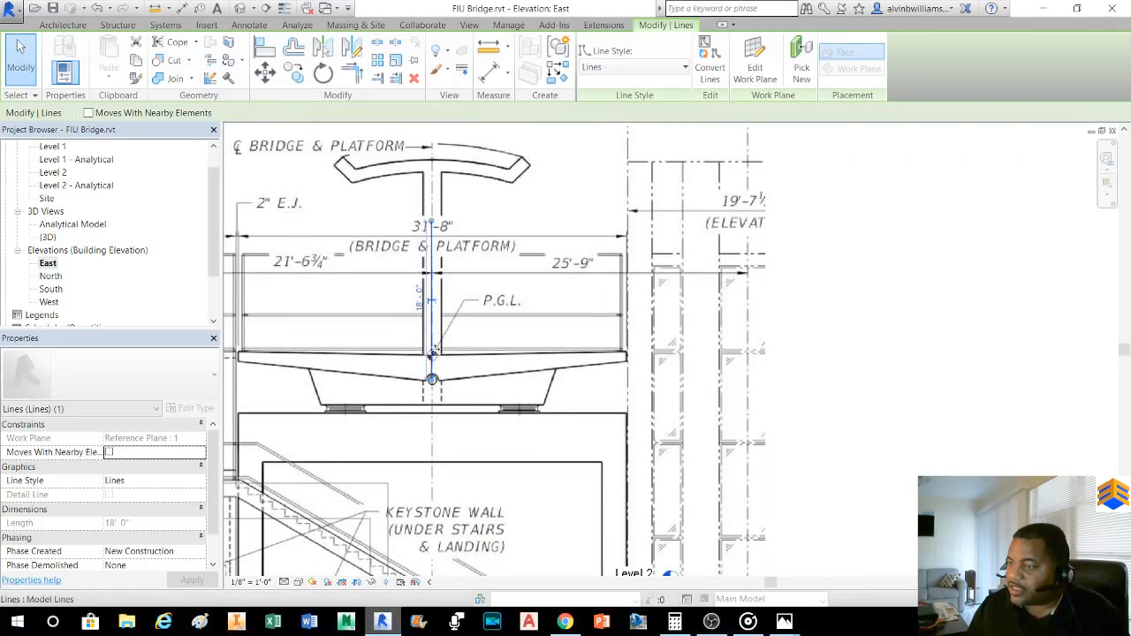
{"action": "middle_click_drag", "start_coordinate": [462, 272], "coordinate": [501, 301]}
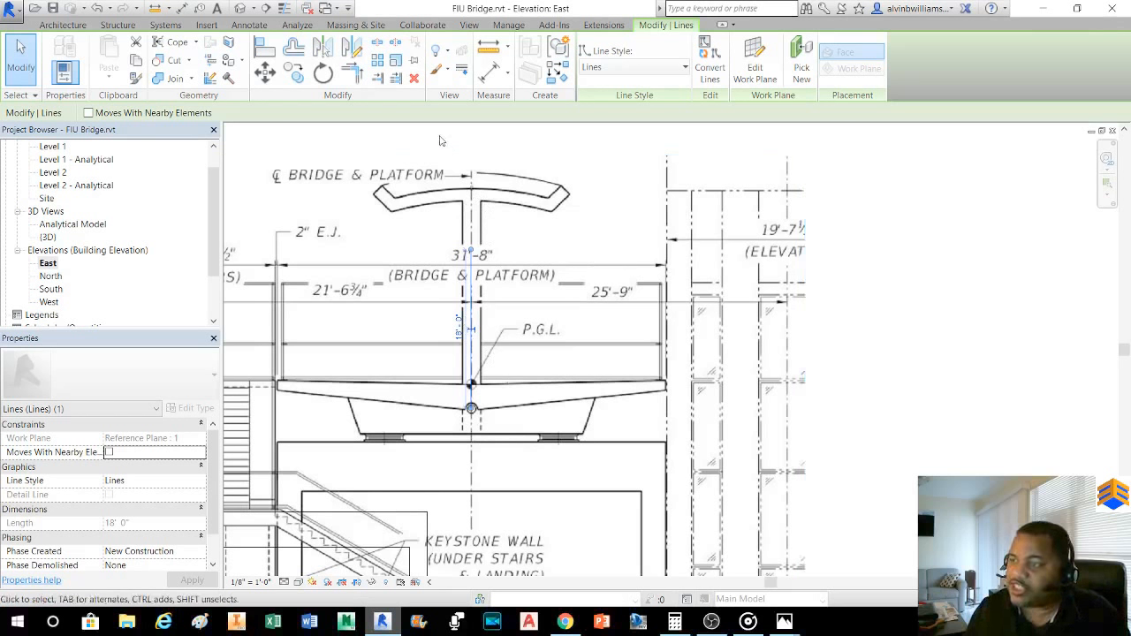
{"action": "left_click", "coordinate": [380, 190]}
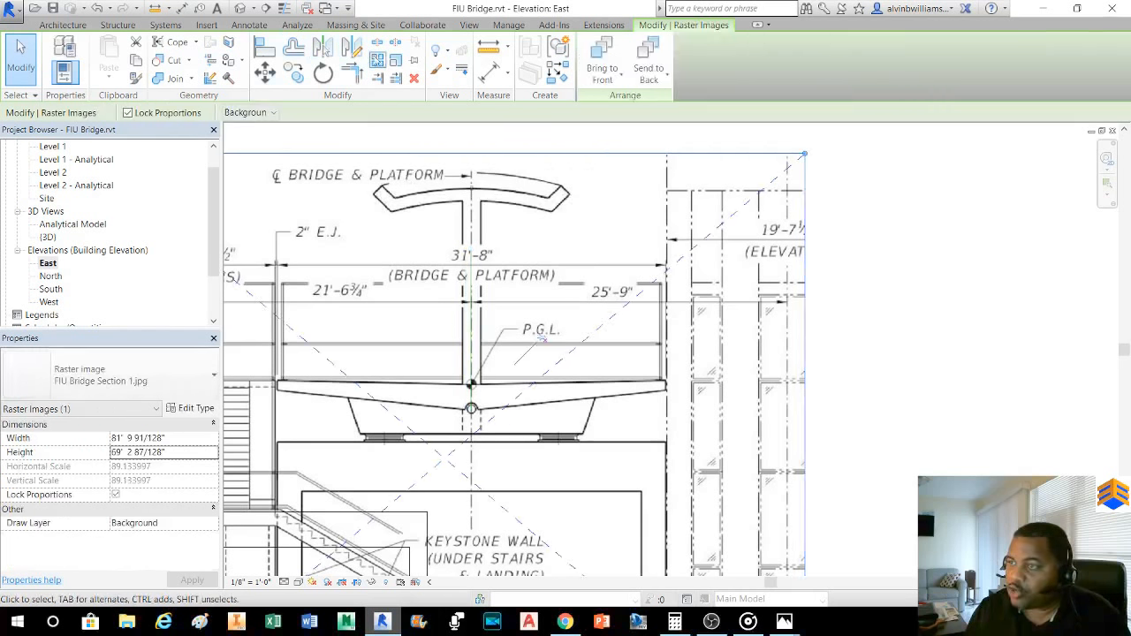
{"action": "left_click", "coordinate": [394, 61]}
{"action": "scroll", "coordinate": [470, 402], "scroll_direction": "up", "scroll_amount": 3}
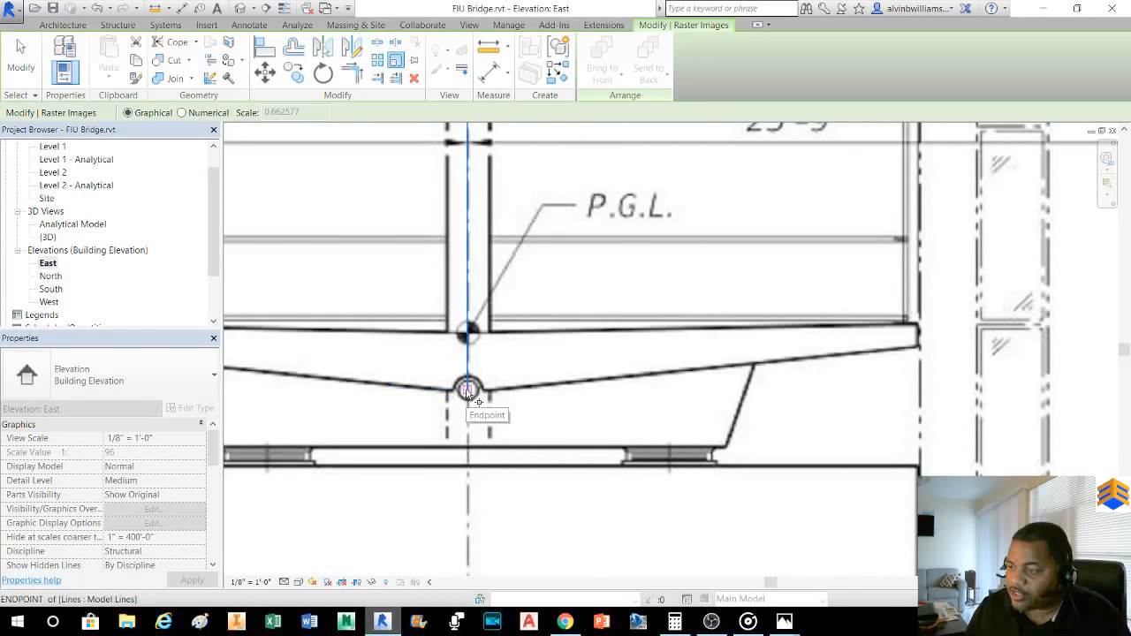
{"action": "left_click", "coordinate": [469, 390]}
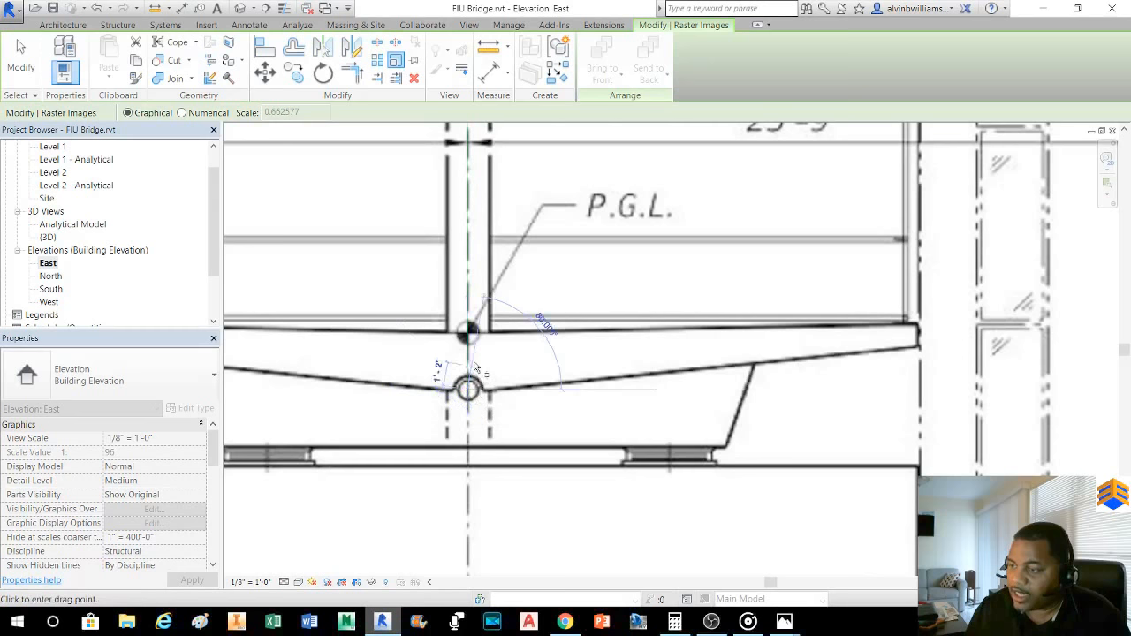
{"action": "middle_click_drag", "start_coordinate": [487, 211], "coordinate": [474, 432]}
{"action": "scroll", "coordinate": [474, 431], "scroll_direction": "down", "scroll_amount": 2}
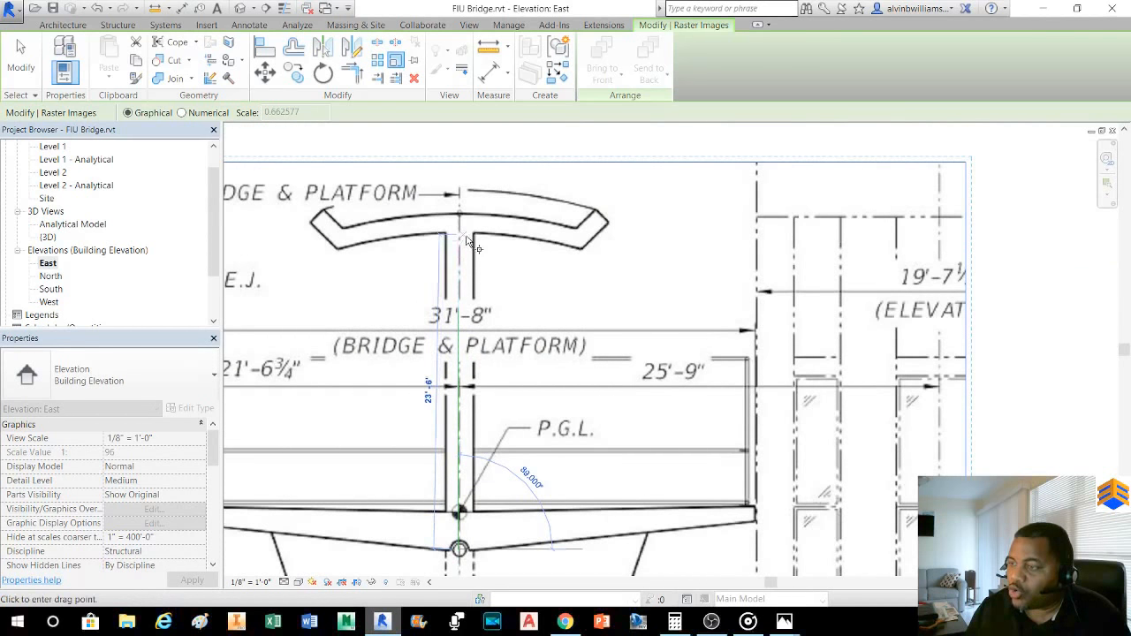
{"action": "scroll", "coordinate": [463, 226], "scroll_direction": "up", "scroll_amount": 4}
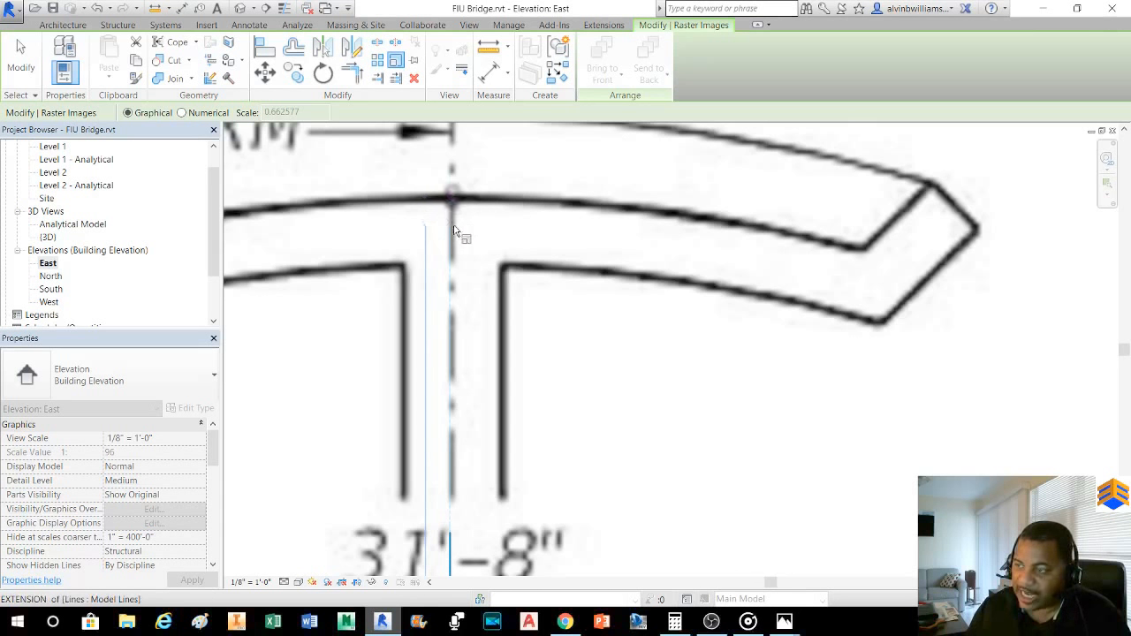
{"action": "scroll", "coordinate": [455, 231], "scroll_direction": "down", "scroll_amount": 2}
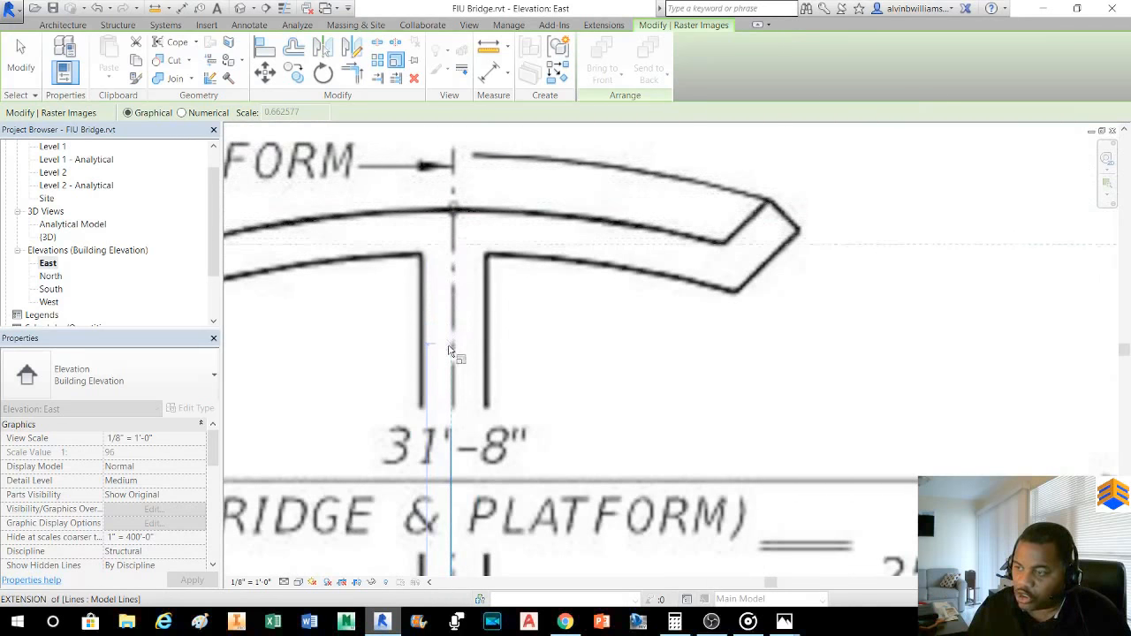
{"action": "middle_click_drag", "start_coordinate": [457, 404], "coordinate": [496, 234]}
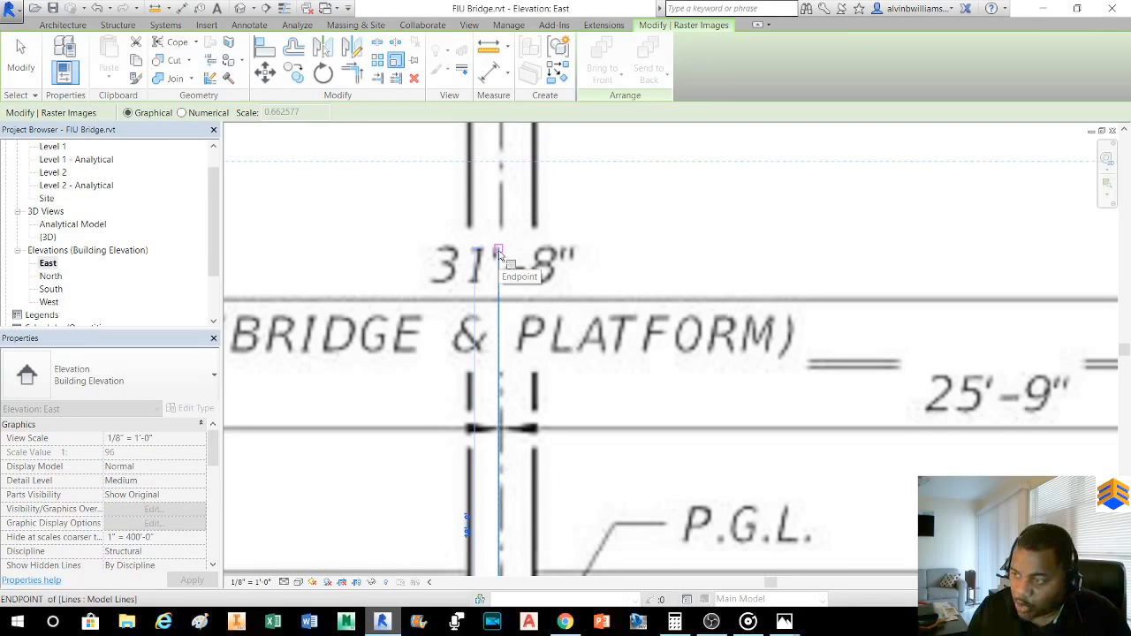
{"action": "left_click", "coordinate": [499, 255]}
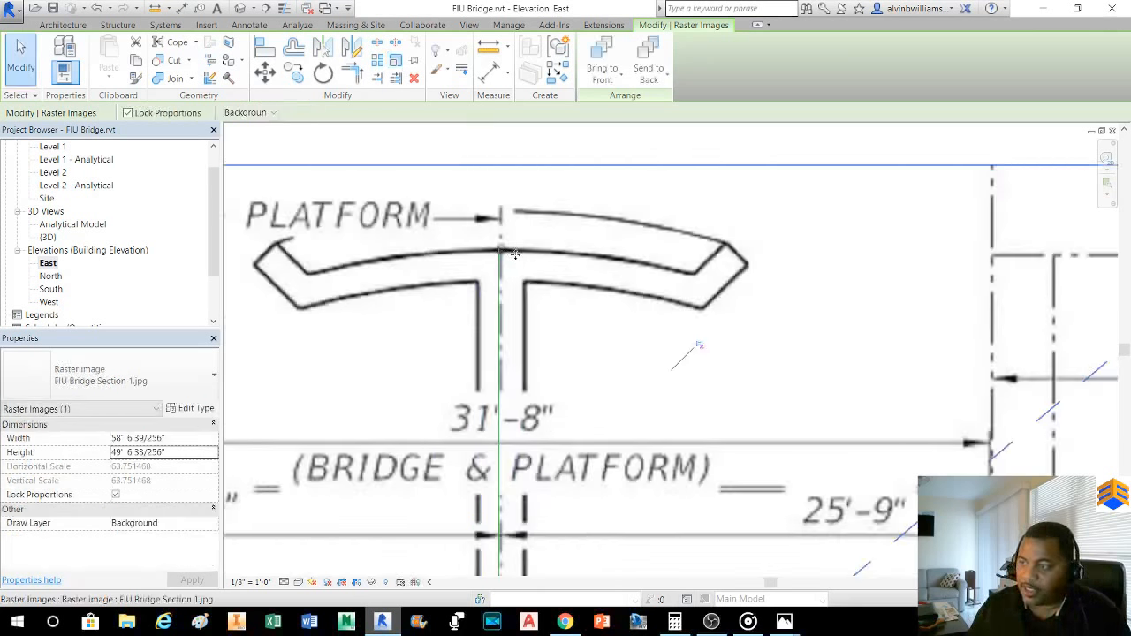
- Check the rescaled image's canopy top, centre column and deck circle against the vertical model line
{"action": "scroll", "coordinate": [534, 281], "scroll_direction": "down", "scroll_amount": 2}
{"action": "scroll", "coordinate": [534, 281], "scroll_direction": "down", "scroll_amount": 4}
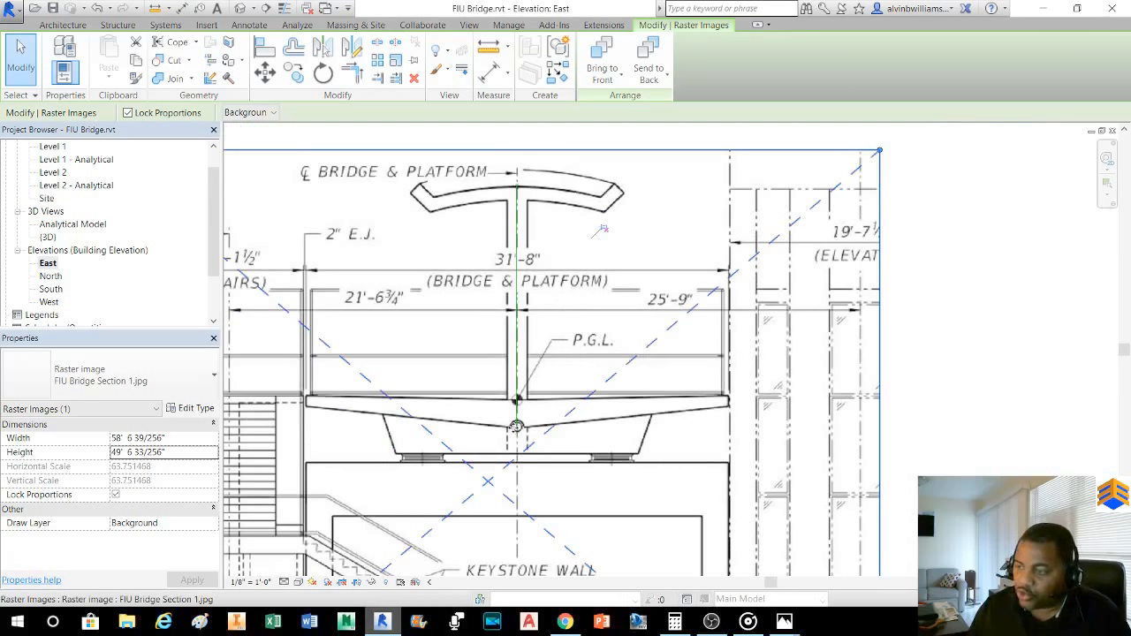
{"action": "scroll", "coordinate": [516, 428], "scroll_direction": "up", "scroll_amount": 2}
{"action": "middle_click_drag", "start_coordinate": [553, 419], "coordinate": [537, 462]}
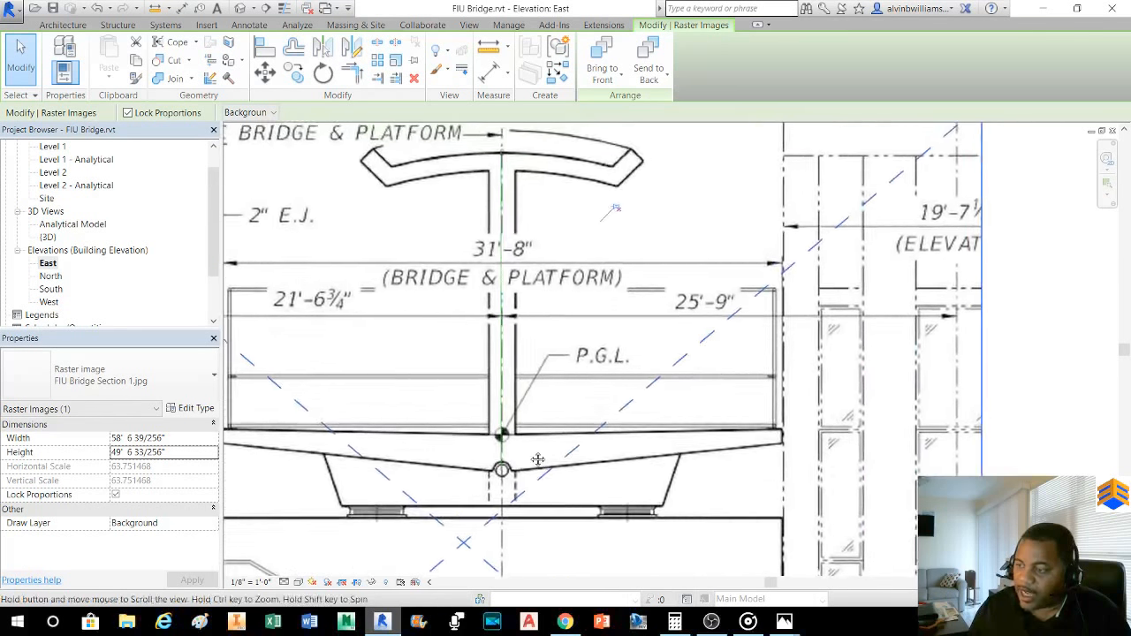
{"action": "scroll", "coordinate": [523, 464], "scroll_direction": "down", "scroll_amount": 2}
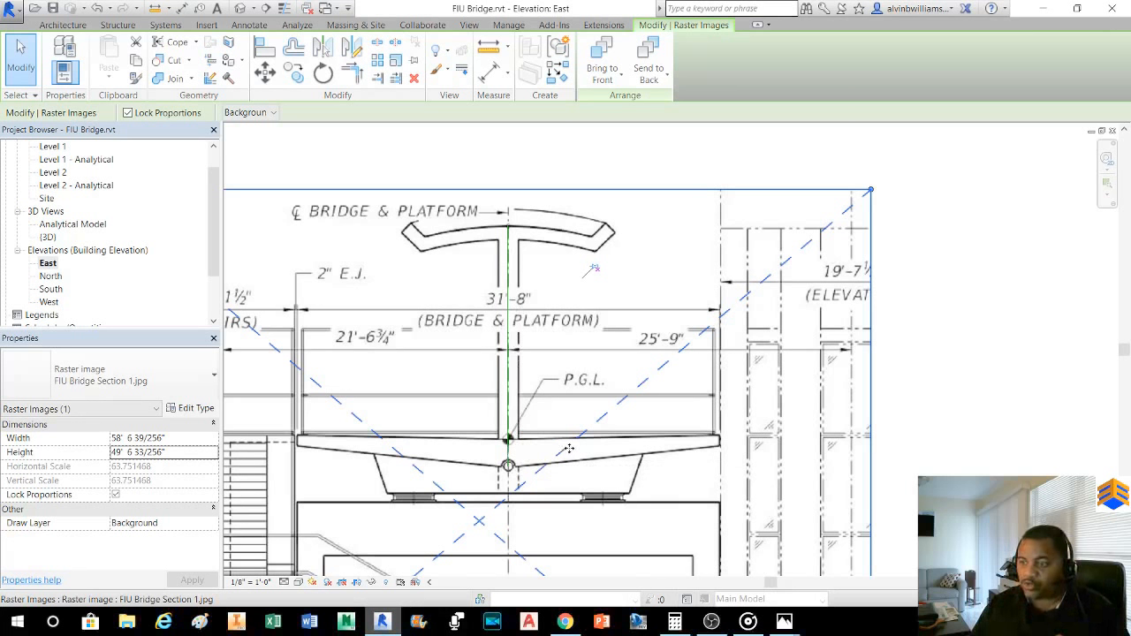
{"action": "scroll", "coordinate": [583, 449], "scroll_direction": "down", "scroll_amount": 2}
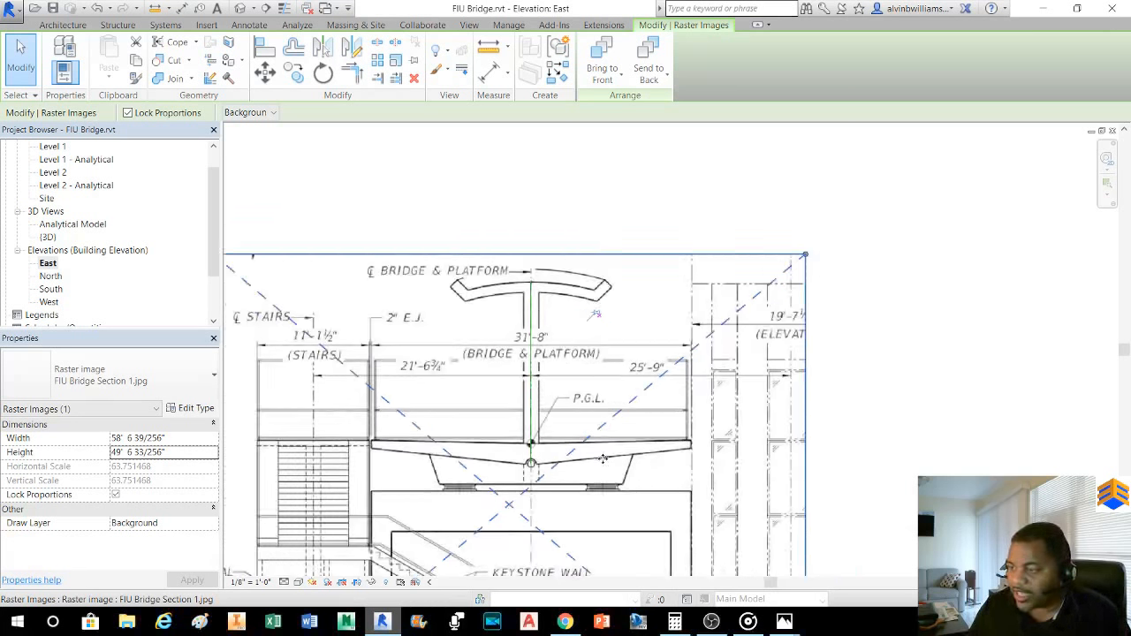
{"action": "scroll", "coordinate": [540, 468], "scroll_direction": "up", "scroll_amount": 2}
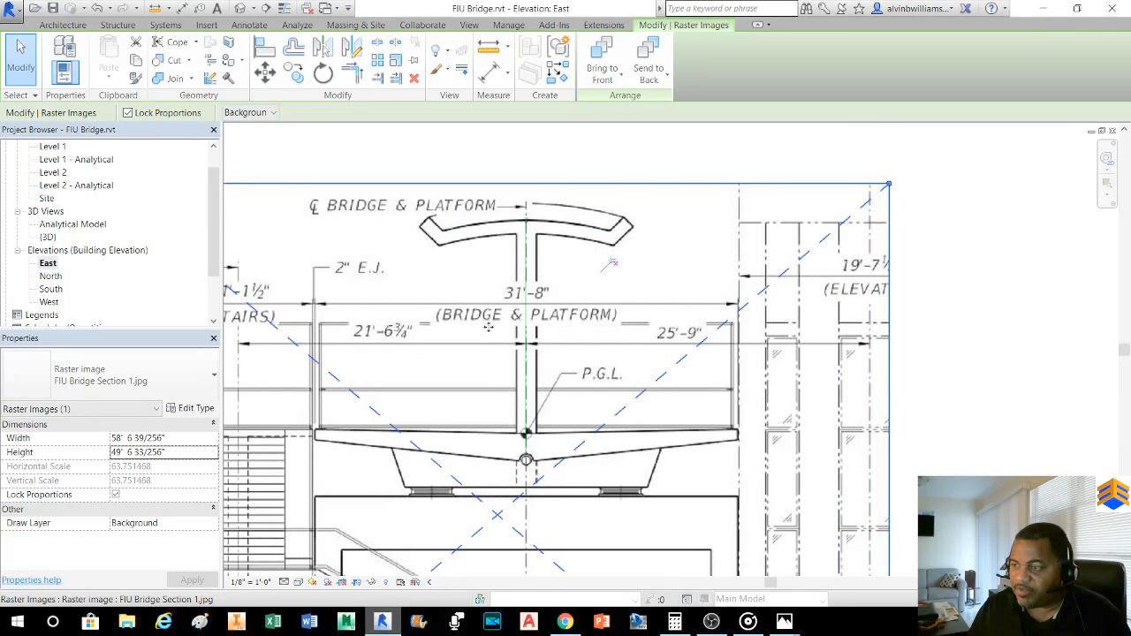
{"action": "scroll", "coordinate": [538, 414], "scroll_direction": "down", "scroll_amount": 1}
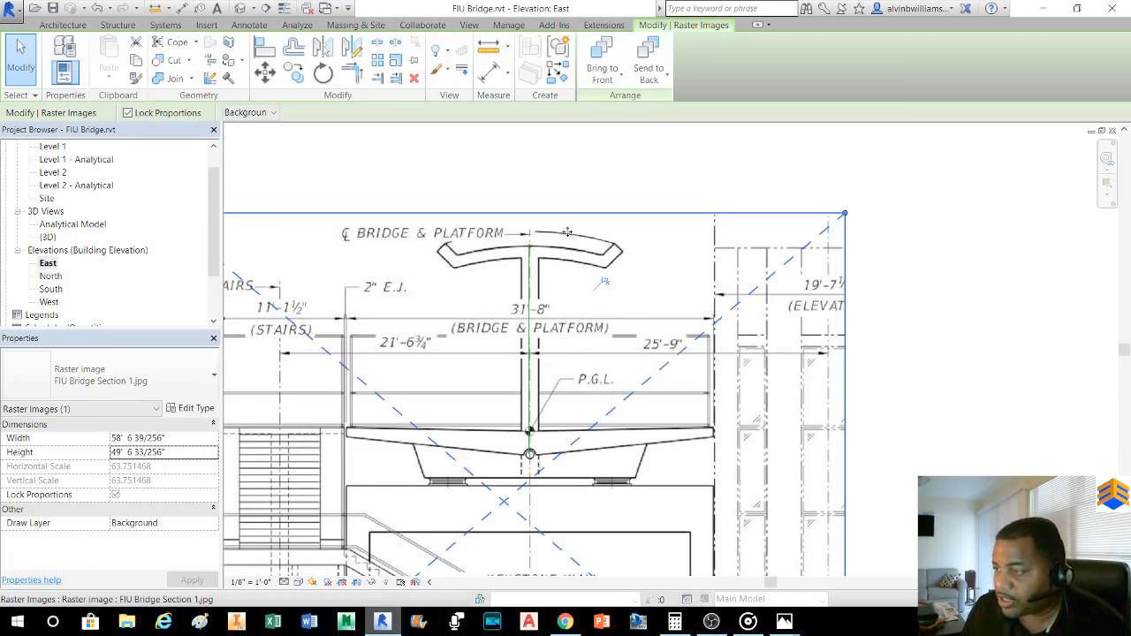
{"action": "left_click", "coordinate": [554, 174]}
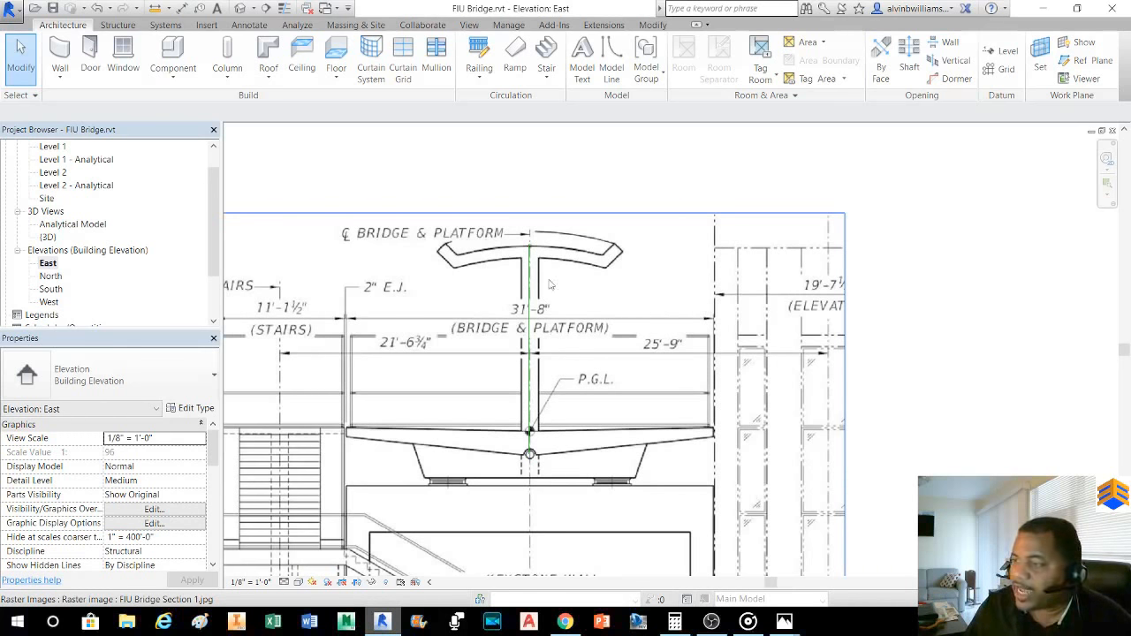
- Compare the image's ground line, footings and pier frame with Level 1, Level 2 and the modelled bridge frame
{"action": "scroll", "coordinate": [567, 378], "scroll_direction": "up", "scroll_amount": 3}
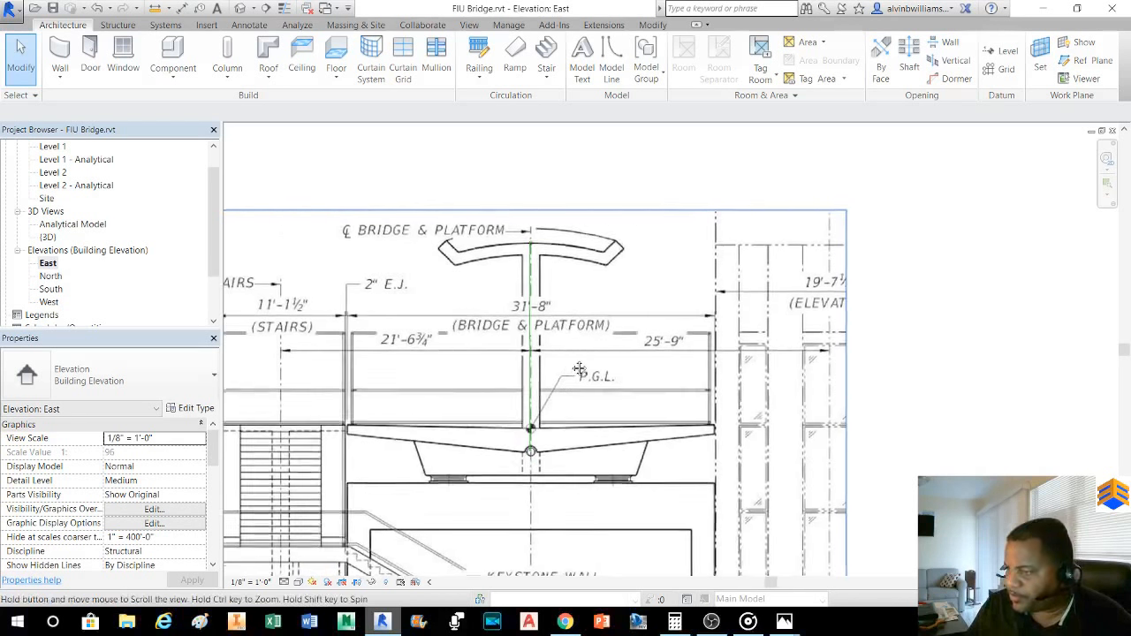
{"action": "scroll", "coordinate": [581, 340], "scroll_direction": "down", "scroll_amount": 1}
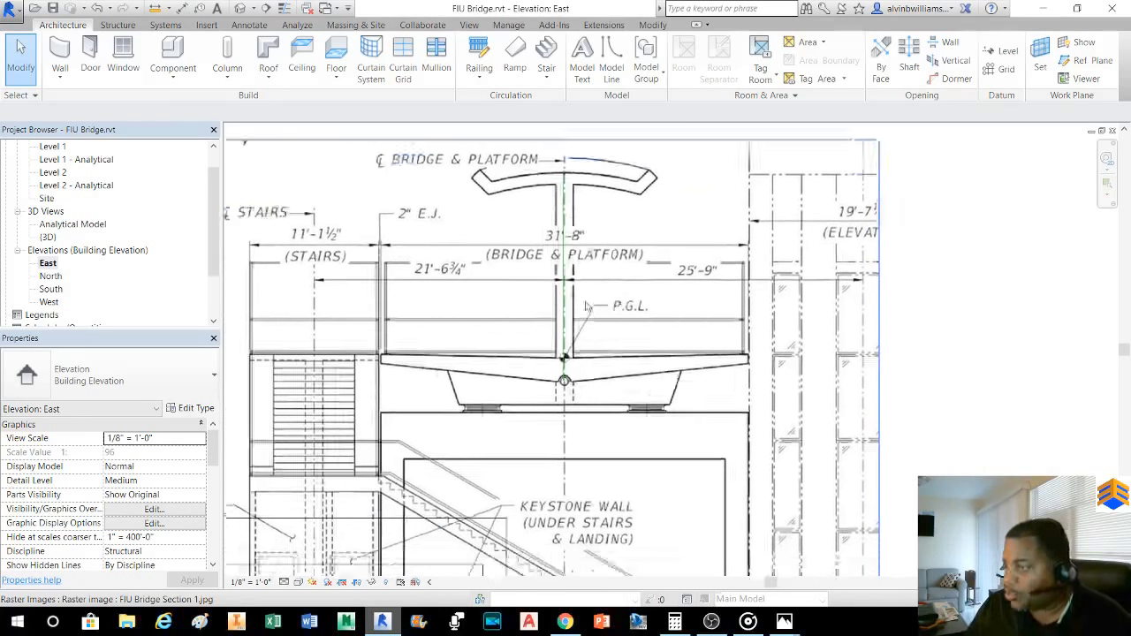
{"action": "scroll", "coordinate": [587, 305], "scroll_direction": "down", "scroll_amount": 1}
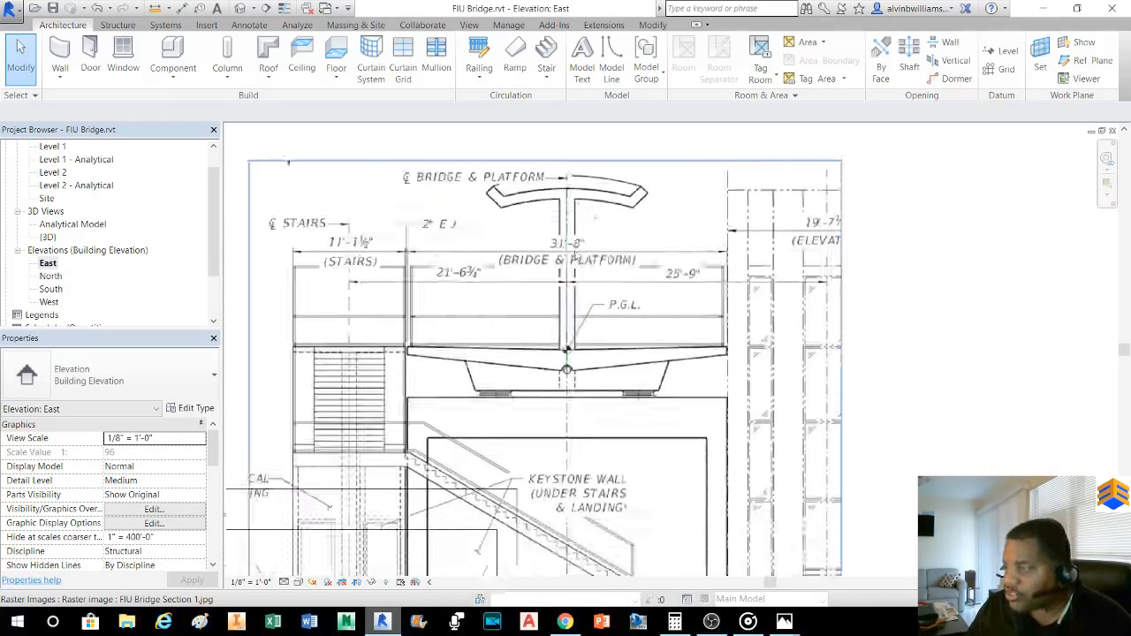
{"action": "scroll", "coordinate": [591, 371], "scroll_direction": "down", "scroll_amount": 2}
{"action": "scroll", "coordinate": [590, 371], "scroll_direction": "down", "scroll_amount": 2}
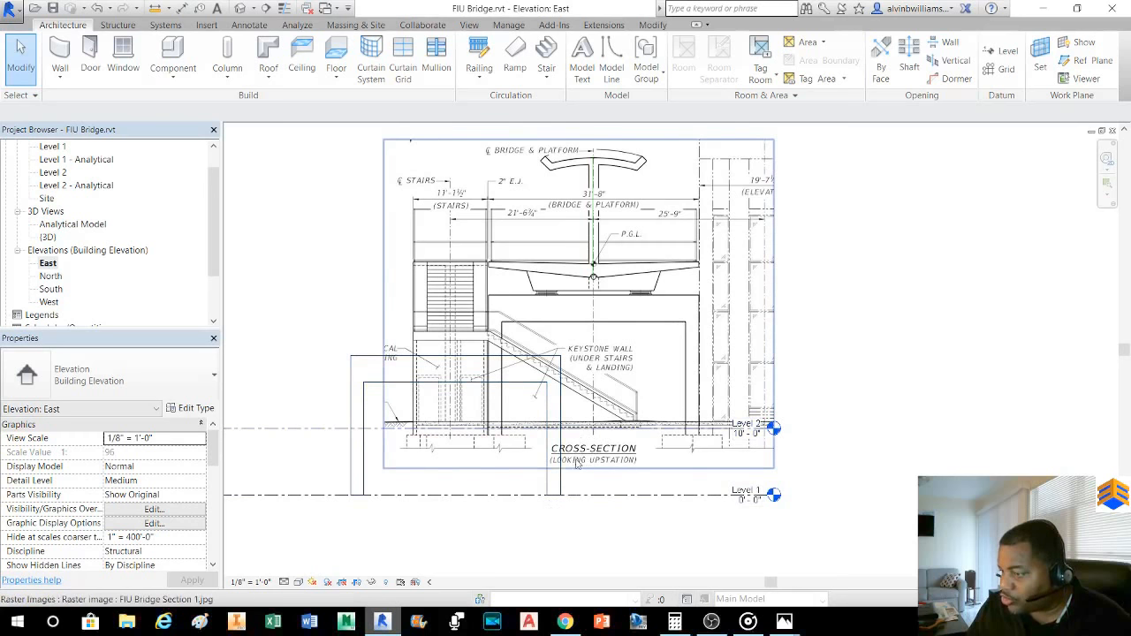
{"action": "middle_click_drag", "start_coordinate": [434, 488], "coordinate": [473, 469]}
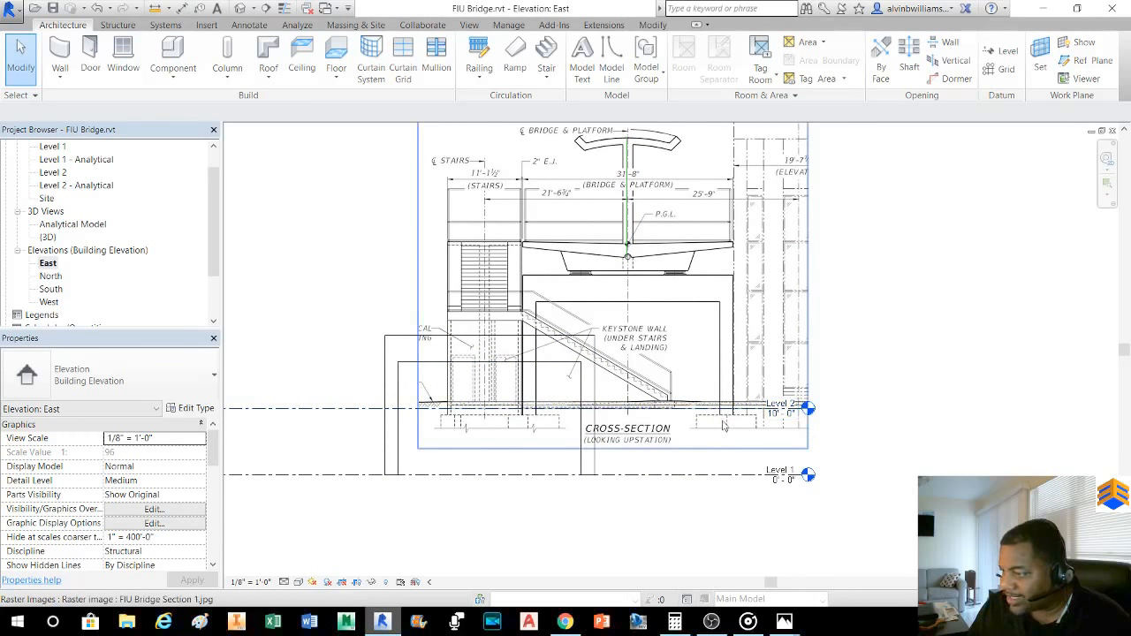
{"action": "scroll", "coordinate": [720, 425], "scroll_direction": "up", "scroll_amount": 3}
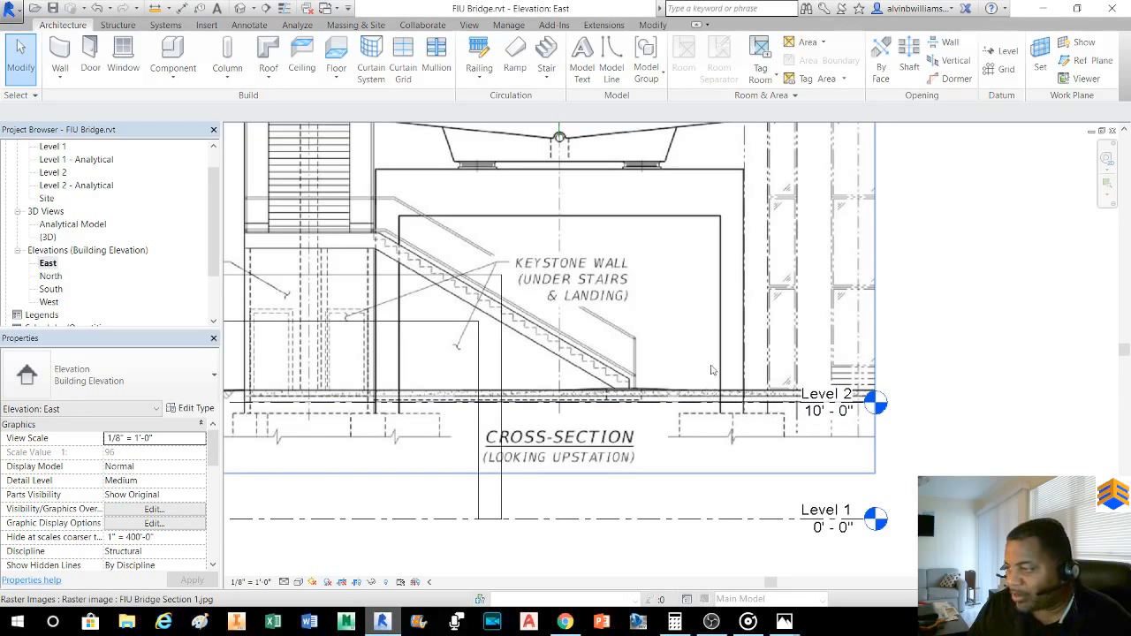
{"action": "middle_click_drag", "start_coordinate": [695, 377], "coordinate": [714, 305]}
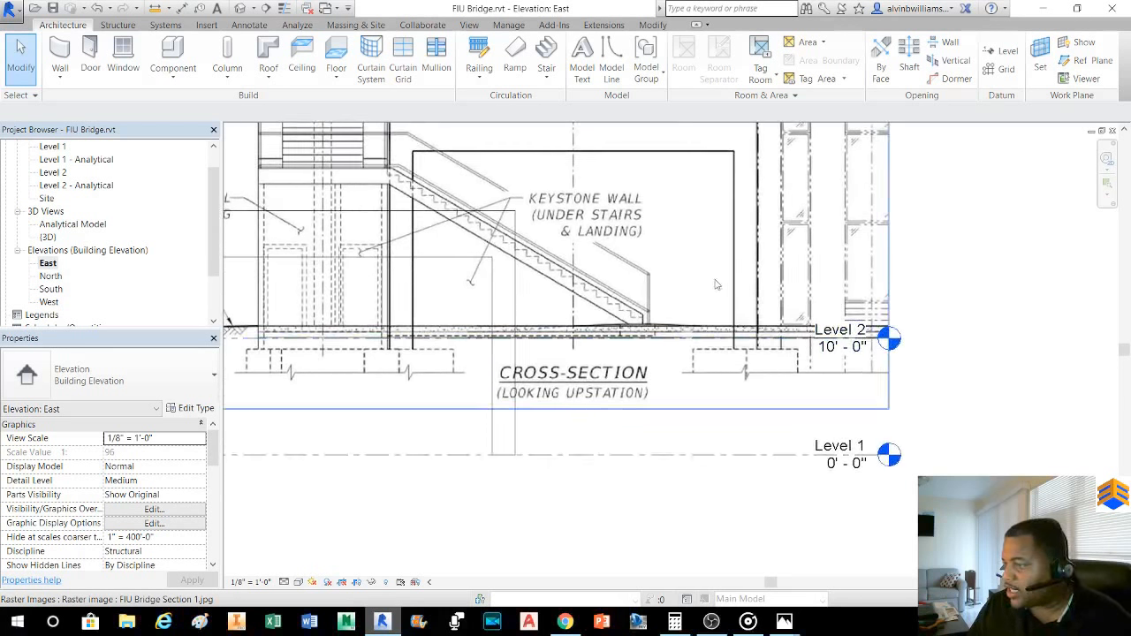
{"action": "scroll", "coordinate": [671, 369], "scroll_direction": "down", "scroll_amount": 3}
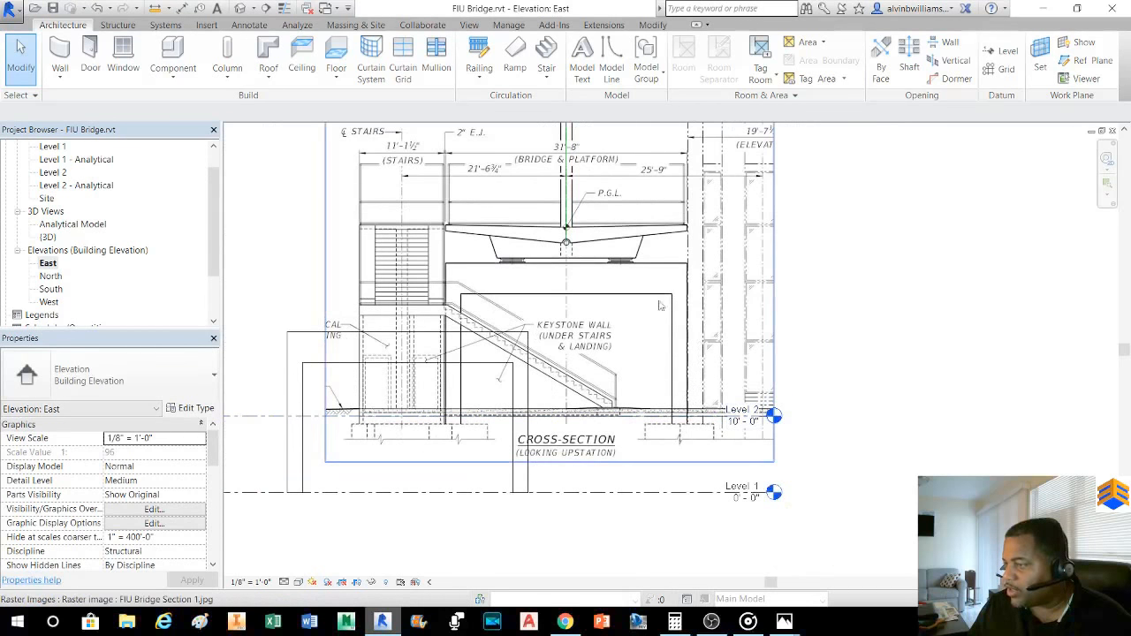
{"action": "scroll", "coordinate": [594, 251], "scroll_direction": "down", "scroll_amount": 2}
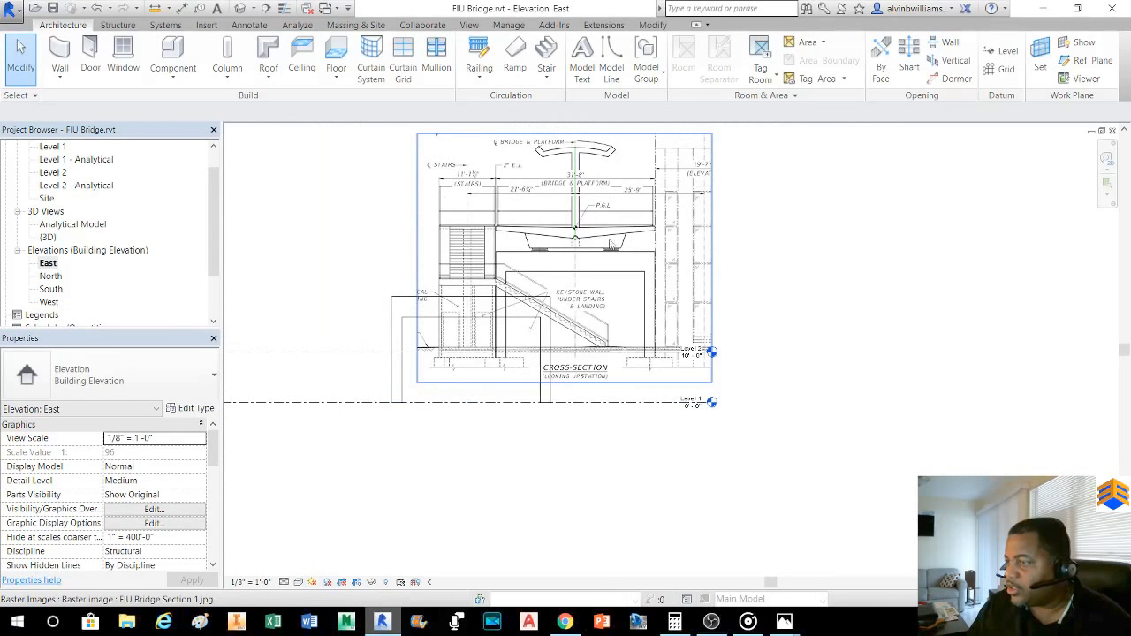
- Move the cross-section image and its model line together sideways, clear of the modelled bridge frame
{"action": "left_click_drag", "start_coordinate": [742, 258], "coordinate": [561, 173]}
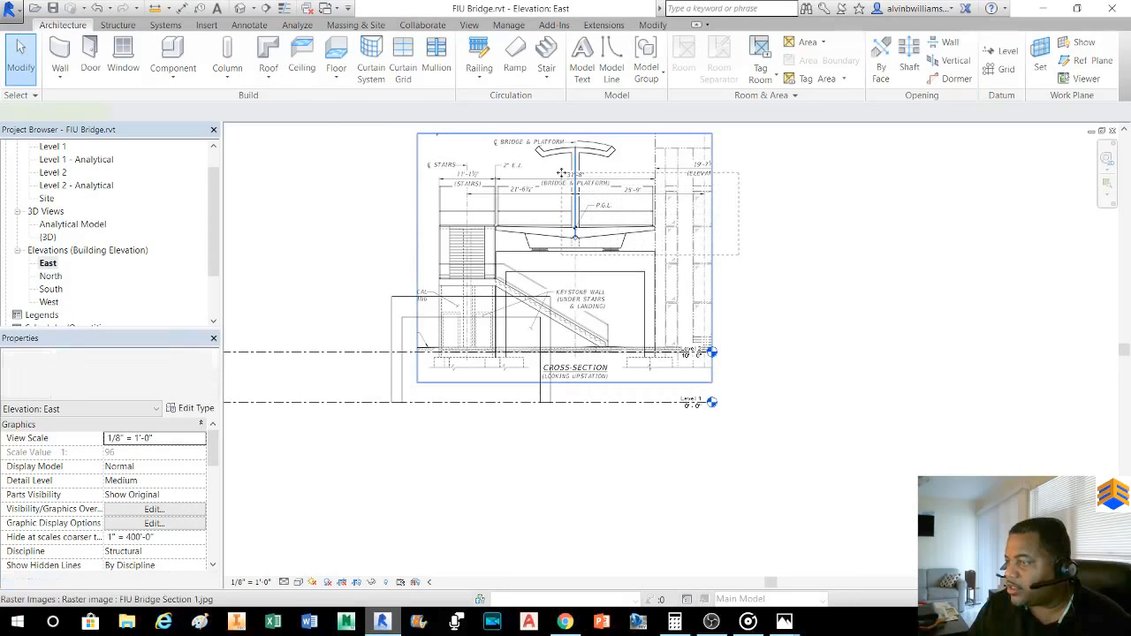
{"action": "left_click_drag", "start_coordinate": [625, 209], "coordinate": [265, 196]}
{"action": "middle_click_drag", "start_coordinate": [371, 256], "coordinate": [760, 287]}
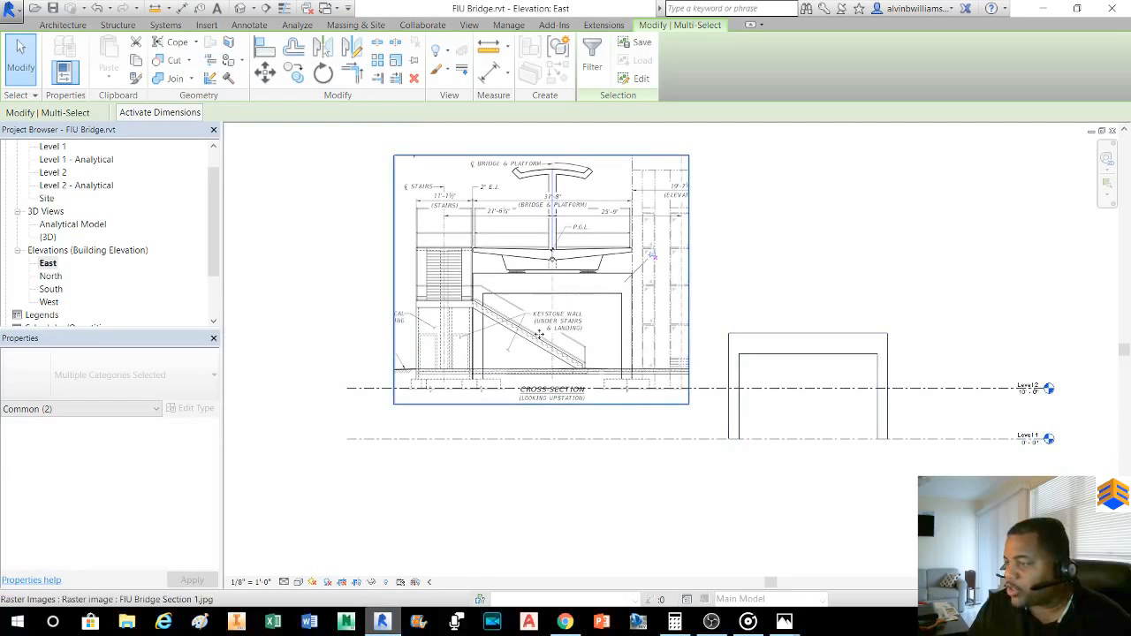
- Delete the 18' vertical model line that runs along the cross-section image's centre column
{"action": "scroll", "coordinate": [553, 315], "scroll_direction": "up", "scroll_amount": 2}
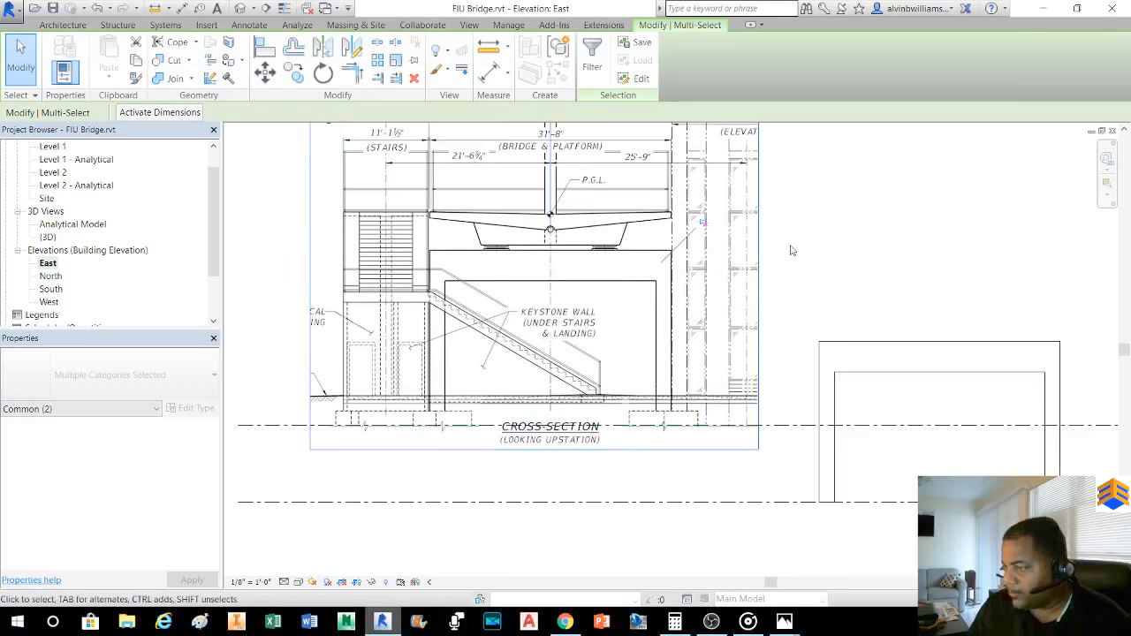
{"action": "left_click", "coordinate": [792, 300]}
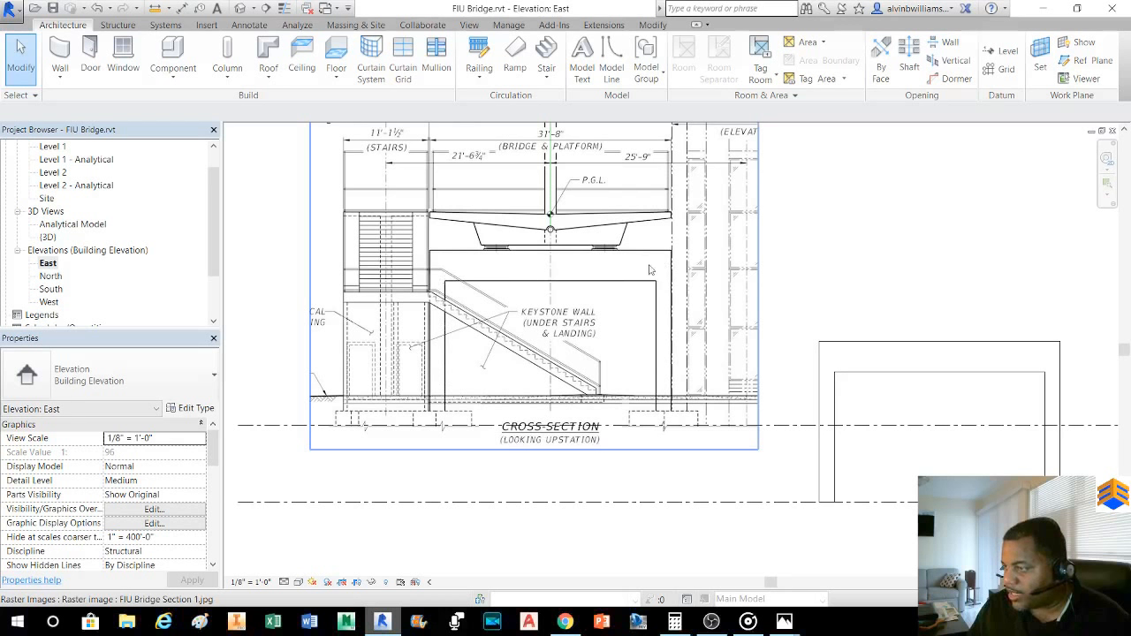
{"action": "scroll", "coordinate": [518, 260], "scroll_direction": "down", "scroll_amount": 2}
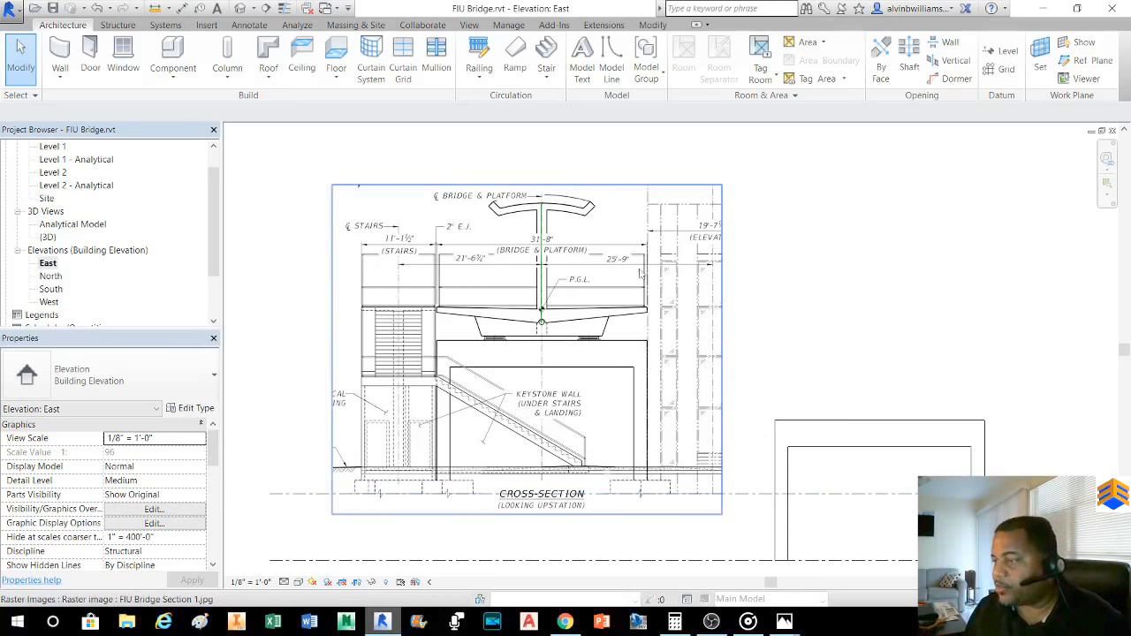
{"action": "left_click", "coordinate": [541, 265]}
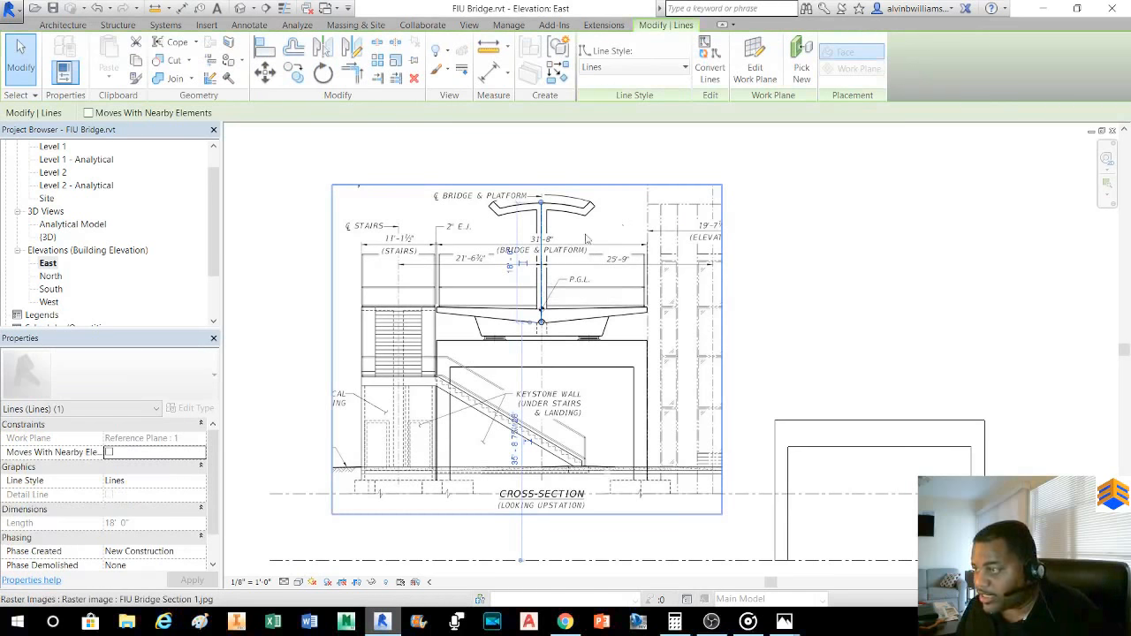
{"action": "left_click", "coordinate": [415, 79]}
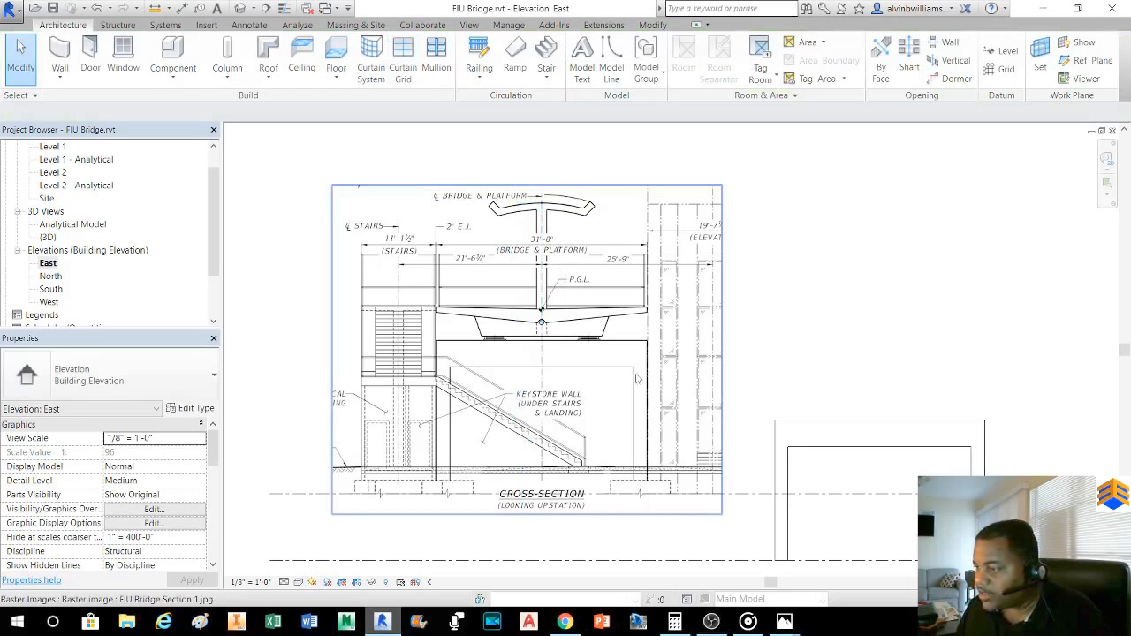
- Move the cross-section image from the base of its pier leg to the matching leg base of the modelled frame at Level 1
{"action": "middle_click_drag", "start_coordinate": [619, 400], "coordinate": [641, 333]}
{"action": "left_click", "coordinate": [629, 333]}
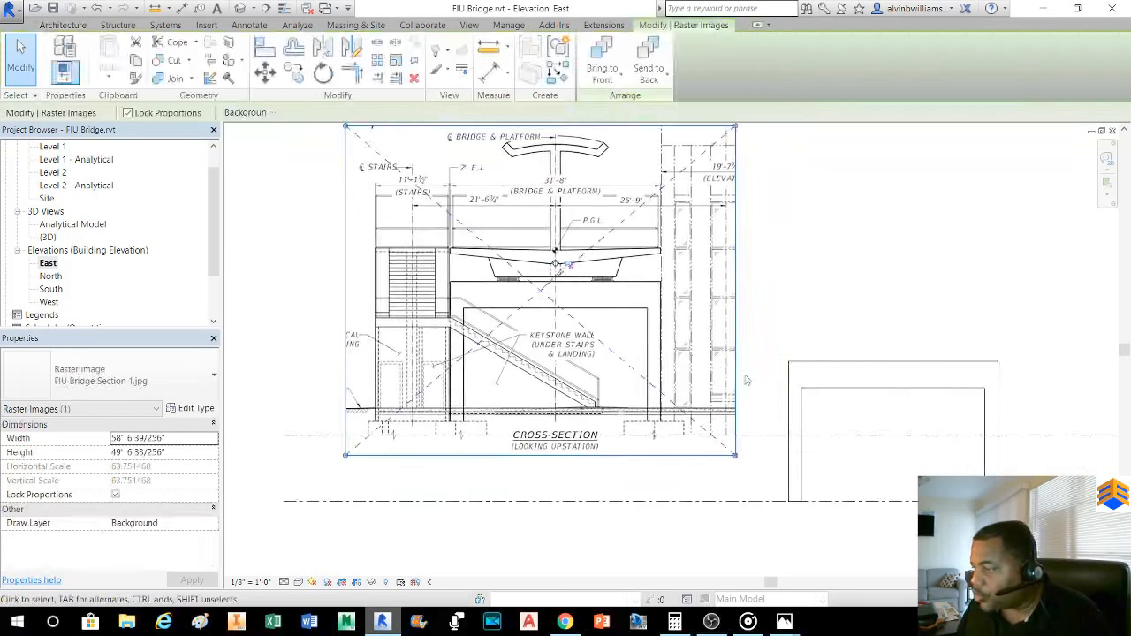
{"action": "middle_click_drag", "start_coordinate": [721, 400], "coordinate": [569, 394]}
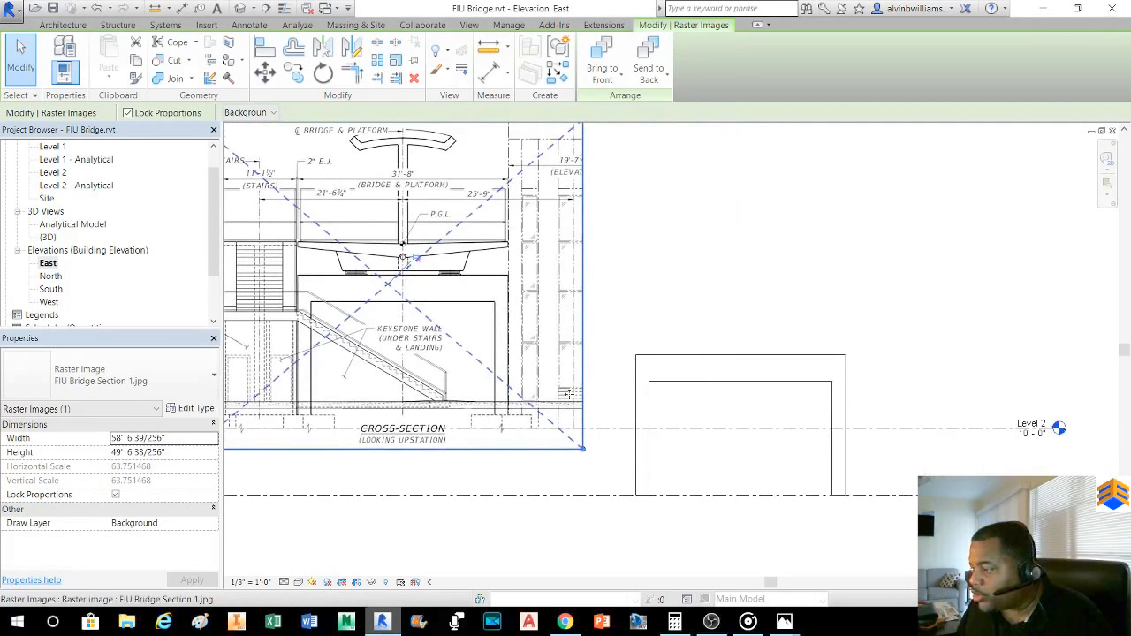
{"action": "scroll", "coordinate": [497, 424], "scroll_direction": "up", "scroll_amount": 5}
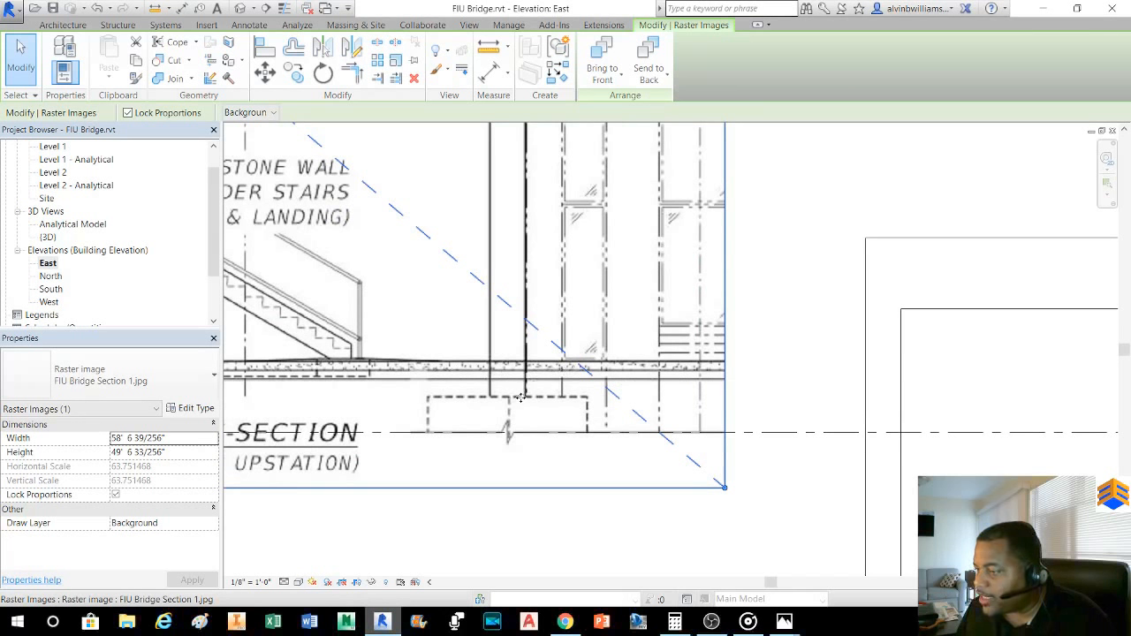
{"action": "scroll", "coordinate": [516, 306], "scroll_direction": "down", "scroll_amount": 2}
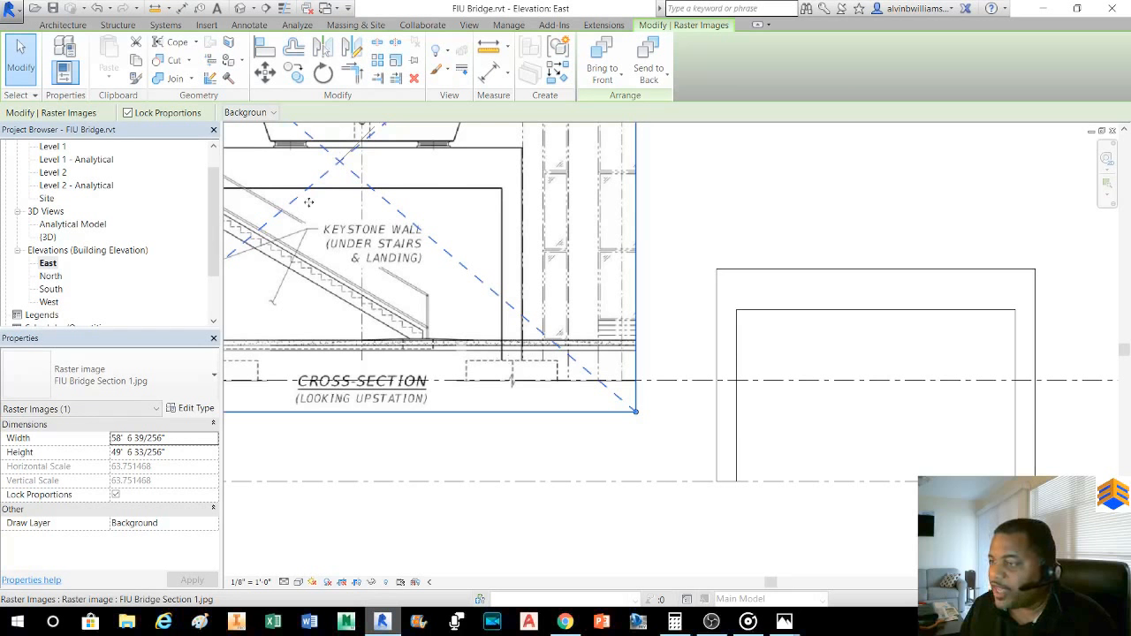
{"action": "scroll", "coordinate": [423, 288], "scroll_direction": "down", "scroll_amount": 1}
{"action": "middle_click_drag", "start_coordinate": [441, 303], "coordinate": [522, 377]}
{"action": "scroll", "coordinate": [538, 390], "scroll_direction": "down", "scroll_amount": 2}
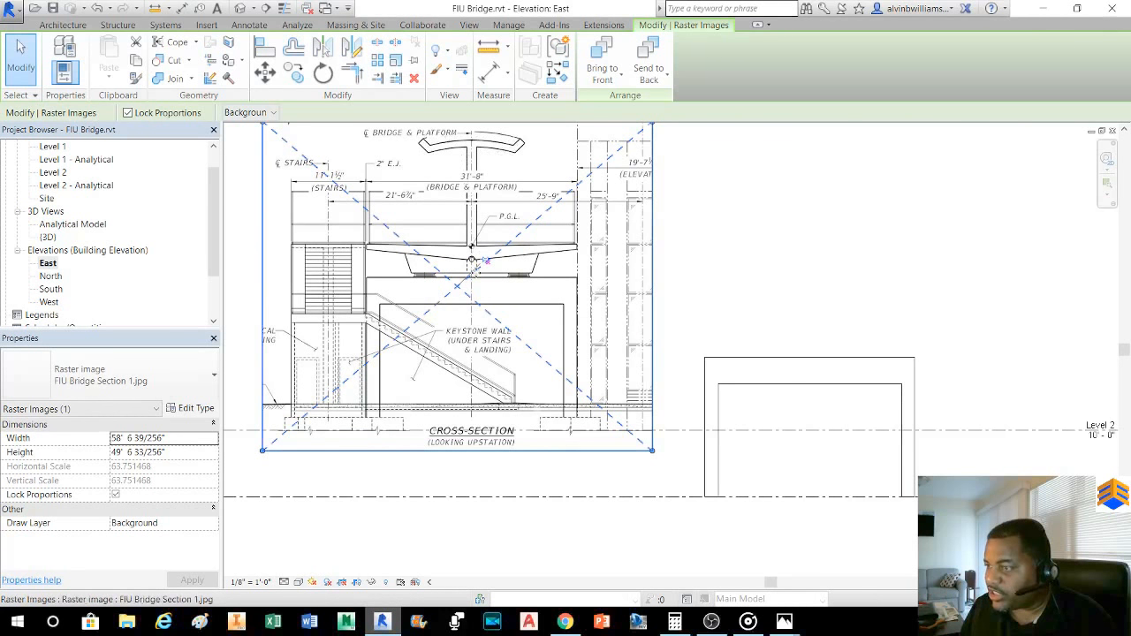
{"action": "left_click", "coordinate": [265, 72]}
{"action": "left_click", "coordinate": [577, 416]}
{"action": "middle_click_drag", "start_coordinate": [898, 497], "coordinate": [610, 428]}
{"action": "scroll", "coordinate": [609, 427], "scroll_direction": "up", "scroll_amount": 3}
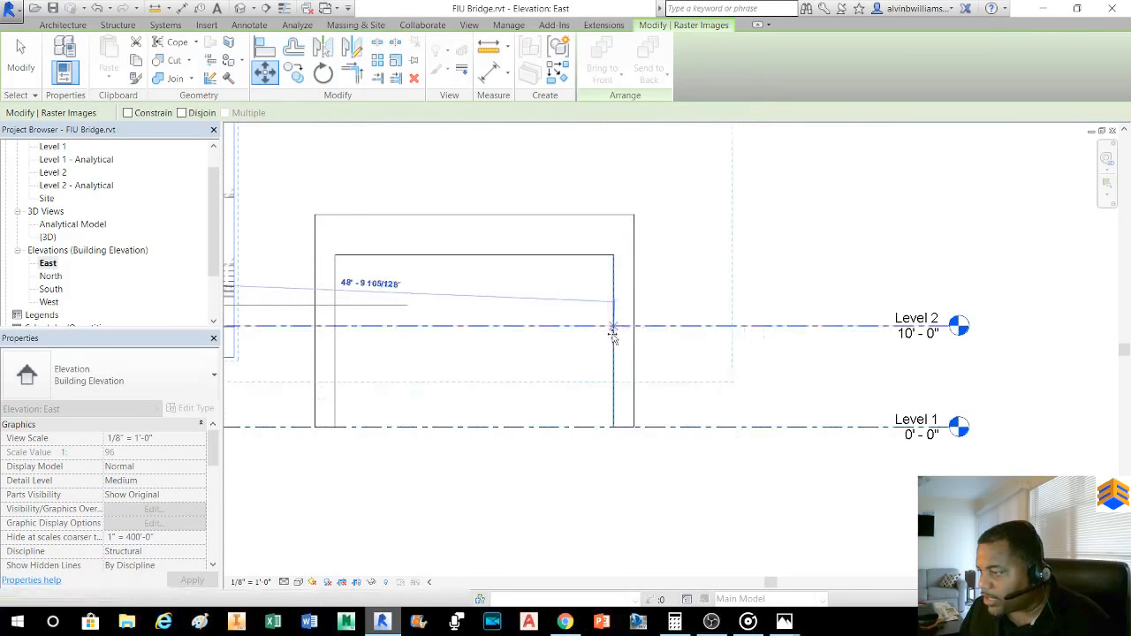
{"action": "scroll", "coordinate": [629, 426], "scroll_direction": "up", "scroll_amount": 3}
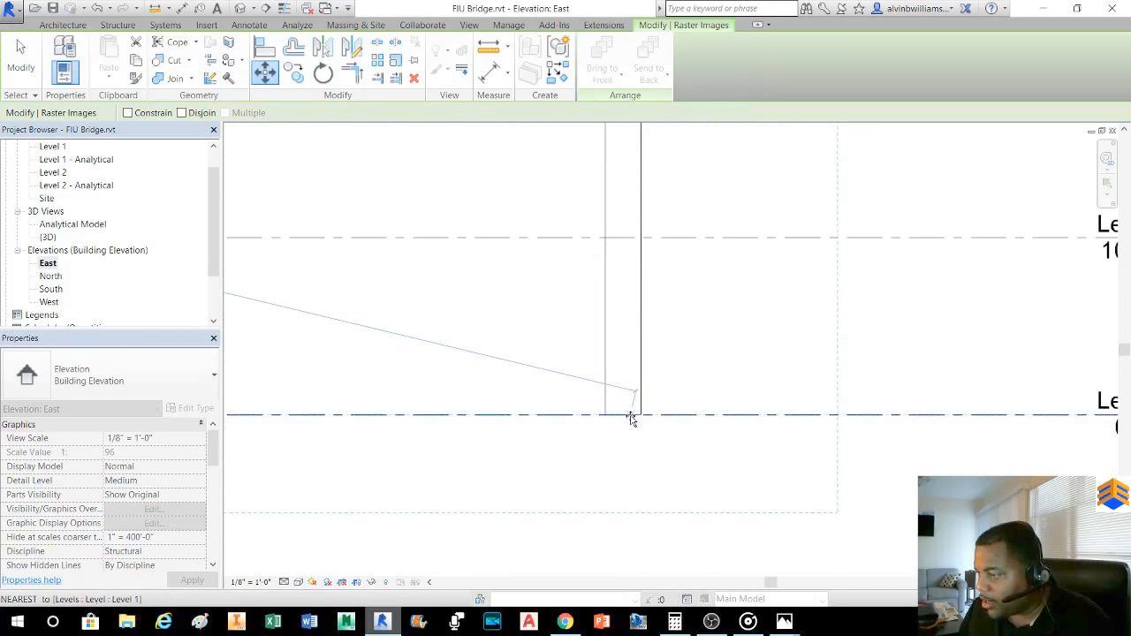
{"action": "scroll", "coordinate": [631, 419], "scroll_direction": "up", "scroll_amount": 2}
{"action": "left_click", "coordinate": [612, 422]}
{"action": "scroll", "coordinate": [767, 463], "scroll_direction": "down", "scroll_amount": 3}
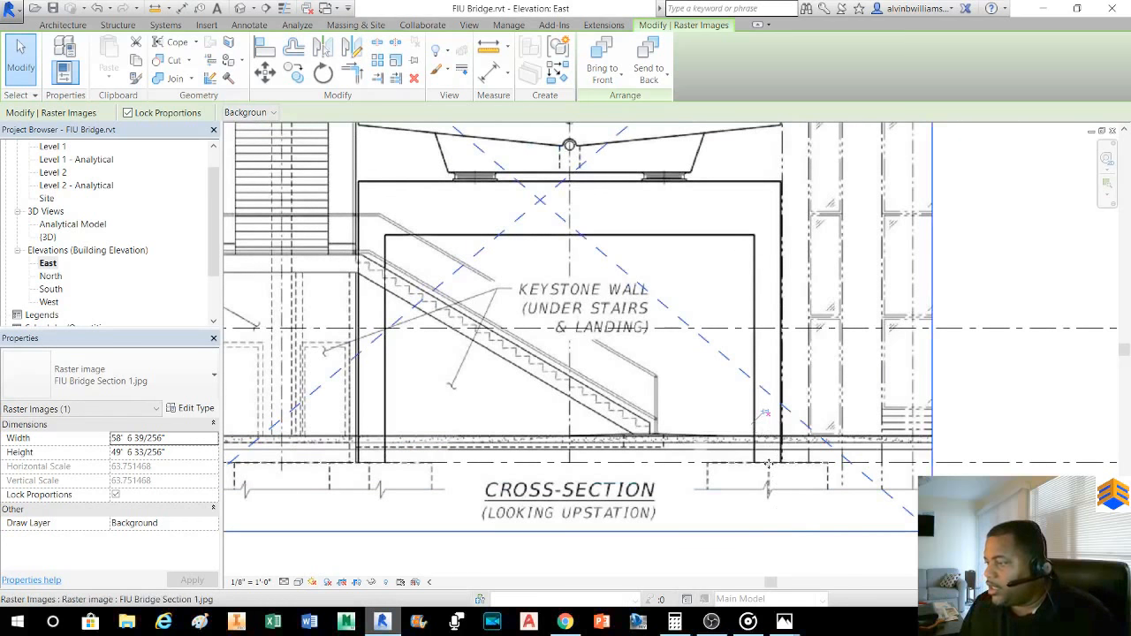
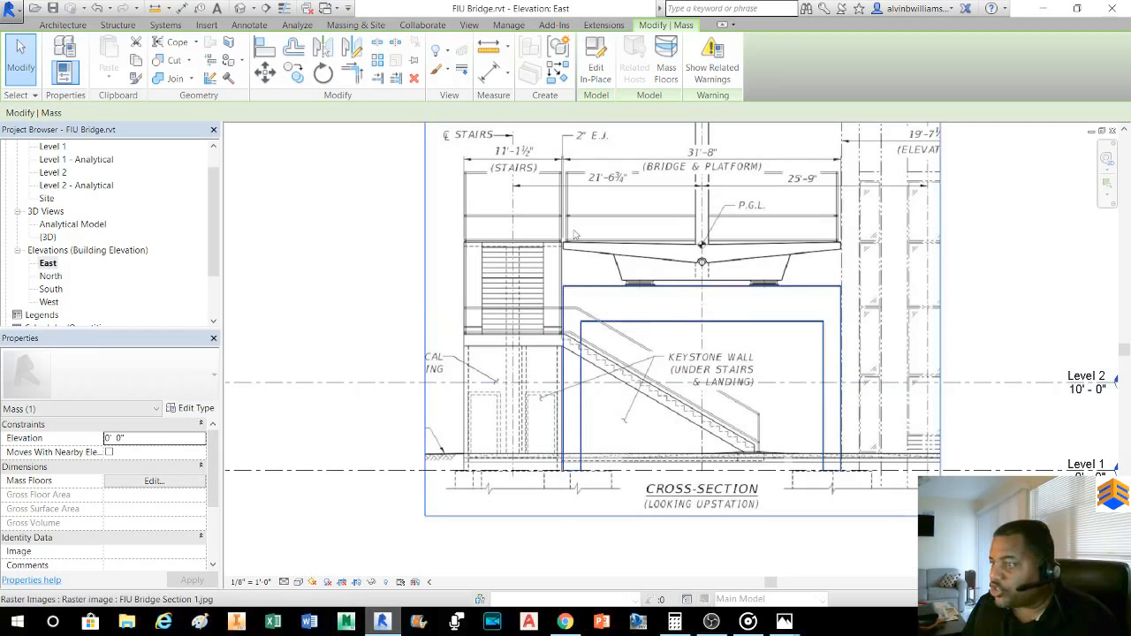
{"action": "left_click", "coordinate": [339, 27]}
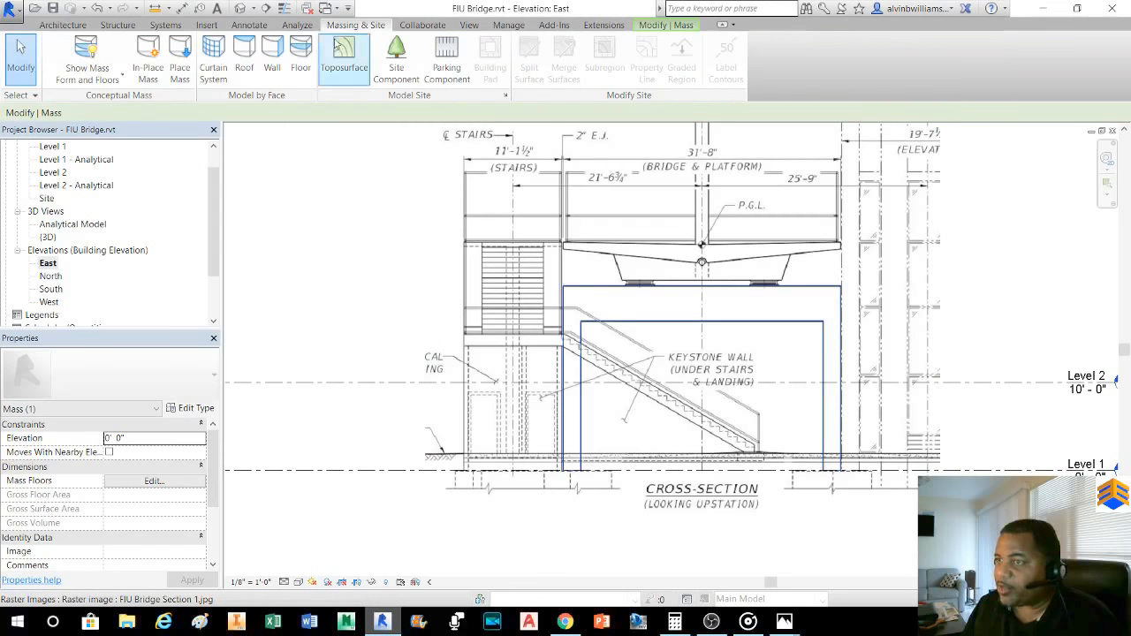
{"action": "left_click", "coordinate": [148, 71]}
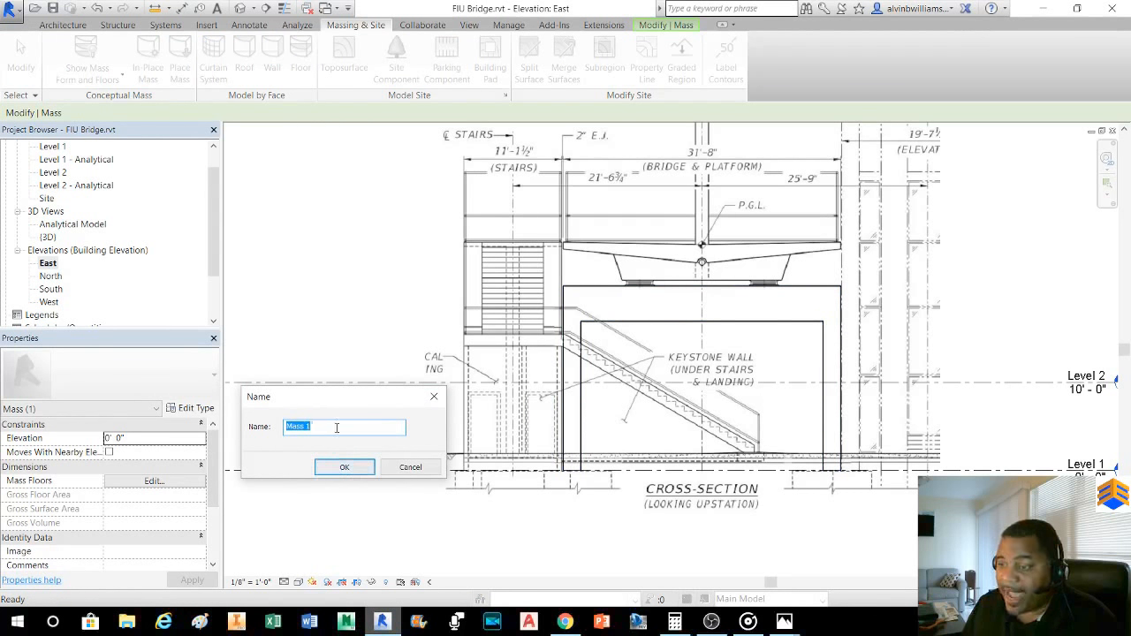
{"action": "left_click", "coordinate": [394, 473]}
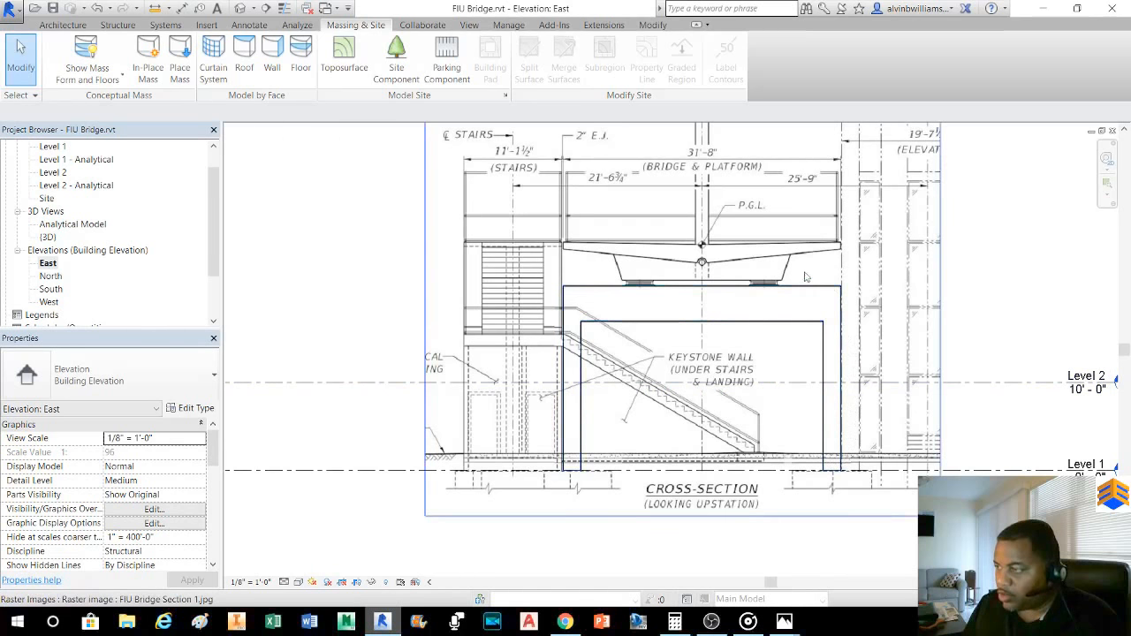
{"action": "left_click", "coordinate": [63, 24]}
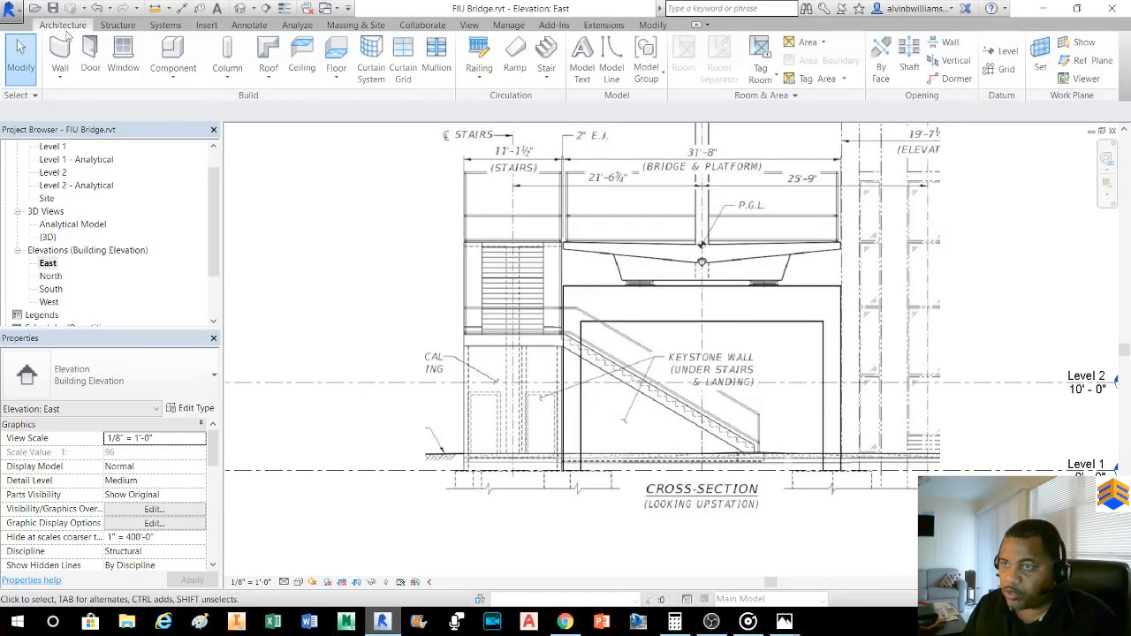
- Open the pier frame mass for in-place editing and set Reference Plane : 1 as the work plane for new model lines
{"action": "left_click", "coordinate": [824, 364]}
{"action": "left_click", "coordinate": [596, 62]}
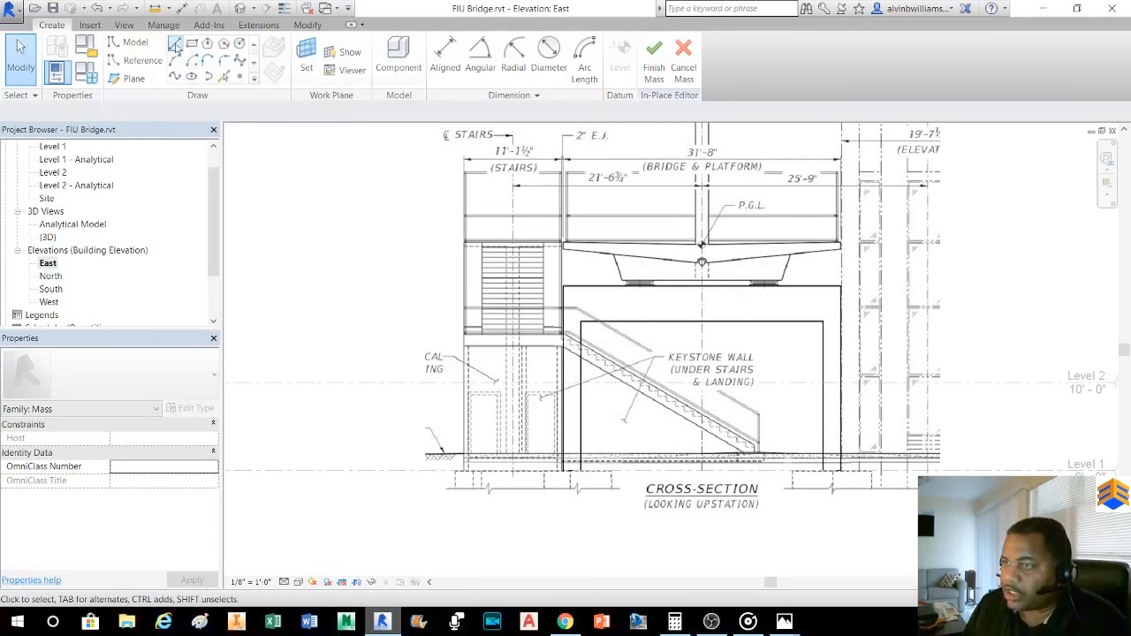
{"action": "left_click", "coordinate": [176, 46]}
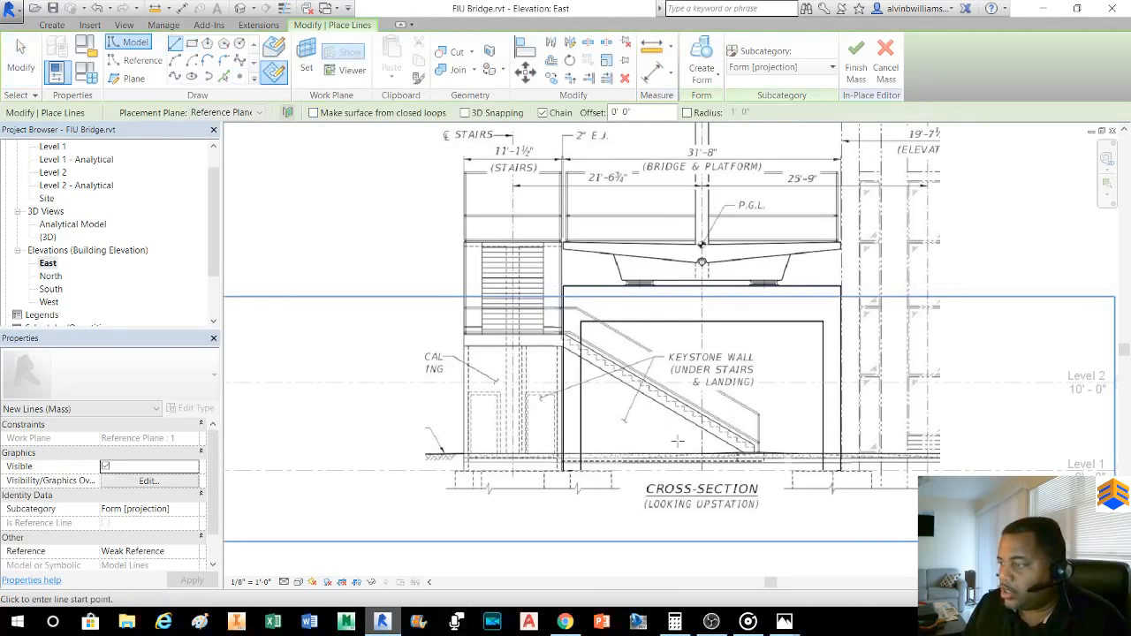
{"action": "scroll", "coordinate": [695, 444], "scroll_direction": "down", "scroll_amount": 3}
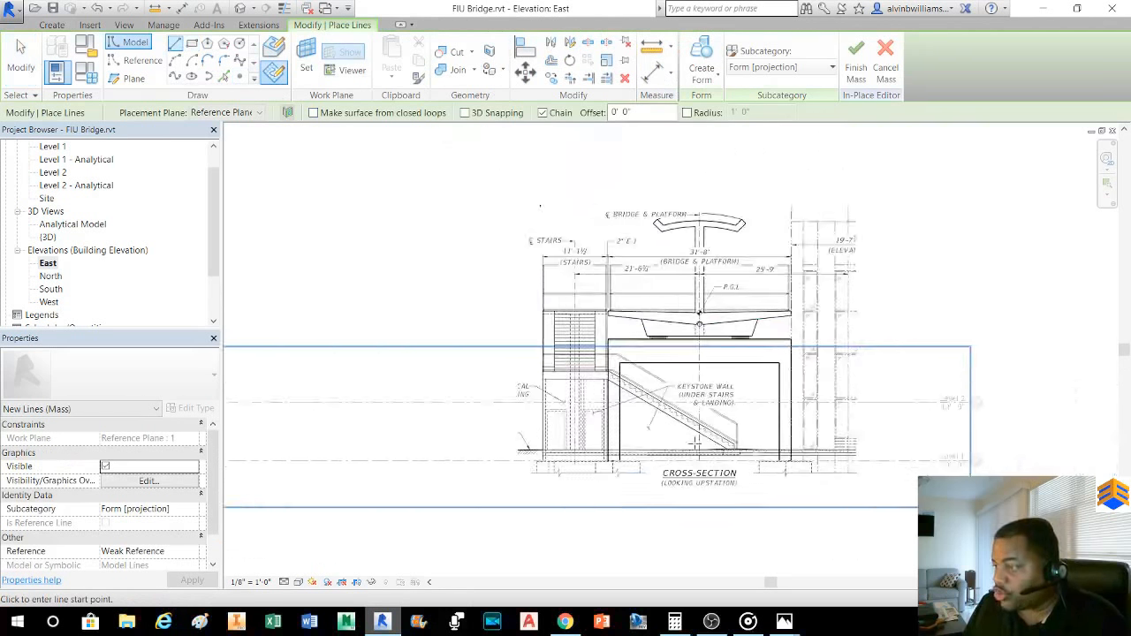
{"action": "scroll", "coordinate": [834, 444], "scroll_direction": "down", "scroll_amount": 1}
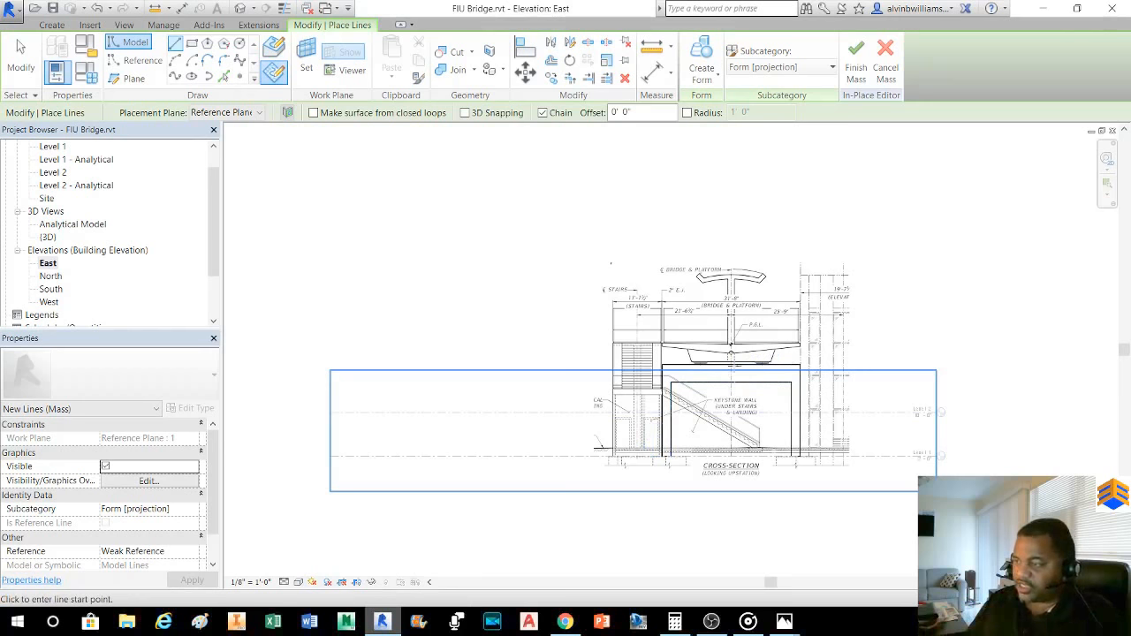
{"action": "left_click", "coordinate": [307, 71]}
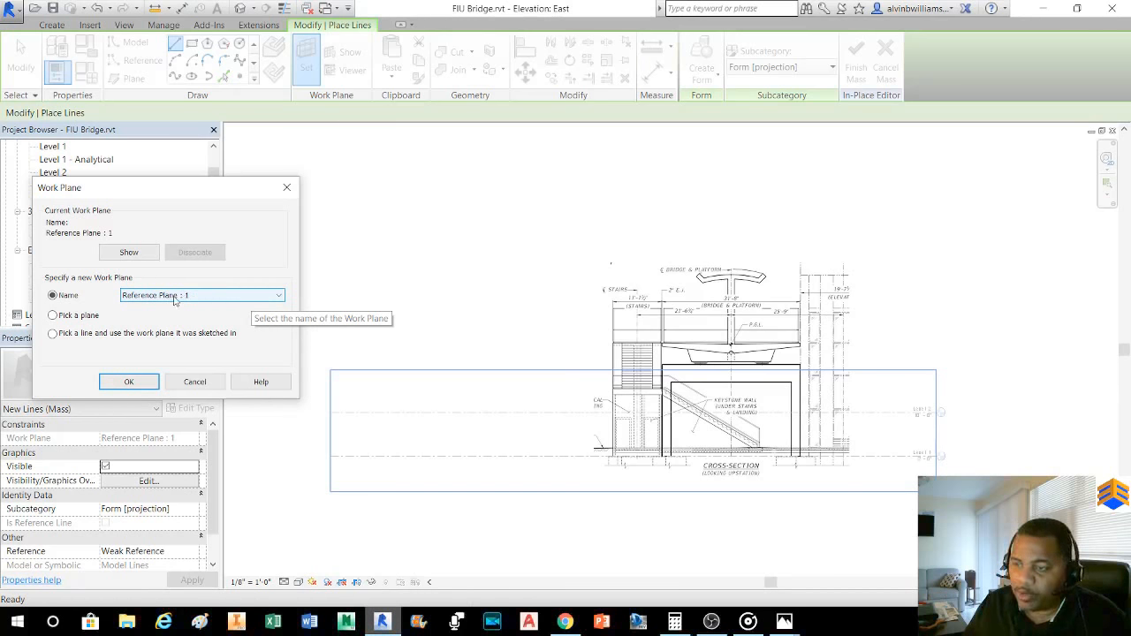
{"action": "left_click", "coordinate": [134, 382]}
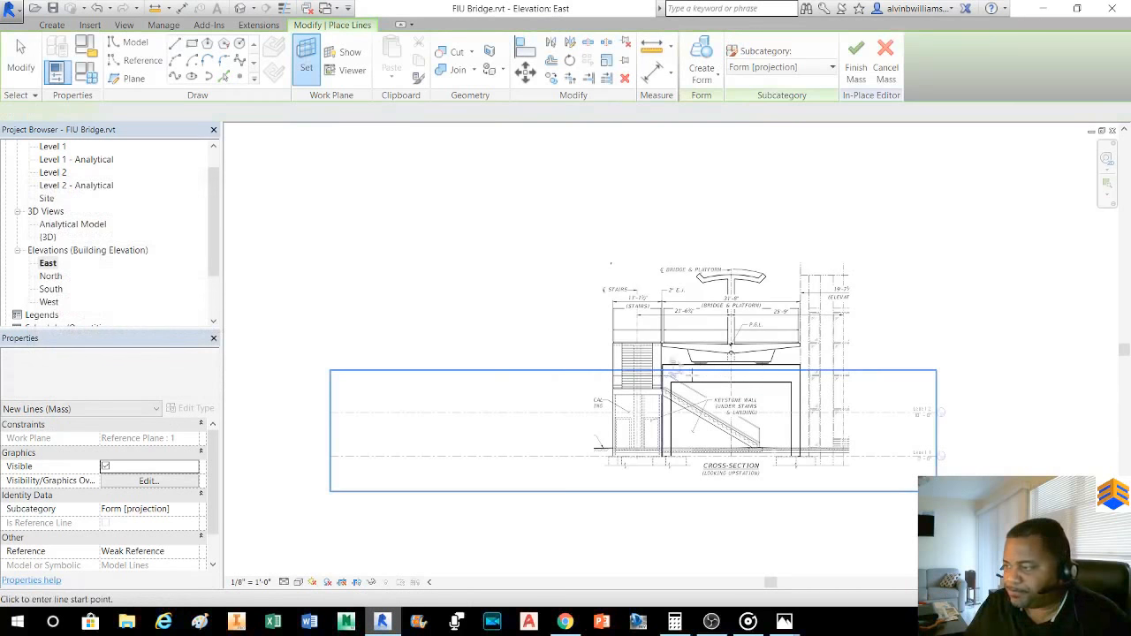
{"action": "scroll", "coordinate": [795, 459], "scroll_direction": "up", "scroll_amount": 2}
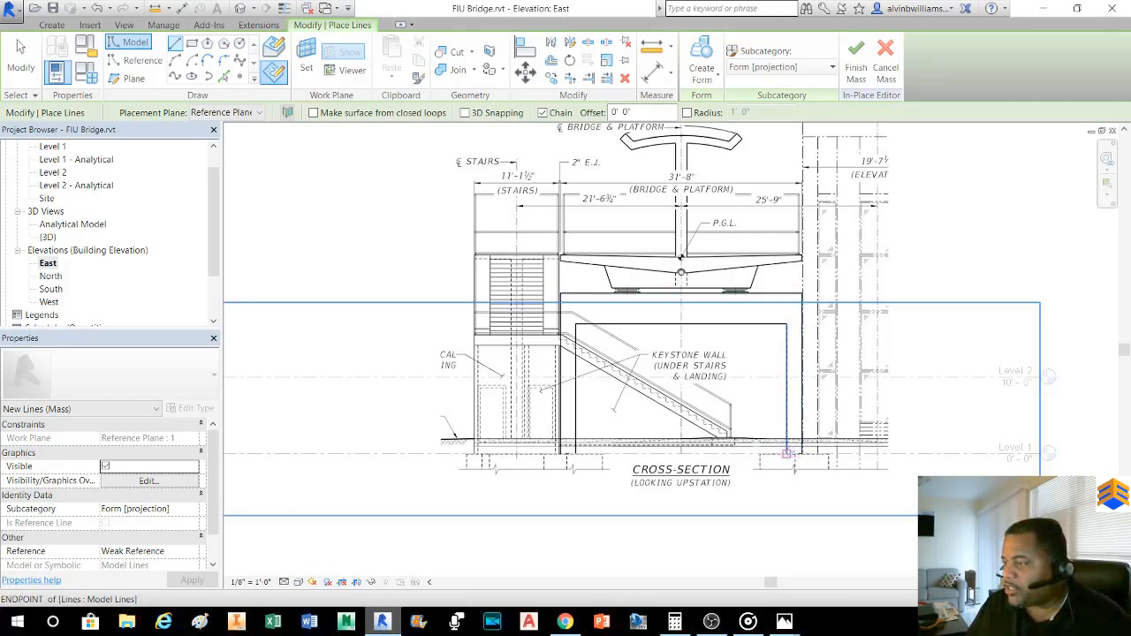
{"action": "scroll", "coordinate": [649, 335], "scroll_direction": "up", "scroll_amount": 2}
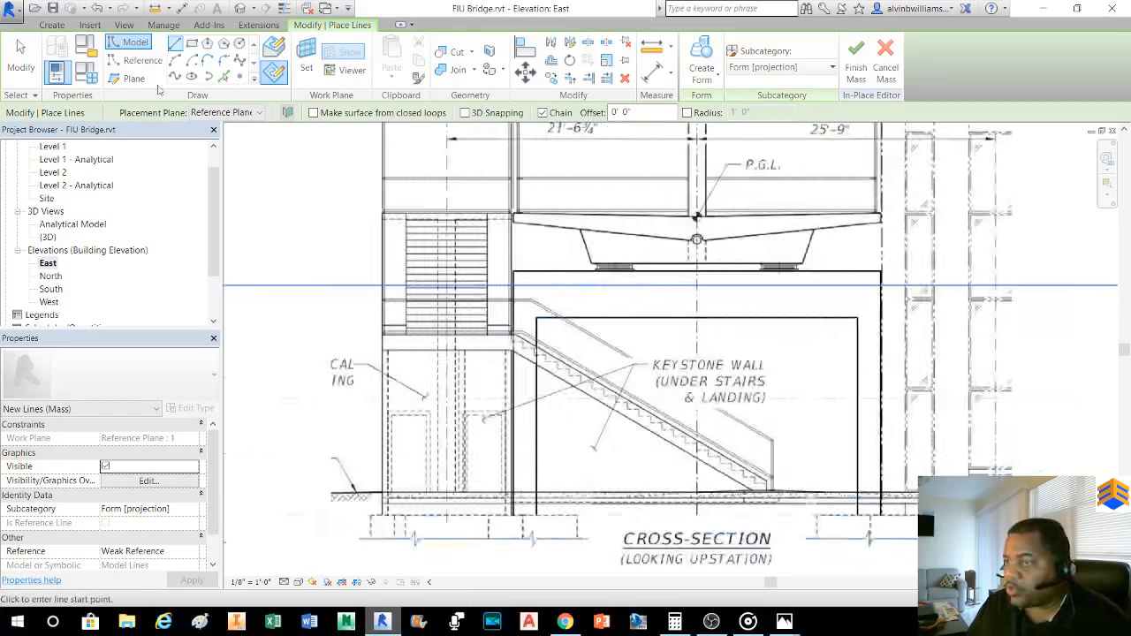
{"action": "left_click", "coordinate": [513, 510]}
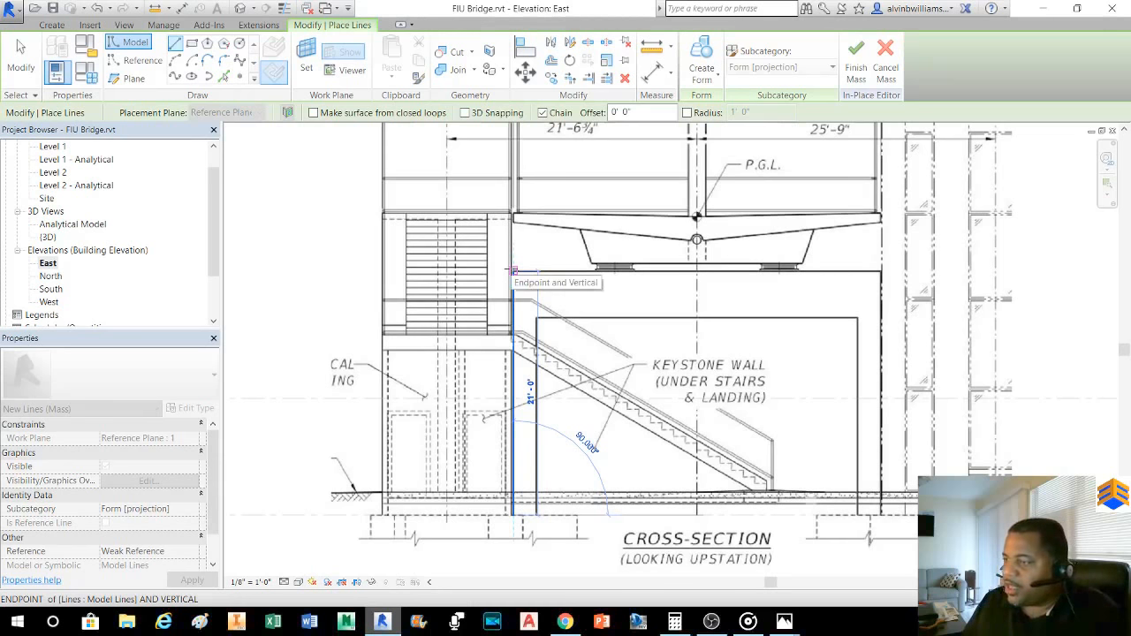
{"action": "left_click", "coordinate": [513, 269]}
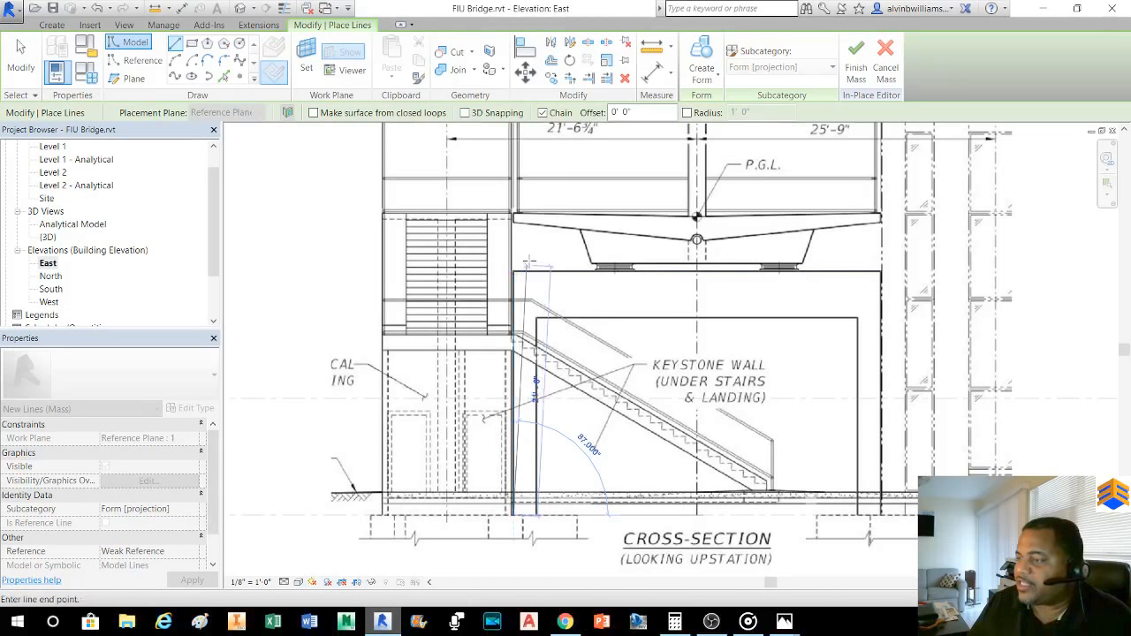
{"action": "left_click", "coordinate": [530, 520]}
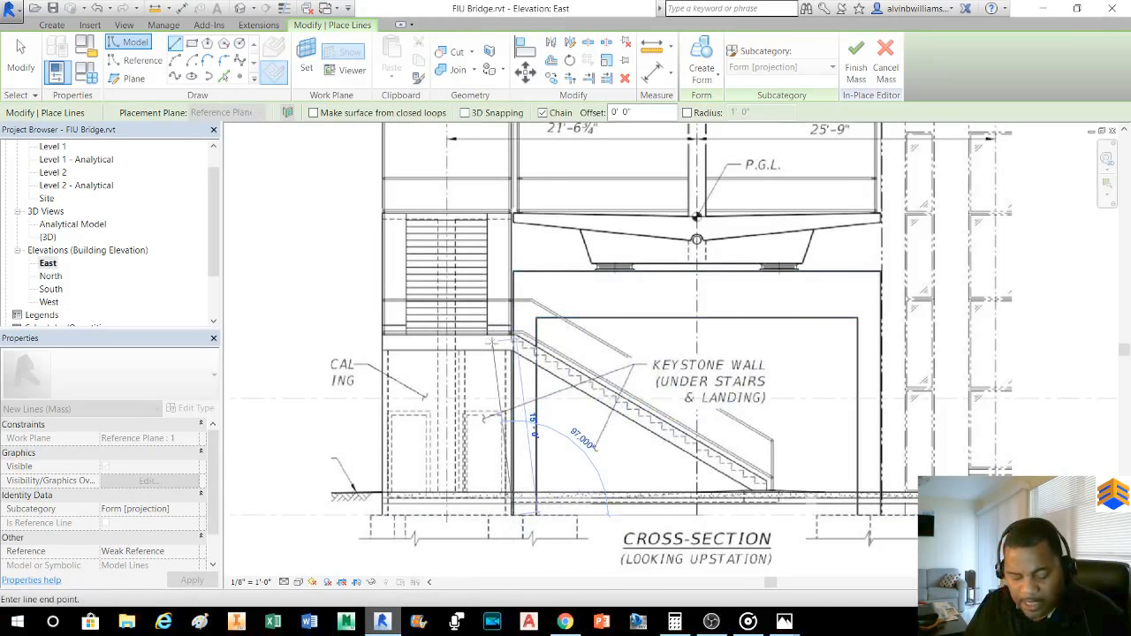
{"action": "key", "text": "Escape"}
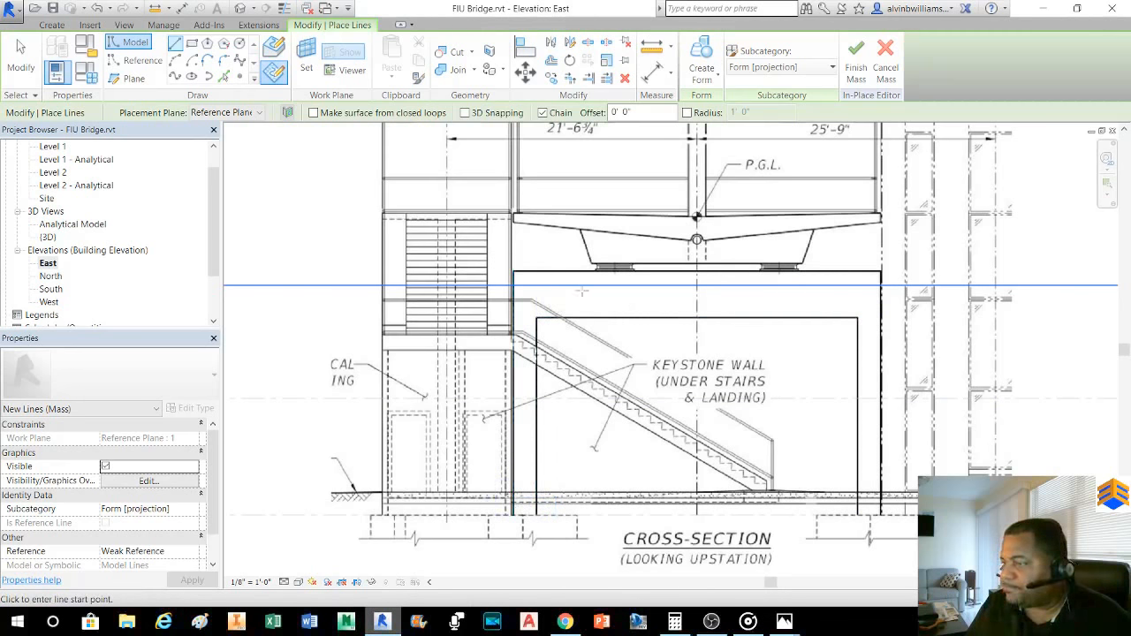
{"action": "left_click", "coordinate": [26, 60]}
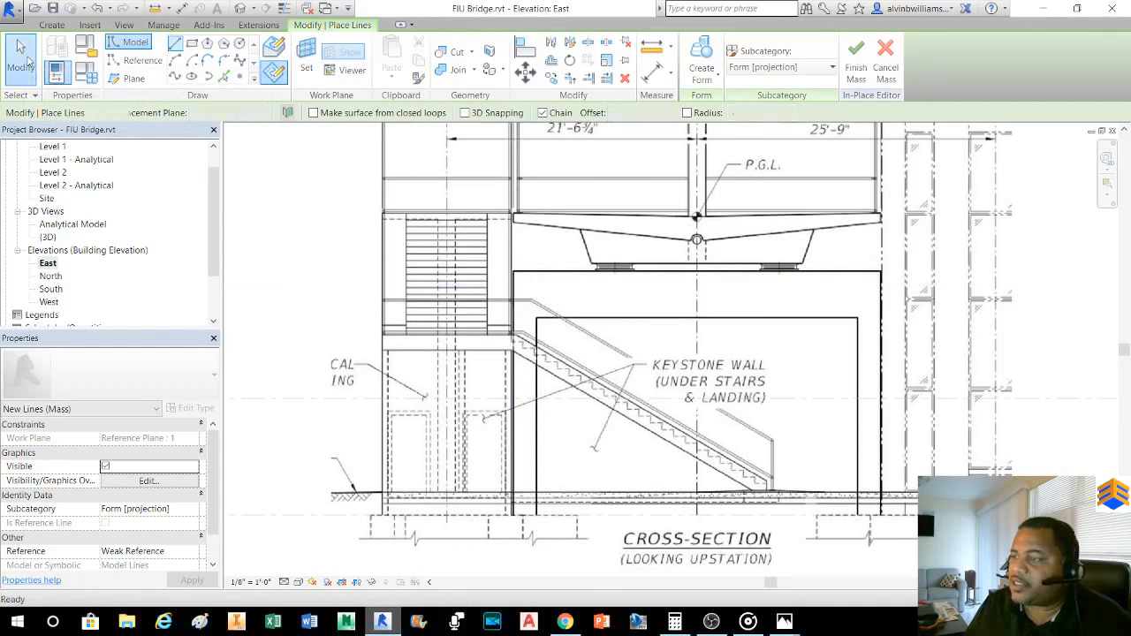
- Select the mass's frame profile lines and check them against the pier frame drawn in the cross-section
{"action": "left_click", "coordinate": [606, 321]}
{"action": "scroll", "coordinate": [634, 286], "scroll_direction": "down", "scroll_amount": 1}
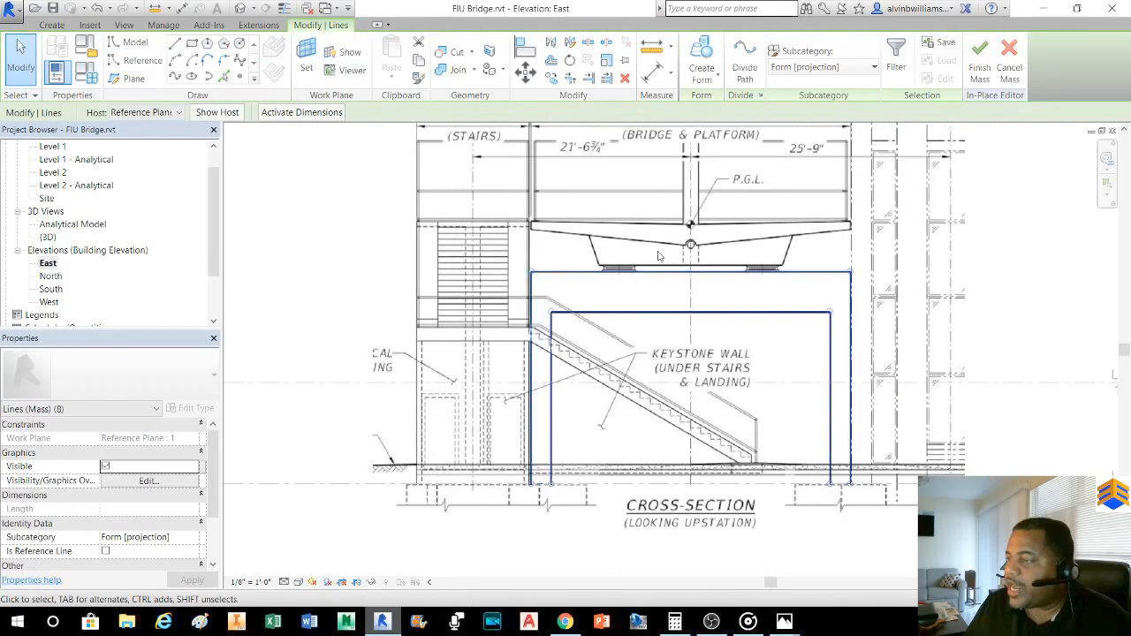
{"action": "scroll", "coordinate": [591, 232], "scroll_direction": "down", "scroll_amount": 2}
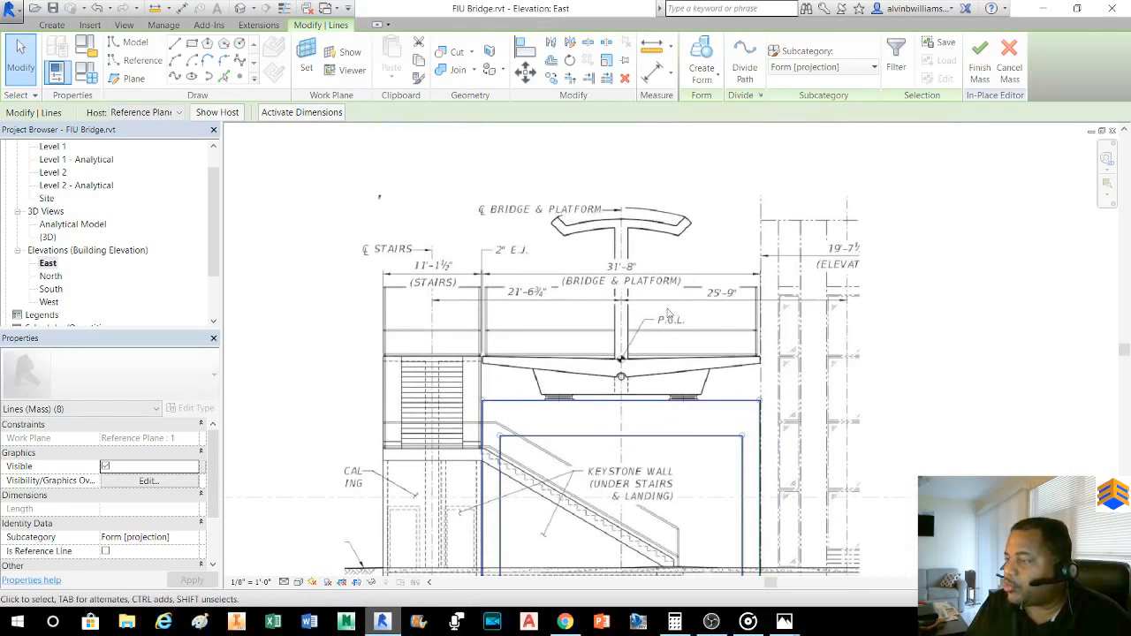
{"action": "middle_click_drag", "start_coordinate": [670, 451], "coordinate": [671, 364]}
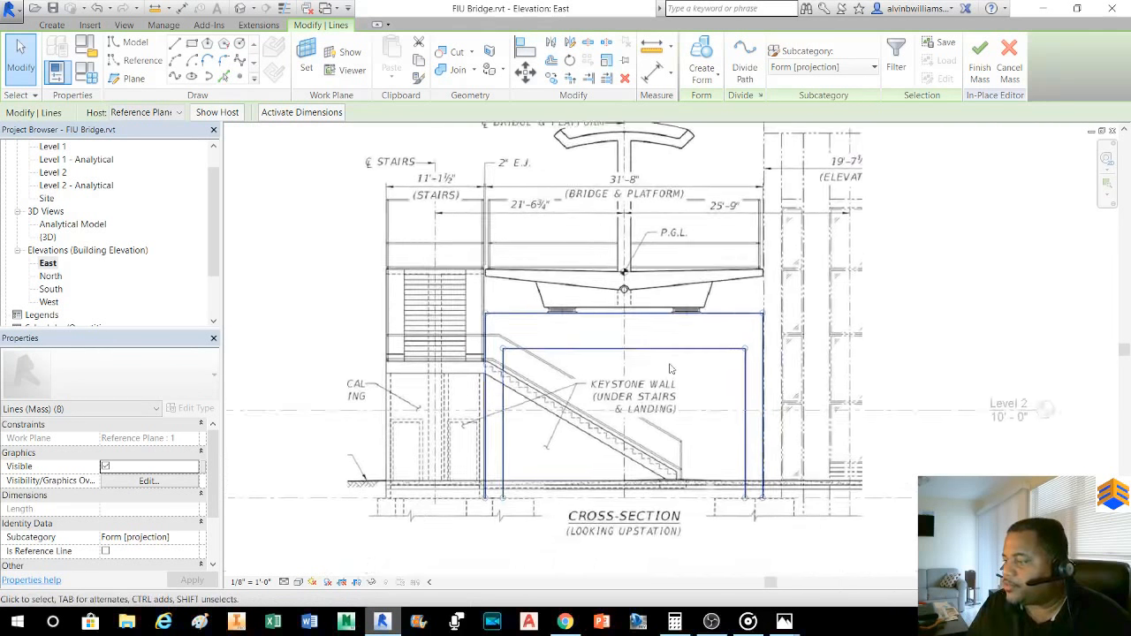
{"action": "left_click", "coordinate": [760, 347]}
{"action": "key", "text": "Escape"}
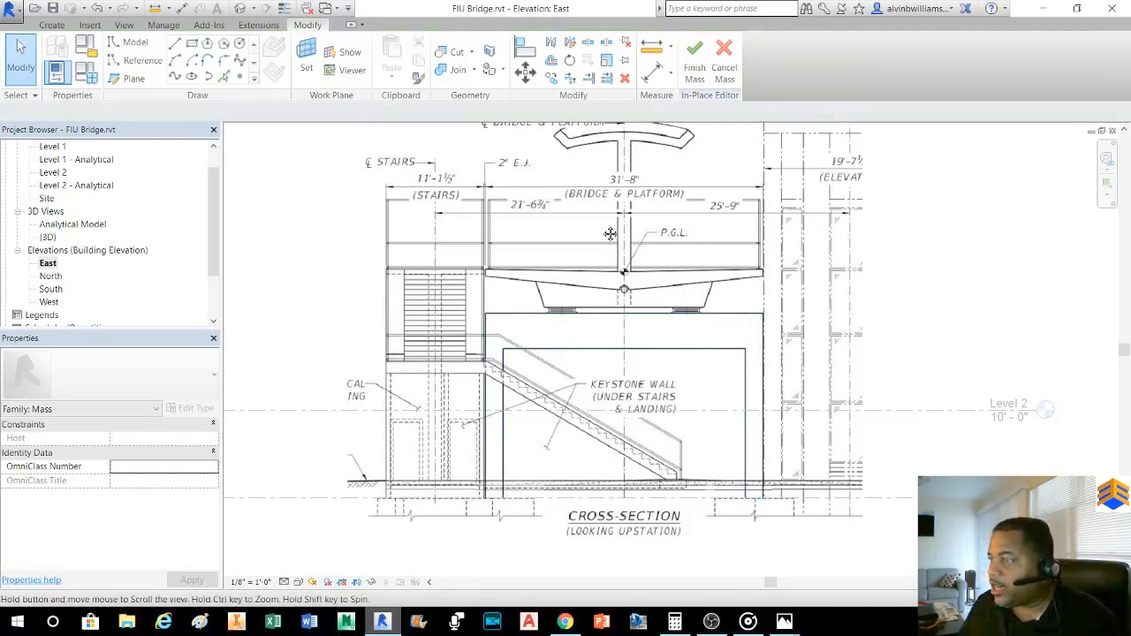
- Trace the bridge girder's bottom edge as an 18' horizontal model line, continuing up its right sloped side about 3'-2" at 70 degrees
{"action": "middle_click_drag", "start_coordinate": [610, 233], "coordinate": [608, 334]}
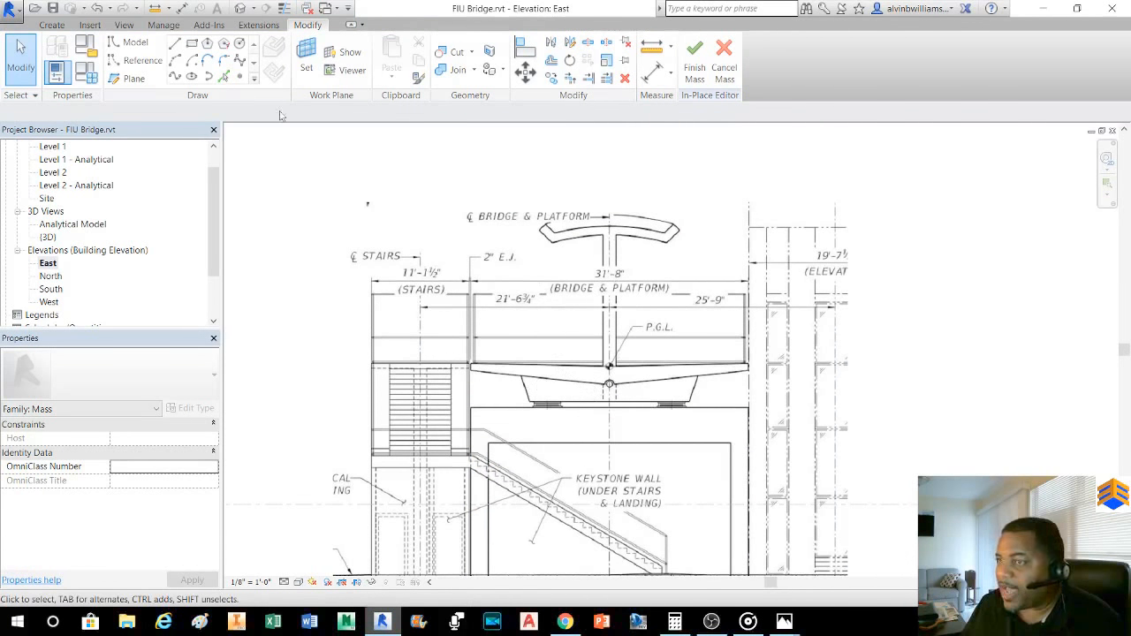
{"action": "left_click", "coordinate": [177, 44]}
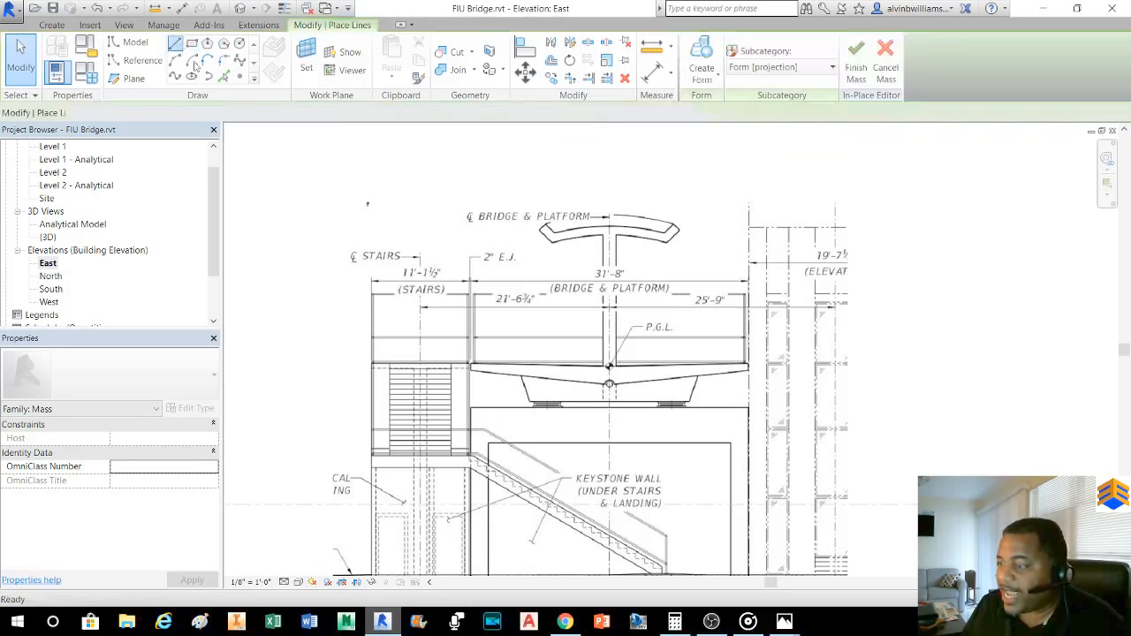
{"action": "scroll", "coordinate": [513, 414], "scroll_direction": "up", "scroll_amount": 3}
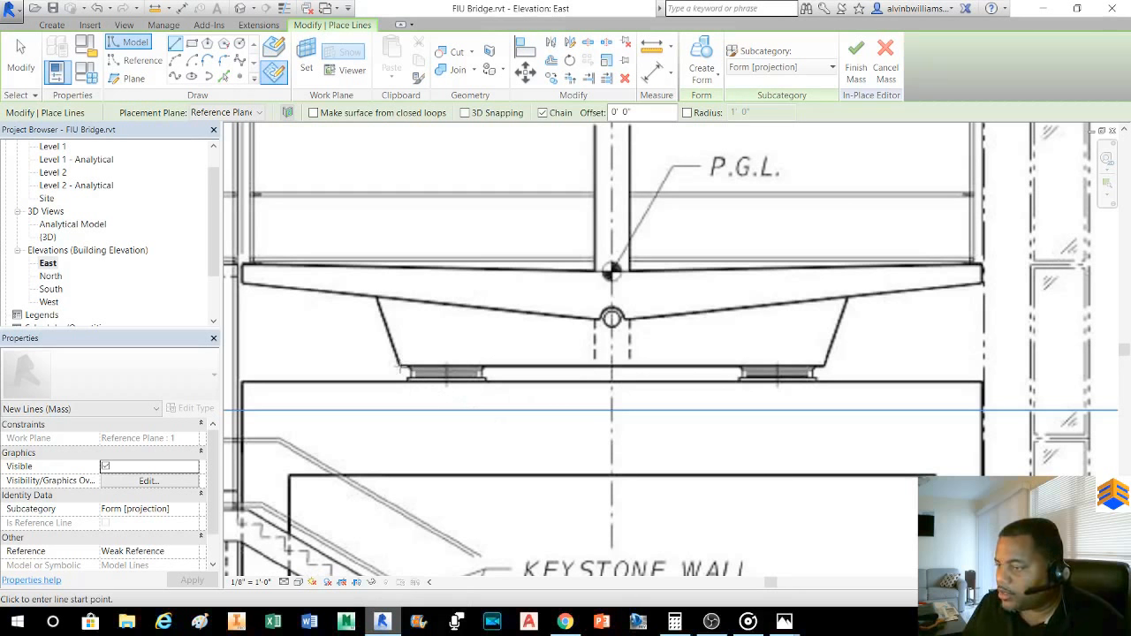
{"action": "left_click", "coordinate": [400, 366]}
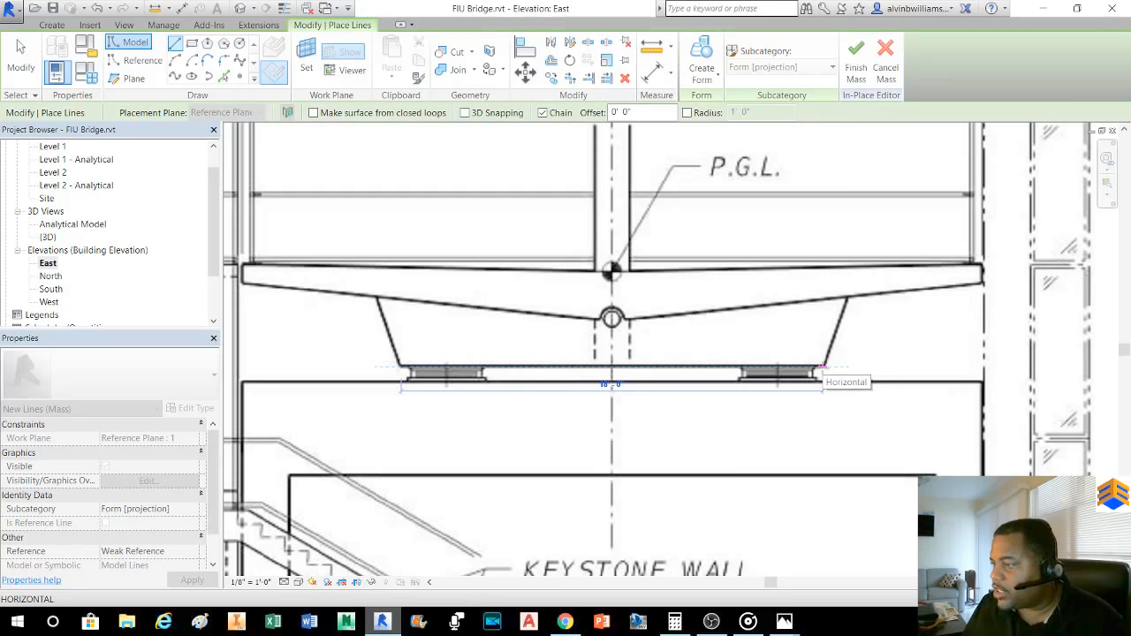
{"action": "left_click", "coordinate": [820, 367]}
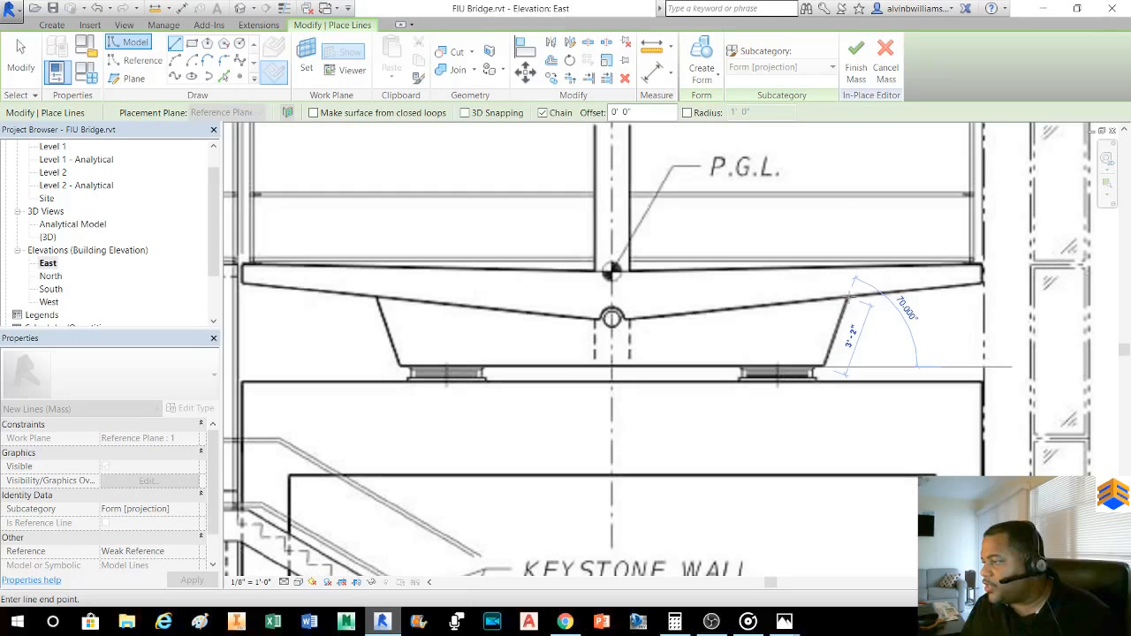
{"action": "left_click", "coordinate": [846, 299]}
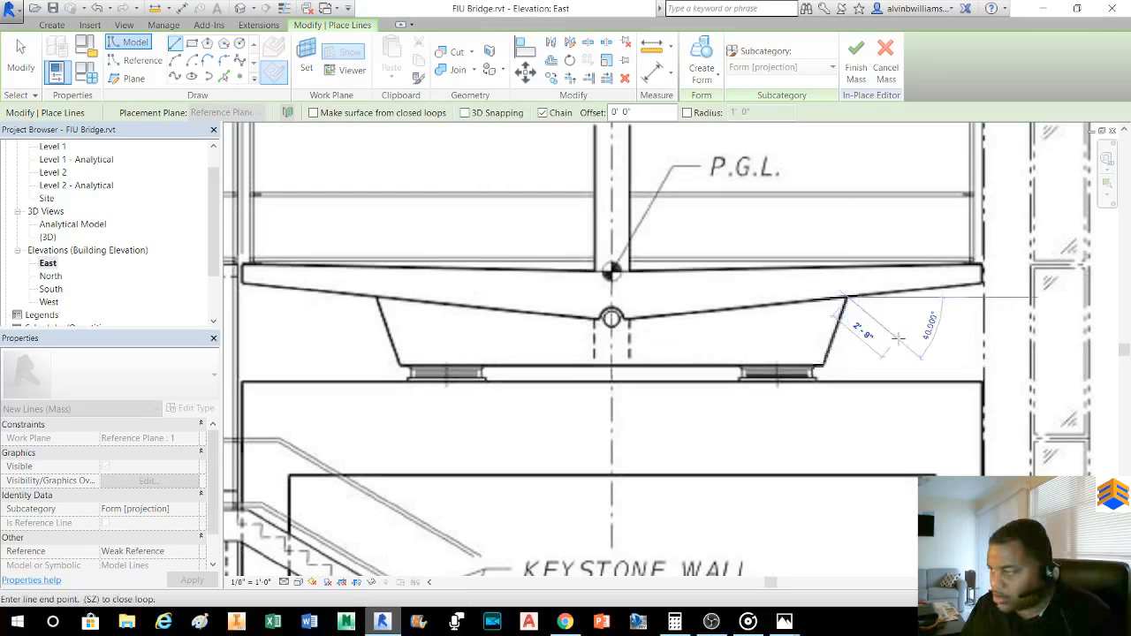
{"action": "key", "text": "Escape"}
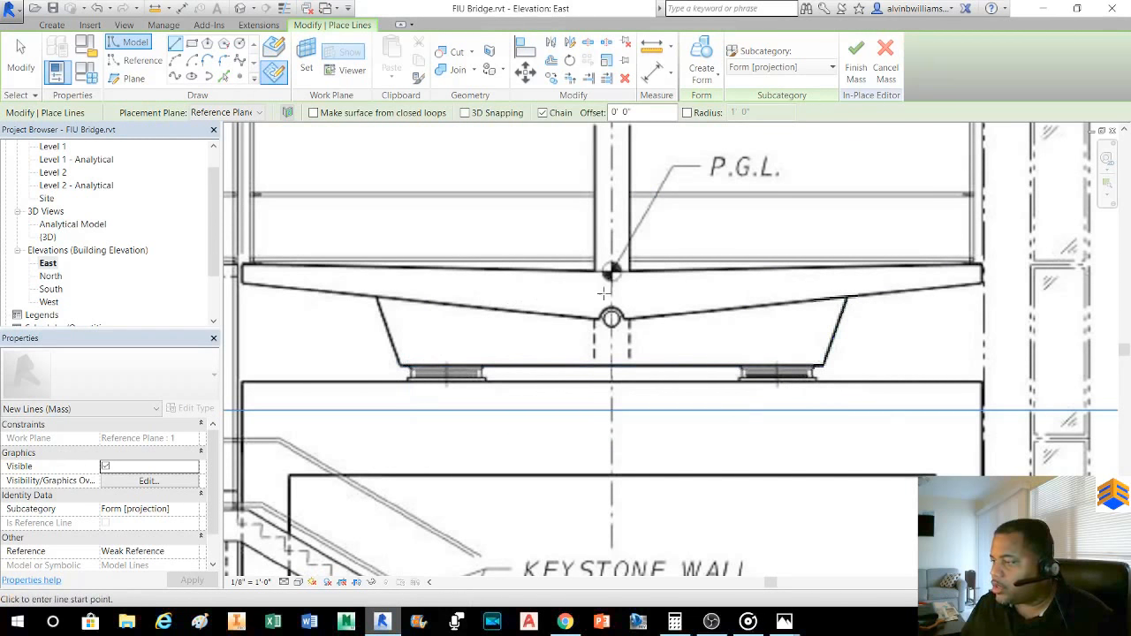
- Draw a short vertical centre line from the midpoint of the girder's bottom line up to just below the circle
{"action": "left_click", "coordinate": [611, 367]}
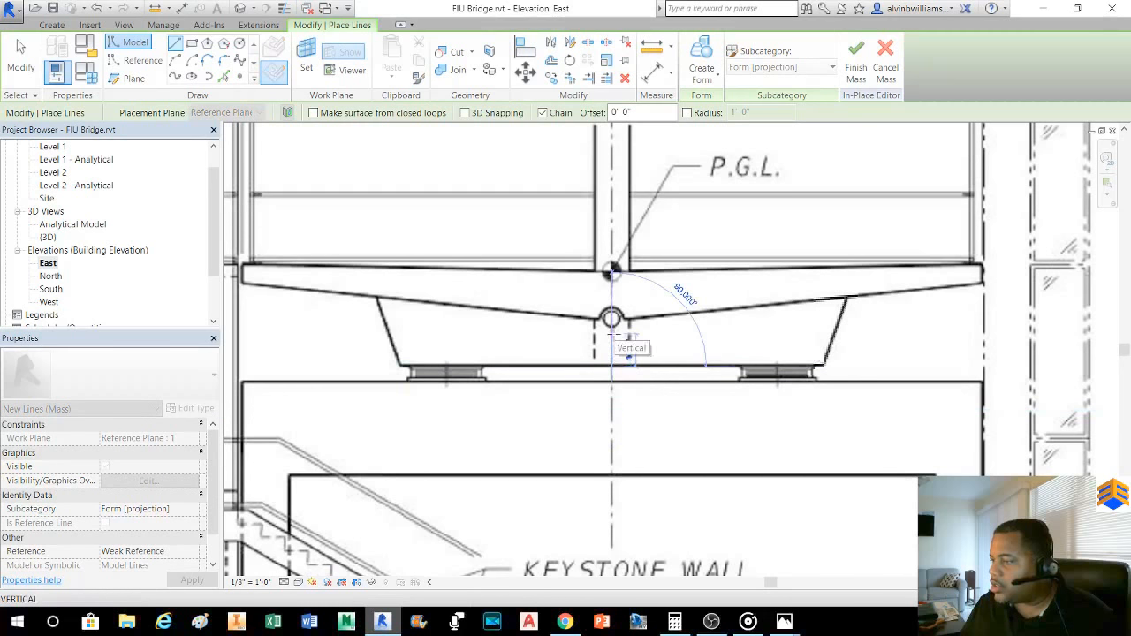
{"action": "left_click", "coordinate": [613, 330]}
{"action": "key", "text": "Escape"}
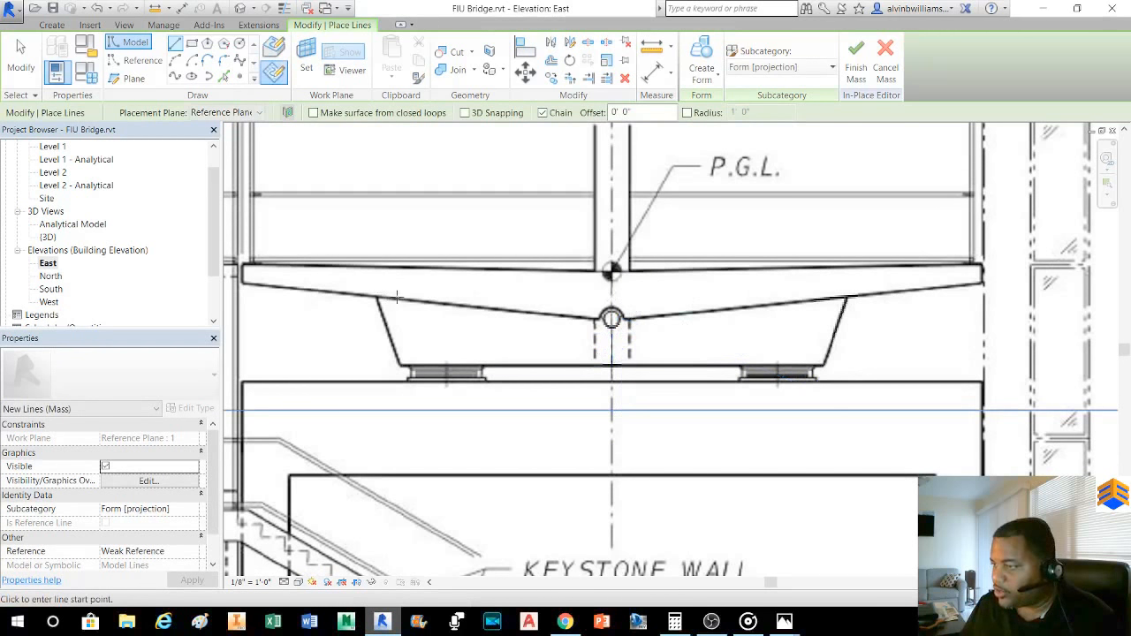
{"action": "left_click", "coordinate": [20, 57]}
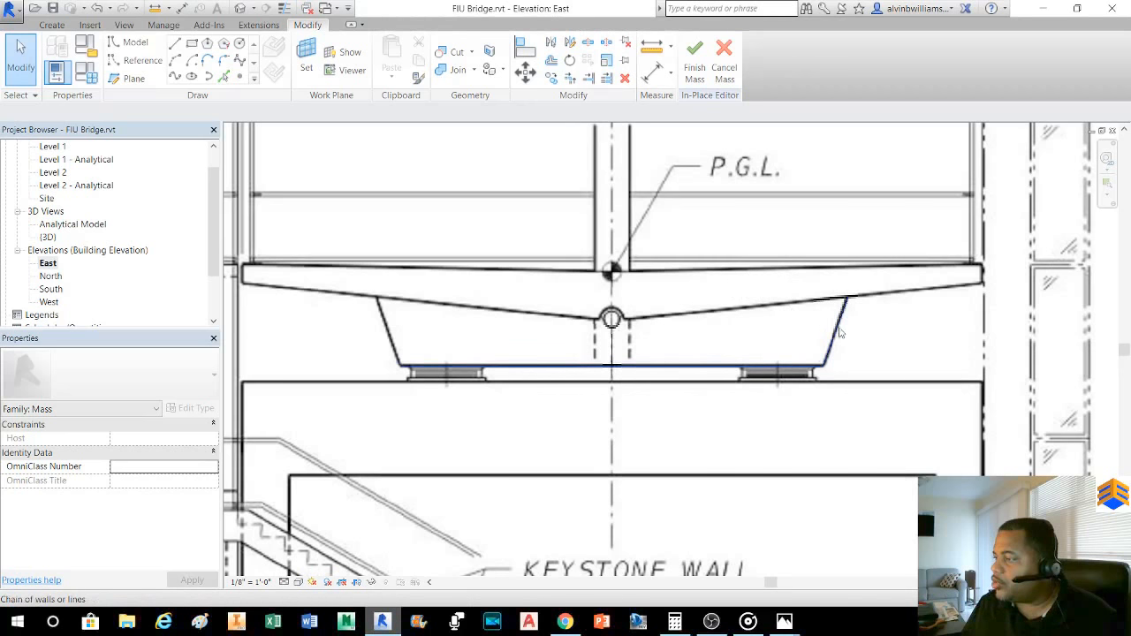
- Extend the girder profile with a deck underside line about 5'-8" long and a vertical outer deck edge about 9" high
{"action": "scroll", "coordinate": [822, 329], "scroll_direction": "down", "scroll_amount": 3}
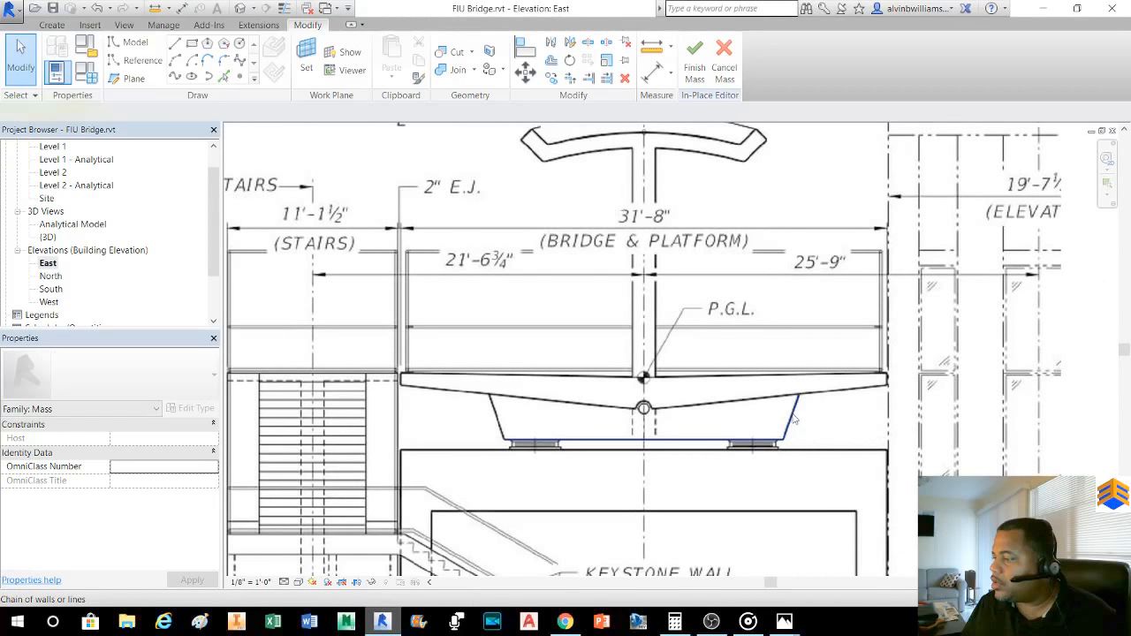
{"action": "left_click", "coordinate": [794, 419]}
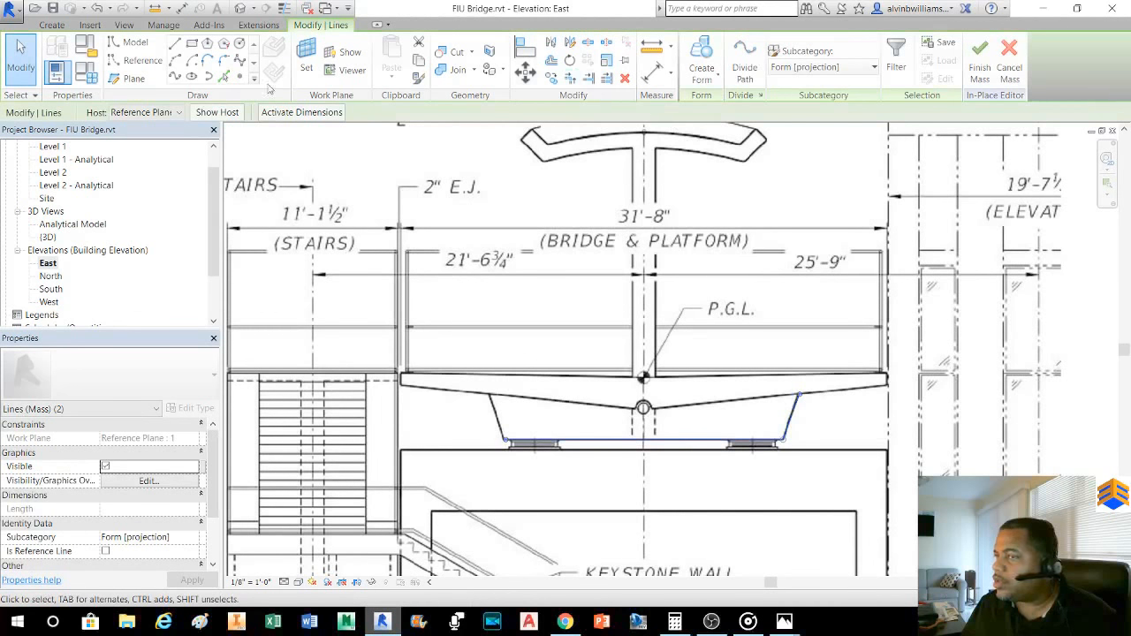
{"action": "left_click", "coordinate": [176, 43]}
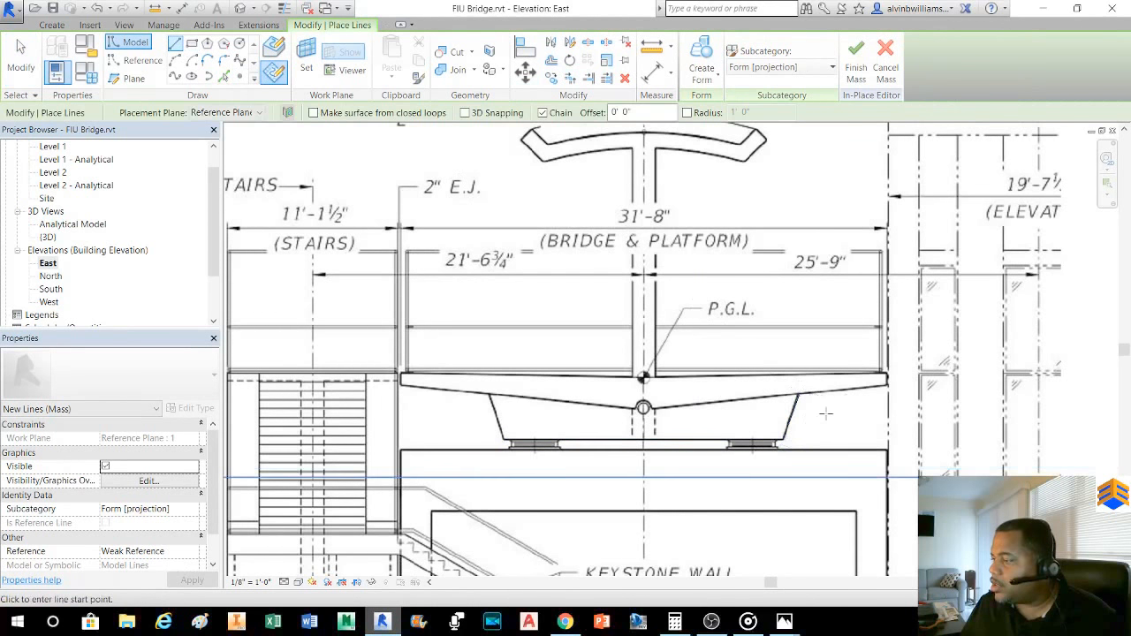
{"action": "scroll", "coordinate": [825, 412], "scroll_direction": "up", "scroll_amount": 2}
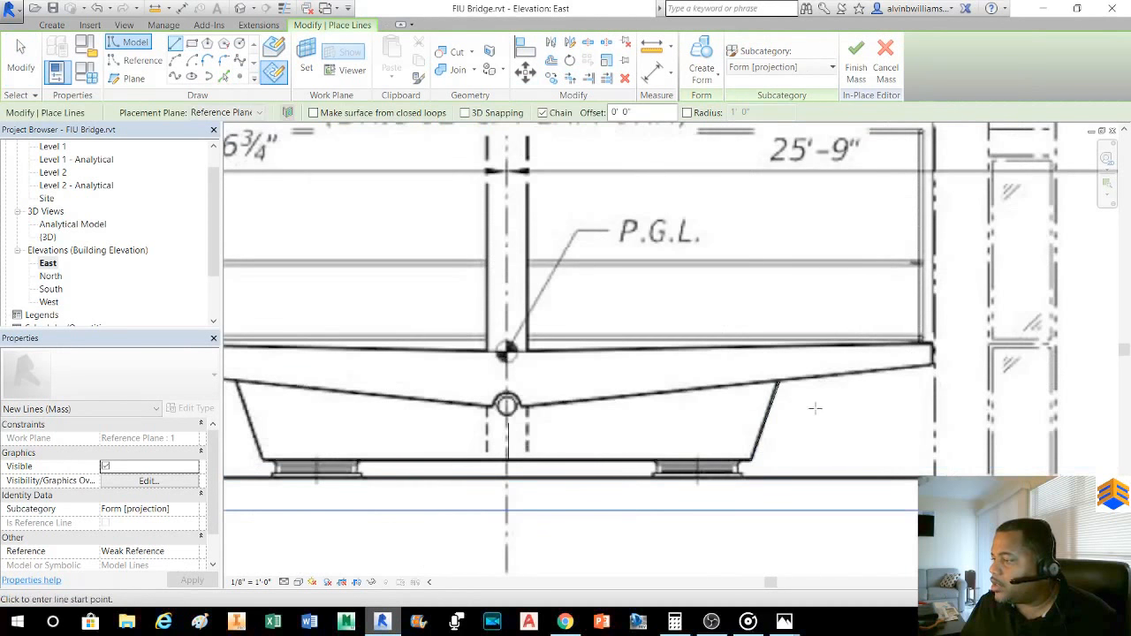
{"action": "left_click", "coordinate": [777, 381]}
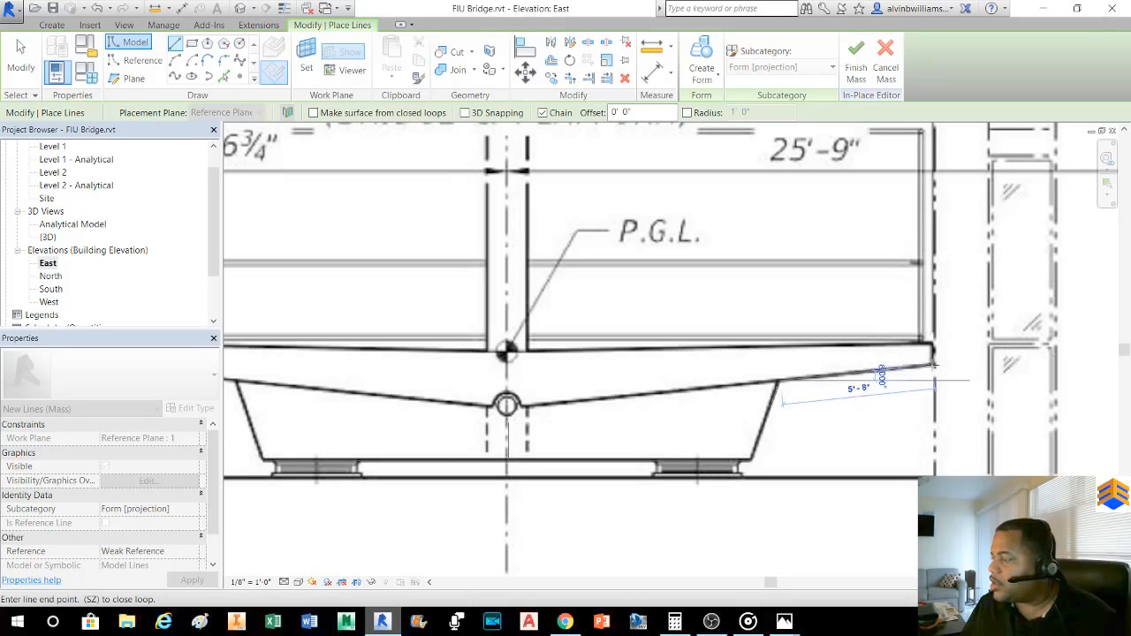
{"action": "left_click", "coordinate": [933, 364]}
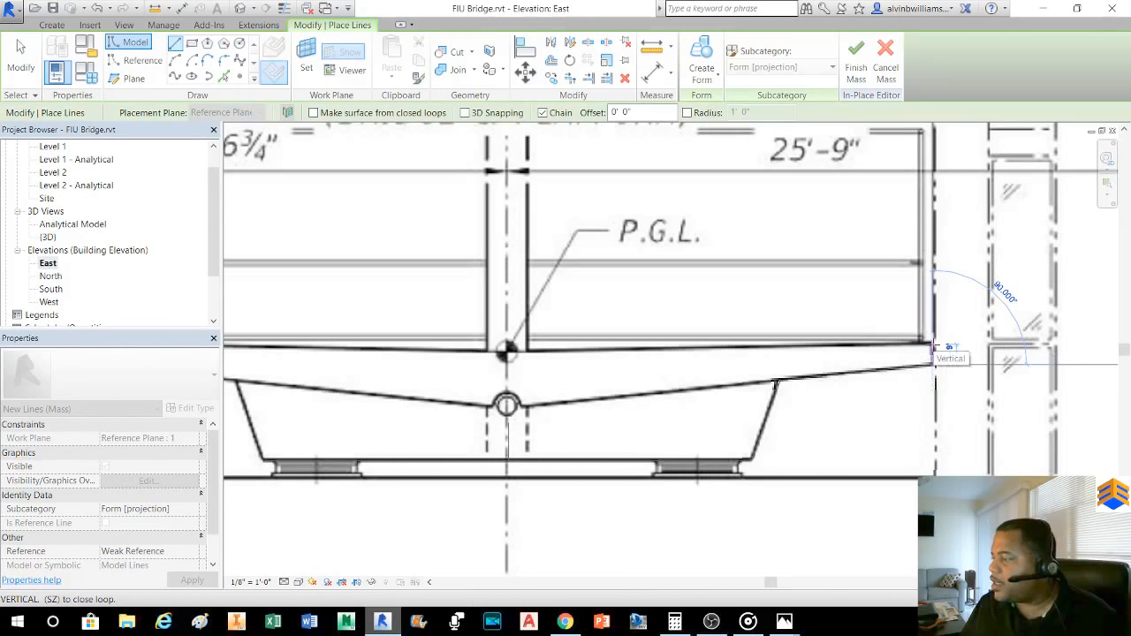
{"action": "left_click", "coordinate": [933, 343]}
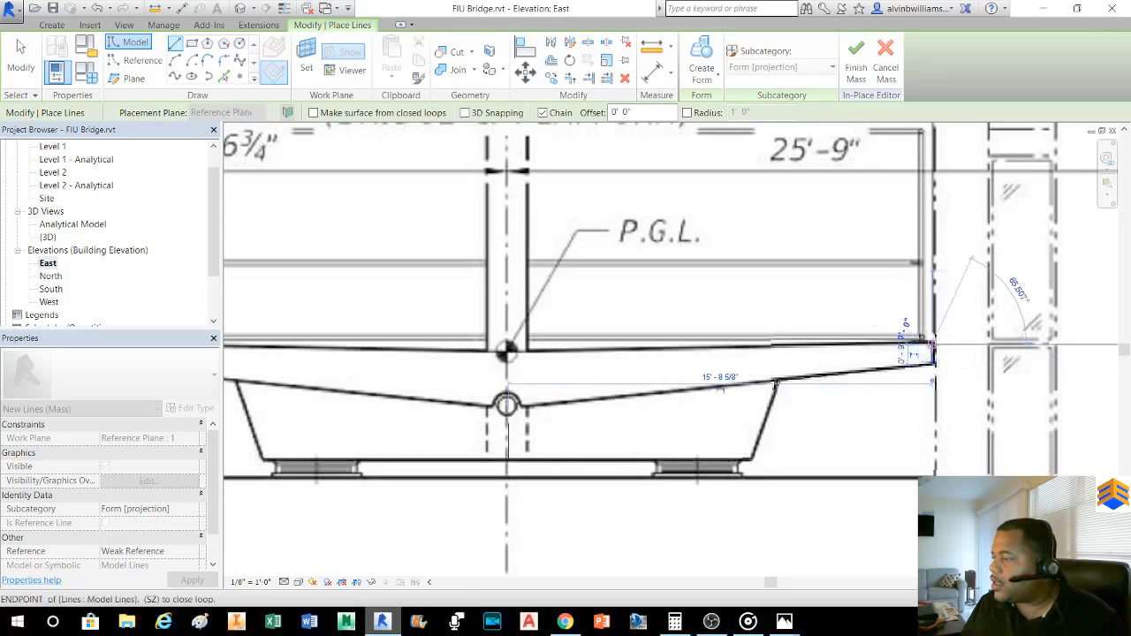
{"action": "key", "text": "Escape"}
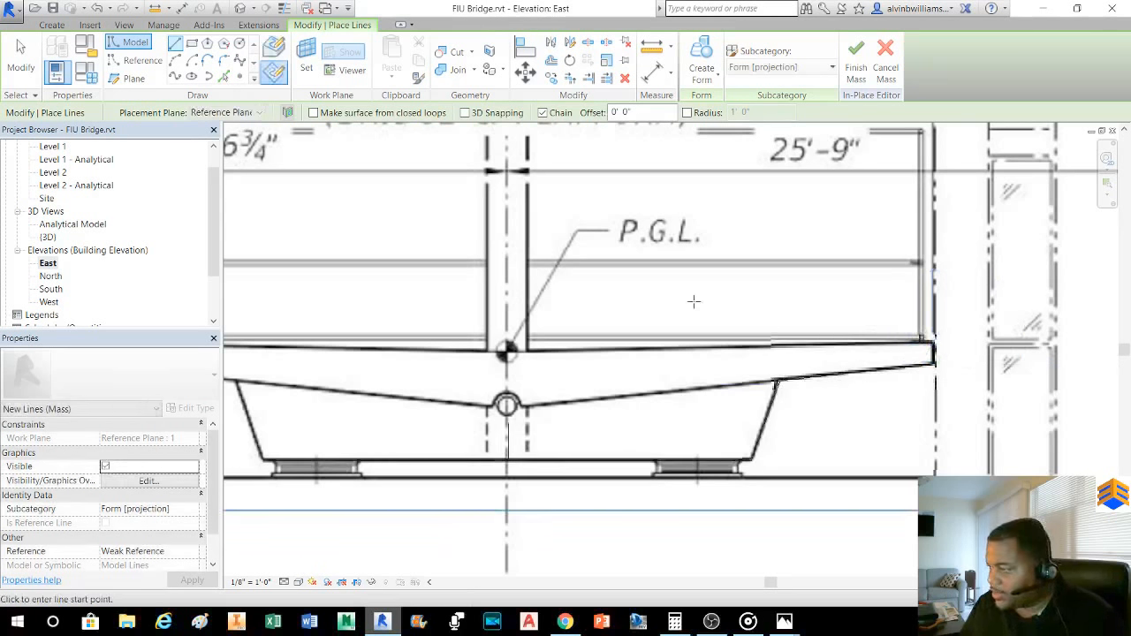
{"action": "left_click", "coordinate": [20, 58]}
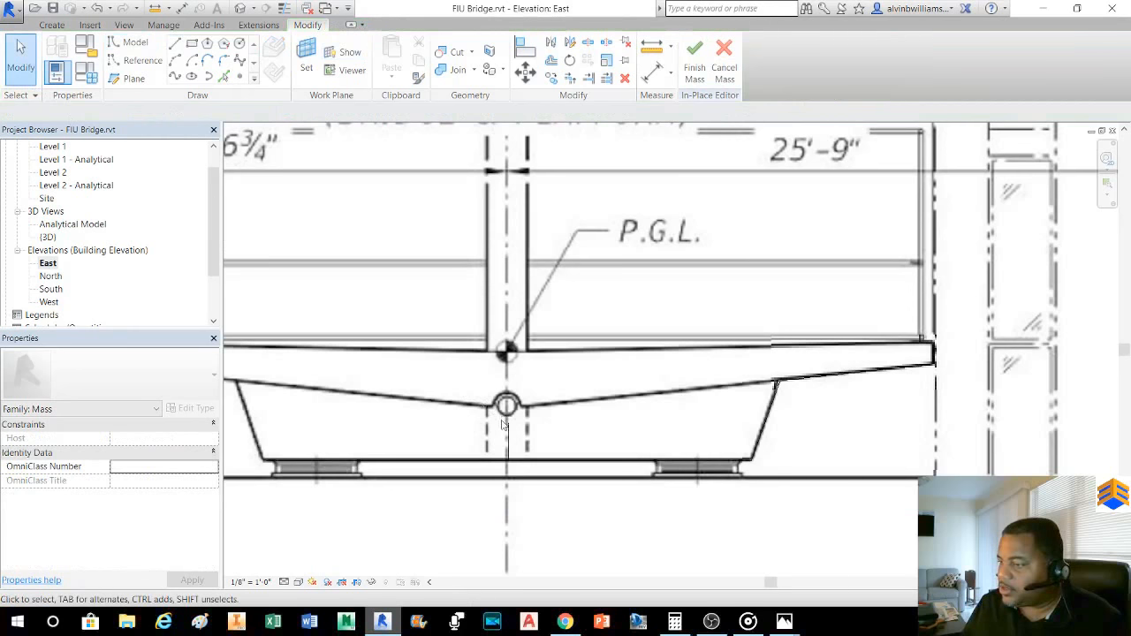
- Select the connected chain of girder and deck lines and compare it with the bridge outline in the cross-section
{"action": "scroll", "coordinate": [582, 433], "scroll_direction": "down", "scroll_amount": 1}
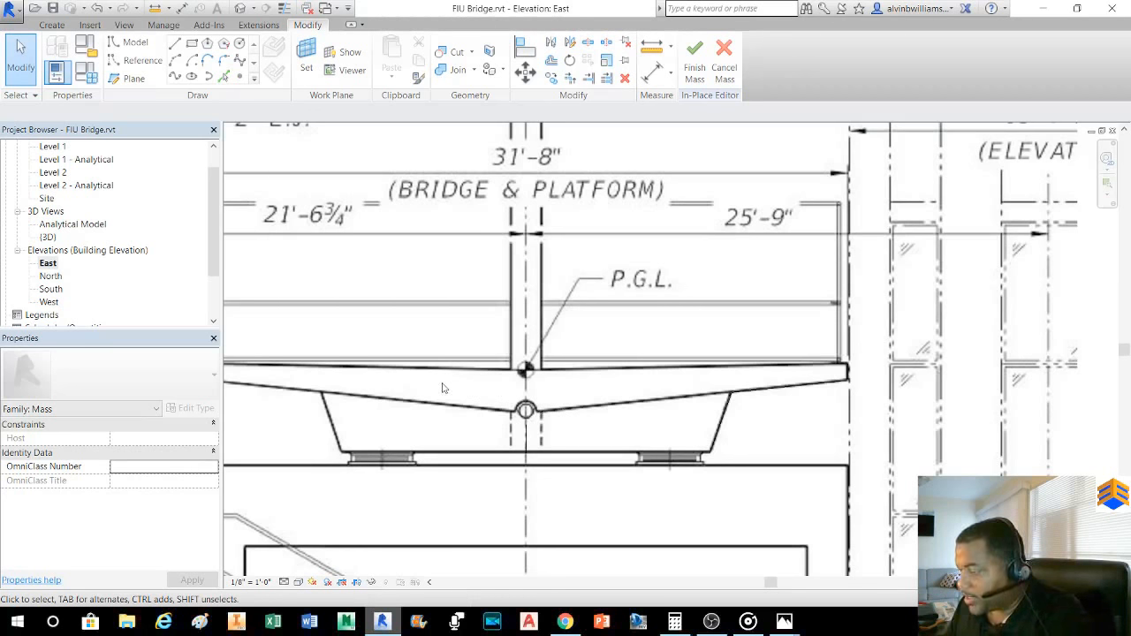
{"action": "scroll", "coordinate": [493, 357], "scroll_direction": "down", "scroll_amount": 2}
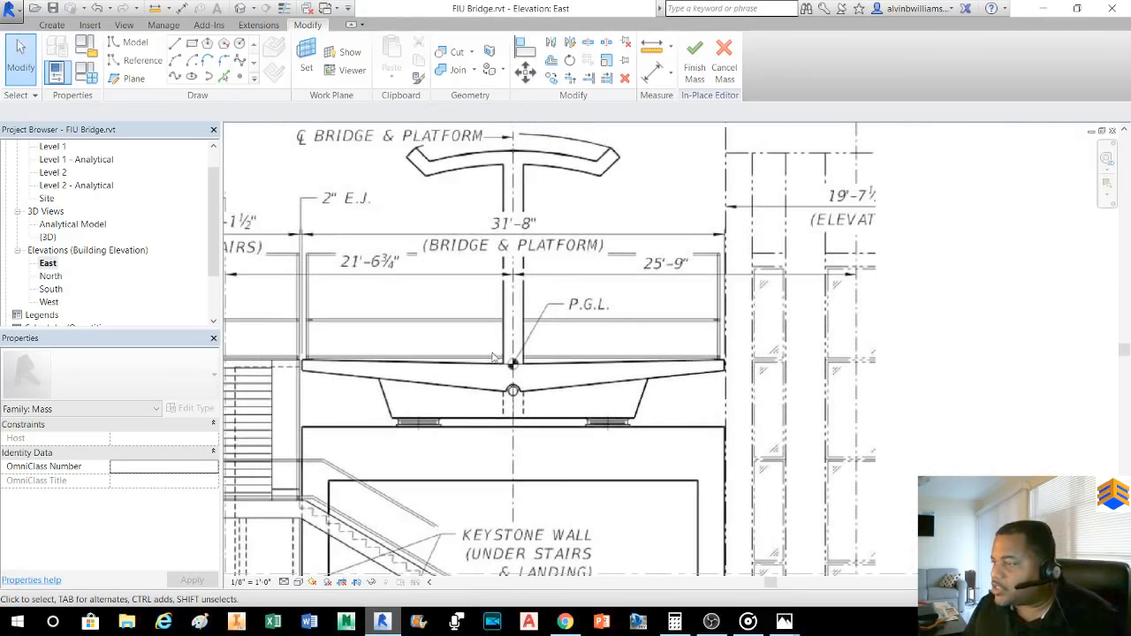
{"action": "scroll", "coordinate": [495, 352], "scroll_direction": "down", "scroll_amount": 1}
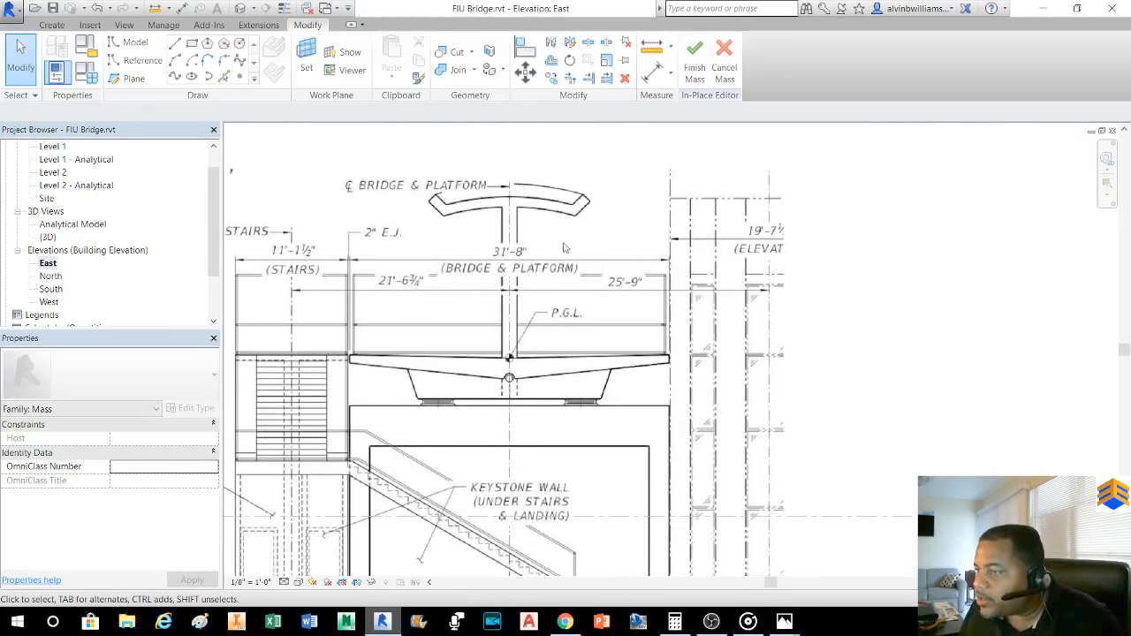
{"action": "scroll", "coordinate": [564, 249], "scroll_direction": "down", "scroll_amount": 1}
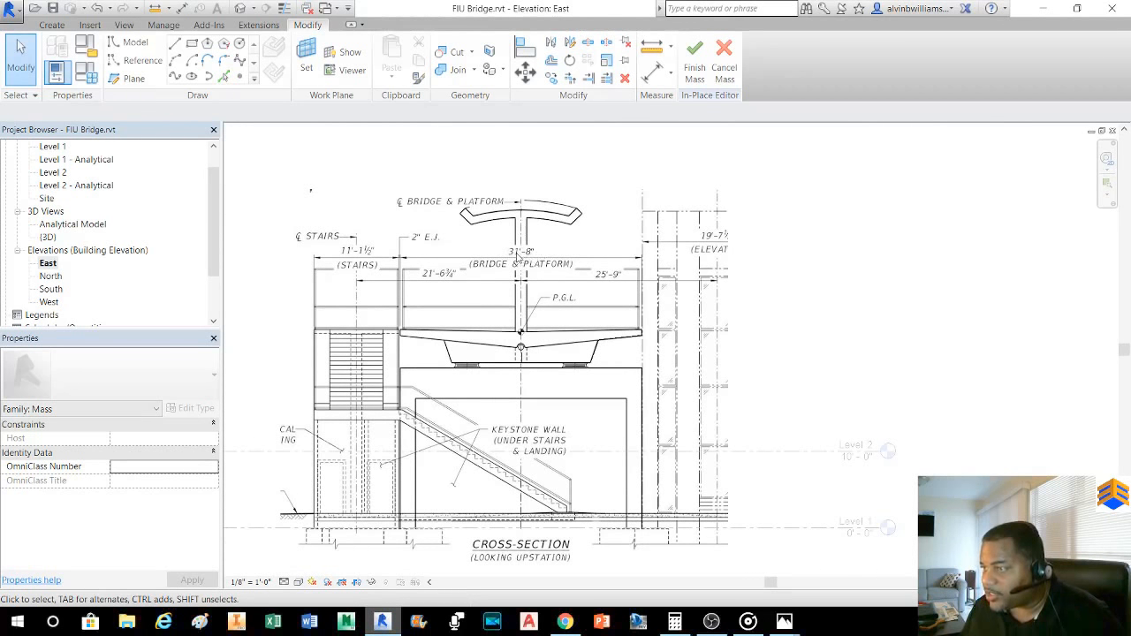
{"action": "scroll", "coordinate": [535, 300], "scroll_direction": "up", "scroll_amount": 3}
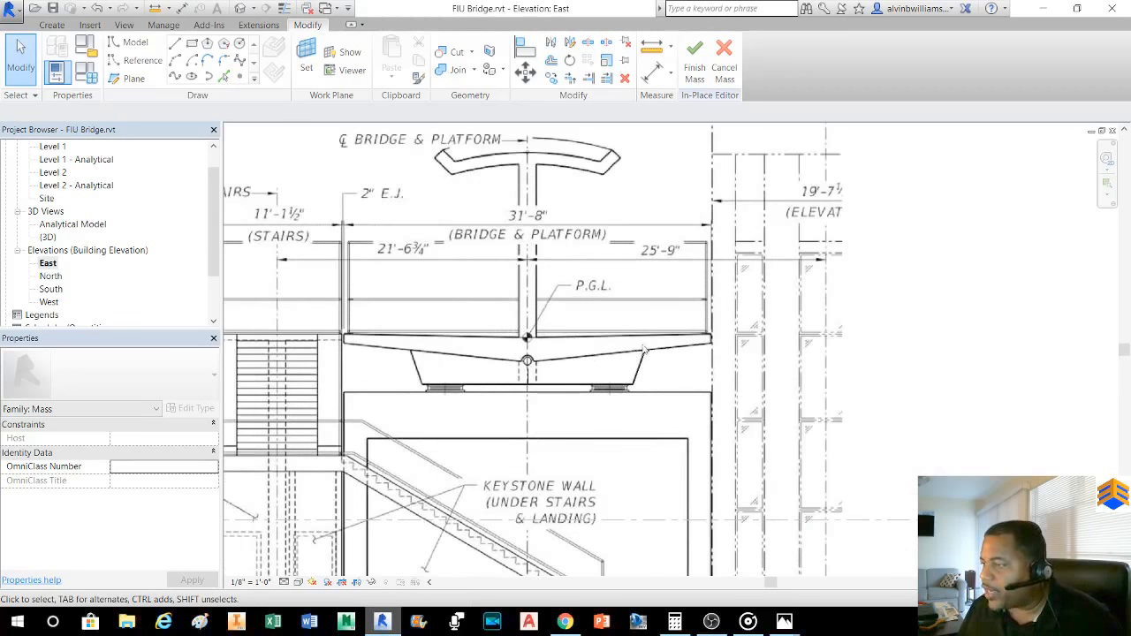
{"action": "key", "text": "Tab"}
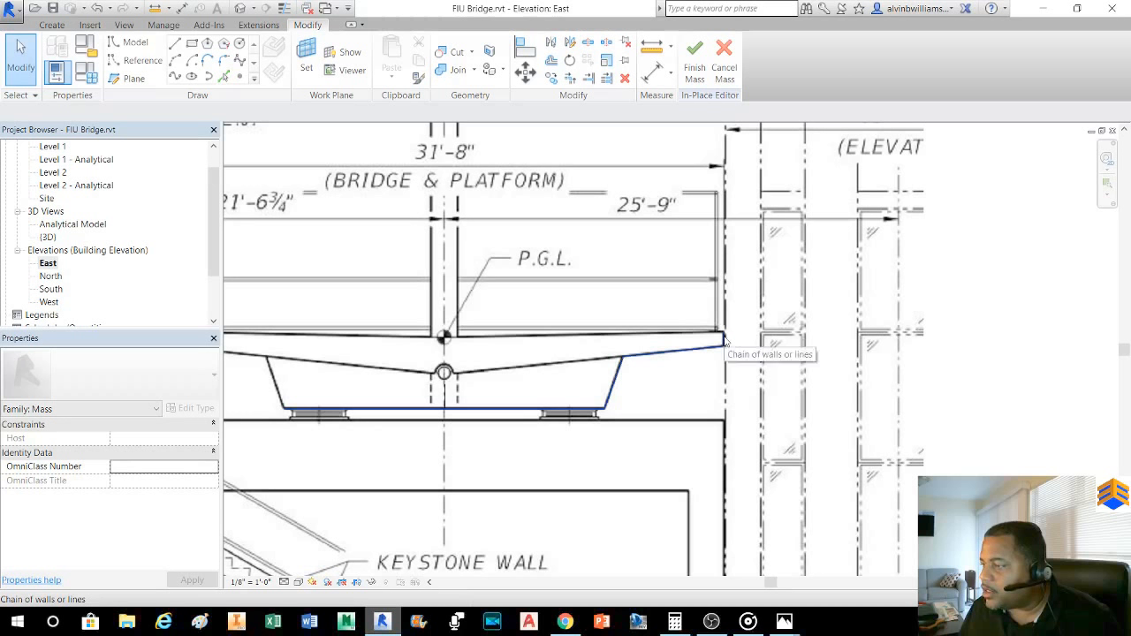
{"action": "left_click", "coordinate": [722, 341]}
{"action": "middle_click_drag", "start_coordinate": [723, 343], "coordinate": [868, 364]}
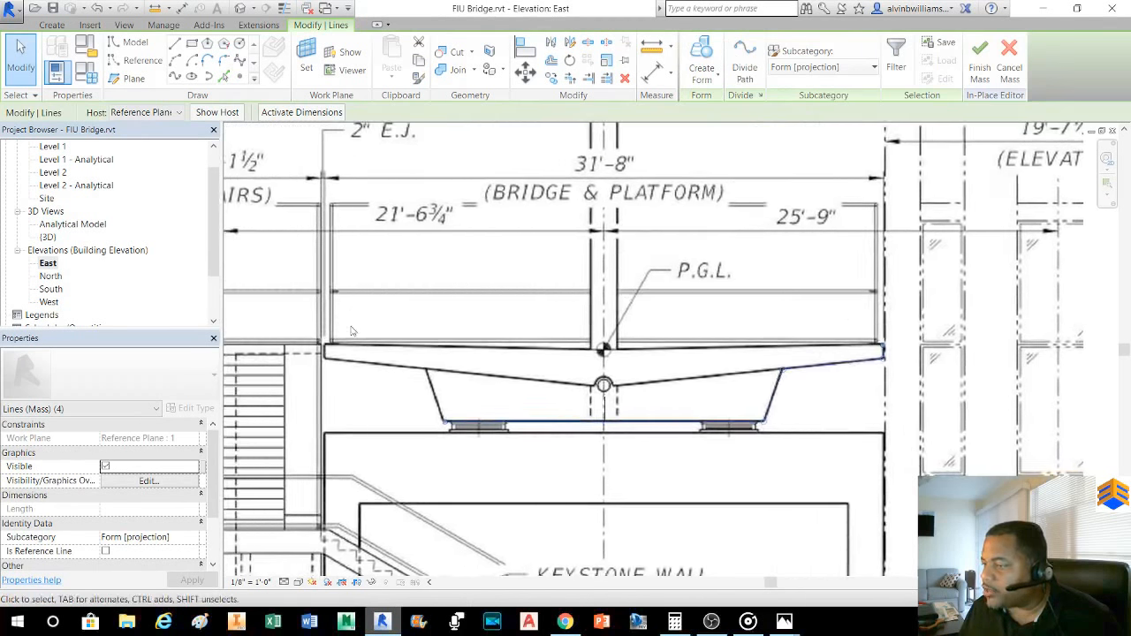
{"action": "left_click", "coordinate": [415, 426]}
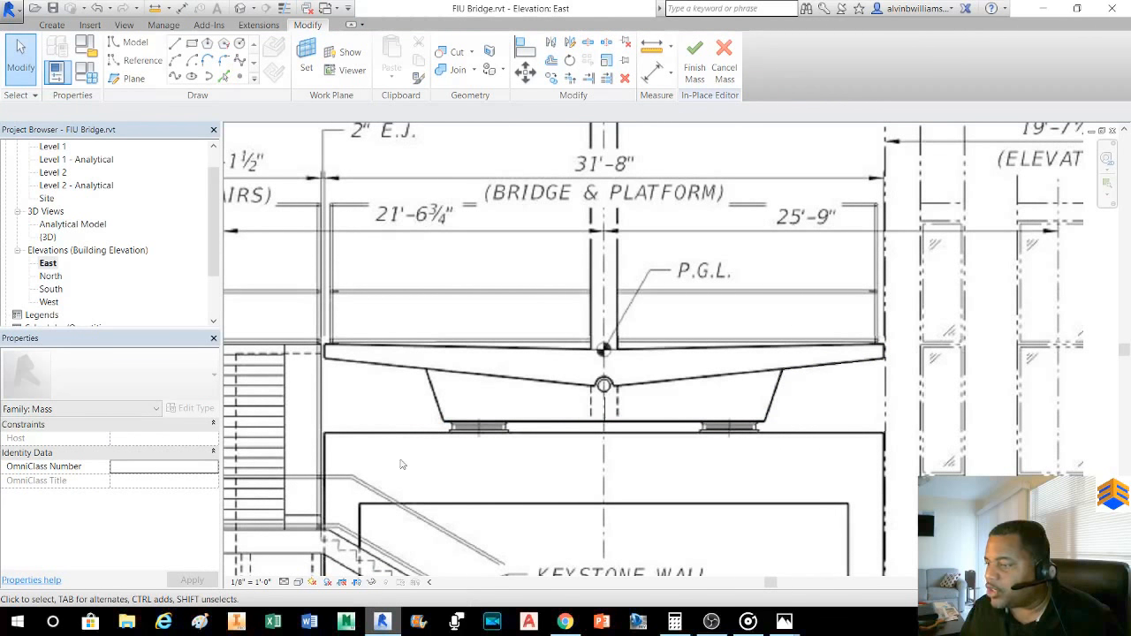
{"action": "right_click", "coordinate": [372, 439]}
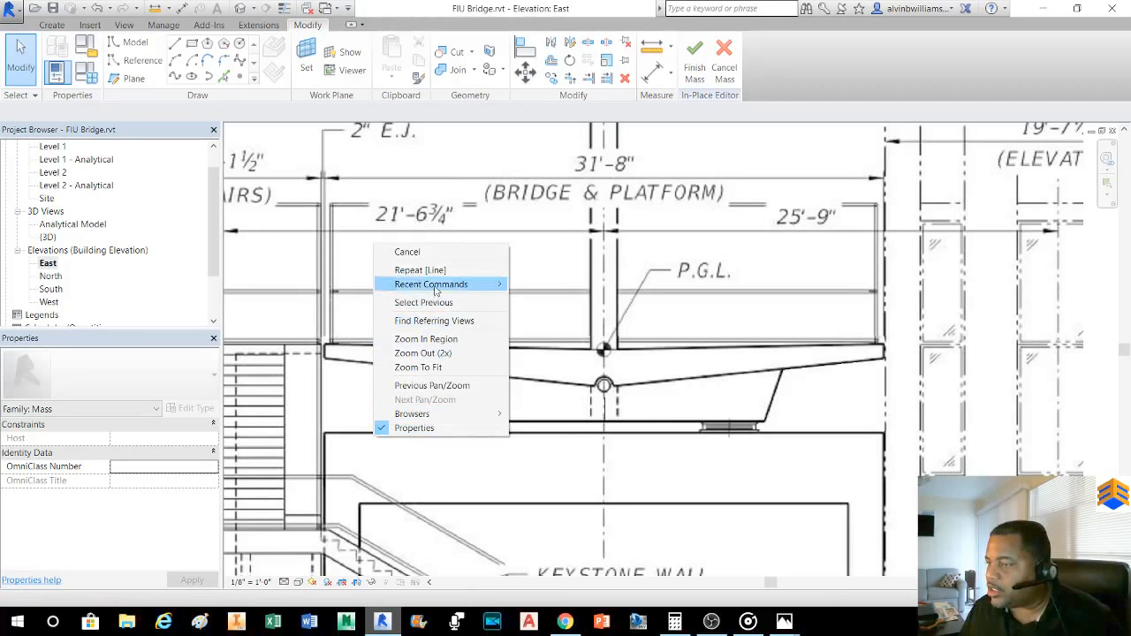
{"action": "left_click", "coordinate": [341, 418]}
{"action": "scroll", "coordinate": [345, 419], "scroll_direction": "down", "scroll_amount": 5}
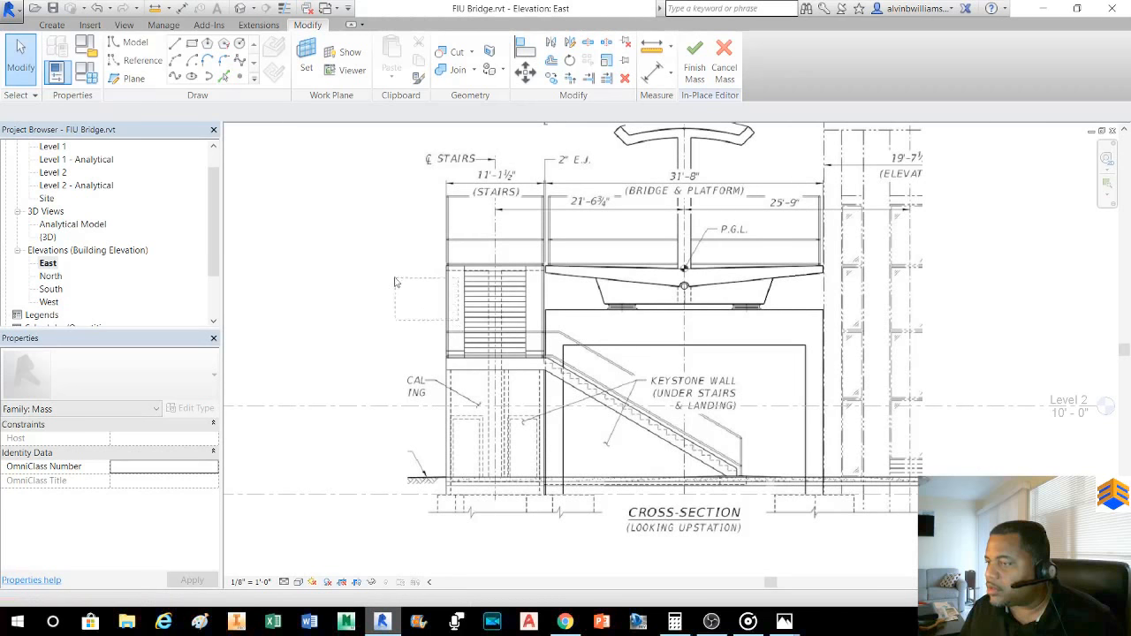
{"action": "right_click", "coordinate": [449, 236]}
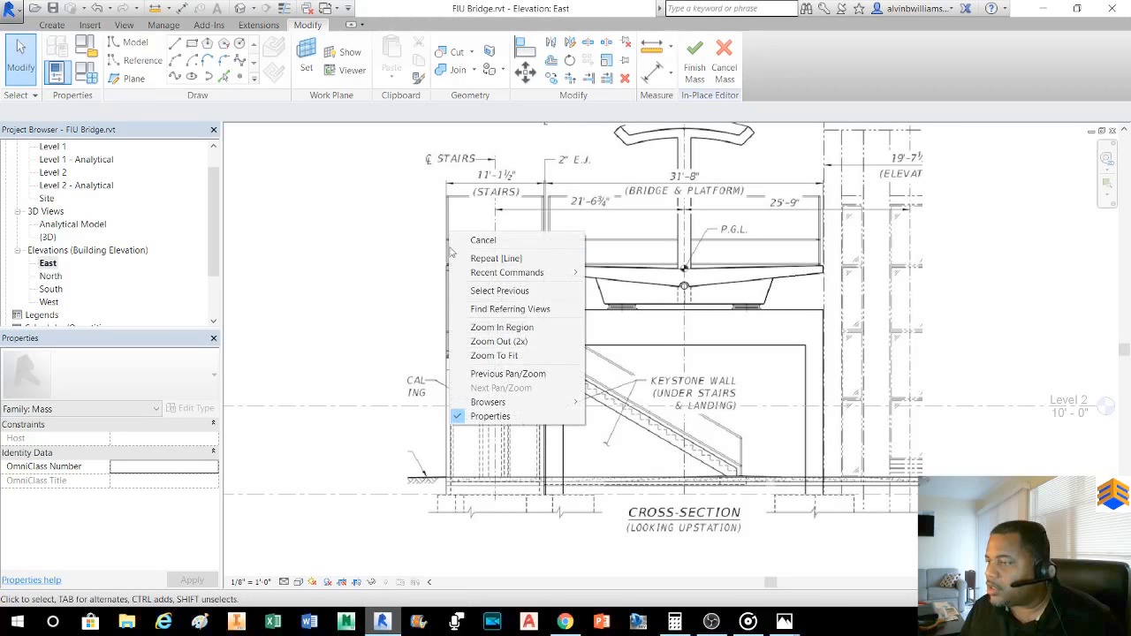
{"action": "left_click", "coordinate": [407, 266]}
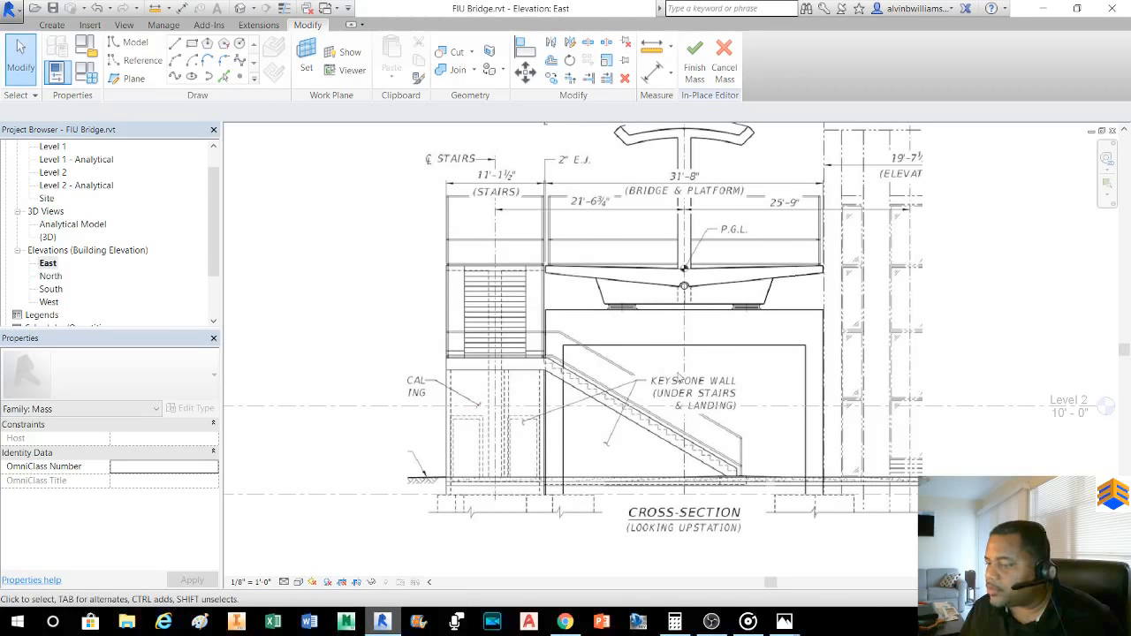
- Examine the traced girder slope, deck underside and outer deck edge against the cross-section image up close
{"action": "scroll", "coordinate": [654, 415], "scroll_direction": "up", "scroll_amount": 5}
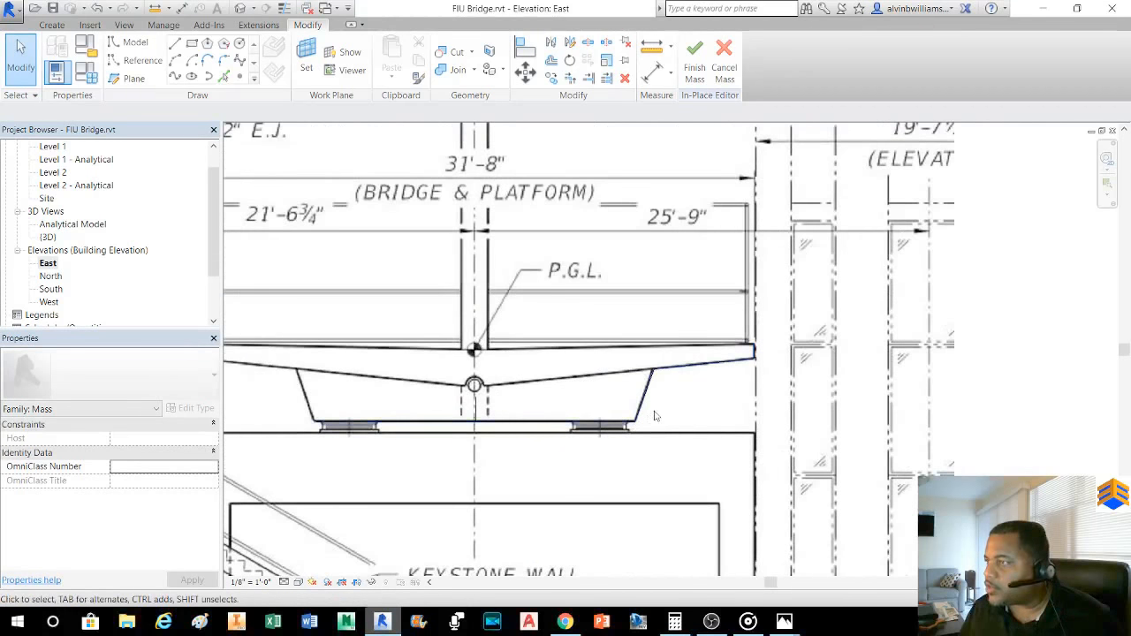
{"action": "scroll", "coordinate": [658, 417], "scroll_direction": "up", "scroll_amount": 2}
{"action": "scroll", "coordinate": [609, 402], "scroll_direction": "up", "scroll_amount": 3}
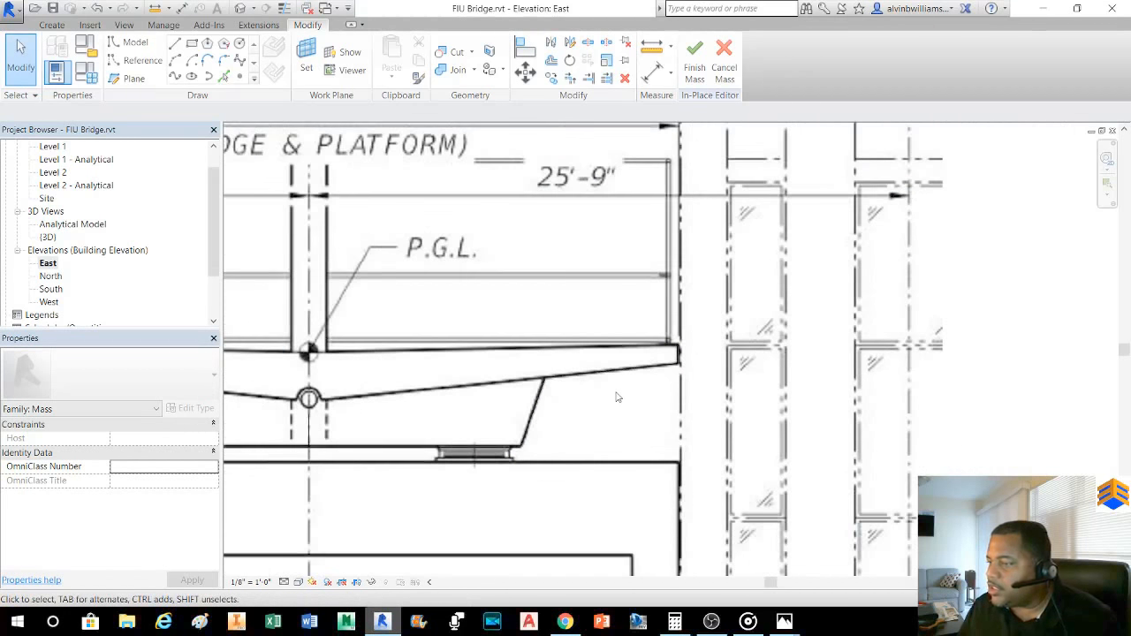
{"action": "key", "text": "Tab"}
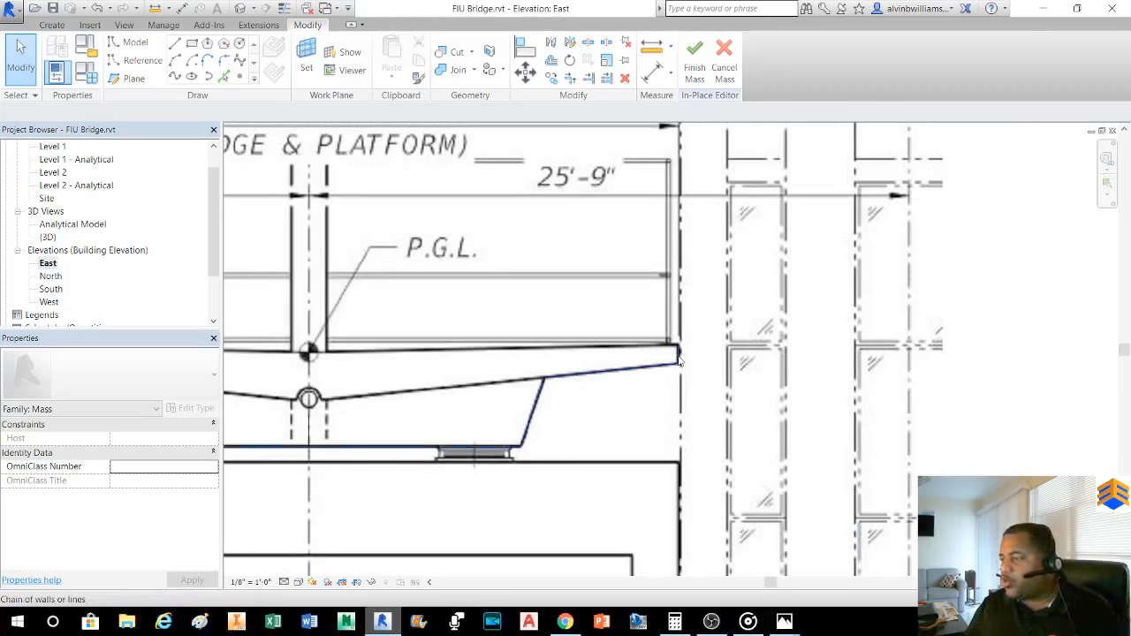
{"action": "scroll", "coordinate": [575, 356], "scroll_direction": "down", "scroll_amount": 1}
{"action": "middle_click_drag", "start_coordinate": [575, 356], "coordinate": [733, 354]}
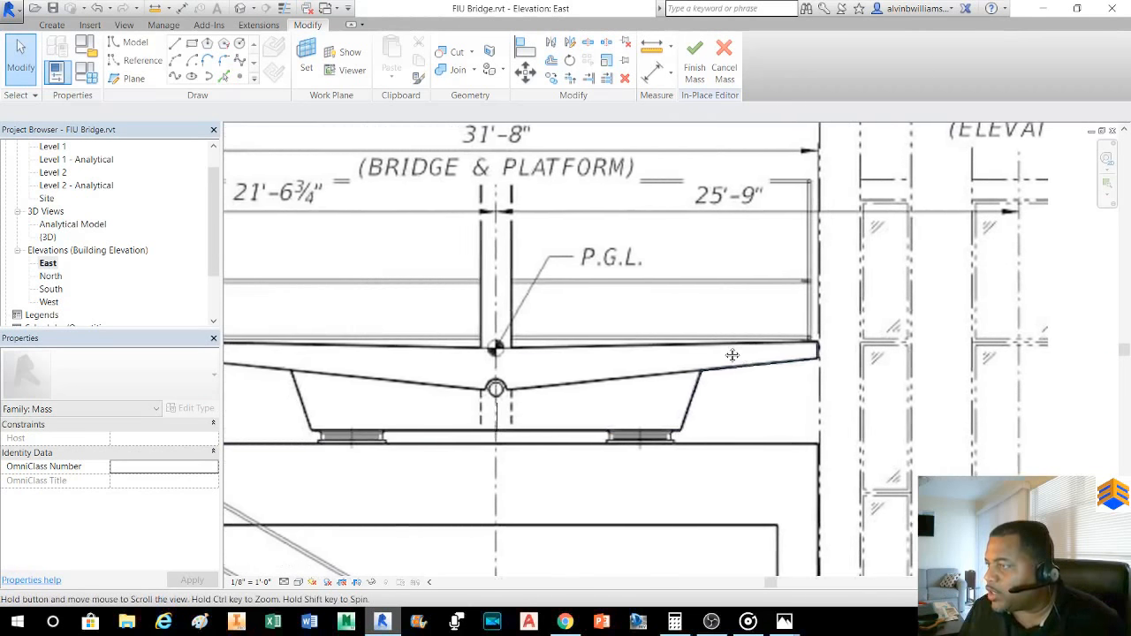
{"action": "scroll", "coordinate": [732, 355], "scroll_direction": "down", "scroll_amount": 1}
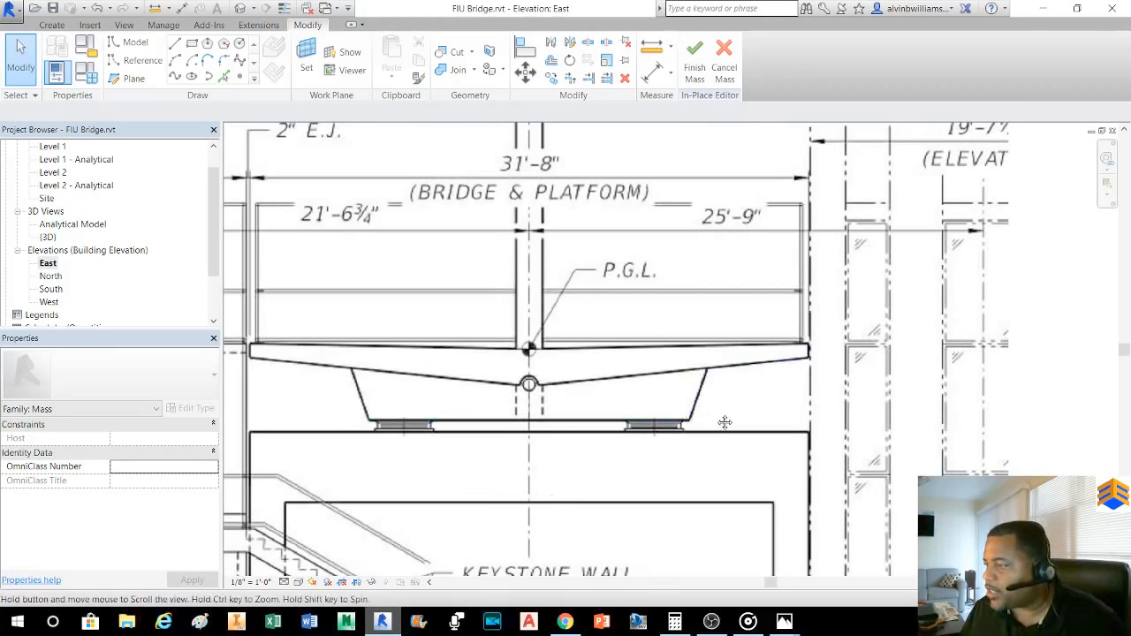
{"action": "middle_click_drag", "start_coordinate": [735, 395], "coordinate": [797, 382]}
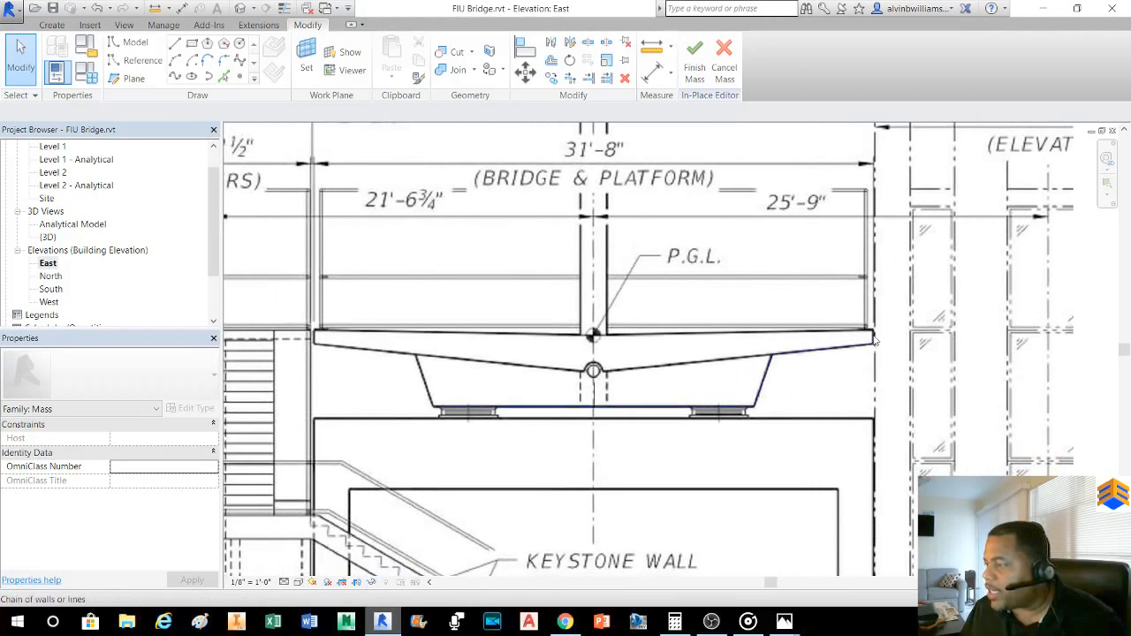
- Try the Realistic visual style on the East elevation and set the view back to Hidden Line
{"action": "left_click", "coordinate": [298, 581]}
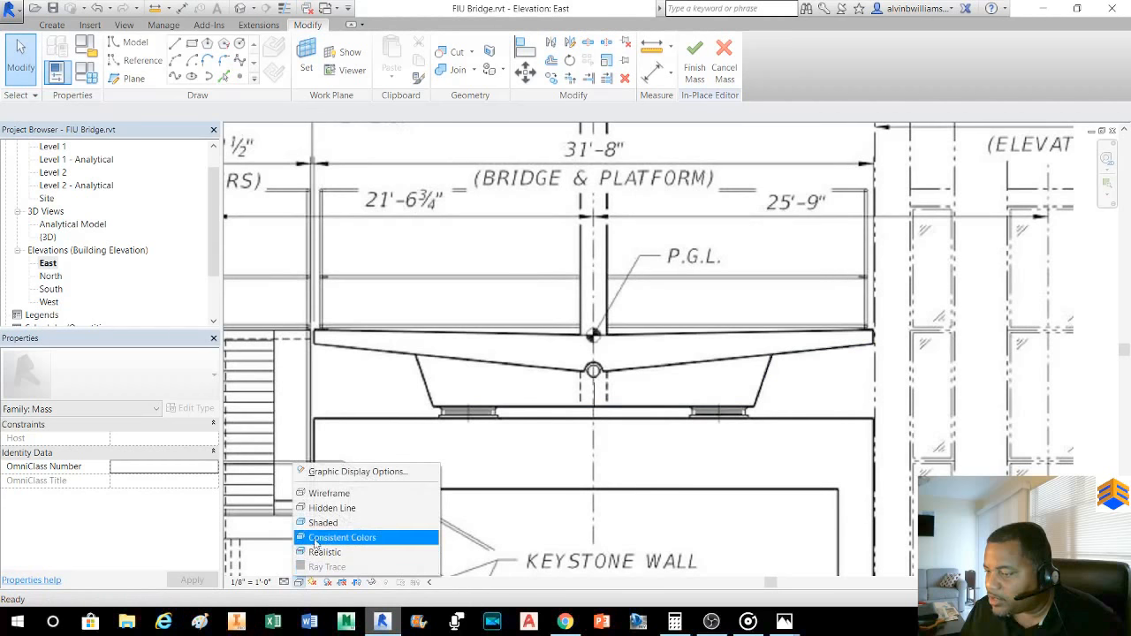
{"action": "left_click", "coordinate": [320, 509]}
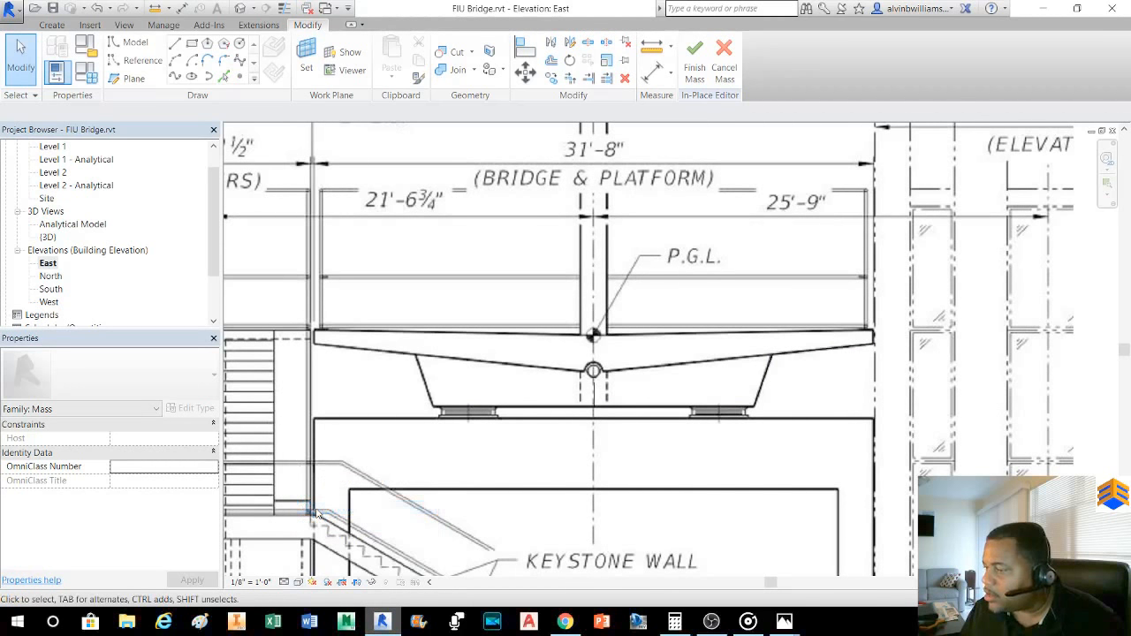
{"action": "left_click", "coordinate": [298, 582]}
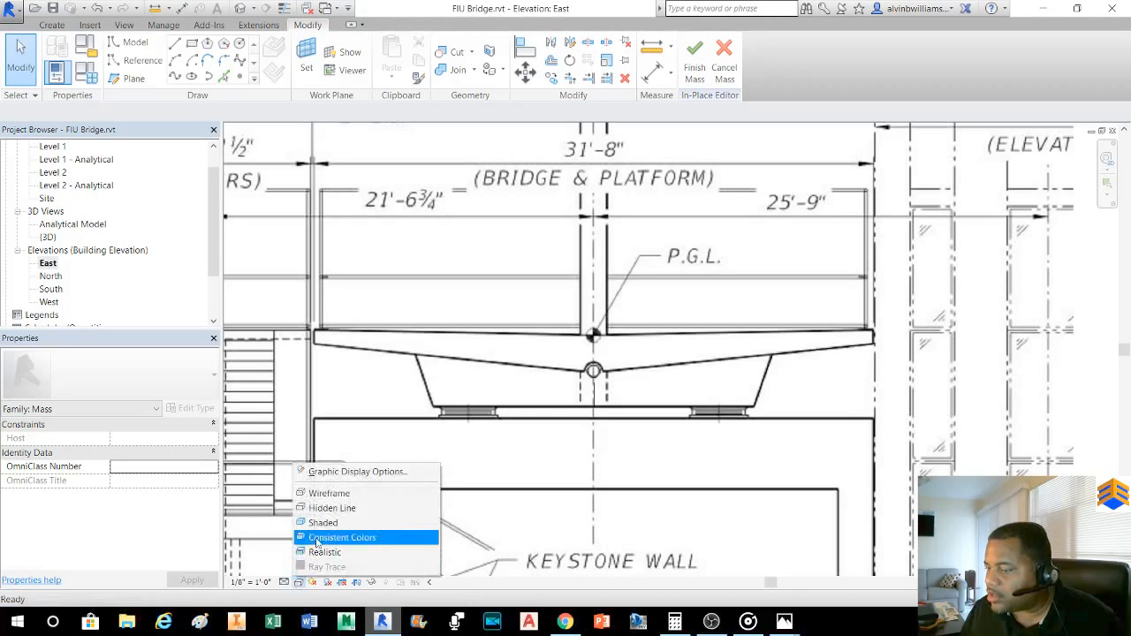
{"action": "left_click", "coordinate": [315, 552]}
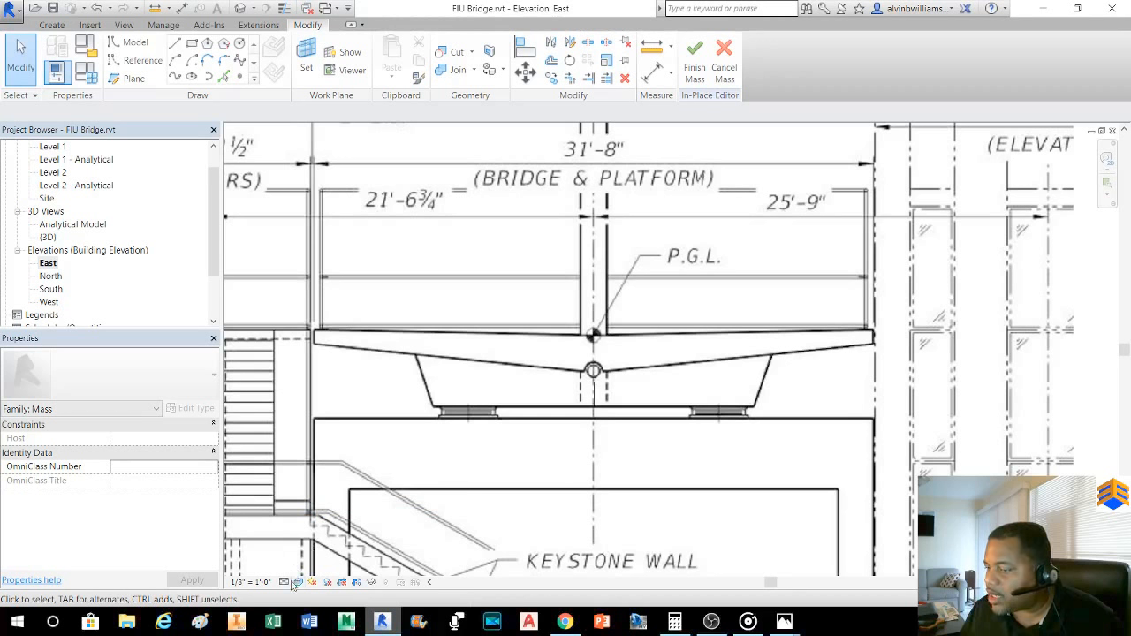
{"action": "left_click", "coordinate": [297, 582]}
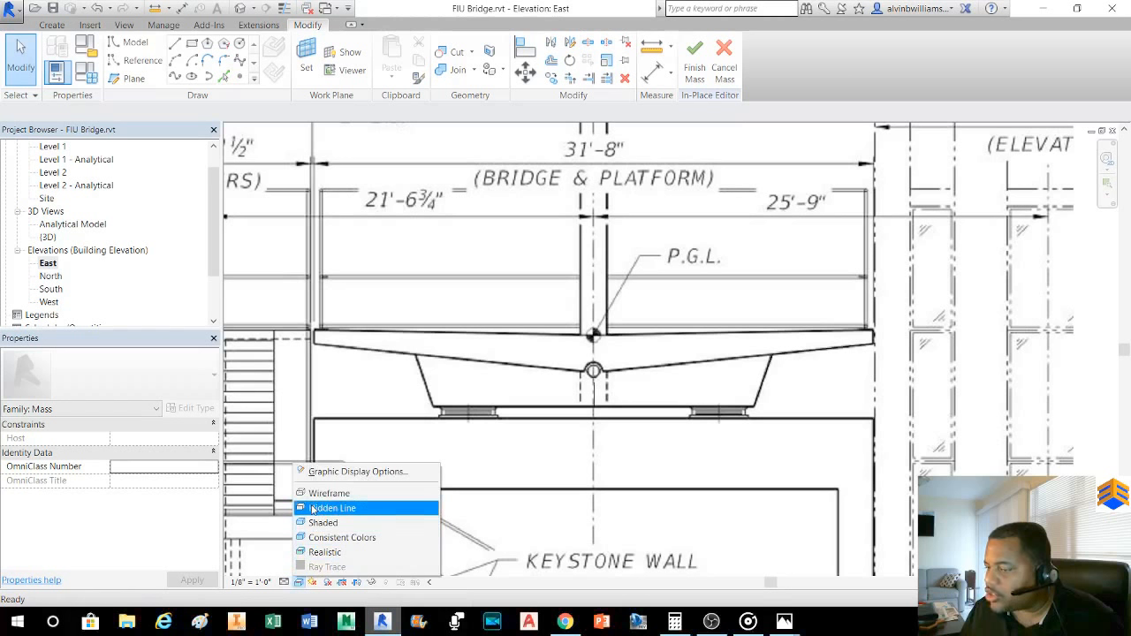
{"action": "left_click", "coordinate": [318, 508]}
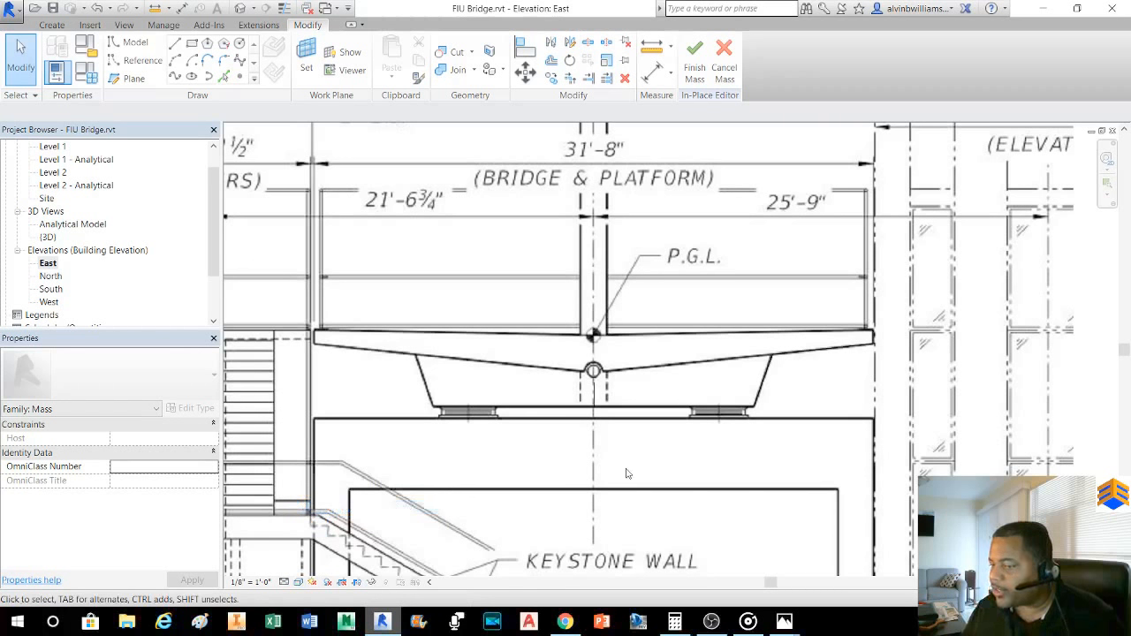
- Select the connected chain of girder and deck lines and inspect how far it spans across the bridge section
{"action": "scroll", "coordinate": [626, 474], "scroll_direction": "down", "scroll_amount": 2}
{"action": "scroll", "coordinate": [698, 477], "scroll_direction": "up", "scroll_amount": 2}
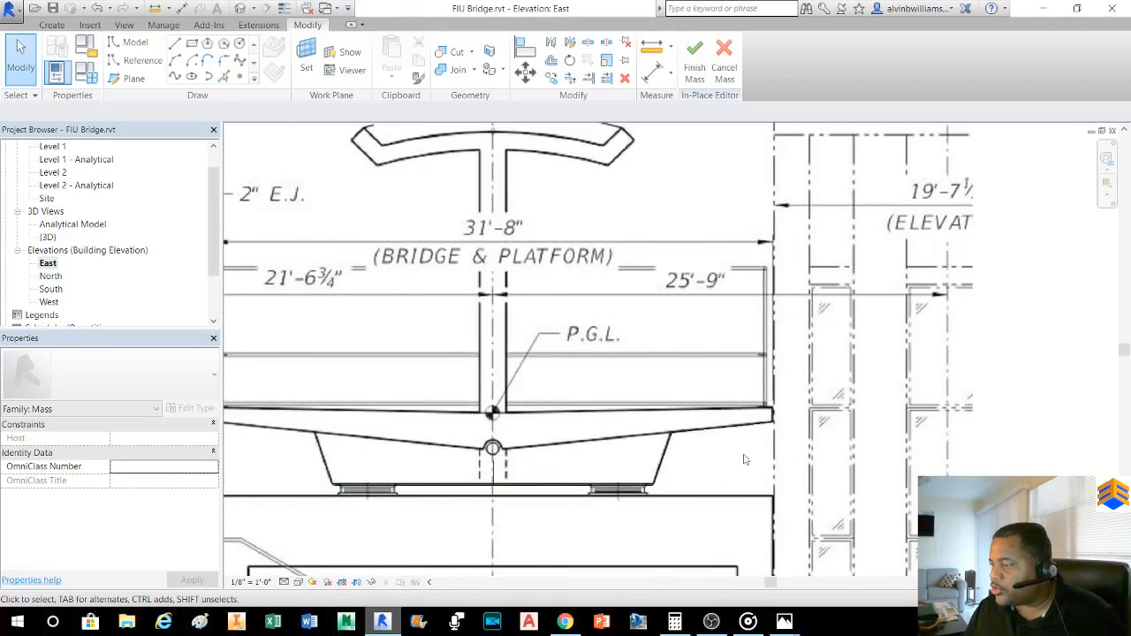
{"action": "scroll", "coordinate": [782, 428], "scroll_direction": "up", "scroll_amount": 3}
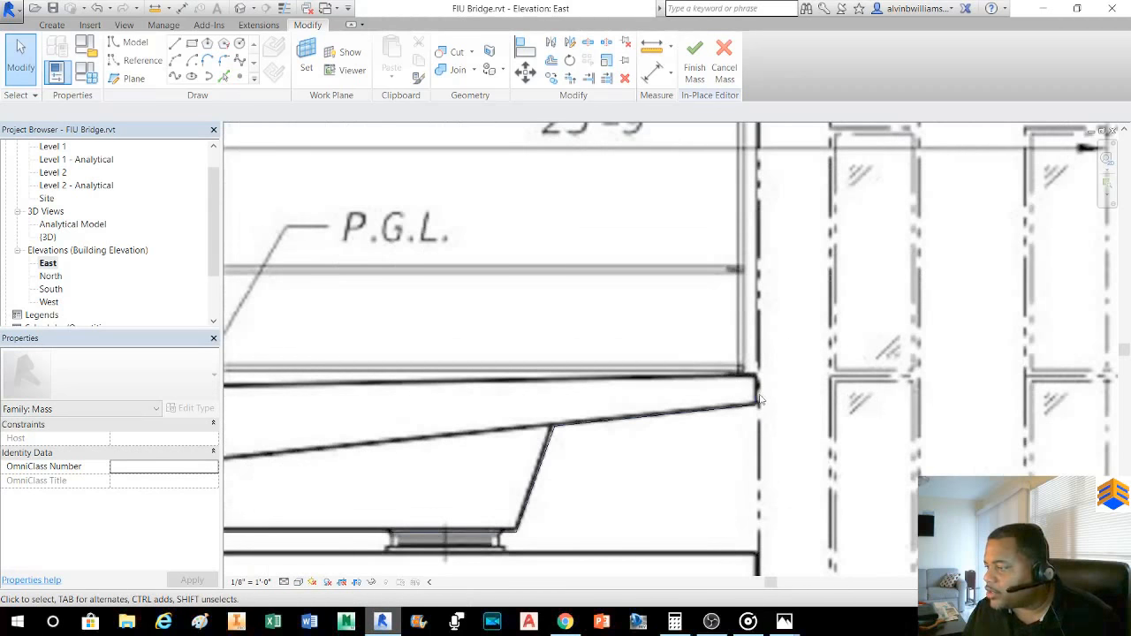
{"action": "key", "text": "Tab"}
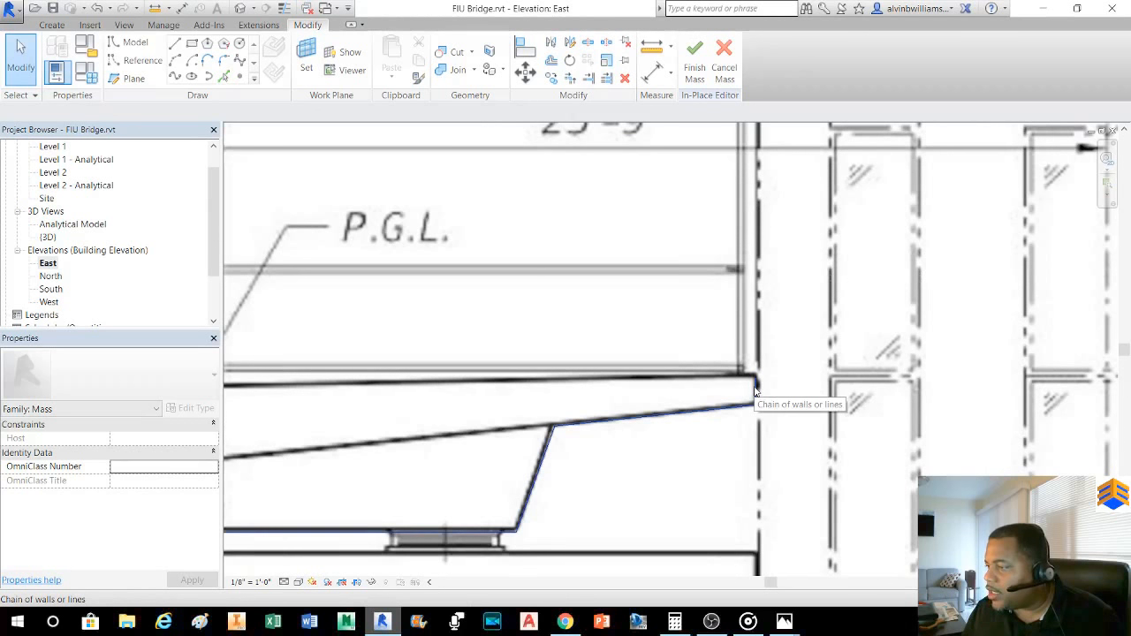
{"action": "left_click", "coordinate": [755, 390]}
{"action": "middle_click_drag", "start_coordinate": [712, 393], "coordinate": [919, 373]}
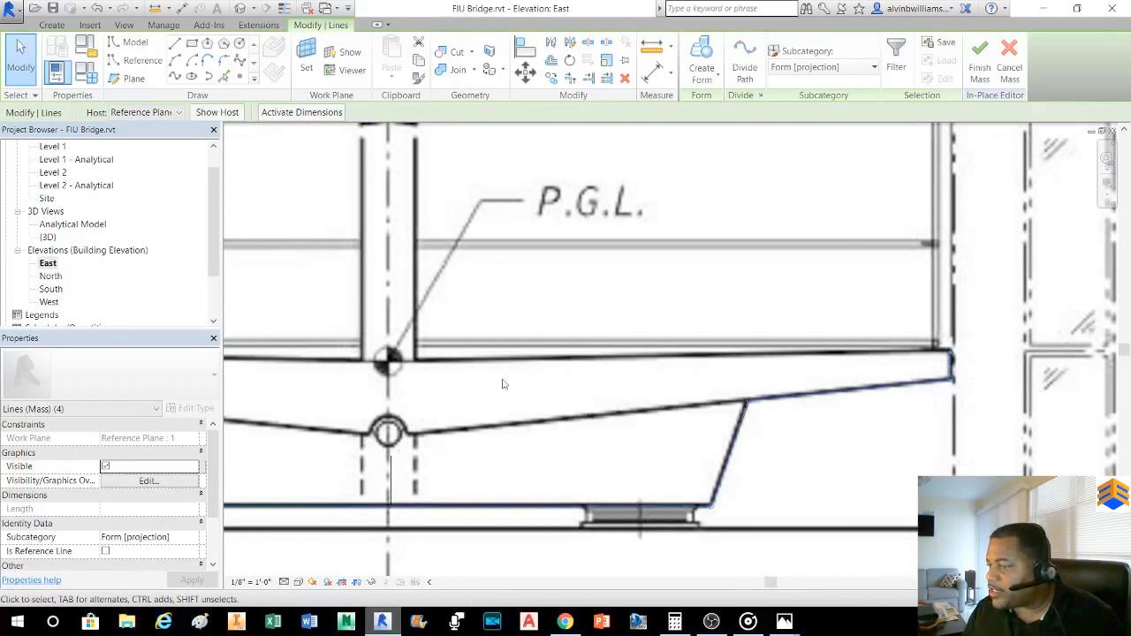
{"action": "middle_click_drag", "start_coordinate": [502, 383], "coordinate": [816, 379]}
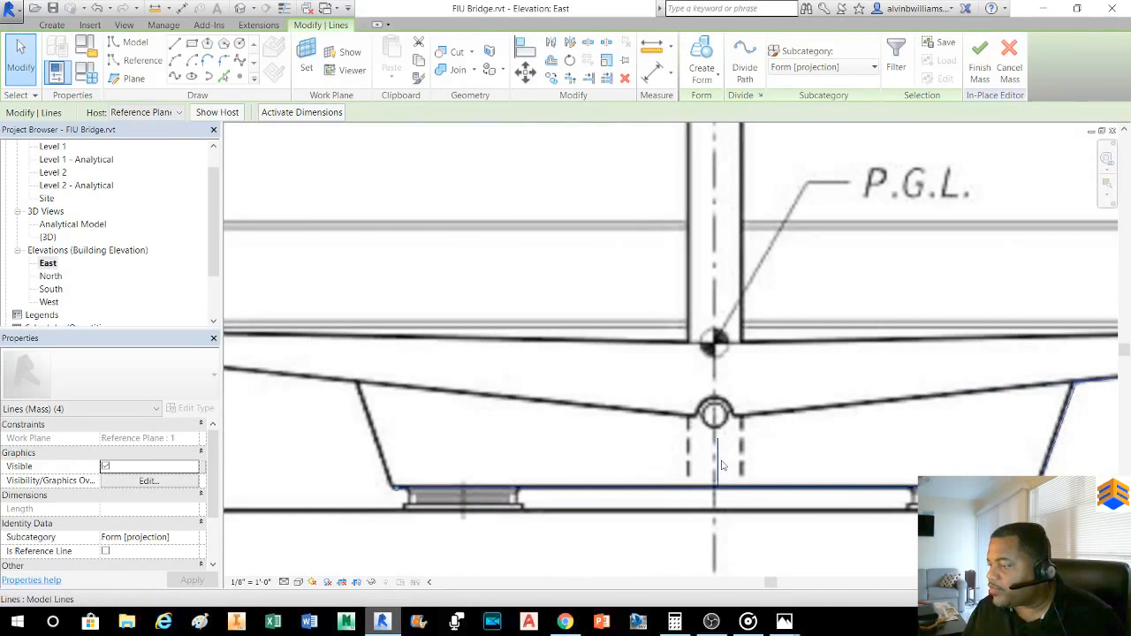
{"action": "scroll", "coordinate": [720, 455], "scroll_direction": "down", "scroll_amount": 3}
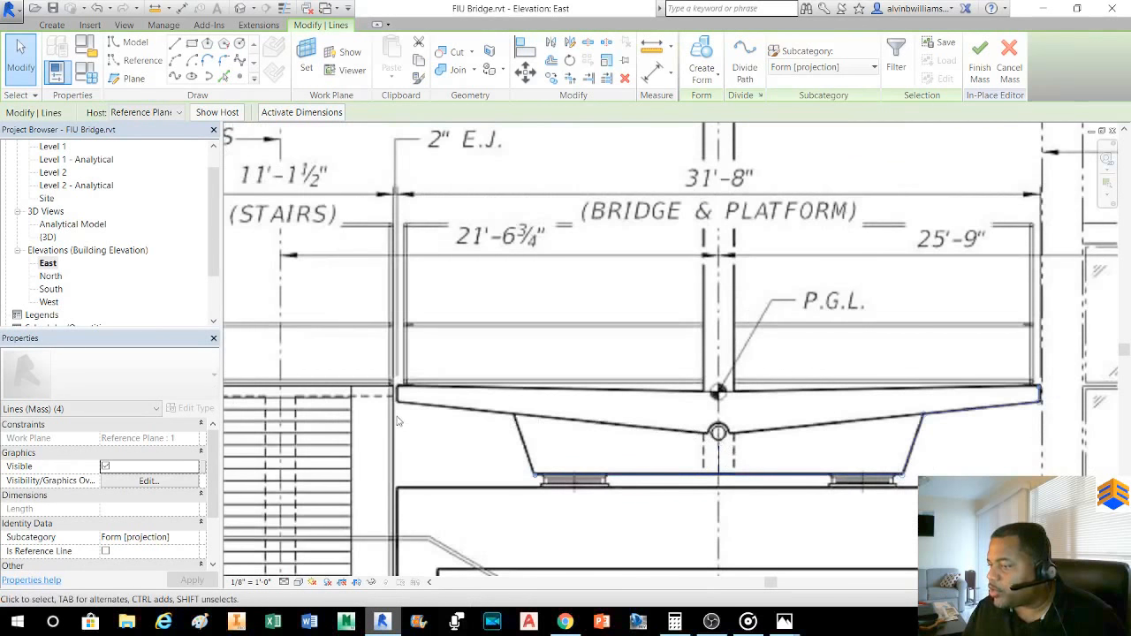
{"action": "middle_click_drag", "start_coordinate": [775, 307], "coordinate": [750, 343]}
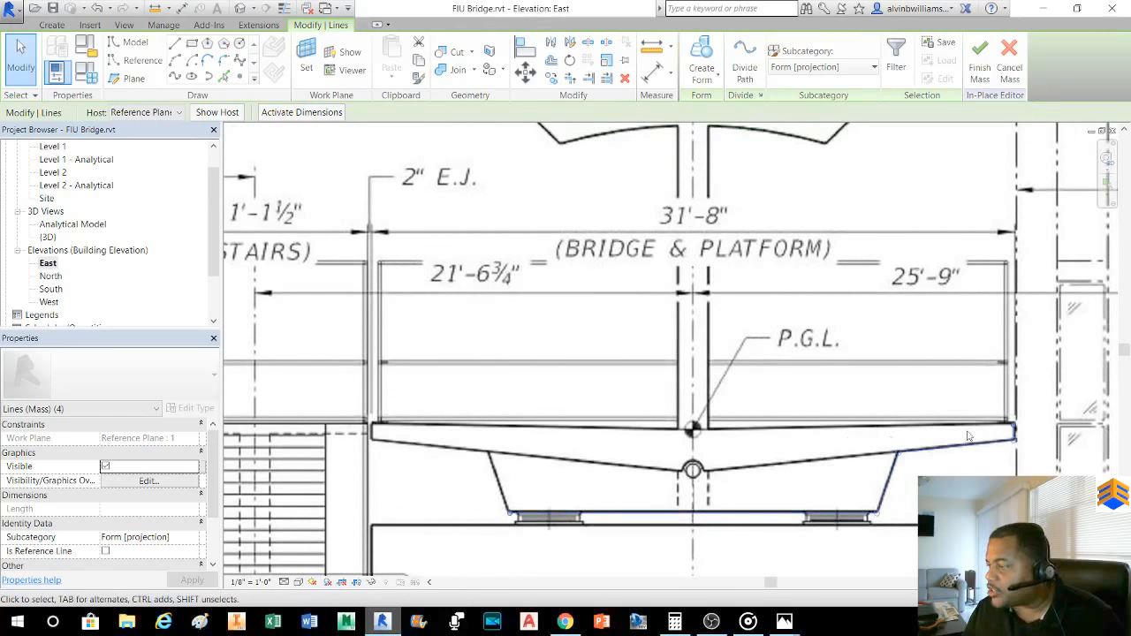
- Examine how the short vertical model line below the circle aligns with the image's bridge centre line and the overall section
{"action": "scroll", "coordinate": [1007, 464], "scroll_direction": "up", "scroll_amount": 2}
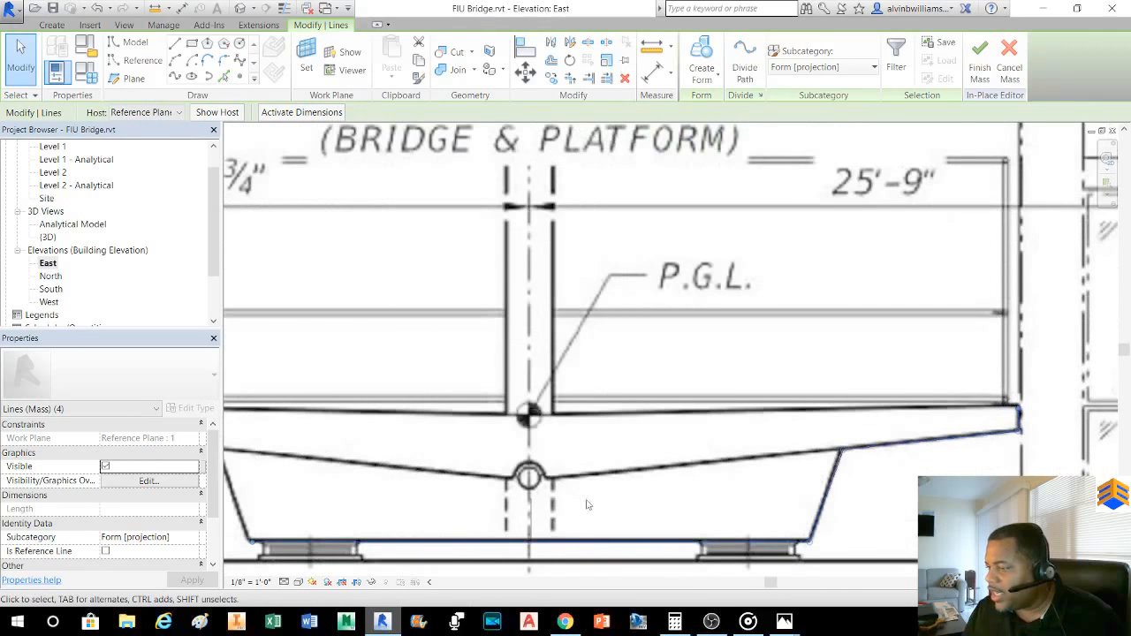
{"action": "scroll", "coordinate": [586, 505], "scroll_direction": "up", "scroll_amount": 6}
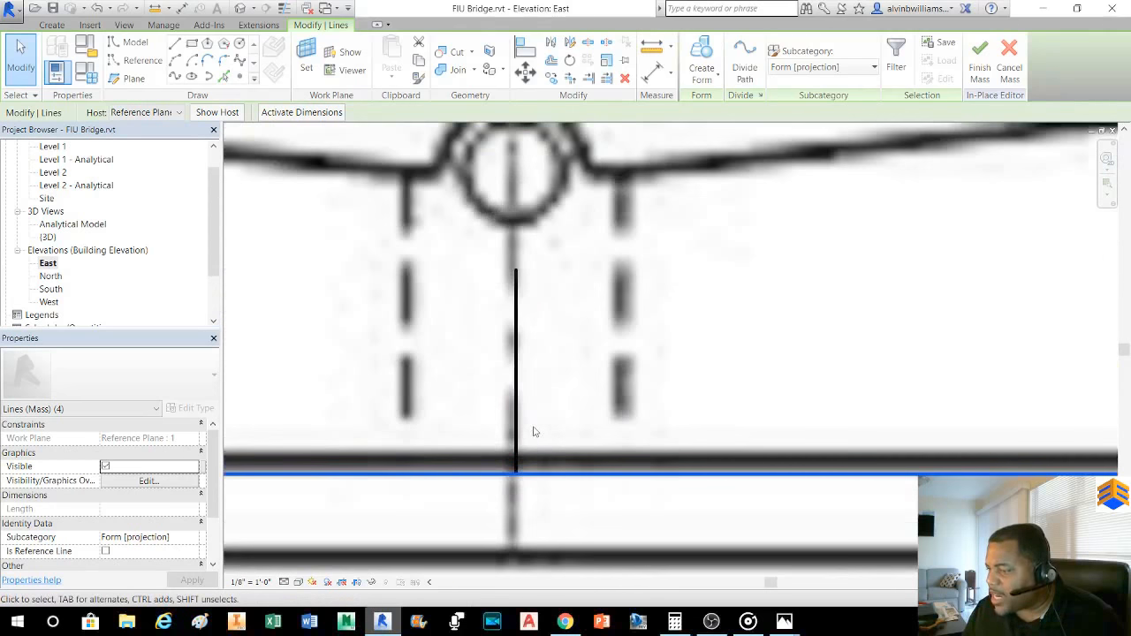
{"action": "scroll", "coordinate": [523, 413], "scroll_direction": "up", "scroll_amount": 2}
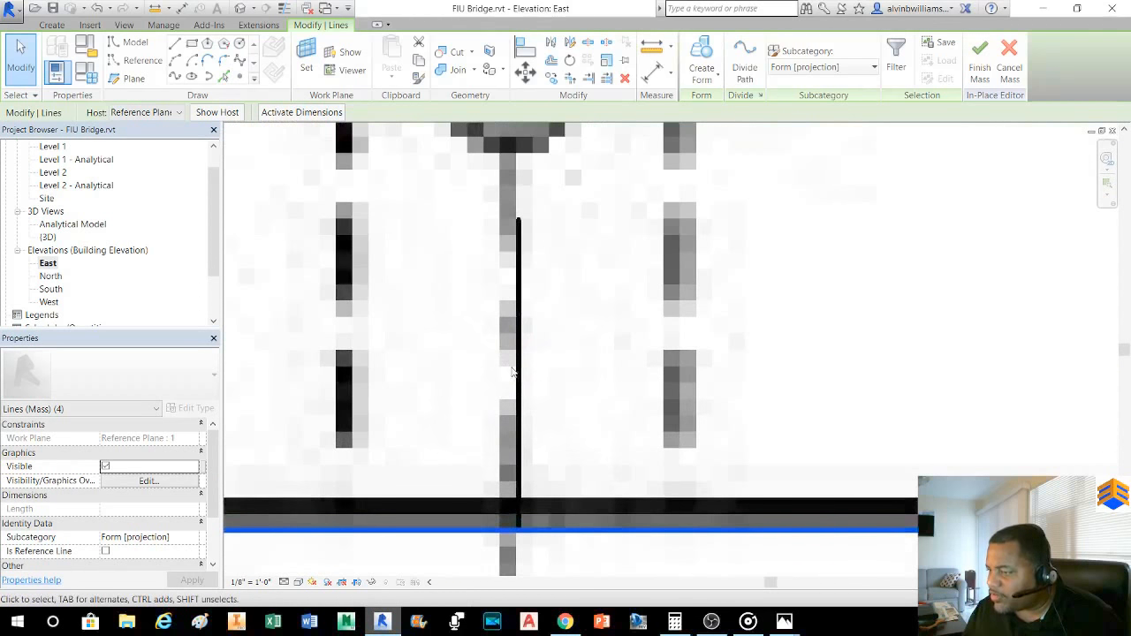
{"action": "scroll", "coordinate": [524, 420], "scroll_direction": "up", "scroll_amount": 1}
{"action": "scroll", "coordinate": [526, 444], "scroll_direction": "down", "scroll_amount": 2}
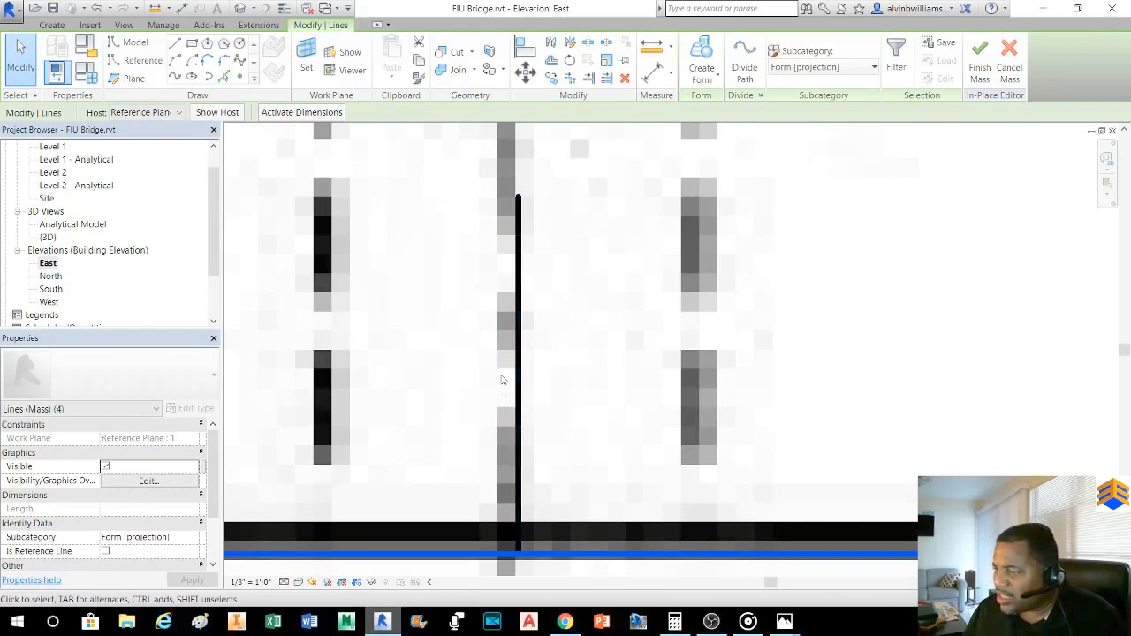
{"action": "scroll", "coordinate": [555, 363], "scroll_direction": "down", "scroll_amount": 3}
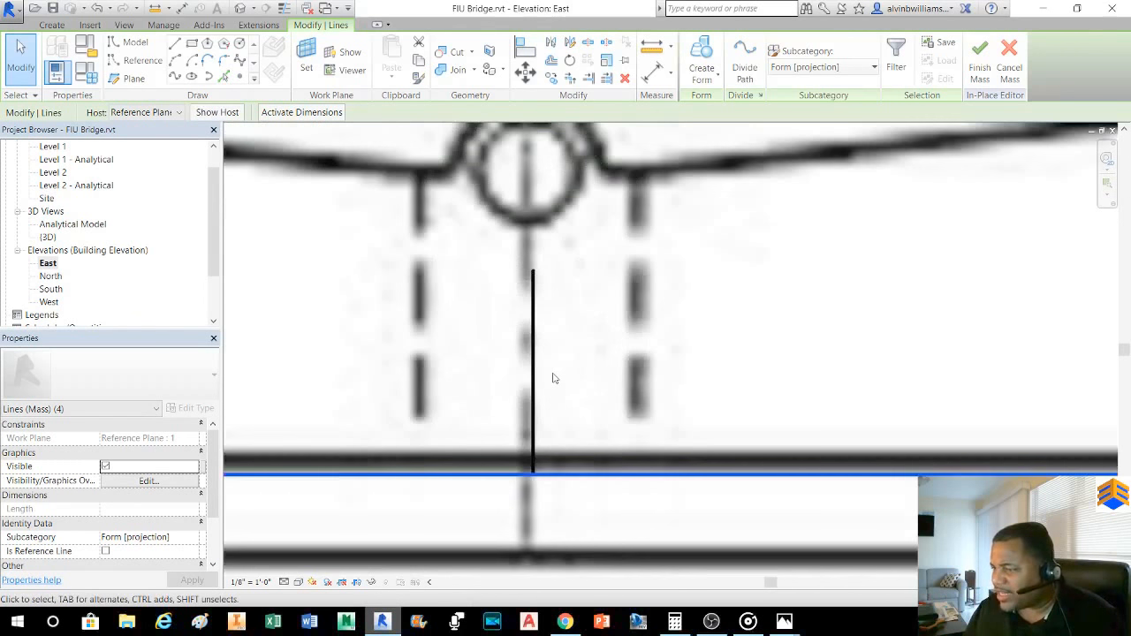
{"action": "scroll", "coordinate": [552, 379], "scroll_direction": "down", "scroll_amount": 2}
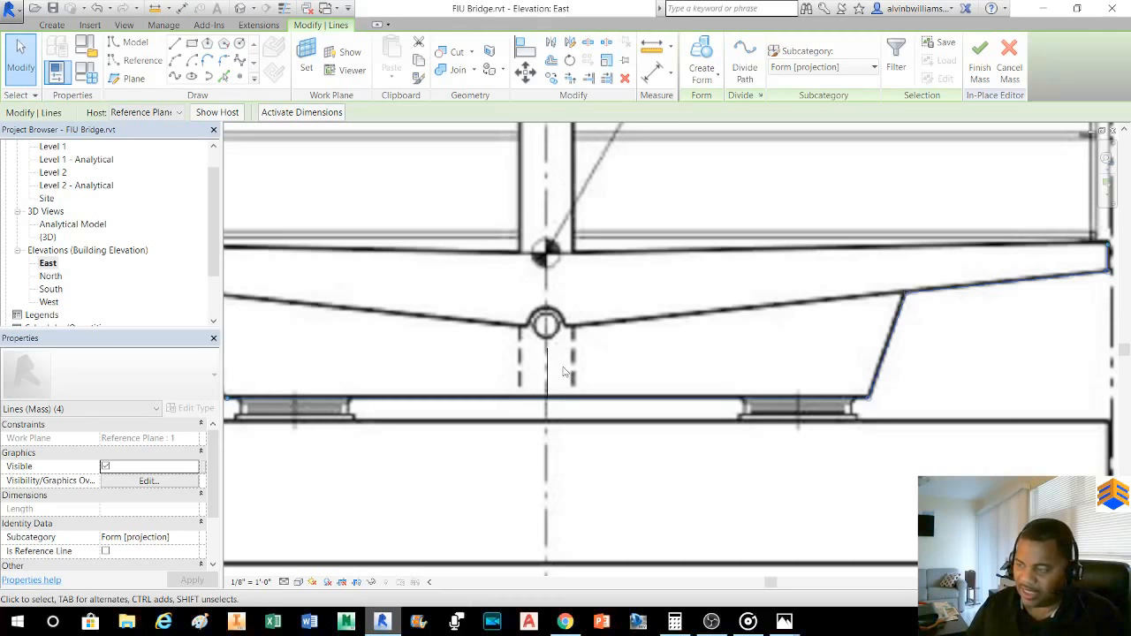
{"action": "scroll", "coordinate": [564, 373], "scroll_direction": "down", "scroll_amount": 2}
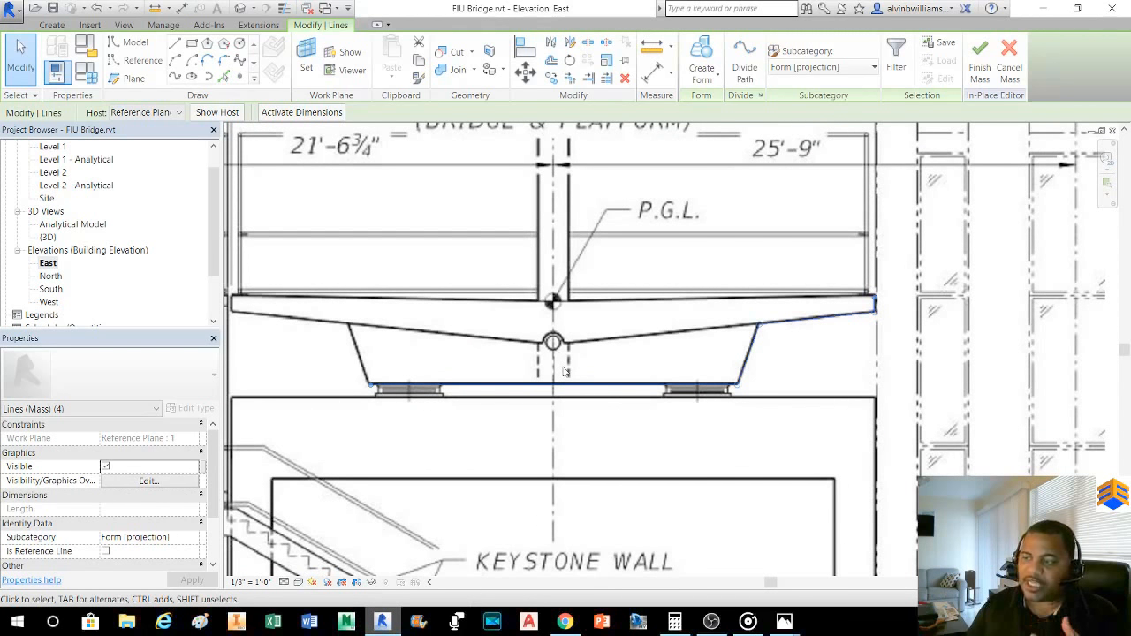
{"action": "scroll", "coordinate": [563, 371], "scroll_direction": "down", "scroll_amount": 1}
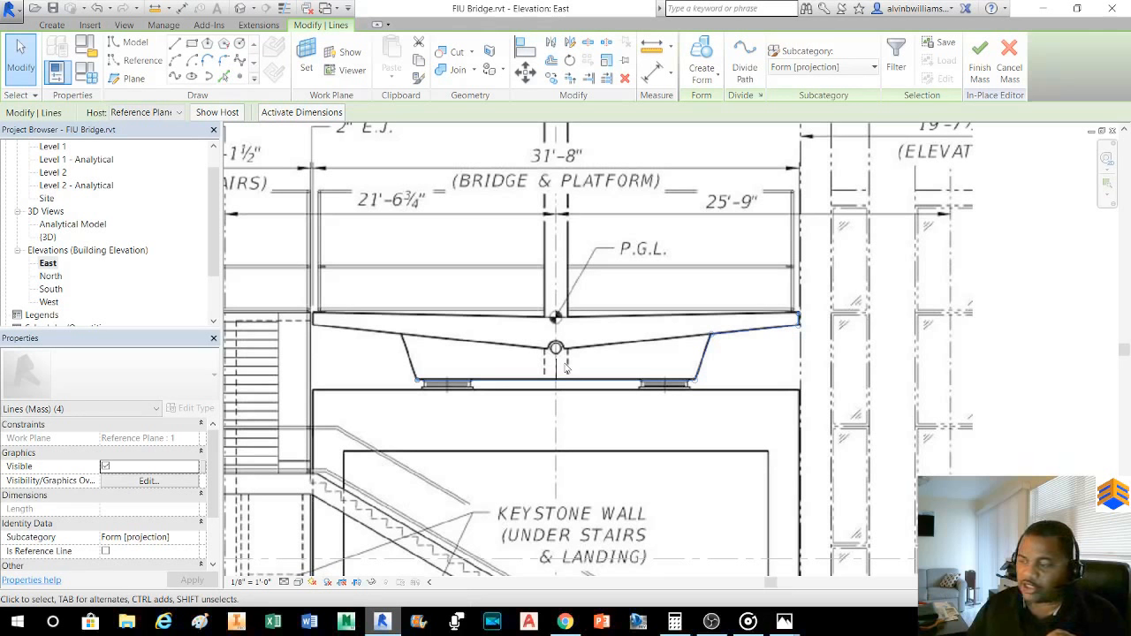
{"action": "scroll", "coordinate": [566, 366], "scroll_direction": "down", "scroll_amount": 2}
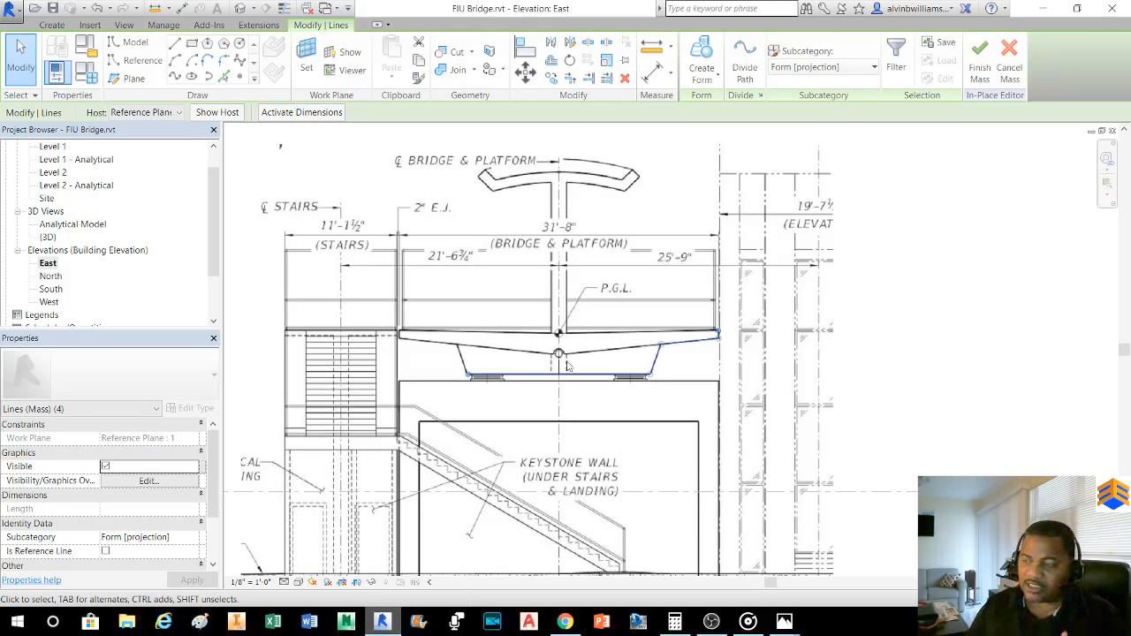
{"action": "scroll", "coordinate": [568, 365], "scroll_direction": "down", "scroll_amount": 1}
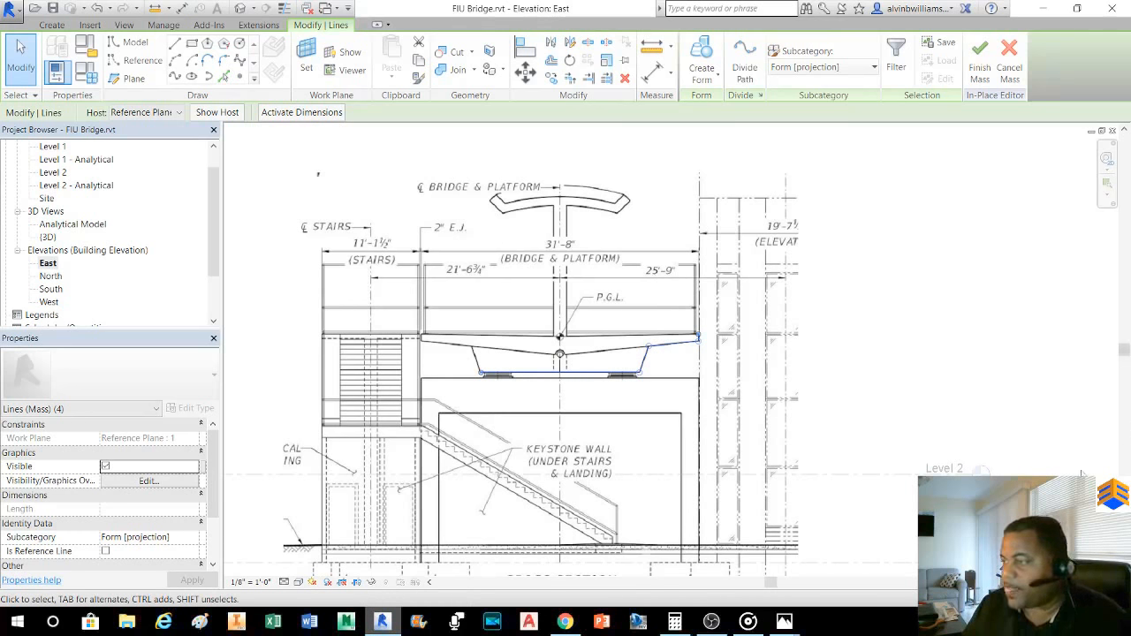
{"action": "scroll", "coordinate": [667, 376], "scroll_direction": "up", "scroll_amount": 2}
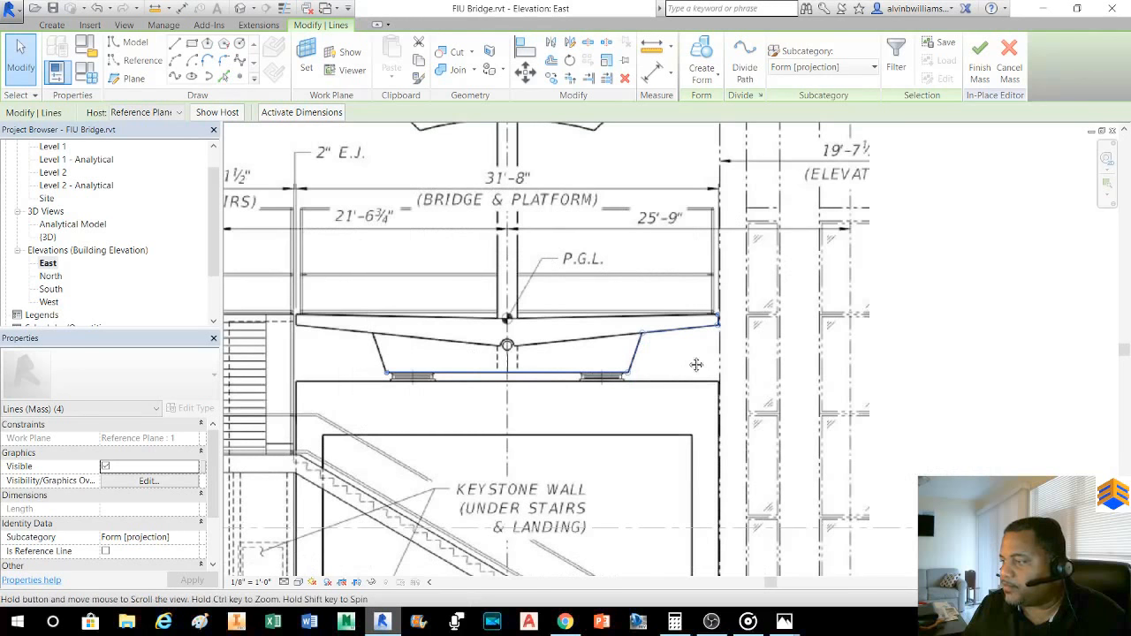
{"action": "middle_click_drag", "start_coordinate": [697, 363], "coordinate": [758, 384]}
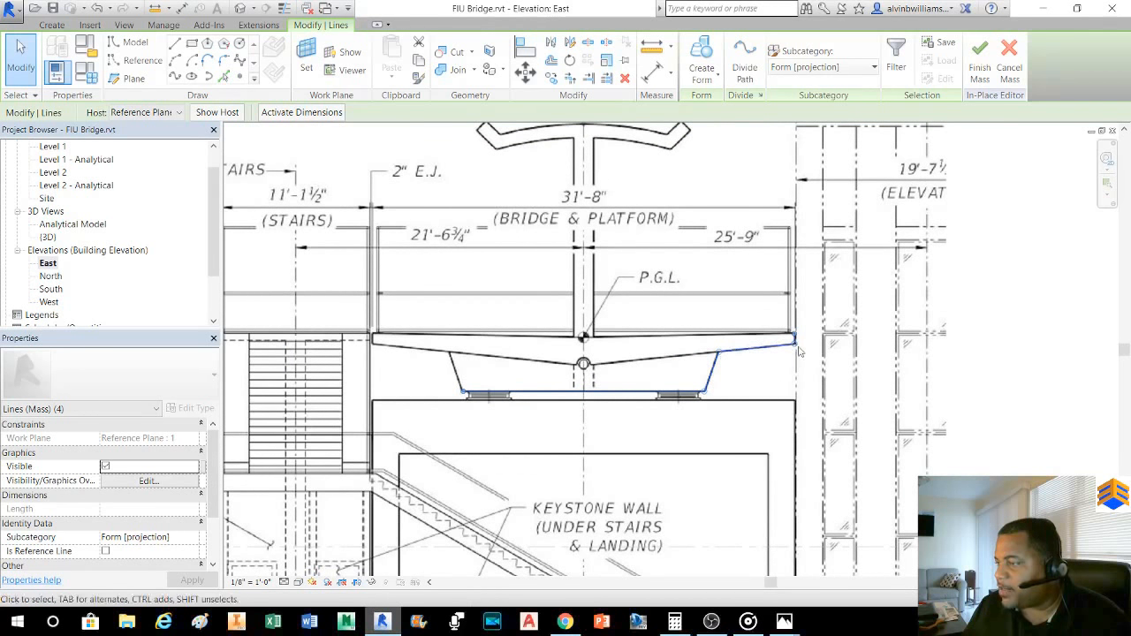
- Mirror the short vertical model line at the outer deck edge about the bridge centre line to the opposite deck edge
{"action": "scroll", "coordinate": [798, 348], "scroll_direction": "up", "scroll_amount": 4}
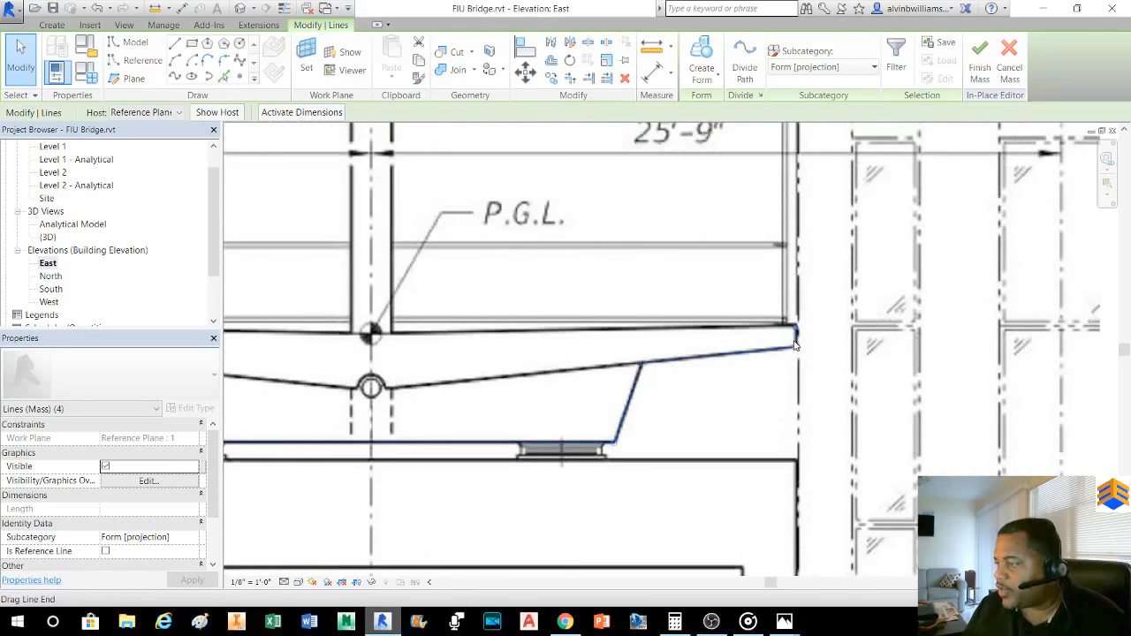
{"action": "left_click", "coordinate": [795, 334]}
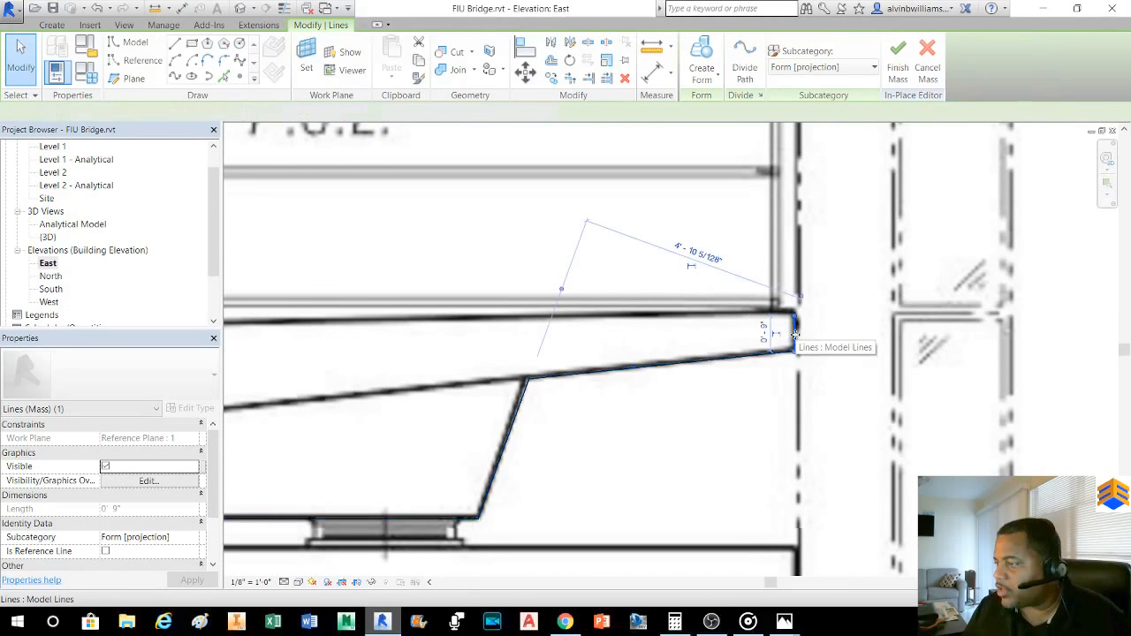
{"action": "scroll", "coordinate": [831, 367], "scroll_direction": "down", "scroll_amount": 1}
{"action": "scroll", "coordinate": [830, 367], "scroll_direction": "down", "scroll_amount": 4}
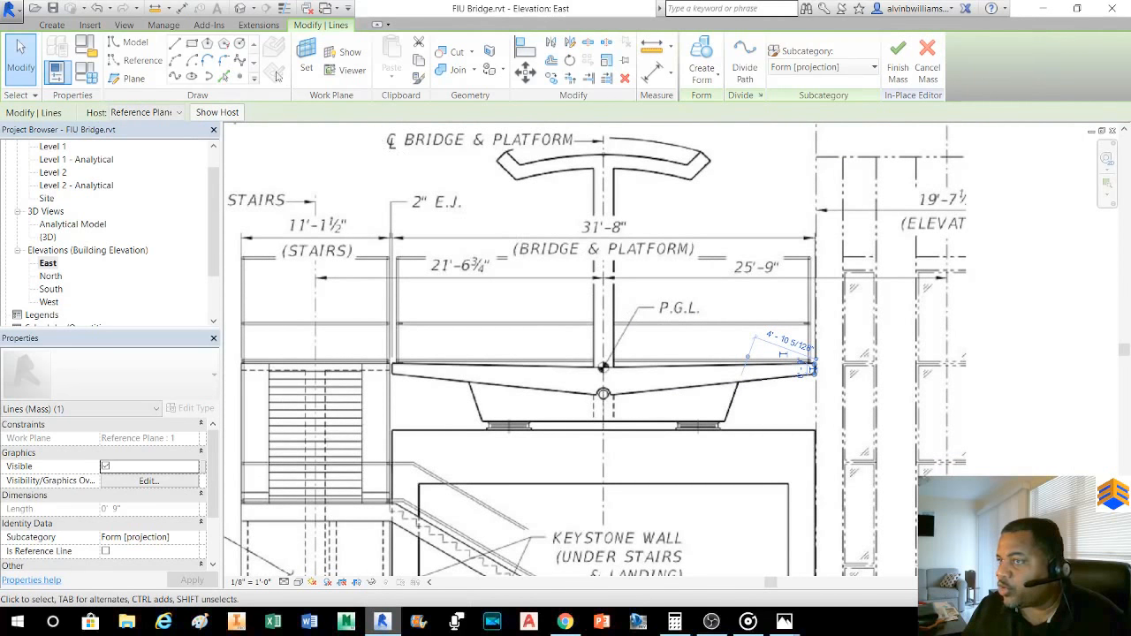
{"action": "left_click", "coordinate": [552, 44]}
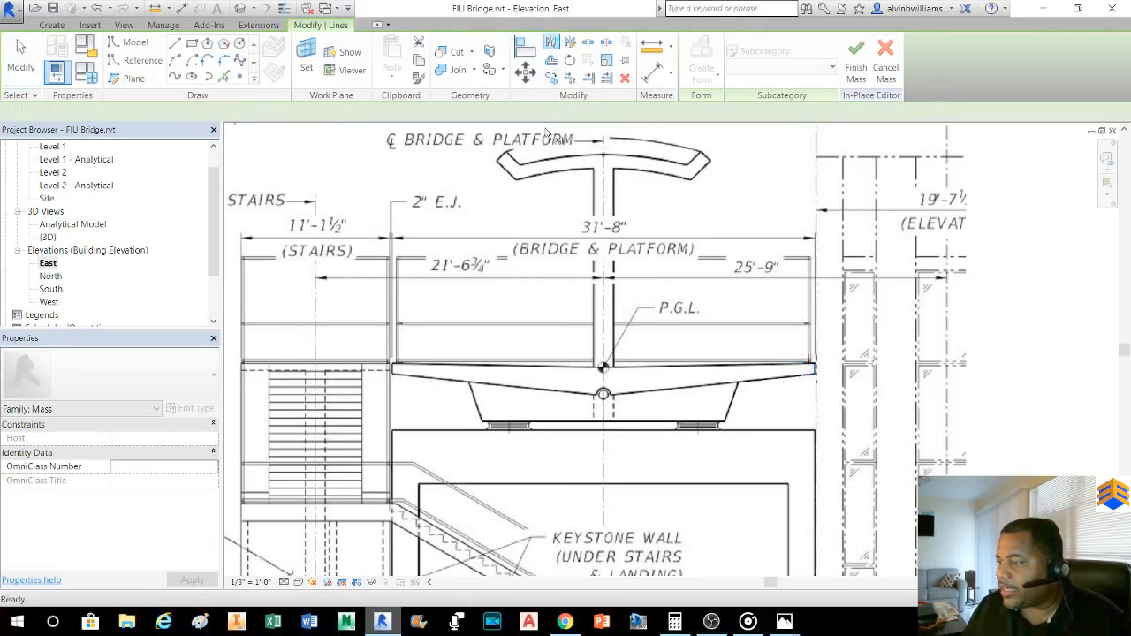
{"action": "left_click", "coordinate": [603, 406]}
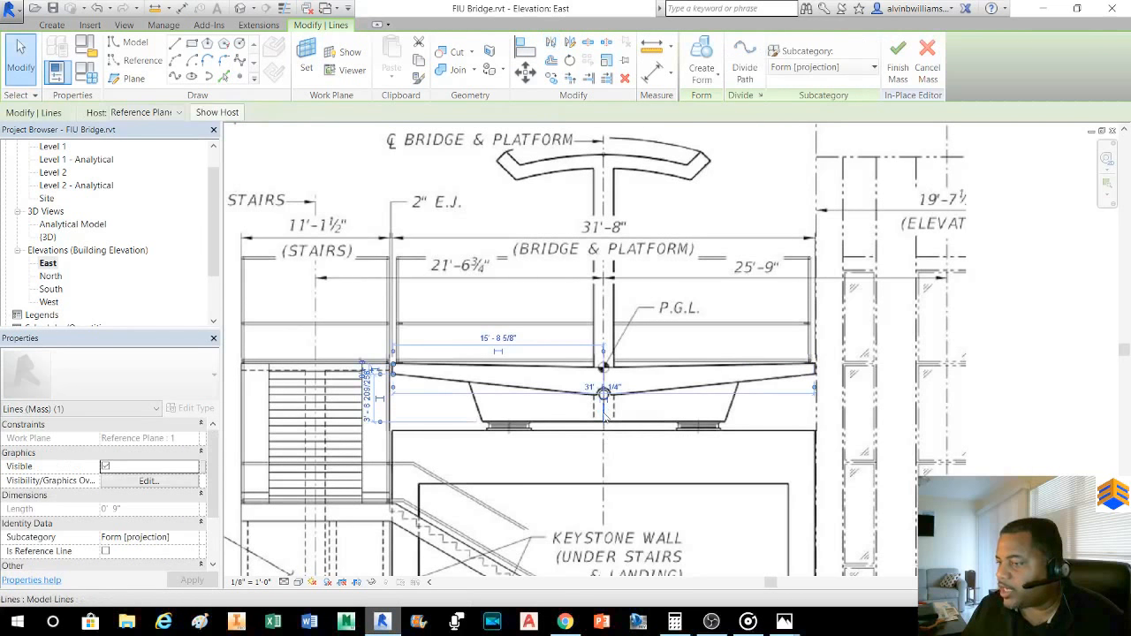
{"action": "scroll", "coordinate": [396, 378], "scroll_direction": "up", "scroll_amount": 3}
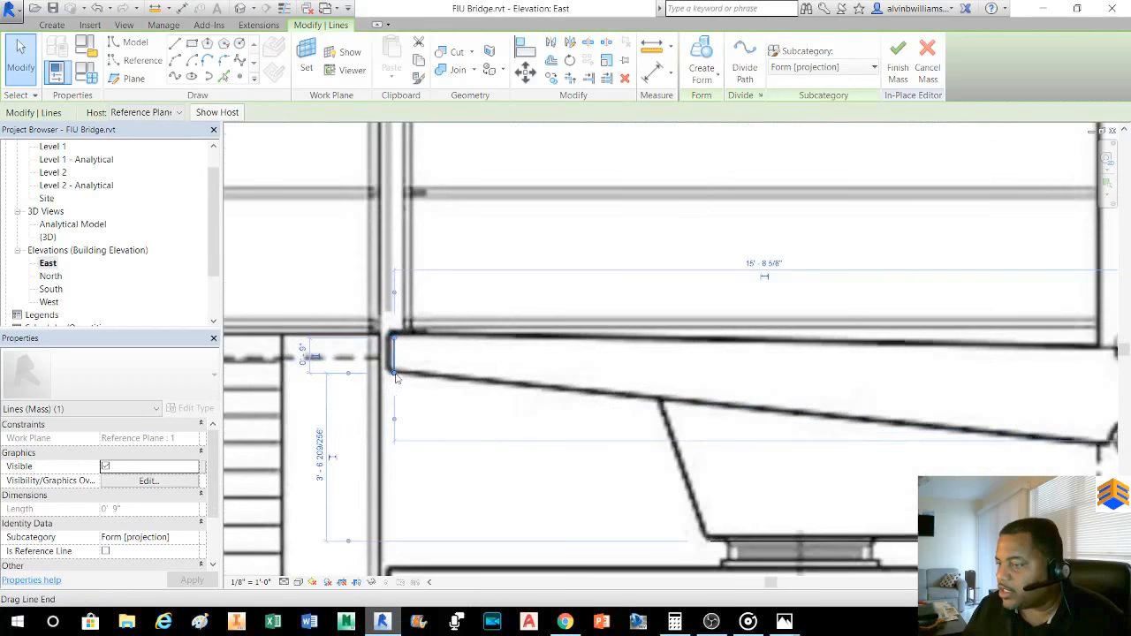
{"action": "scroll", "coordinate": [396, 378], "scroll_direction": "down", "scroll_amount": 5}
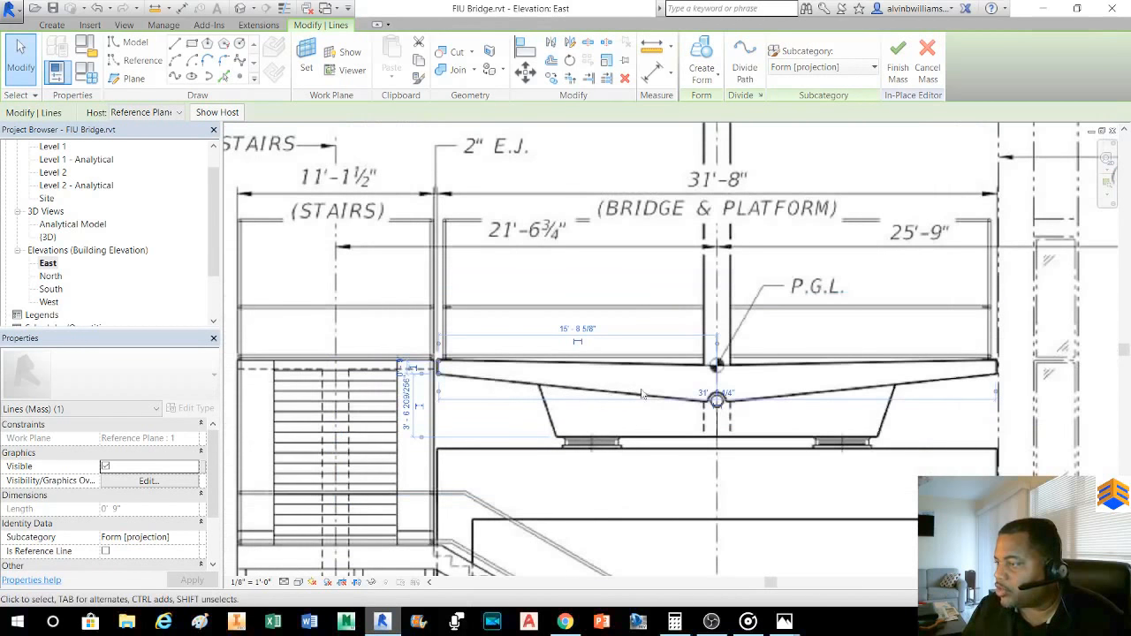
{"action": "middle_click_drag", "start_coordinate": [643, 395], "coordinate": [534, 403]}
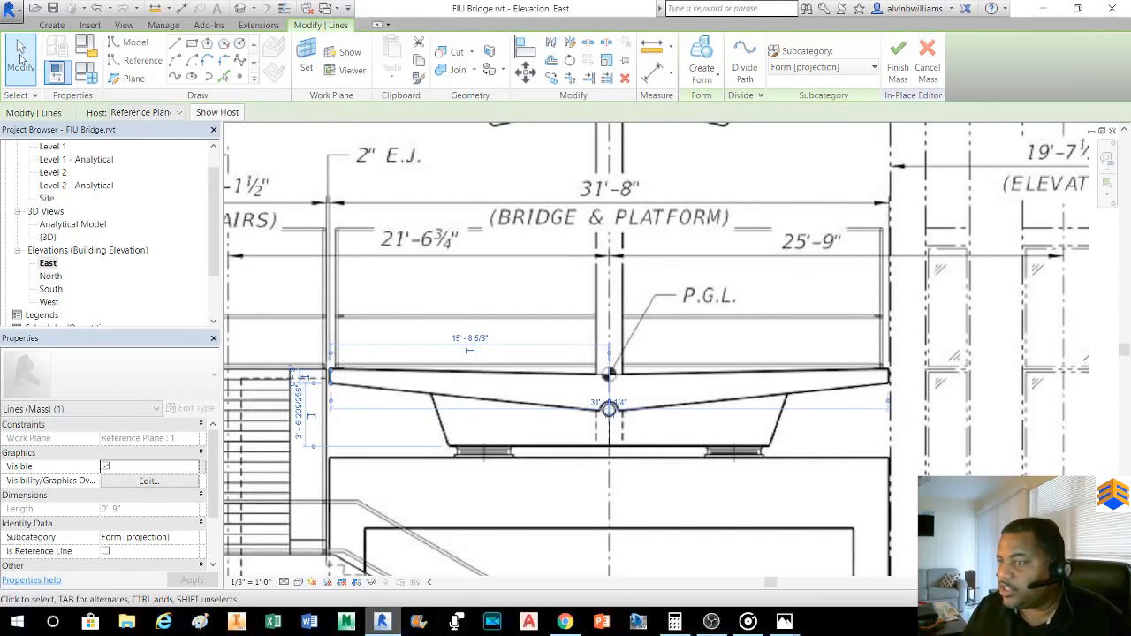
{"action": "left_click", "coordinate": [21, 59]}
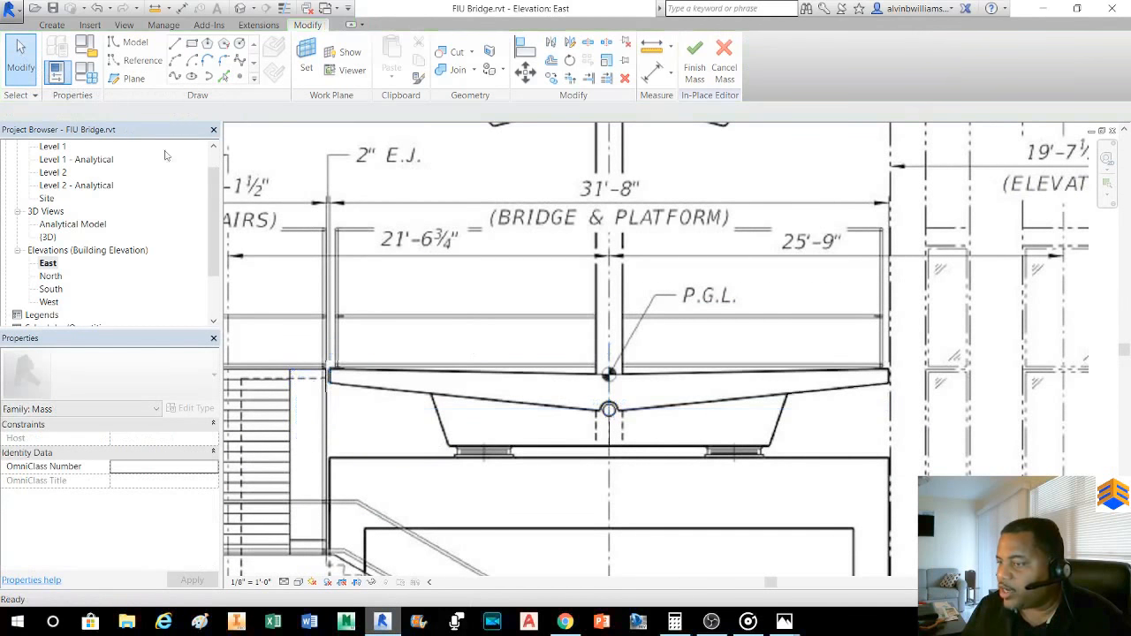
- Measure the overall deck width by moving the mirrored edge line's temporary dimension witness line to the opposite deck edge, and compare it with the image
{"action": "left_click", "coordinate": [329, 376]}
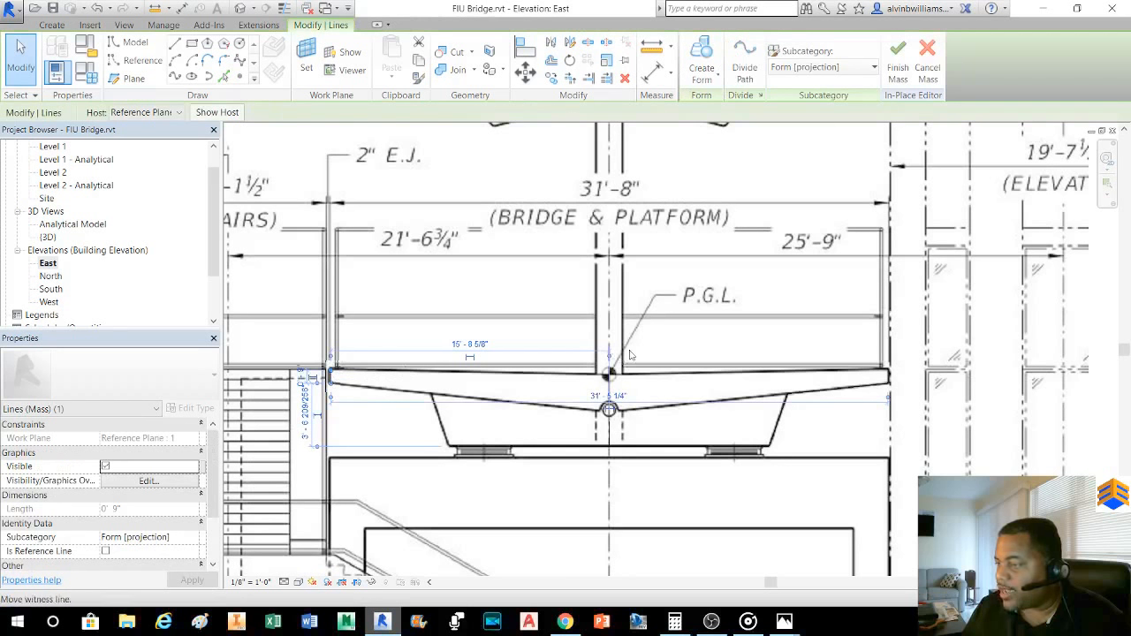
{"action": "left_click_drag", "start_coordinate": [842, 367], "coordinate": [888, 377]}
{"action": "key", "text": "Tab"}
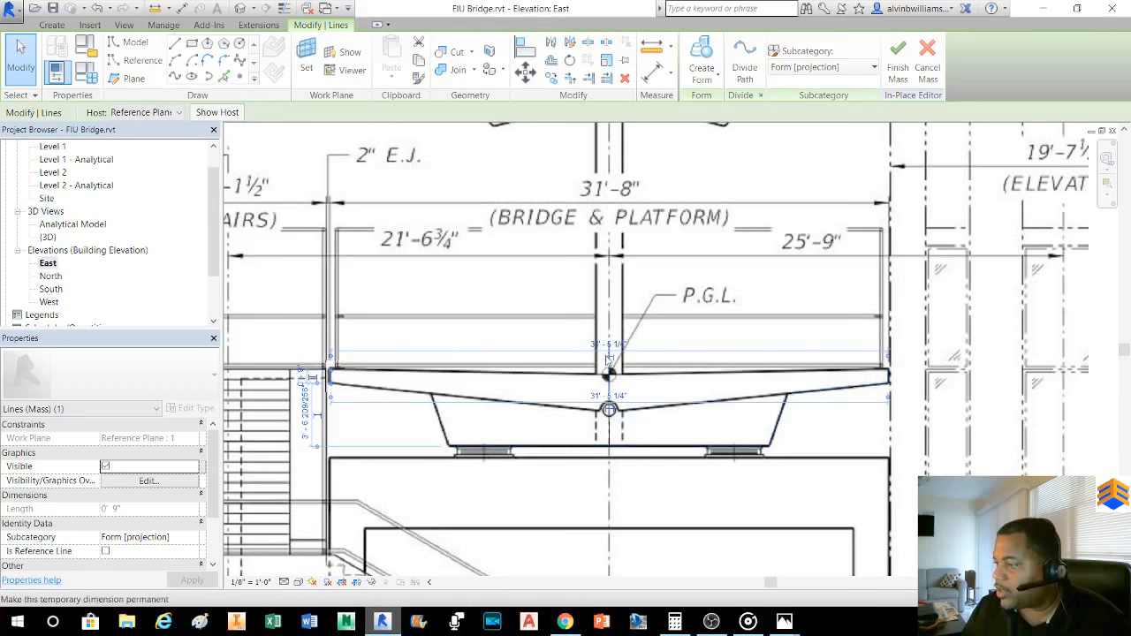
{"action": "scroll", "coordinate": [608, 352], "scroll_direction": "up", "scroll_amount": 2}
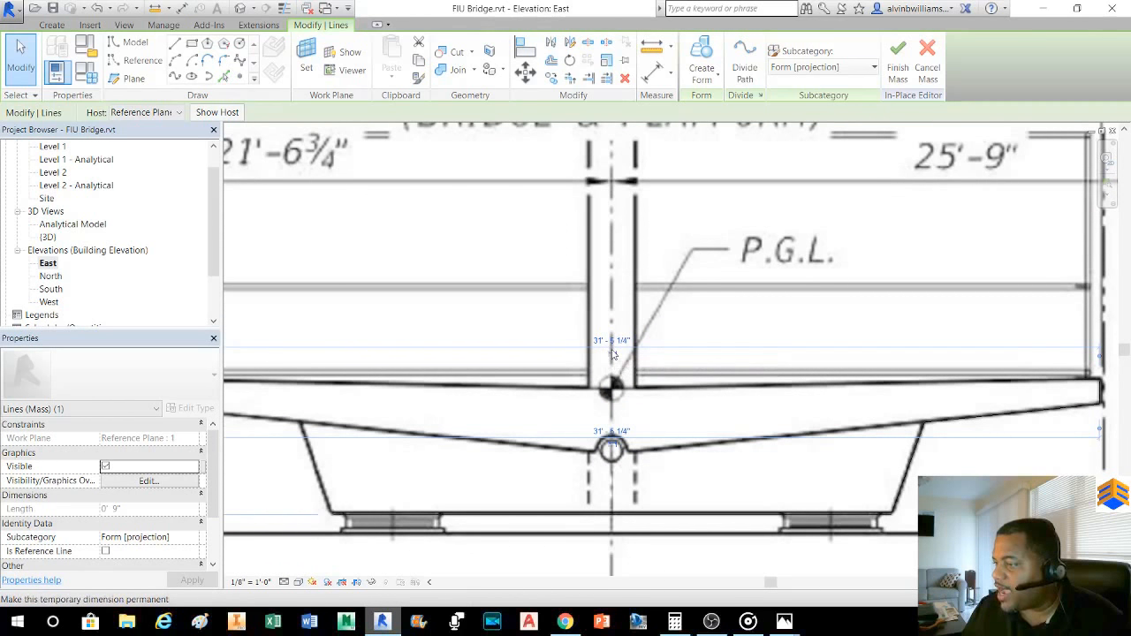
{"action": "scroll", "coordinate": [613, 355], "scroll_direction": "down", "scroll_amount": 2}
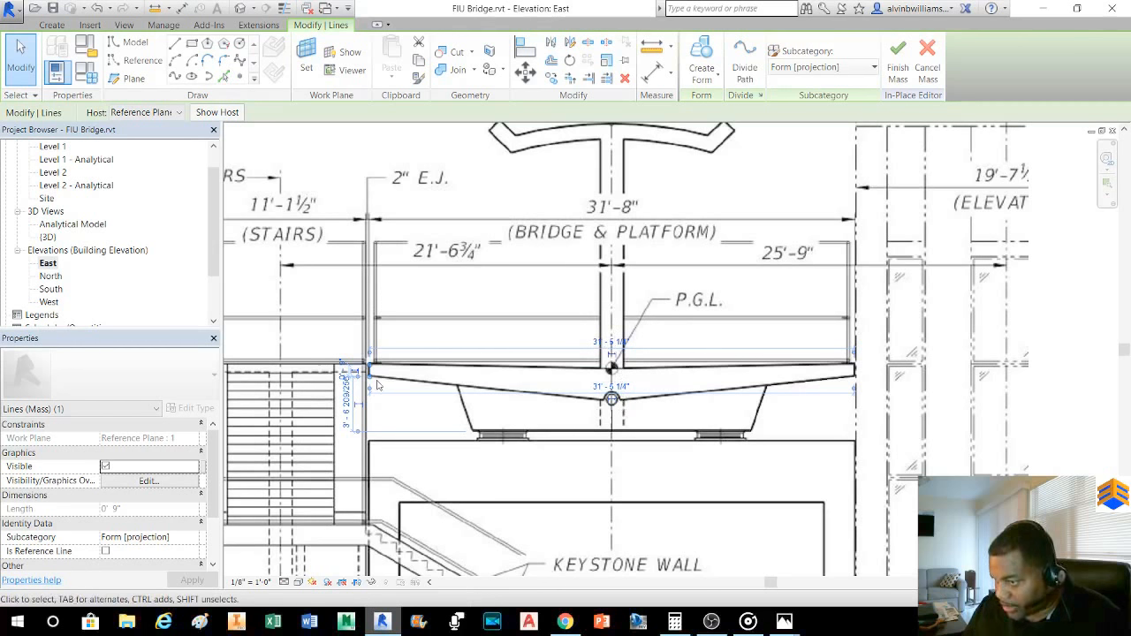
{"action": "scroll", "coordinate": [396, 374], "scroll_direction": "up", "scroll_amount": 3}
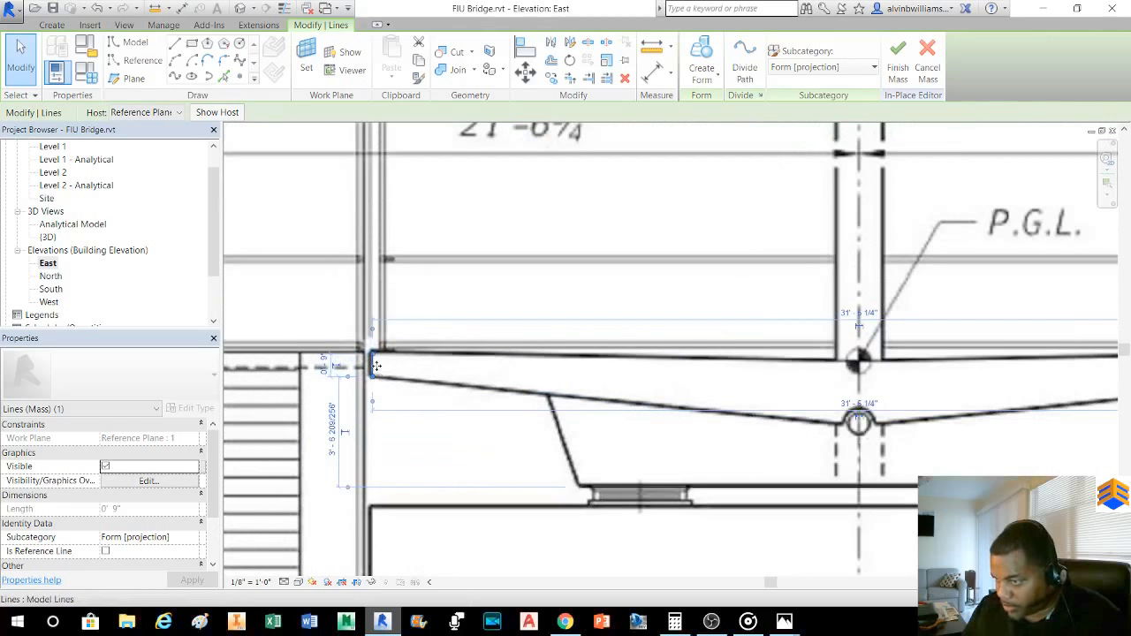
{"action": "scroll", "coordinate": [568, 328], "scroll_direction": "down", "scroll_amount": 3}
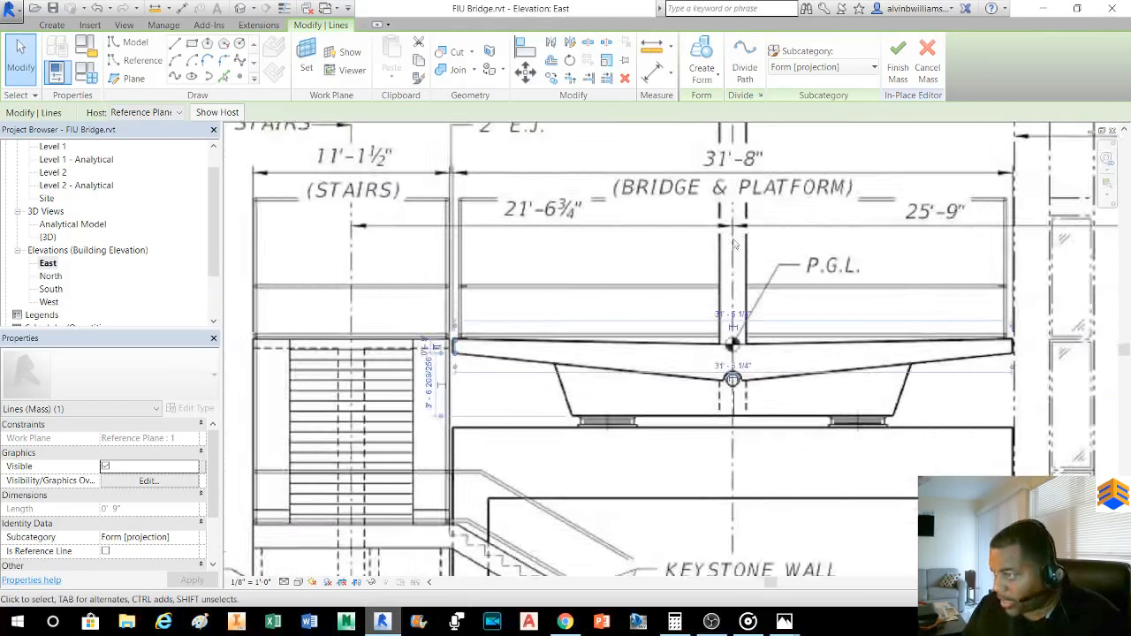
{"action": "scroll", "coordinate": [732, 241], "scroll_direction": "down", "scroll_amount": 1}
{"action": "middle_click_drag", "start_coordinate": [729, 253], "coordinate": [719, 286]}
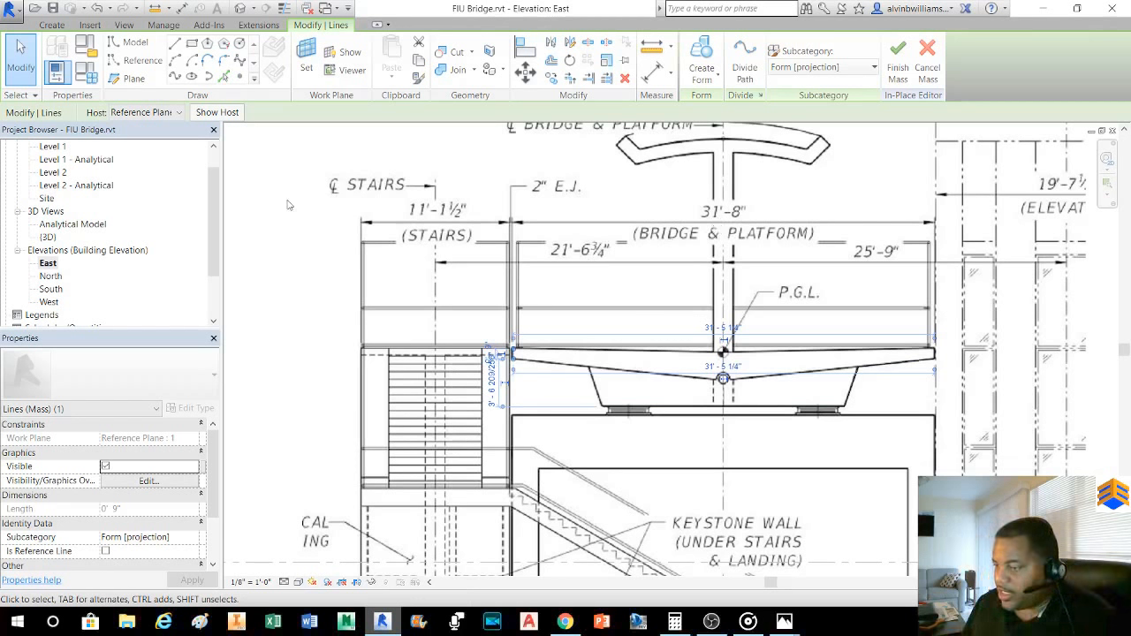
- Switch to Calculator and convert the image's 31'-8" bridge width to inches as 31 × 12 + 8, keeping the section drawing in view
{"action": "left_click", "coordinate": [682, 624]}
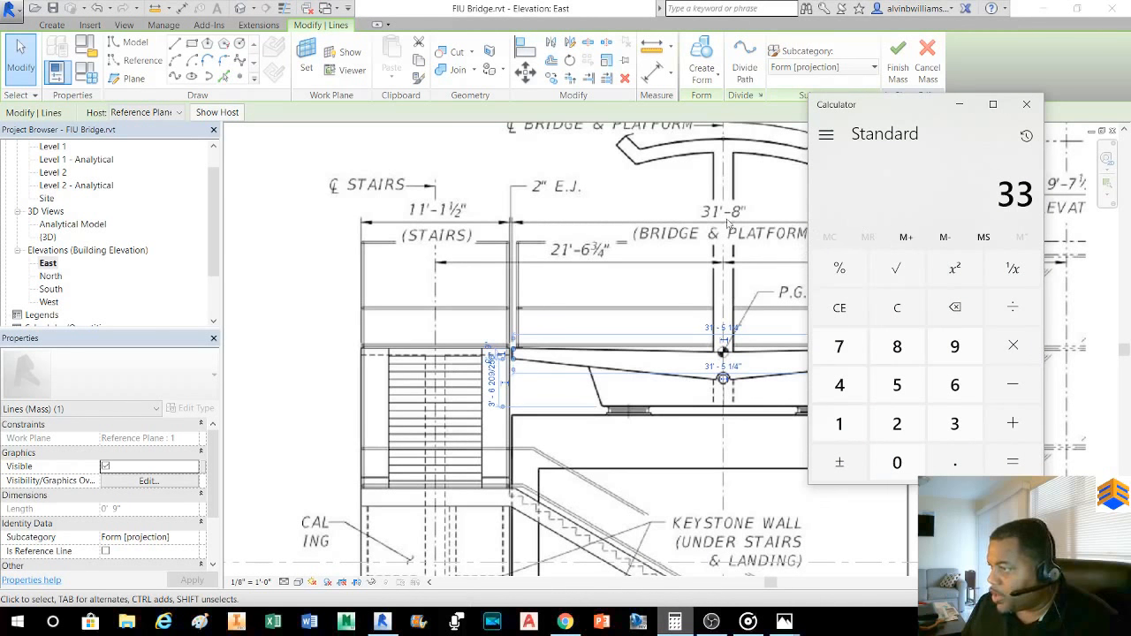
{"action": "left_click", "coordinate": [959, 436]}
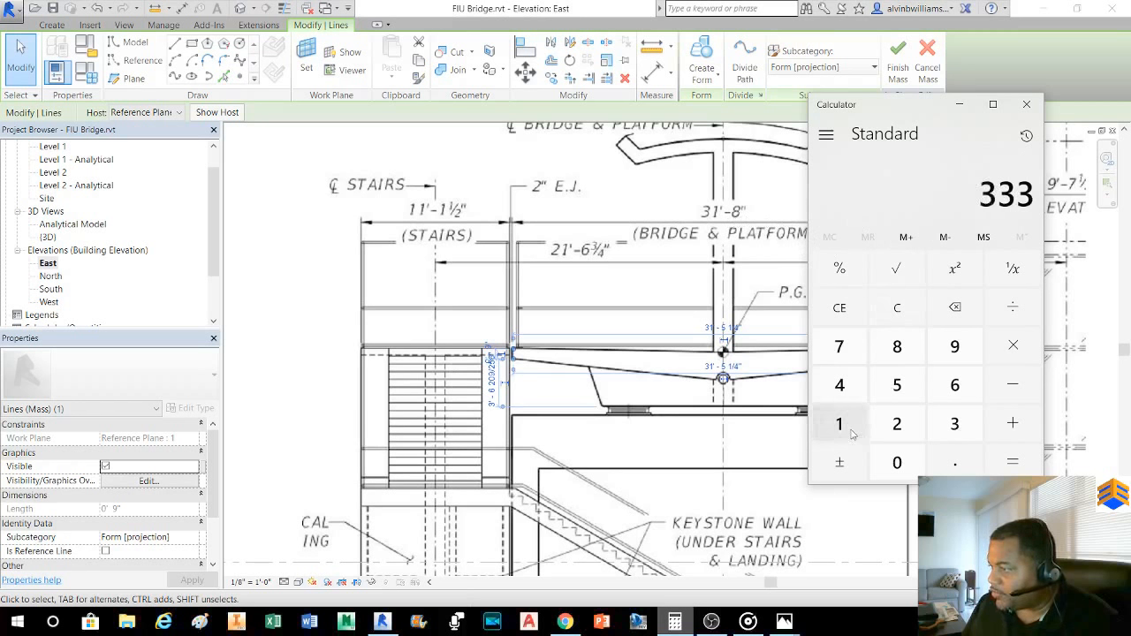
{"action": "left_click", "coordinate": [897, 307]}
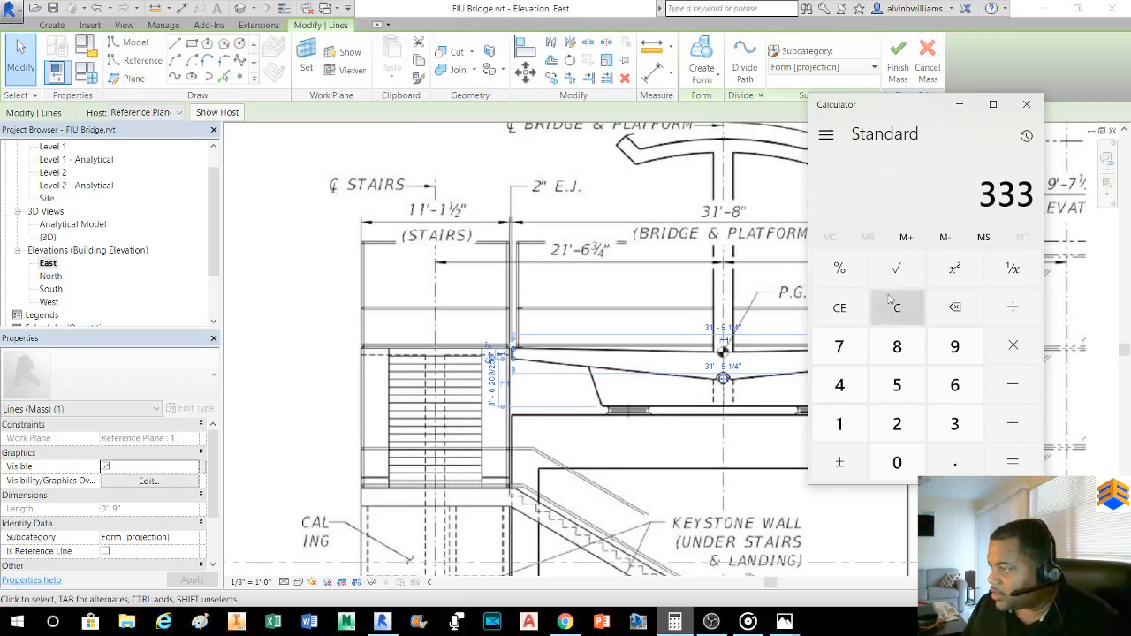
{"action": "left_click", "coordinate": [947, 422]}
{"action": "left_click", "coordinate": [840, 423]}
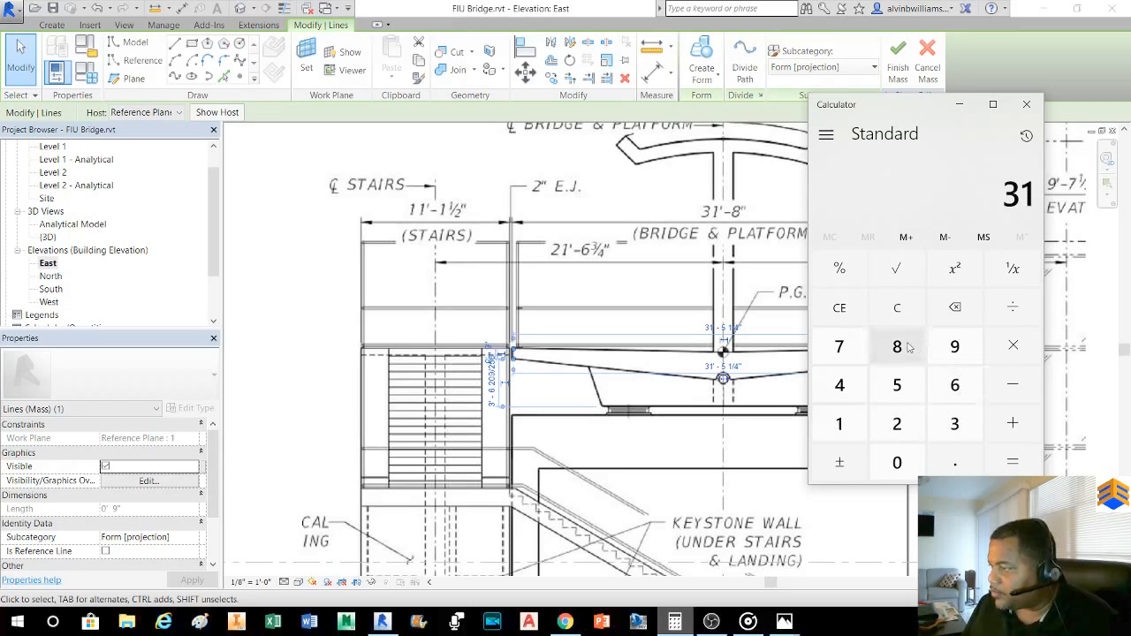
{"action": "left_click", "coordinate": [1000, 352]}
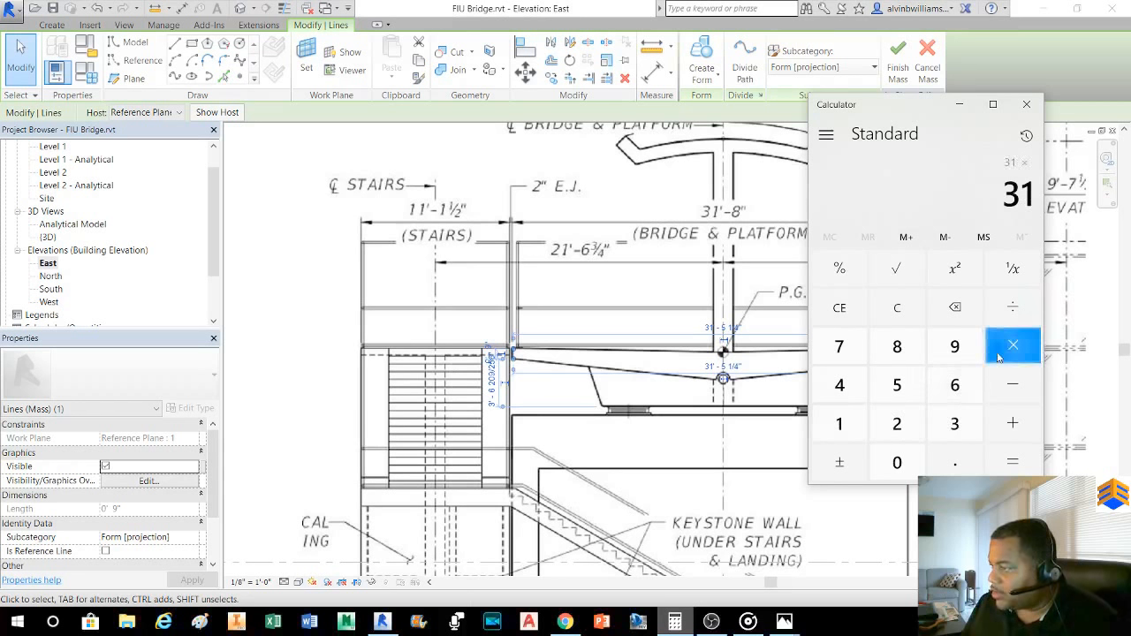
{"action": "left_click", "coordinate": [844, 425]}
{"action": "left_click", "coordinate": [892, 424]}
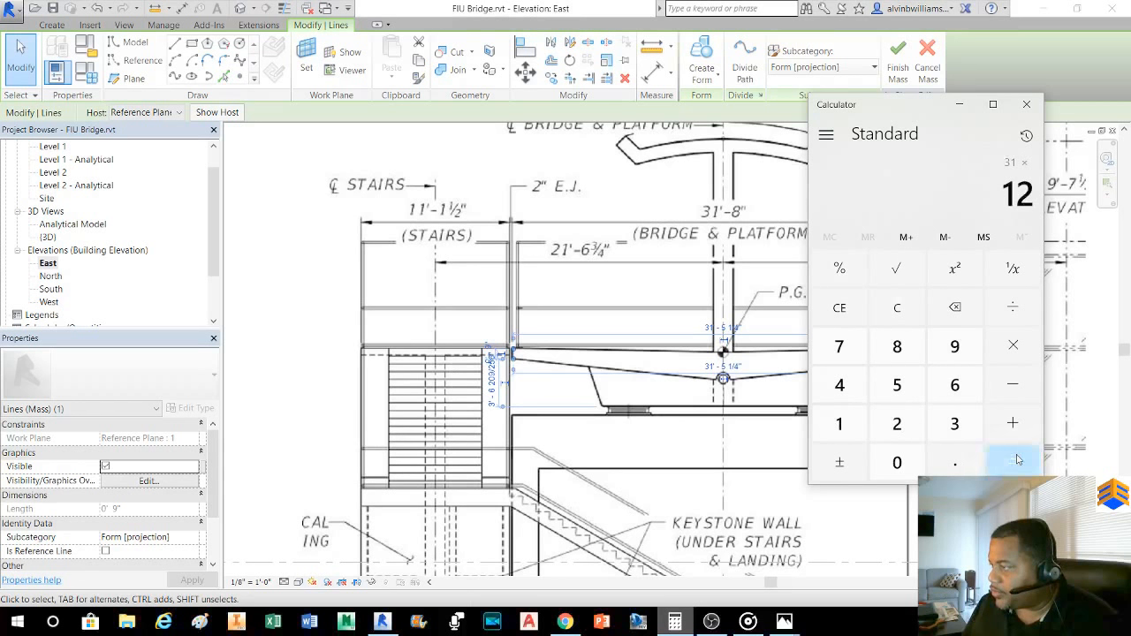
{"action": "left_click", "coordinate": [1016, 460]}
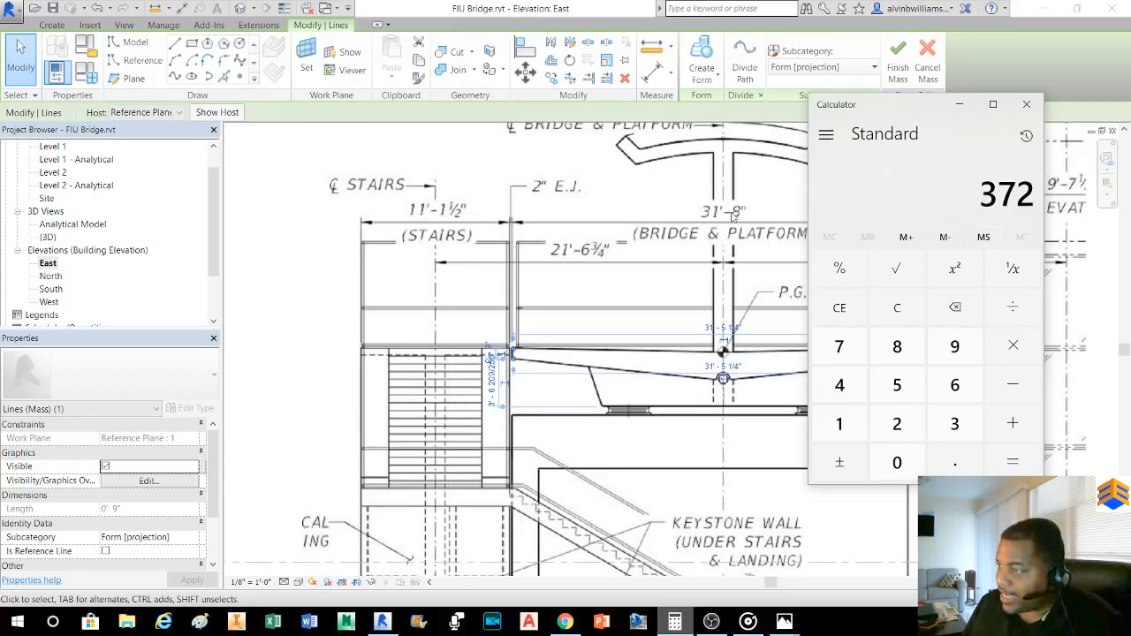
{"action": "left_click", "coordinate": [1014, 425]}
{"action": "left_click", "coordinate": [897, 349]}
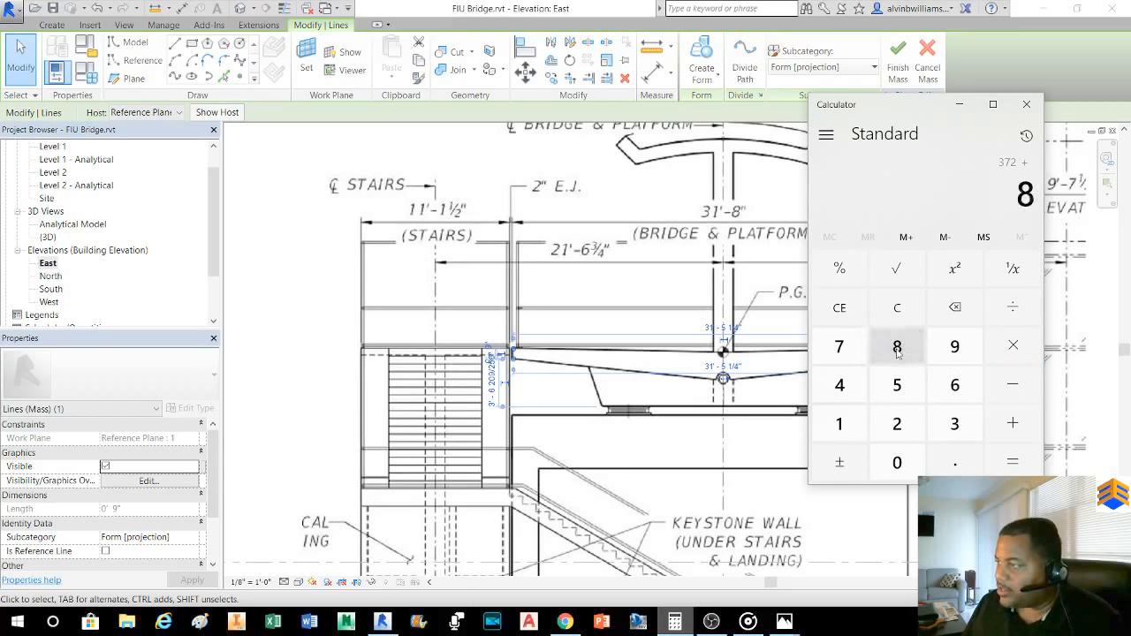
{"action": "left_click", "coordinate": [1012, 461]}
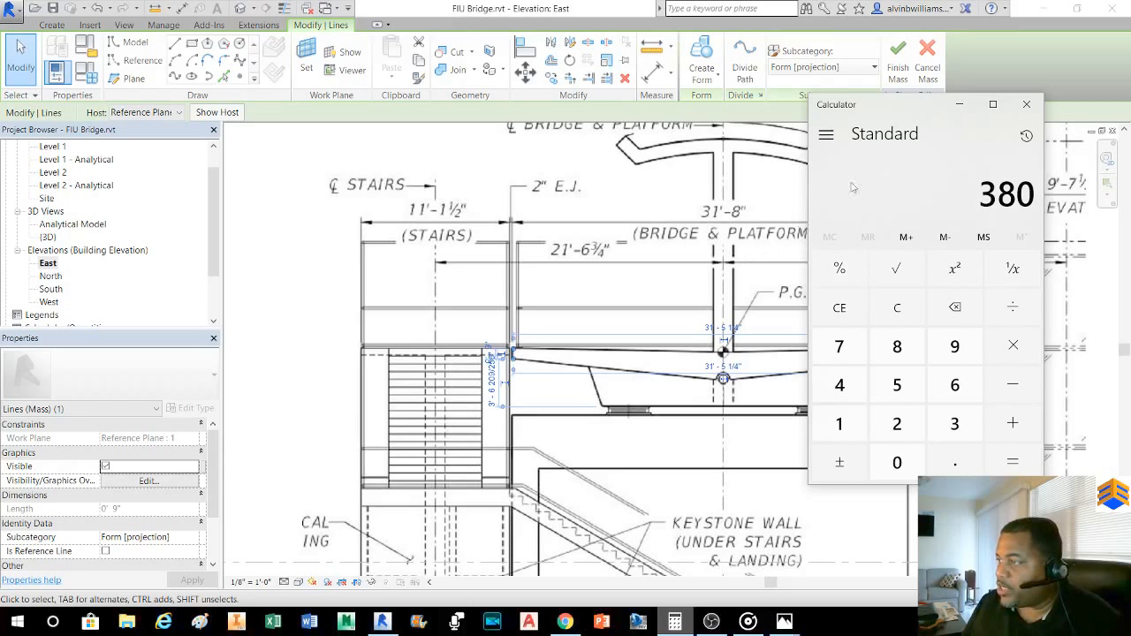
{"action": "left_click_drag", "start_coordinate": [919, 110], "coordinate": [154, 143]}
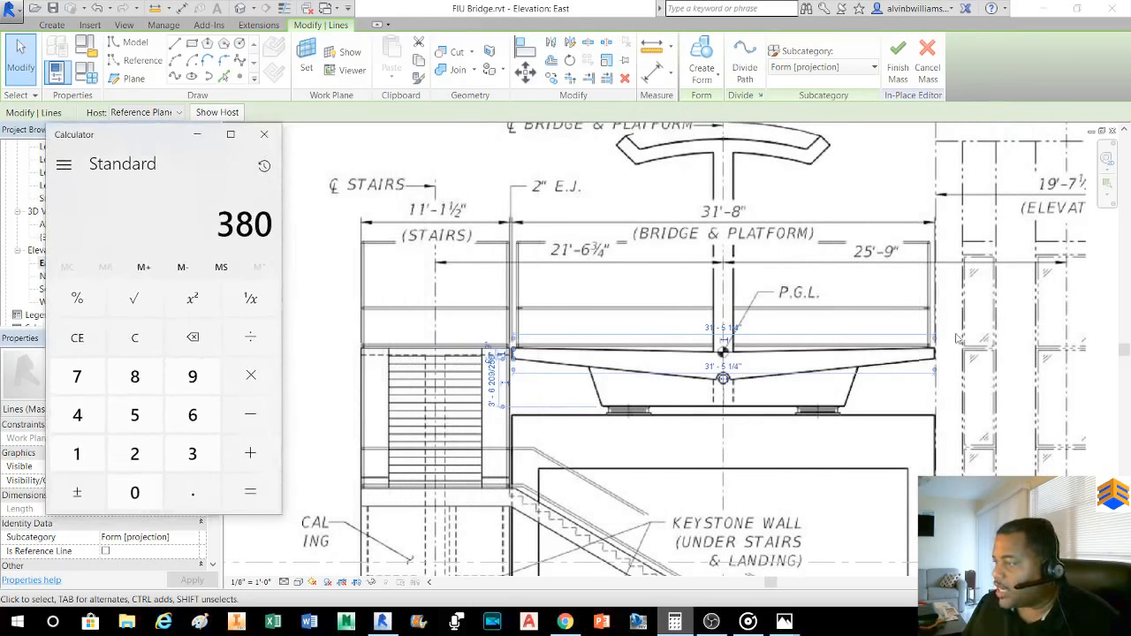
{"action": "left_click", "coordinate": [740, 314]}
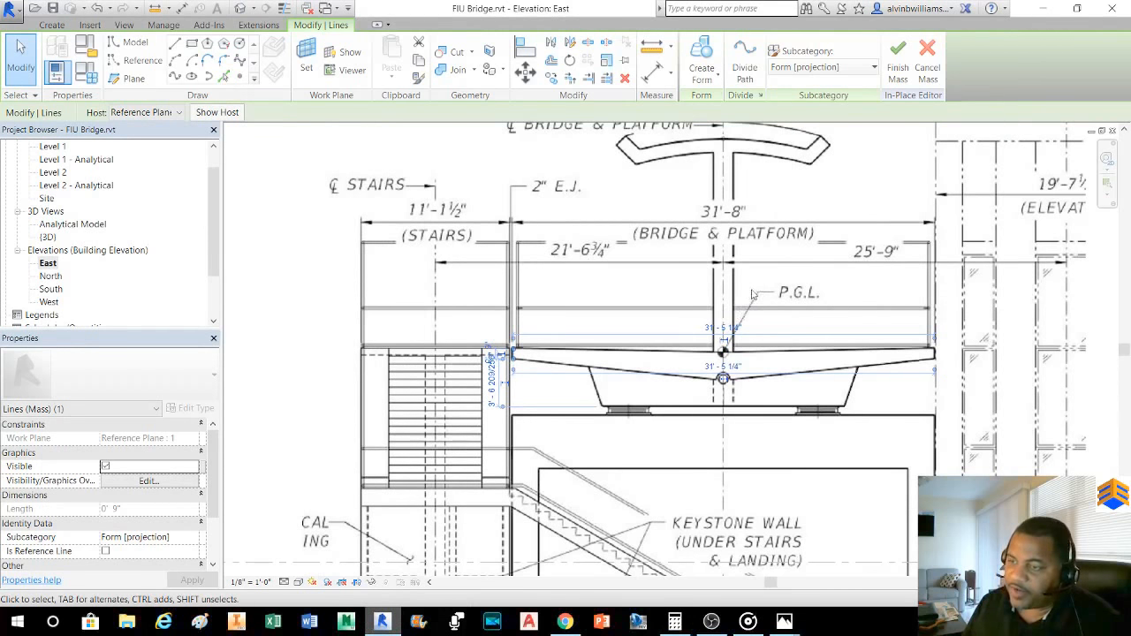
{"action": "mouse_move", "coordinate": [758, 287]}
{"action": "middle_mouse_down"}
{"action": "mouse_move", "coordinate": [724, 299]}
{"action": "mouse_move", "coordinate": [705, 329]}
{"action": "middle_mouse_up"}
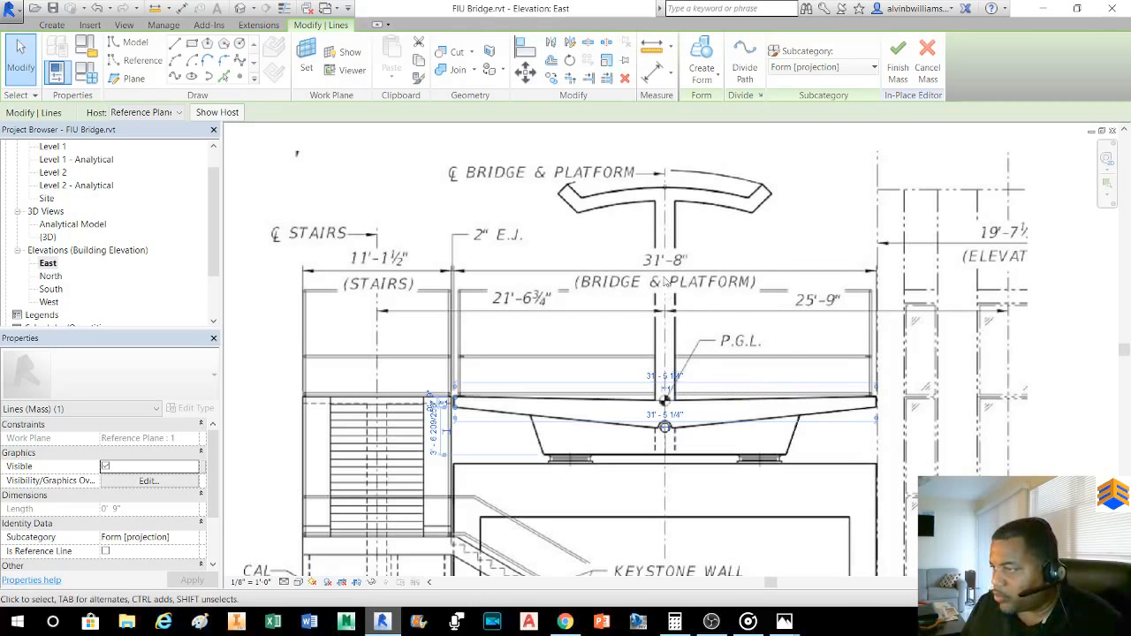
- Halve the calculated 380-inch bridge width in Calculator, convert that half to feet by dividing by 12, and return to the East elevation
{"action": "left_click", "coordinate": [674, 622]}
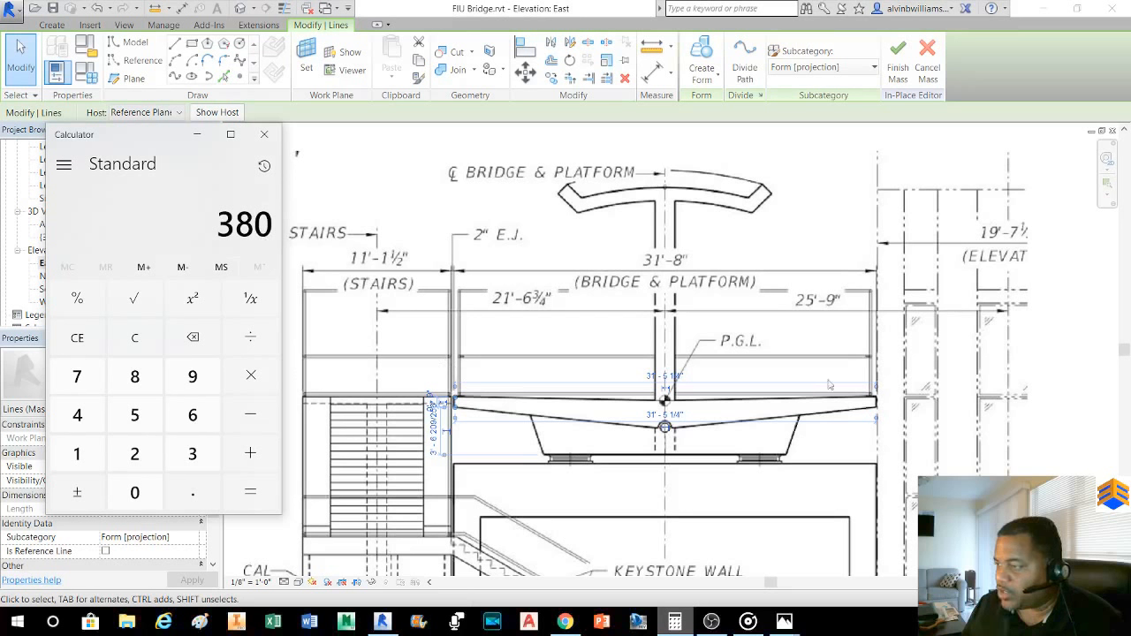
{"action": "left_click", "coordinate": [251, 337]}
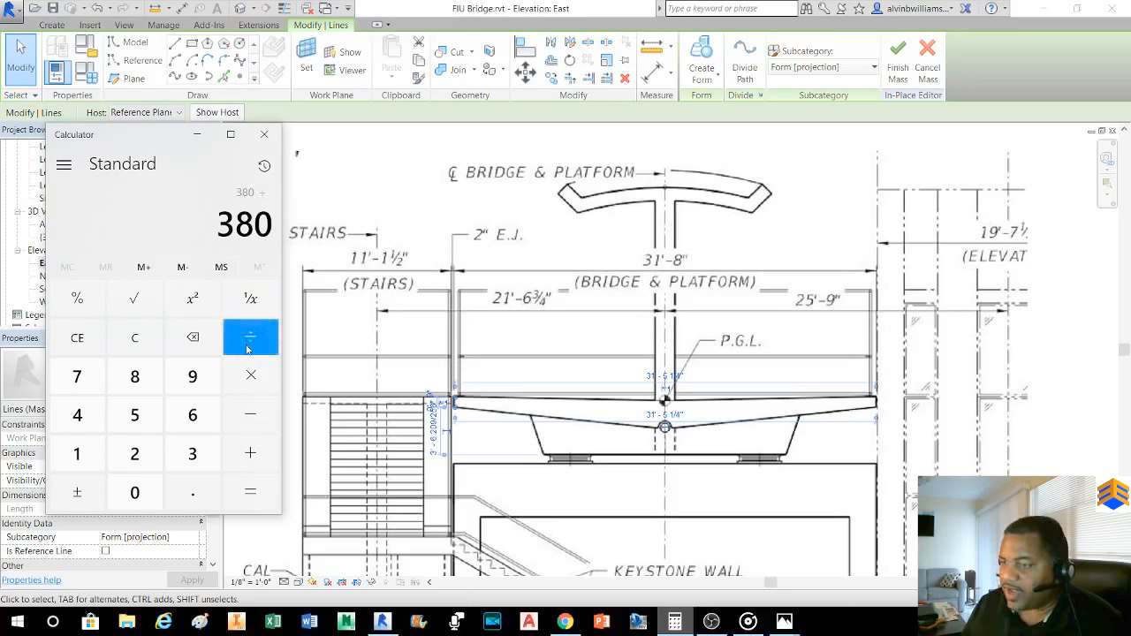
{"action": "left_click", "coordinate": [141, 454]}
{"action": "left_click", "coordinate": [250, 492]}
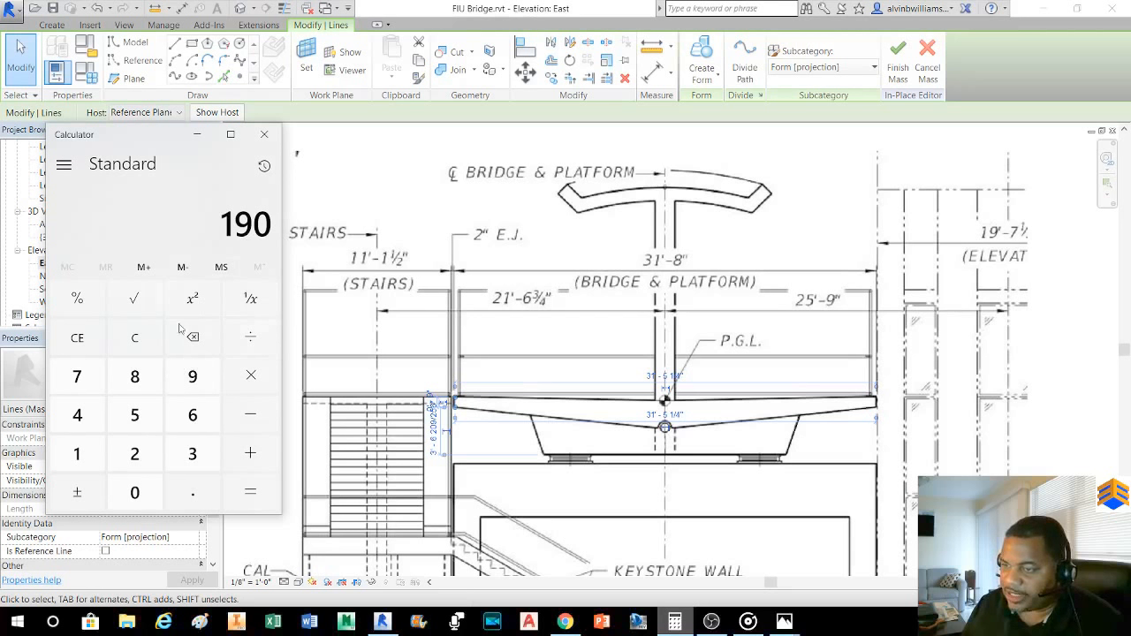
{"action": "left_click", "coordinate": [257, 342]}
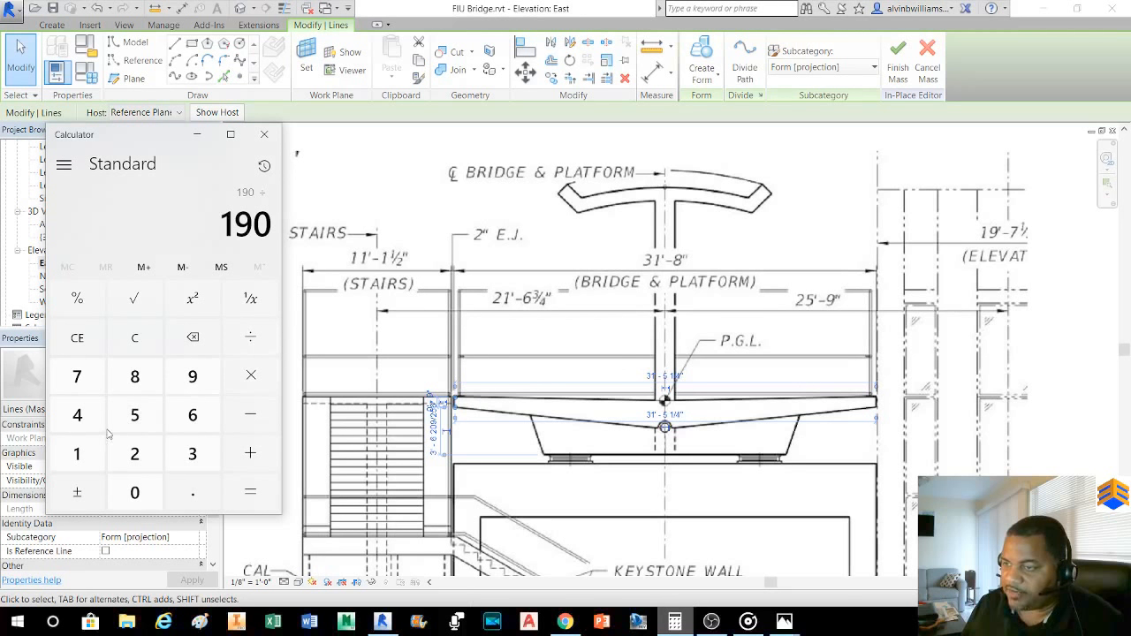
{"action": "left_click", "coordinate": [81, 453]}
{"action": "left_click", "coordinate": [134, 453]}
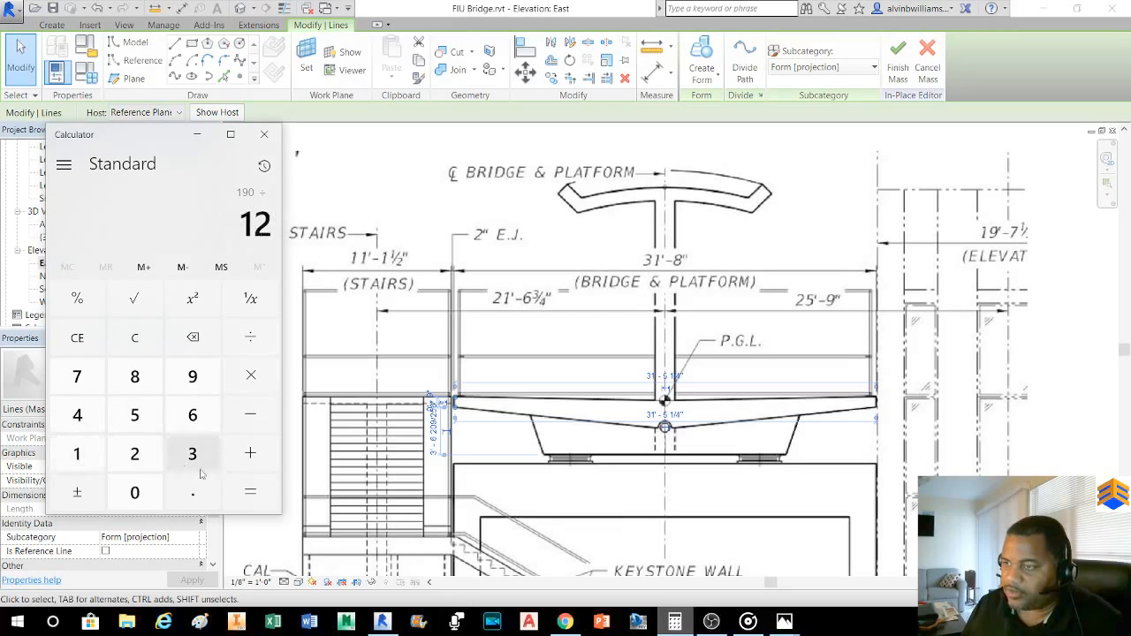
{"action": "left_click", "coordinate": [250, 492]}
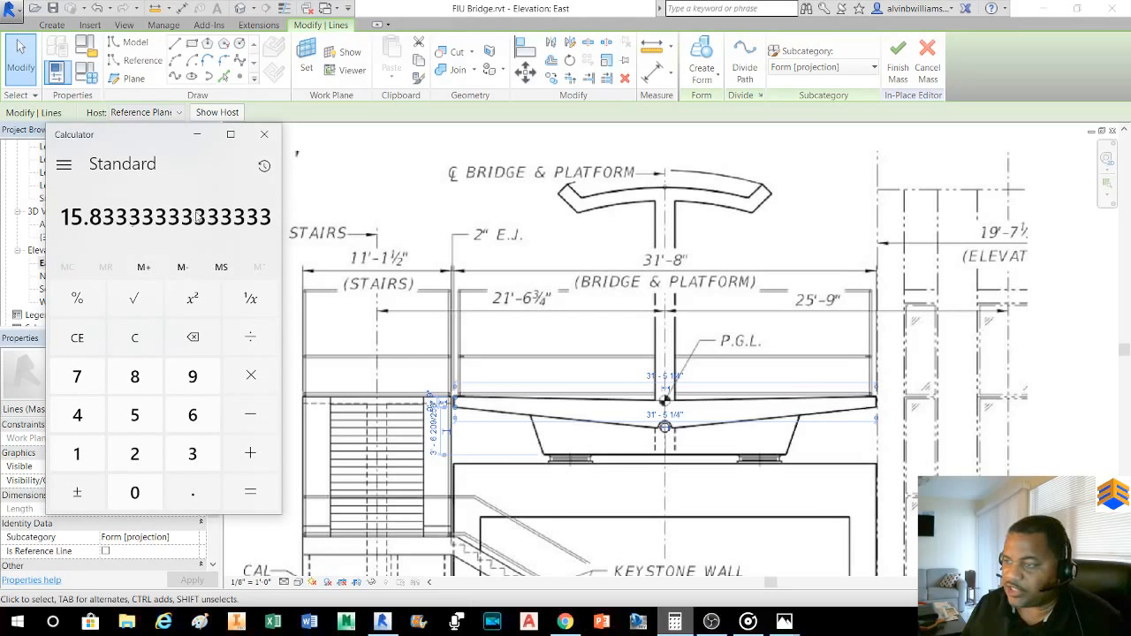
{"action": "left_click", "coordinate": [551, 374]}
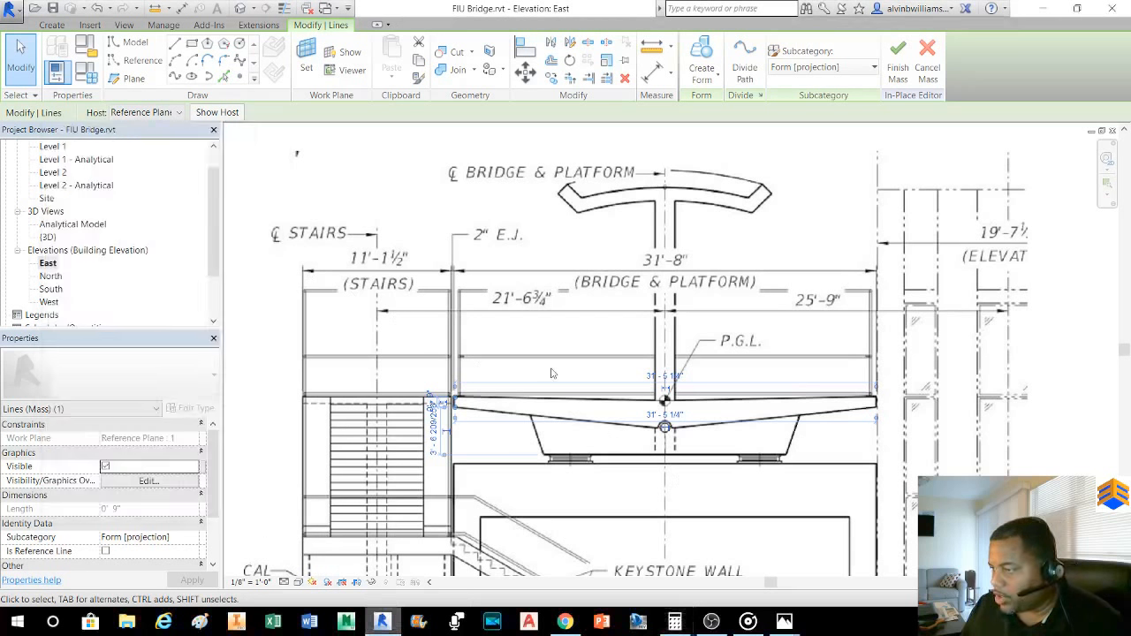
- Move the stair-side deck edge line's temporary dimension witness line to the bridge centre line and enter 15 10 as the distance
{"action": "left_click", "coordinate": [599, 376]}
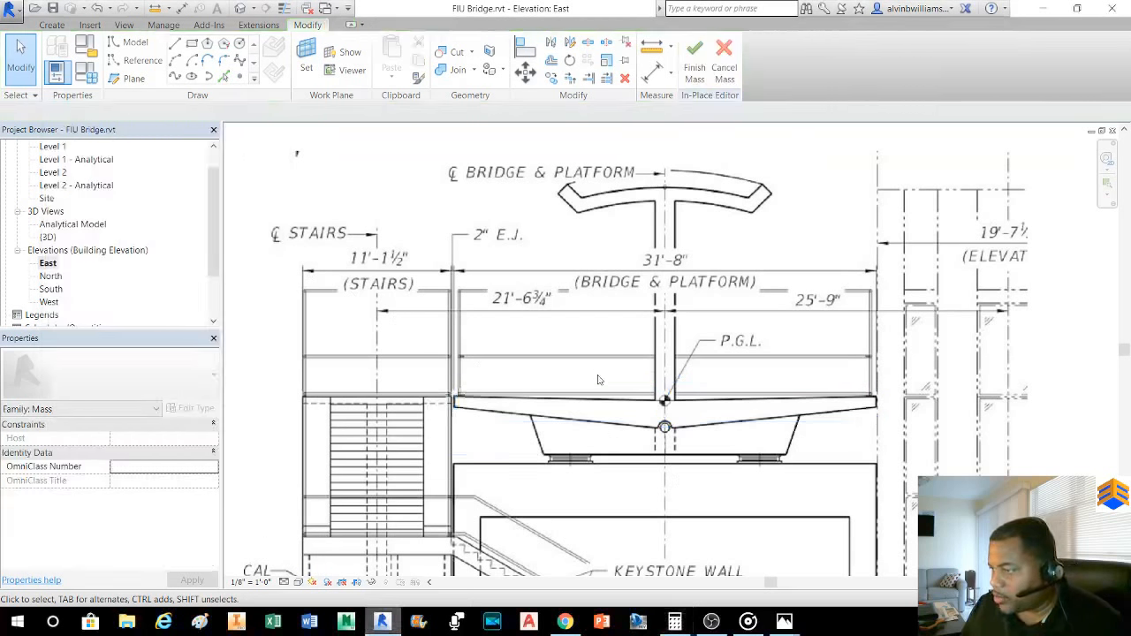
{"action": "left_click", "coordinate": [455, 403]}
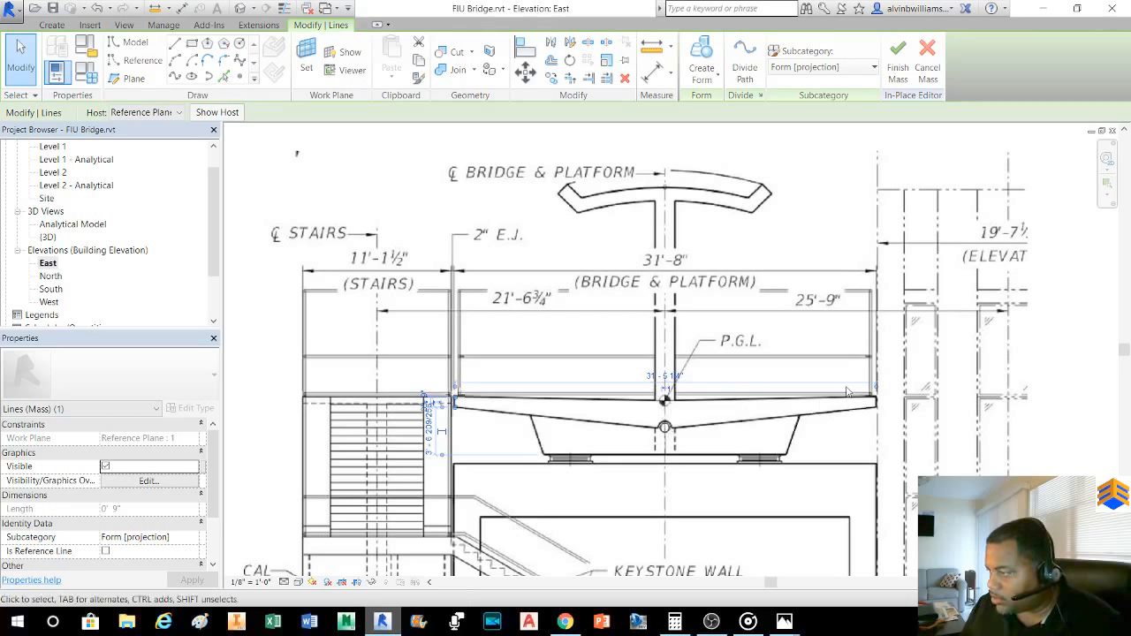
{"action": "left_click_drag", "start_coordinate": [878, 395], "coordinate": [666, 448]}
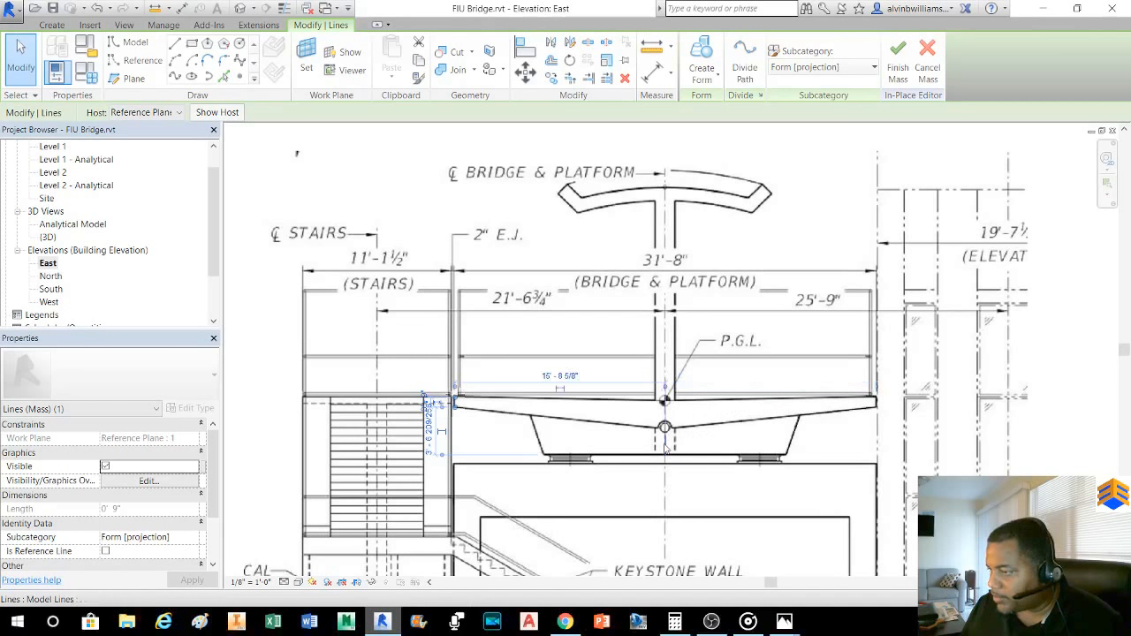
{"action": "left_click", "coordinate": [560, 380]}
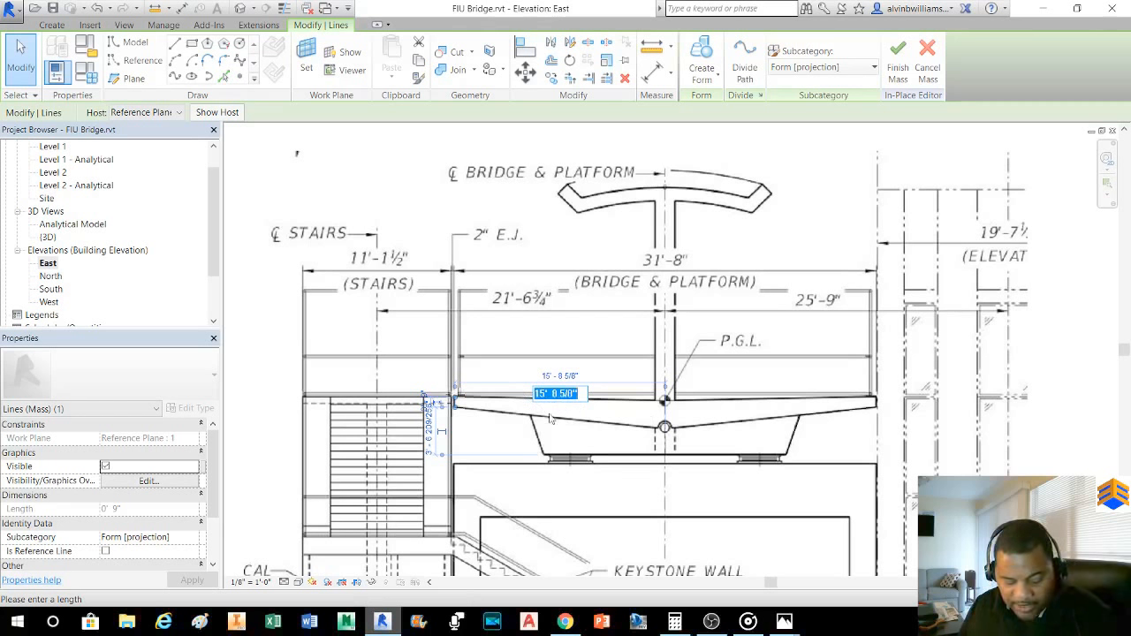
{"action": "type", "text": "15 10"}
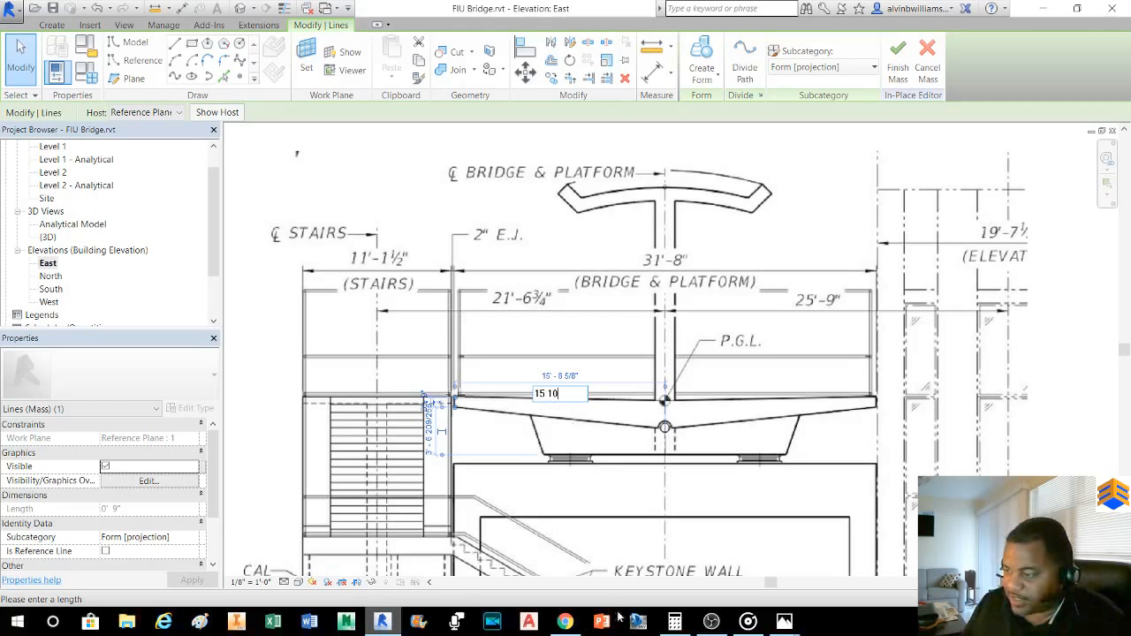
- Switch to Calculator and convert 15 feet to inches as 15 × 12
{"action": "left_click", "coordinate": [674, 621]}
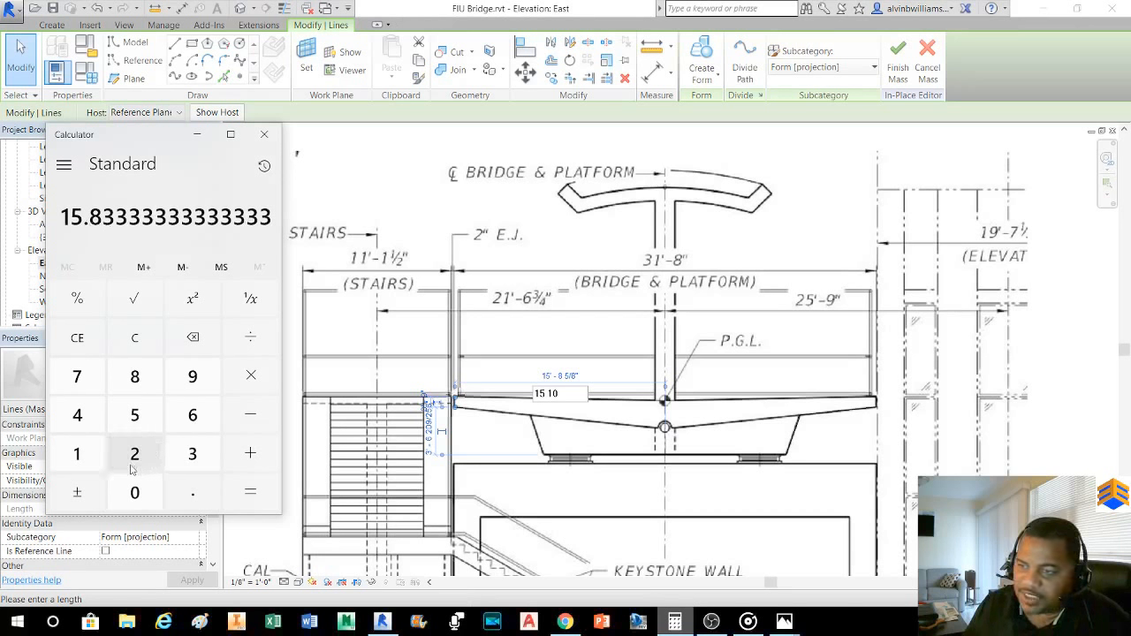
{"action": "left_click", "coordinate": [78, 452]}
{"action": "left_click", "coordinate": [135, 418]}
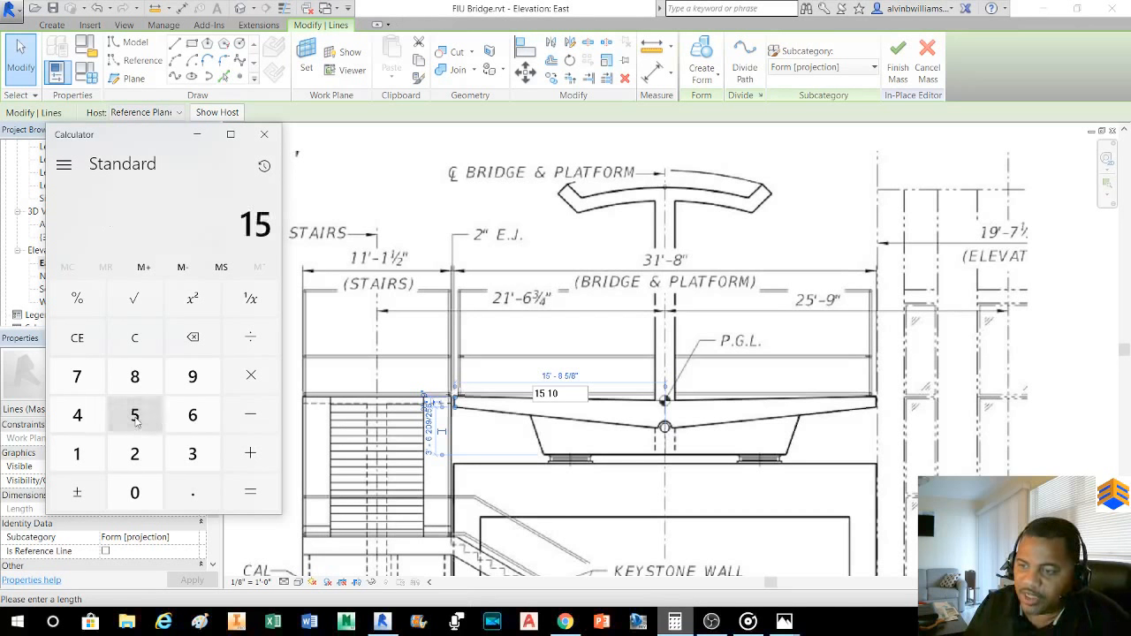
{"action": "left_click", "coordinate": [251, 375]}
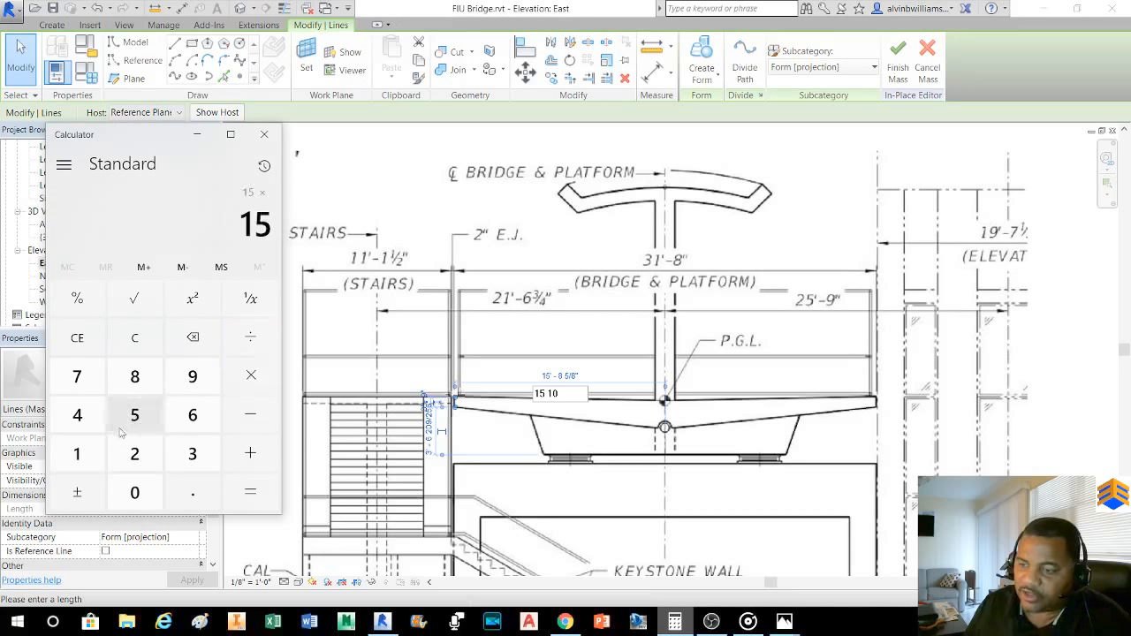
{"action": "left_click", "coordinate": [77, 453]}
{"action": "left_click", "coordinate": [135, 453]}
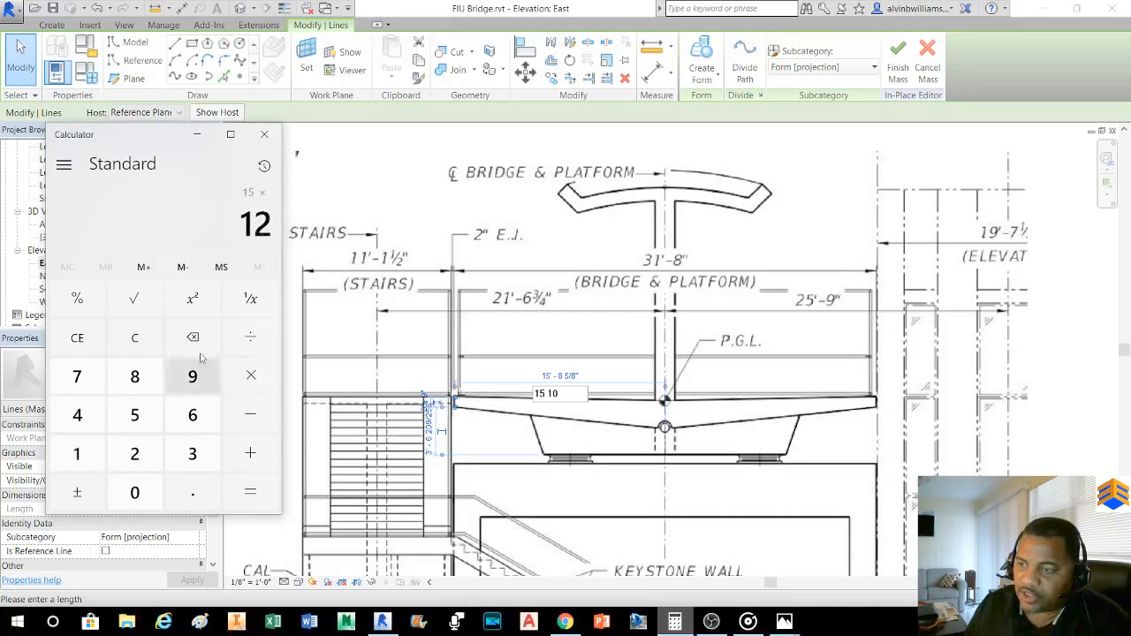
{"action": "left_click", "coordinate": [243, 492]}
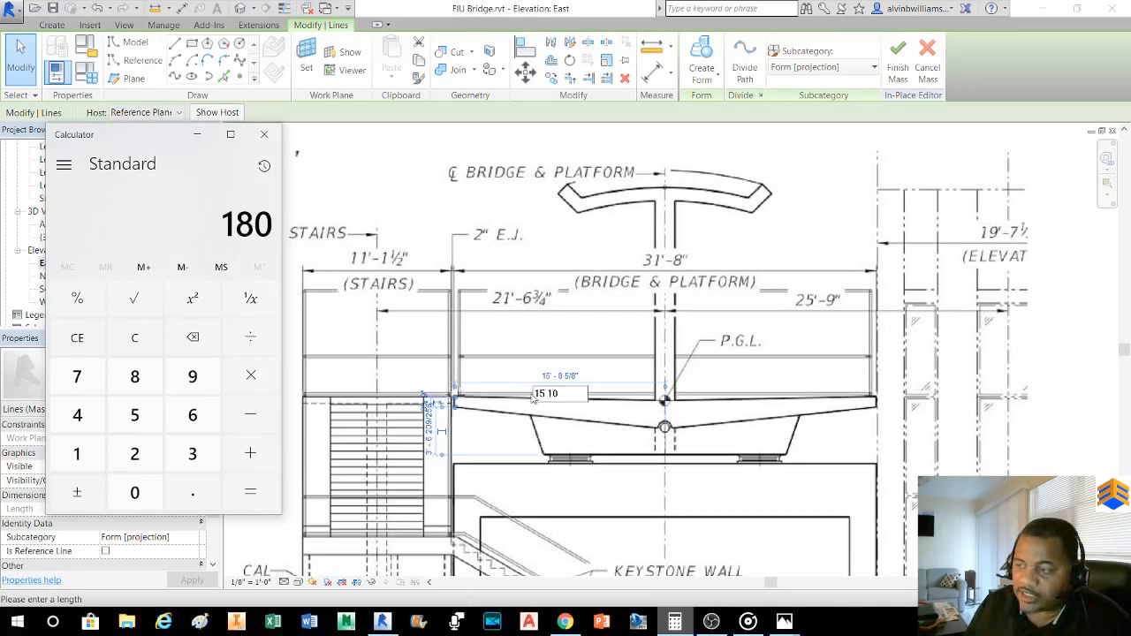
- Return to the East elevation and set the stair-side edge line's distance from the bridge centre line as 0 190
{"action": "left_click", "coordinate": [560, 394]}
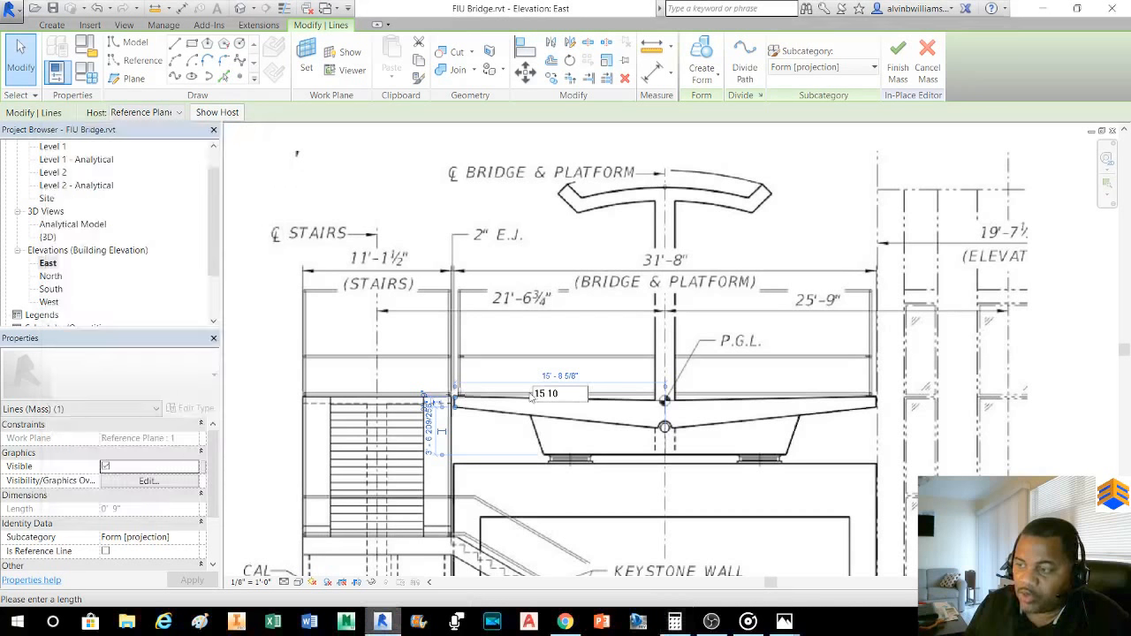
{"action": "left_click_drag", "start_coordinate": [560, 394], "coordinate": [504, 400]}
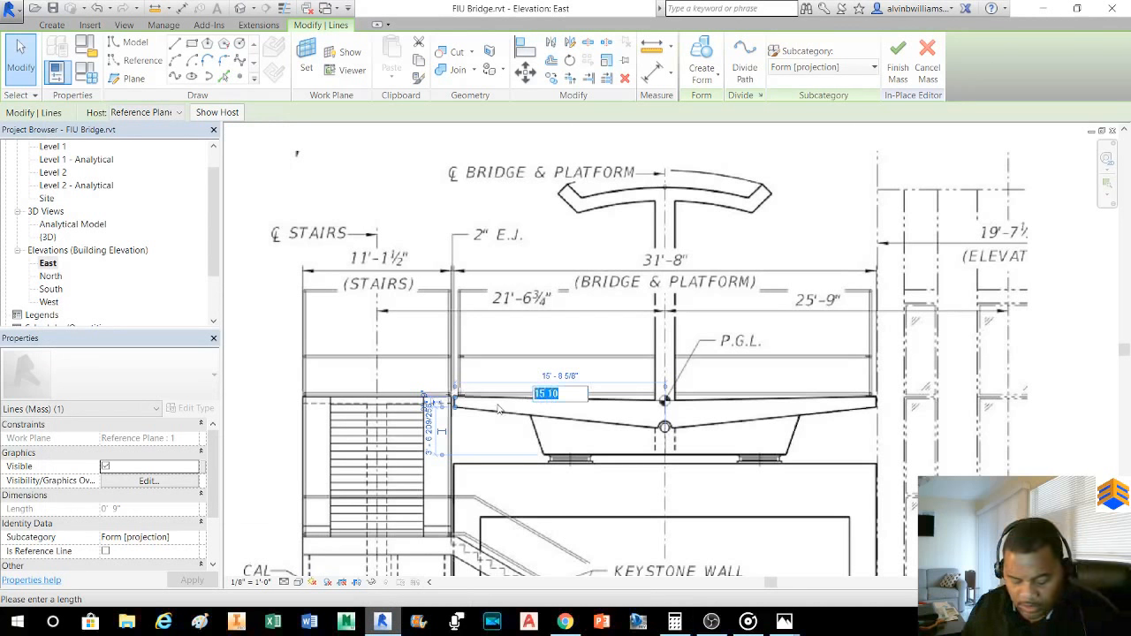
{"action": "type", "text": "0"}
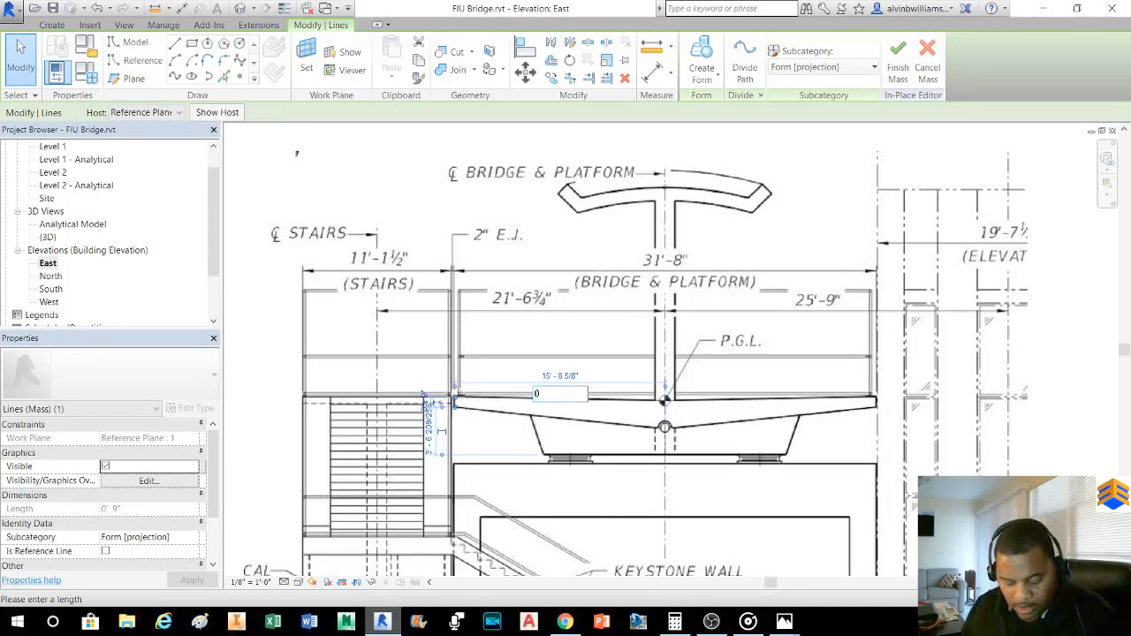
{"action": "type", "text": " 190"}
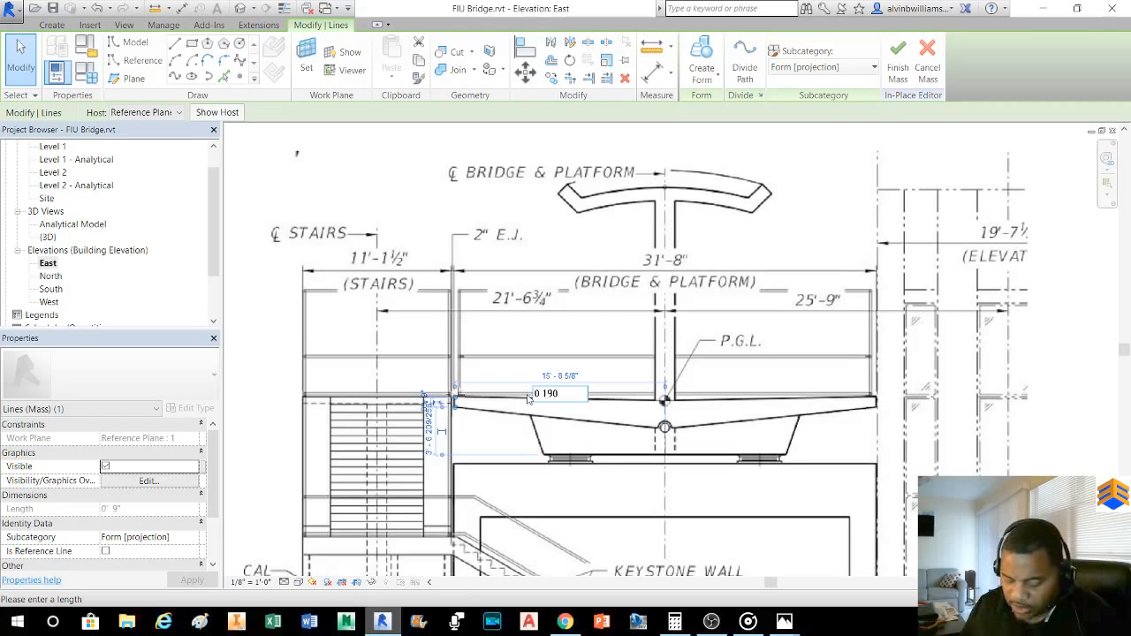
{"action": "key", "text": "Return"}
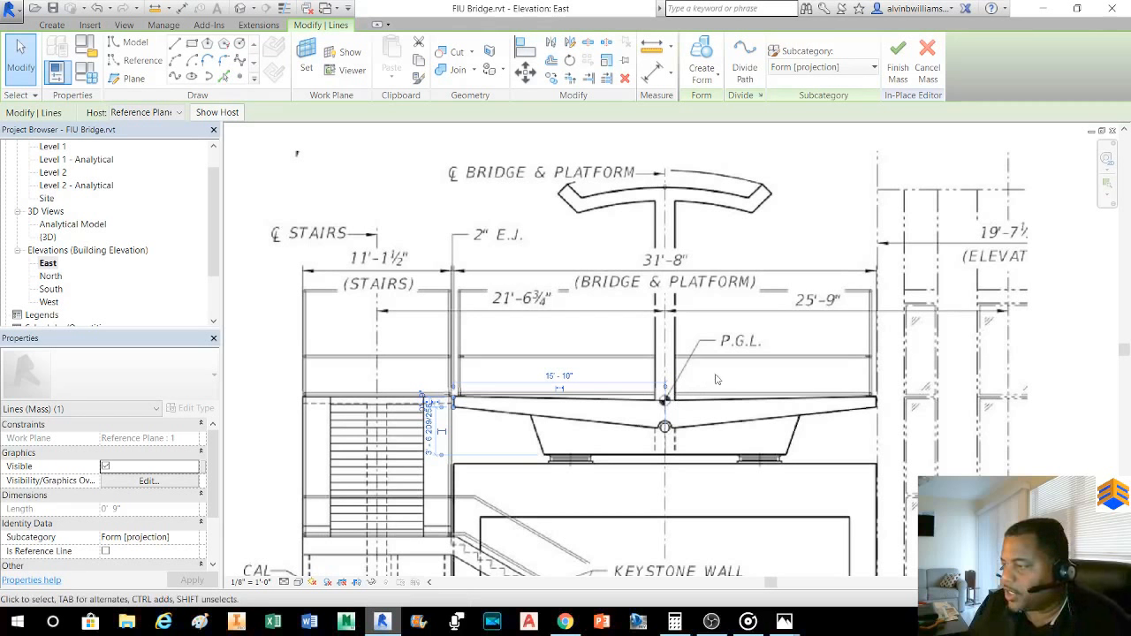
{"action": "key", "text": "Escape"}
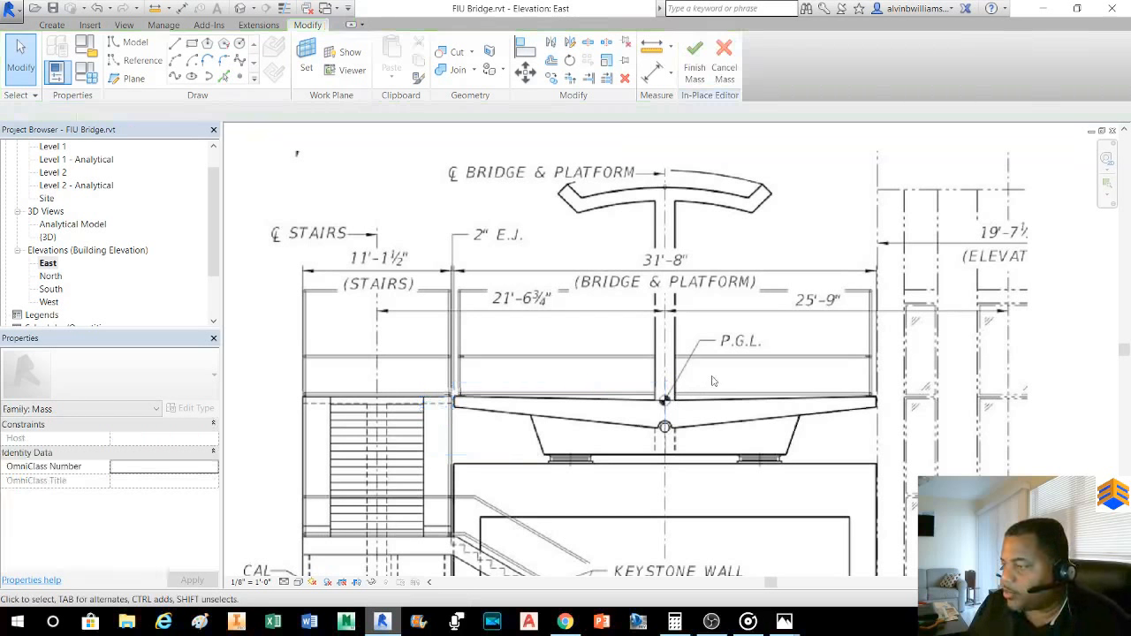
- Set the opposite deck edge line's distance from the bridge centre line to 15 10
{"action": "left_click", "coordinate": [877, 407]}
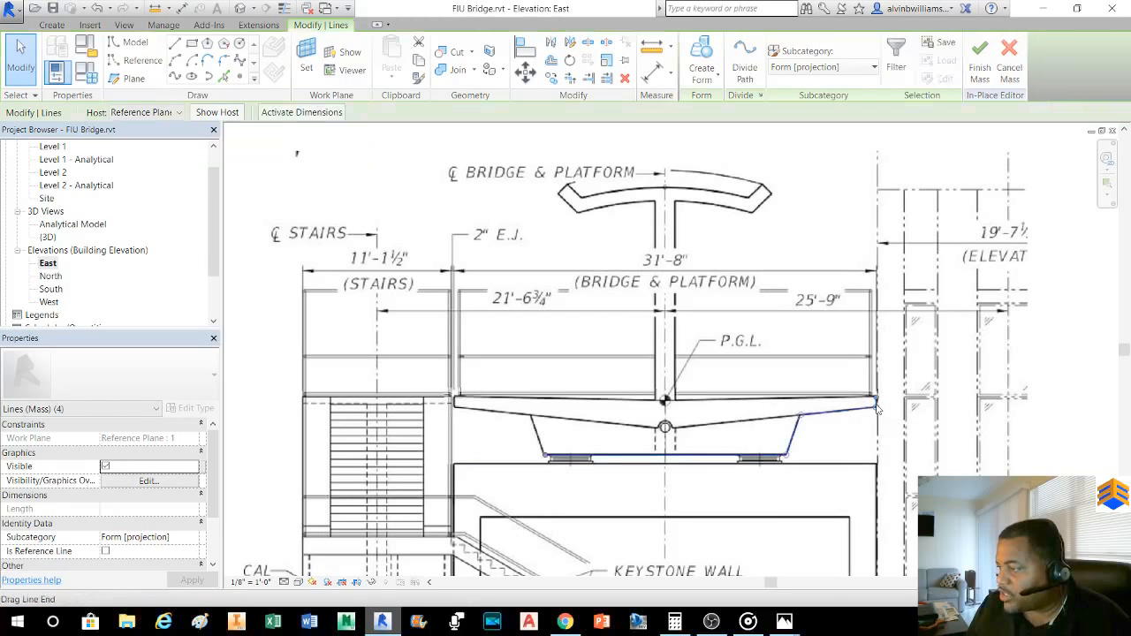
{"action": "scroll", "coordinate": [877, 407], "scroll_direction": "up", "scroll_amount": 4}
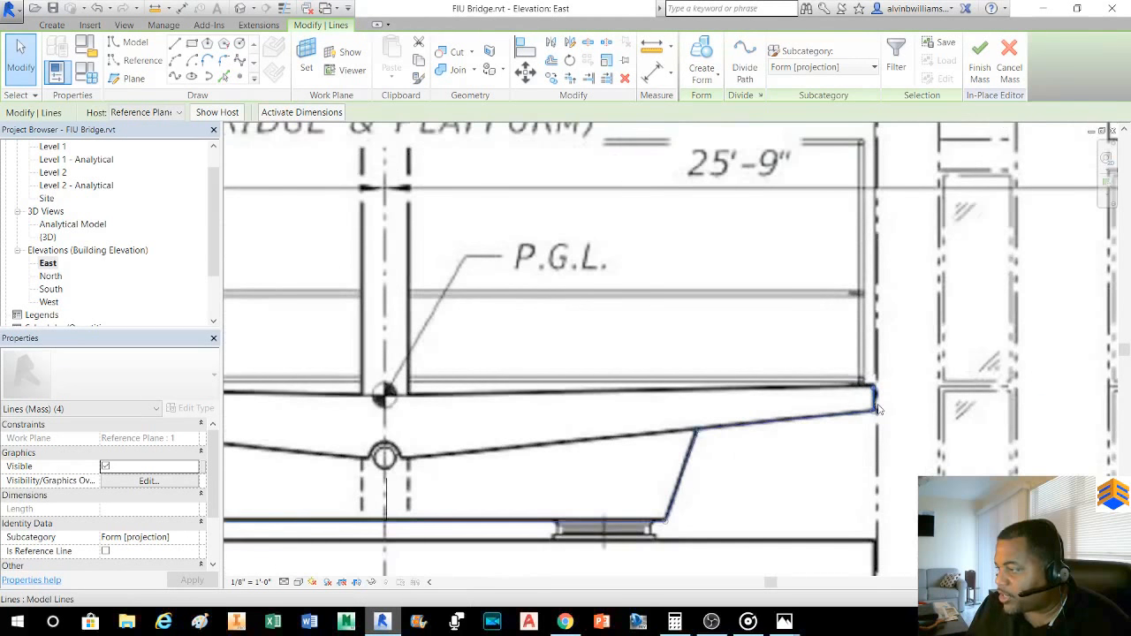
{"action": "left_click", "coordinate": [872, 402]}
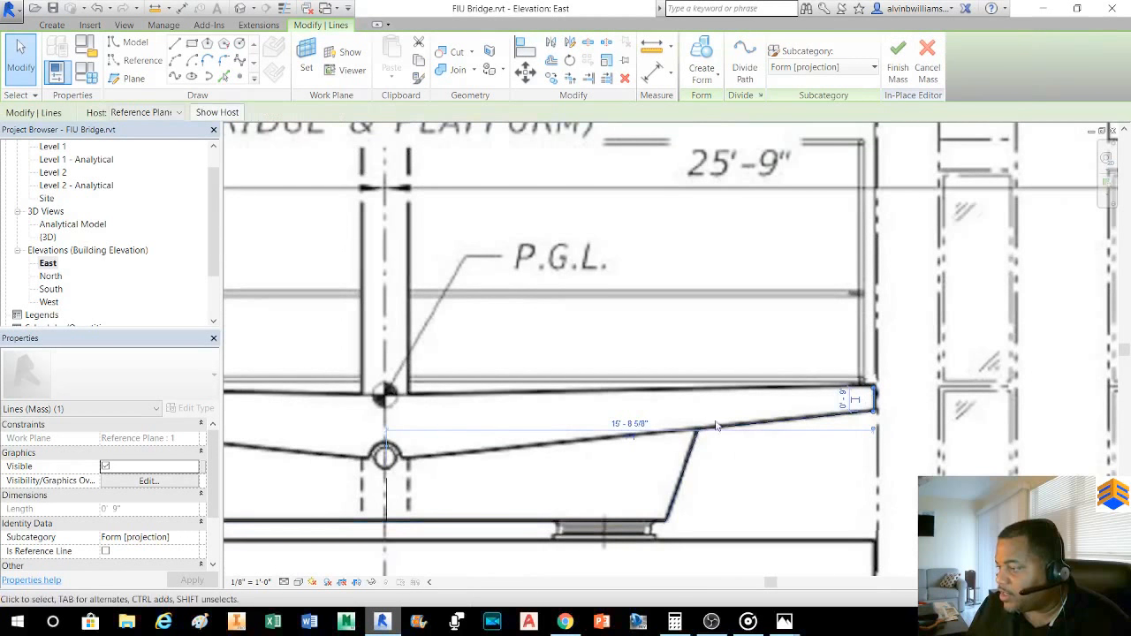
{"action": "left_click", "coordinate": [631, 430]}
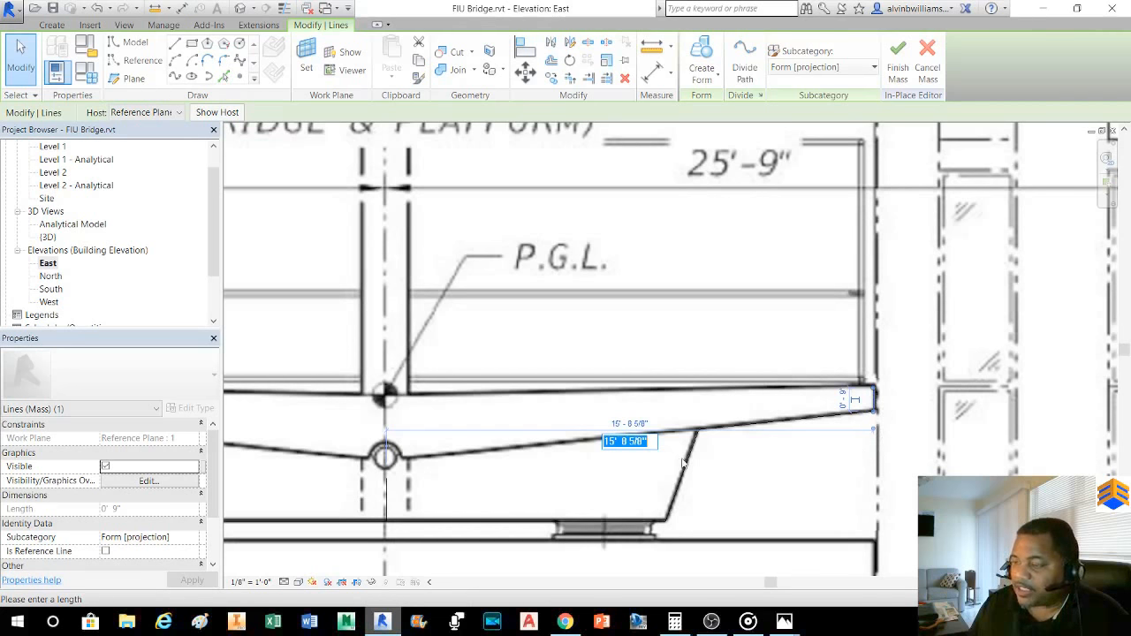
{"action": "scroll", "coordinate": [480, 447], "scroll_direction": "down", "scroll_amount": 2}
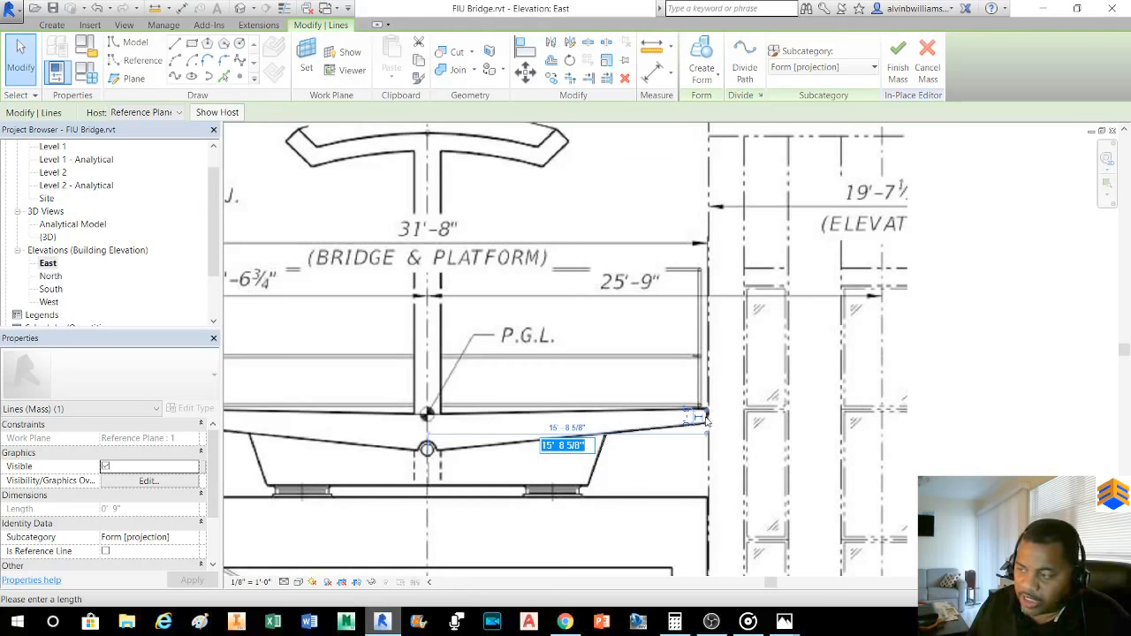
{"action": "scroll", "coordinate": [707, 423], "scroll_direction": "up", "scroll_amount": 3}
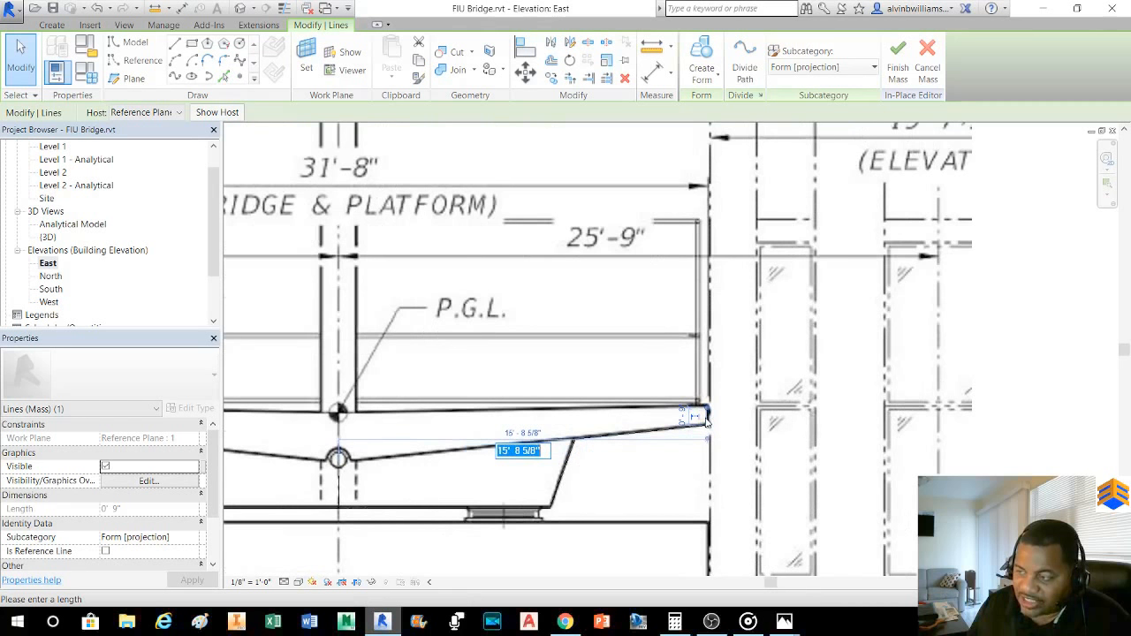
{"action": "mouse_move", "coordinate": [727, 421]}
{"action": "middle_mouse_down"}
{"action": "mouse_move", "coordinate": [805, 389]}
{"action": "mouse_move", "coordinate": [899, 372]}
{"action": "middle_mouse_up"}
{"action": "scroll", "coordinate": [872, 371], "scroll_direction": "up", "scroll_amount": 1}
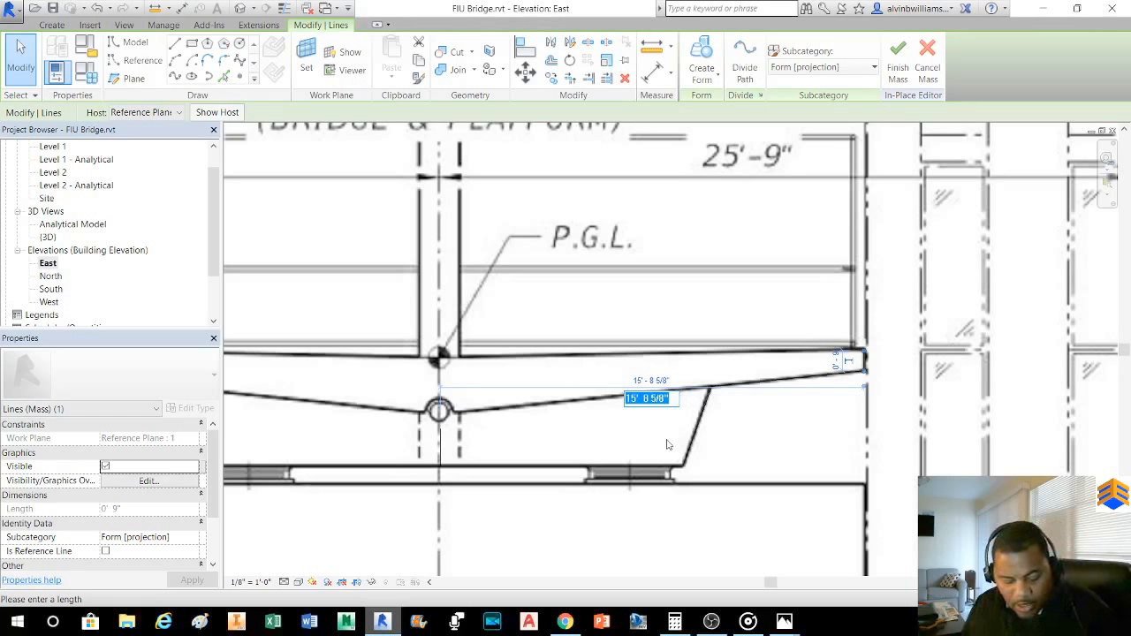
{"action": "type", "text": "15 10"}
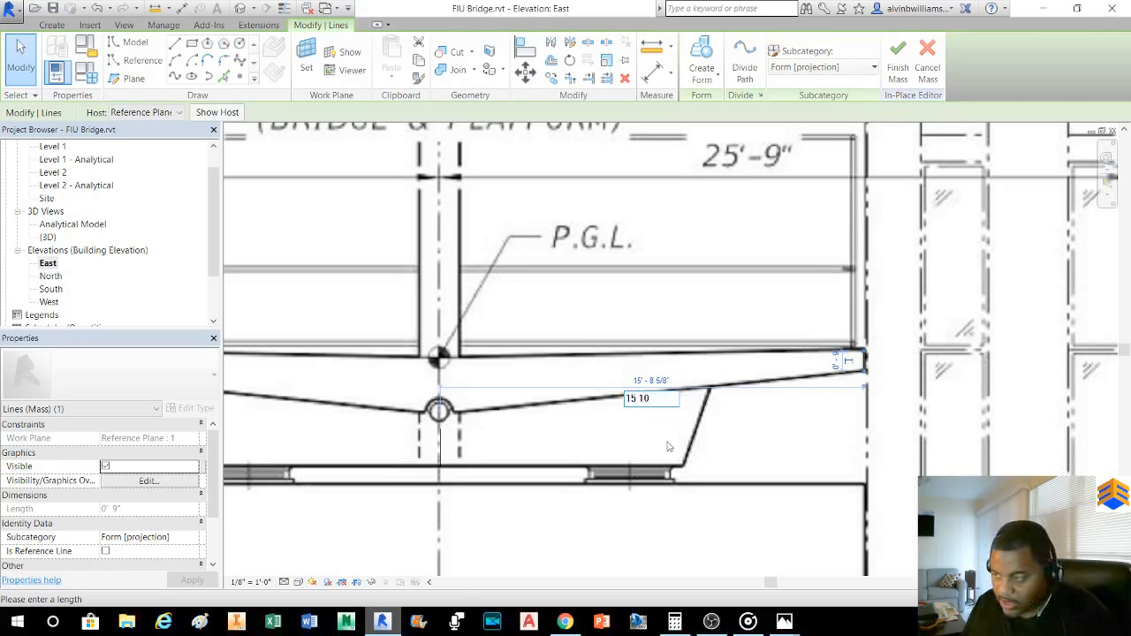
{"action": "key", "text": "Return"}
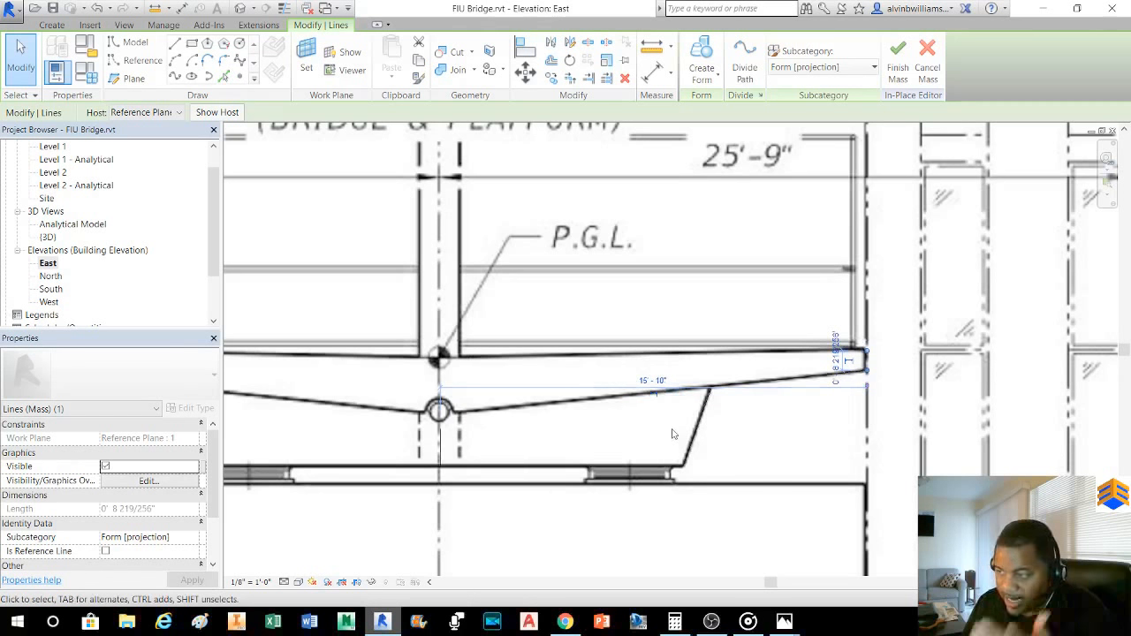
- Undo the accidental shortening of the stair-side deck edge line
{"action": "scroll", "coordinate": [711, 403], "scroll_direction": "down", "scroll_amount": 1}
{"action": "scroll", "coordinate": [711, 403], "scroll_direction": "down", "scroll_amount": 1}
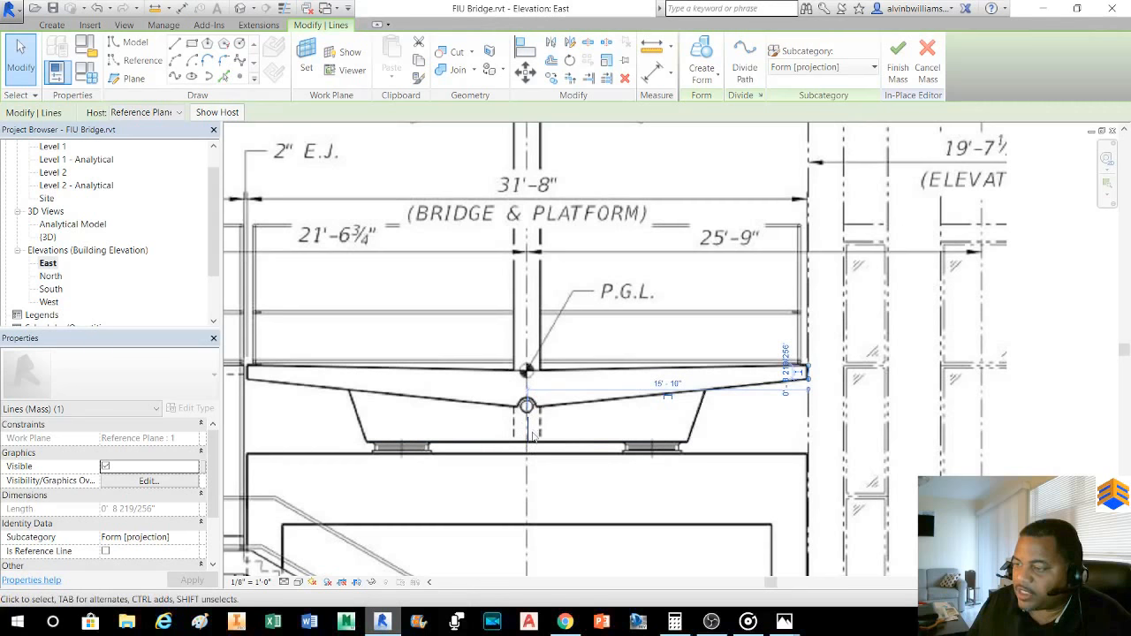
{"action": "left_click", "coordinate": [247, 376]}
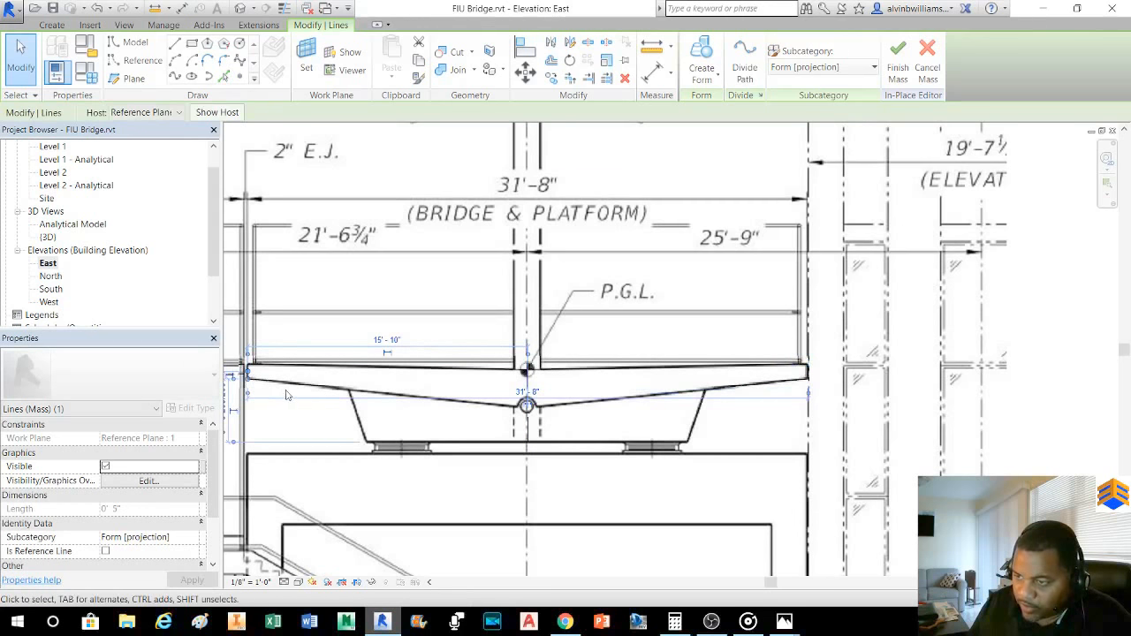
{"action": "scroll", "coordinate": [257, 398], "scroll_direction": "up", "scroll_amount": 5}
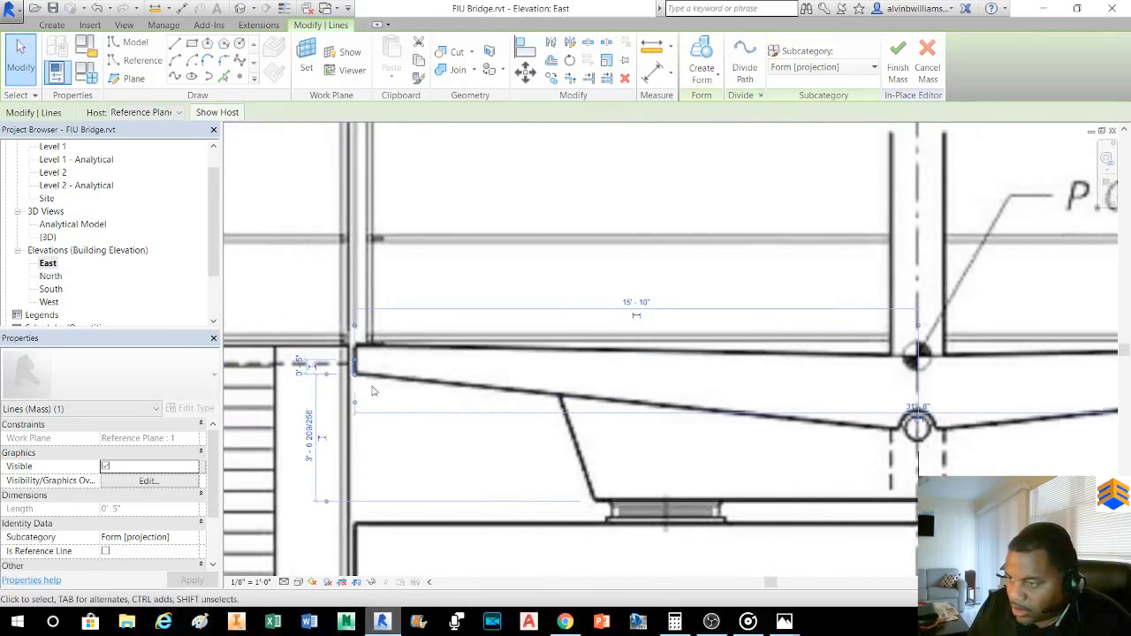
{"action": "scroll", "coordinate": [358, 369], "scroll_direction": "down", "scroll_amount": 2}
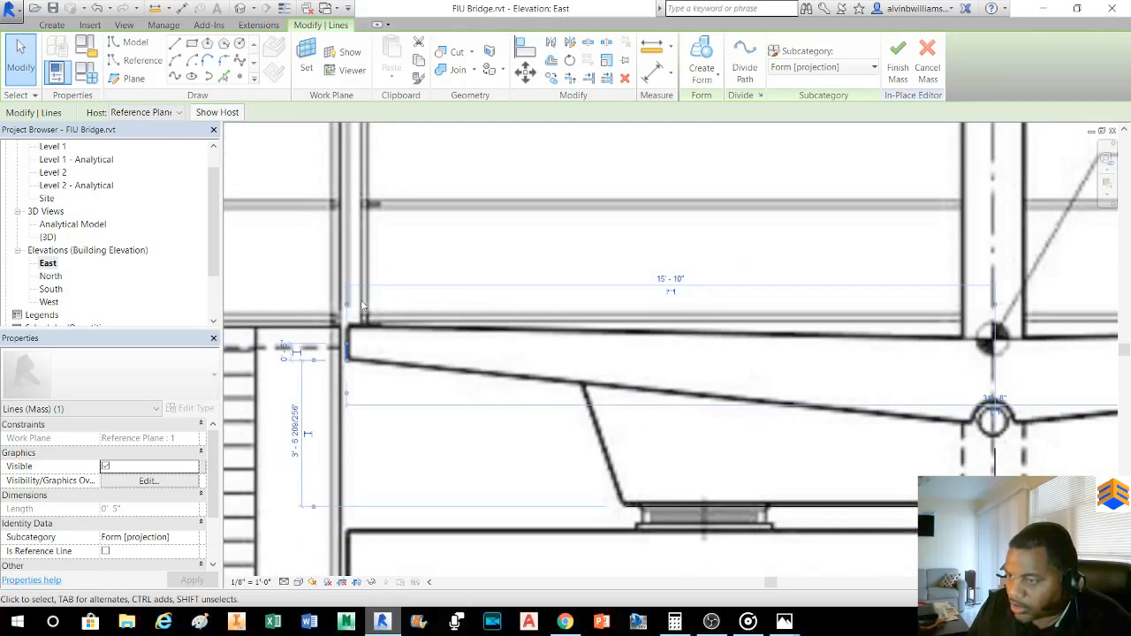
{"action": "left_click", "coordinate": [98, 9]}
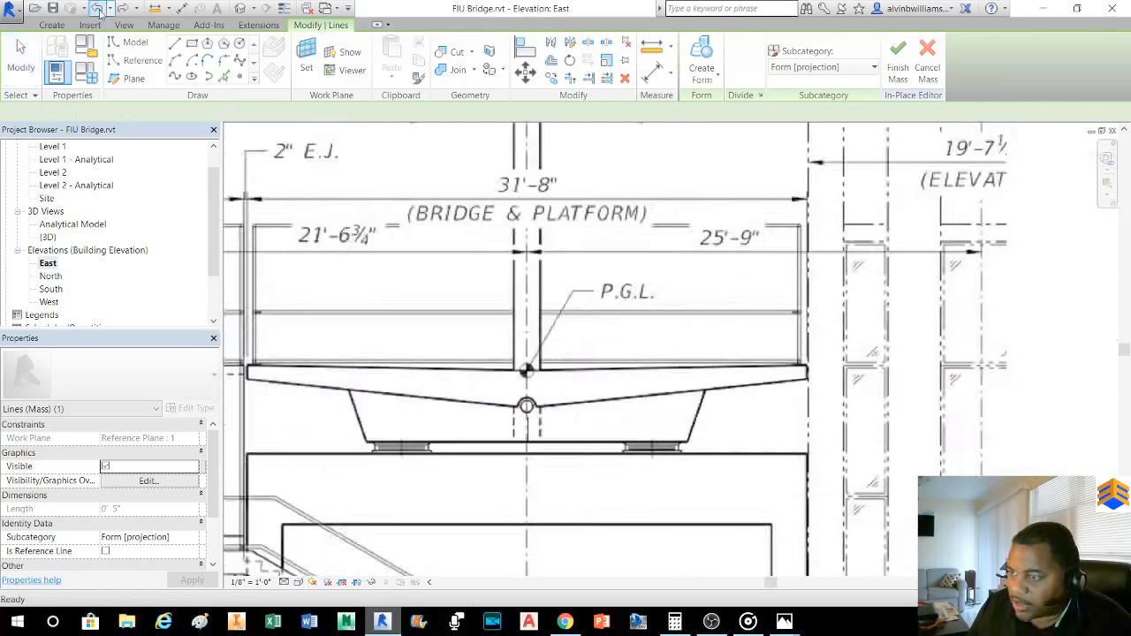
- Check the stair-side deck edge line's length and its distance from the bridge centre line against the section image
{"action": "scroll", "coordinate": [298, 411], "scroll_direction": "down", "scroll_amount": 3}
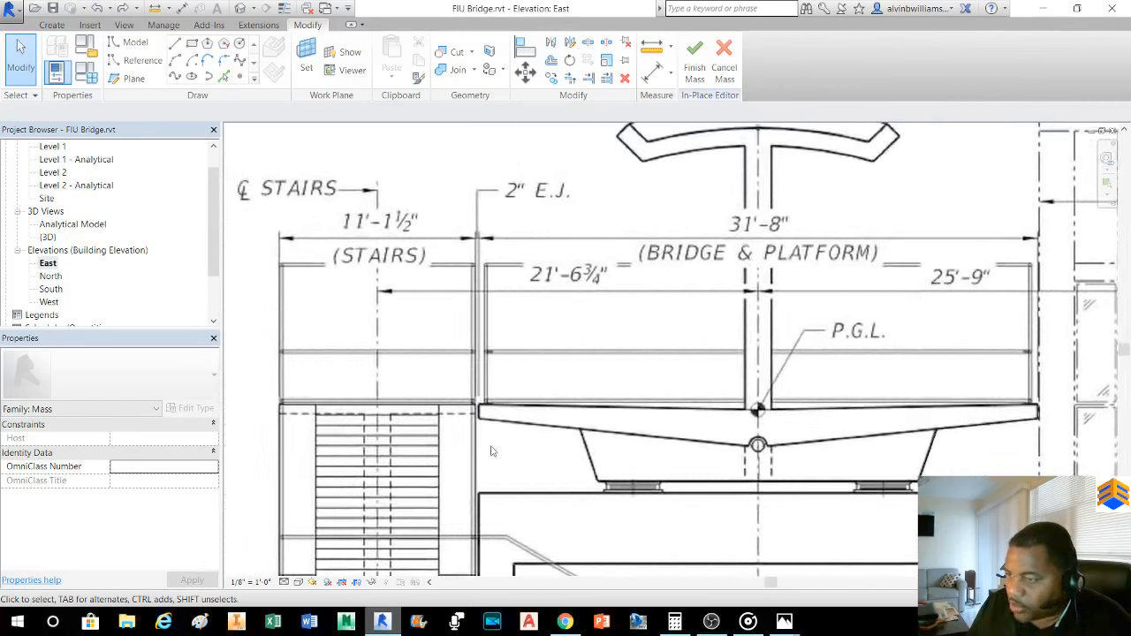
{"action": "scroll", "coordinate": [484, 438], "scroll_direction": "up", "scroll_amount": 6}
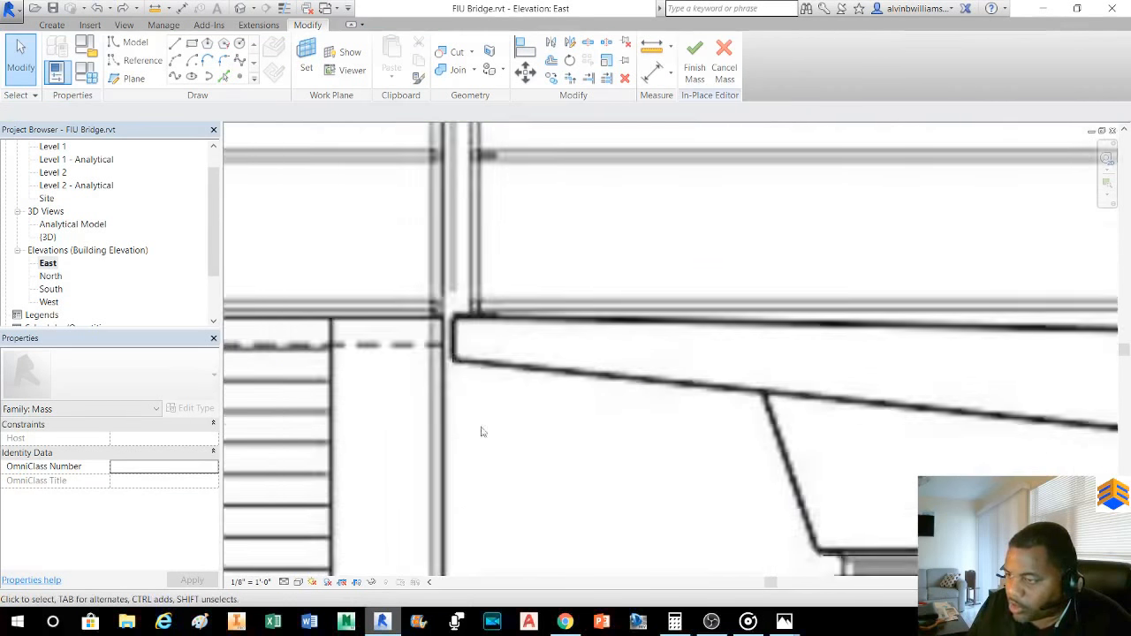
{"action": "left_click", "coordinate": [454, 345]}
{"action": "scroll", "coordinate": [580, 429], "scroll_direction": "down", "scroll_amount": 2}
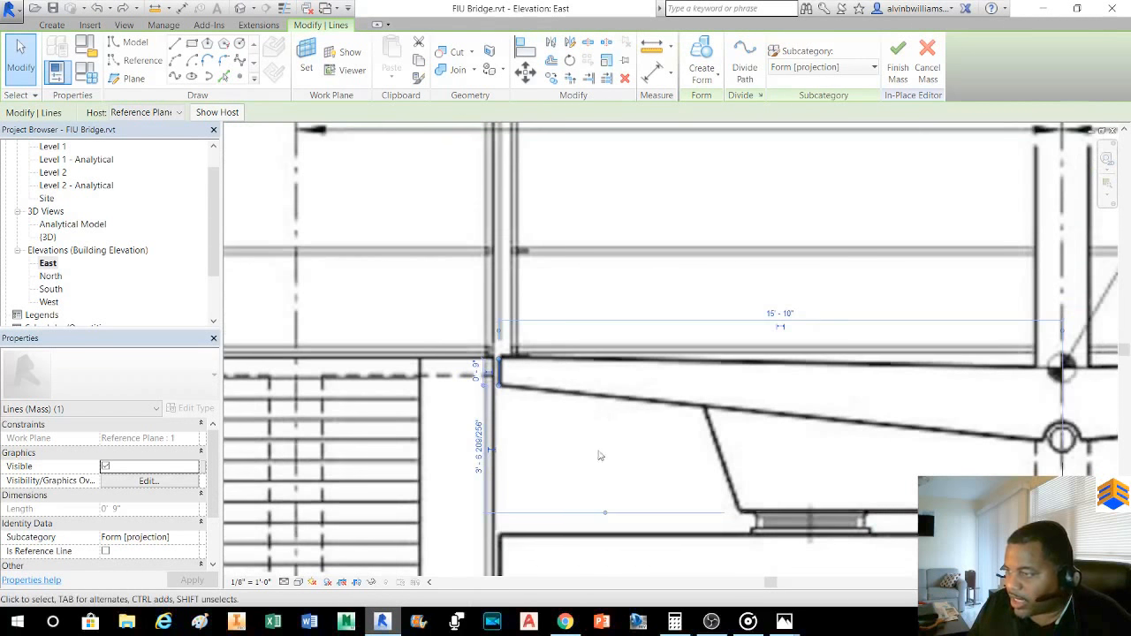
{"action": "scroll", "coordinate": [631, 467], "scroll_direction": "down", "scroll_amount": 4}
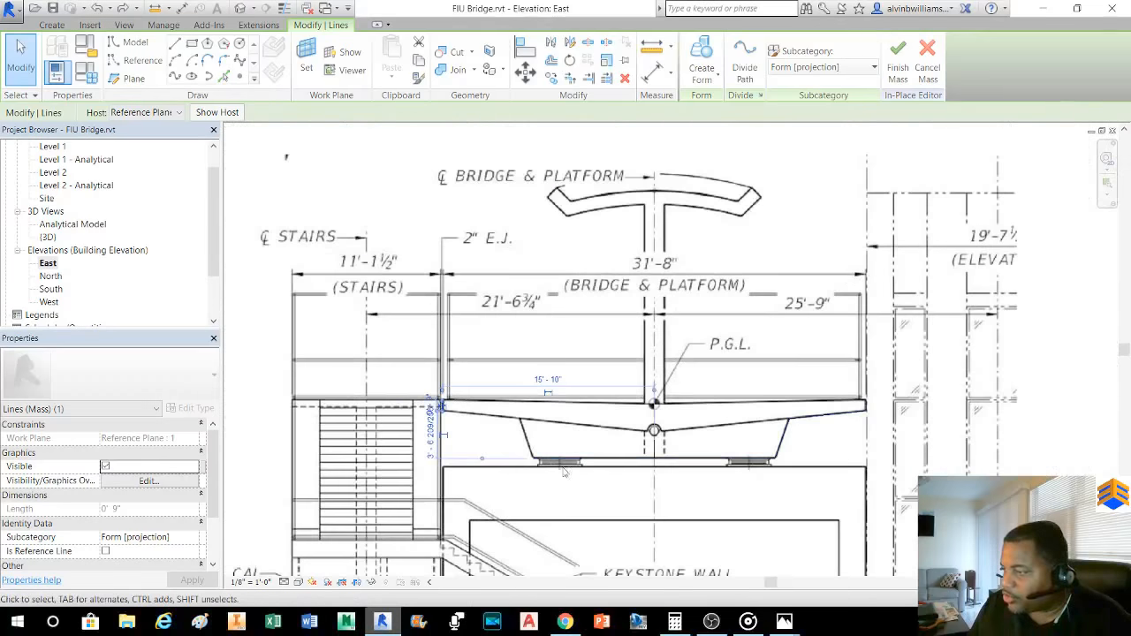
{"action": "scroll", "coordinate": [632, 542], "scroll_direction": "down", "scroll_amount": 1}
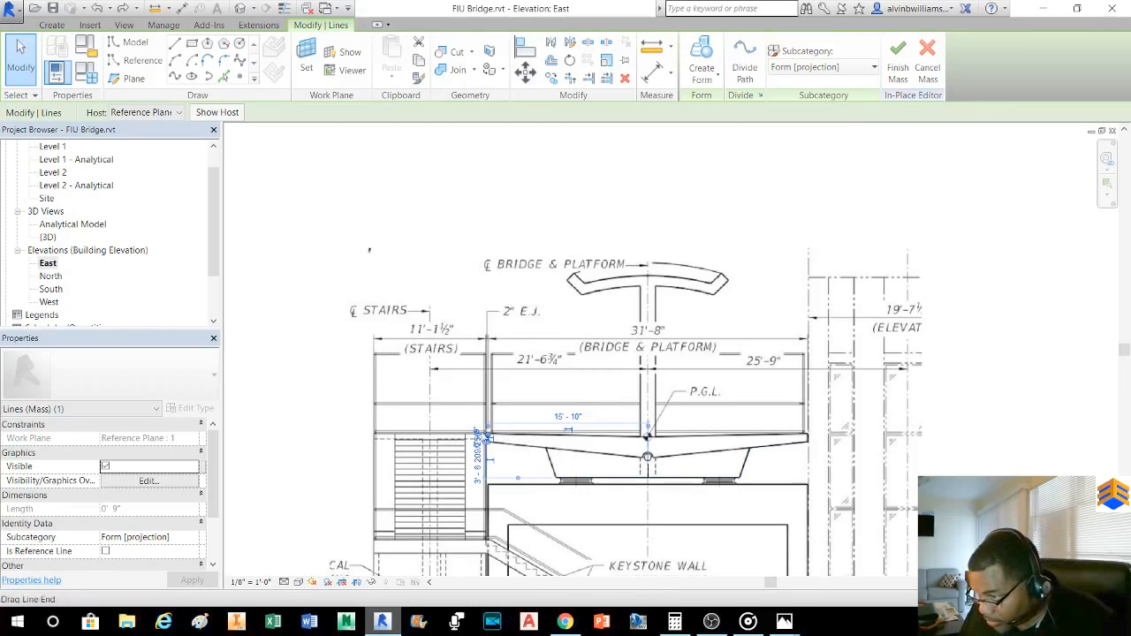
- Reselect the stair-side deck edge line and check its distances from the bridge centre line and the opposite deck edge
{"action": "scroll", "coordinate": [541, 486], "scroll_direction": "up", "scroll_amount": 2}
{"action": "left_click", "coordinate": [306, 367]}
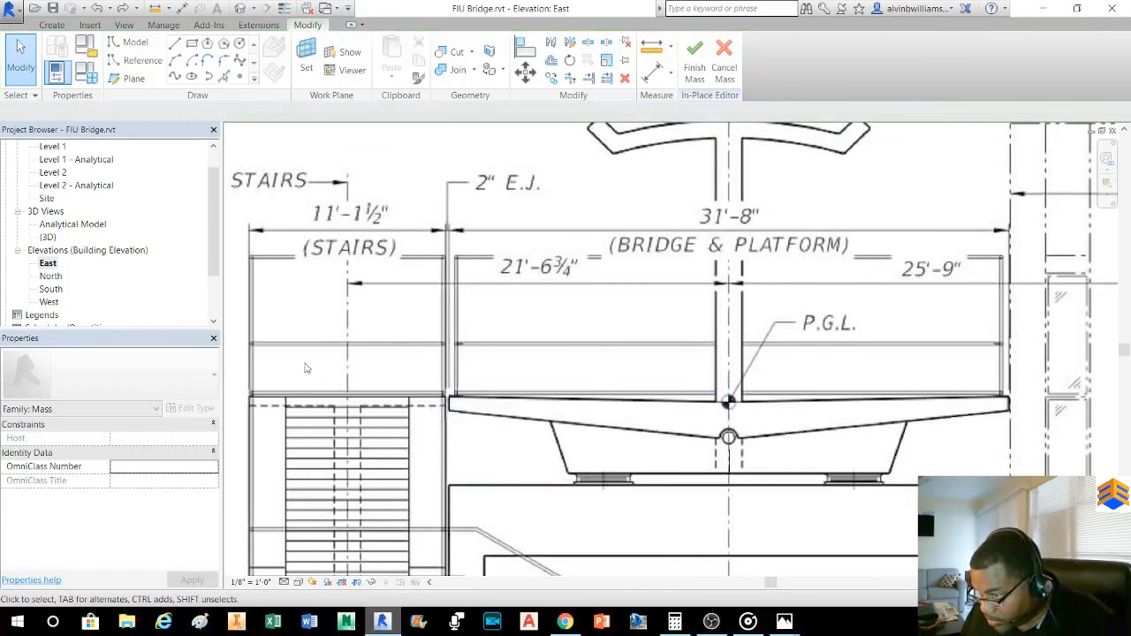
{"action": "left_click", "coordinate": [450, 403]}
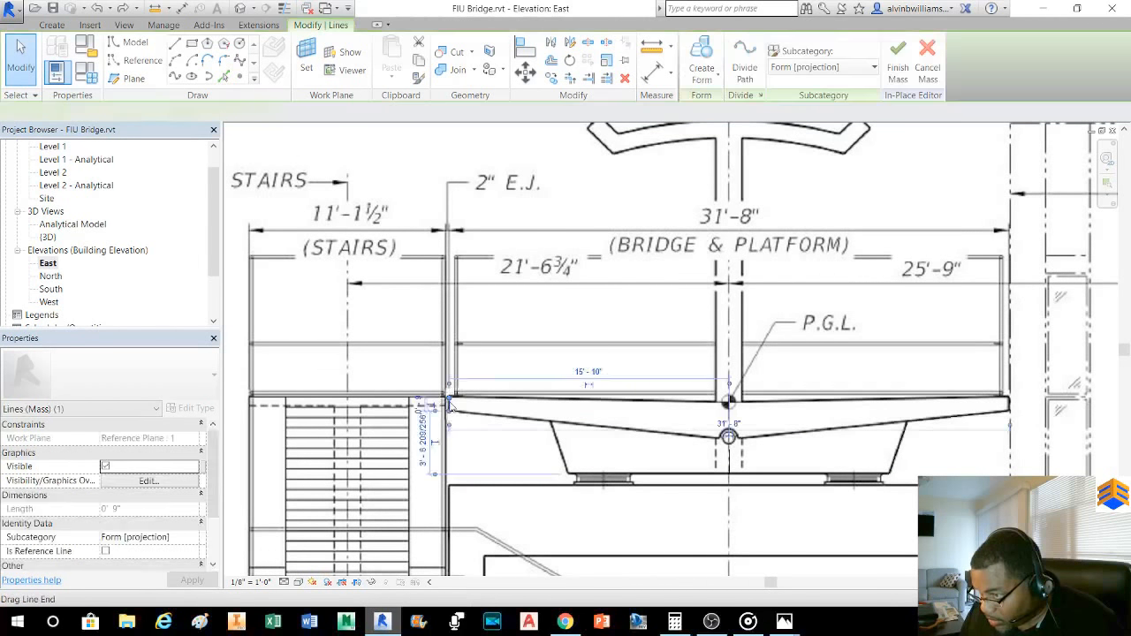
{"action": "left_click", "coordinate": [175, 42]}
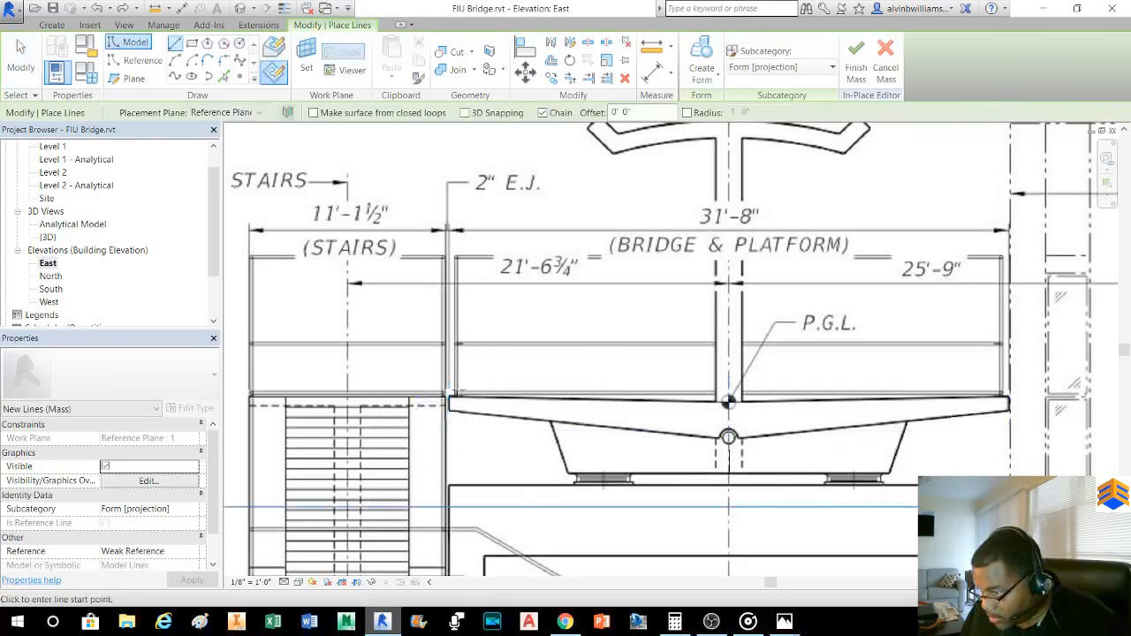
{"action": "left_click", "coordinate": [451, 398]}
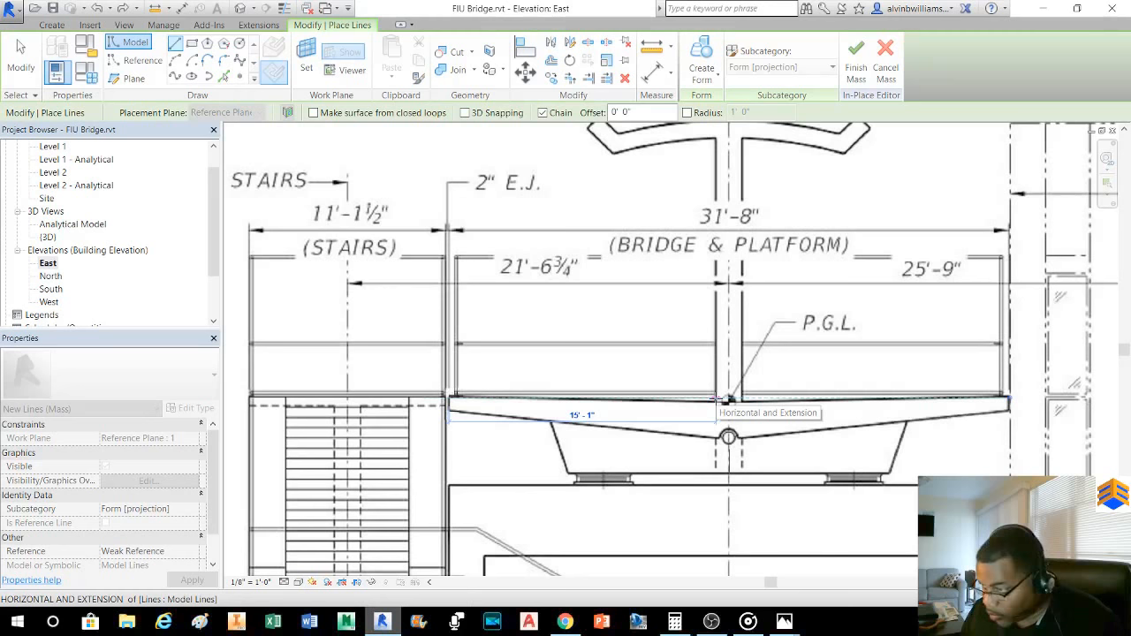
{"action": "key", "text": "Escape"}
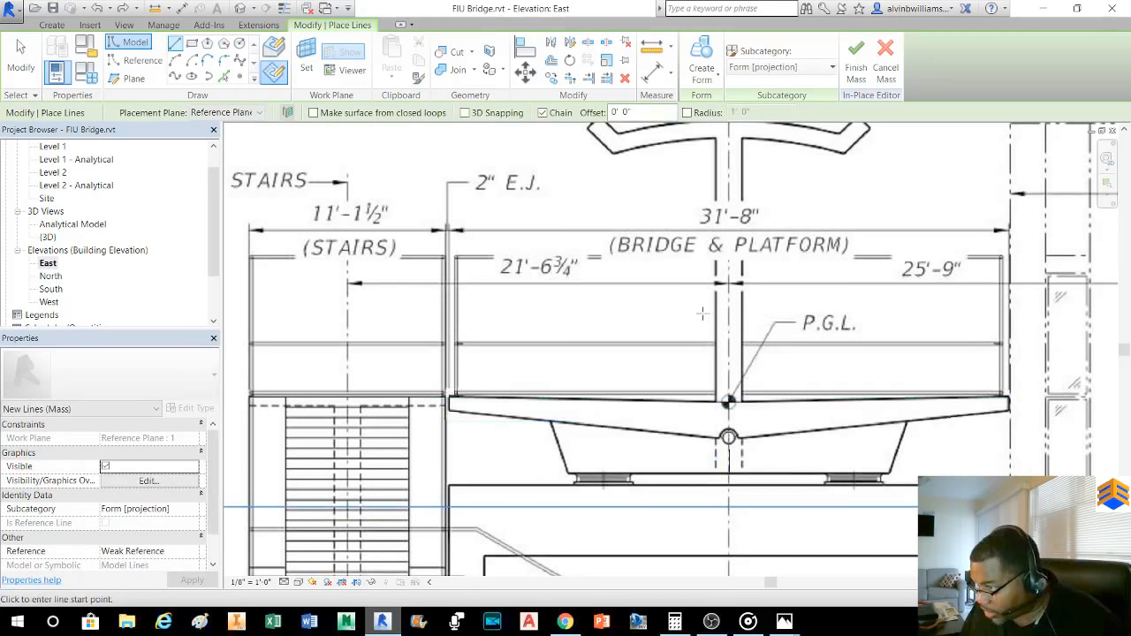
- Switch to Calculator and add 12 and 9 to work out a dimension for the bridge section
{"action": "scroll", "coordinate": [750, 311], "scroll_direction": "down", "scroll_amount": 2}
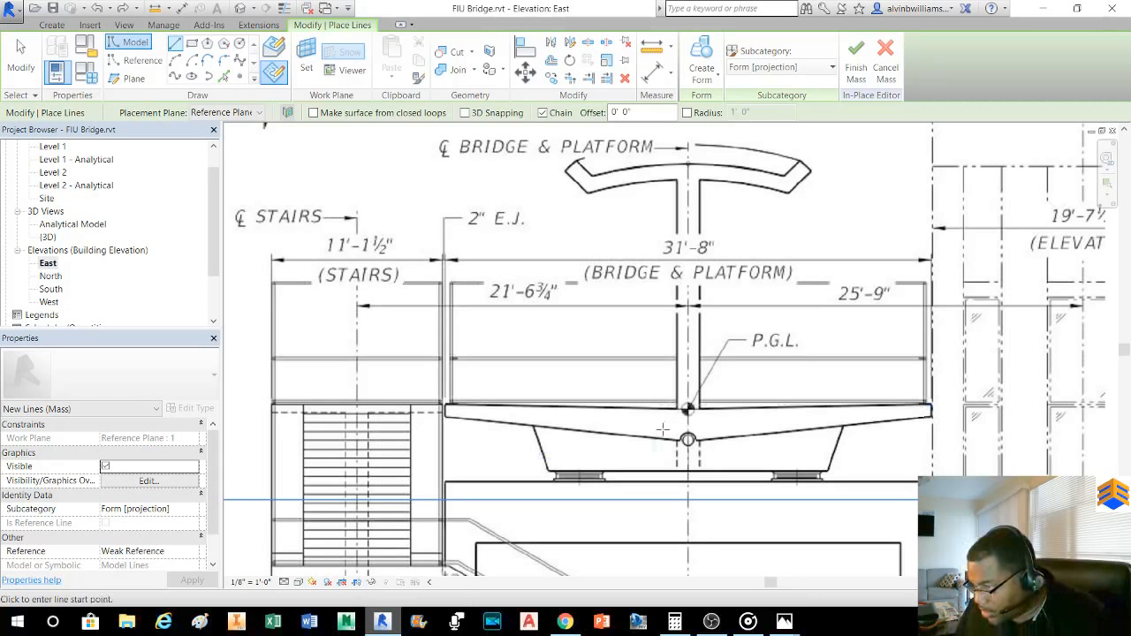
{"action": "scroll", "coordinate": [686, 406], "scroll_direction": "up", "scroll_amount": 2}
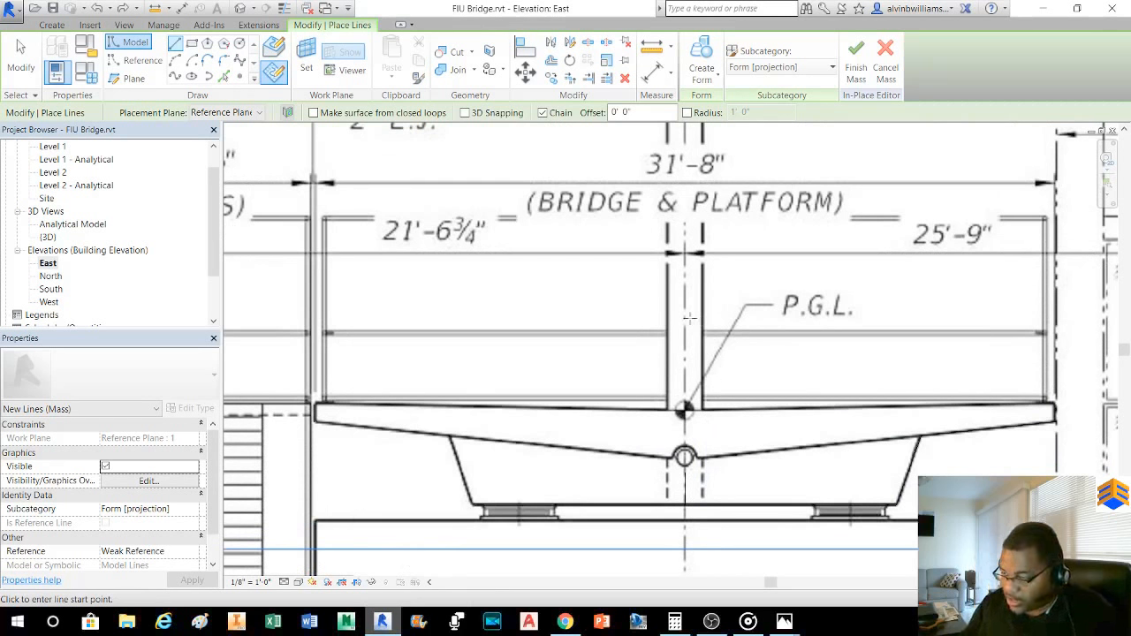
{"action": "left_click", "coordinate": [672, 621]}
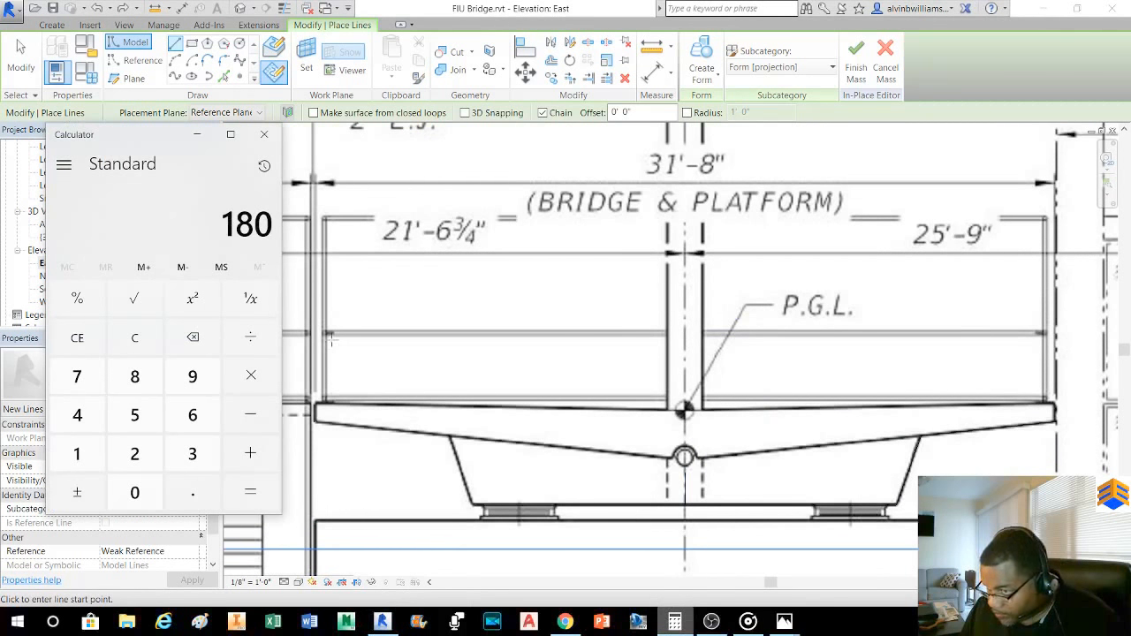
{"action": "left_click", "coordinate": [78, 453]}
{"action": "left_click", "coordinate": [135, 453]}
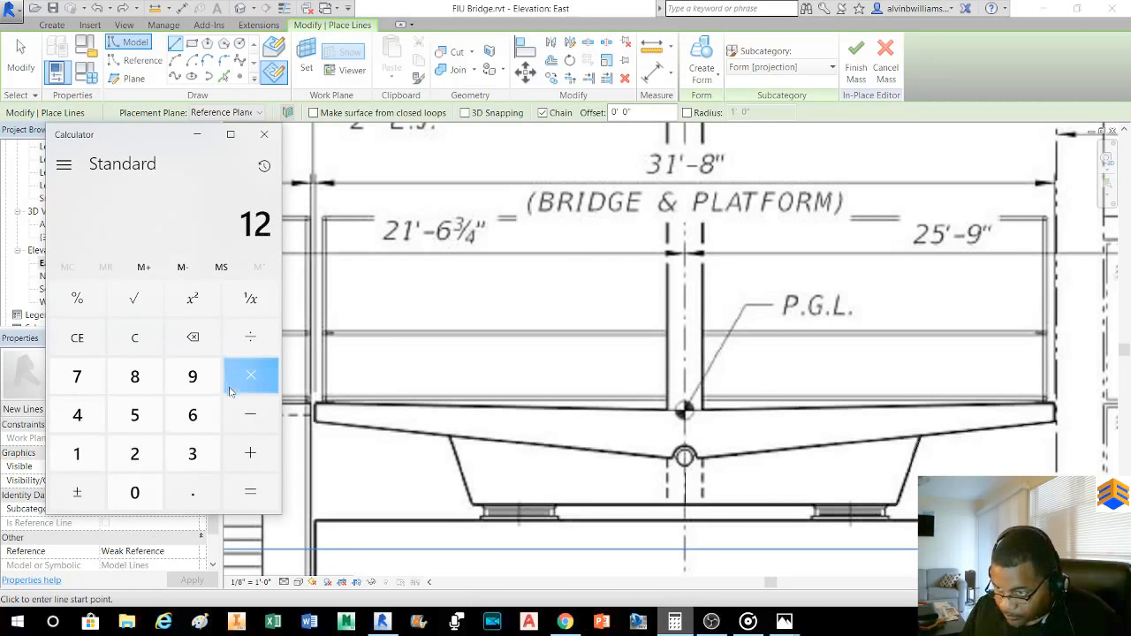
{"action": "left_click", "coordinate": [249, 453]}
{"action": "left_click", "coordinate": [192, 377]}
{"action": "left_click", "coordinate": [248, 493]}
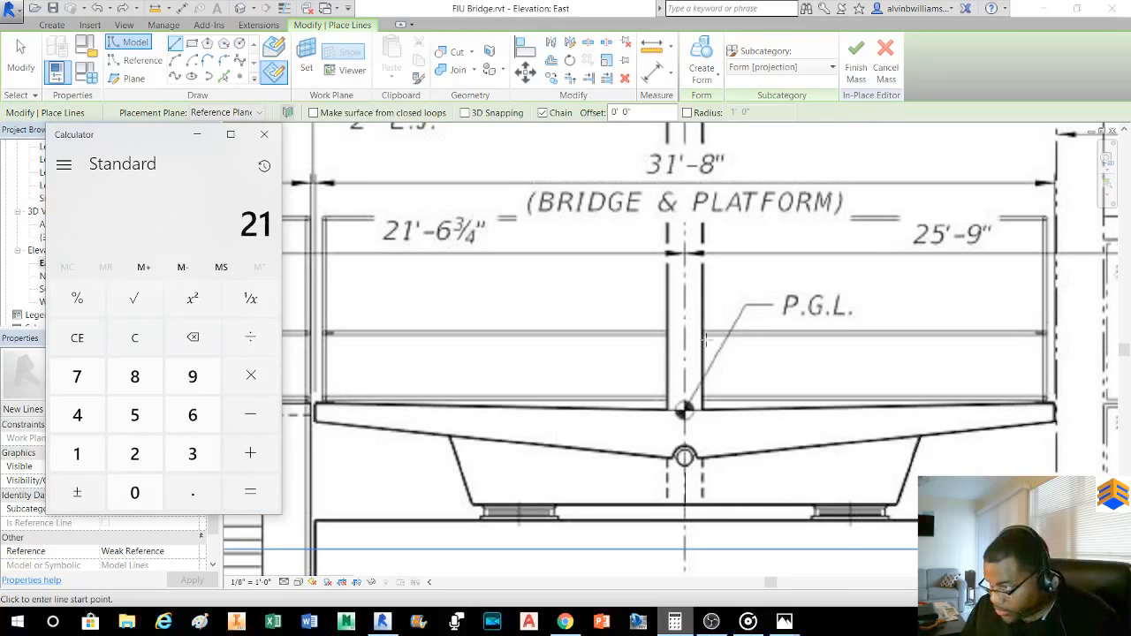
{"action": "scroll", "coordinate": [706, 339], "scroll_direction": "down", "scroll_amount": 1}
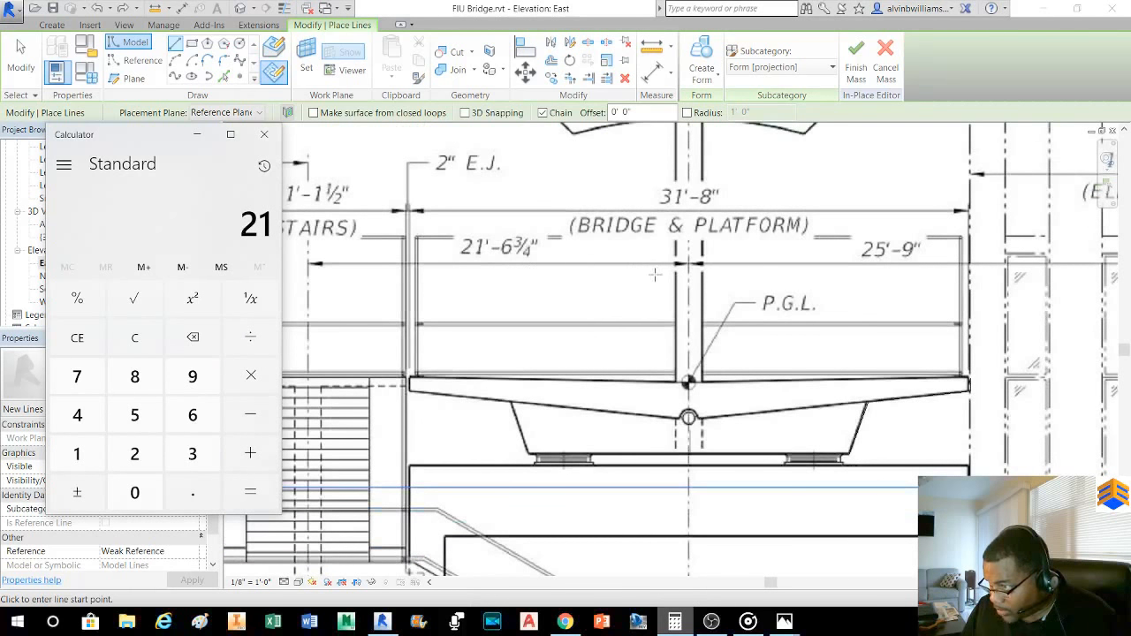
- Divide 21 by 2 on the calculator to work out half of the stem width
{"action": "left_click", "coordinate": [252, 343]}
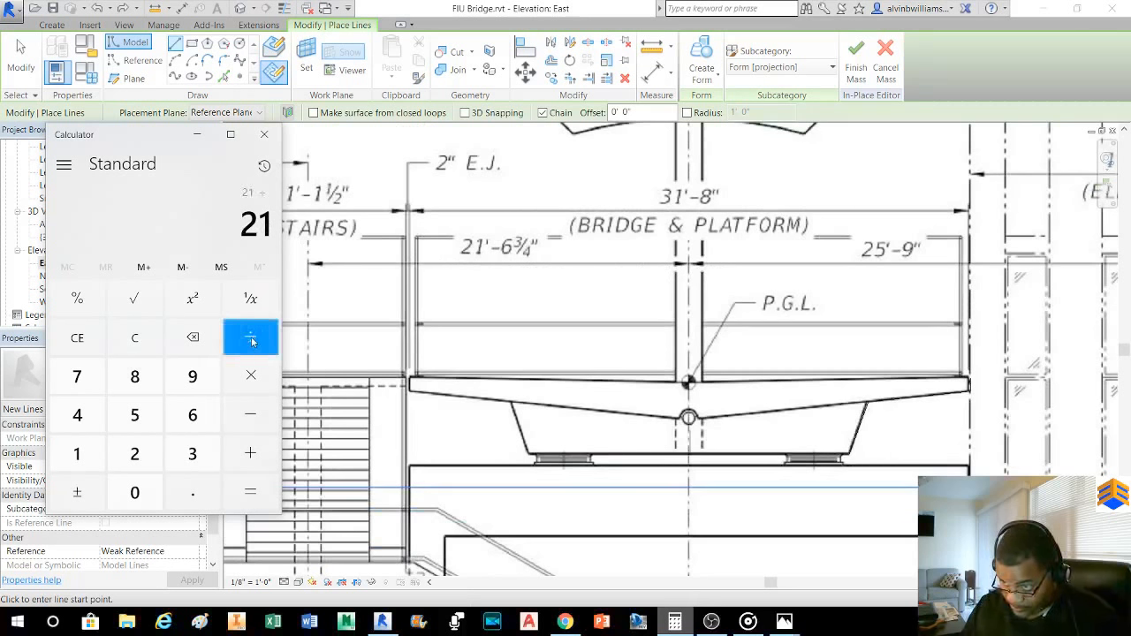
{"action": "left_click", "coordinate": [146, 455]}
{"action": "left_click", "coordinate": [248, 492]}
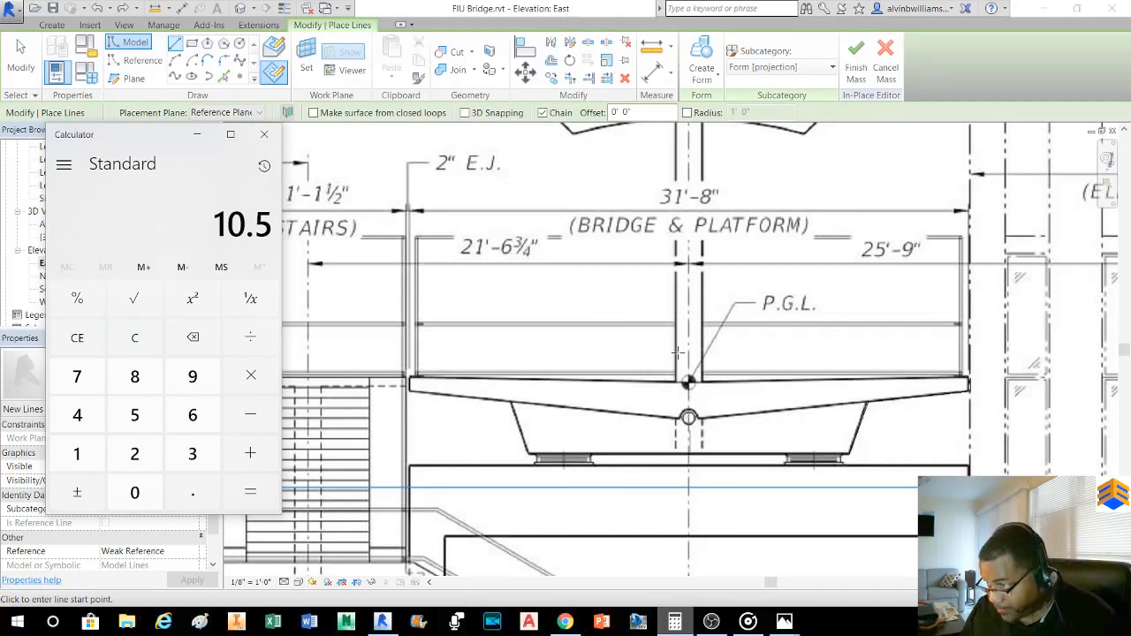
- Start a straight model line and set its drawing offset to 0' 10 1/2"
{"action": "scroll", "coordinate": [677, 352], "scroll_direction": "up", "scroll_amount": 2}
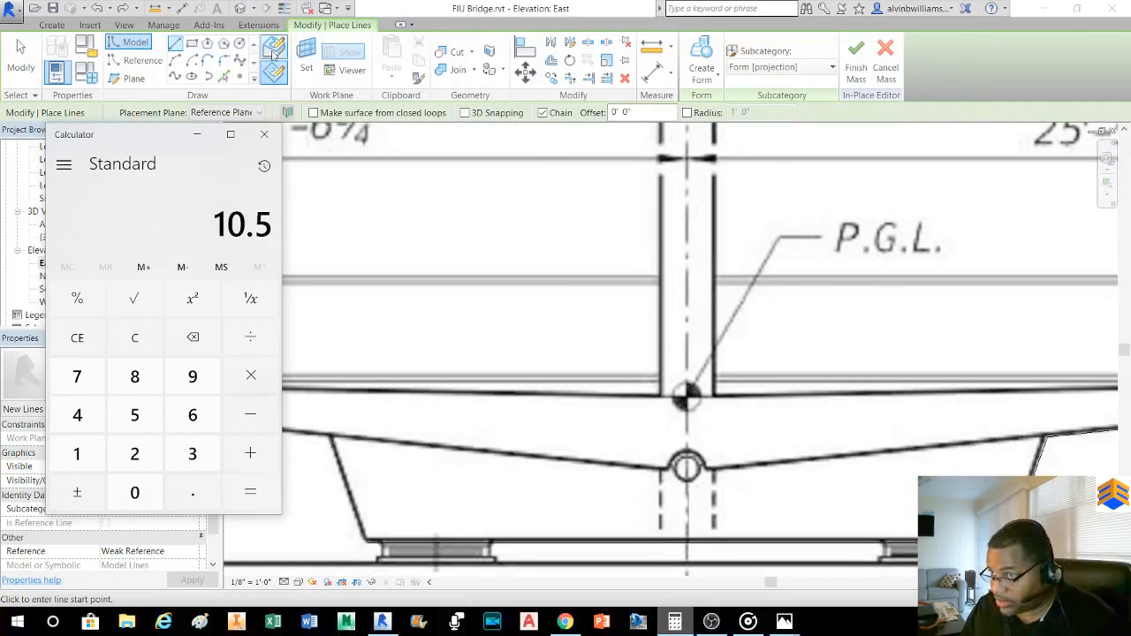
{"action": "left_click", "coordinate": [176, 46]}
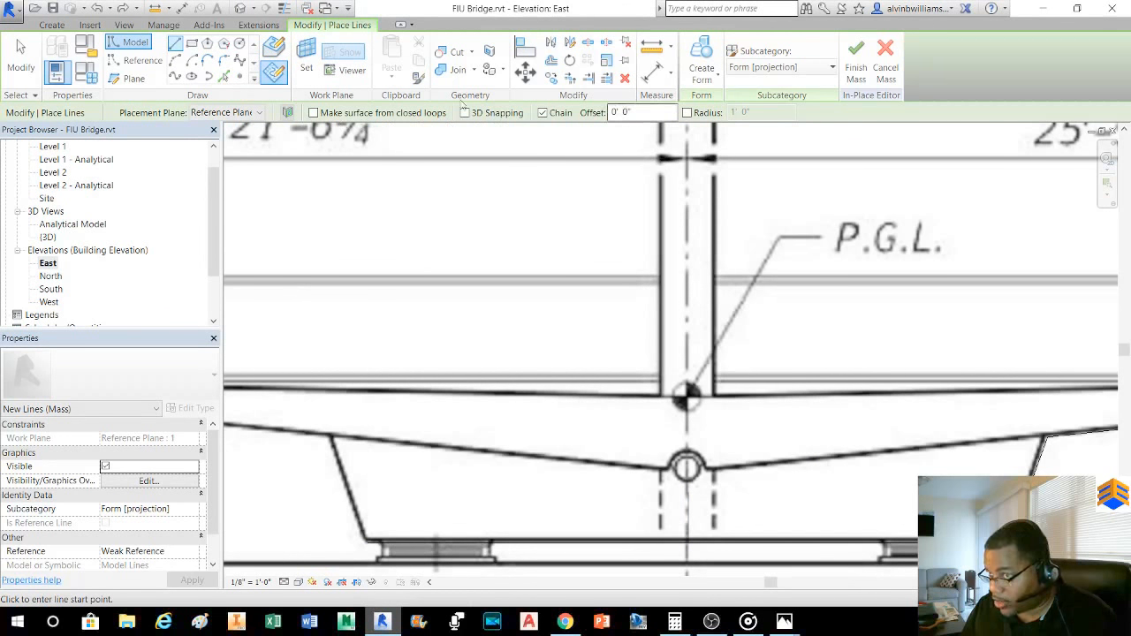
{"action": "left_click", "coordinate": [625, 112]}
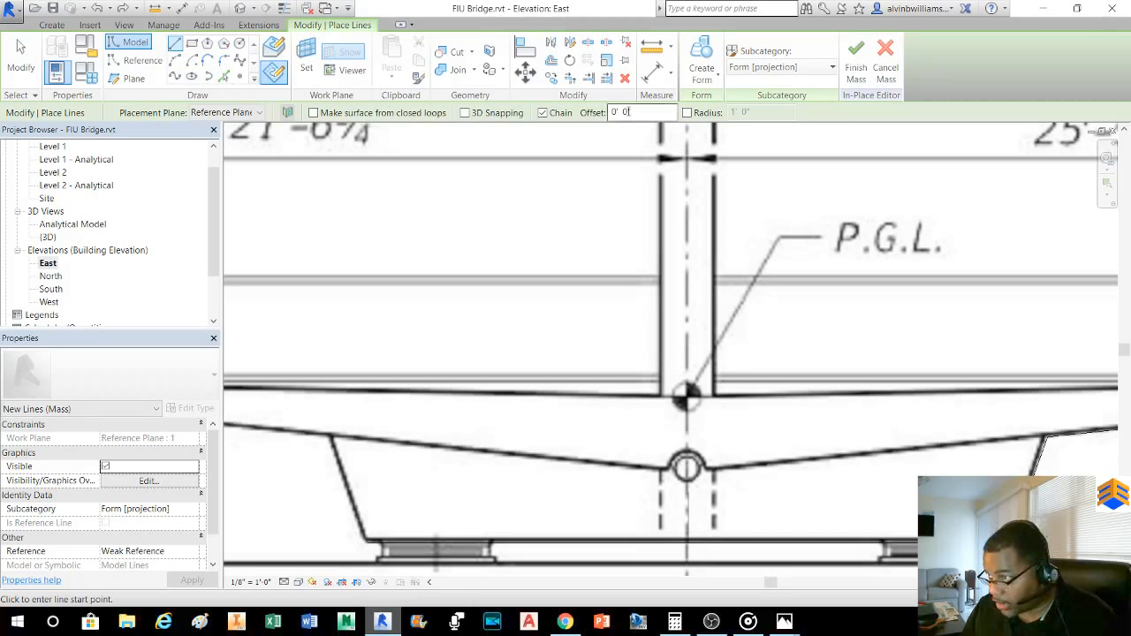
{"action": "left_click_drag", "start_coordinate": [633, 113], "coordinate": [586, 117]}
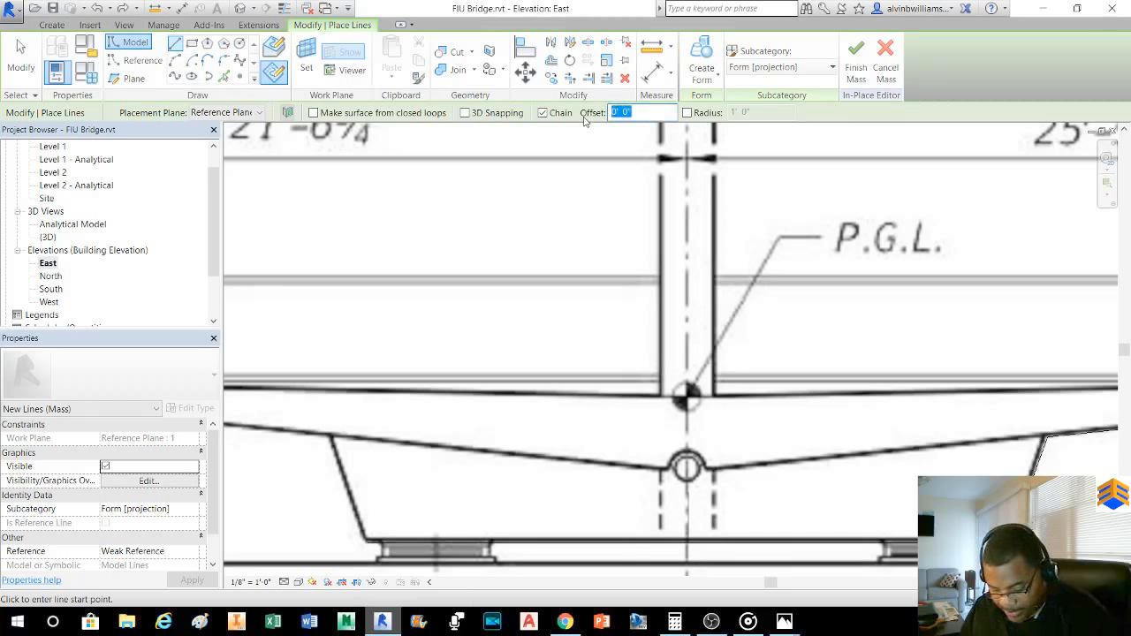
{"action": "type", "text": "0 "}
{"action": "type", "text": "1"}
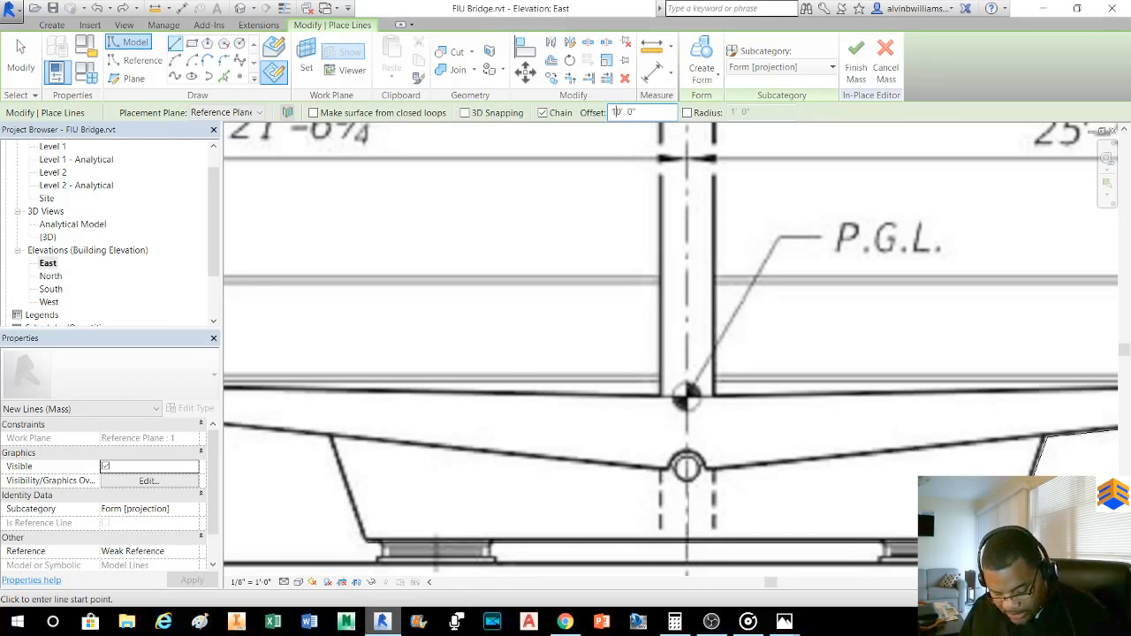
{"action": "type", "text": ".5"}
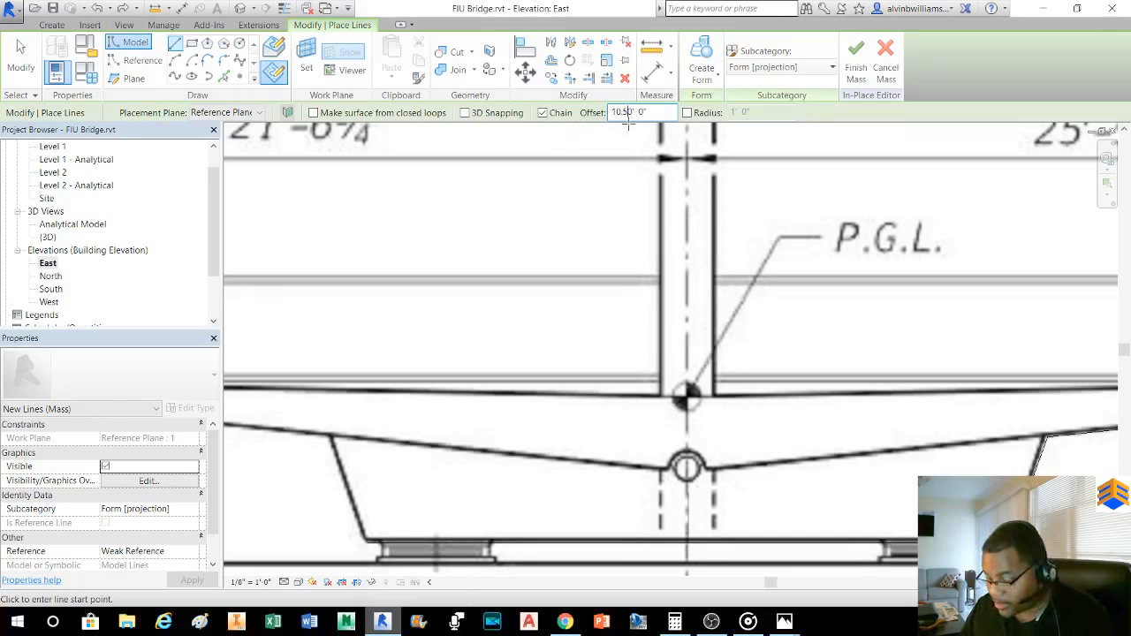
{"action": "left_click_drag", "start_coordinate": [652, 111], "coordinate": [605, 117]}
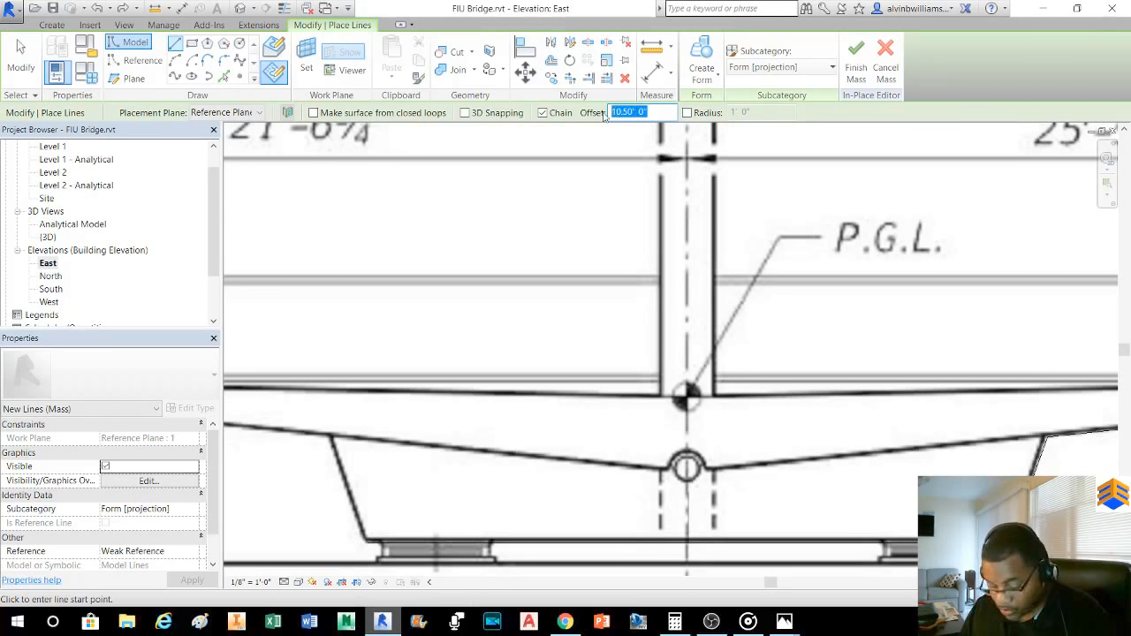
{"action": "type", "text": "0 10.5"}
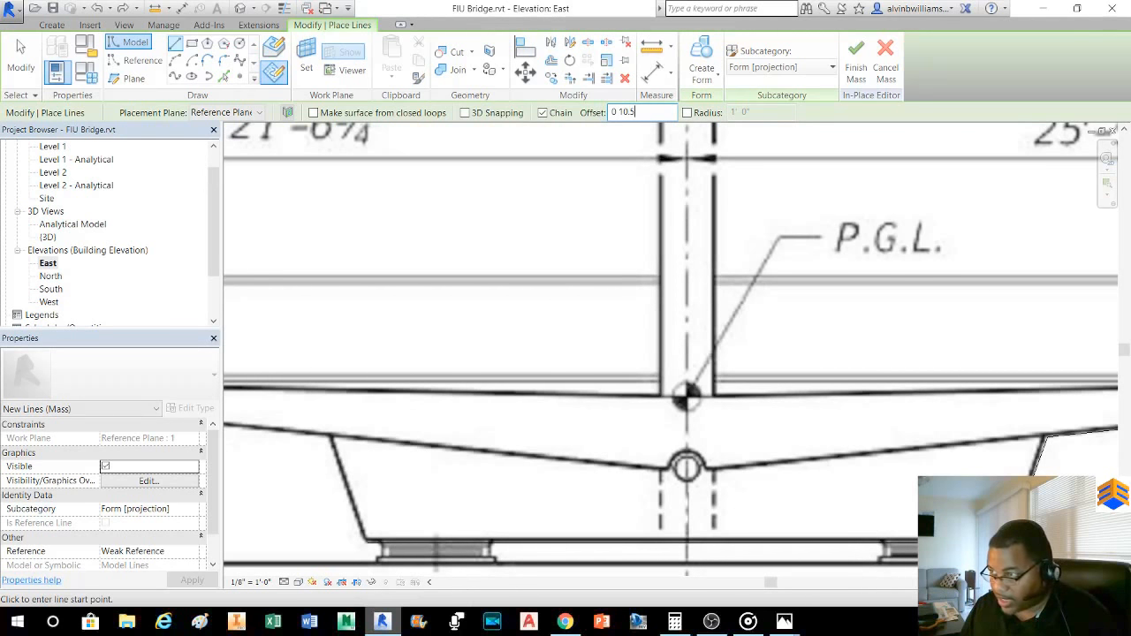
{"action": "key", "text": "Return"}
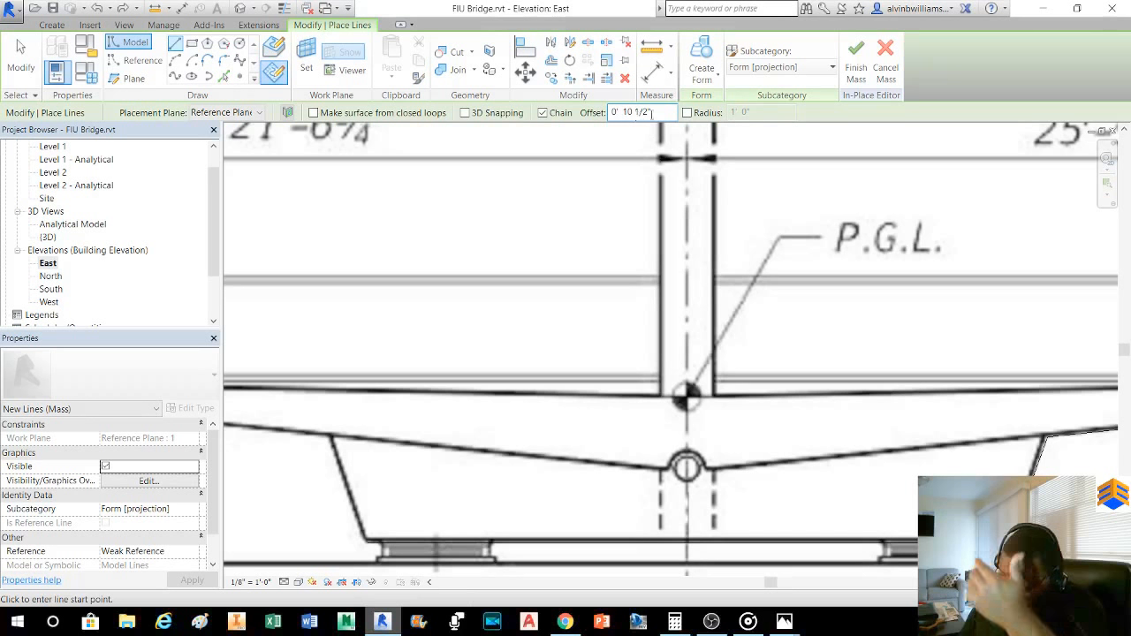
- Draw the stem's right edge as a vertical line offset 10 1/2" from the centerline, from below the circle up to the canopy
{"action": "scroll", "coordinate": [668, 131], "scroll_direction": "down", "scroll_amount": 1}
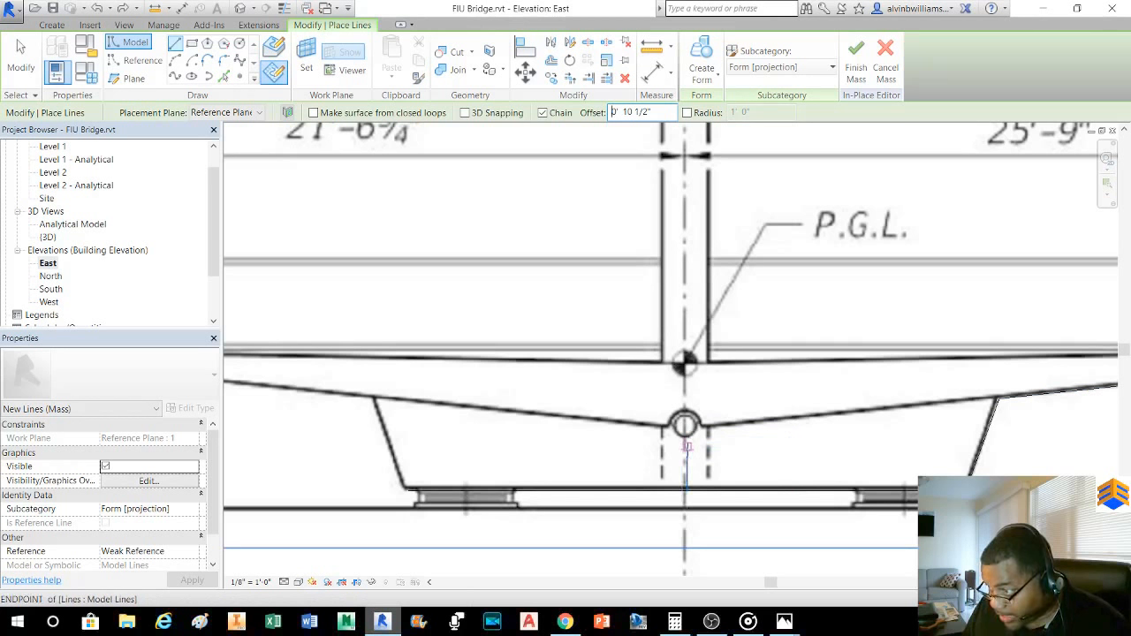
{"action": "left_click", "coordinate": [687, 448]}
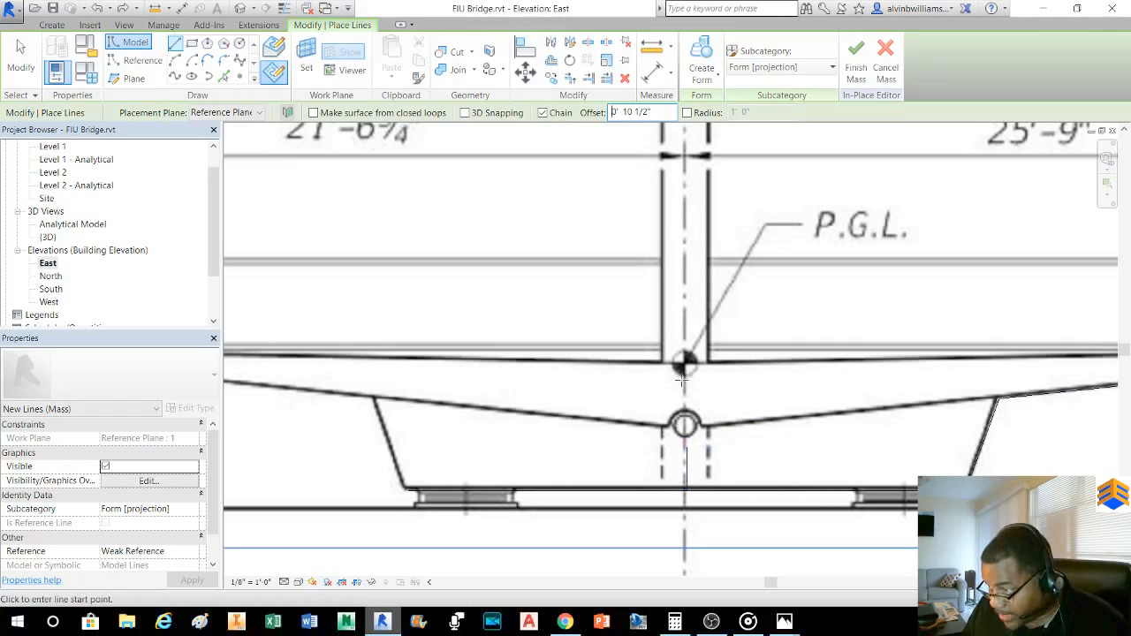
{"action": "key", "text": "Escape"}
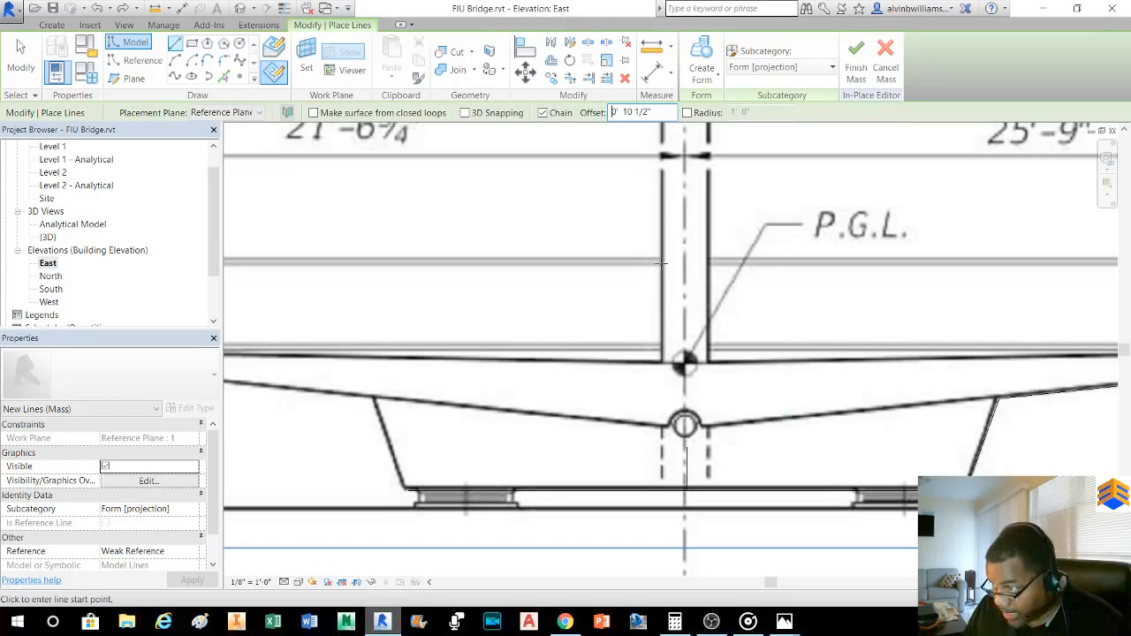
{"action": "left_click", "coordinate": [685, 447]}
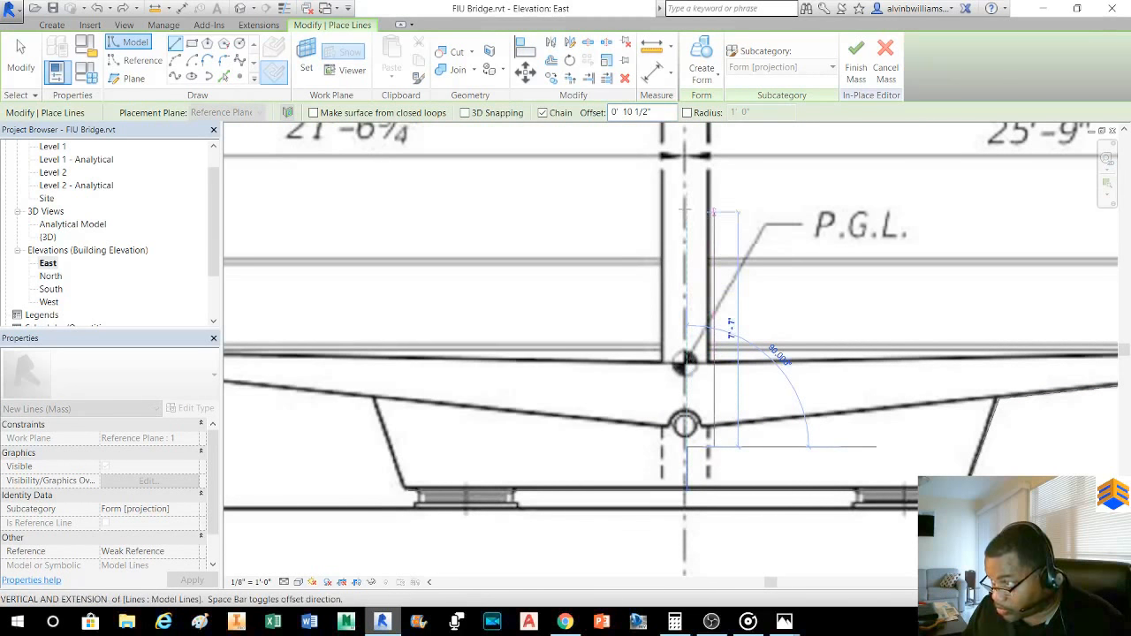
{"action": "middle_click_drag", "start_coordinate": [692, 206], "coordinate": [674, 380]}
{"action": "scroll", "coordinate": [674, 380], "scroll_direction": "down", "scroll_amount": 1}
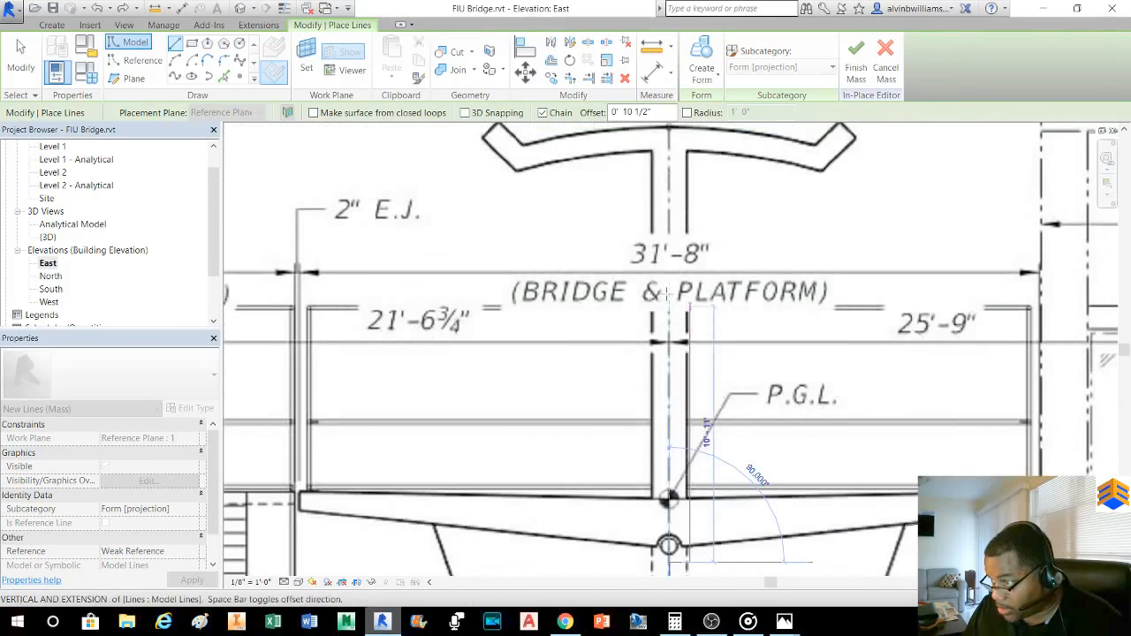
{"action": "left_click", "coordinate": [668, 141]}
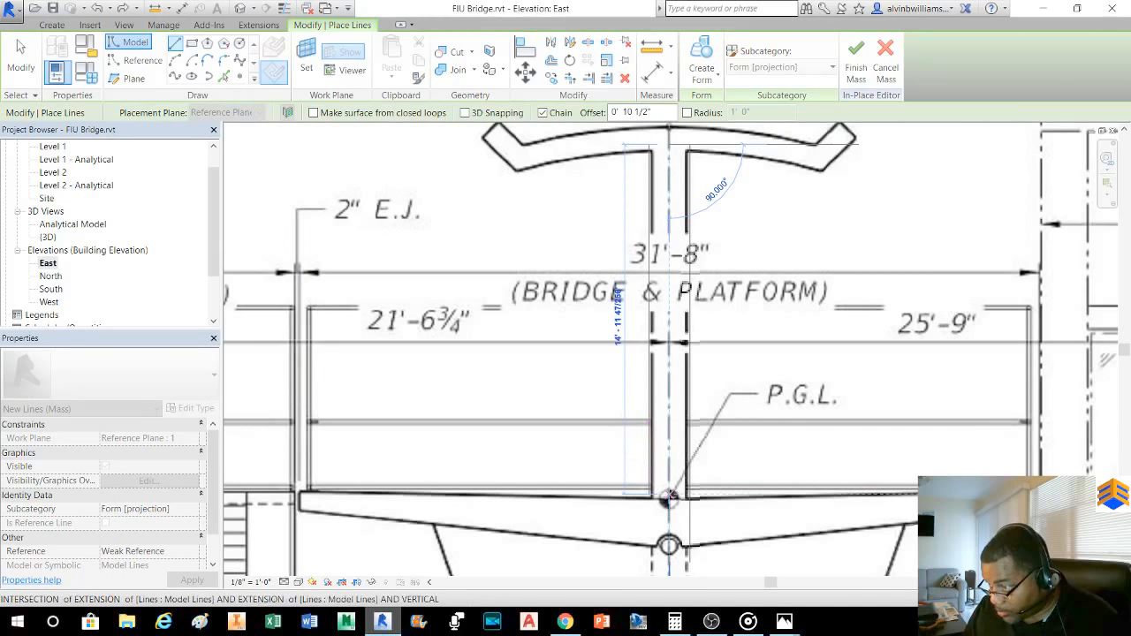
- Draw the stem's left edge about 17'-10" long at the 10 1/2" offset, from the canopy down the centerline to the starting endpoint
{"action": "middle_click_drag", "start_coordinate": [650, 524], "coordinate": [653, 441]}
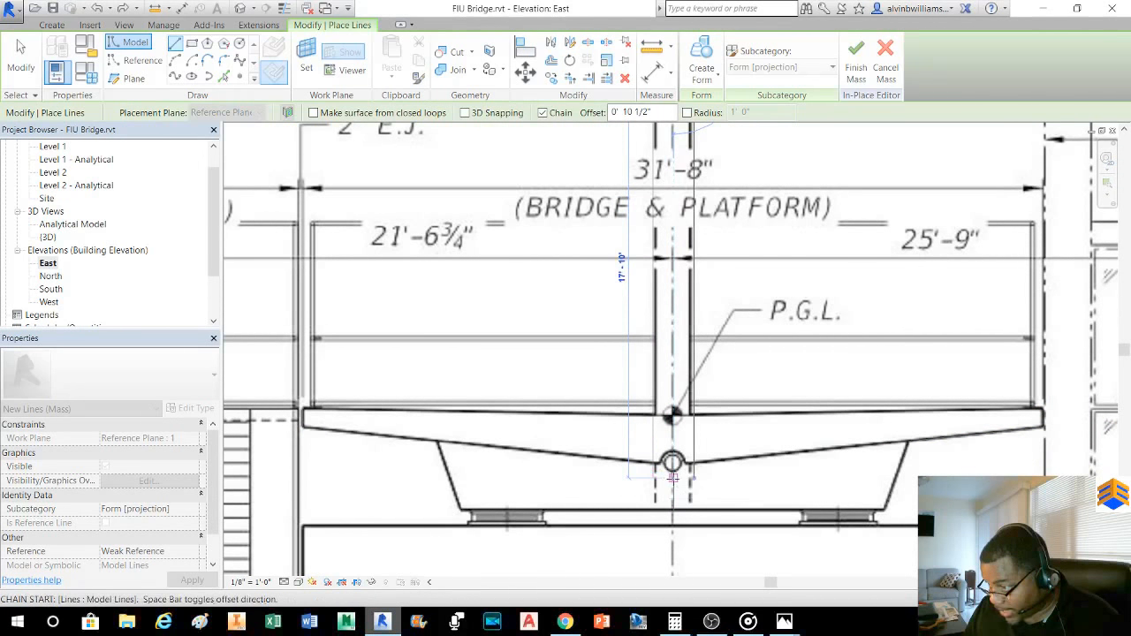
{"action": "left_click", "coordinate": [673, 478]}
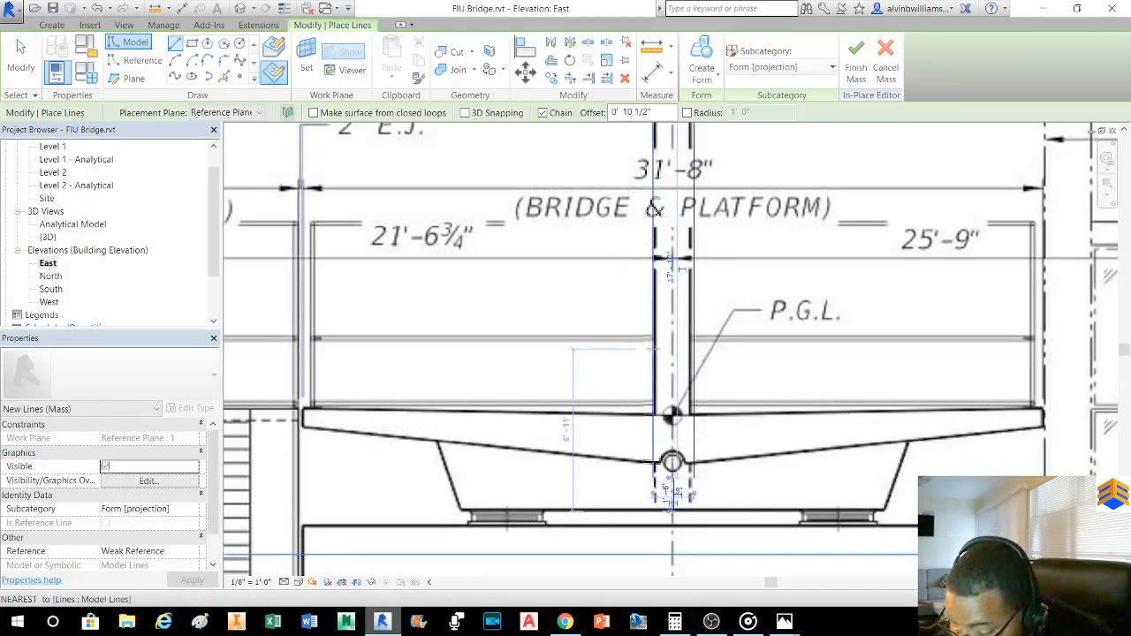
{"action": "key", "text": "Escape"}
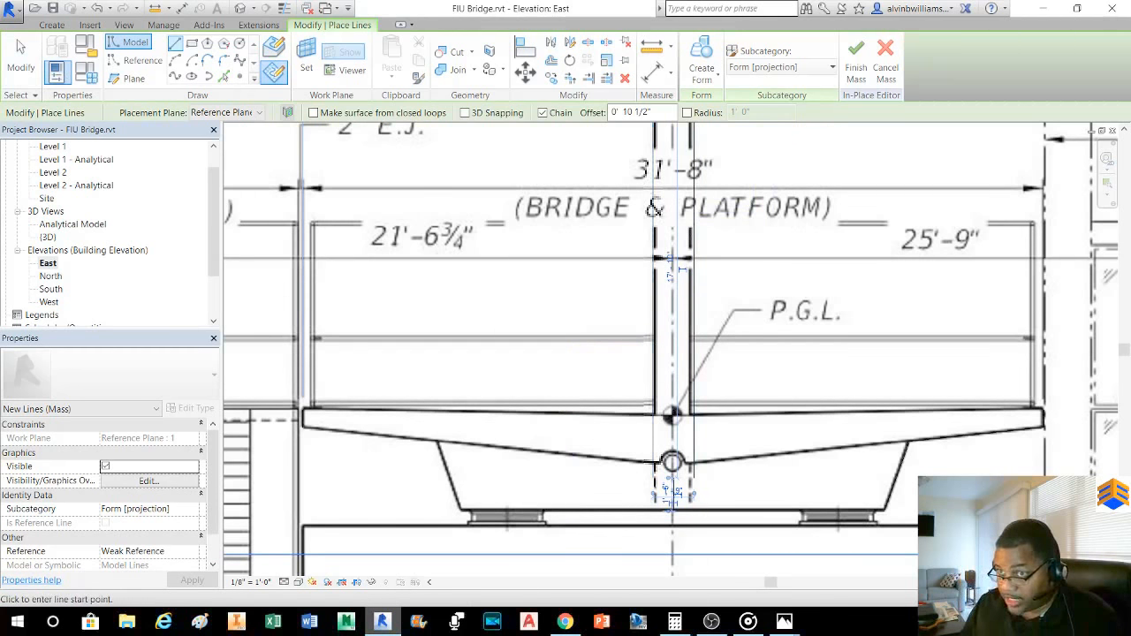
{"action": "left_click", "coordinate": [31, 61]}
- Draw a horizontal model line with zero offset from the deck's upper-left corner to the stem's left edge line
{"action": "scroll", "coordinate": [656, 343], "scroll_direction": "down", "scroll_amount": 1}
{"action": "scroll", "coordinate": [656, 345], "scroll_direction": "down", "scroll_amount": 1}
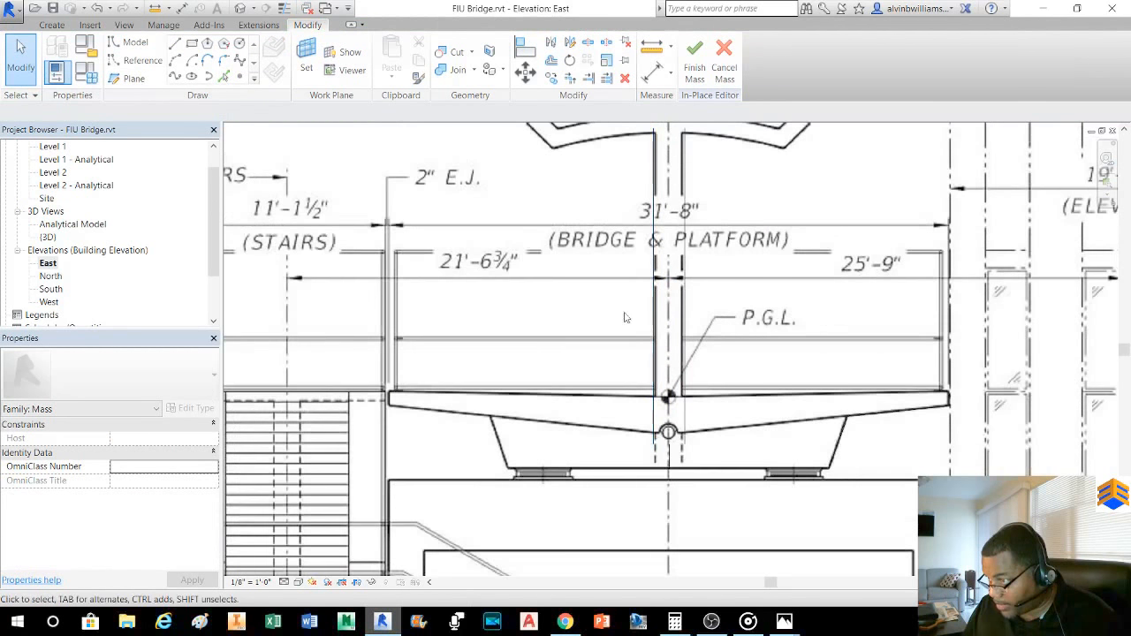
{"action": "middle_click_drag", "start_coordinate": [643, 326], "coordinate": [706, 377]}
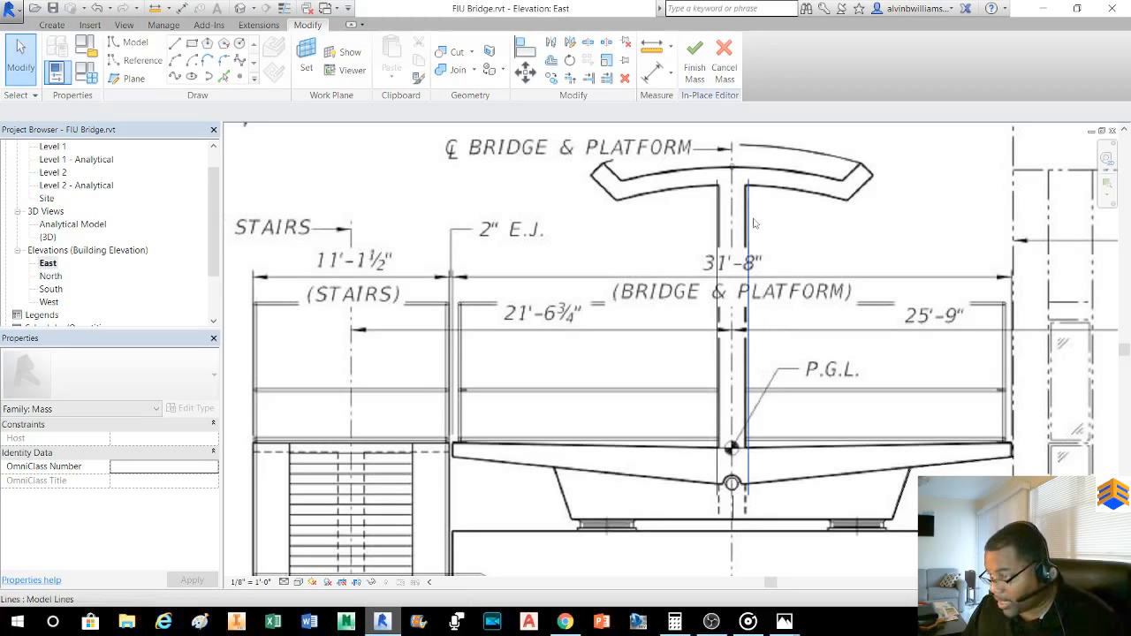
{"action": "scroll", "coordinate": [751, 450], "scroll_direction": "up", "scroll_amount": 3}
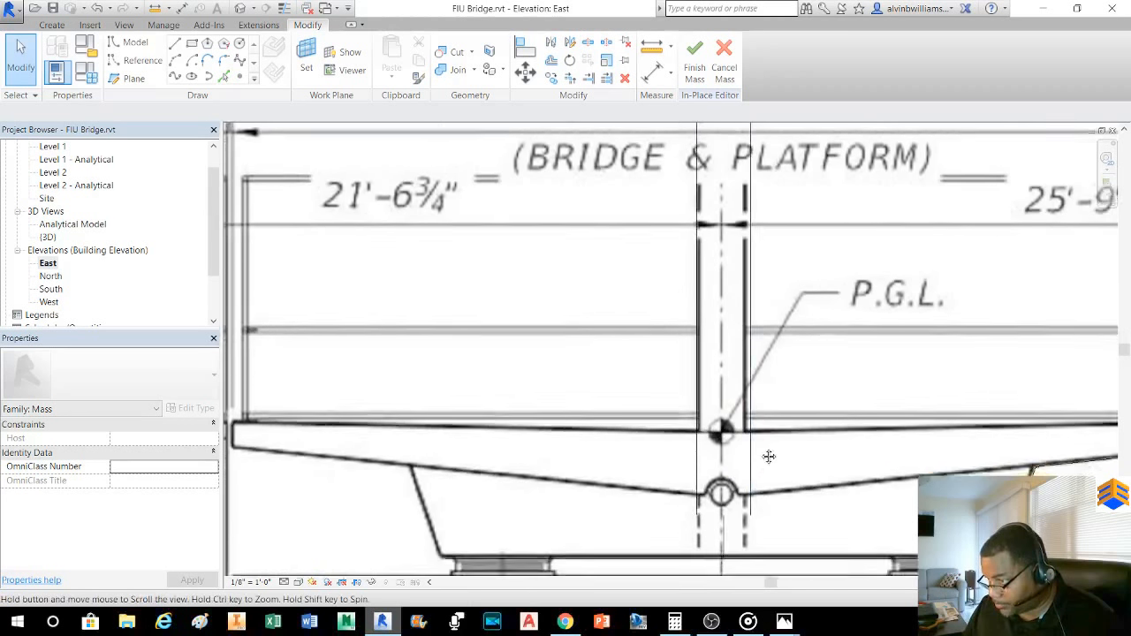
{"action": "scroll", "coordinate": [769, 456], "scroll_direction": "down", "scroll_amount": 2}
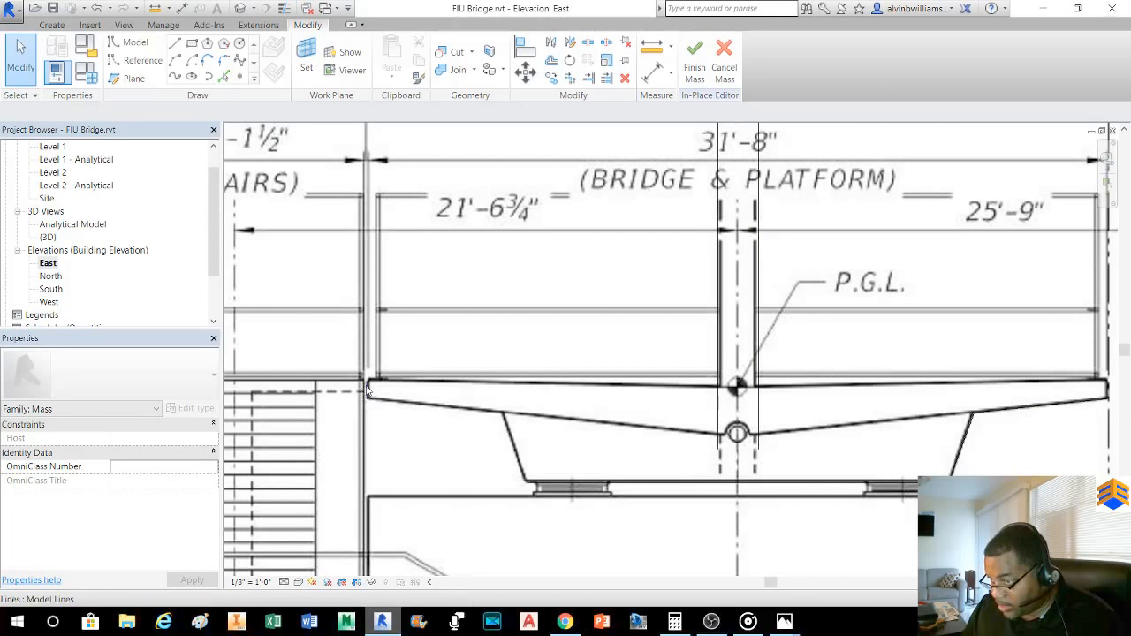
{"action": "left_click", "coordinate": [174, 43]}
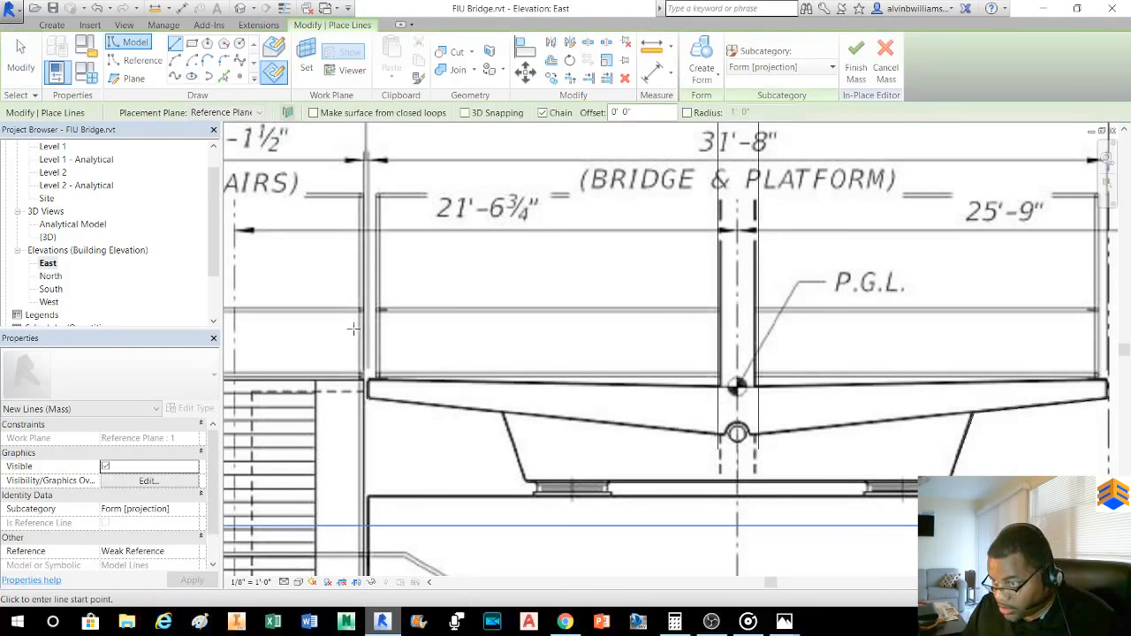
{"action": "left_click", "coordinate": [369, 381]}
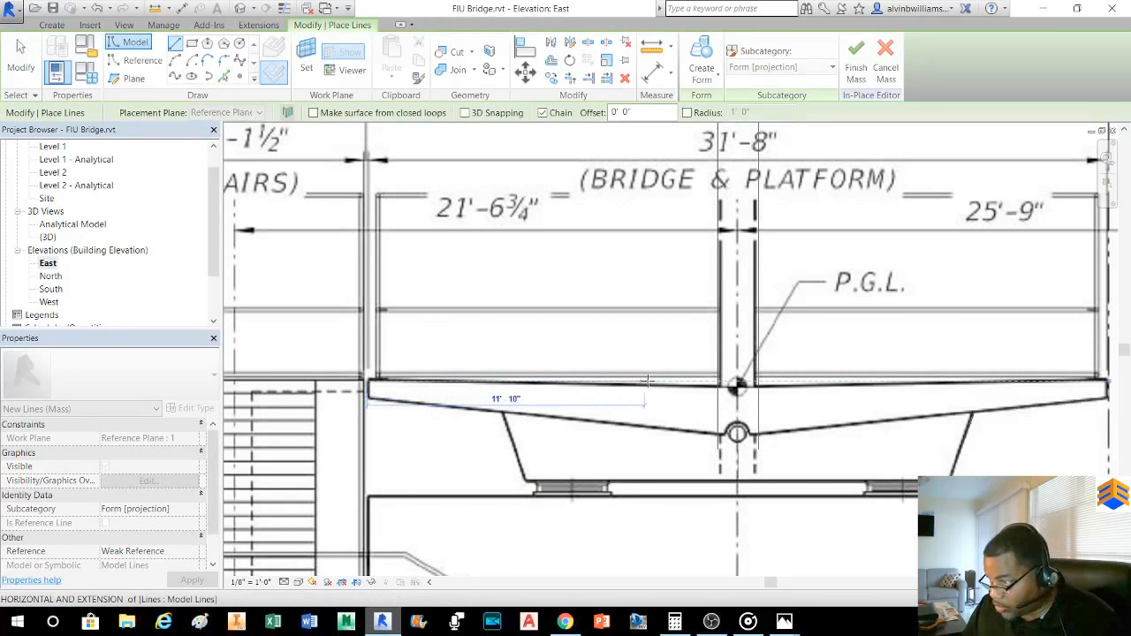
{"action": "left_click", "coordinate": [717, 379]}
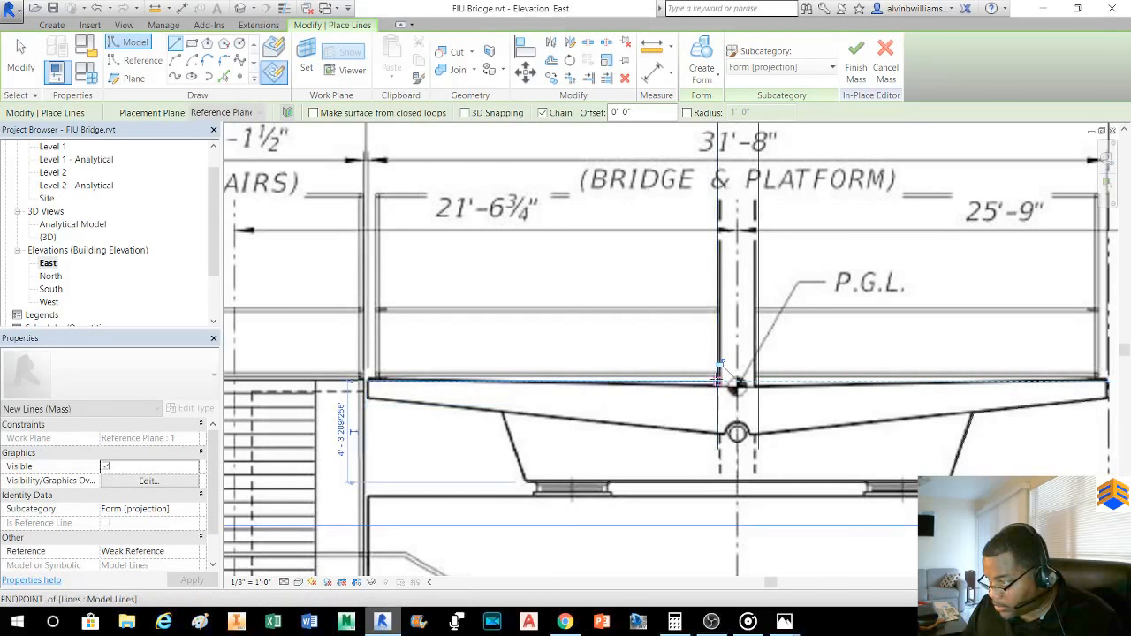
{"action": "key", "text": "Escape"}
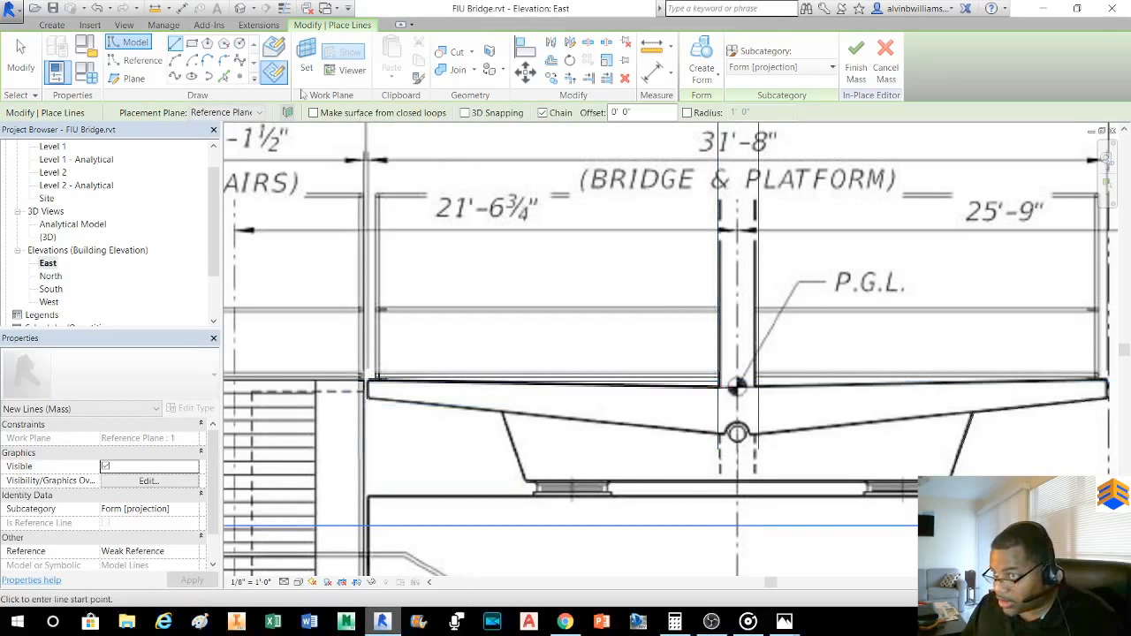
- Trim the stem's left edge line and the horizontal deck line into a corner, keeping the part of the stem above the deck
{"action": "left_click", "coordinate": [570, 78]}
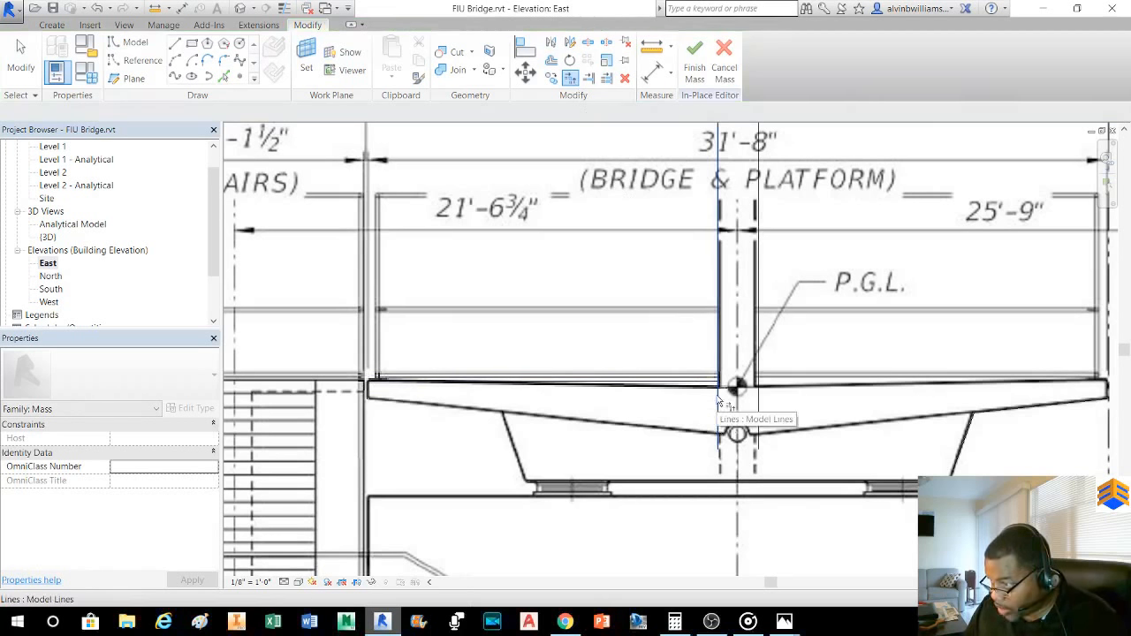
{"action": "left_click", "coordinate": [718, 433]}
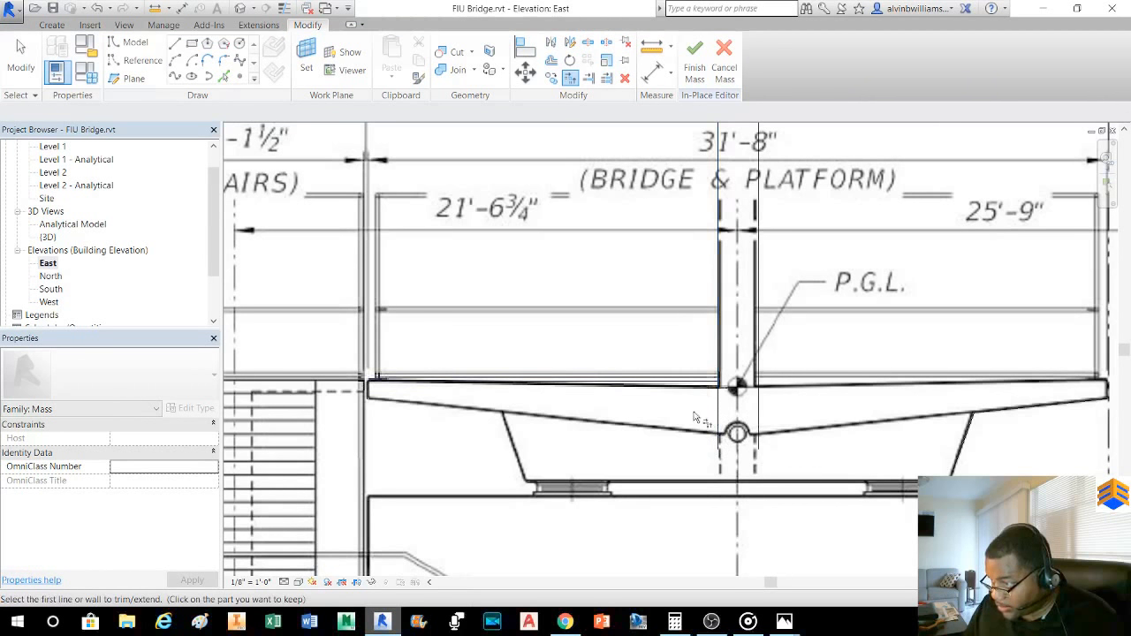
{"action": "left_click", "coordinate": [711, 387]}
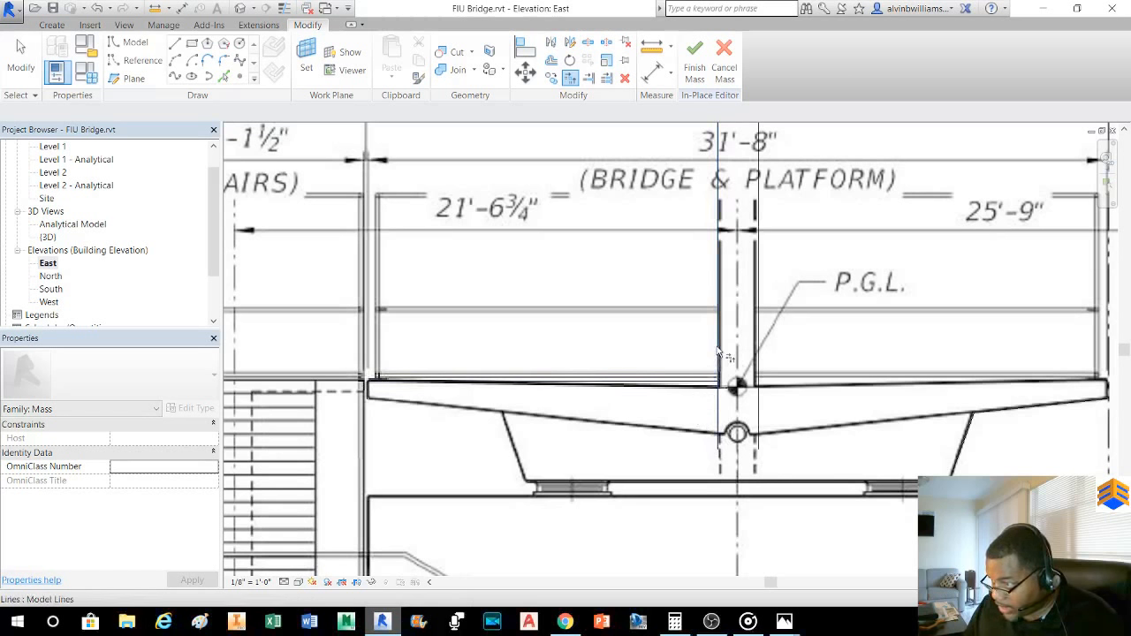
{"action": "left_click", "coordinate": [718, 352]}
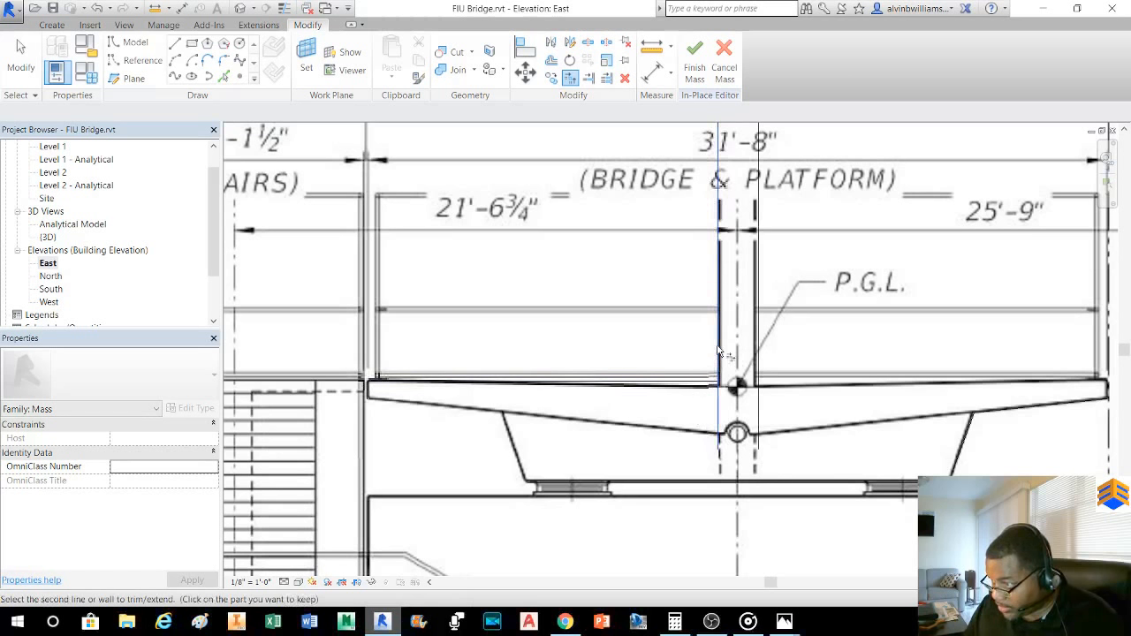
{"action": "left_click", "coordinate": [675, 384]}
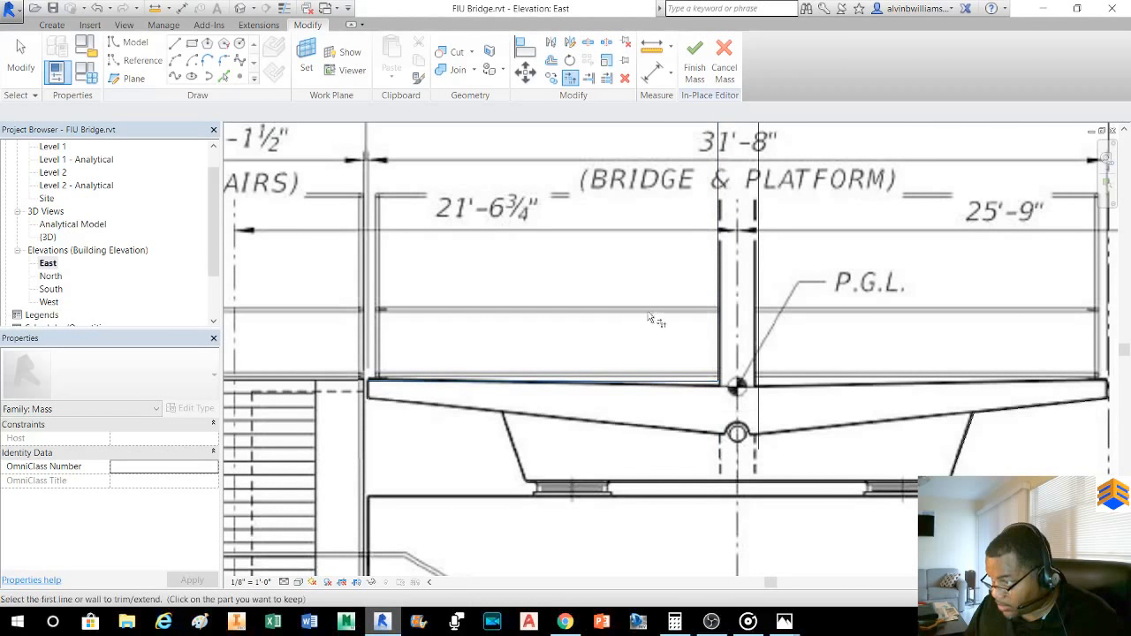
{"action": "scroll", "coordinate": [636, 346], "scroll_direction": "down", "scroll_amount": 4}
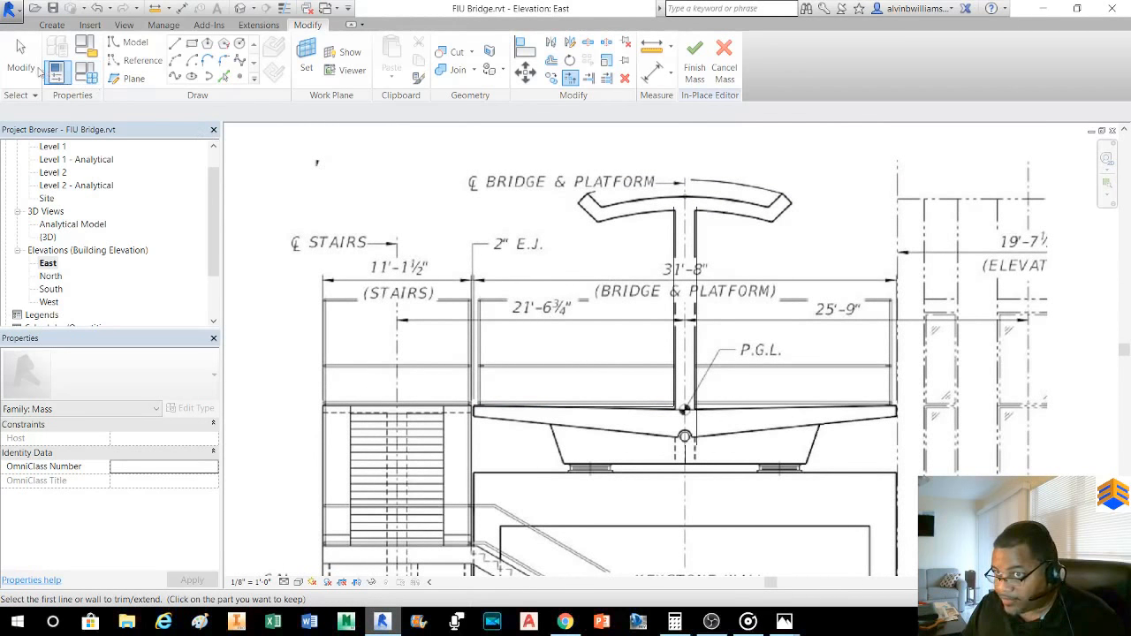
{"action": "left_click", "coordinate": [35, 67]}
{"action": "scroll", "coordinate": [665, 420], "scroll_direction": "up", "scroll_amount": 2}
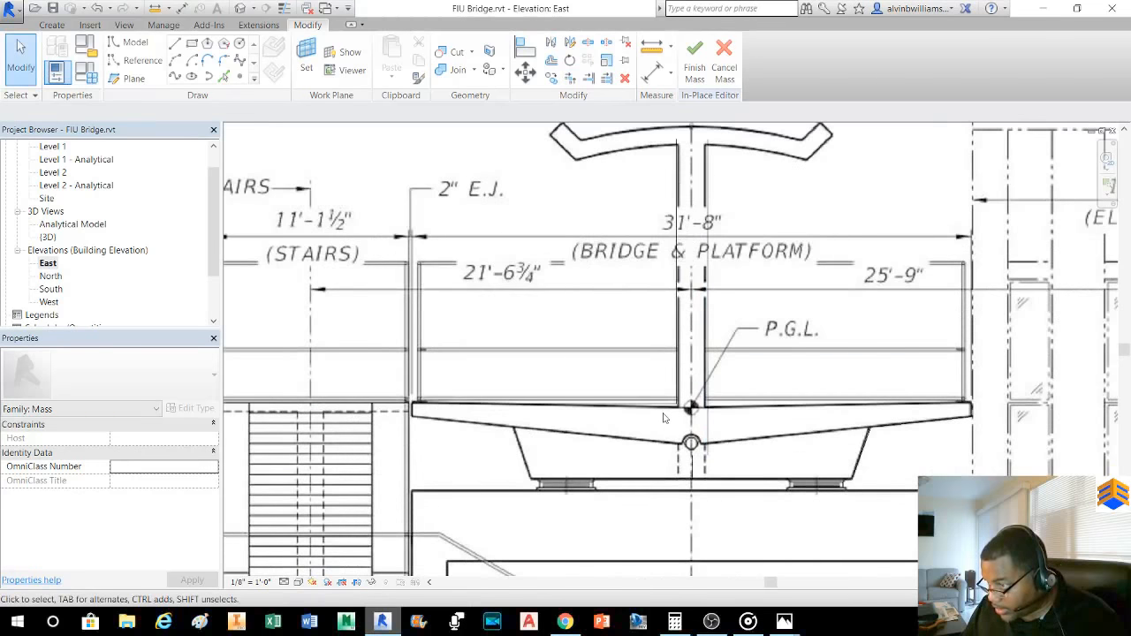
- Mirror a copy of the deck's left top line about the bridge centerline to form the right top line
{"action": "left_click", "coordinate": [660, 408]}
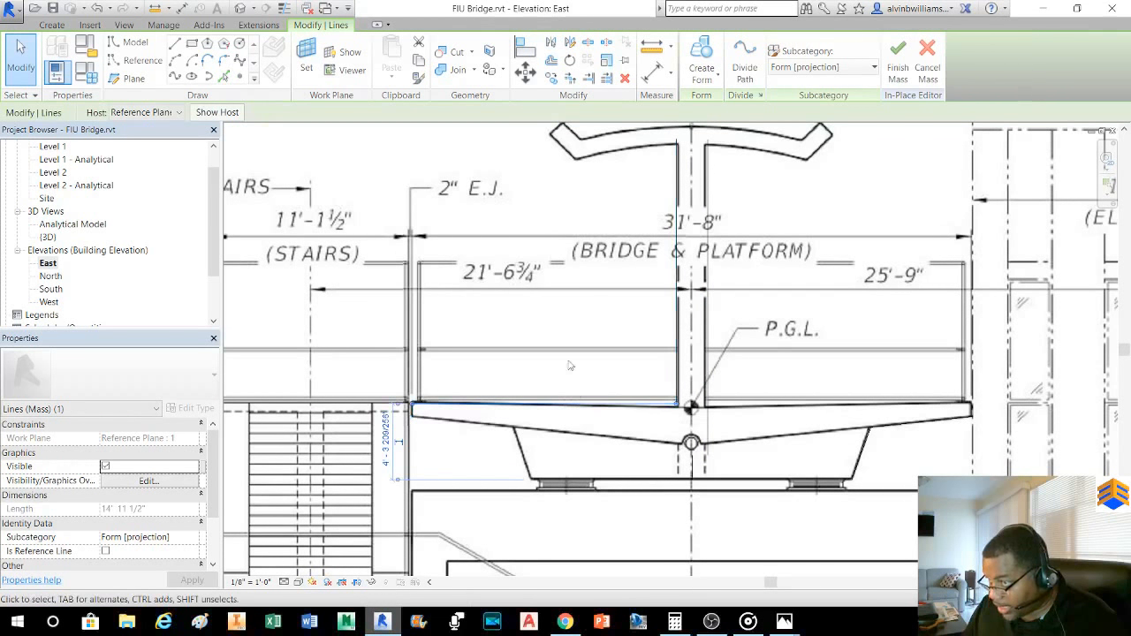
{"action": "left_click", "coordinate": [552, 44]}
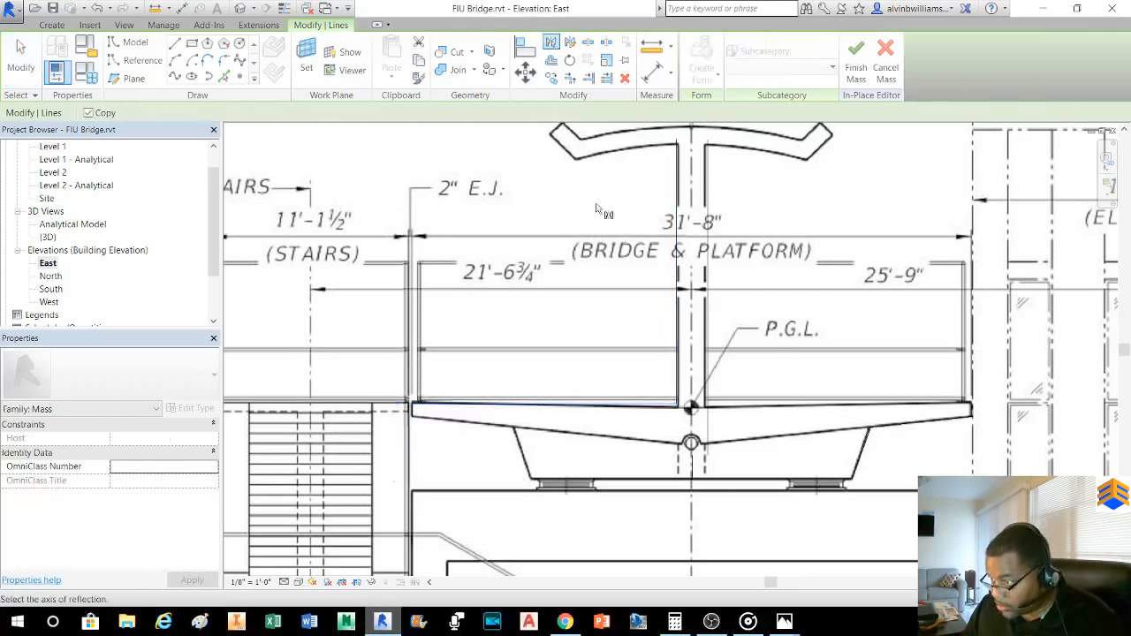
{"action": "middle_click_drag", "start_coordinate": [692, 469], "coordinate": [695, 446]}
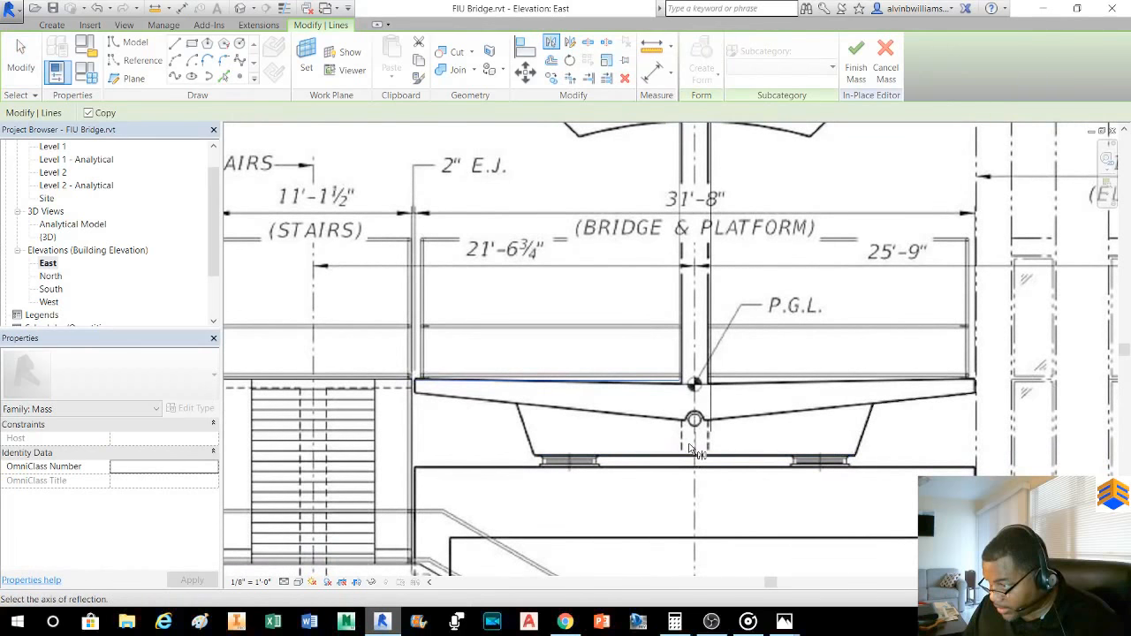
{"action": "left_click", "coordinate": [697, 453]}
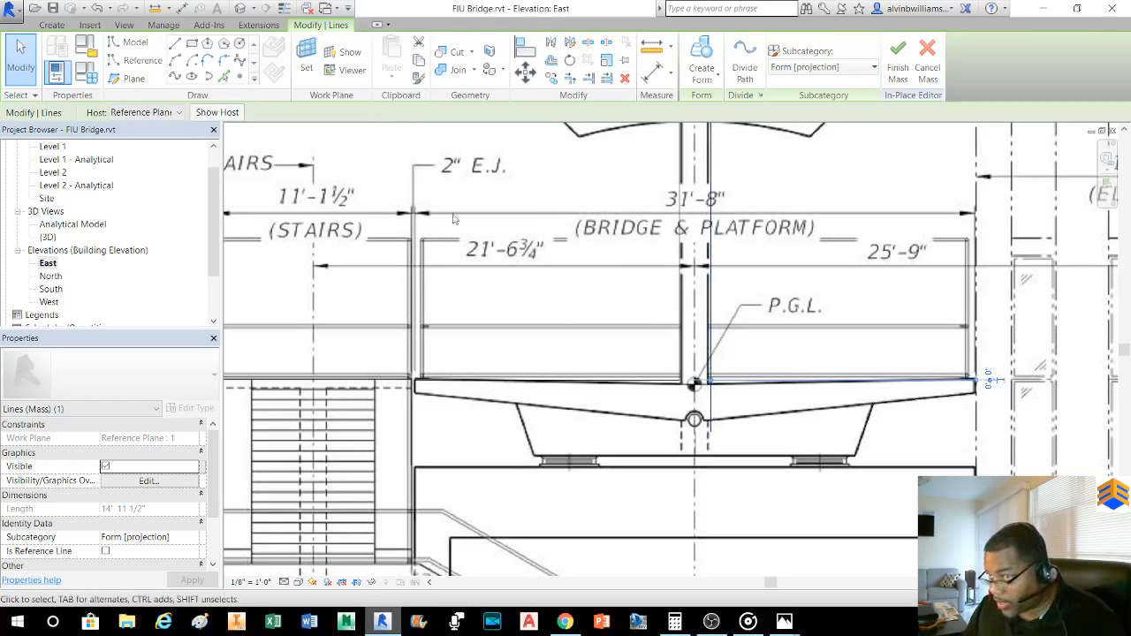
- Trim the stem's right edge line and the mirrored deck top line into a corner, keeping the stem above the deck
{"action": "left_click", "coordinate": [570, 80]}
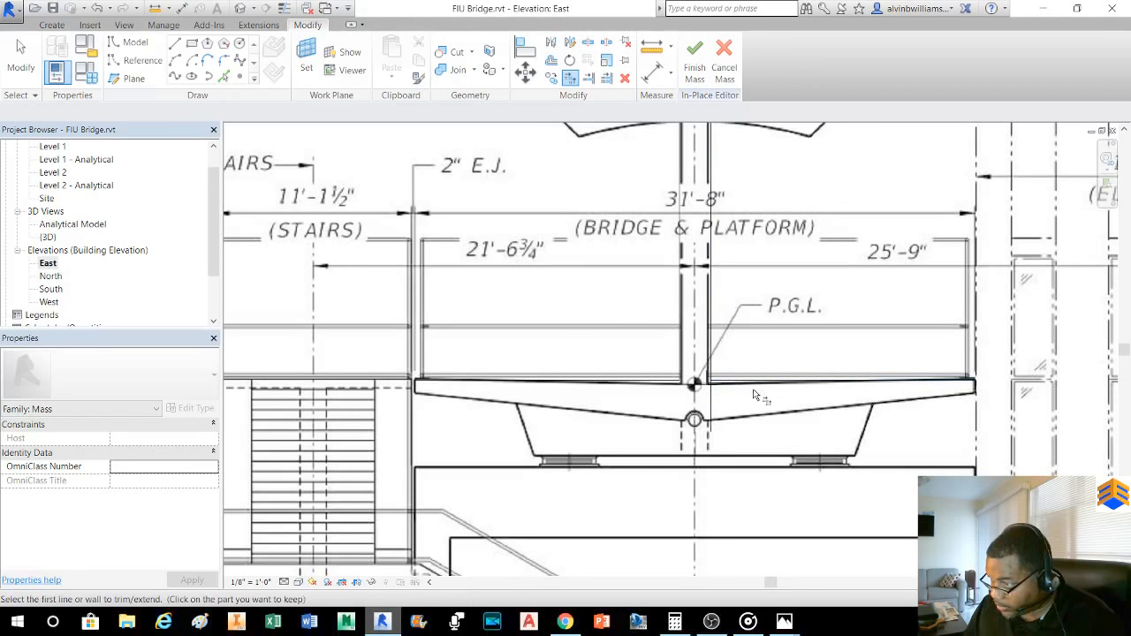
{"action": "left_click", "coordinate": [712, 320]}
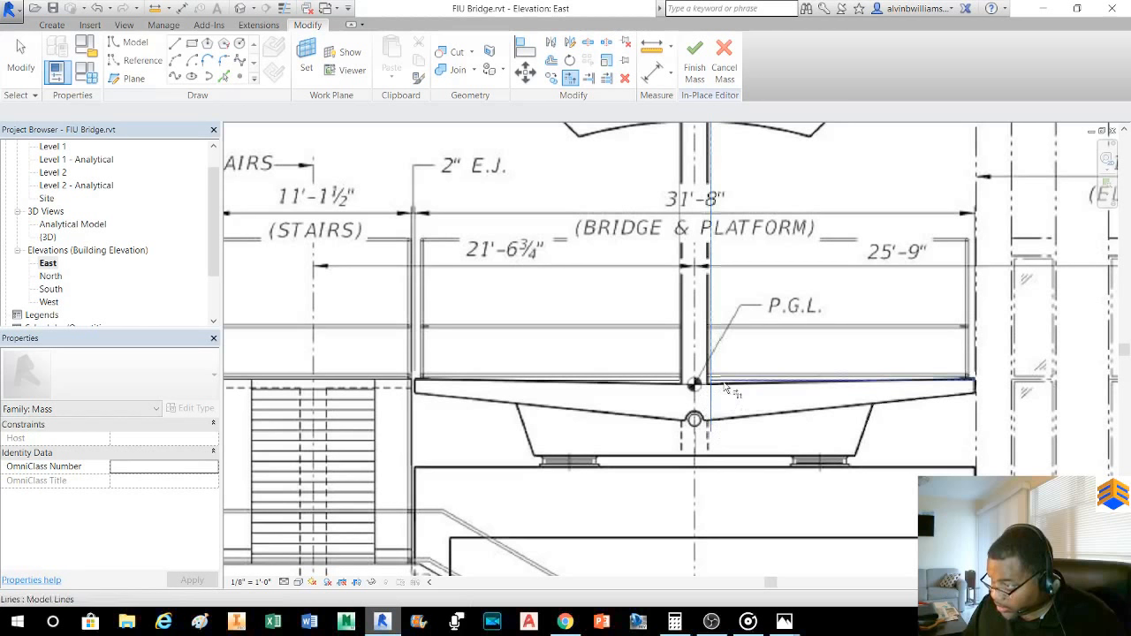
{"action": "left_click", "coordinate": [755, 383]}
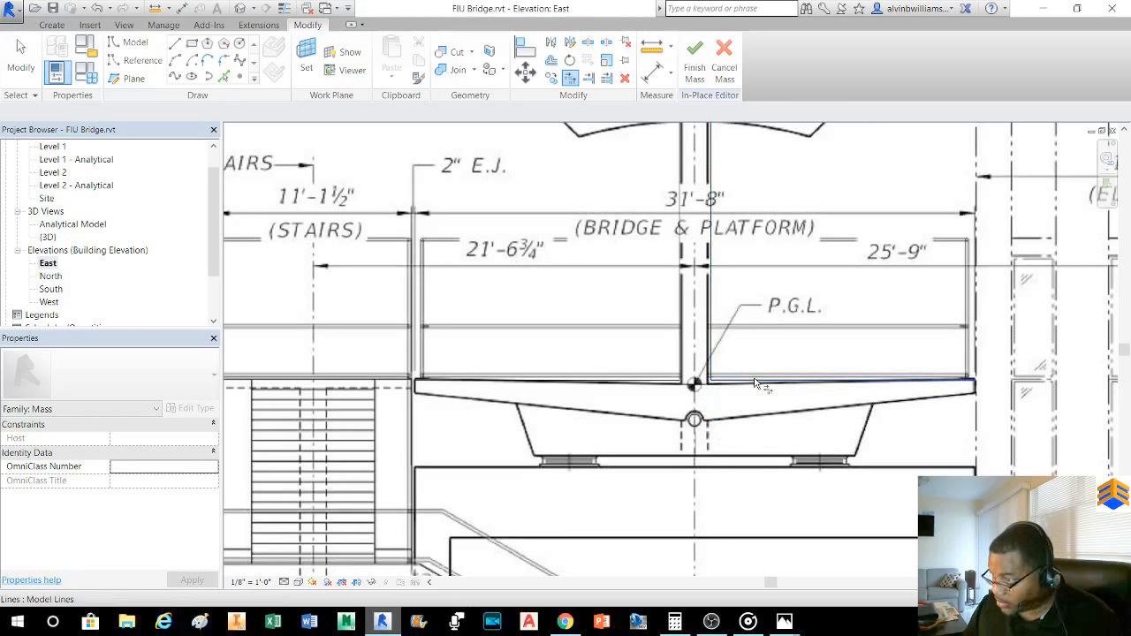
{"action": "scroll", "coordinate": [742, 353], "scroll_direction": "down", "scroll_amount": 3}
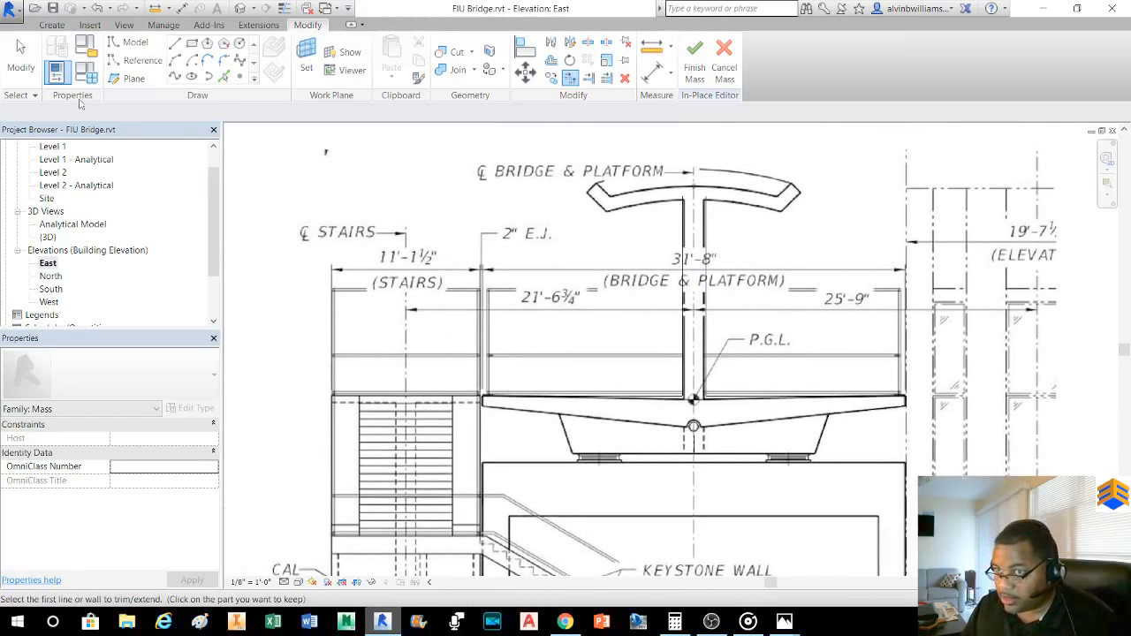
{"action": "left_click", "coordinate": [20, 55]}
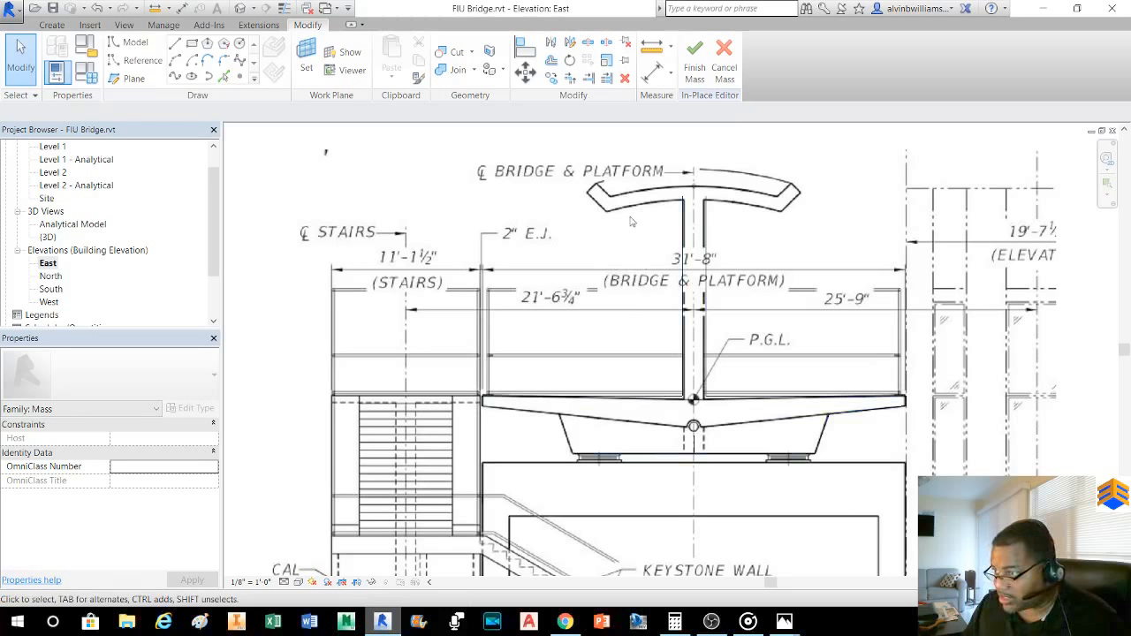
- In the 3D view, mirror copies of the deck's right sloping underside and slanted side line about the short vertical center line
{"action": "left_click", "coordinate": [239, 9]}
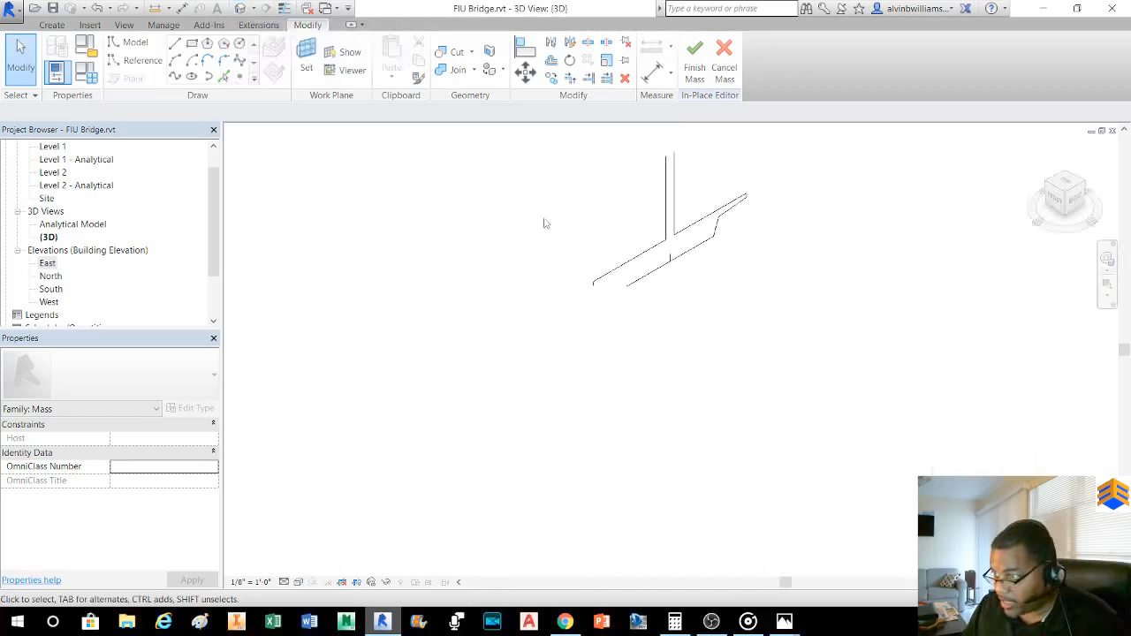
{"action": "middle_click_drag", "start_coordinate": [672, 297], "coordinate": [686, 363]}
{"action": "scroll", "coordinate": [701, 325], "scroll_direction": "up", "scroll_amount": 6}
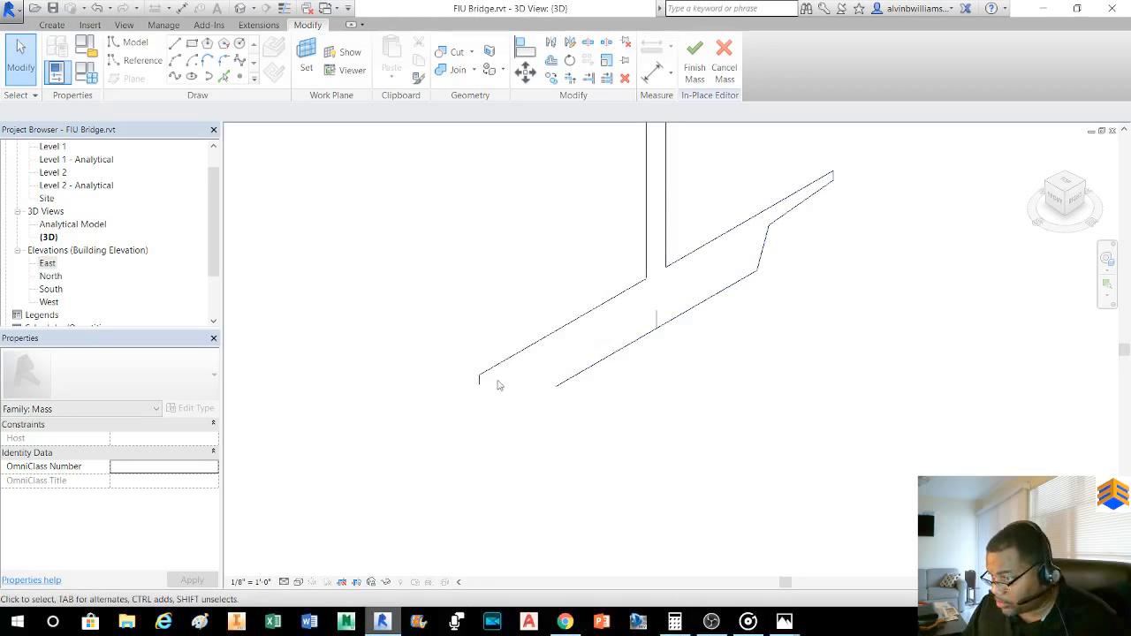
{"action": "key", "text": "Tab"}
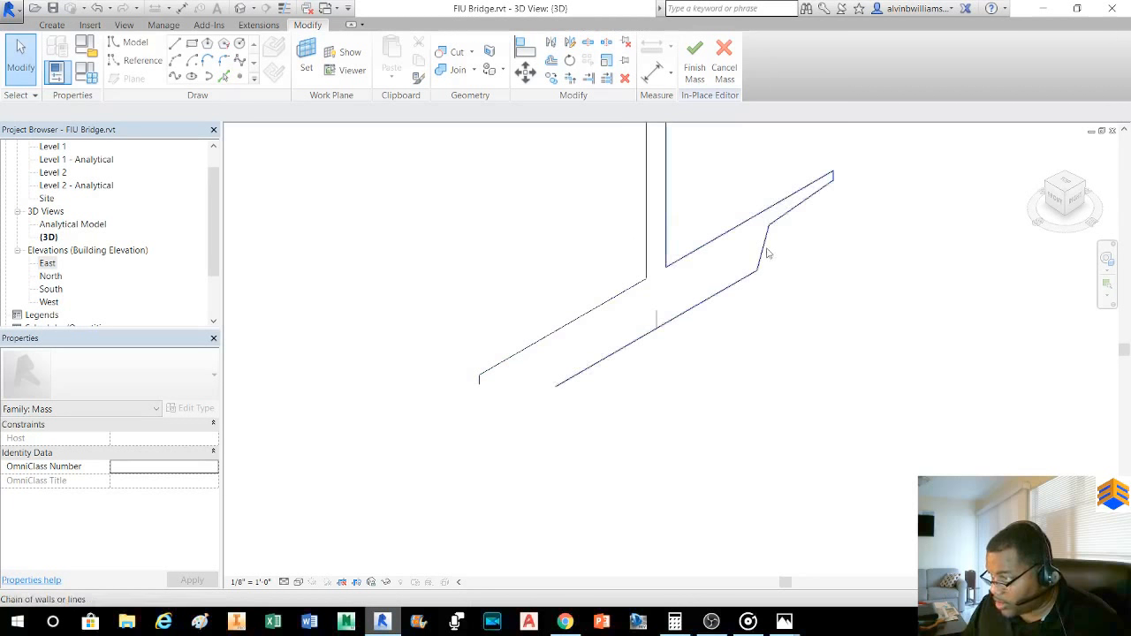
{"action": "left_click", "coordinate": [765, 250]}
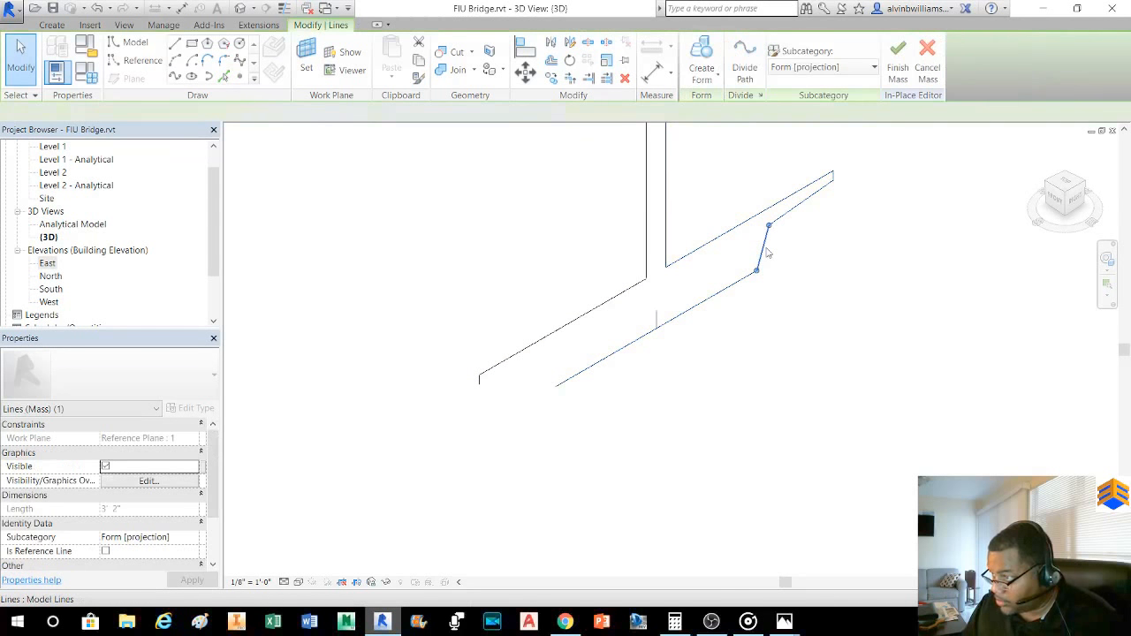
{"action": "left_click", "coordinate": [794, 208], "text": "ctrl"}
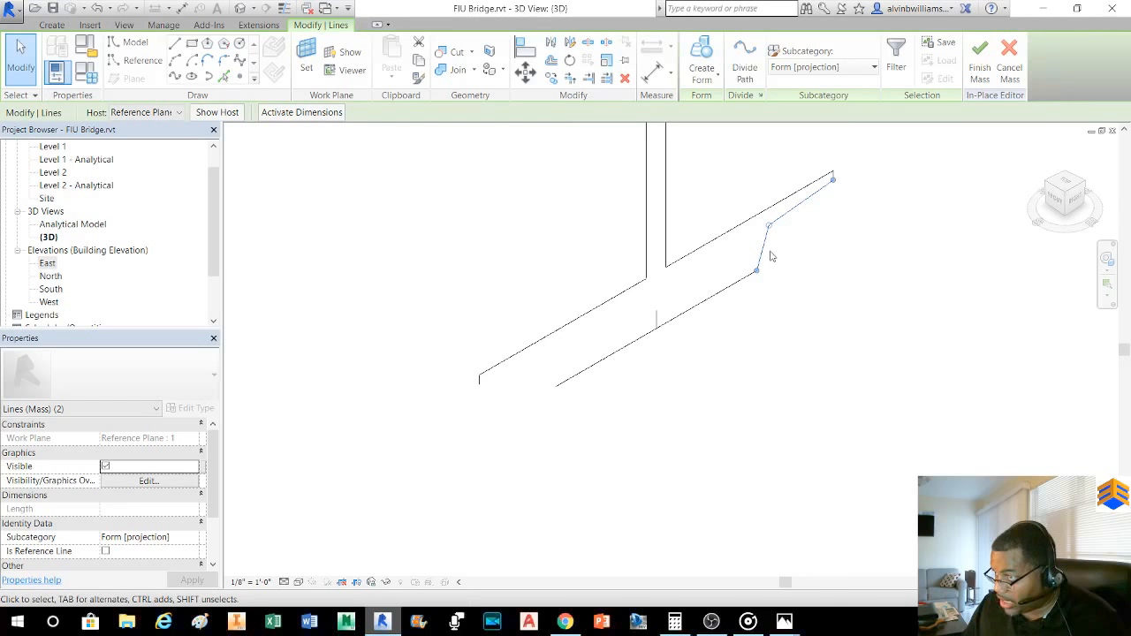
{"action": "left_click", "coordinate": [550, 44]}
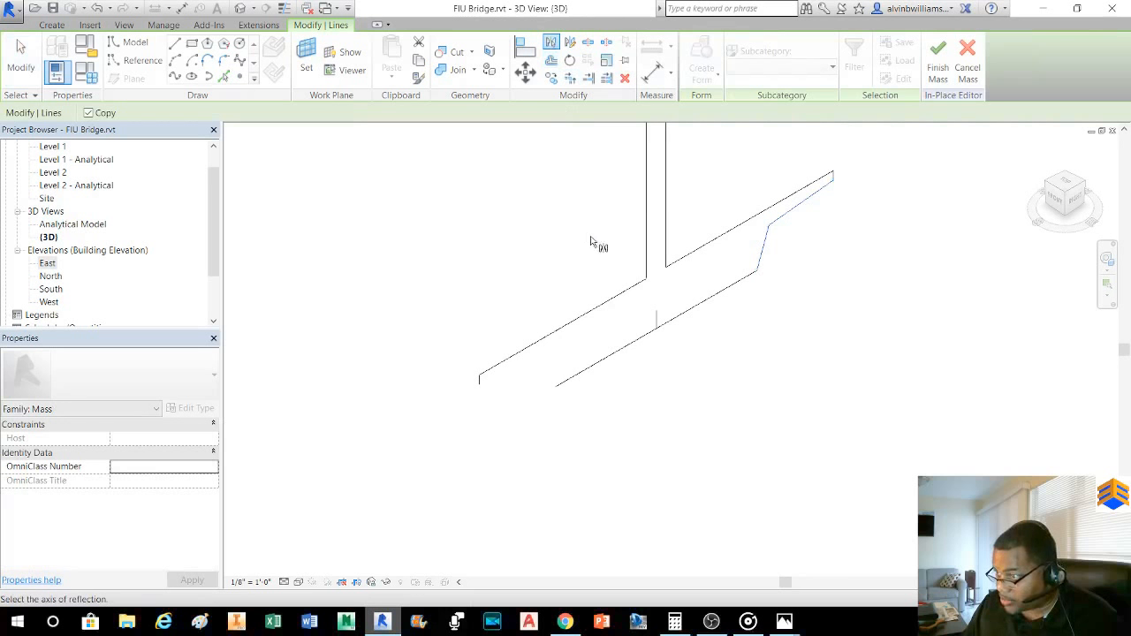
{"action": "left_click", "coordinate": [658, 318]}
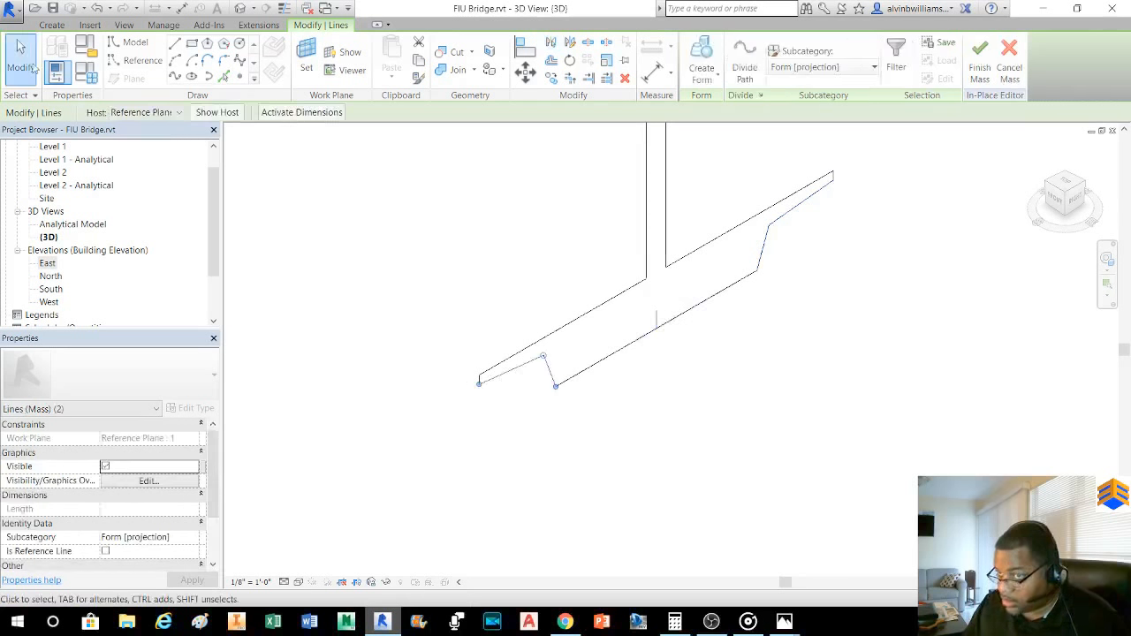
{"action": "left_click", "coordinate": [482, 302]}
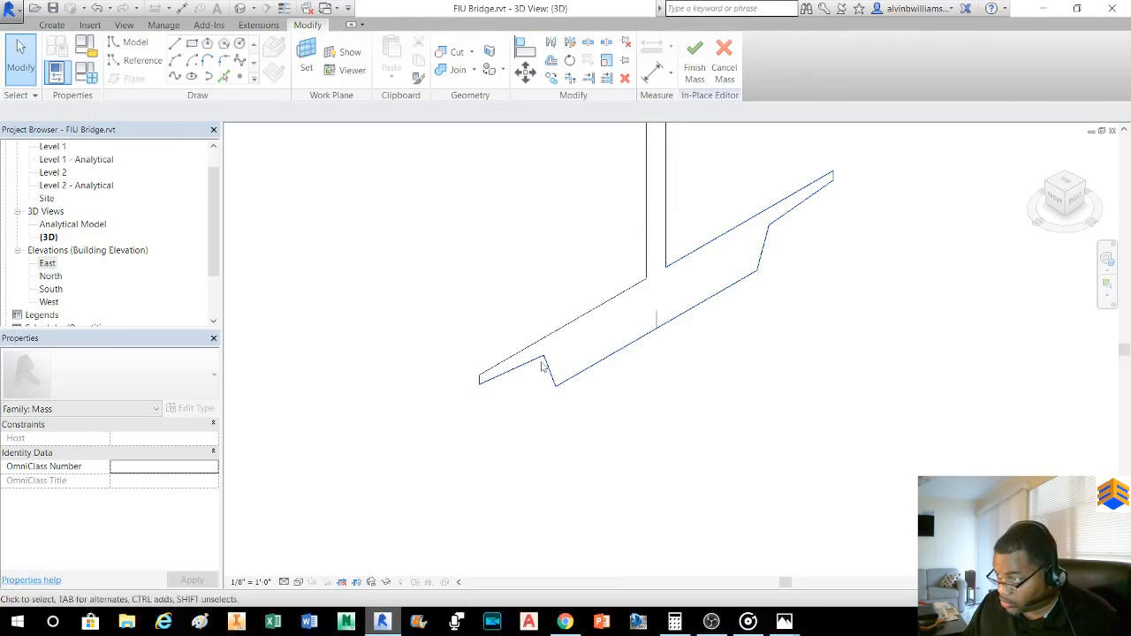
- View the profile from the right side and trim the deck's left end line and the mirrored sloping underside into a corner
{"action": "left_click", "coordinate": [1076, 200]}
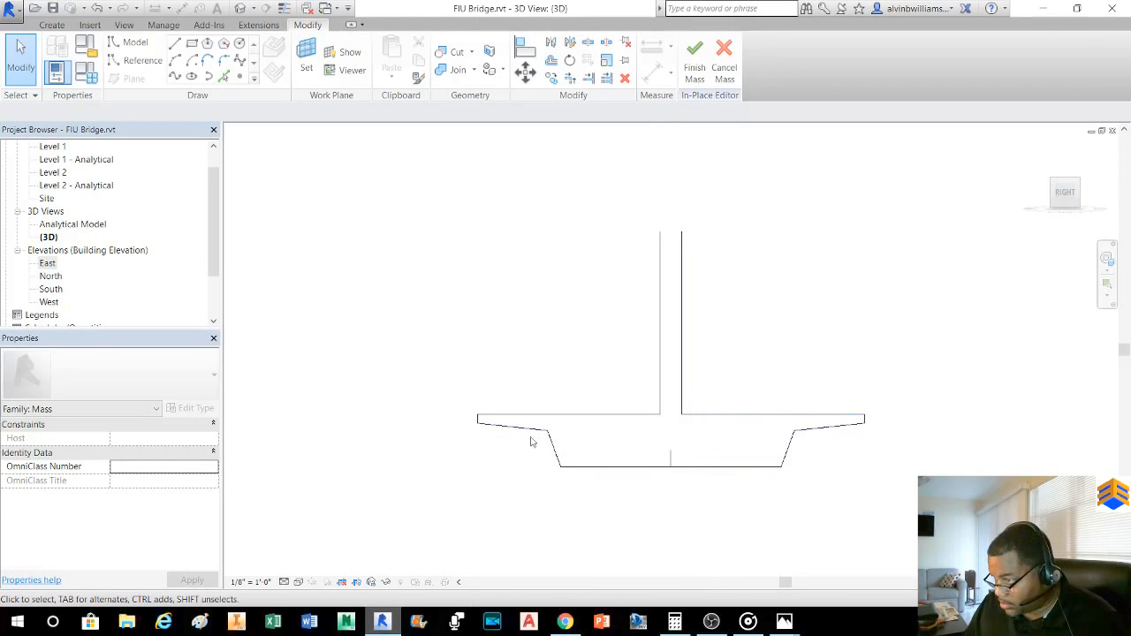
{"action": "middle_click_drag", "start_coordinate": [653, 443], "coordinate": [627, 407]}
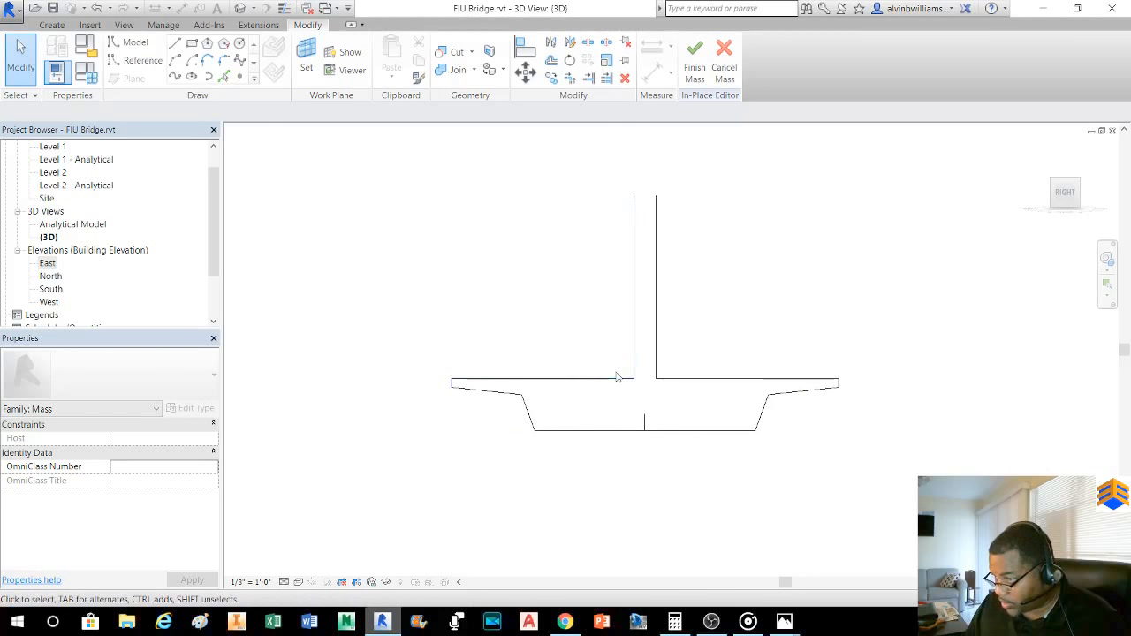
{"action": "scroll", "coordinate": [455, 393], "scroll_direction": "up", "scroll_amount": 10}
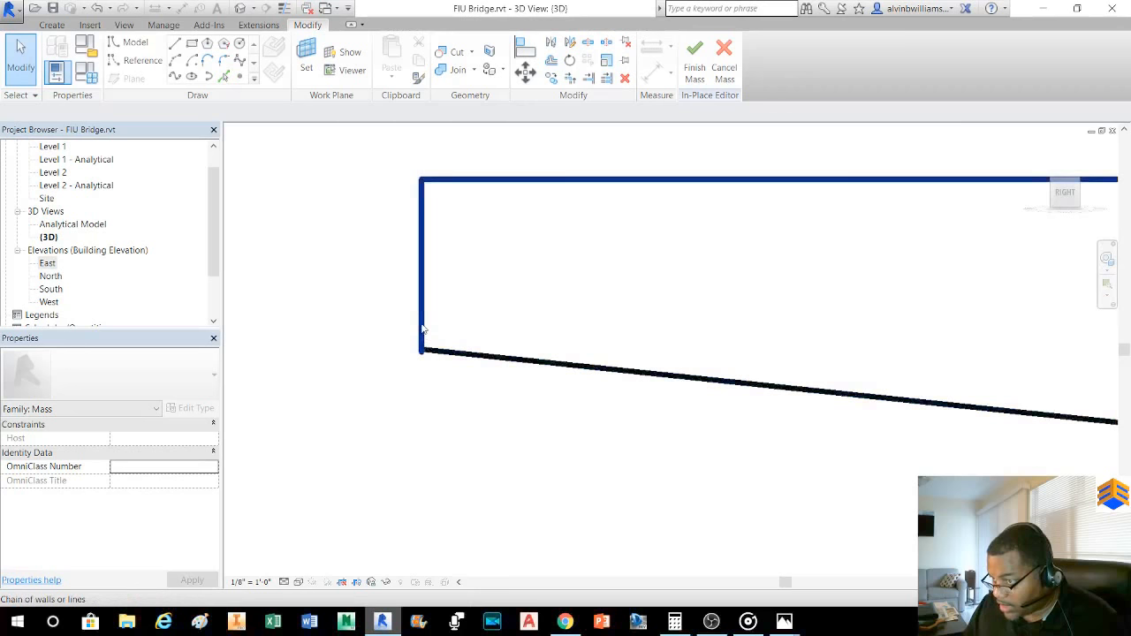
{"action": "scroll", "coordinate": [462, 363], "scroll_direction": "down", "scroll_amount": 2}
{"action": "scroll", "coordinate": [482, 369], "scroll_direction": "down", "scroll_amount": 3}
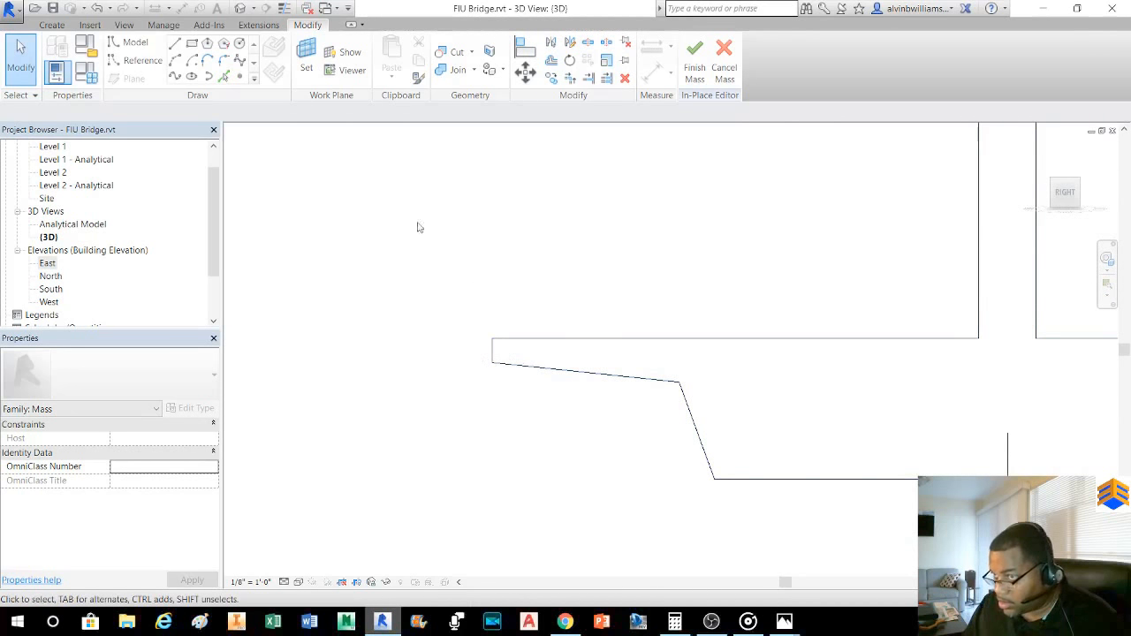
{"action": "left_click", "coordinate": [570, 78]}
{"action": "scroll", "coordinate": [499, 370], "scroll_direction": "up", "scroll_amount": 4}
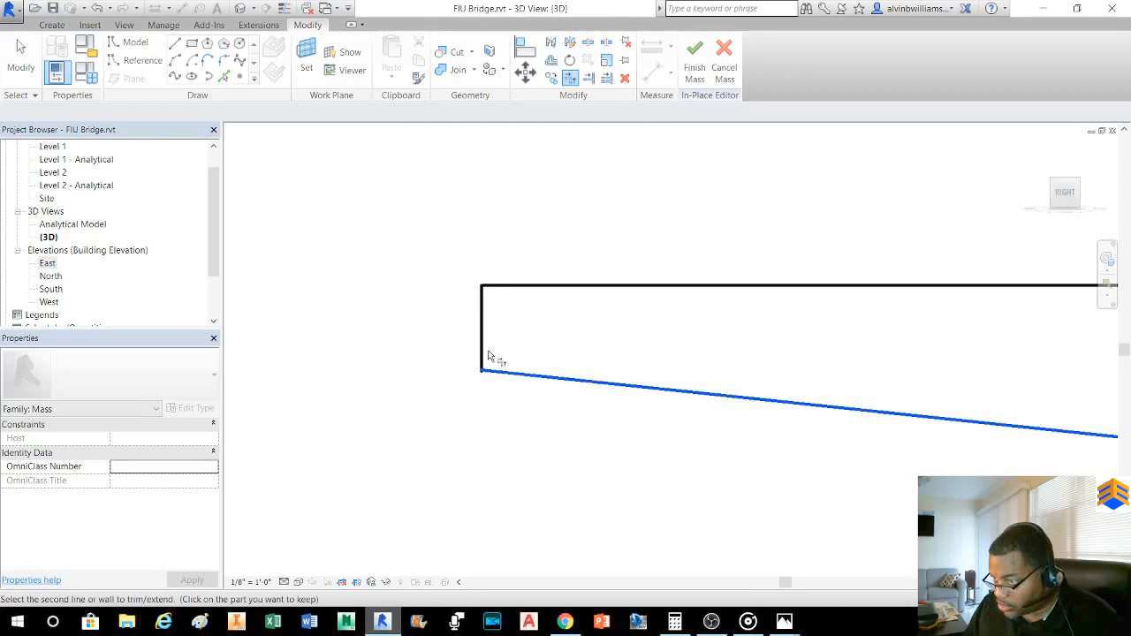
{"action": "left_click", "coordinate": [20, 57]}
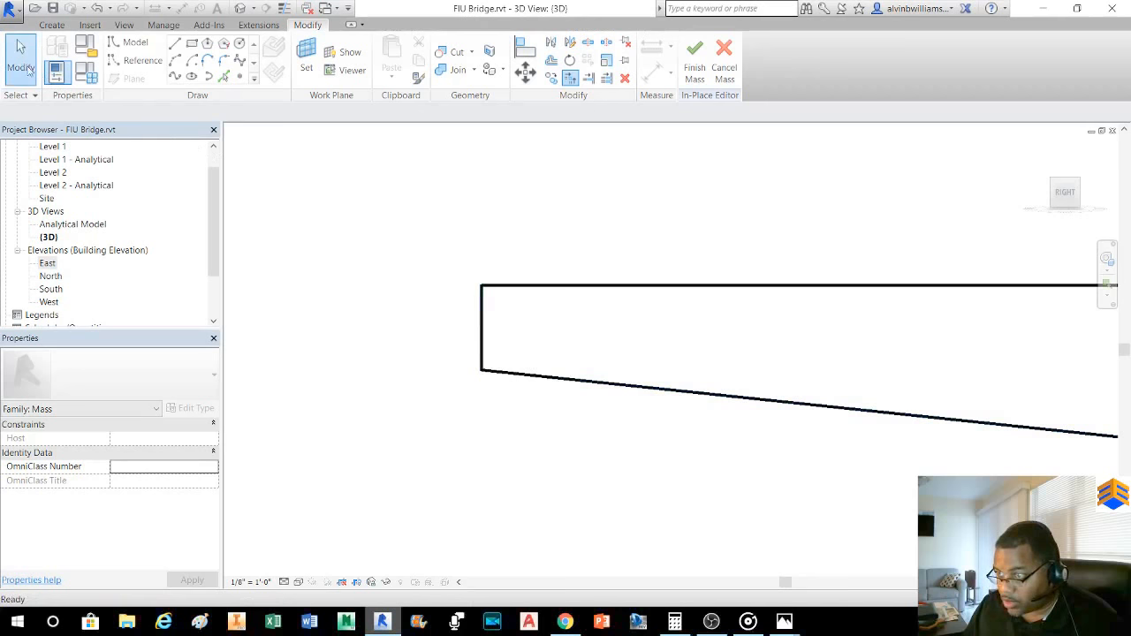
- Check that the deck and stem lines join into one continuous chain from one stem edge to the other
{"action": "scroll", "coordinate": [698, 398], "scroll_direction": "down", "scroll_amount": 5}
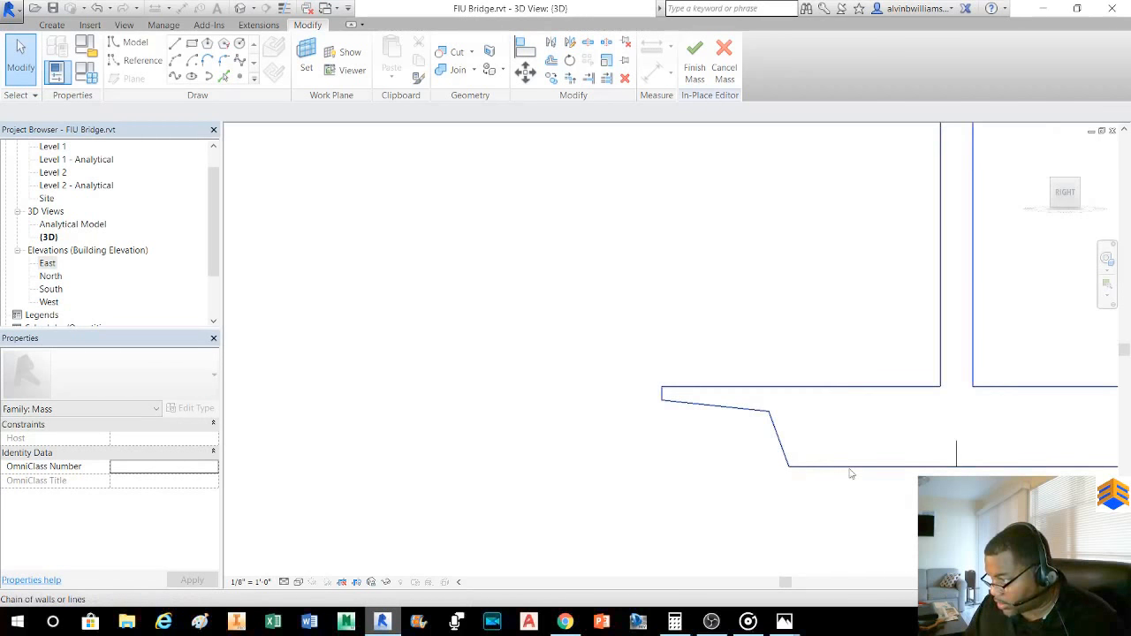
{"action": "middle_click_drag", "start_coordinate": [849, 471], "coordinate": [663, 453]}
{"action": "key", "text": "Tab"}
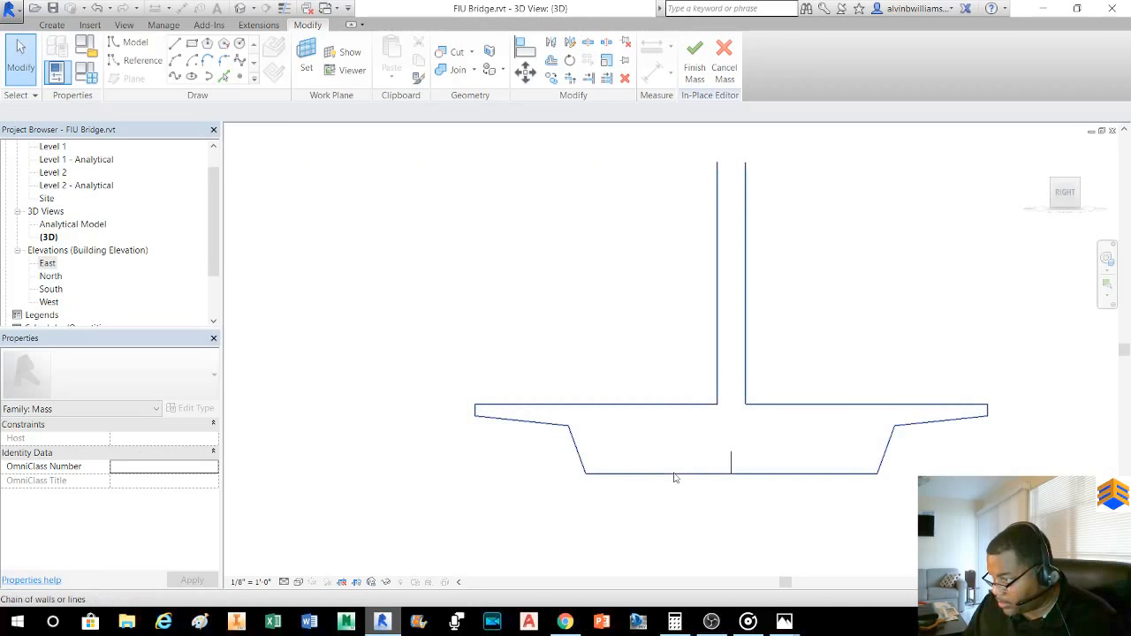
{"action": "scroll", "coordinate": [476, 415], "scroll_direction": "up", "scroll_amount": 1}
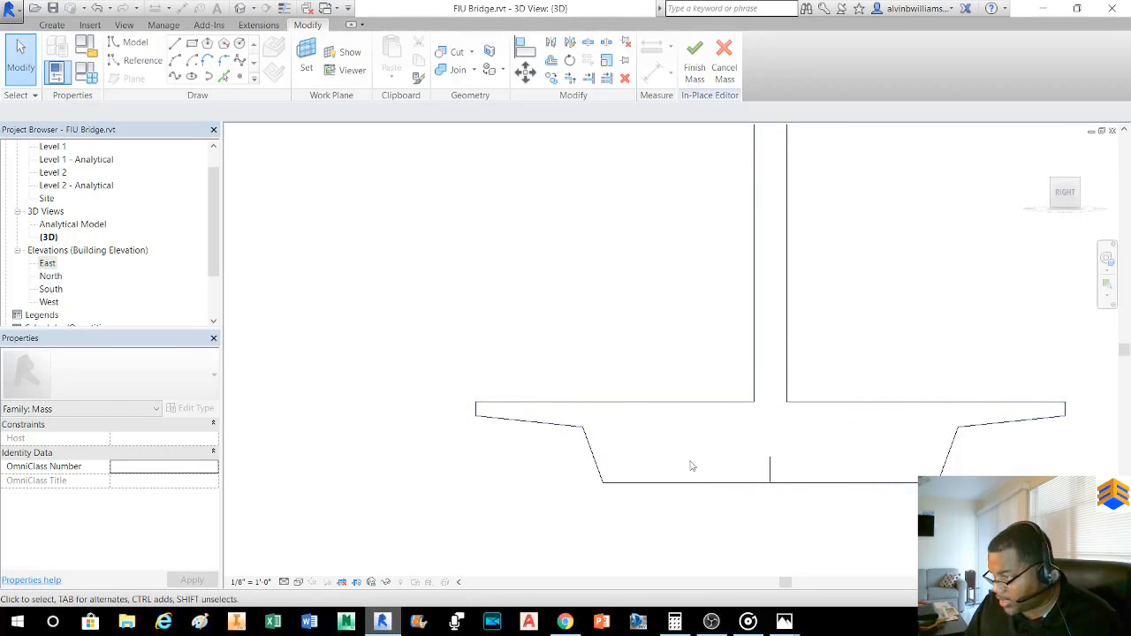
{"action": "scroll", "coordinate": [691, 406], "scroll_direction": "down", "scroll_amount": 3}
{"action": "scroll", "coordinate": [698, 407], "scroll_direction": "down", "scroll_amount": 1}
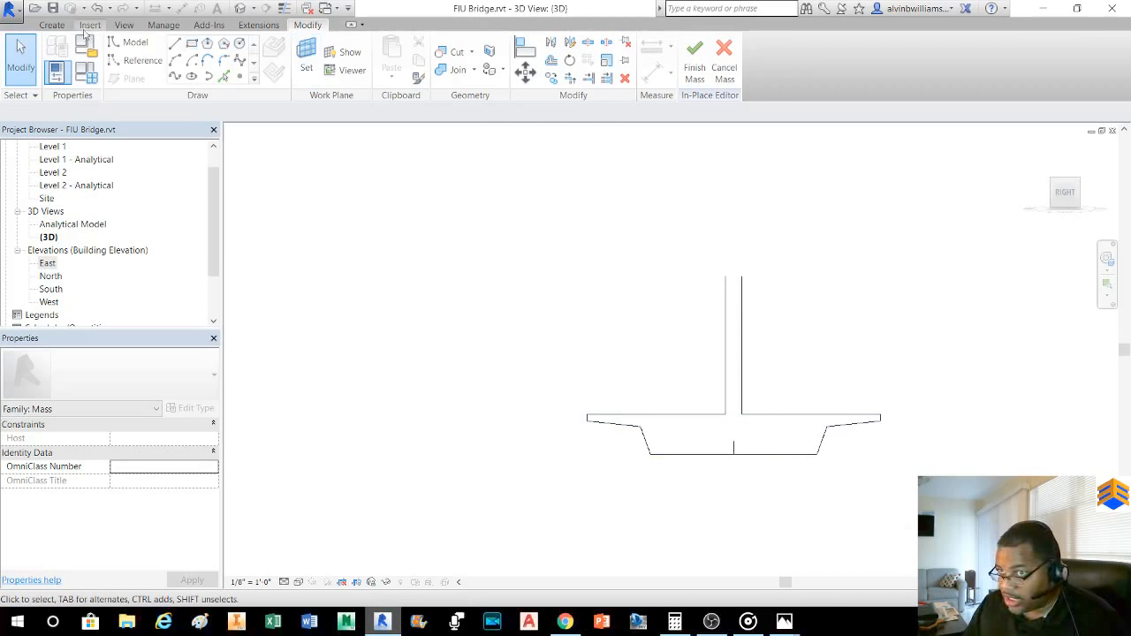
- Return to the East elevation and examine how the stem's two edge lines meet the underside of the curved canopy
{"action": "double_click", "coordinate": [47, 263]}
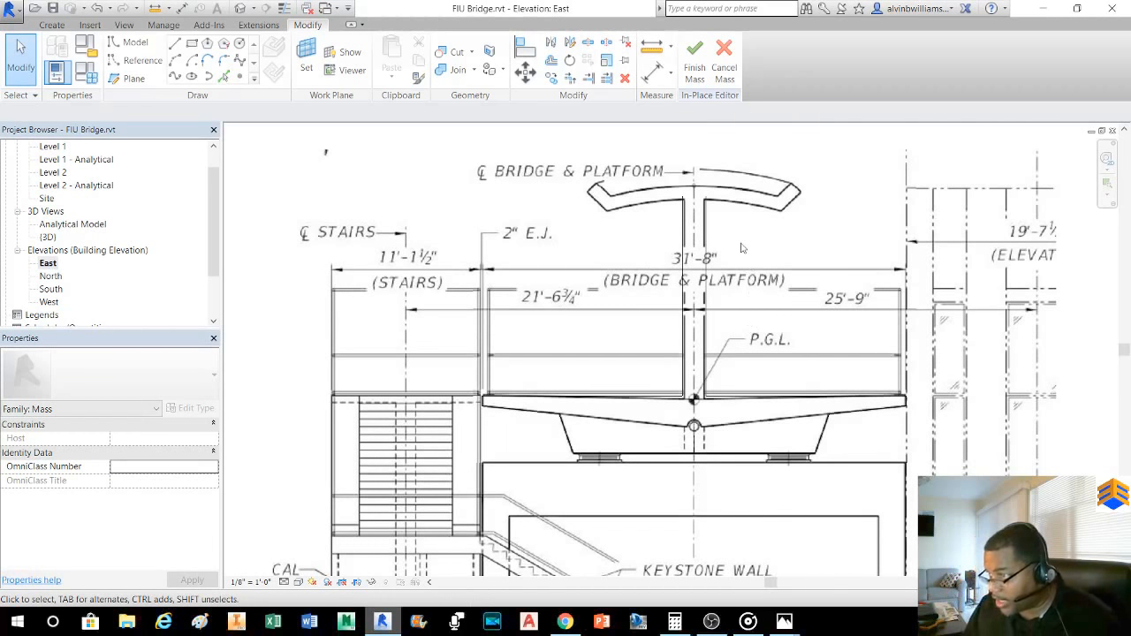
{"action": "key", "text": "Tab"}
{"action": "scroll", "coordinate": [700, 216], "scroll_direction": "up", "scroll_amount": 4}
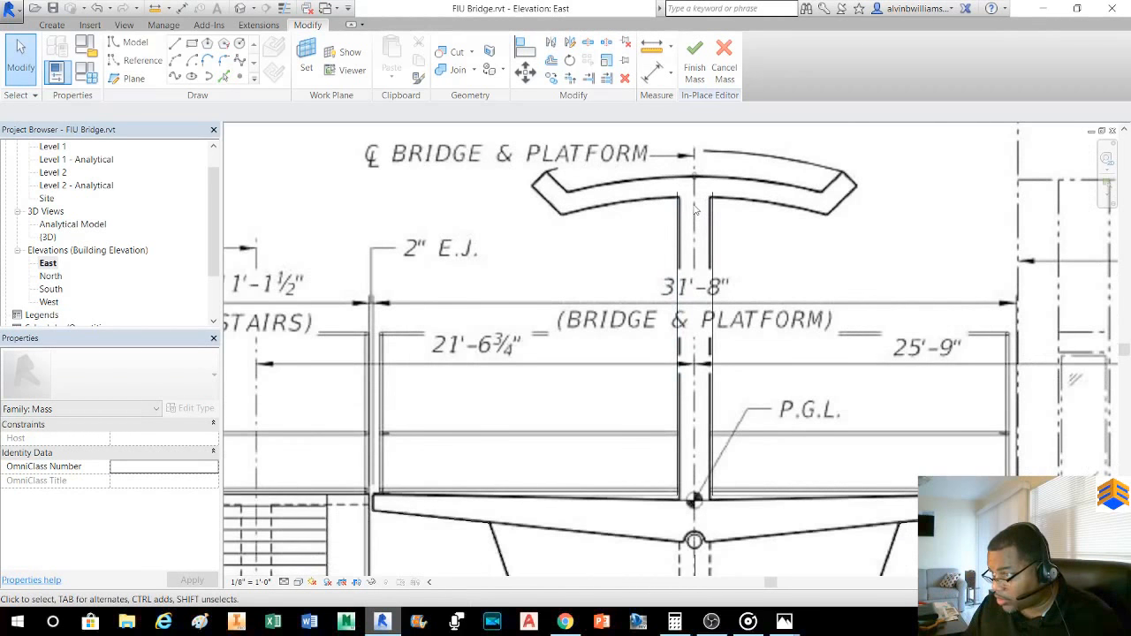
{"action": "middle_click_drag", "start_coordinate": [699, 219], "coordinate": [686, 330]}
{"action": "scroll", "coordinate": [685, 293], "scroll_direction": "up", "scroll_amount": 3}
{"action": "scroll", "coordinate": [681, 324], "scroll_direction": "down", "scroll_amount": 1}
{"action": "scroll", "coordinate": [680, 323], "scroll_direction": "down", "scroll_amount": 1}
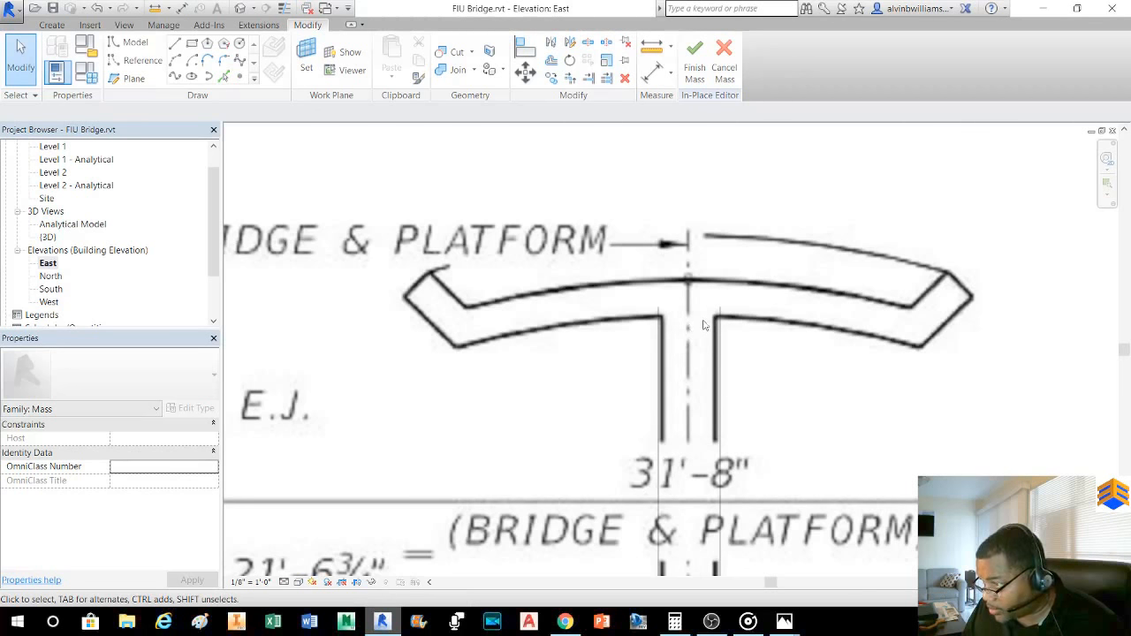
{"action": "scroll", "coordinate": [703, 325], "scroll_direction": "up", "scroll_amount": 2}
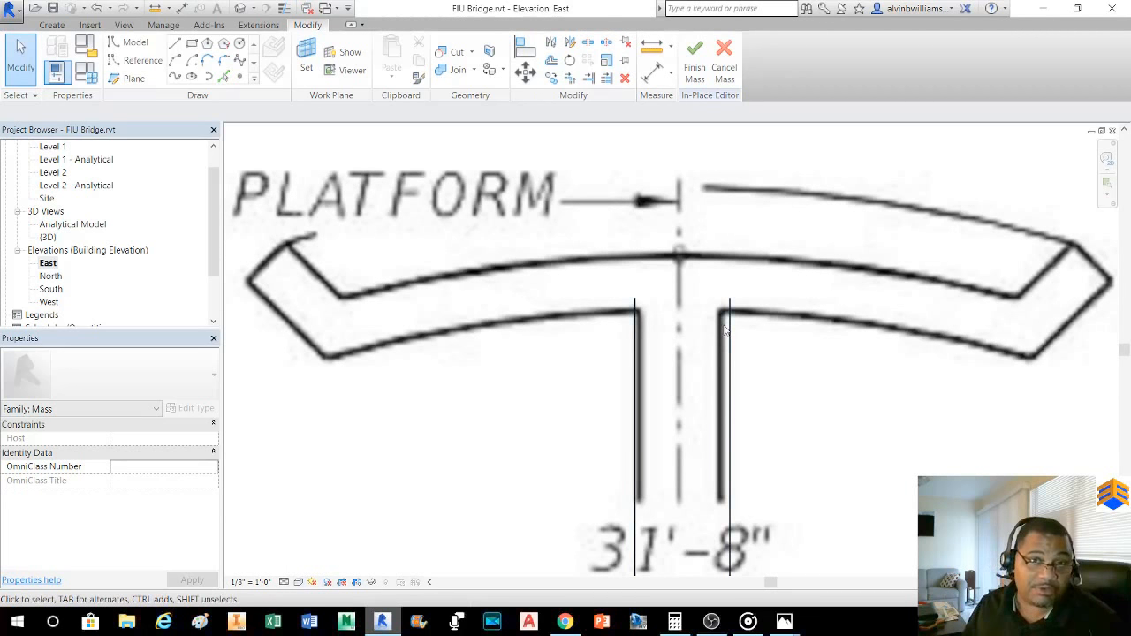
{"action": "scroll", "coordinate": [718, 332], "scroll_direction": "up", "scroll_amount": 2}
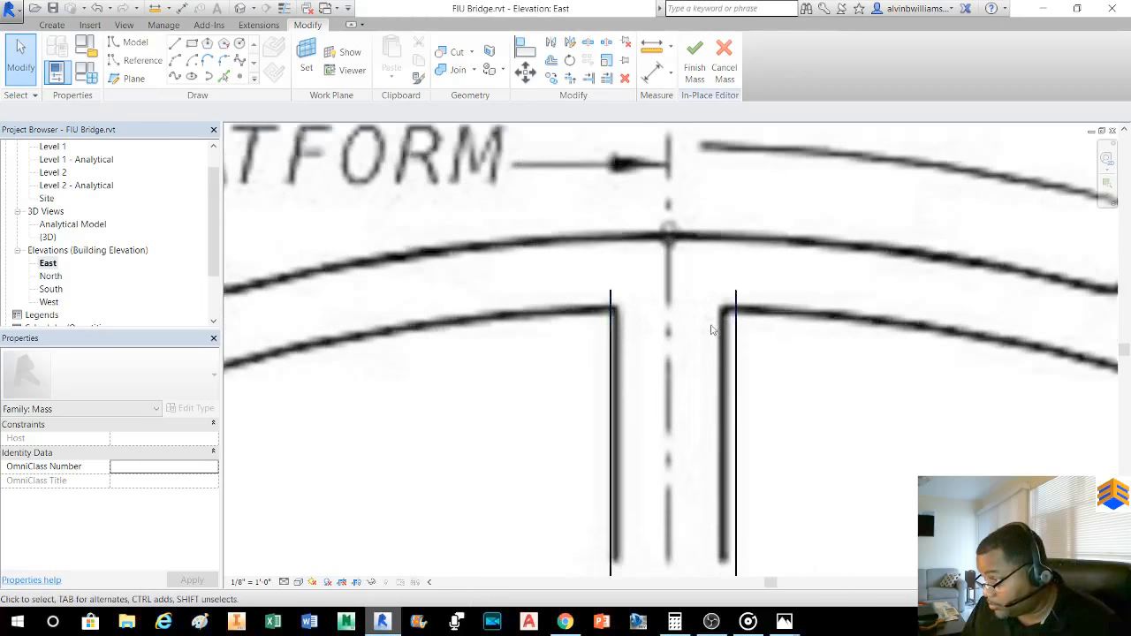
{"action": "scroll", "coordinate": [706, 336], "scroll_direction": "down", "scroll_amount": 2}
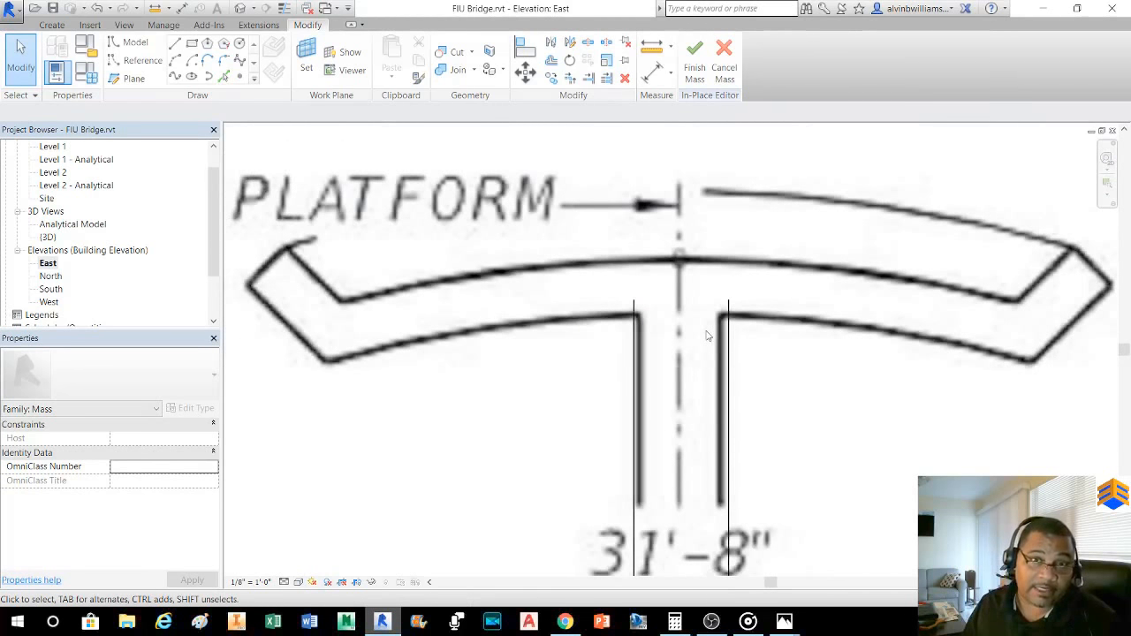
{"action": "scroll", "coordinate": [705, 336], "scroll_direction": "down", "scroll_amount": 1}
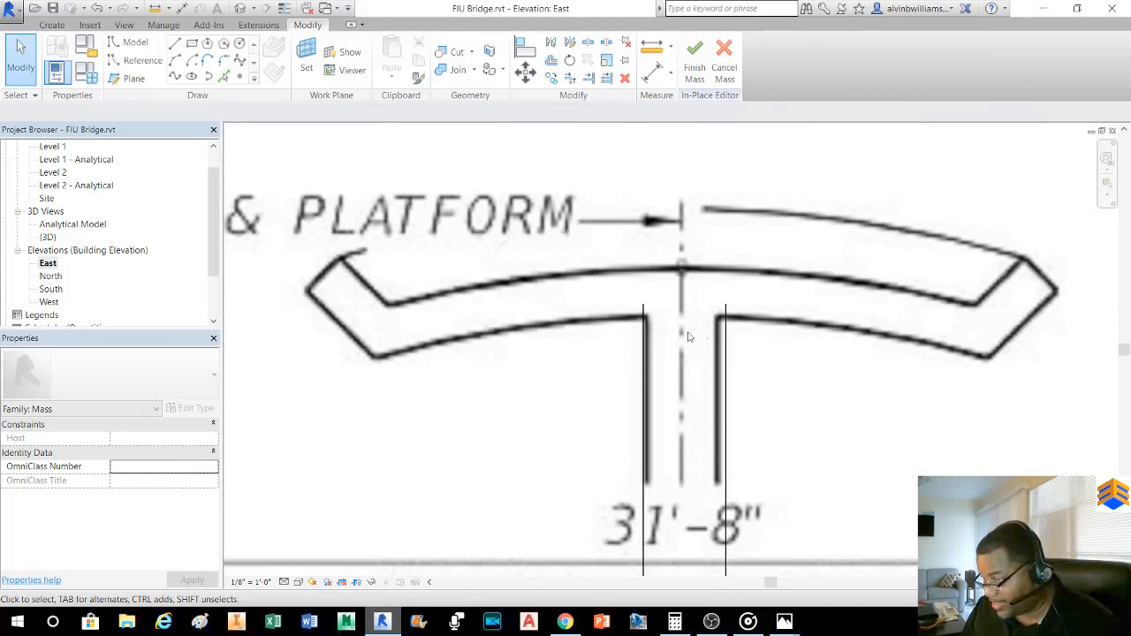
{"action": "scroll", "coordinate": [690, 337], "scroll_direction": "down", "scroll_amount": 4}
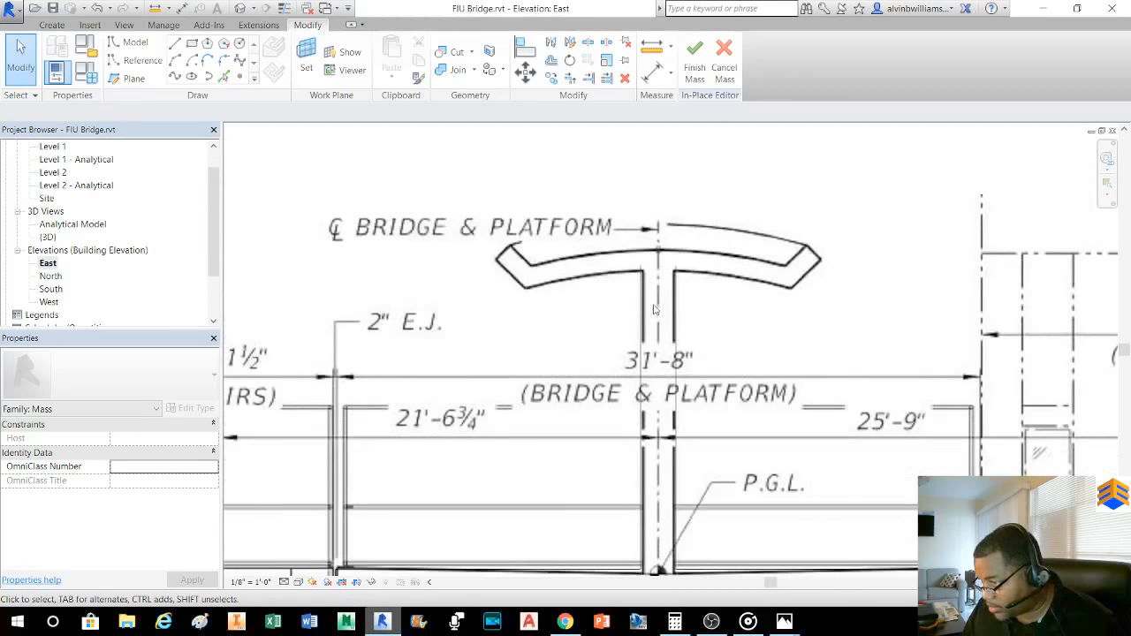
- Check how far the joined deck and stem lines reach where they meet the canopy's underside
{"action": "scroll", "coordinate": [654, 309], "scroll_direction": "down", "scroll_amount": 1}
{"action": "middle_click_drag", "start_coordinate": [661, 448], "coordinate": [646, 455]}
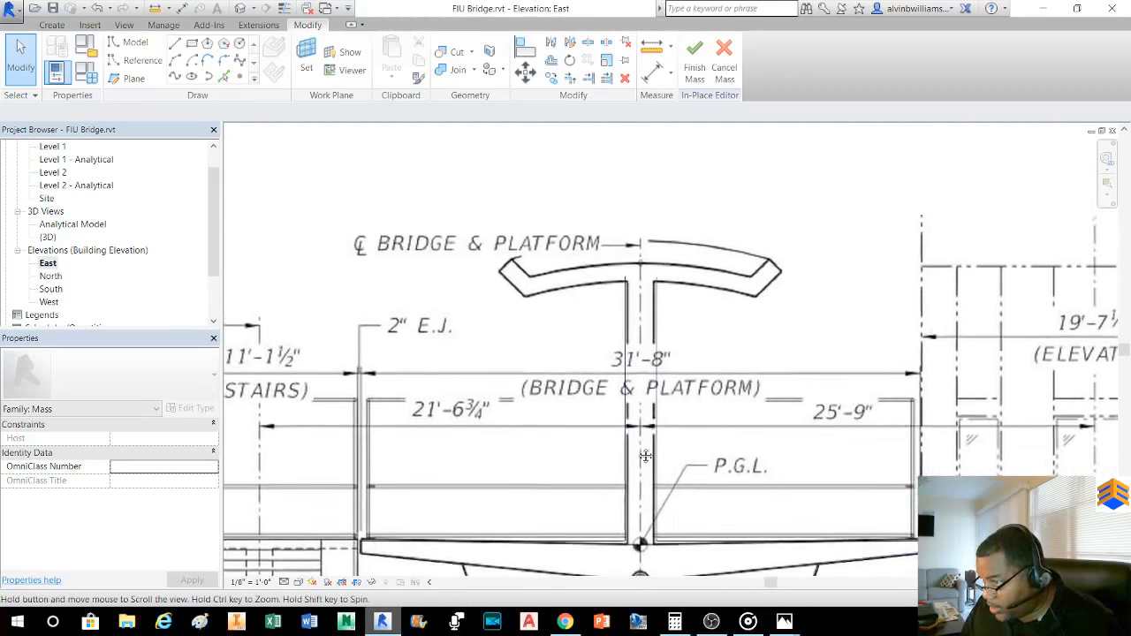
{"action": "scroll", "coordinate": [652, 308], "scroll_direction": "up", "scroll_amount": 2}
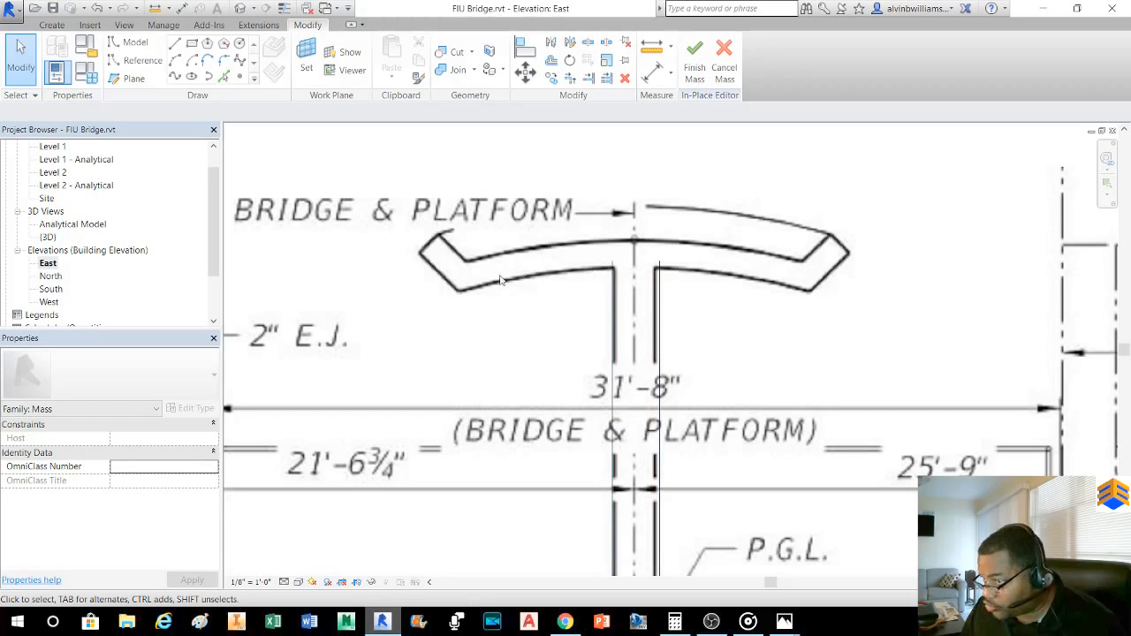
{"action": "scroll", "coordinate": [609, 303], "scroll_direction": "down", "scroll_amount": 2}
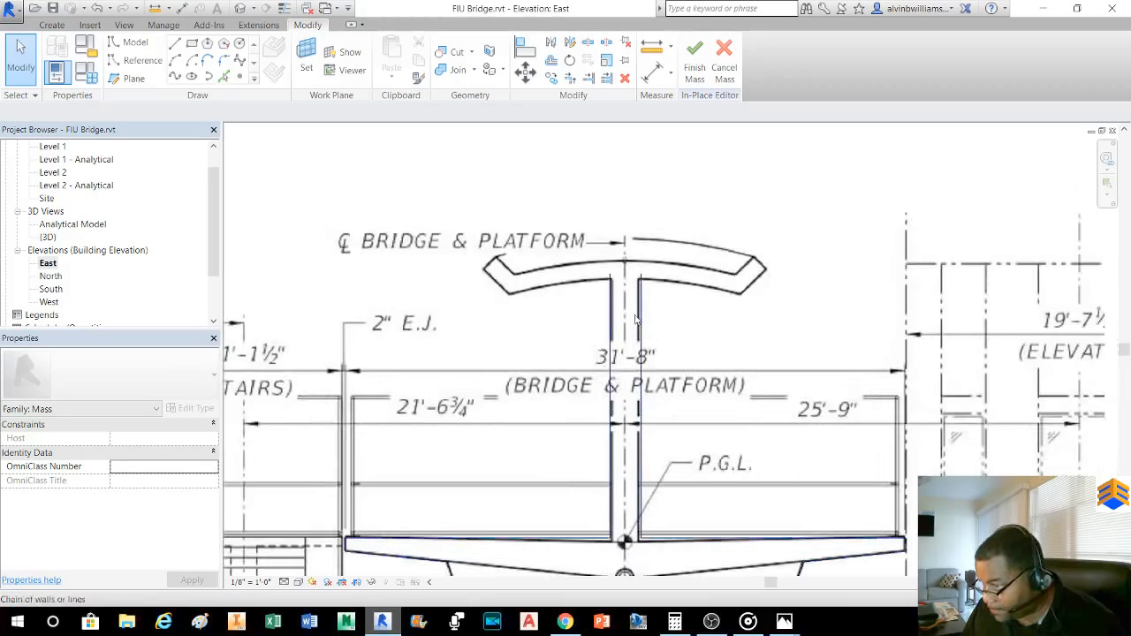
{"action": "scroll", "coordinate": [619, 292], "scroll_direction": "up", "scroll_amount": 3}
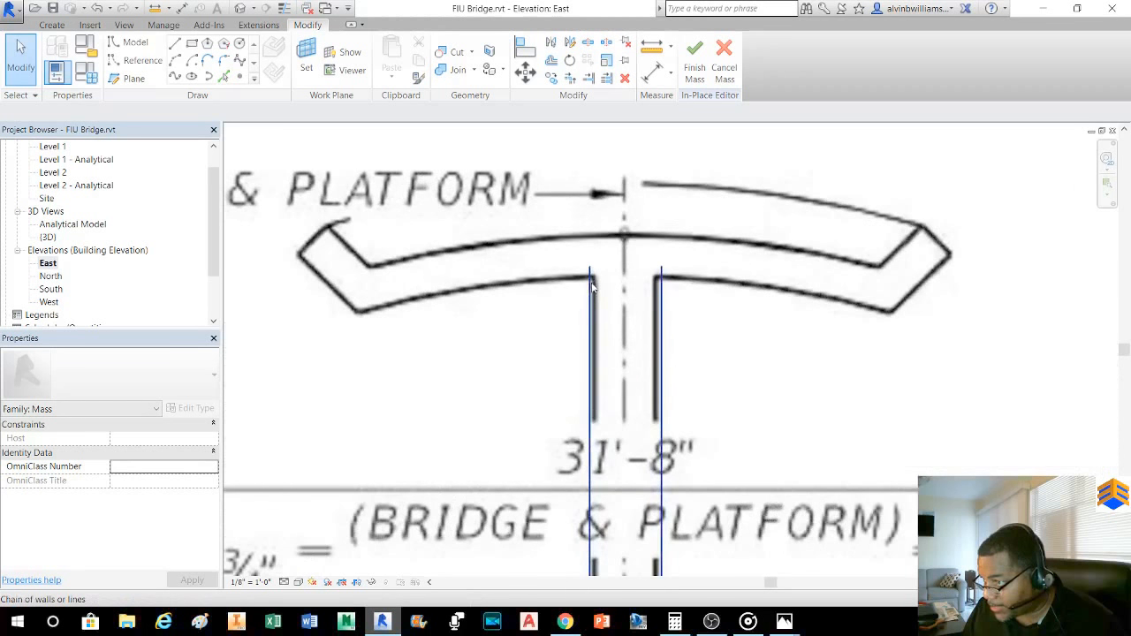
{"action": "scroll", "coordinate": [594, 291], "scroll_direction": "down", "scroll_amount": 3}
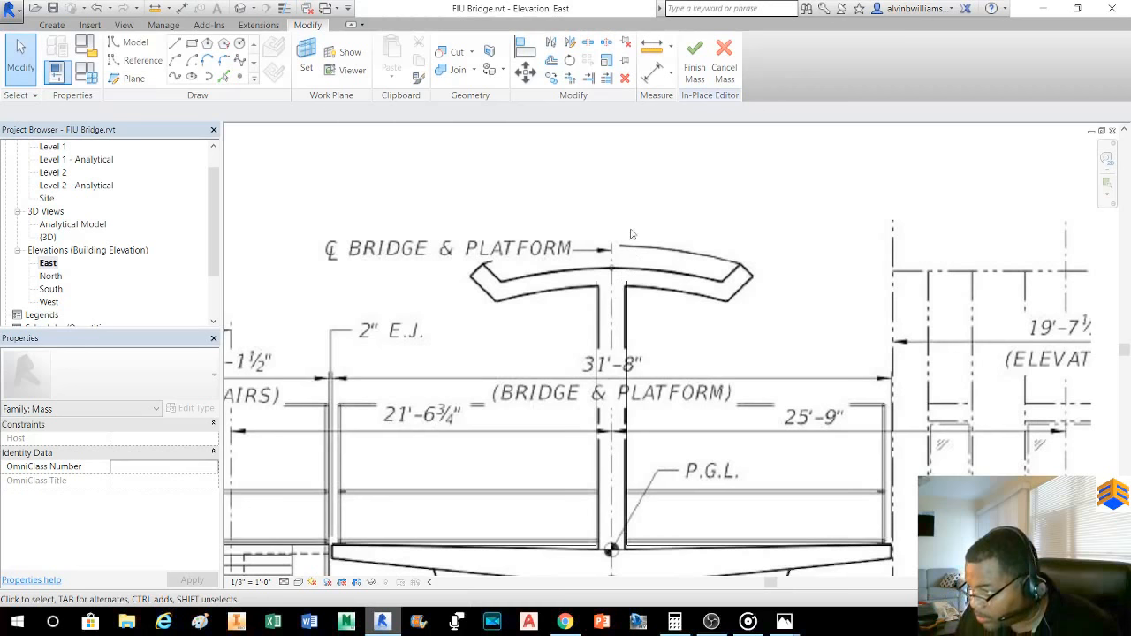
- Draw a horizontal model line about 1'-9" long across the stem's base, joining the endpoints of the deck's two top lines
{"action": "left_click", "coordinate": [175, 42]}
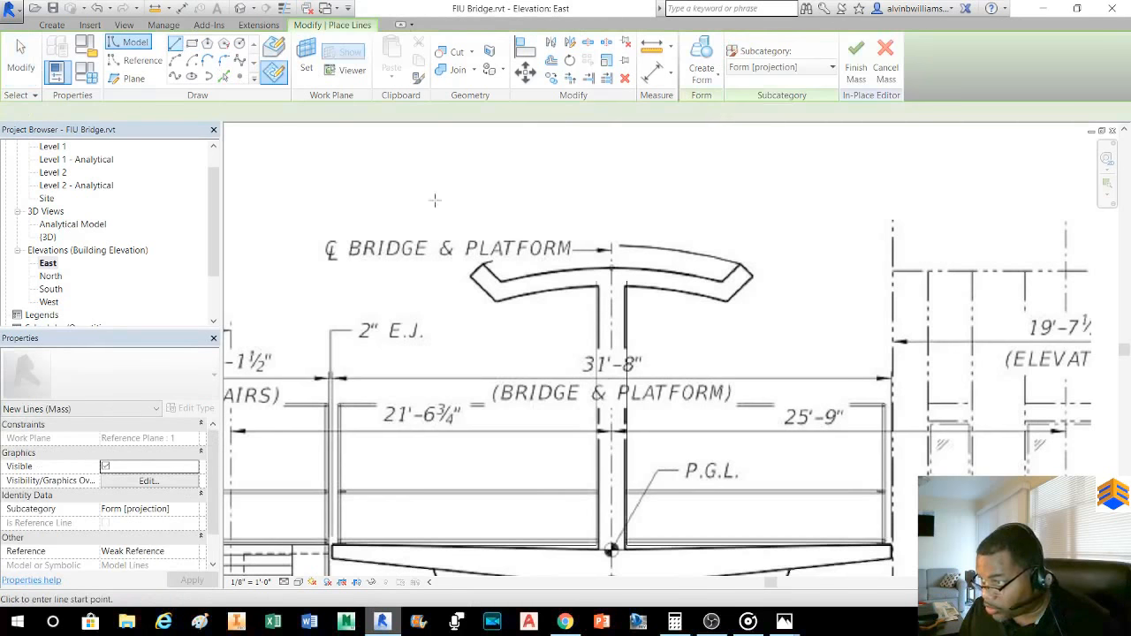
{"action": "scroll", "coordinate": [615, 299], "scroll_direction": "up", "scroll_amount": 3}
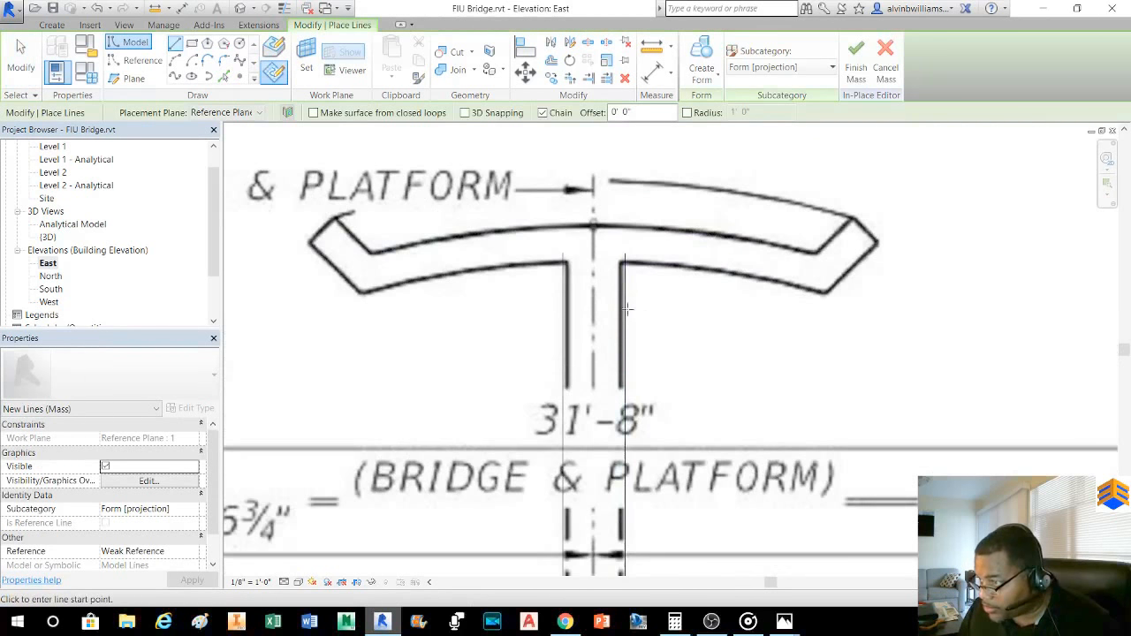
{"action": "scroll", "coordinate": [587, 349], "scroll_direction": "down", "scroll_amount": 3}
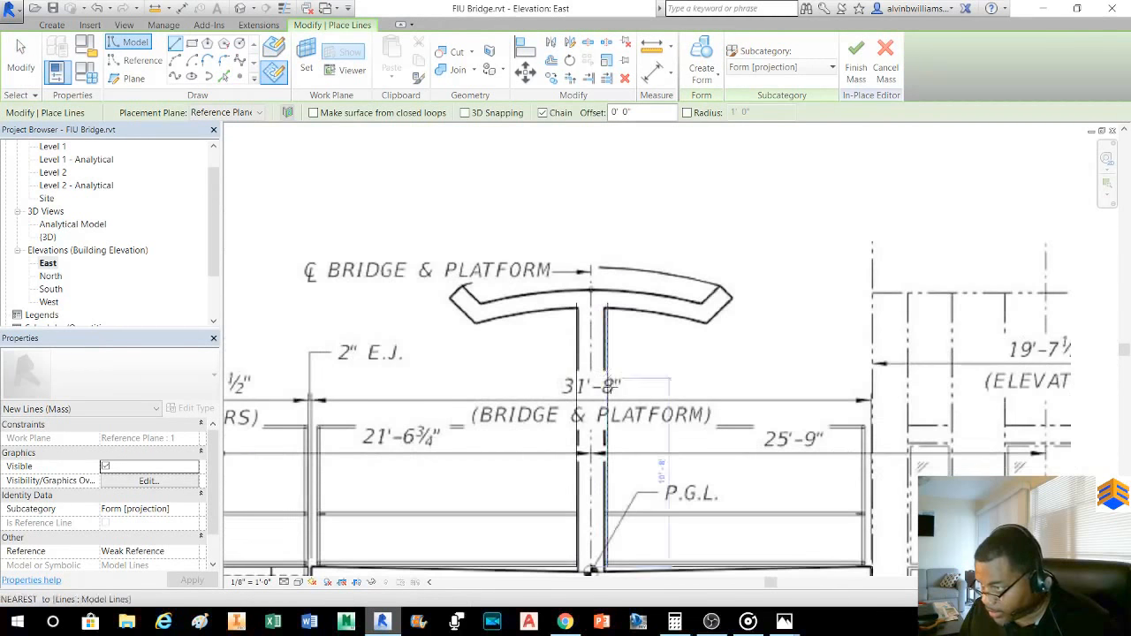
{"action": "middle_click_drag", "start_coordinate": [597, 478], "coordinate": [533, 331]}
{"action": "scroll", "coordinate": [527, 425], "scroll_direction": "up", "scroll_amount": 5}
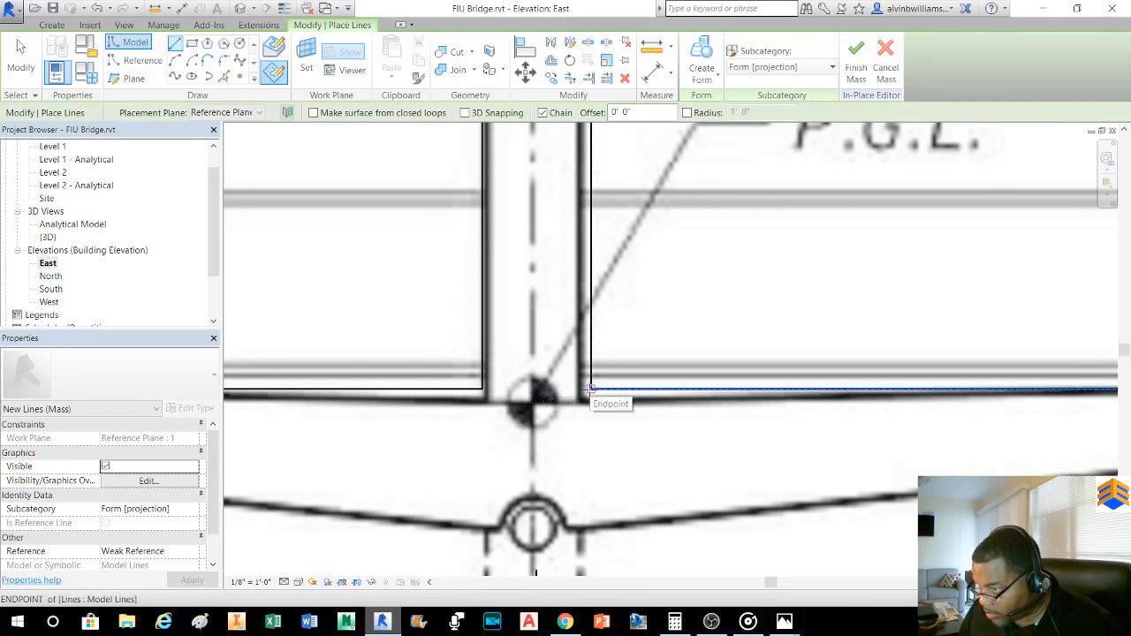
{"action": "left_click", "coordinate": [590, 389]}
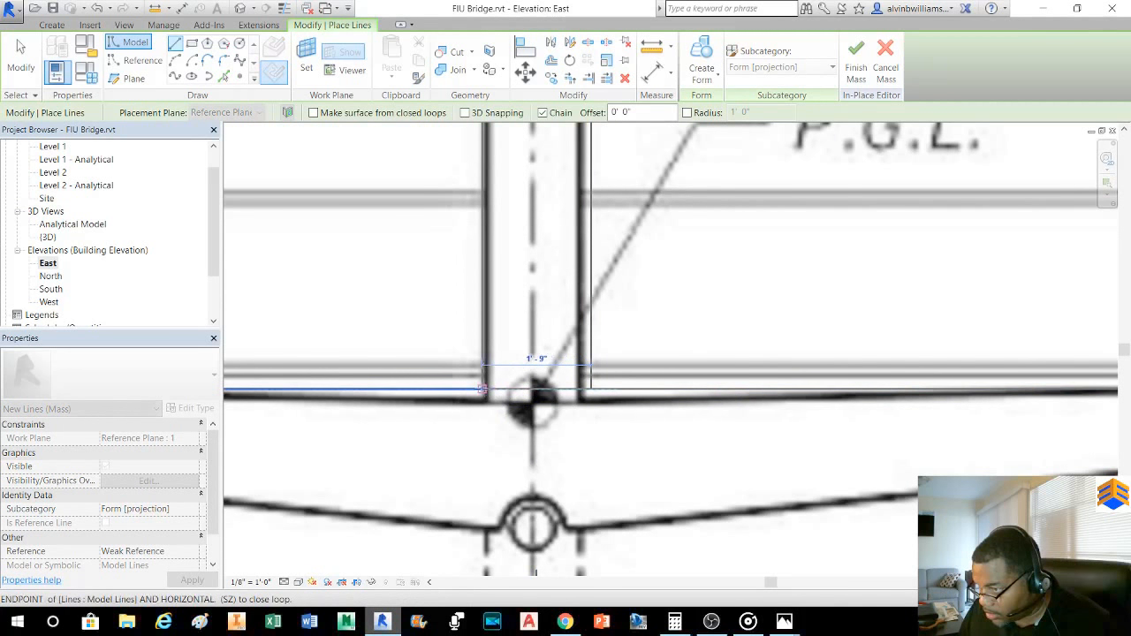
{"action": "left_click", "coordinate": [483, 389]}
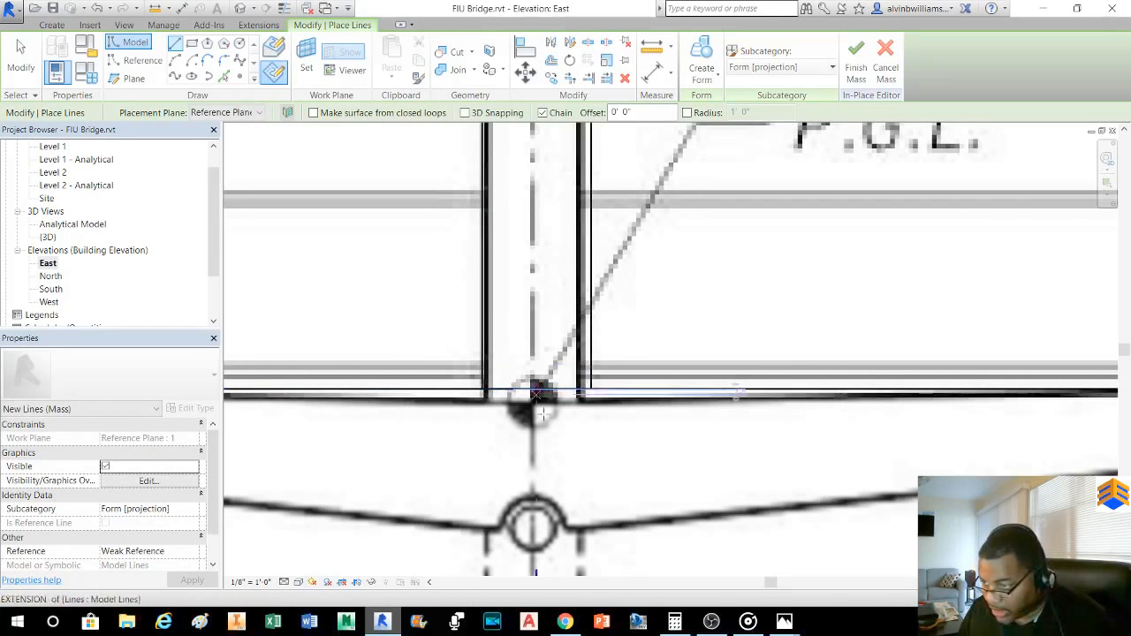
{"action": "scroll", "coordinate": [463, 427], "scroll_direction": "down", "scroll_amount": 6}
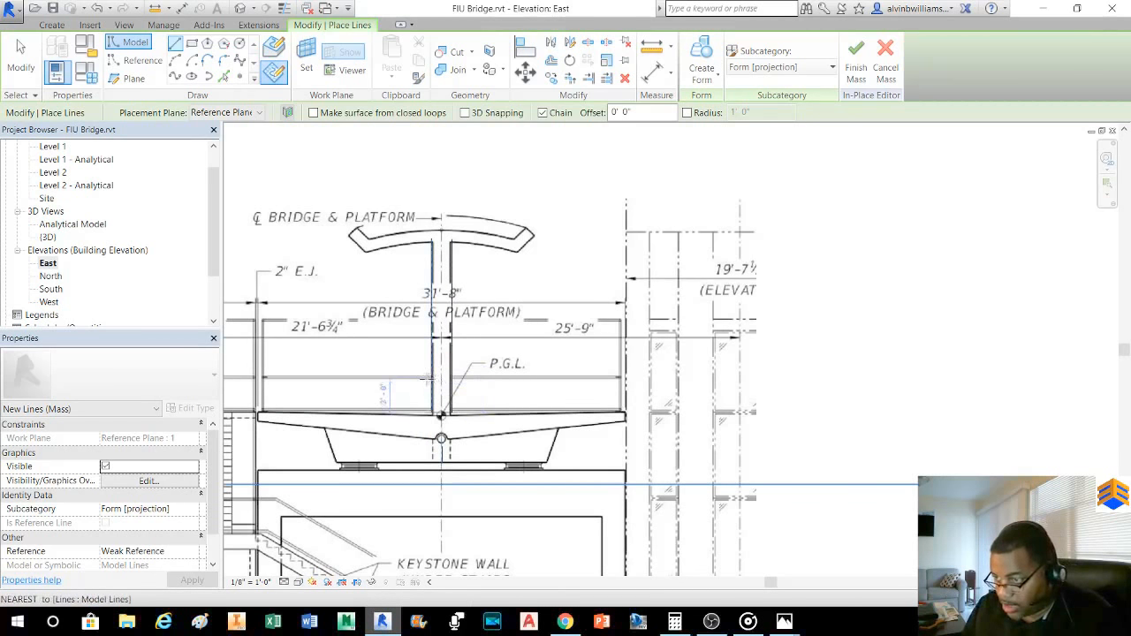
{"action": "middle_click_drag", "start_coordinate": [430, 389], "coordinate": [471, 422]}
{"action": "scroll", "coordinate": [471, 381], "scroll_direction": "up", "scroll_amount": 2}
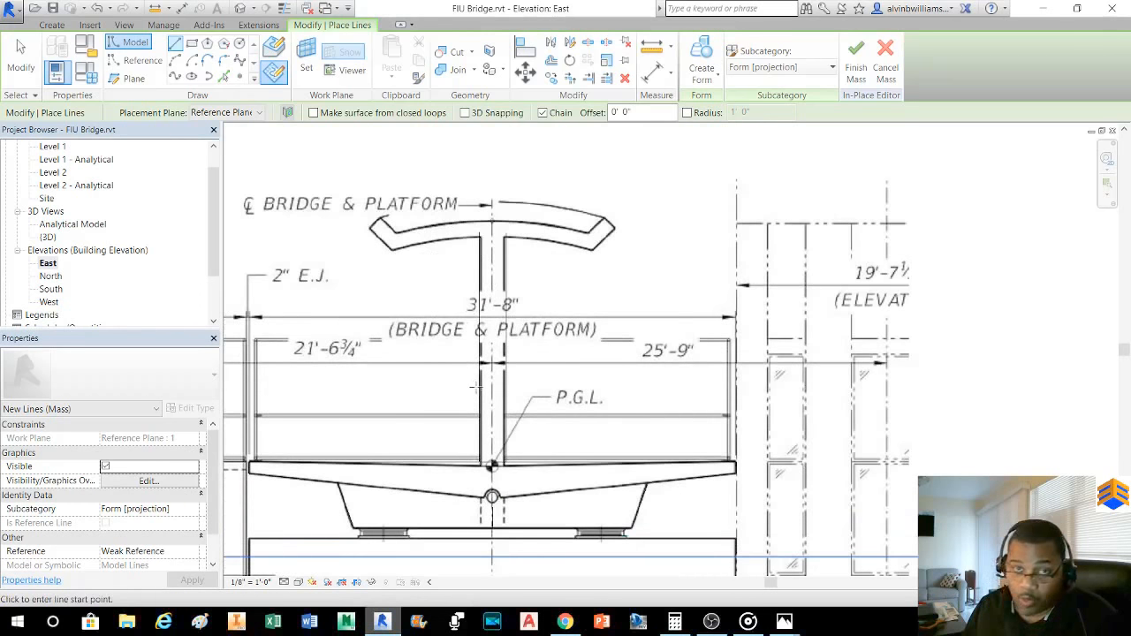
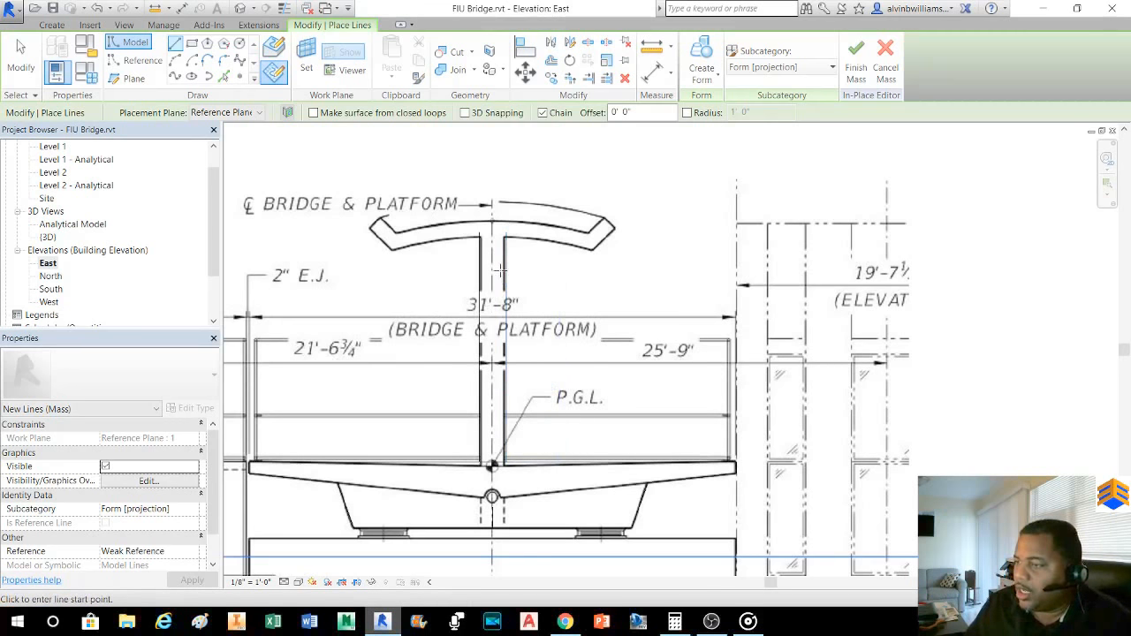
{"action": "scroll", "coordinate": [481, 257], "scroll_direction": "up", "scroll_amount": 2}
{"action": "scroll", "coordinate": [496, 245], "scroll_direction": "down", "scroll_amount": 2}
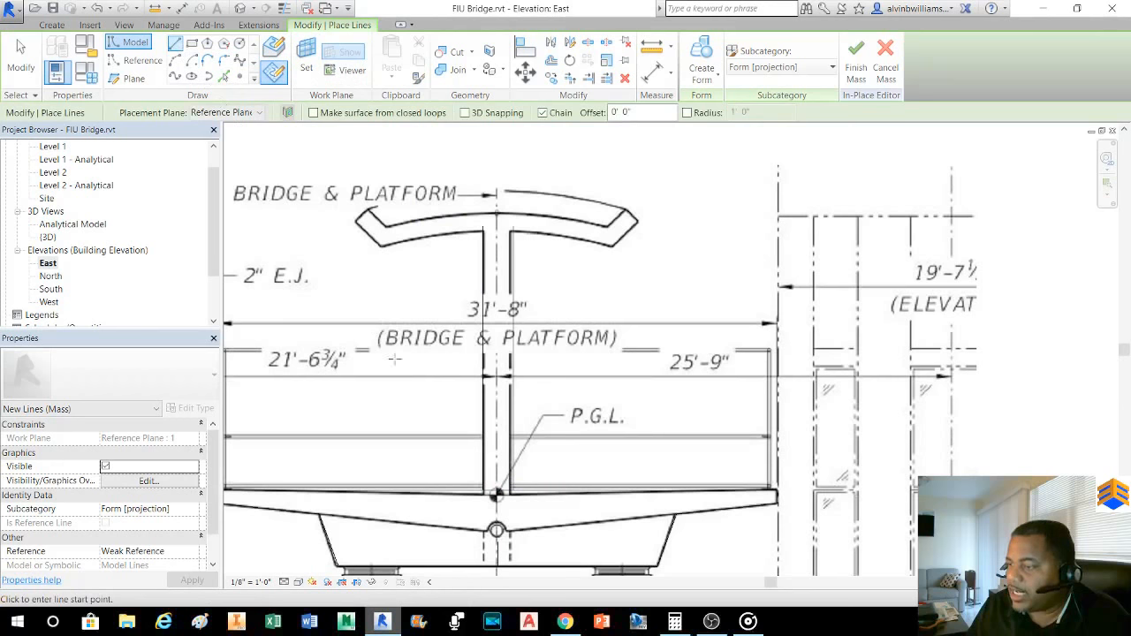
{"action": "left_click", "coordinate": [496, 493]}
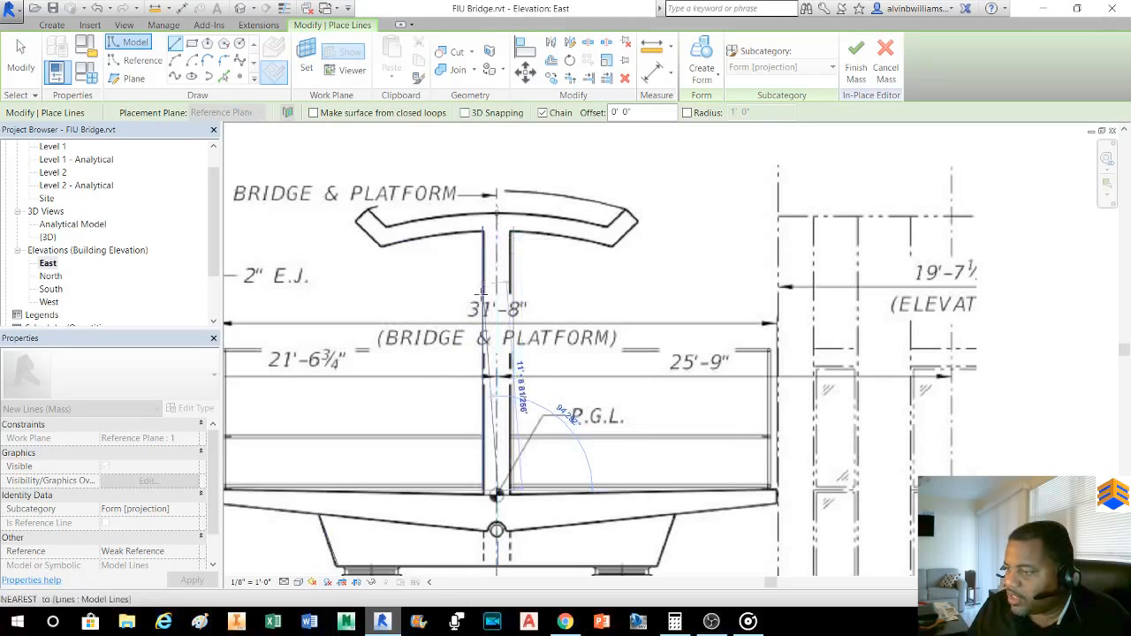
{"action": "left_click", "coordinate": [497, 530]}
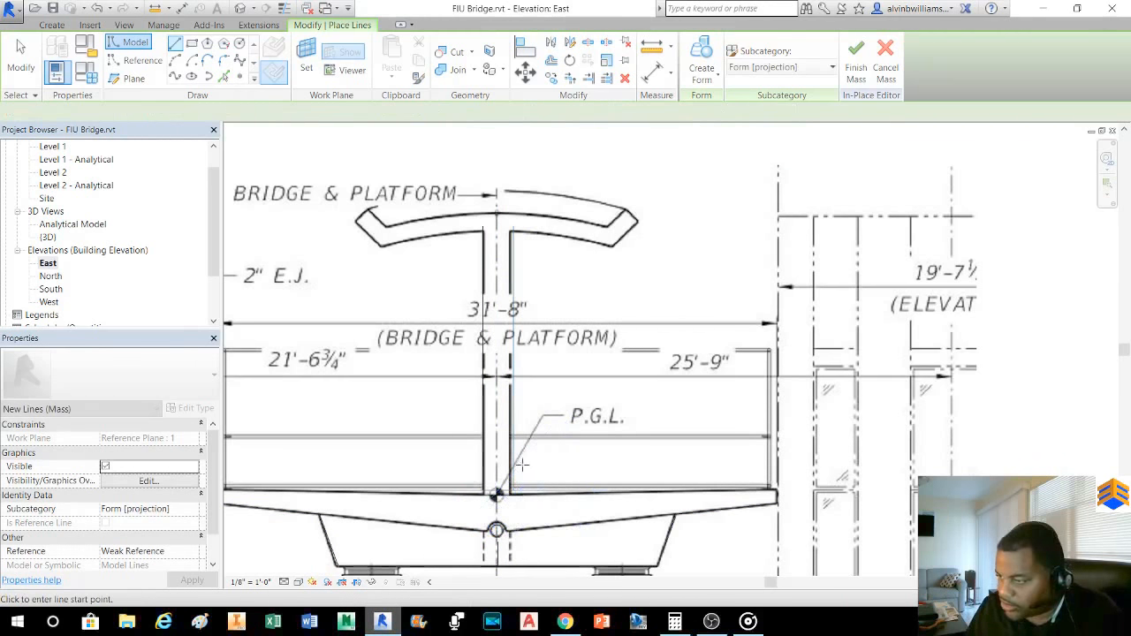
{"action": "left_click", "coordinate": [497, 530]}
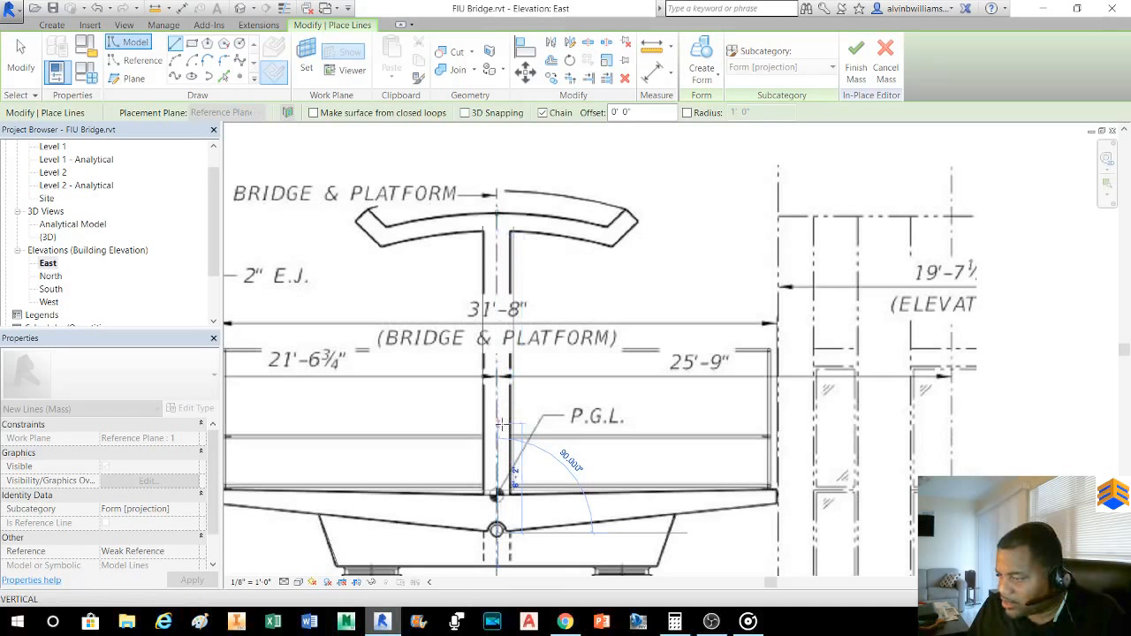
{"action": "key", "text": "Escape"}
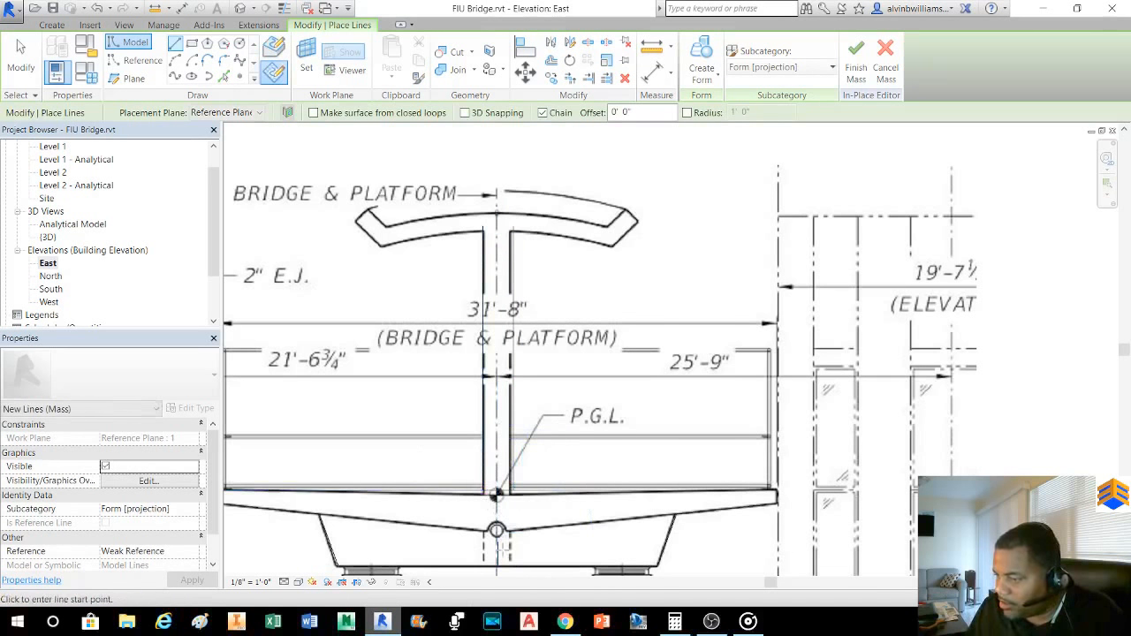
{"action": "left_click", "coordinate": [497, 565]}
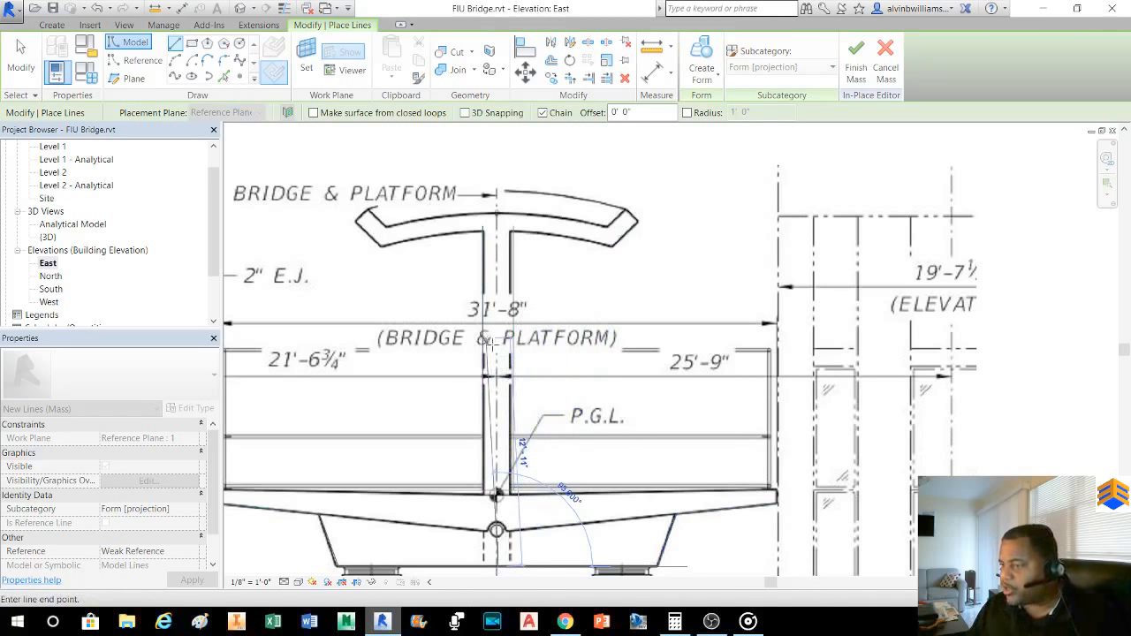
{"action": "middle_click_drag", "start_coordinate": [485, 462], "coordinate": [512, 367]}
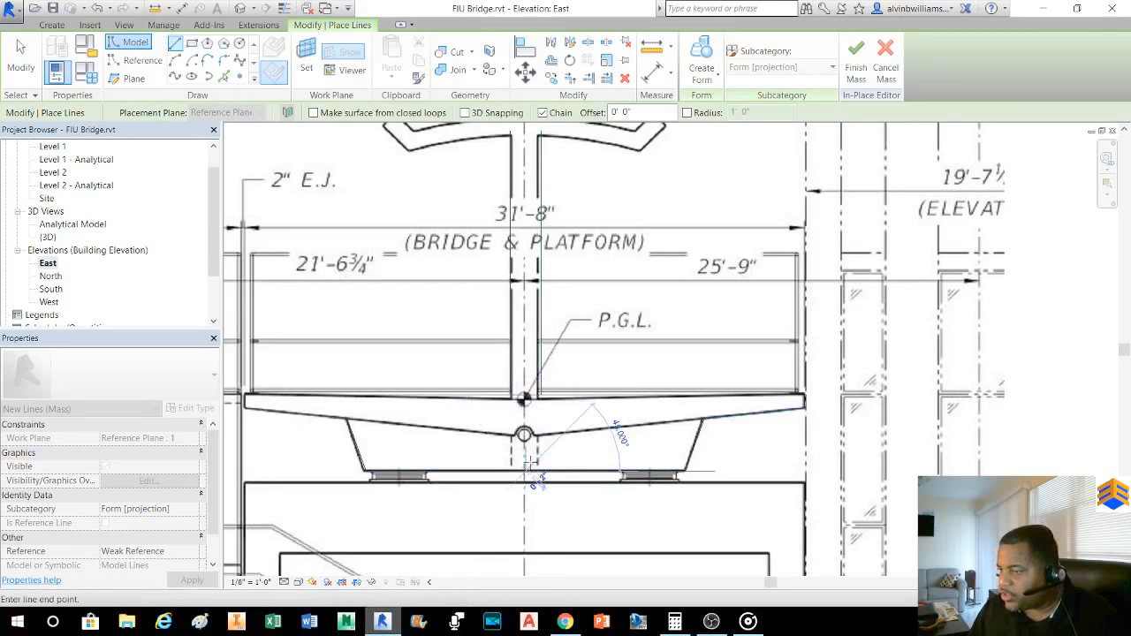
{"action": "middle_click_drag", "start_coordinate": [417, 192], "coordinate": [393, 298]}
{"action": "key", "text": "Escape"}
{"action": "key", "text": "Escape"}
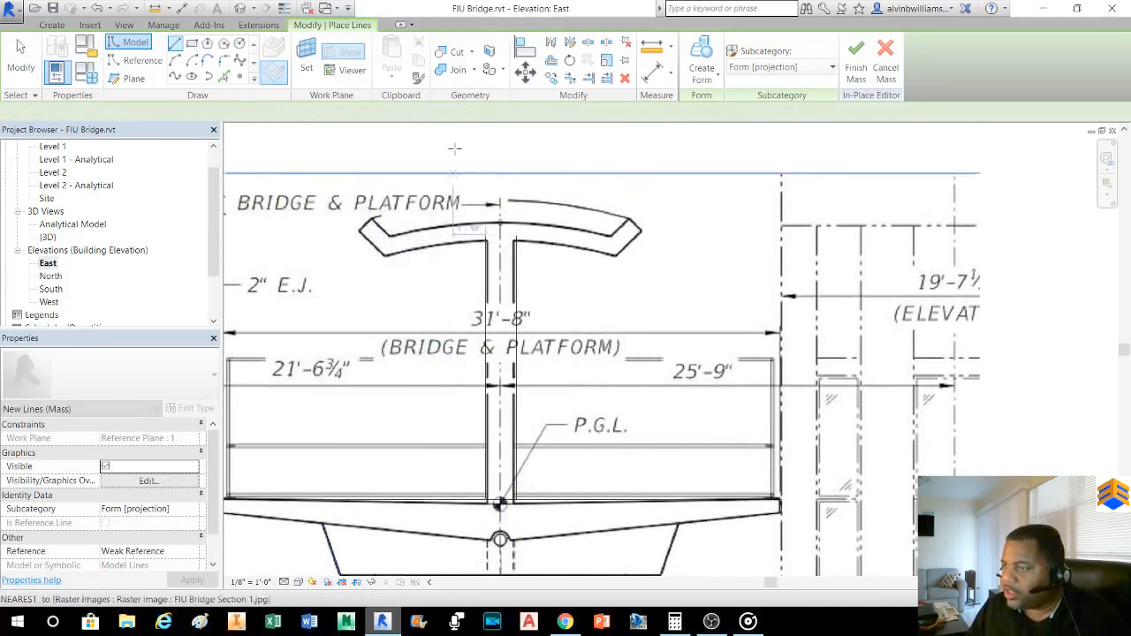
- Try a start-end-radius arc from the centerline at the box section's base to the canopy's lower left corner
{"action": "left_click", "coordinate": [191, 60]}
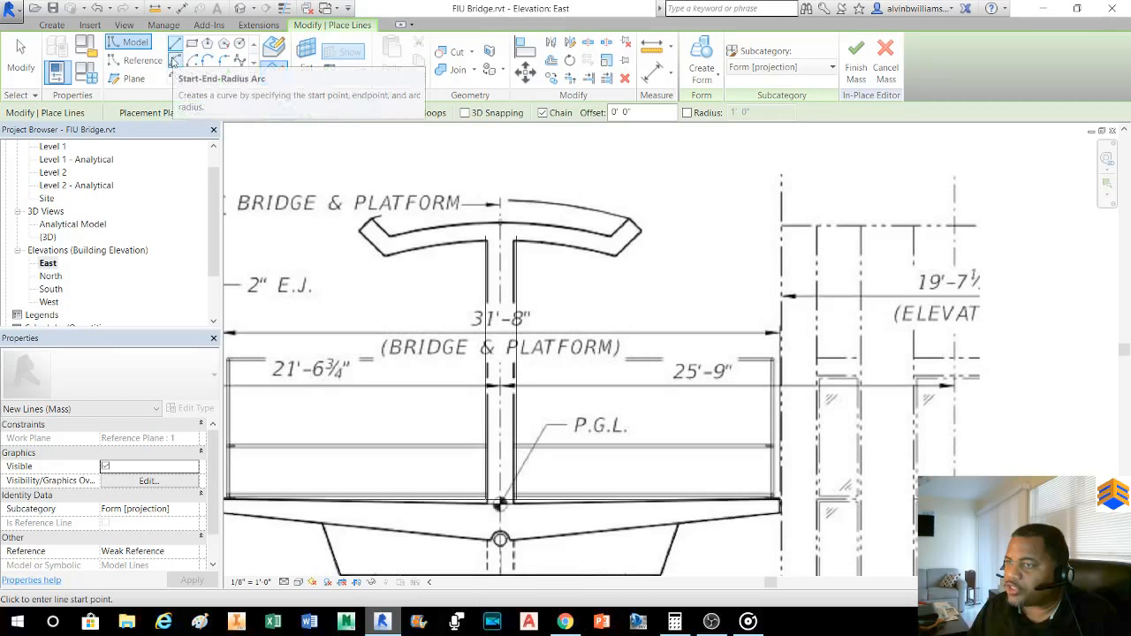
{"action": "left_click", "coordinate": [174, 61]}
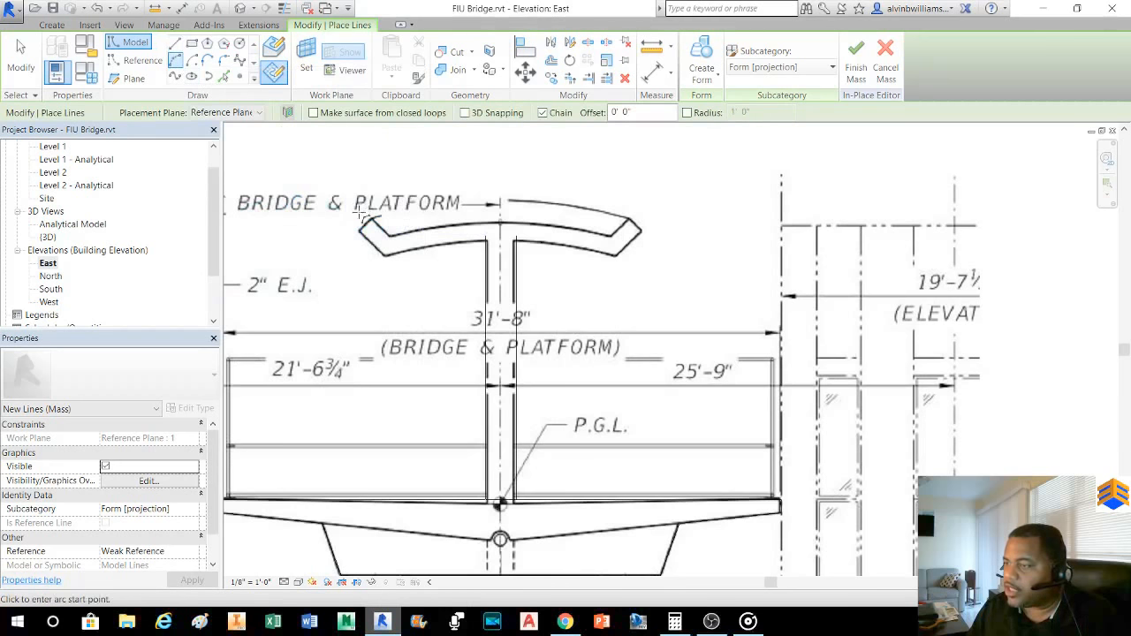
{"action": "middle_click_drag", "start_coordinate": [447, 431], "coordinate": [452, 357]}
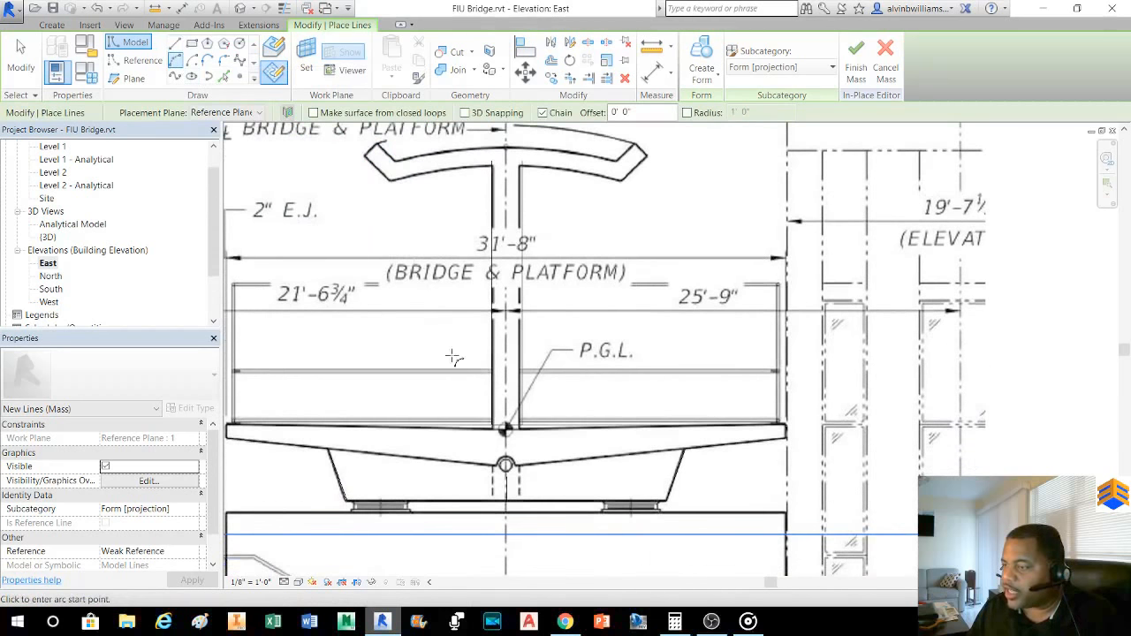
{"action": "left_click", "coordinate": [506, 501]}
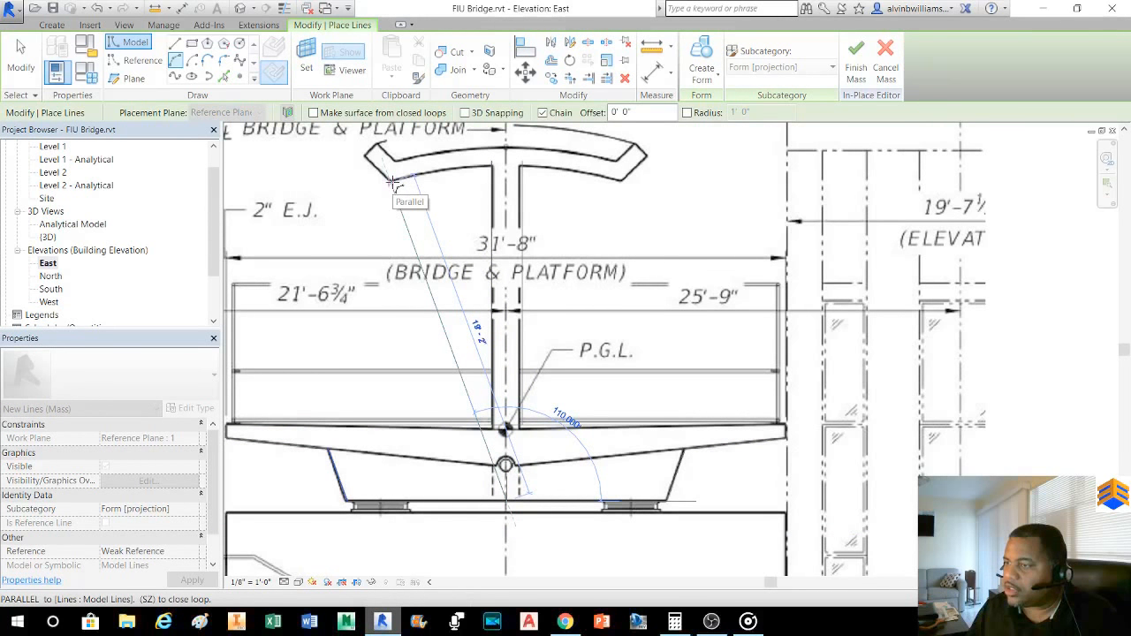
{"action": "left_click", "coordinate": [395, 183]}
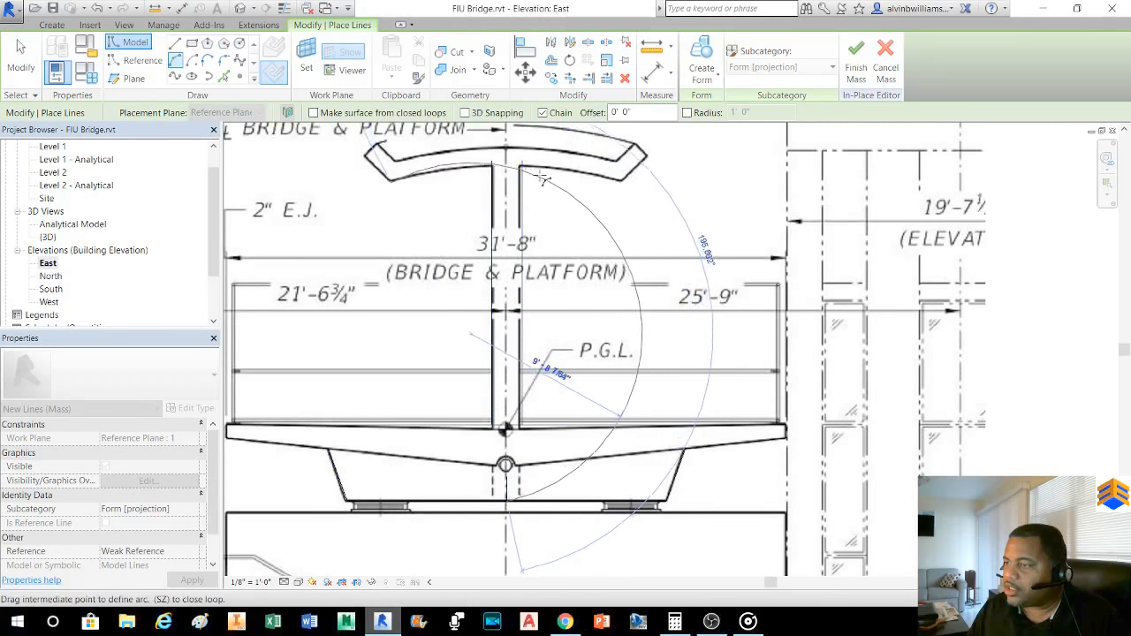
{"action": "key", "text": "Escape"}
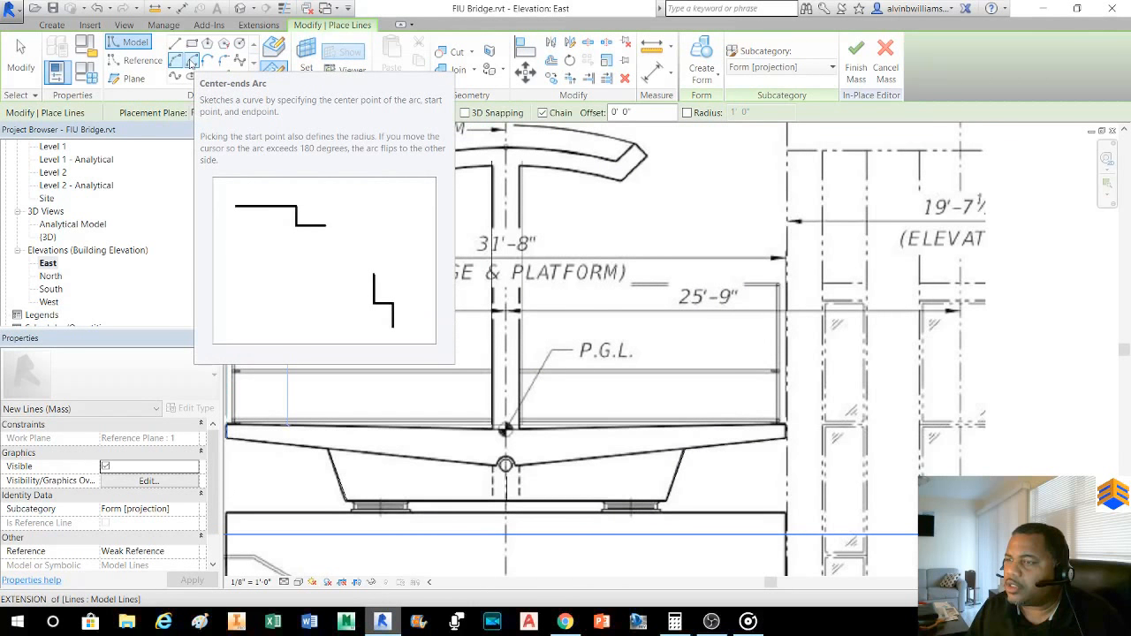
- Try center-ends arcs through the canopy's lower left corner, centred on the centerline at the box base and at the pier top
{"action": "left_click", "coordinate": [191, 62]}
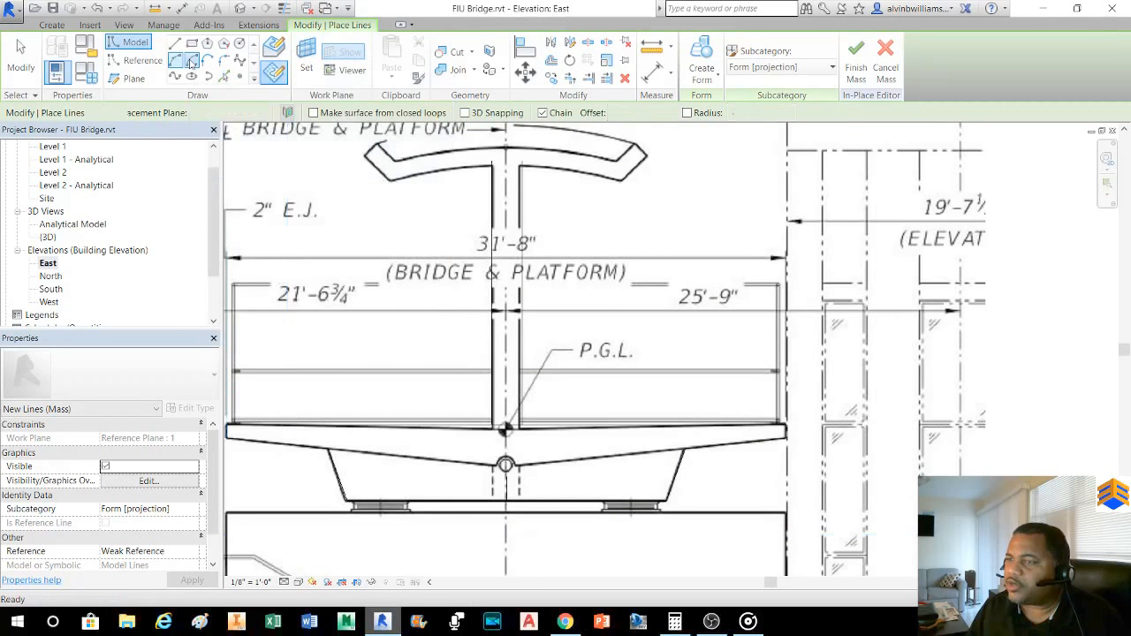
{"action": "left_click", "coordinate": [506, 501]}
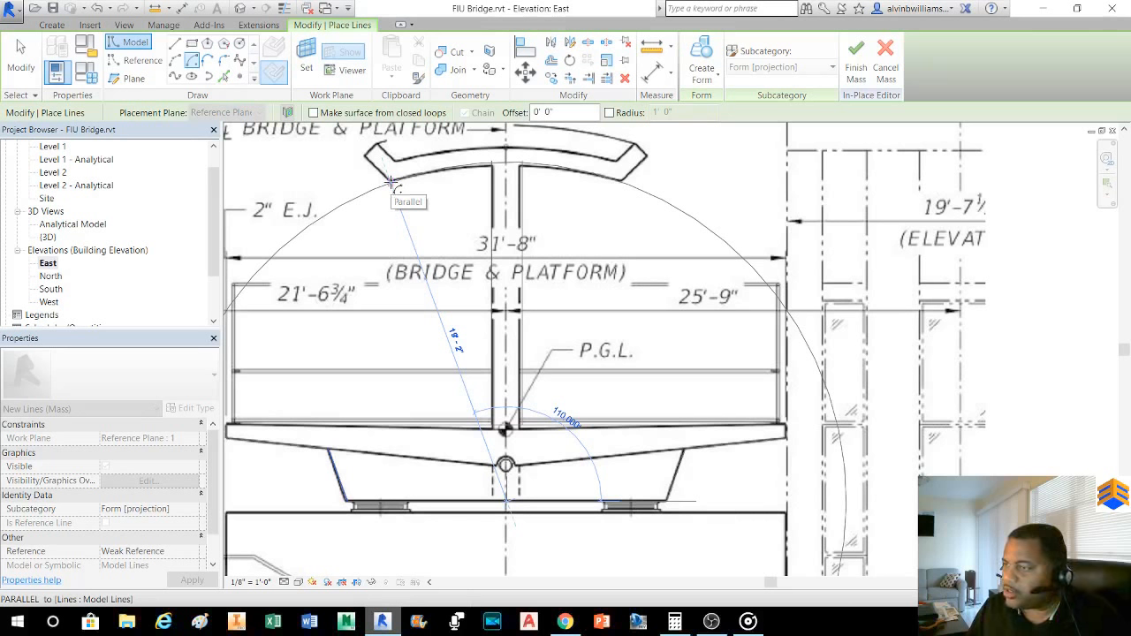
{"action": "key", "text": "Escape"}
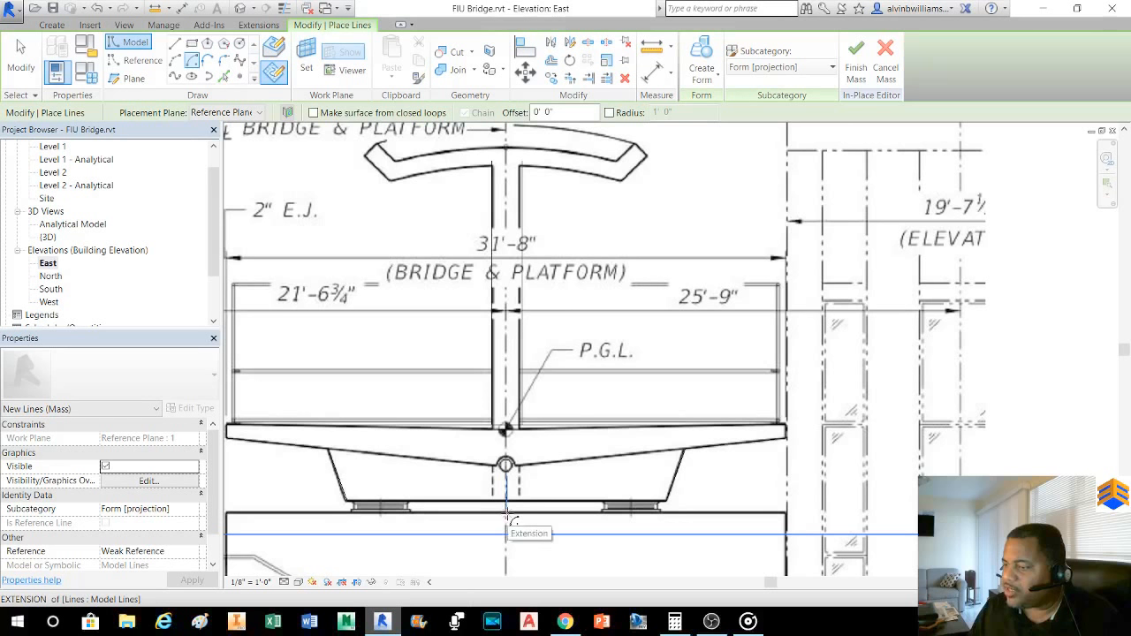
{"action": "left_click", "coordinate": [504, 430]}
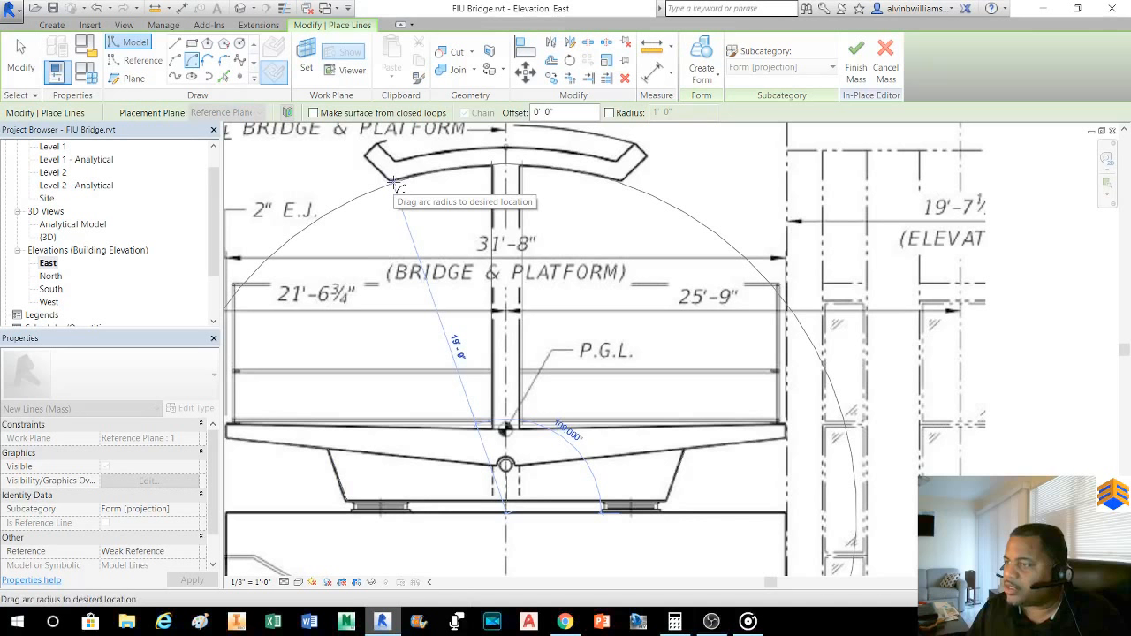
{"action": "key", "text": "Escape"}
- Try a center-ends arc with a radius of about 21'-9", centred on the centerline just below the box section, through the canopy's lower left corner
{"action": "middle_click_drag", "start_coordinate": [523, 393], "coordinate": [547, 218]}
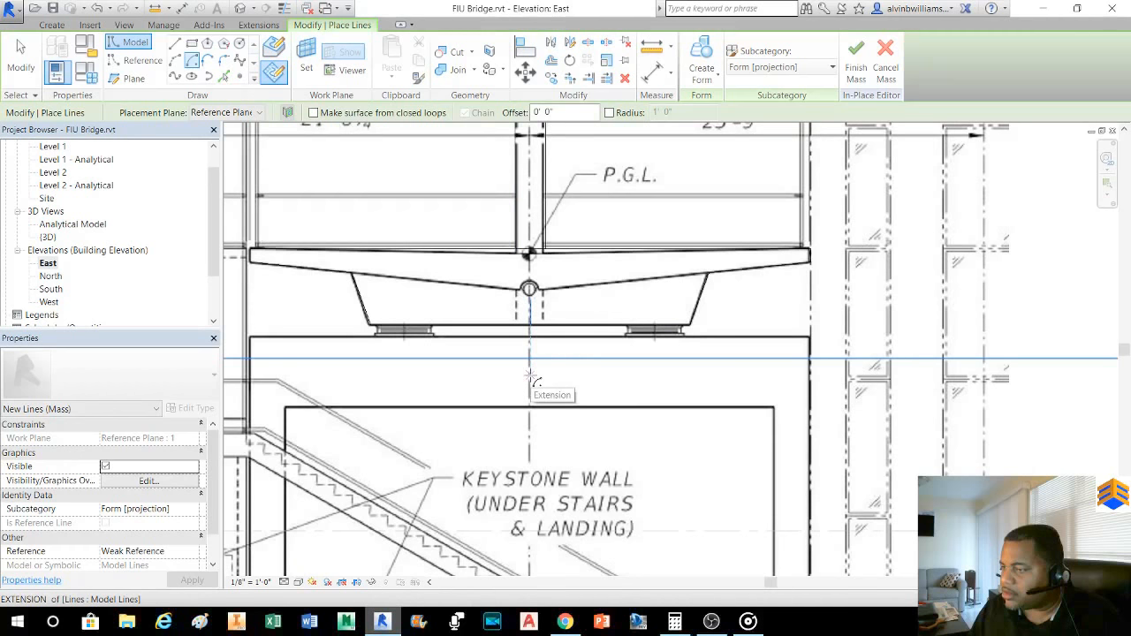
{"action": "left_click", "coordinate": [530, 374]}
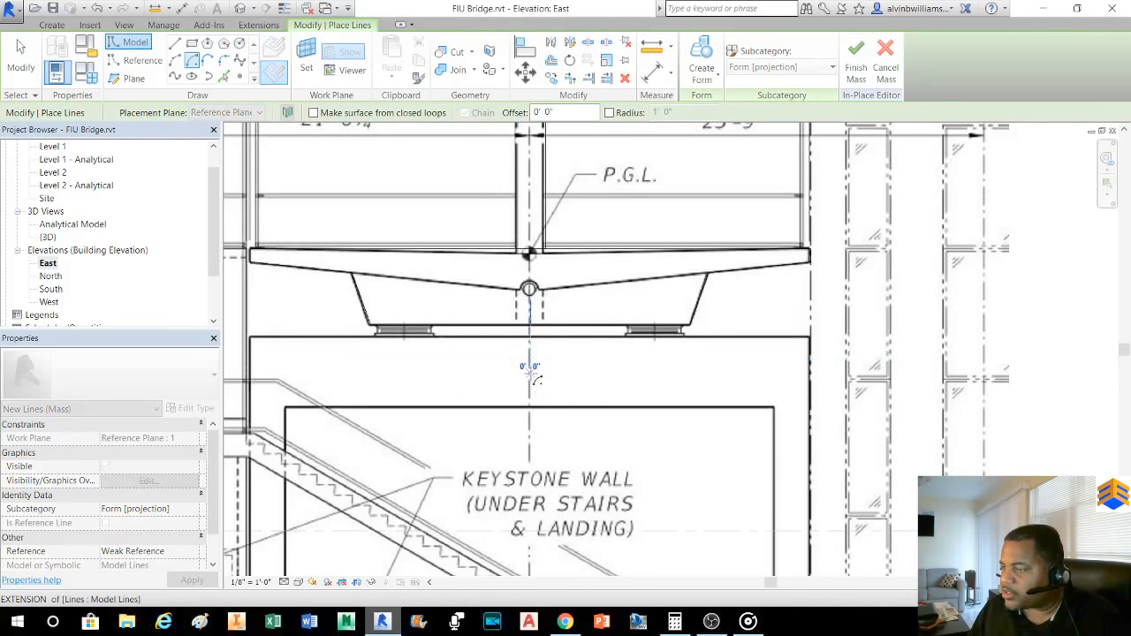
{"action": "scroll", "coordinate": [490, 232], "scroll_direction": "down", "scroll_amount": 1}
{"action": "middle_click_drag", "start_coordinate": [490, 233], "coordinate": [507, 442]}
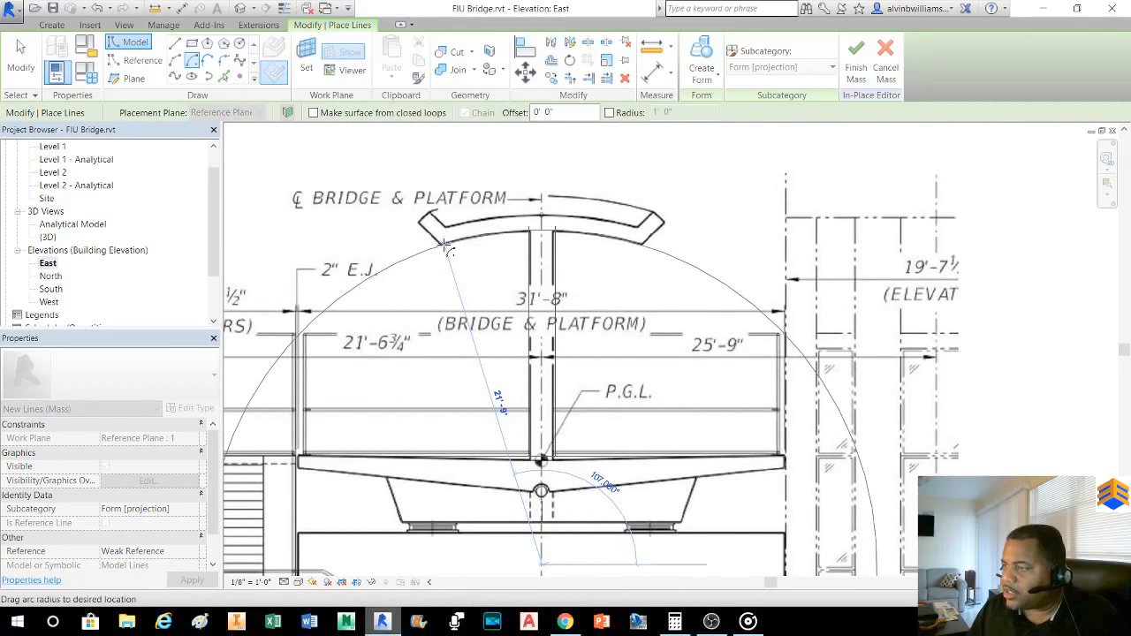
{"action": "scroll", "coordinate": [448, 250], "scroll_direction": "up", "scroll_amount": 2}
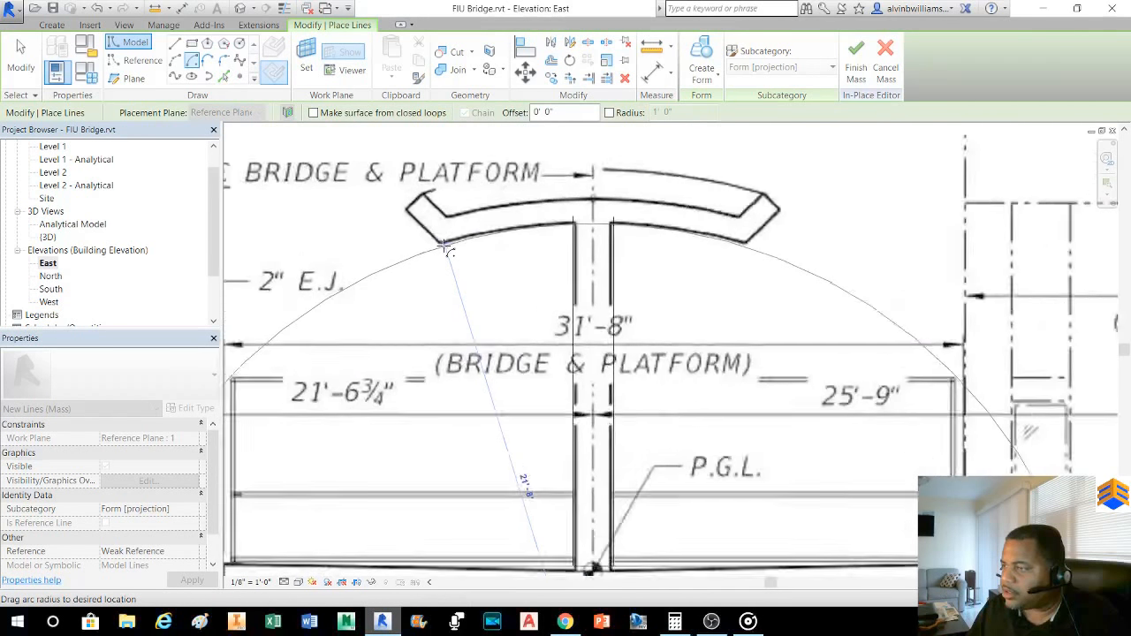
{"action": "scroll", "coordinate": [448, 250], "scroll_direction": "up", "scroll_amount": 2}
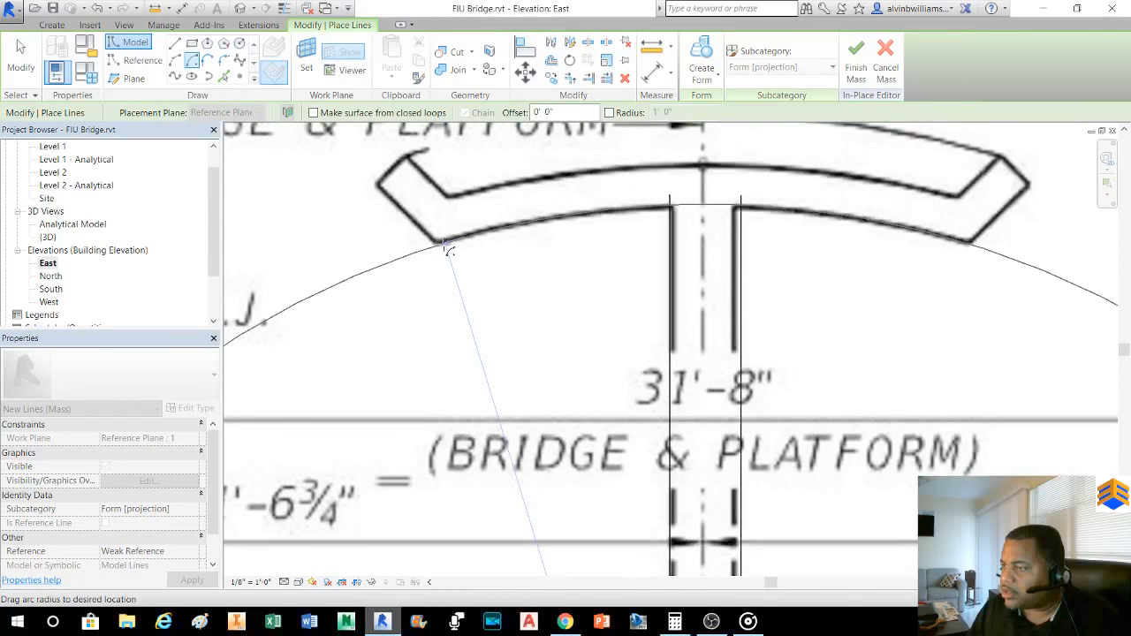
{"action": "scroll", "coordinate": [448, 250], "scroll_direction": "down", "scroll_amount": 5}
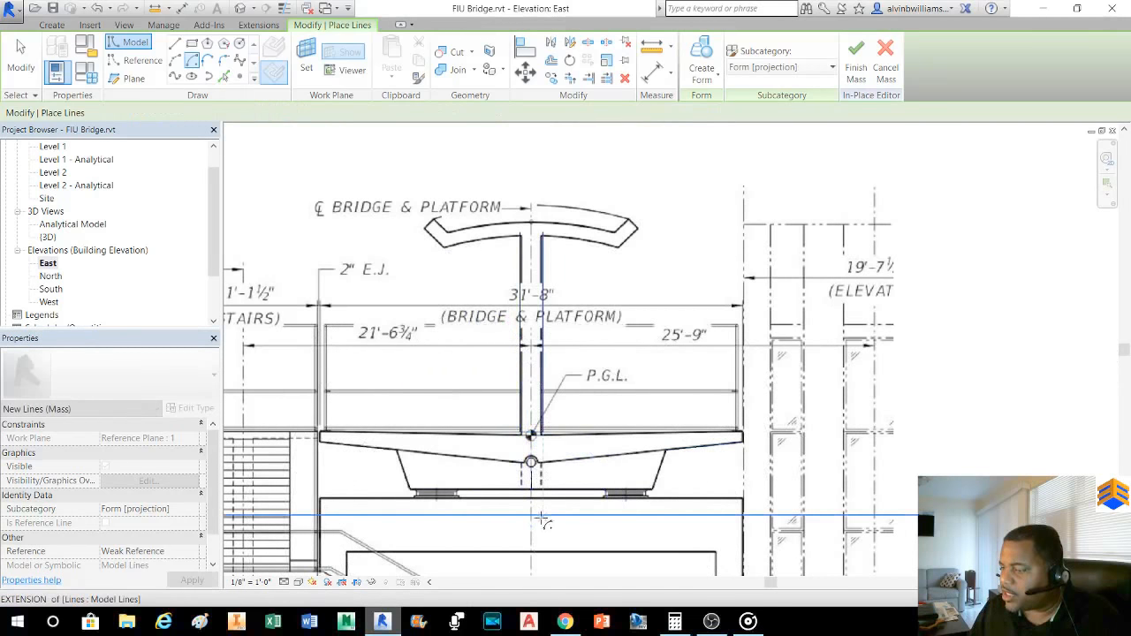
- Try a center-ends arc with a radius of about 22'-10", centred further down the centerline, between the canopy's two lower corners
{"action": "left_click", "coordinate": [531, 542]}
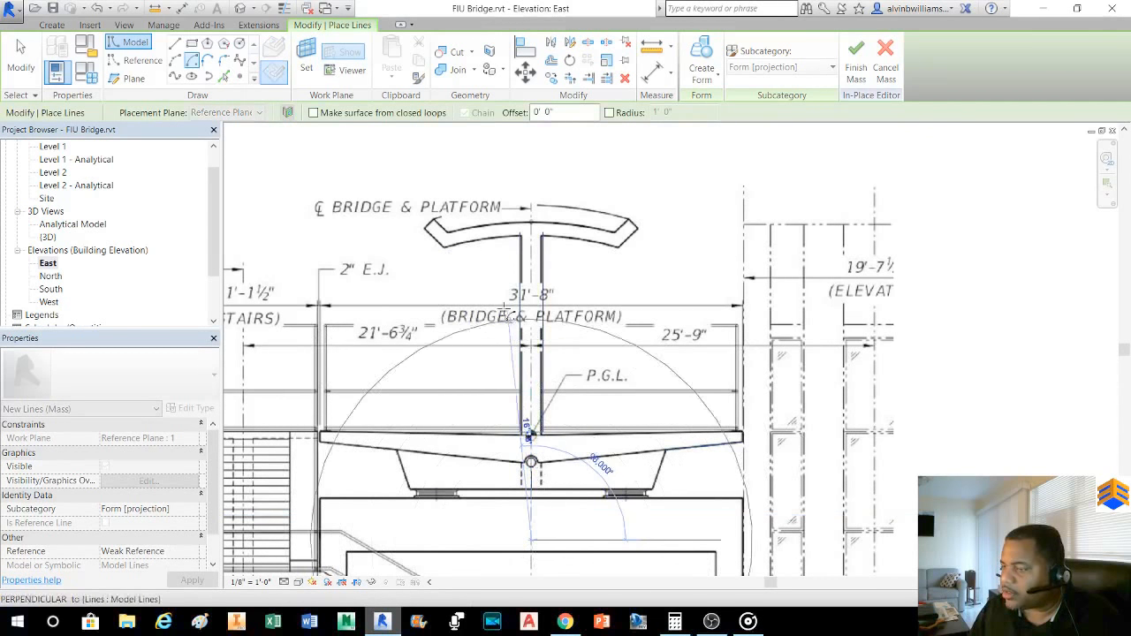
{"action": "scroll", "coordinate": [446, 253], "scroll_direction": "up", "scroll_amount": 2}
{"action": "scroll", "coordinate": [445, 244], "scroll_direction": "up", "scroll_amount": 4}
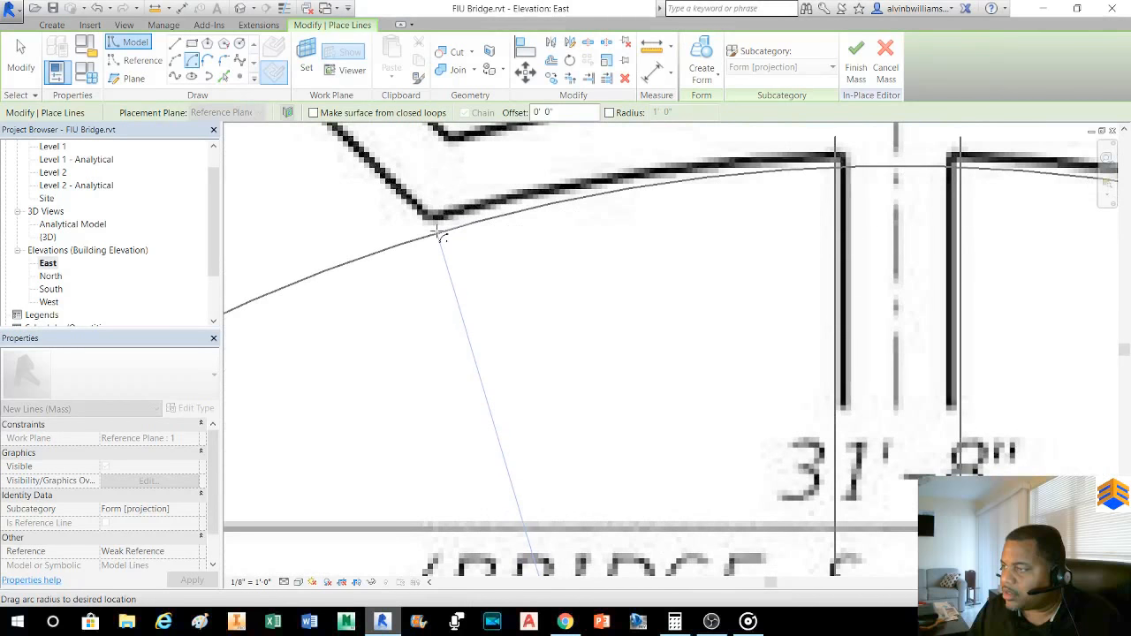
{"action": "scroll", "coordinate": [447, 238], "scroll_direction": "down", "scroll_amount": 2}
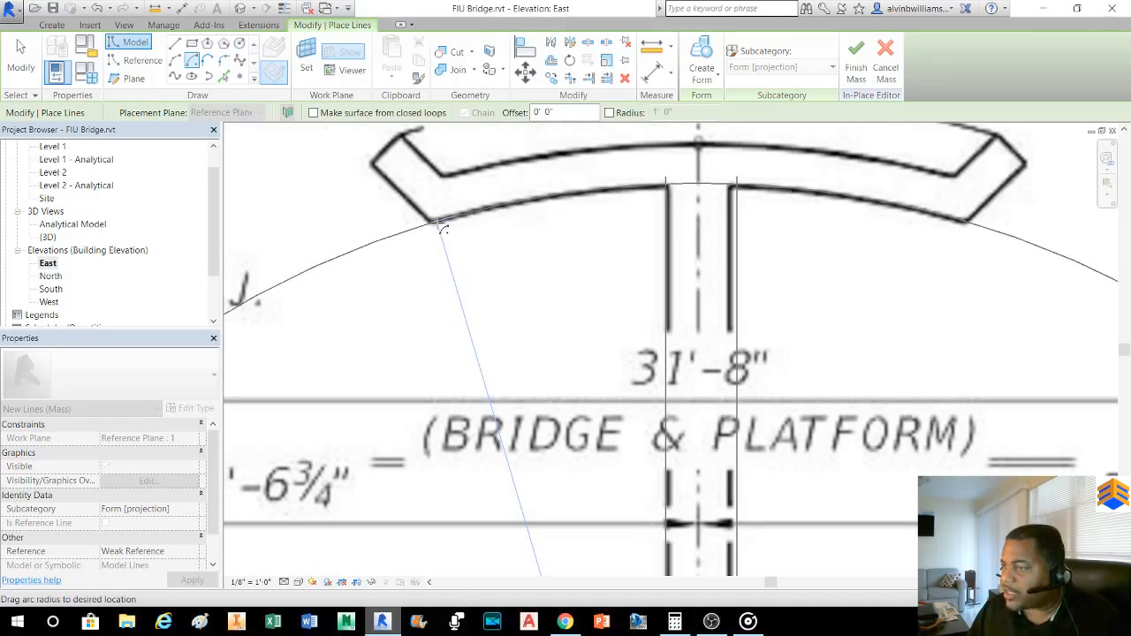
{"action": "left_click", "coordinate": [438, 223]}
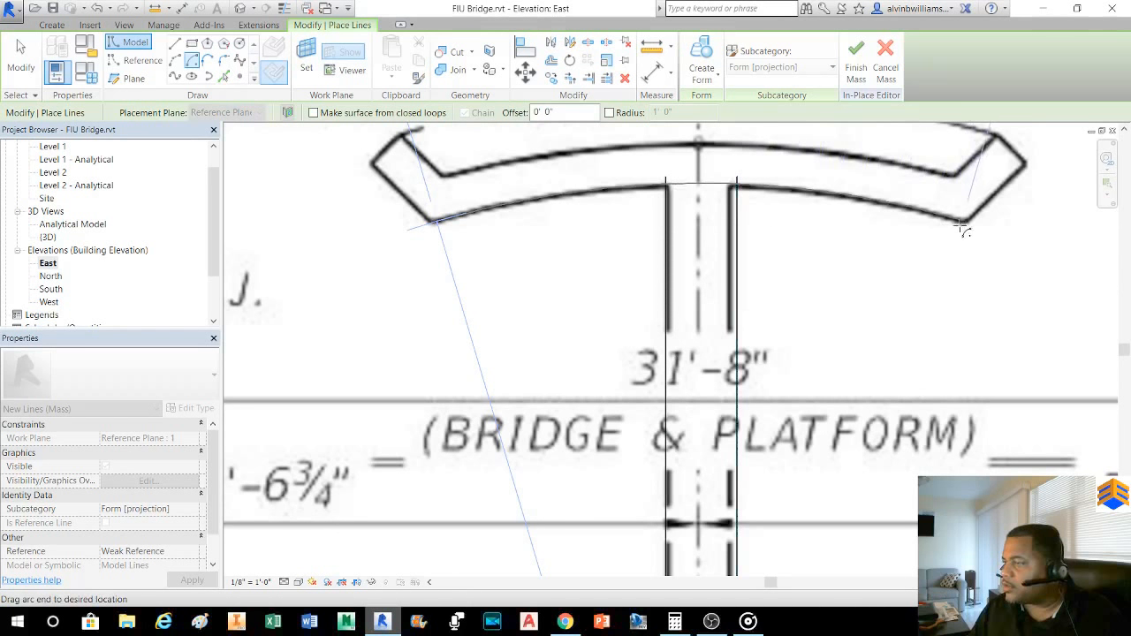
{"action": "scroll", "coordinate": [952, 228], "scroll_direction": "down", "scroll_amount": 4}
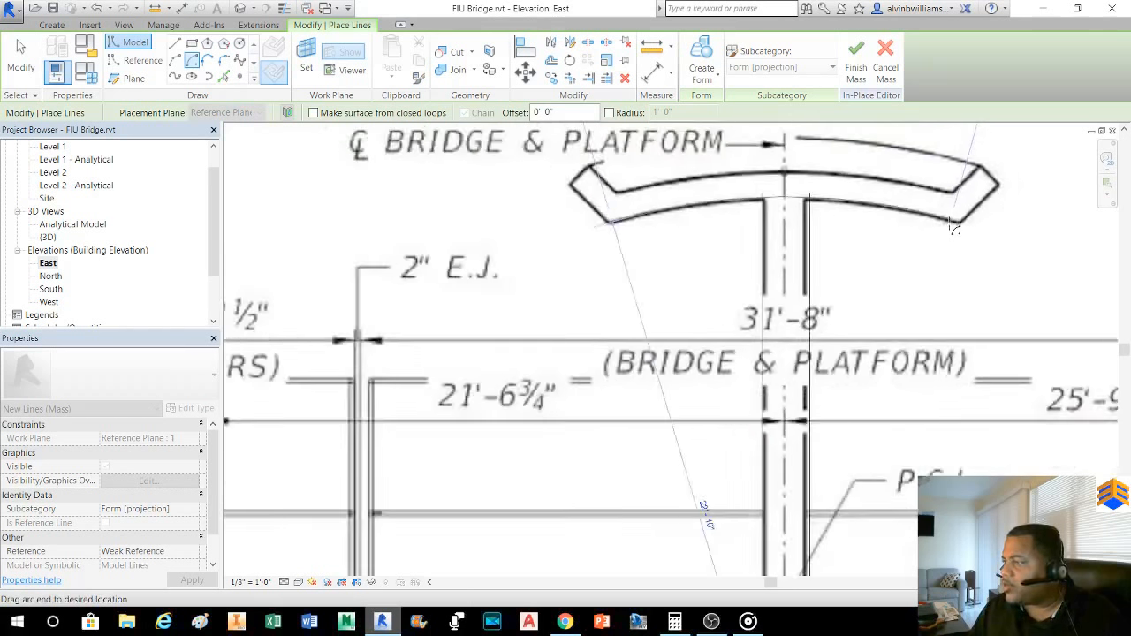
{"action": "middle_click_drag", "start_coordinate": [924, 244], "coordinate": [803, 235]}
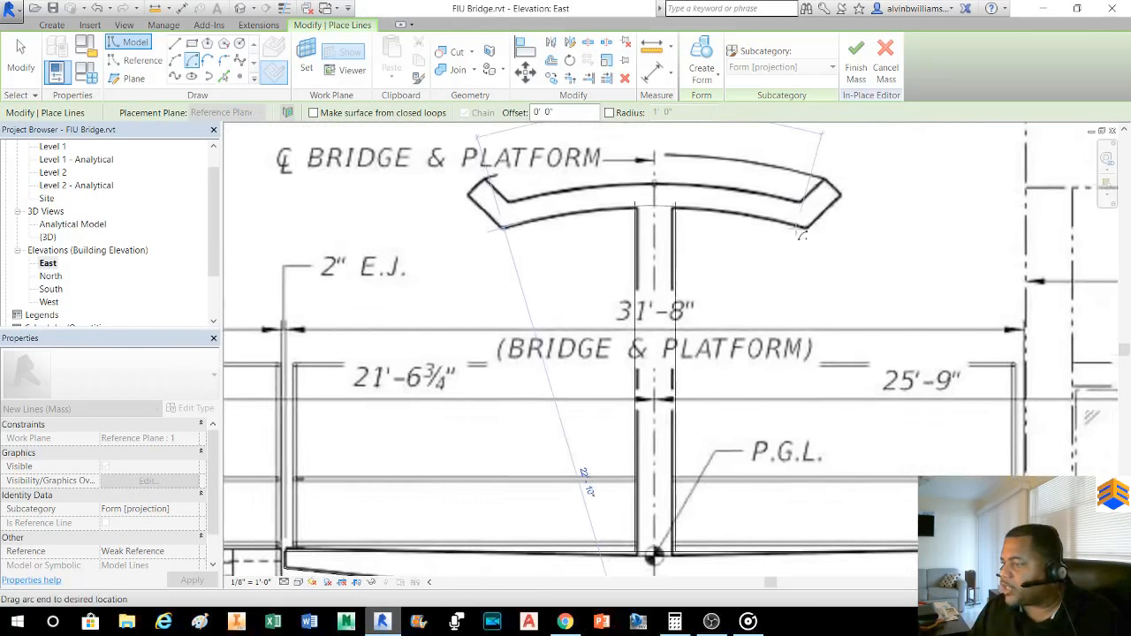
{"action": "key", "text": "Escape"}
{"action": "key", "text": "Escape"}
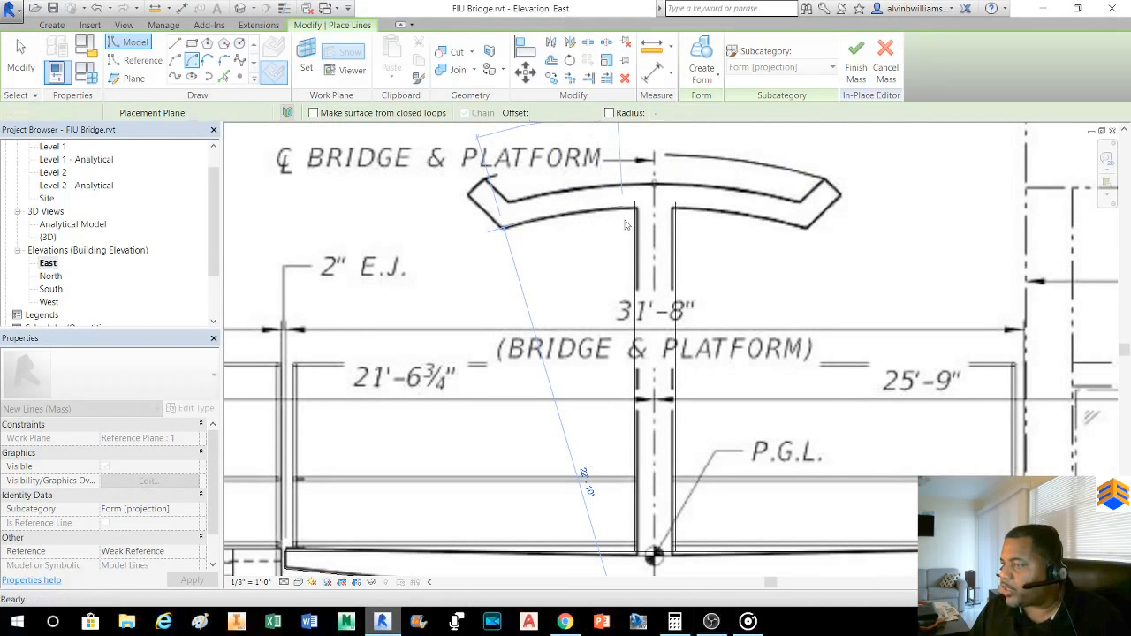
{"action": "scroll", "coordinate": [619, 224], "scroll_direction": "up", "scroll_amount": 4}
{"action": "scroll", "coordinate": [739, 215], "scroll_direction": "down", "scroll_amount": 5}
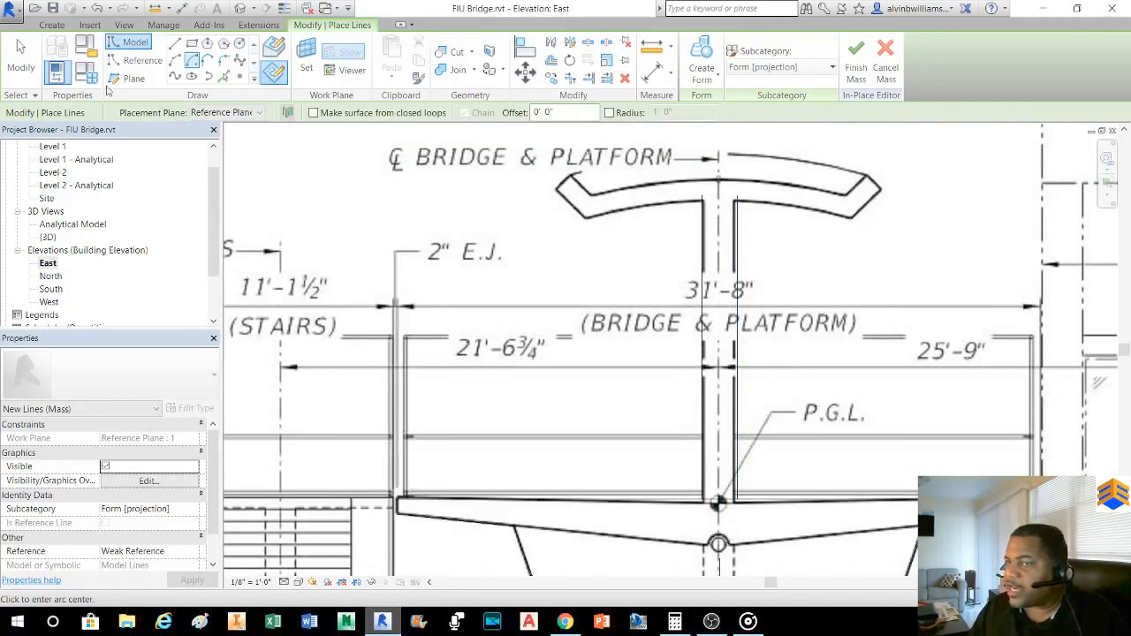
- Draw a diagonal model line from the stem's right edge, at the height of the 31'-8" dimension, up past the canopy's right tip
{"action": "left_click", "coordinate": [20, 57]}
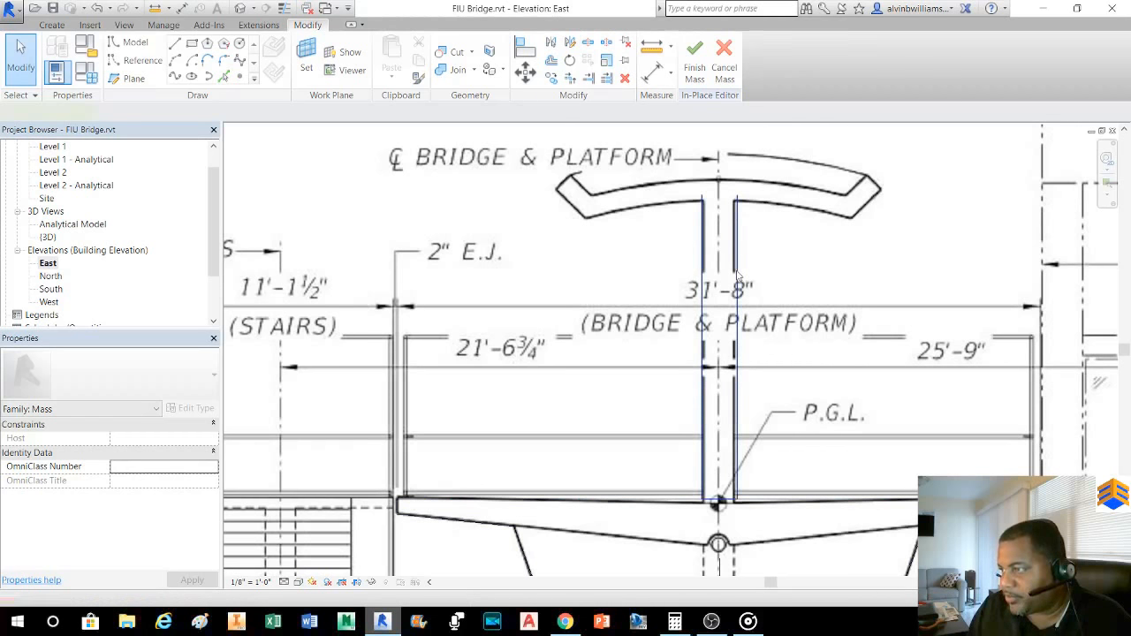
{"action": "left_click", "coordinate": [737, 276]}
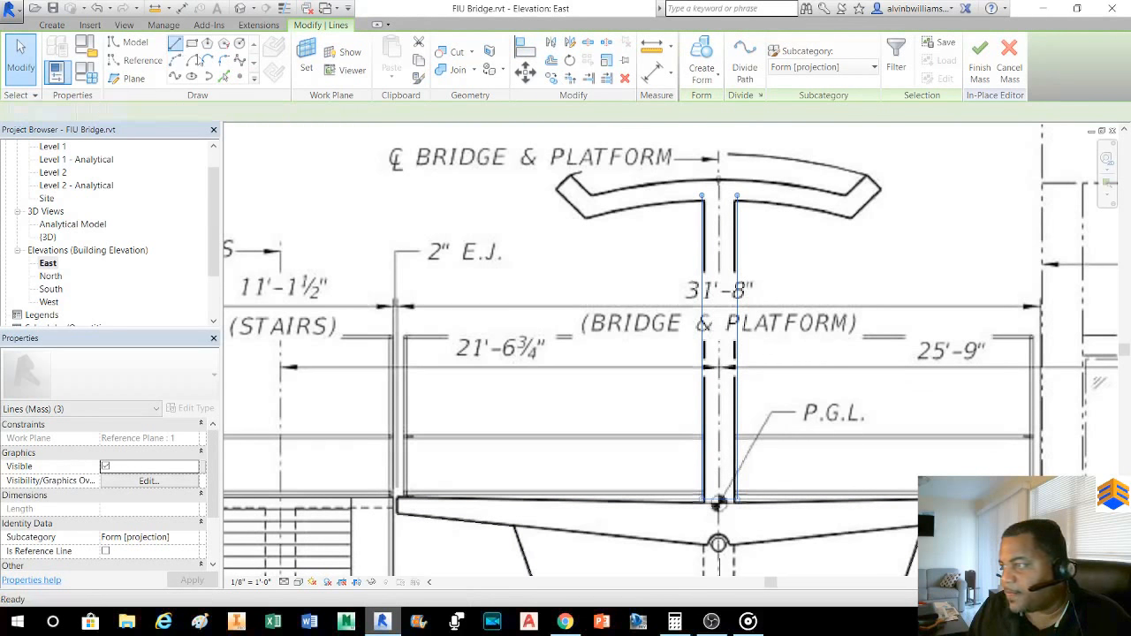
{"action": "left_click", "coordinate": [176, 43]}
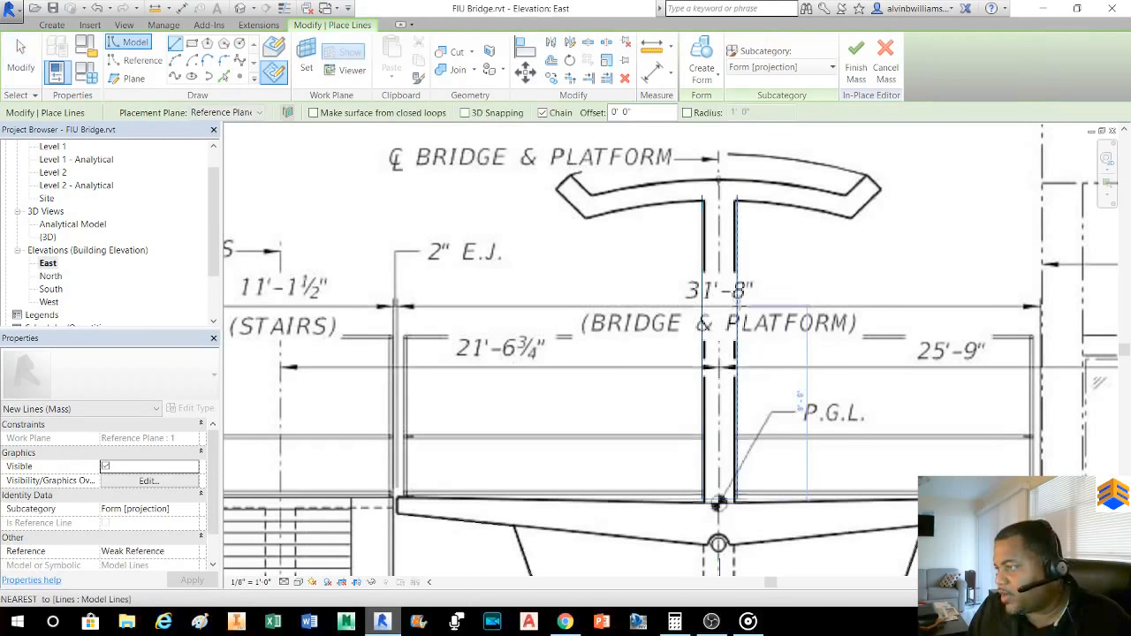
{"action": "left_click", "coordinate": [742, 309]}
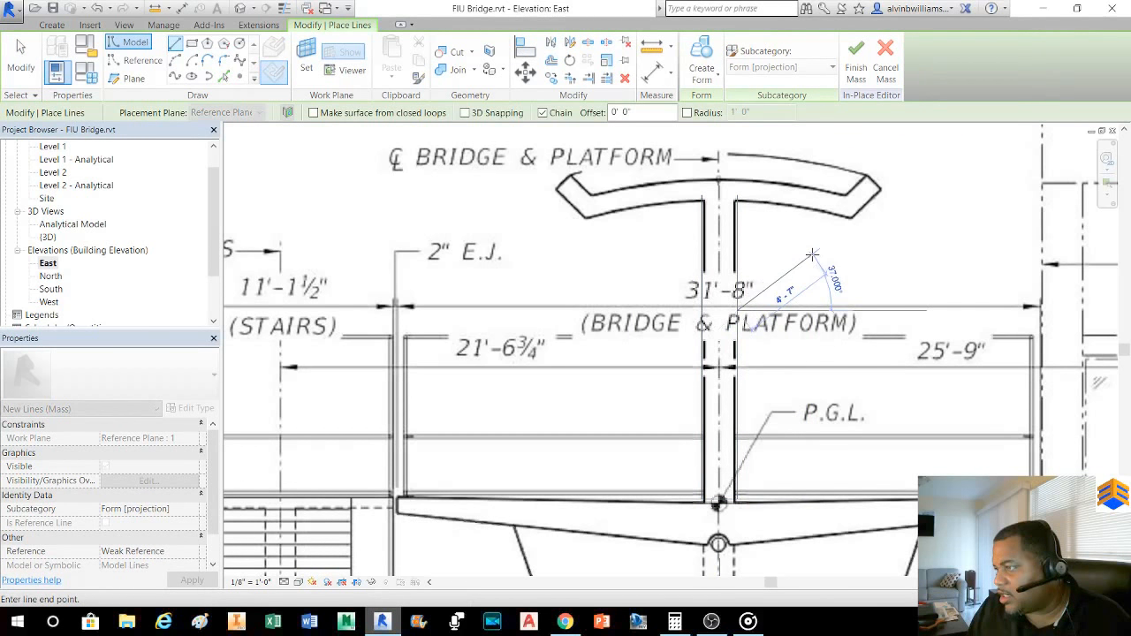
{"action": "left_click", "coordinate": [882, 175]}
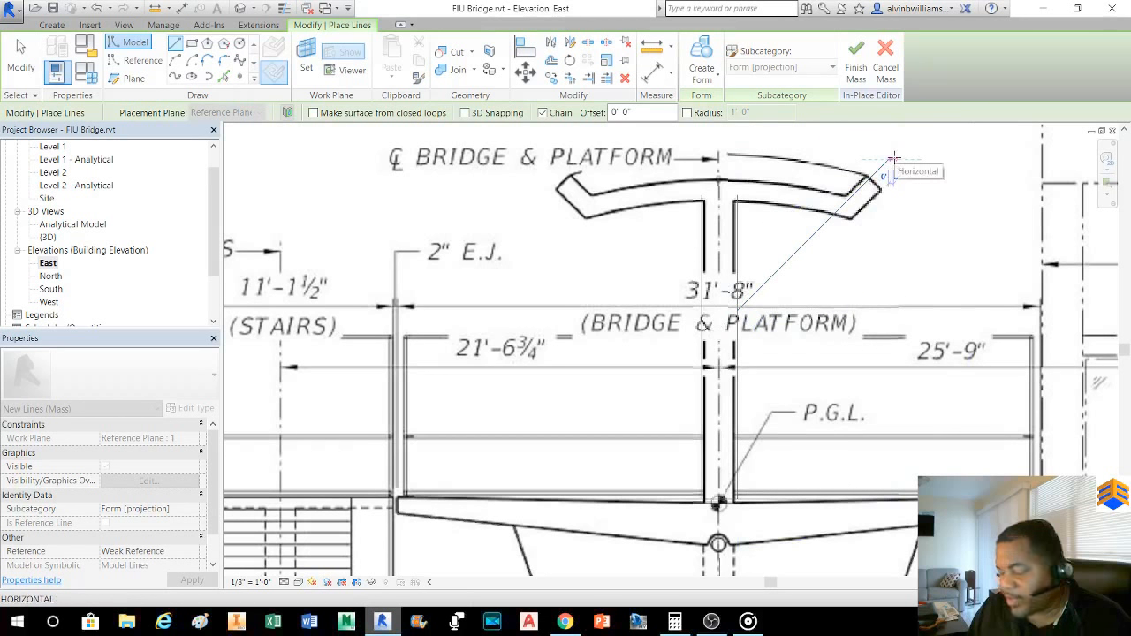
{"action": "key", "text": "Escape"}
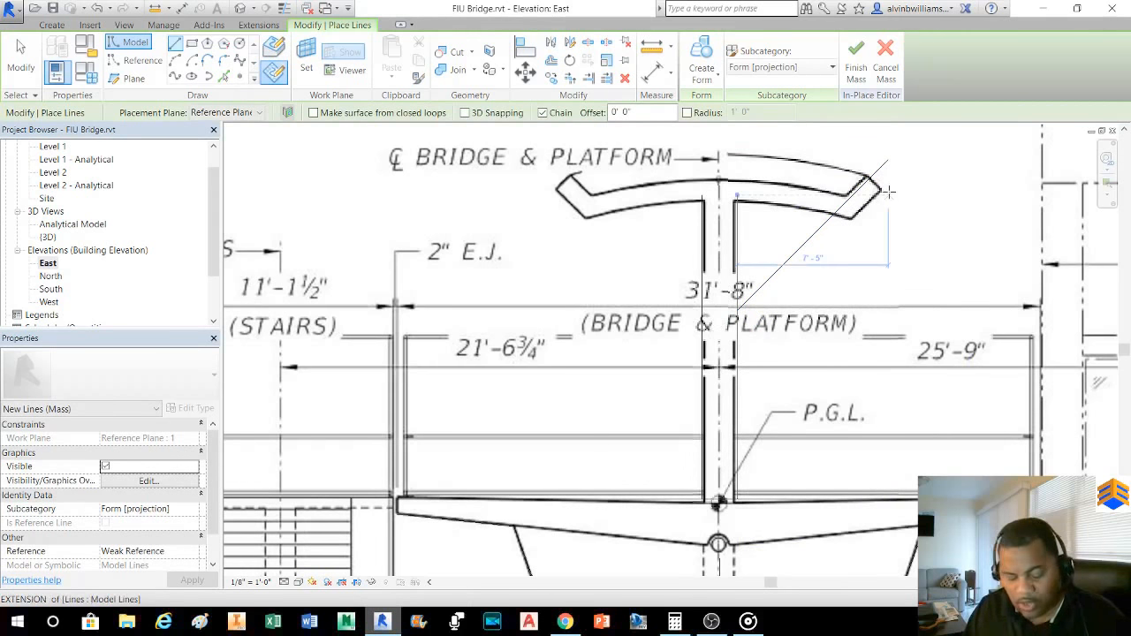
{"action": "key", "text": "Escape"}
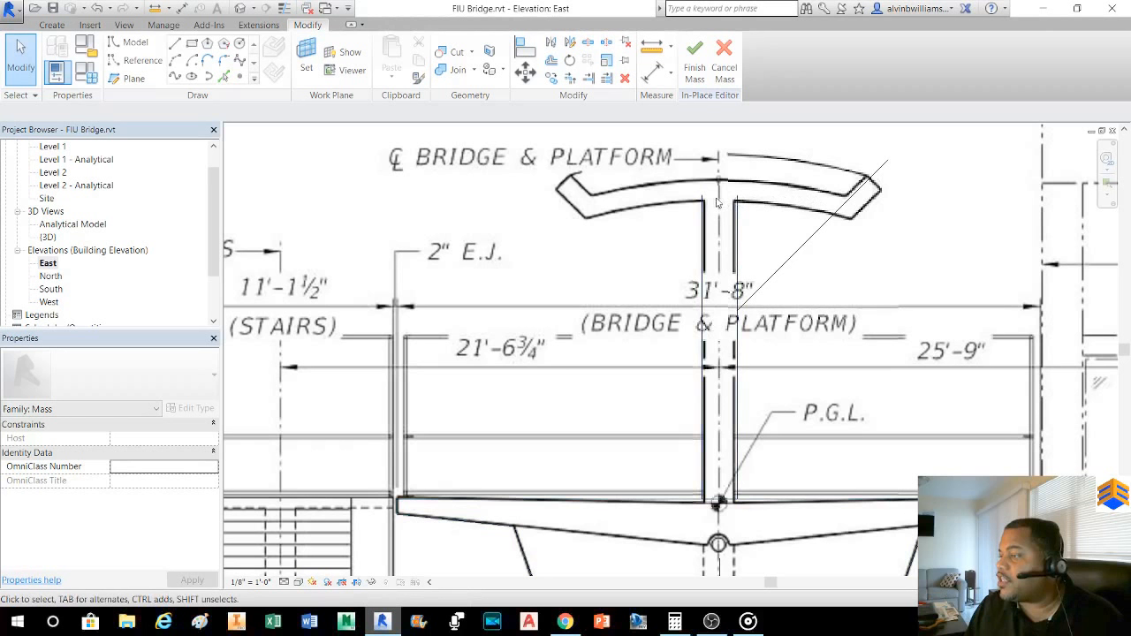
- Draw a vertical model line offset 6'-3" to the right of the bridge centerline, from the box section up past the canopy
{"action": "middle_click_drag", "start_coordinate": [768, 231], "coordinate": [604, 307]}
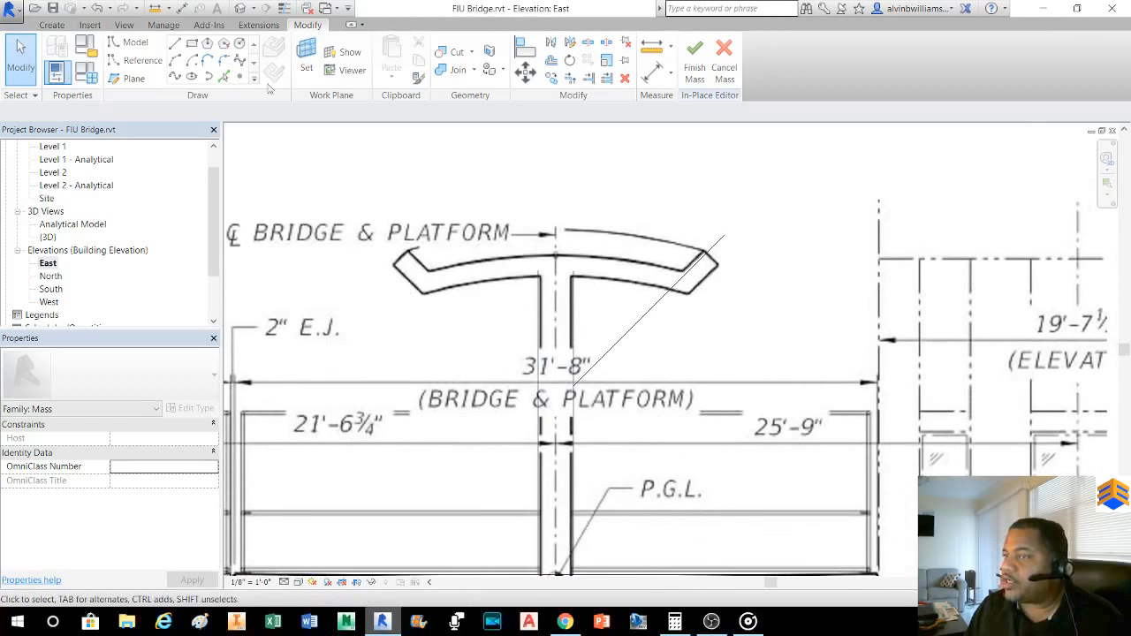
{"action": "scroll", "coordinate": [475, 256], "scroll_direction": "down", "scroll_amount": 2}
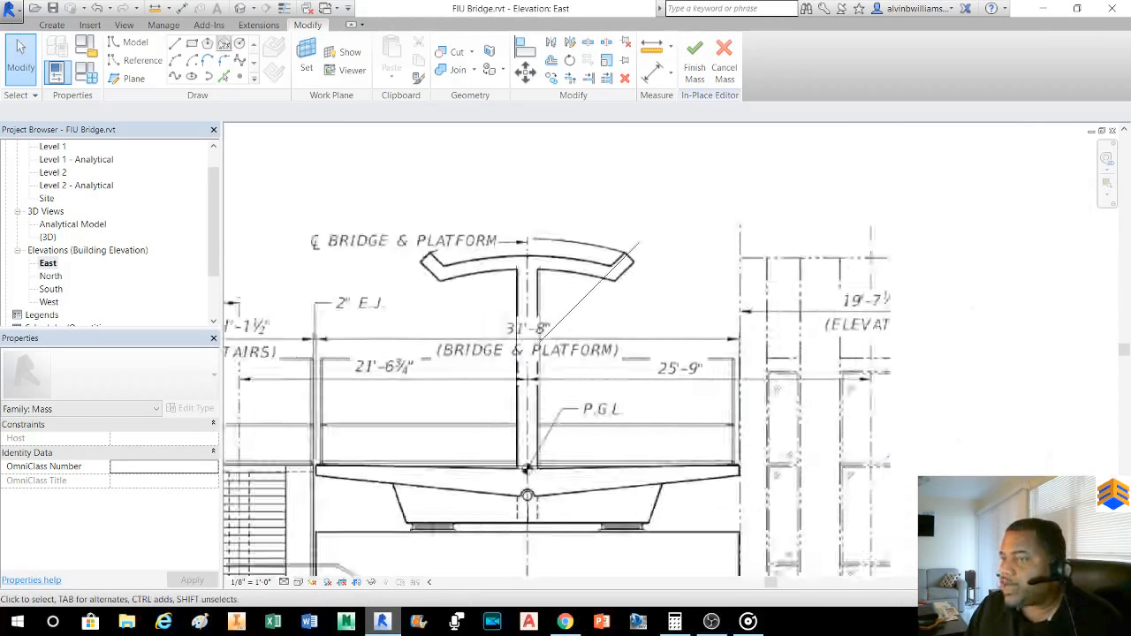
{"action": "left_click", "coordinate": [175, 44]}
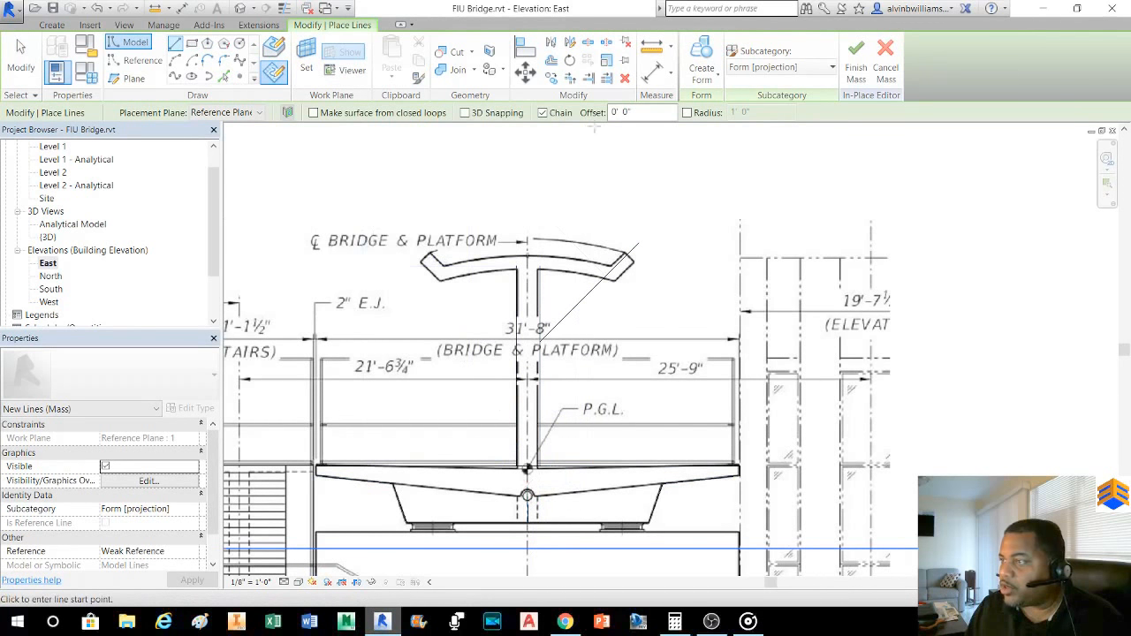
{"action": "left_click_drag", "start_coordinate": [632, 112], "coordinate": [604, 114]}
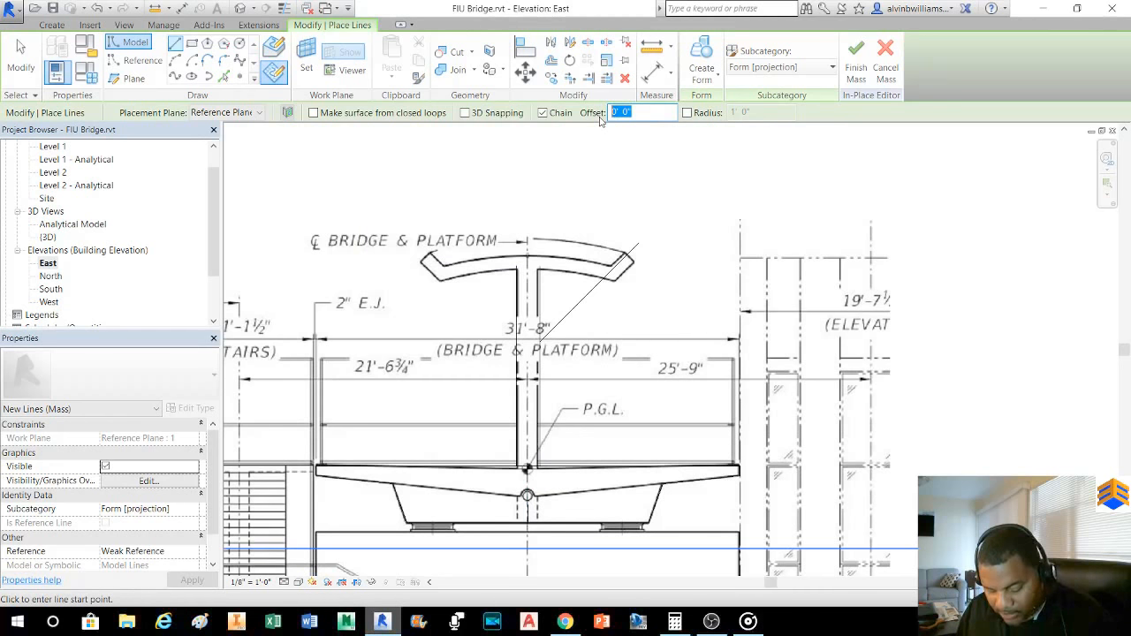
{"action": "type", "text": "6"}
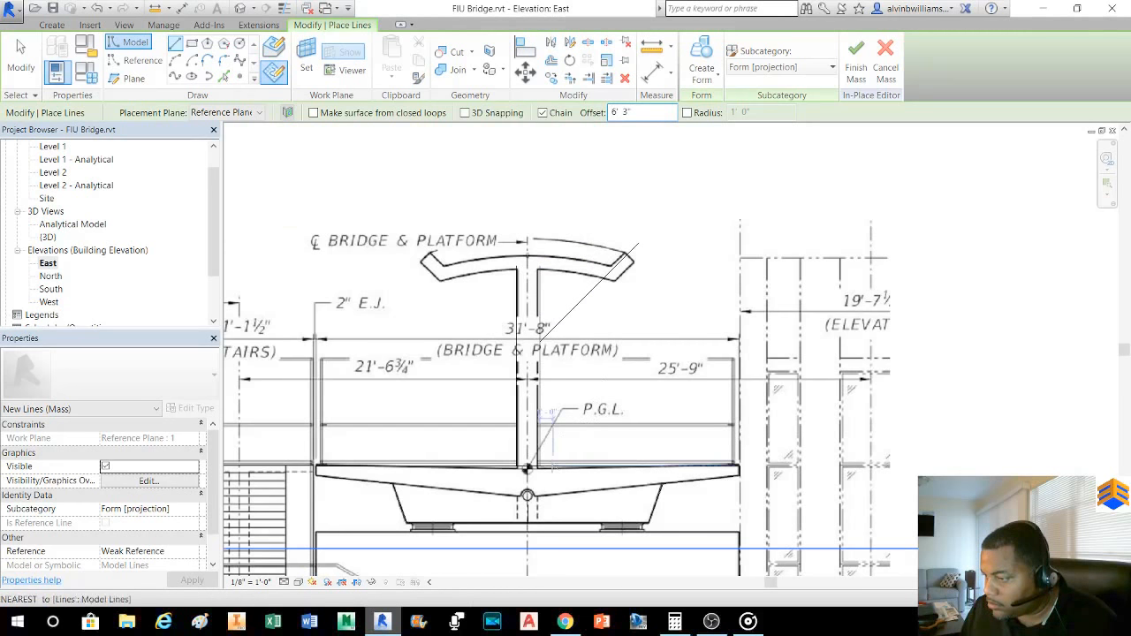
{"action": "left_click", "coordinate": [527, 469]}
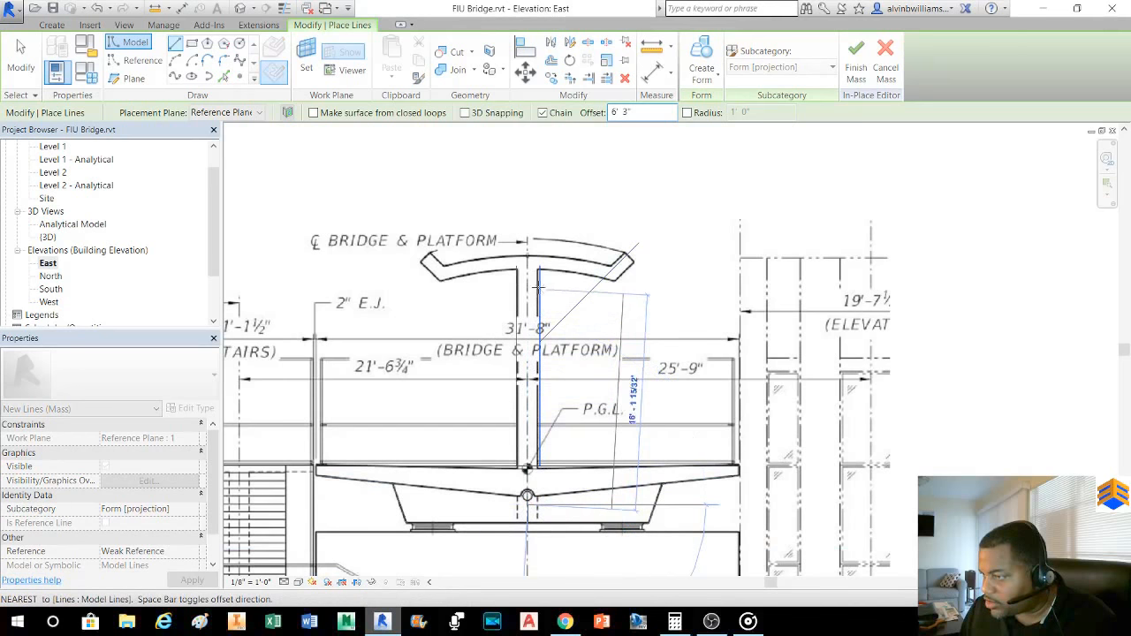
{"action": "left_click", "coordinate": [524, 196]}
{"action": "key", "text": "Escape"}
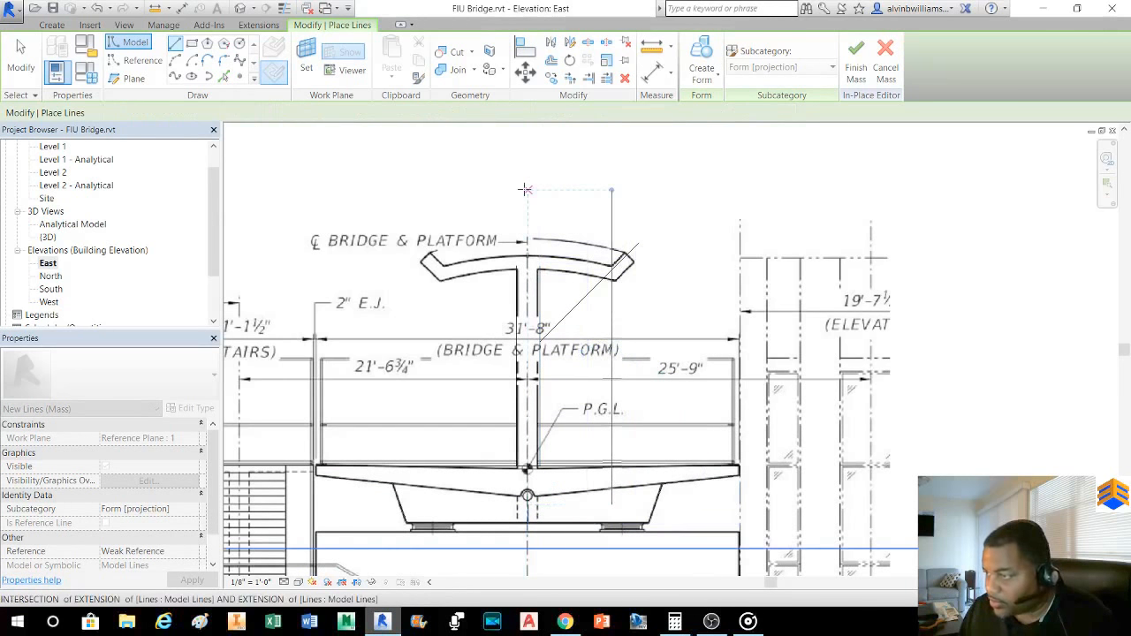
- Draw a vertical model line about 4'-3" long at the canopy's right tip, offset 1'-9" to the right of the vertical line there
{"action": "scroll", "coordinate": [596, 275], "scroll_direction": "up", "scroll_amount": 3}
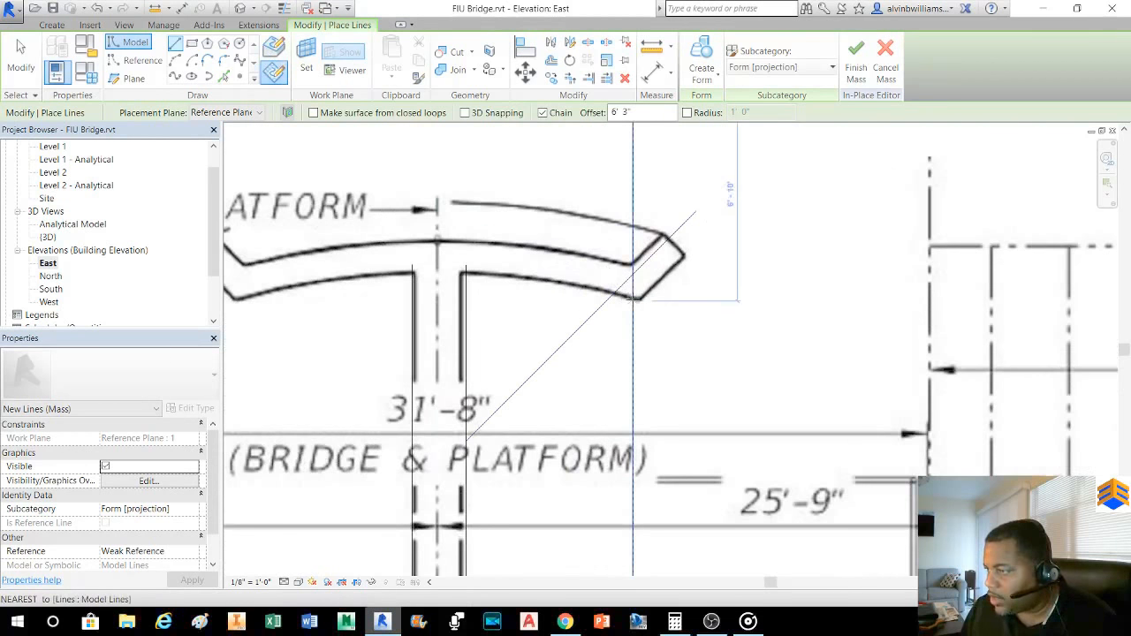
{"action": "scroll", "coordinate": [632, 261], "scroll_direction": "up", "scroll_amount": 1}
{"action": "scroll", "coordinate": [632, 260], "scroll_direction": "up", "scroll_amount": 2}
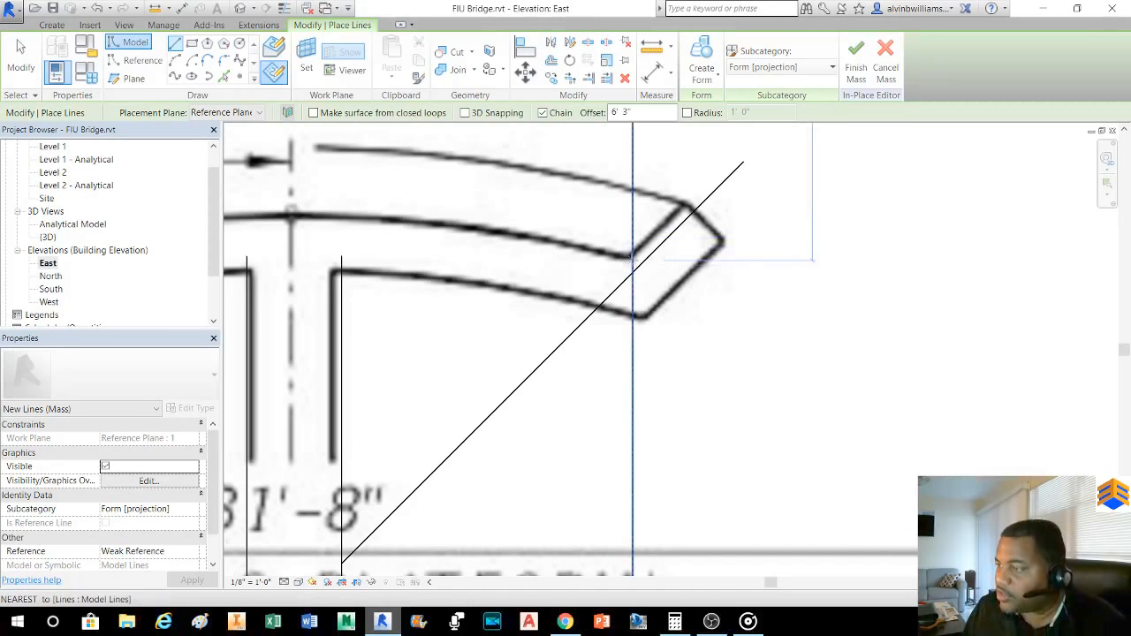
{"action": "scroll", "coordinate": [633, 261], "scroll_direction": "down", "scroll_amount": 1}
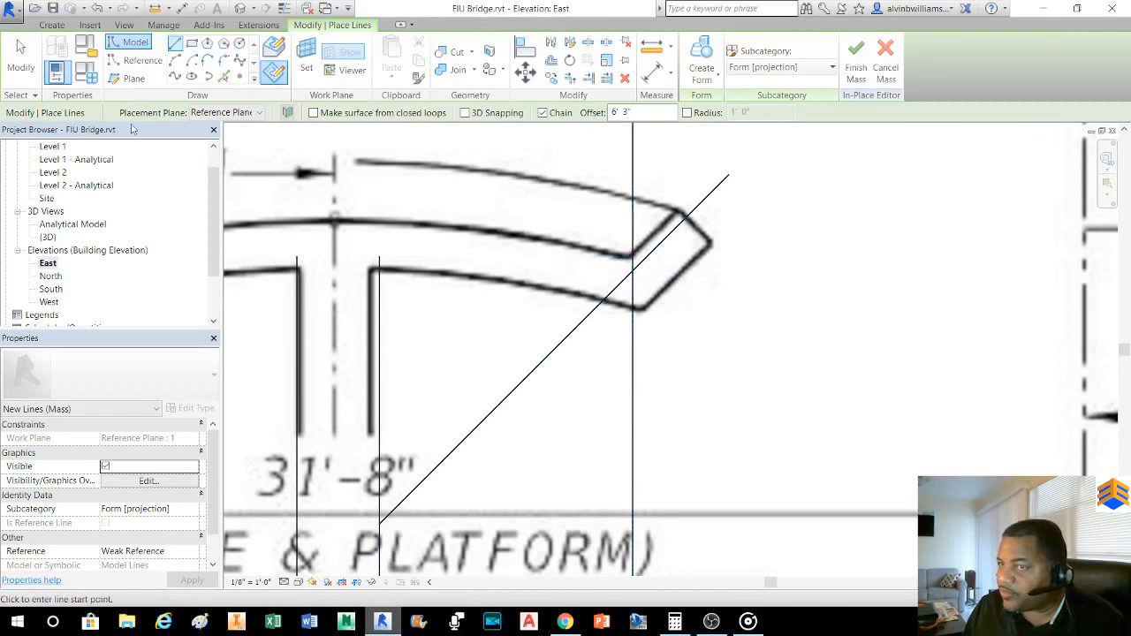
{"action": "left_click", "coordinate": [20, 57]}
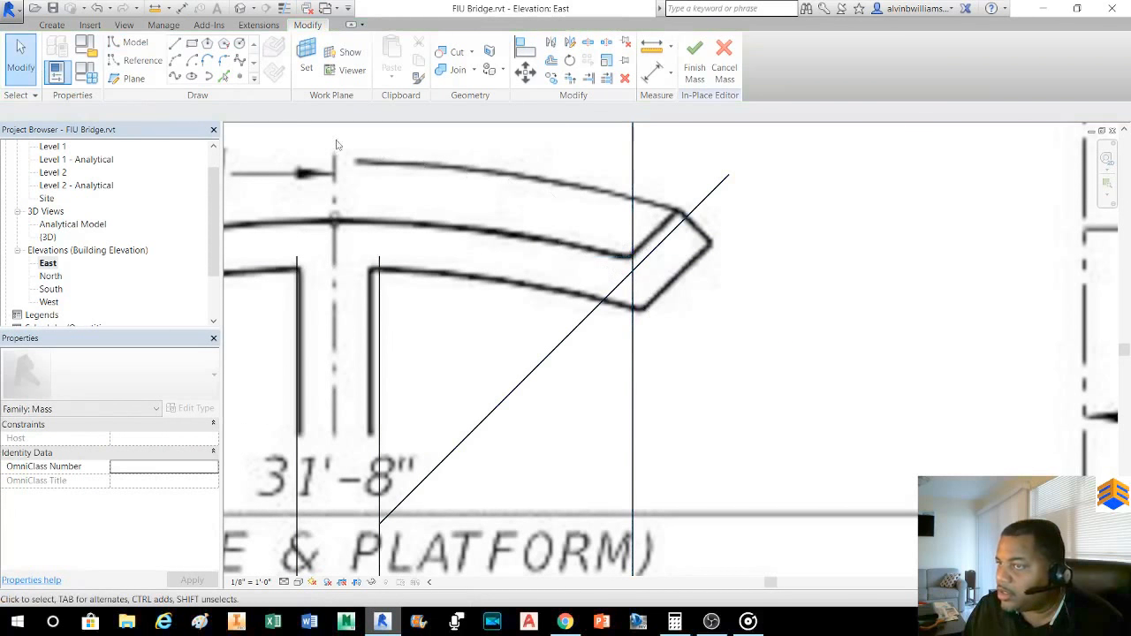
{"action": "left_click", "coordinate": [175, 42]}
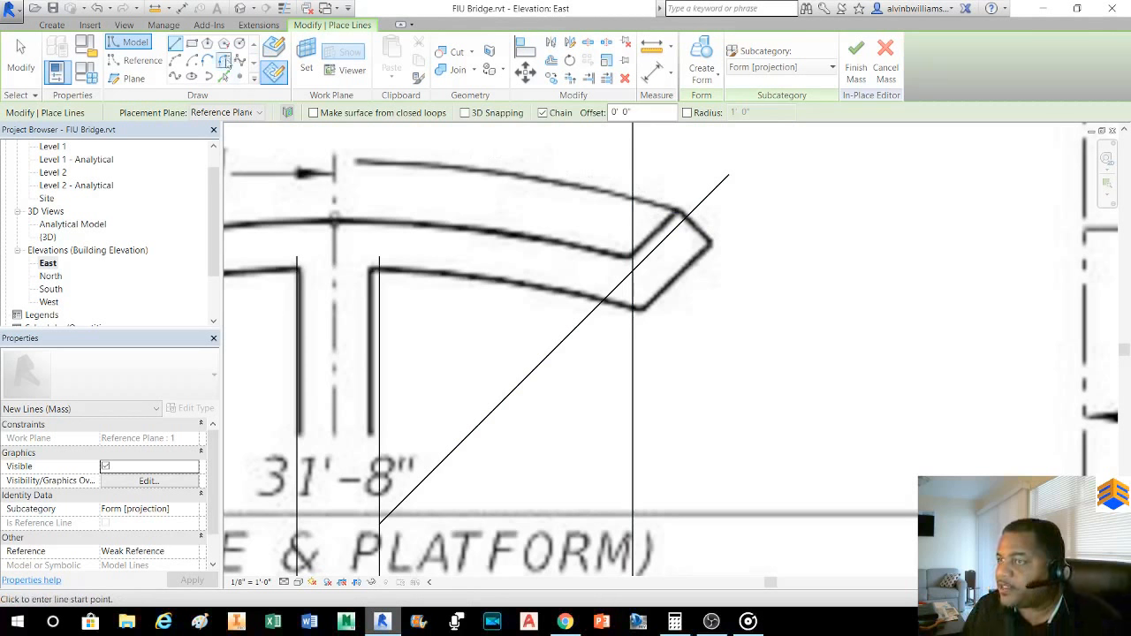
{"action": "double_click", "coordinate": [629, 112]}
{"action": "type", "text": "1"}
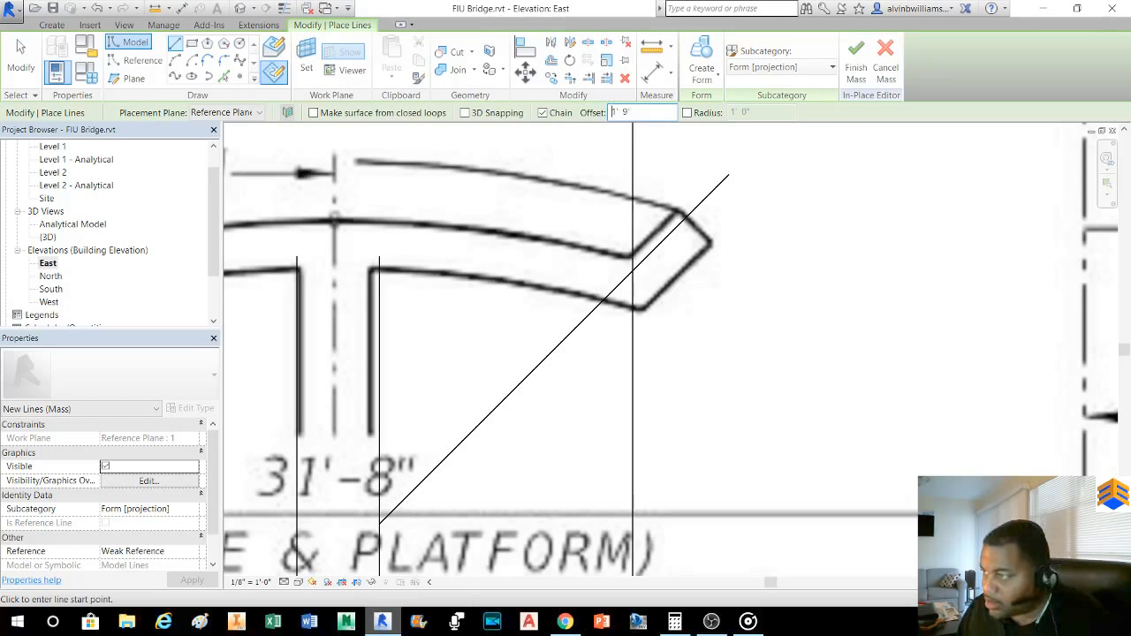
{"action": "left_click", "coordinate": [631, 142]}
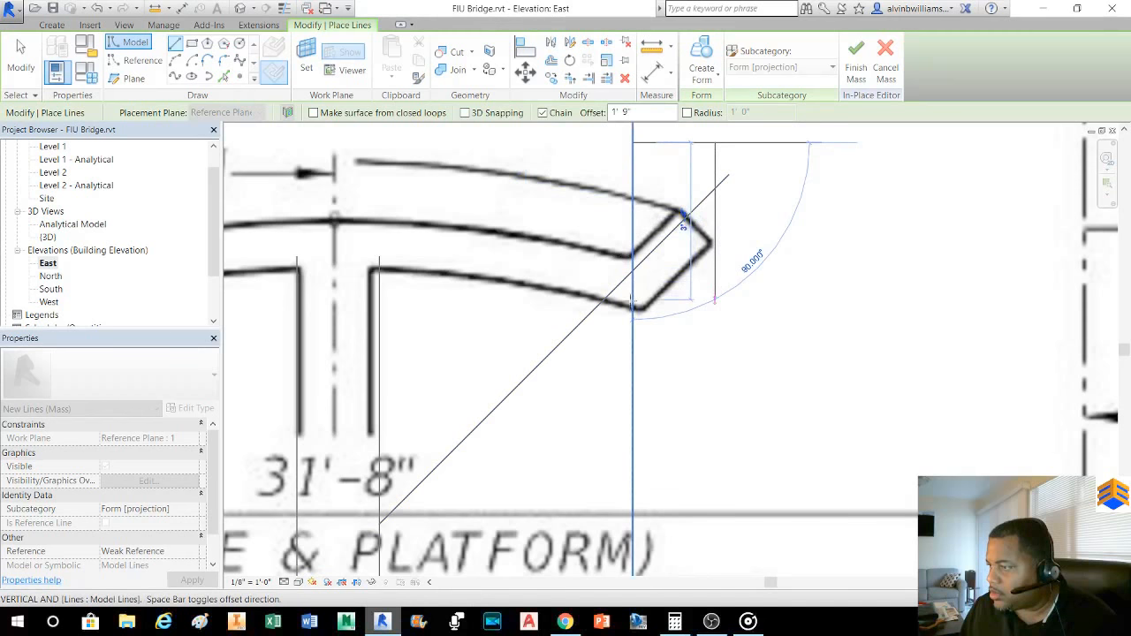
{"action": "left_click", "coordinate": [632, 341]}
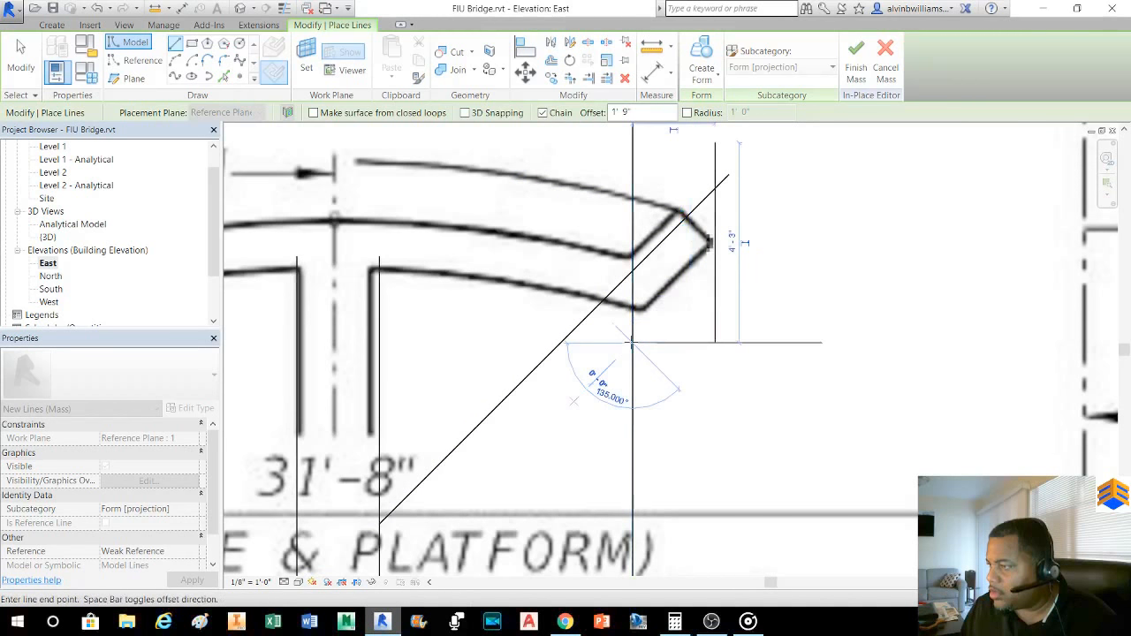
{"action": "key", "text": "Escape"}
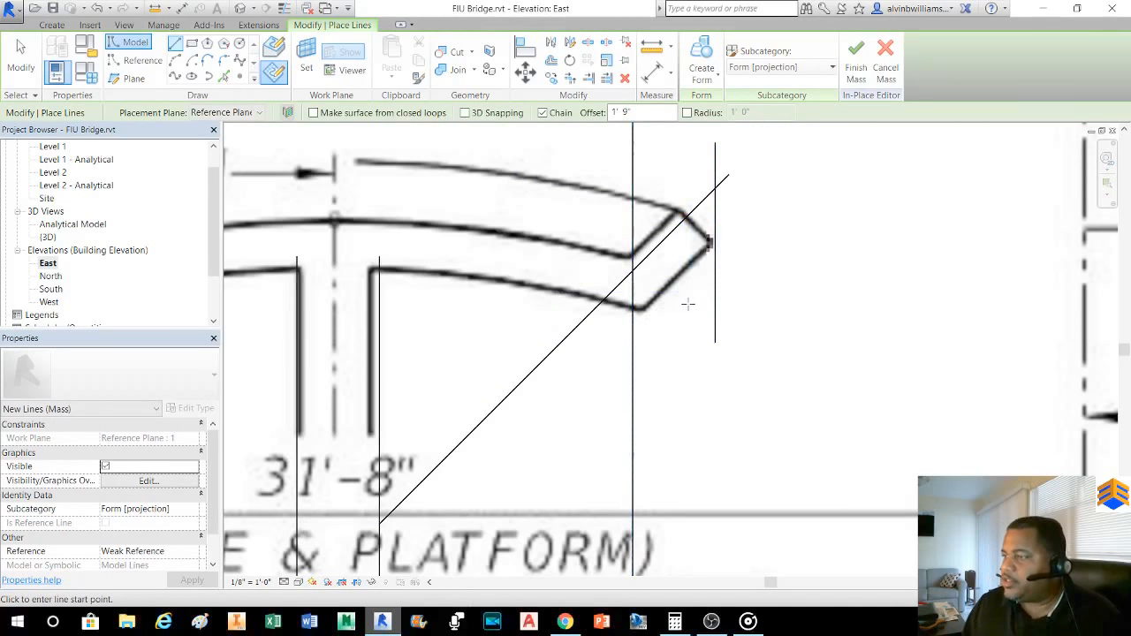
{"action": "scroll", "coordinate": [688, 304], "scroll_direction": "down", "scroll_amount": 3}
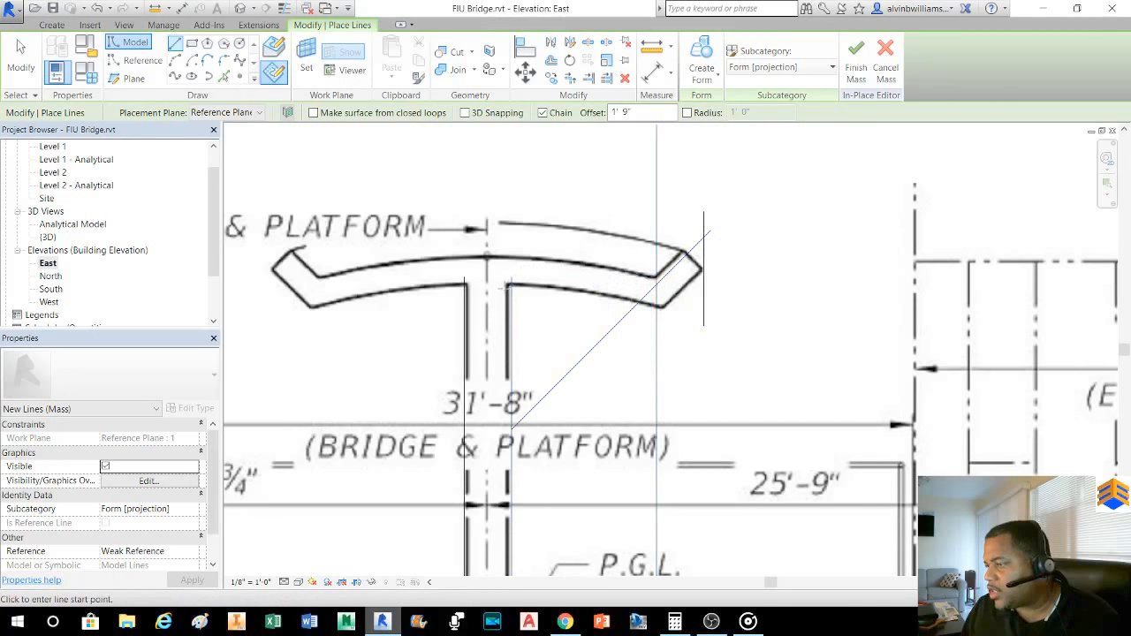
{"action": "scroll", "coordinate": [563, 320], "scroll_direction": "down", "scroll_amount": 2}
{"action": "scroll", "coordinate": [591, 367], "scroll_direction": "down", "scroll_amount": 1}
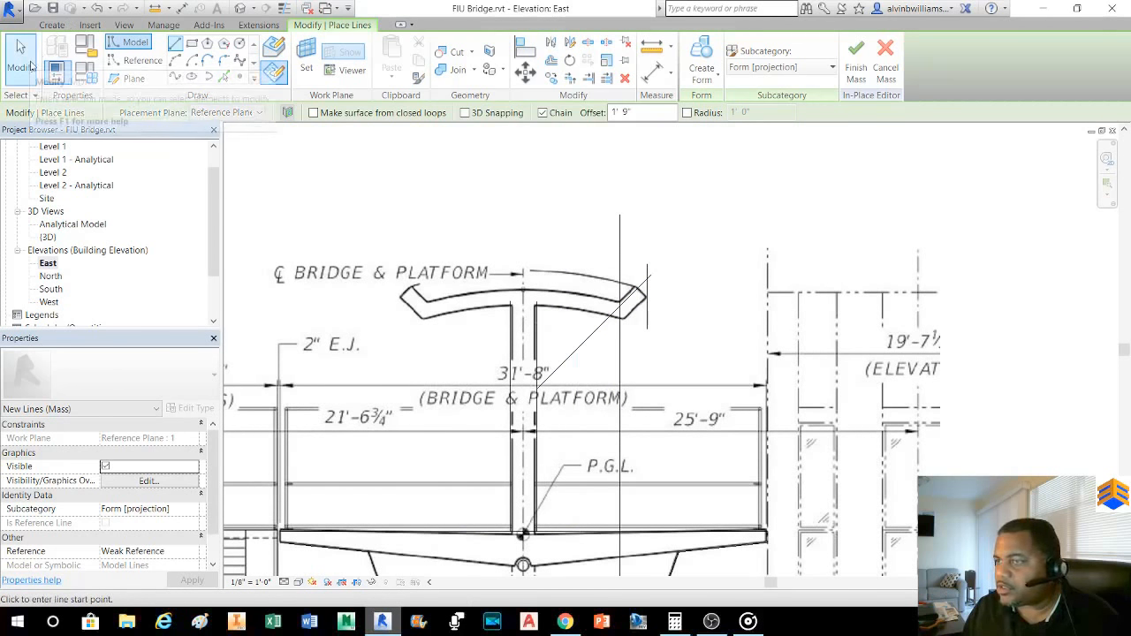
{"action": "left_click", "coordinate": [192, 62]}
{"action": "middle_click_drag", "start_coordinate": [459, 373], "coordinate": [423, 236]}
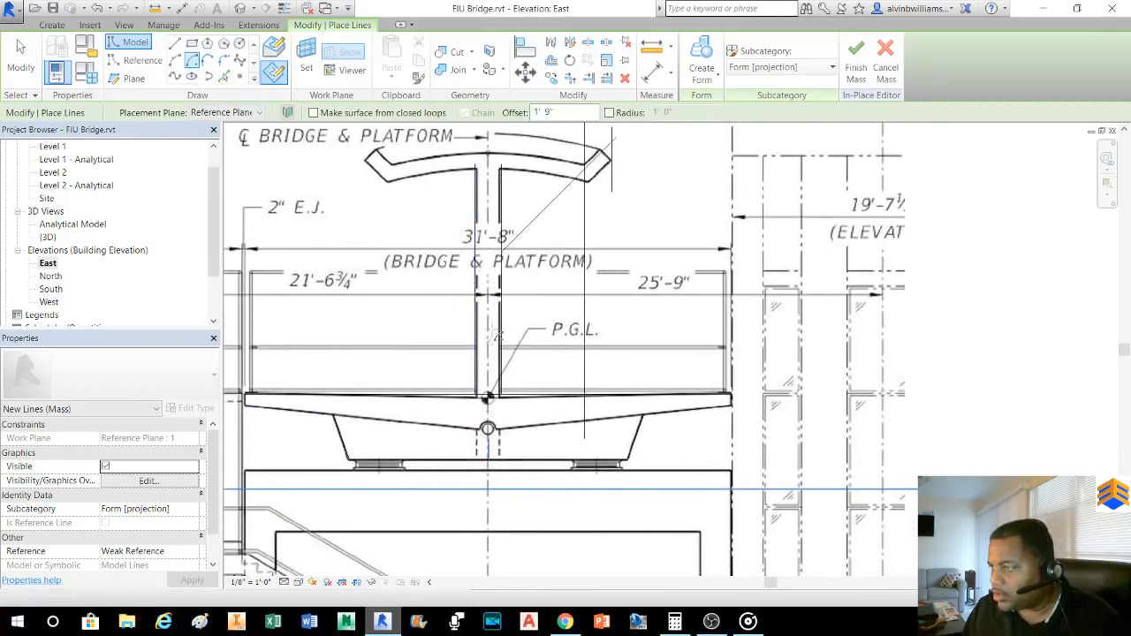
{"action": "left_click", "coordinate": [21, 57]}
- Extend the lower end of the vertical line at the canopy's right tip to a length of about 6'-5", and delete the diagonal line
{"action": "middle_click_drag", "start_coordinate": [416, 240], "coordinate": [481, 335]}
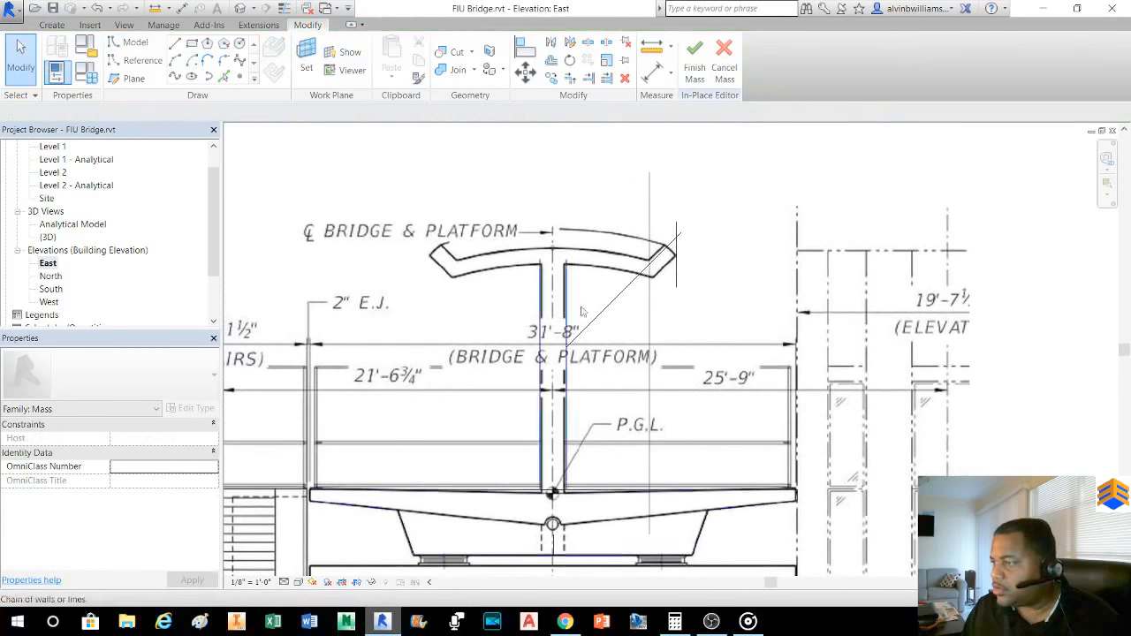
{"action": "left_click", "coordinate": [678, 286]}
{"action": "left_click_drag", "start_coordinate": [677, 298], "coordinate": [677, 323]}
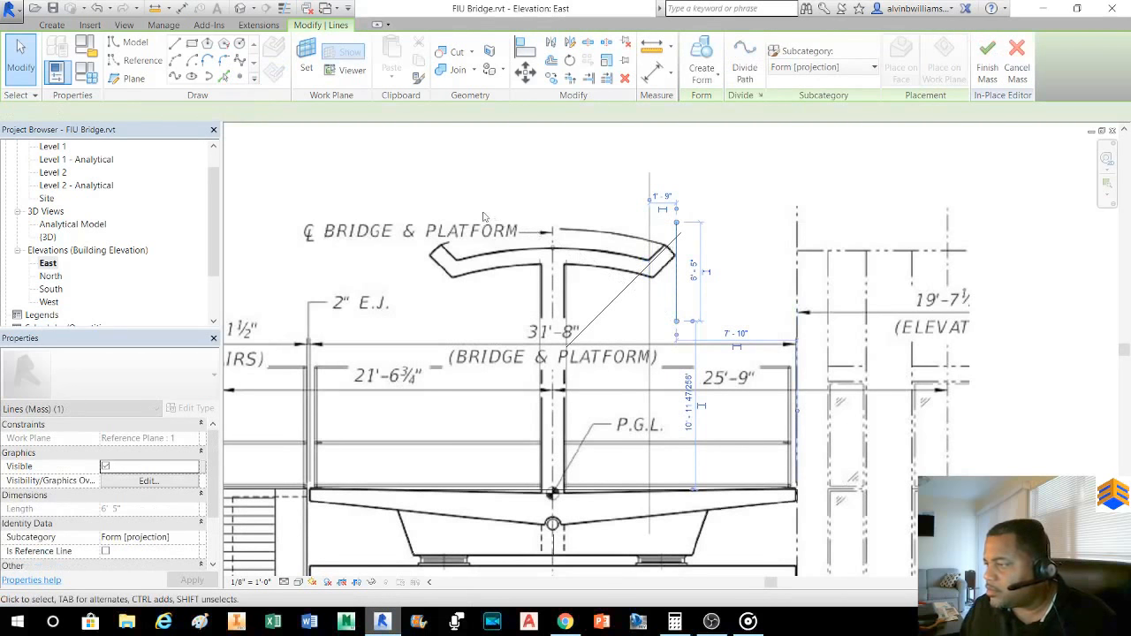
{"action": "left_click", "coordinate": [477, 195]}
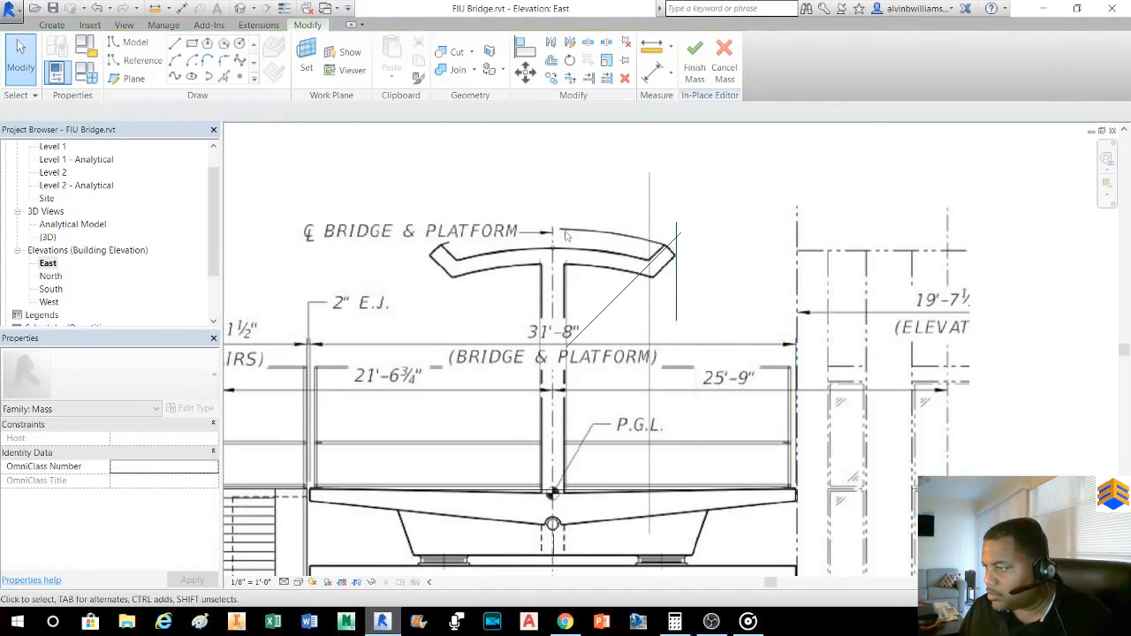
{"action": "left_click", "coordinate": [618, 298]}
{"action": "key", "text": "Delete"}
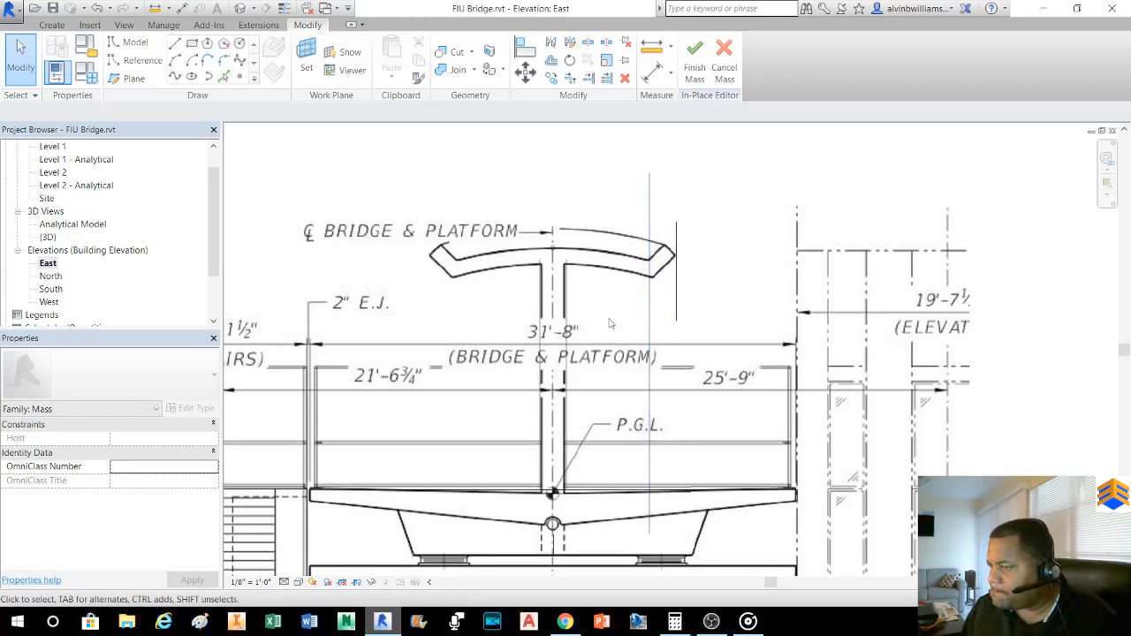
- Mirror copies of the two vertical lines at the canopy's right end about the bridge centerline
{"action": "scroll", "coordinate": [605, 330], "scroll_direction": "down", "scroll_amount": 1}
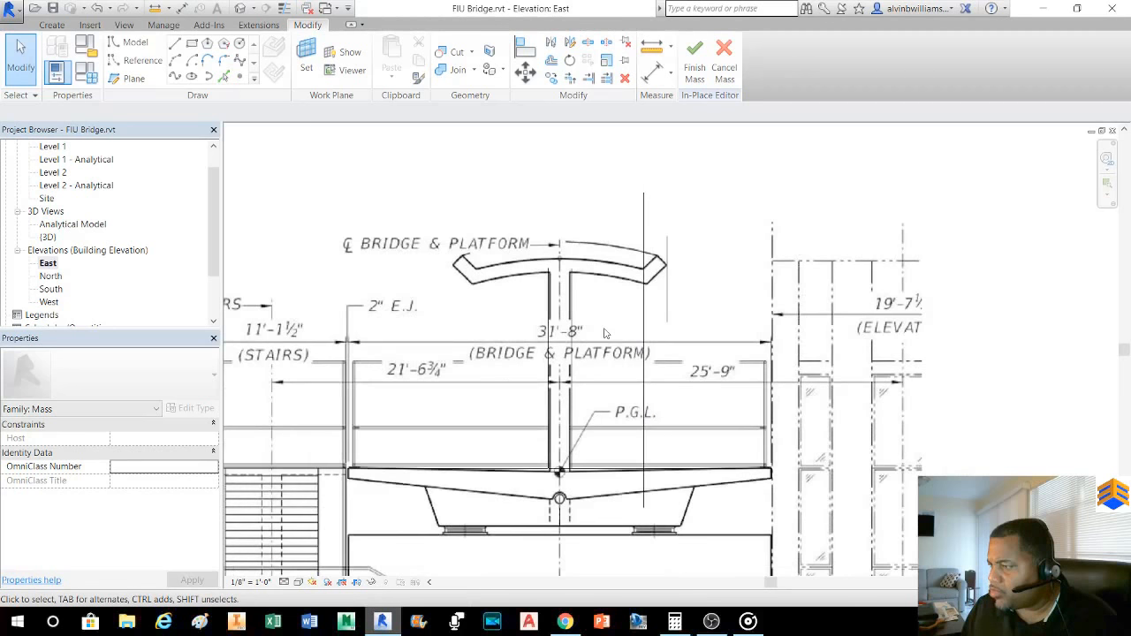
{"action": "left_click", "coordinate": [668, 294]}
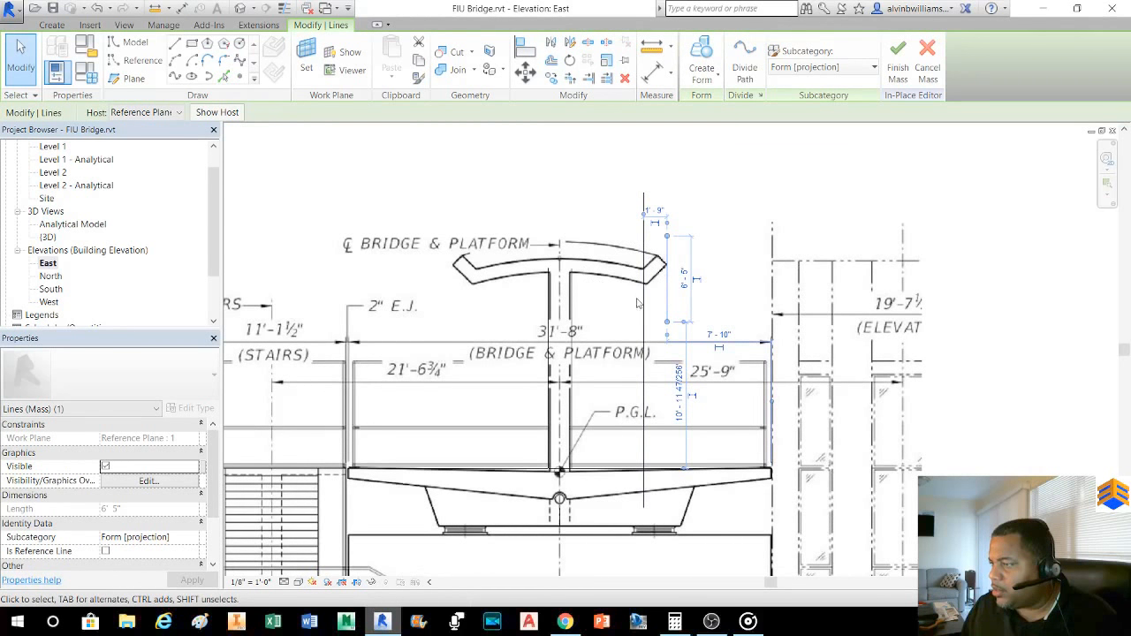
{"action": "left_click", "coordinate": [647, 304], "text": "ctrl"}
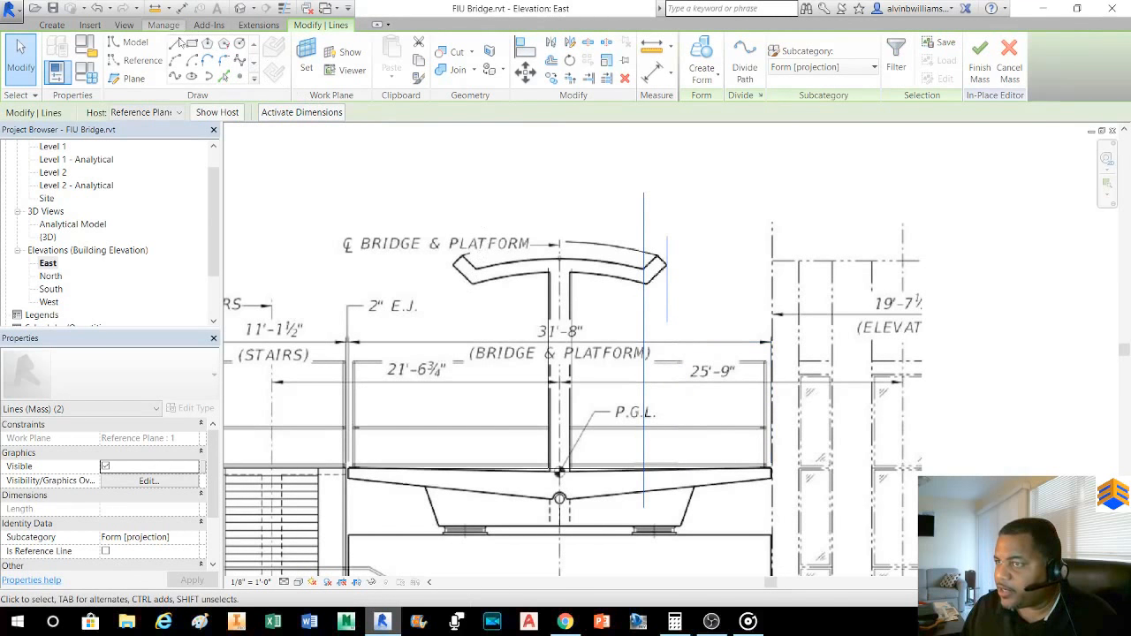
{"action": "left_click", "coordinate": [549, 44]}
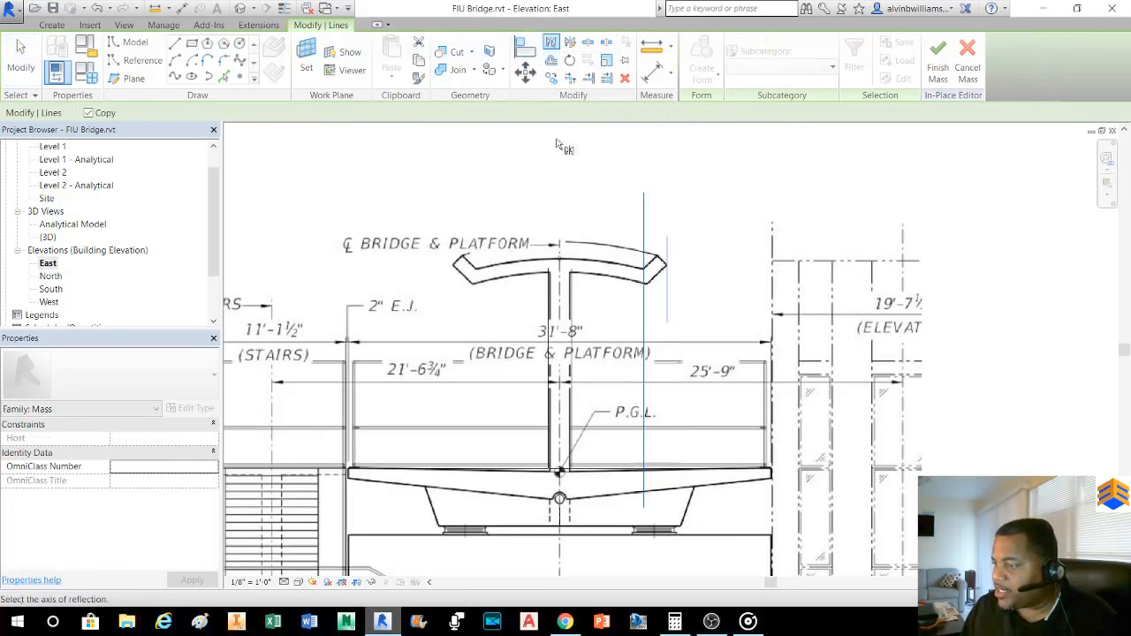
{"action": "left_click", "coordinate": [558, 497]}
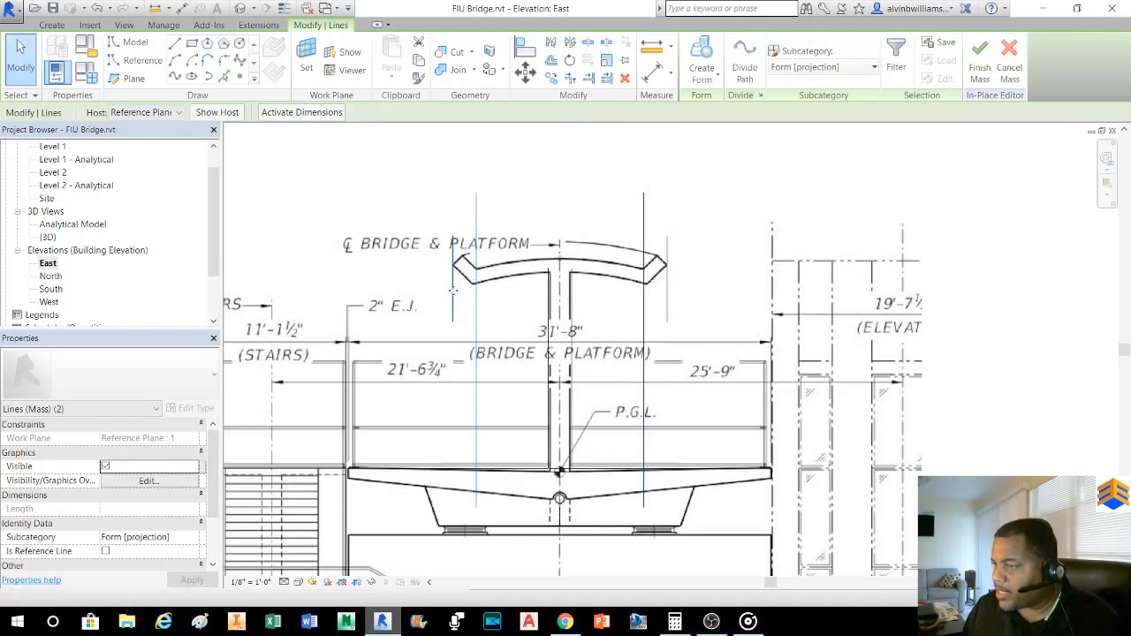
{"action": "left_click", "coordinate": [433, 164]}
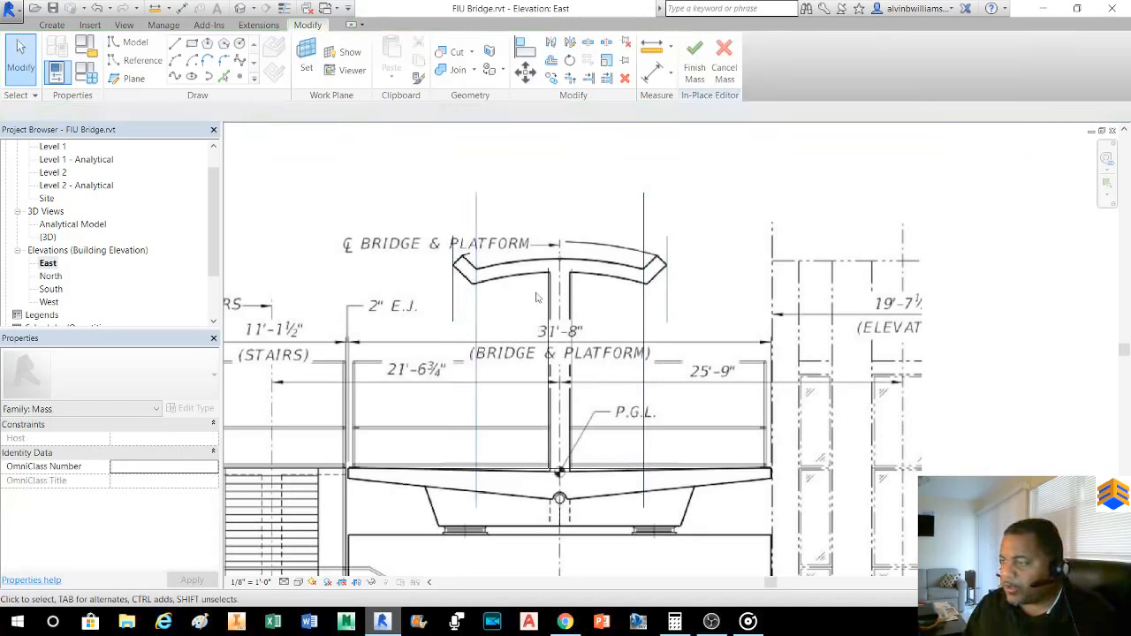
- Draw a center-ends arc with a radius of about 23'-10", centred low on the centerline, between the inner vertical lines at the canopy's upper corners
{"action": "scroll", "coordinate": [536, 298], "scroll_direction": "up", "scroll_amount": 4}
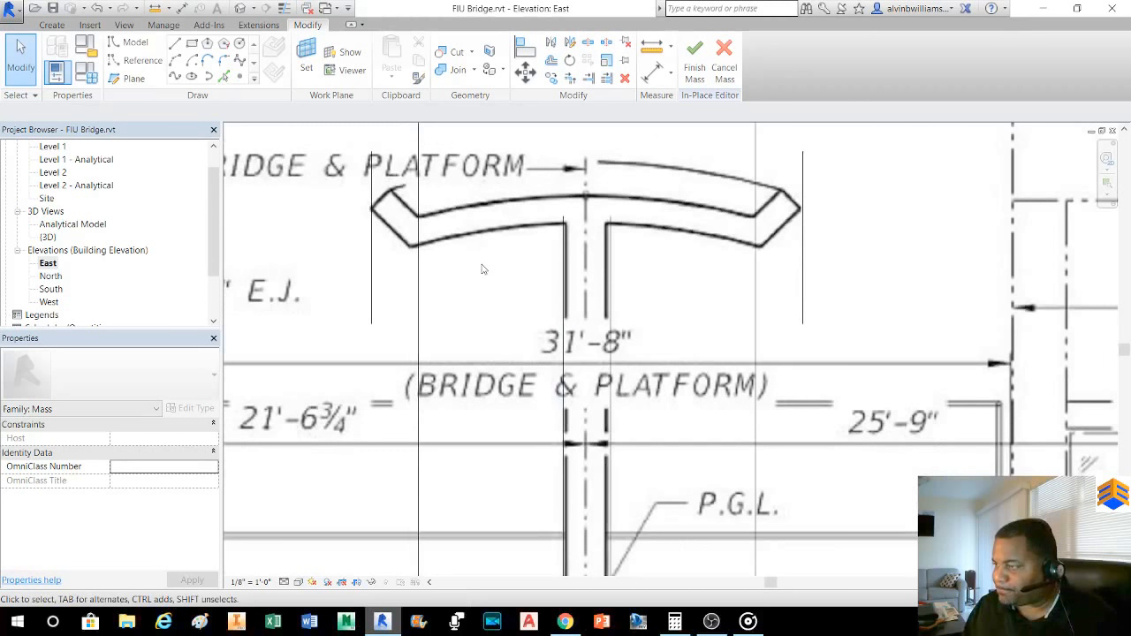
{"action": "scroll", "coordinate": [481, 269], "scroll_direction": "down", "scroll_amount": 1}
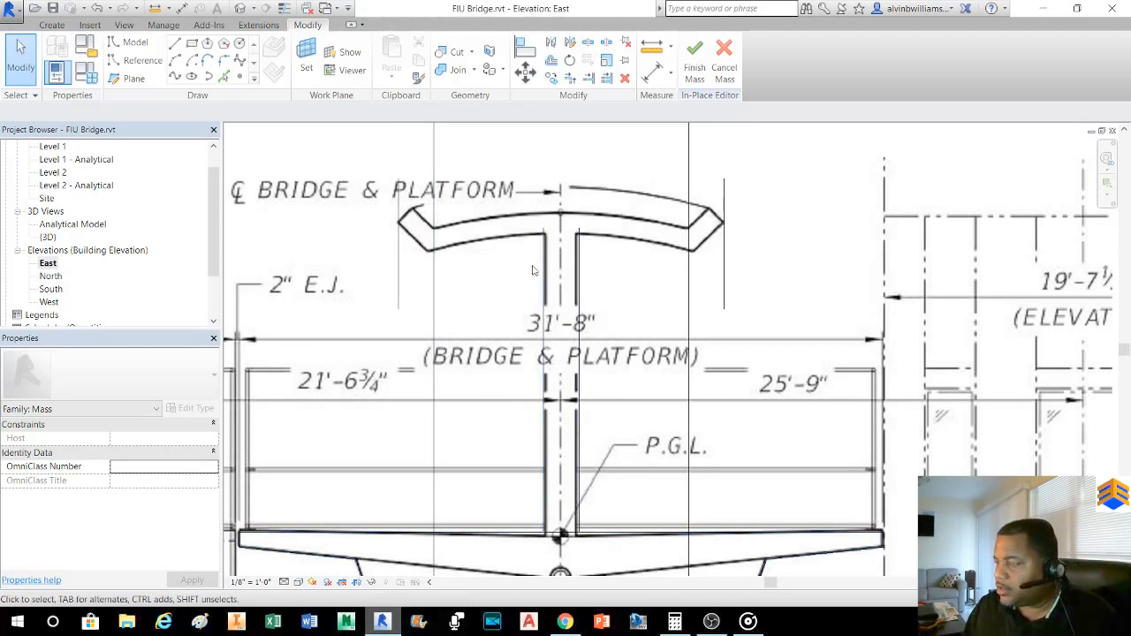
{"action": "middle_click_drag", "start_coordinate": [496, 268], "coordinate": [523, 344]}
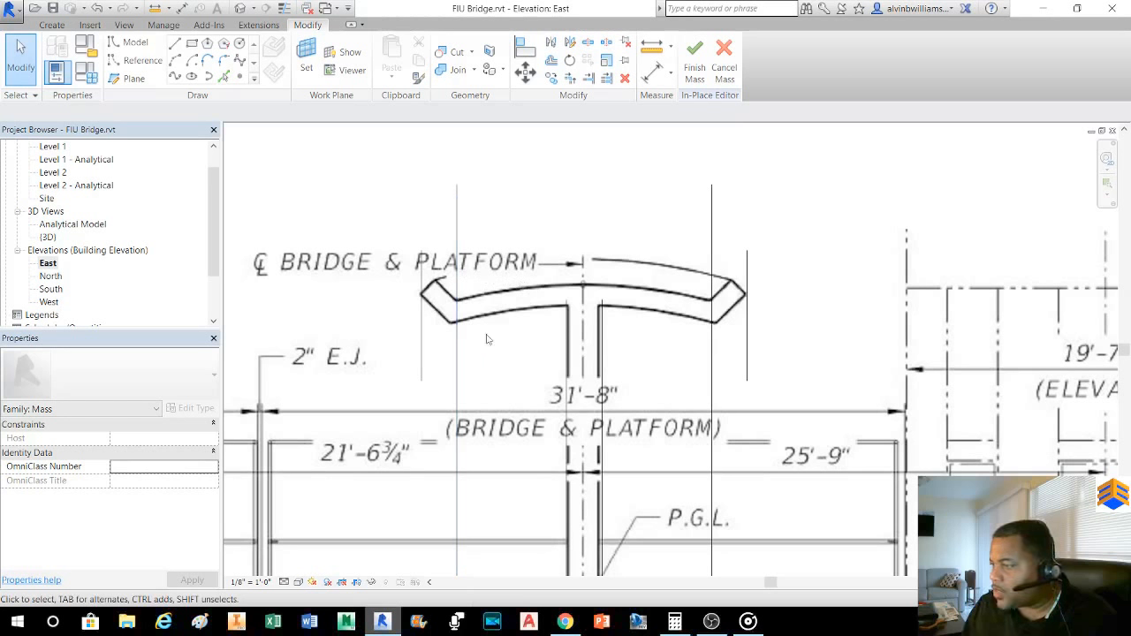
{"action": "scroll", "coordinate": [524, 365], "scroll_direction": "down", "scroll_amount": 3}
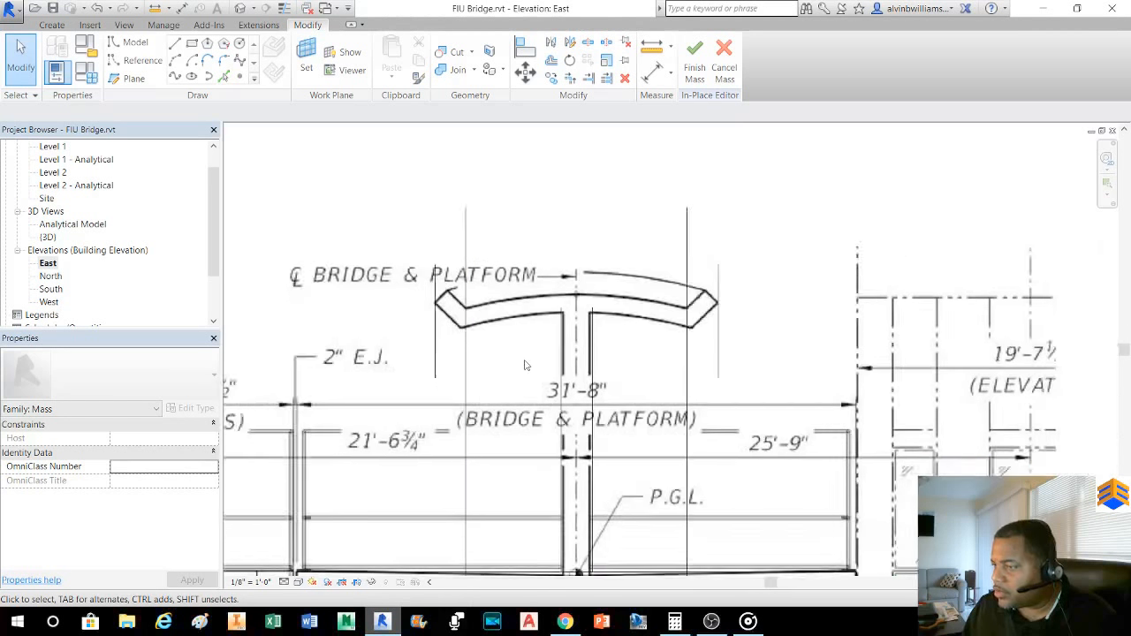
{"action": "middle_click_drag", "start_coordinate": [525, 365], "coordinate": [517, 249]}
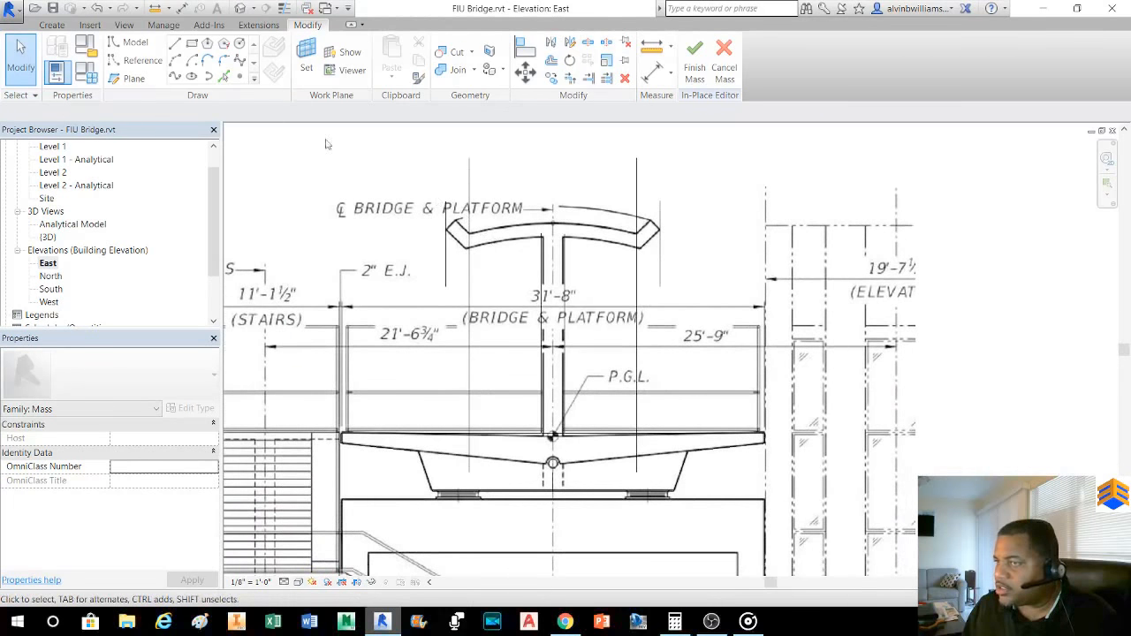
{"action": "left_click", "coordinate": [192, 62]}
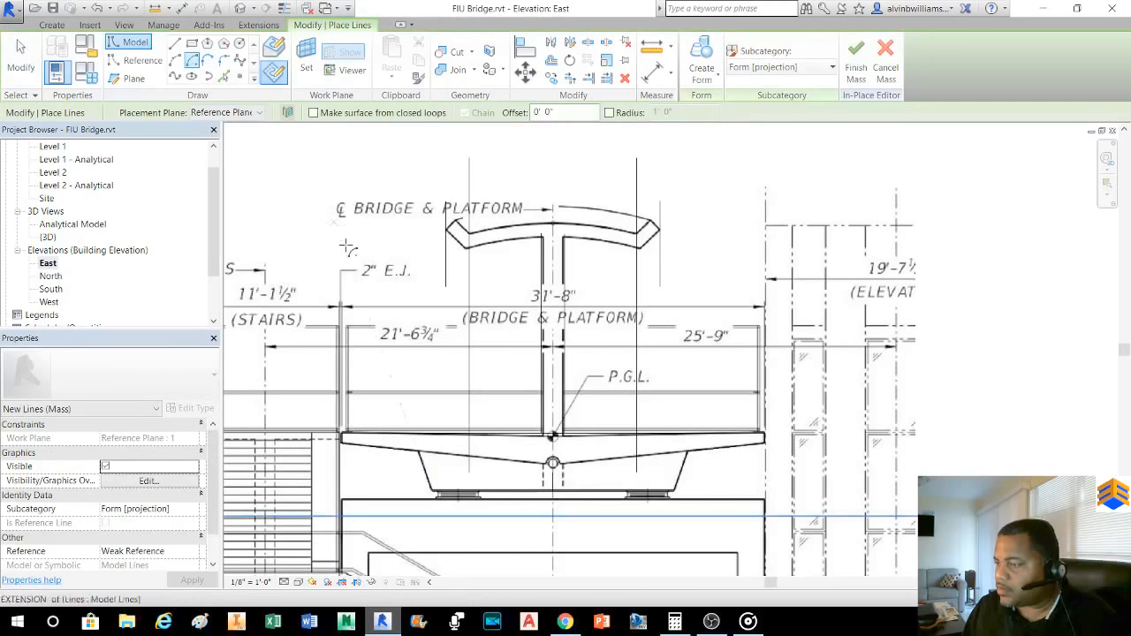
{"action": "scroll", "coordinate": [558, 520], "scroll_direction": "down", "scroll_amount": 1}
{"action": "middle_click_drag", "start_coordinate": [557, 521], "coordinate": [545, 467]}
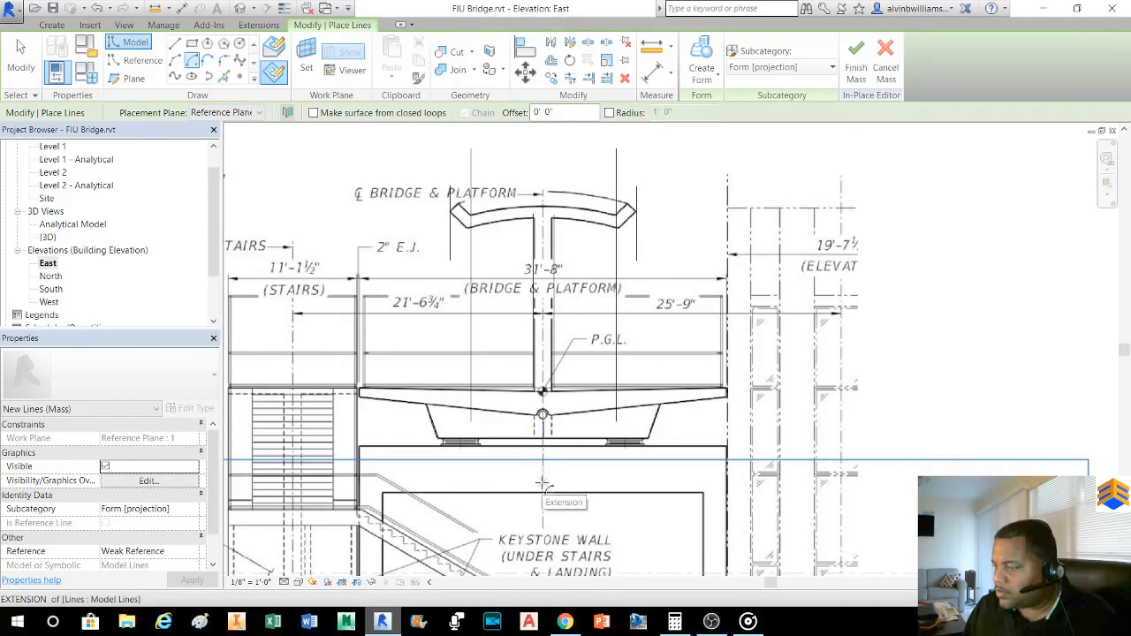
{"action": "left_click", "coordinate": [543, 482]}
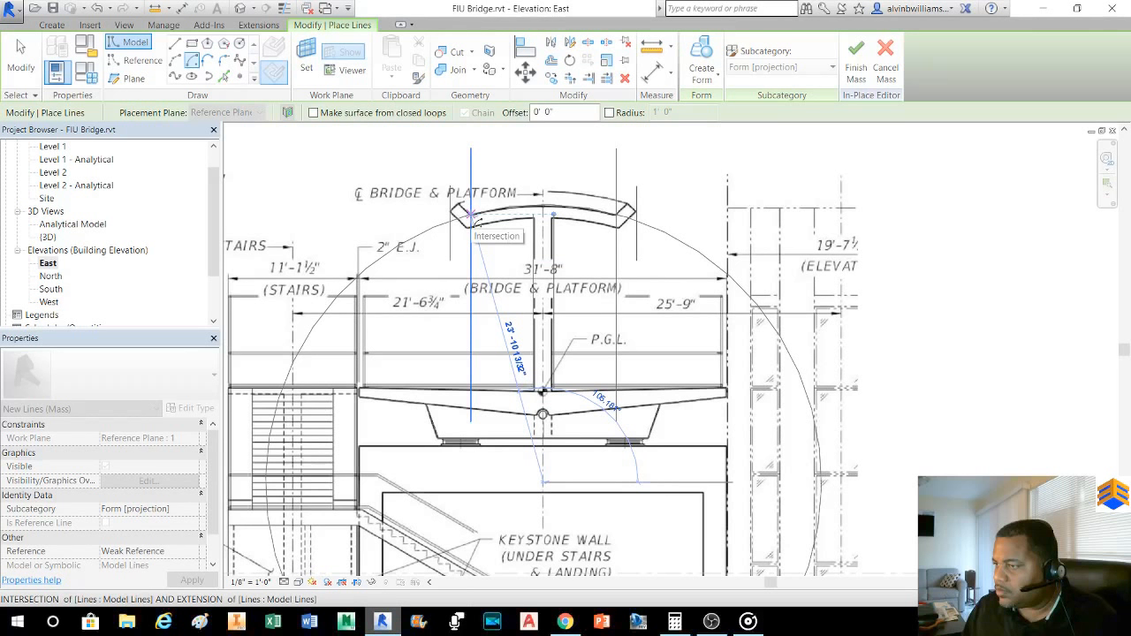
{"action": "left_click", "coordinate": [472, 215]}
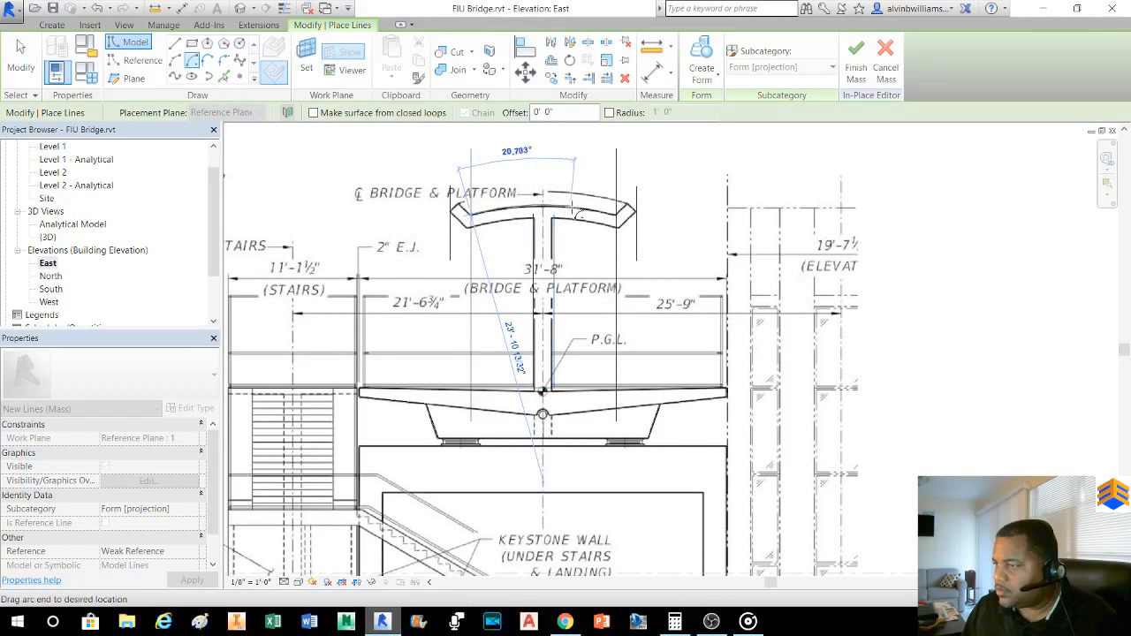
{"action": "left_click", "coordinate": [614, 224]}
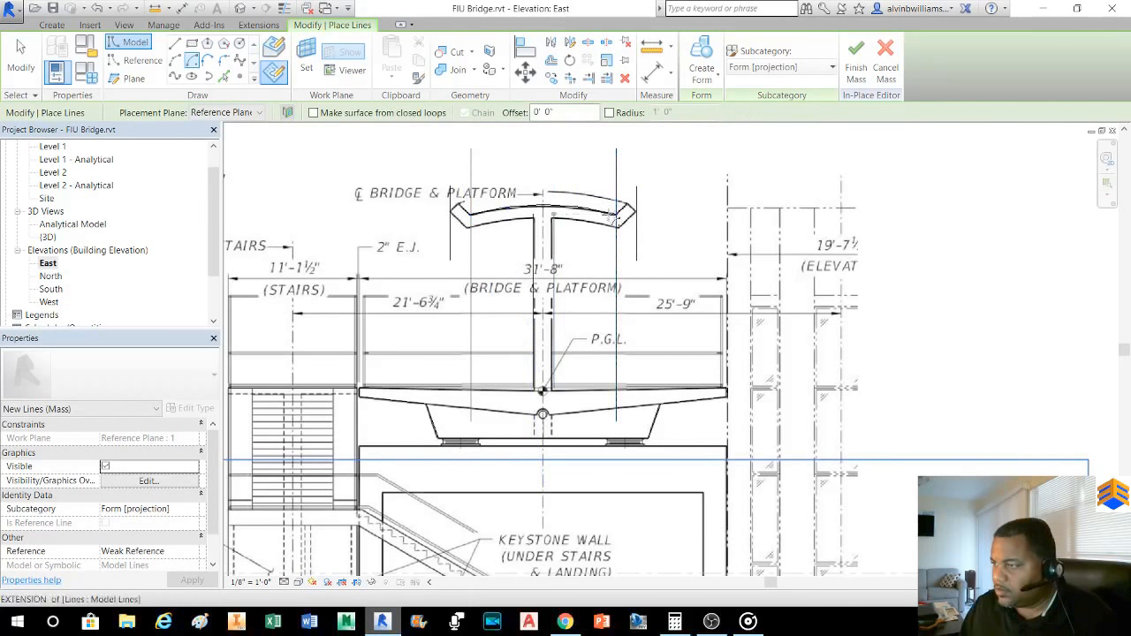
{"action": "left_click", "coordinate": [20, 58]}
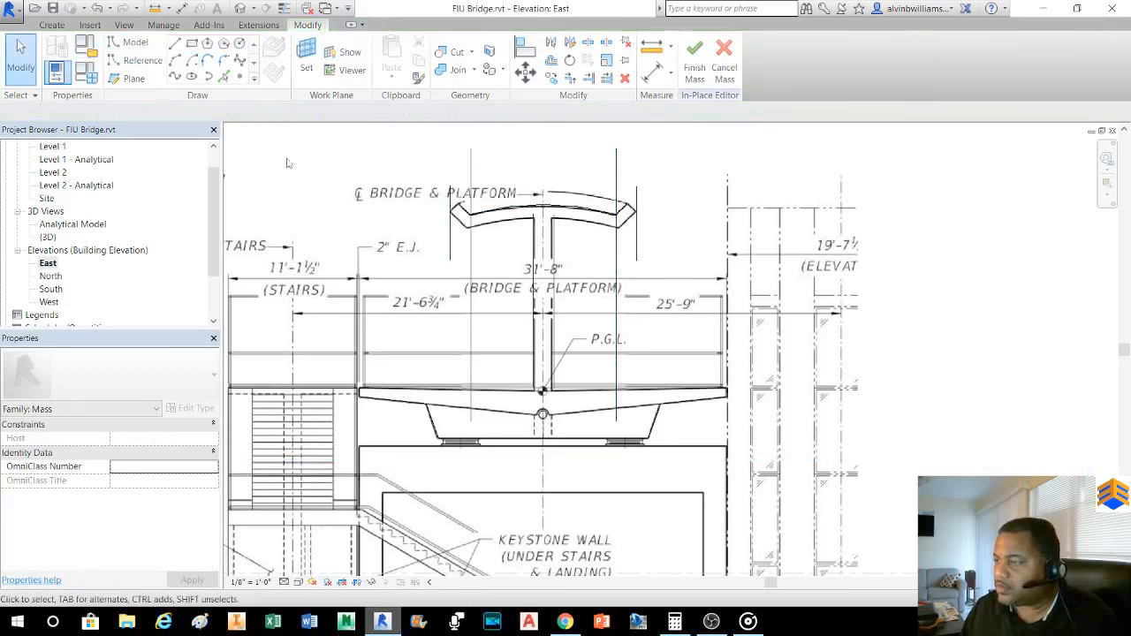
- Offset a copy of the canopy's upper arc 1'-0" downward to trace the canopy's underside
{"action": "middle_click_drag", "start_coordinate": [568, 278], "coordinate": [587, 332]}
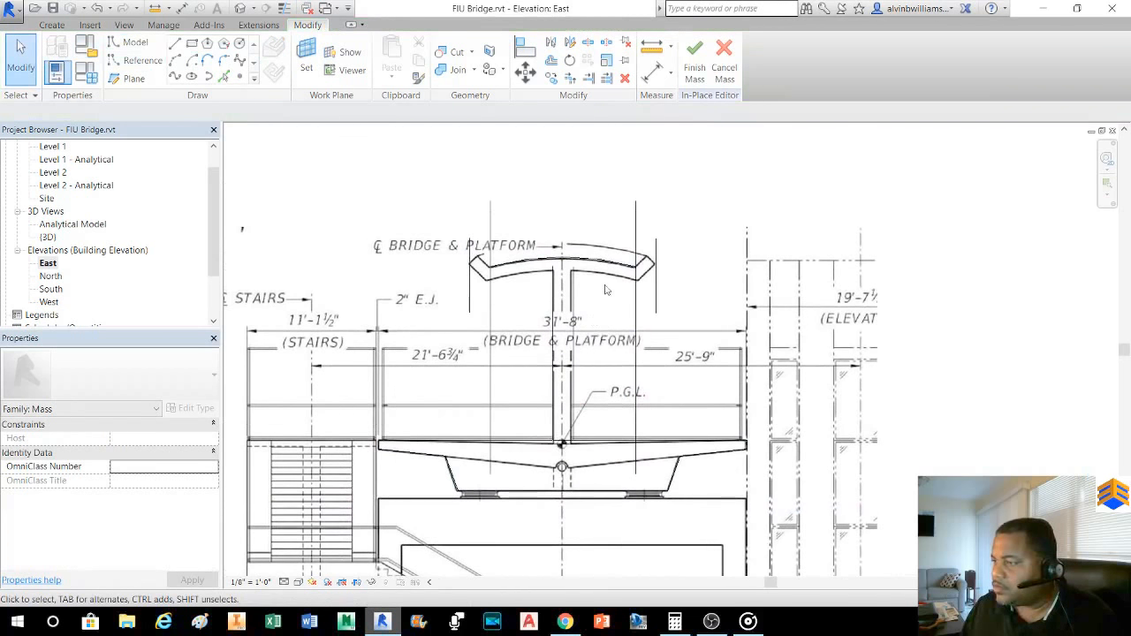
{"action": "left_click", "coordinate": [598, 267]}
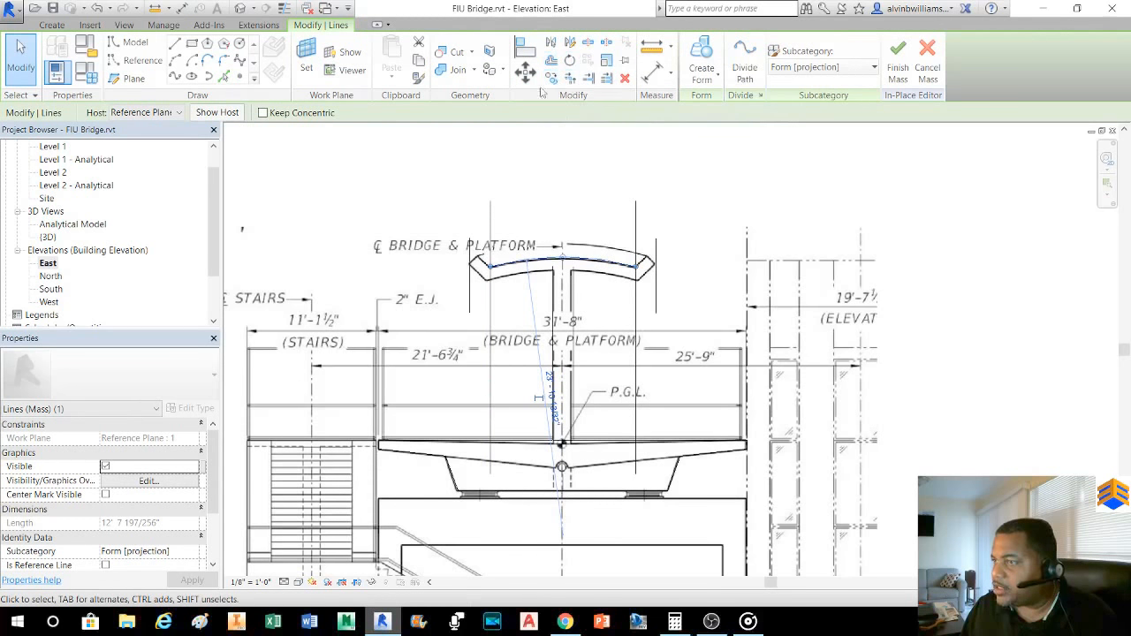
{"action": "left_click", "coordinate": [224, 77]}
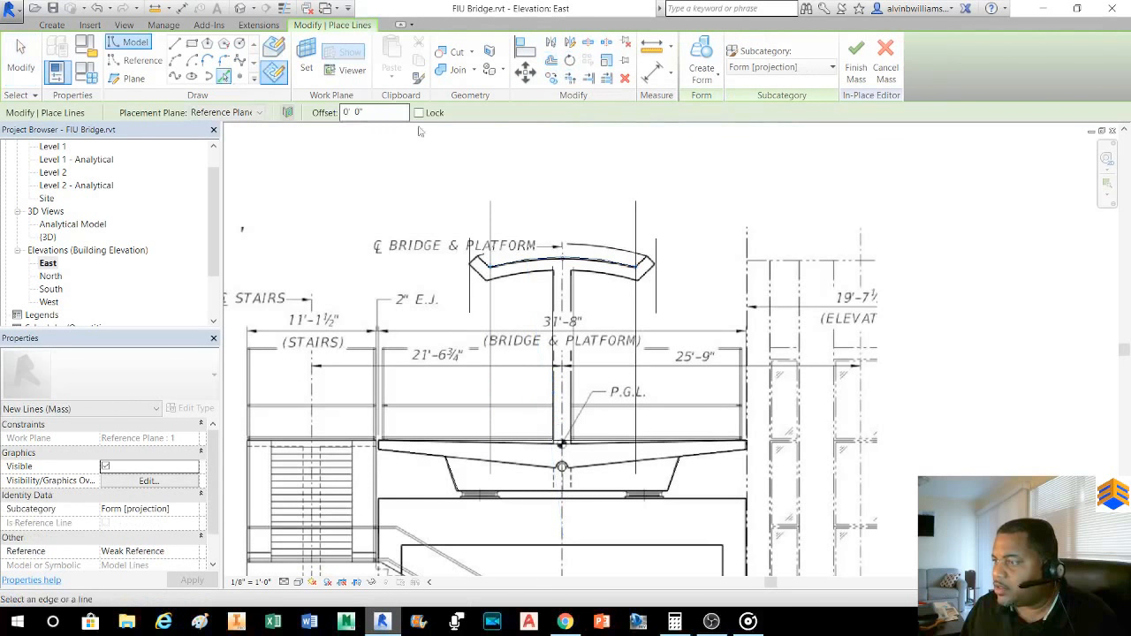
{"action": "double_click", "coordinate": [354, 112]}
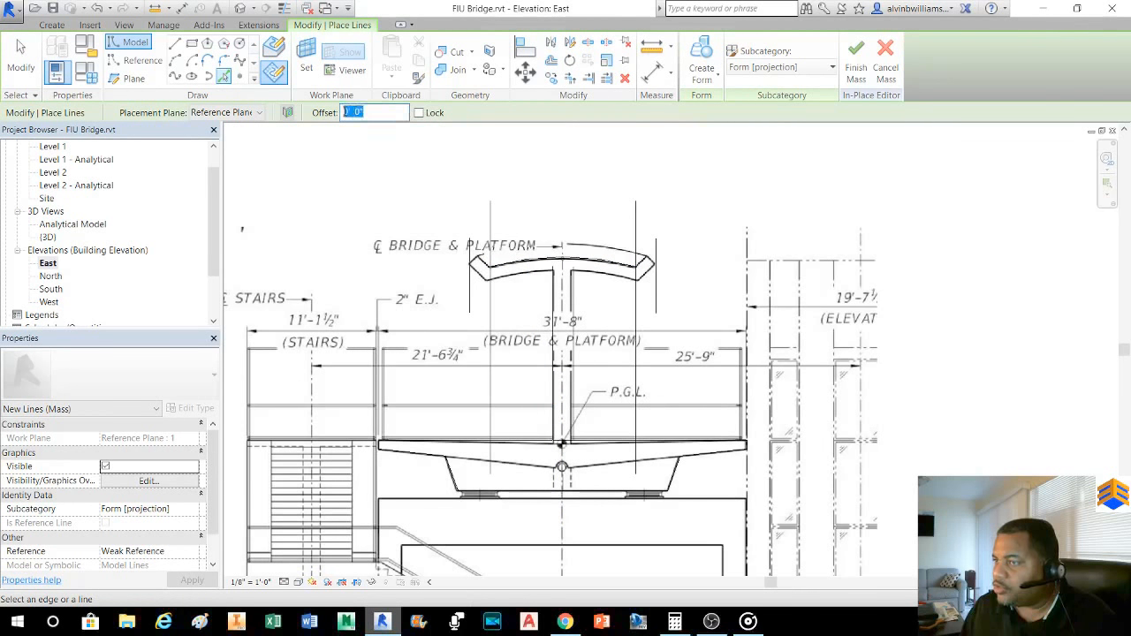
{"action": "type", "text": "1"}
{"action": "key", "text": "Return"}
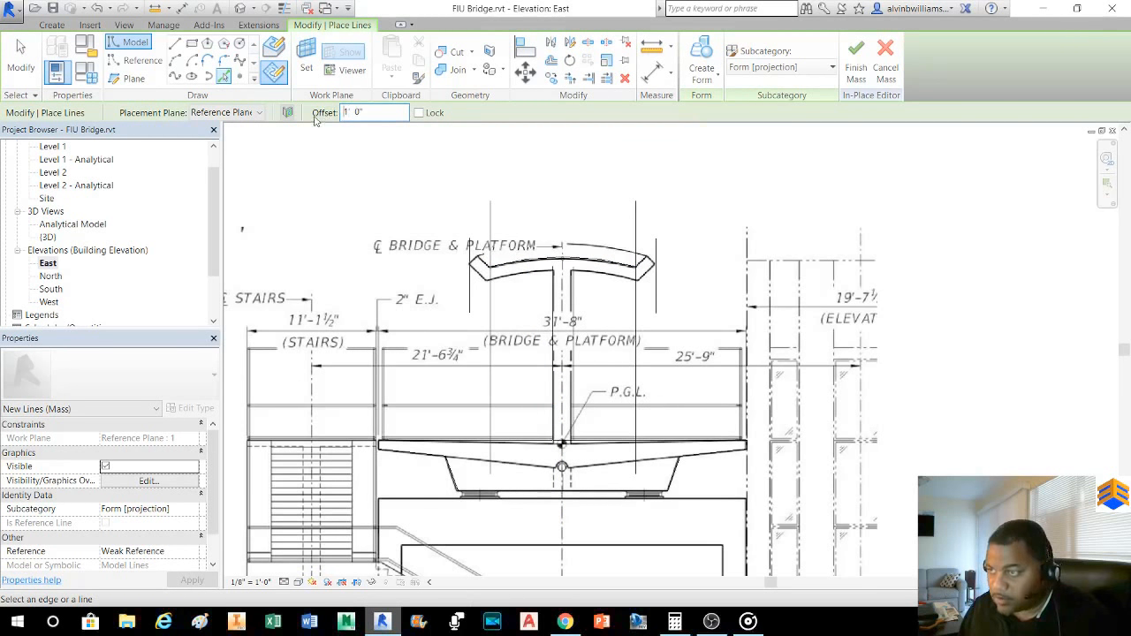
{"action": "scroll", "coordinate": [521, 371], "scroll_direction": "up", "scroll_amount": 2}
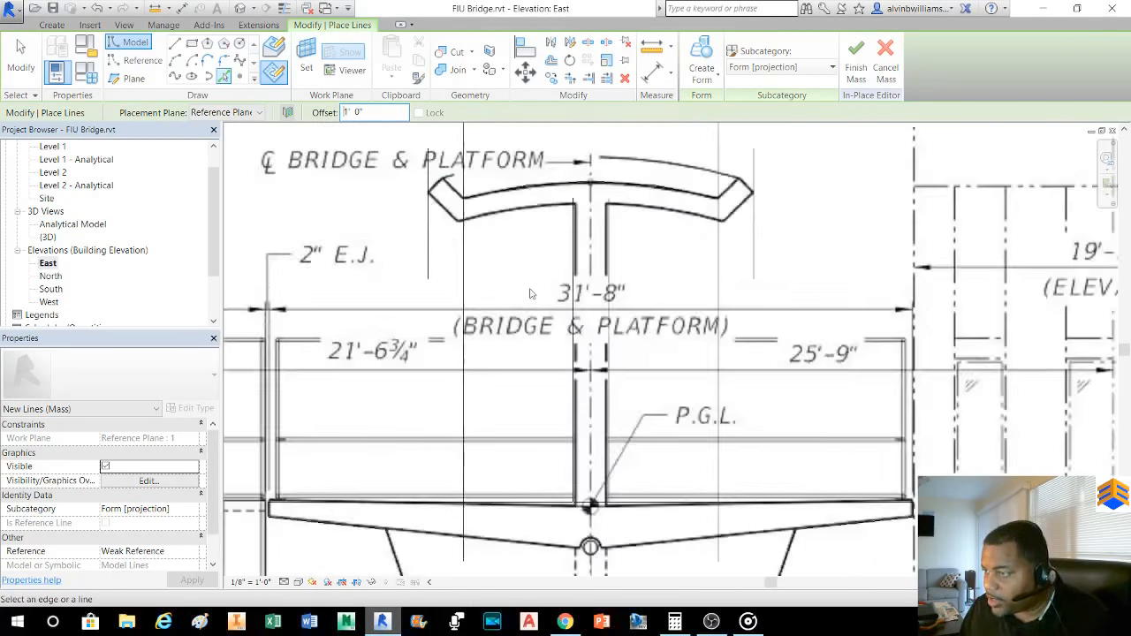
{"action": "left_click", "coordinate": [538, 191]}
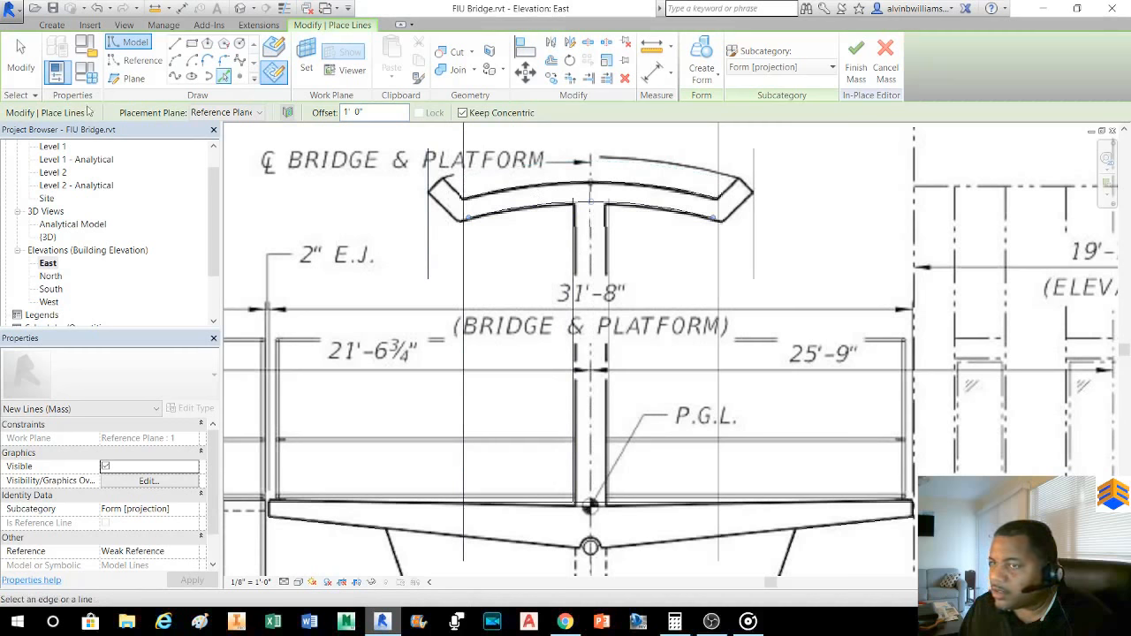
{"action": "left_click", "coordinate": [21, 57]}
- Draw a model line about 1'-4" long at 45° from the upper arc's right end up to the canopy's raised right tip
{"action": "scroll", "coordinate": [464, 222], "scroll_direction": "up", "scroll_amount": 3}
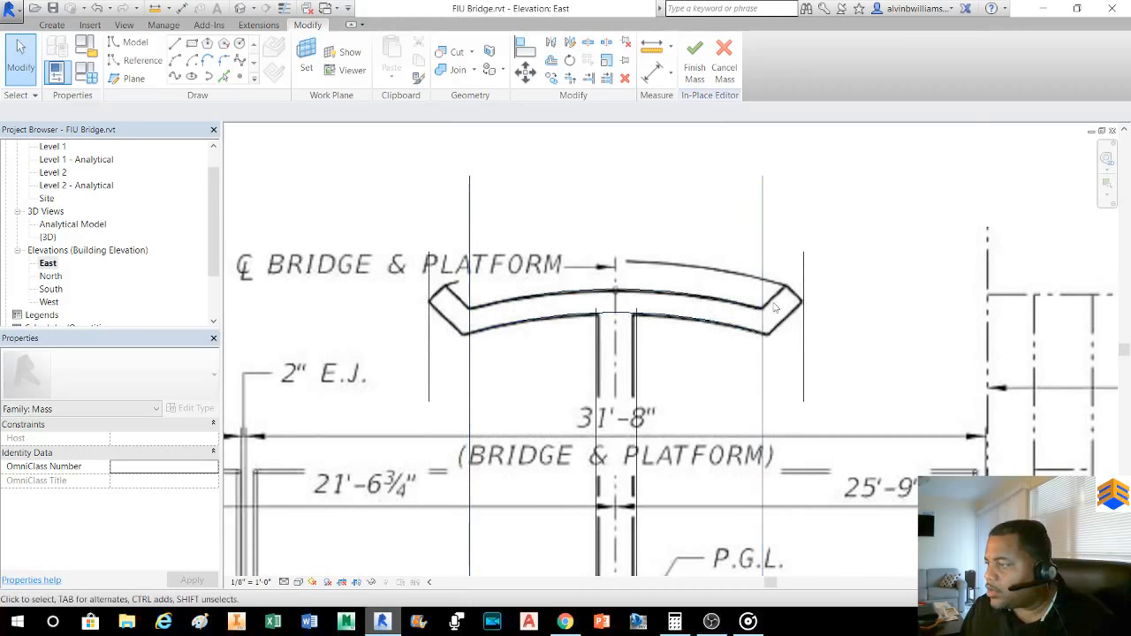
{"action": "left_click", "coordinate": [175, 43]}
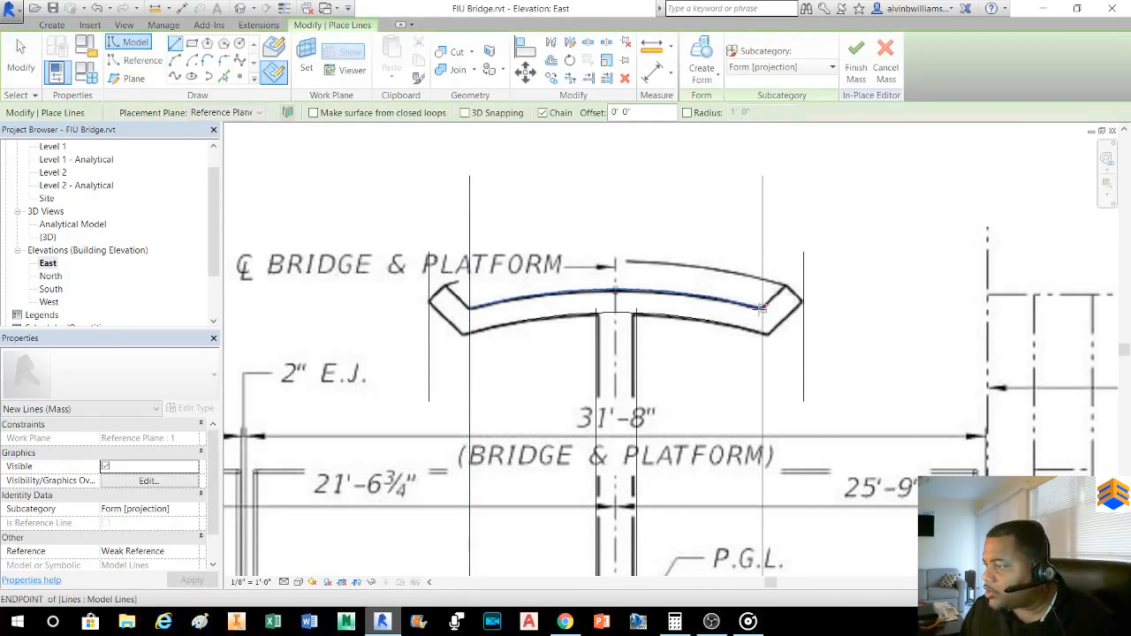
{"action": "left_click", "coordinate": [762, 308]}
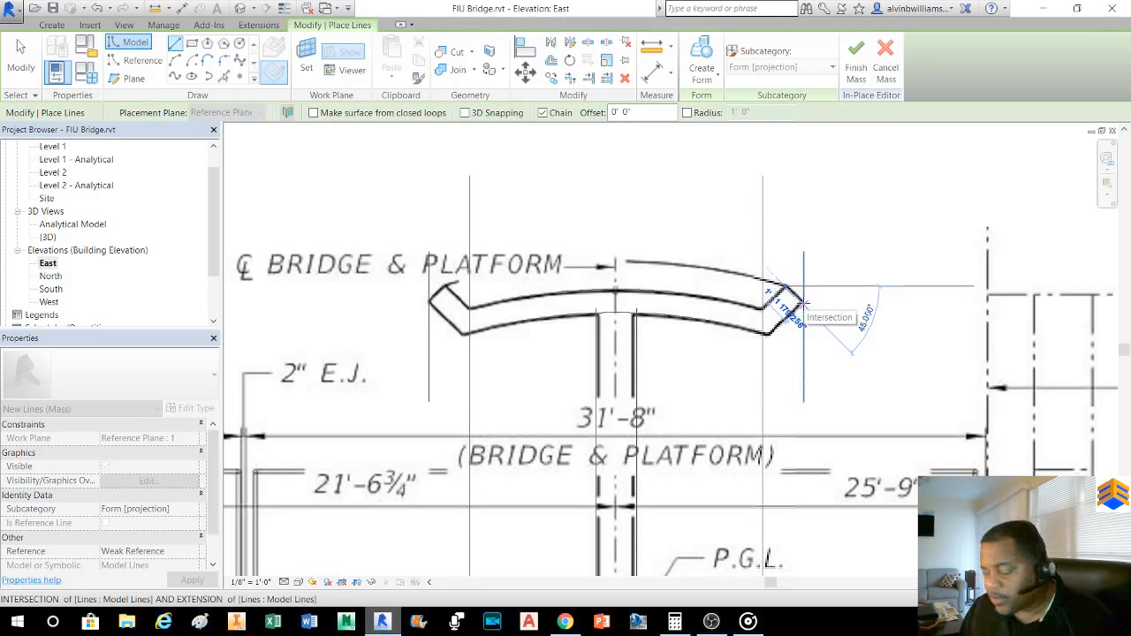
{"action": "key", "text": "Escape"}
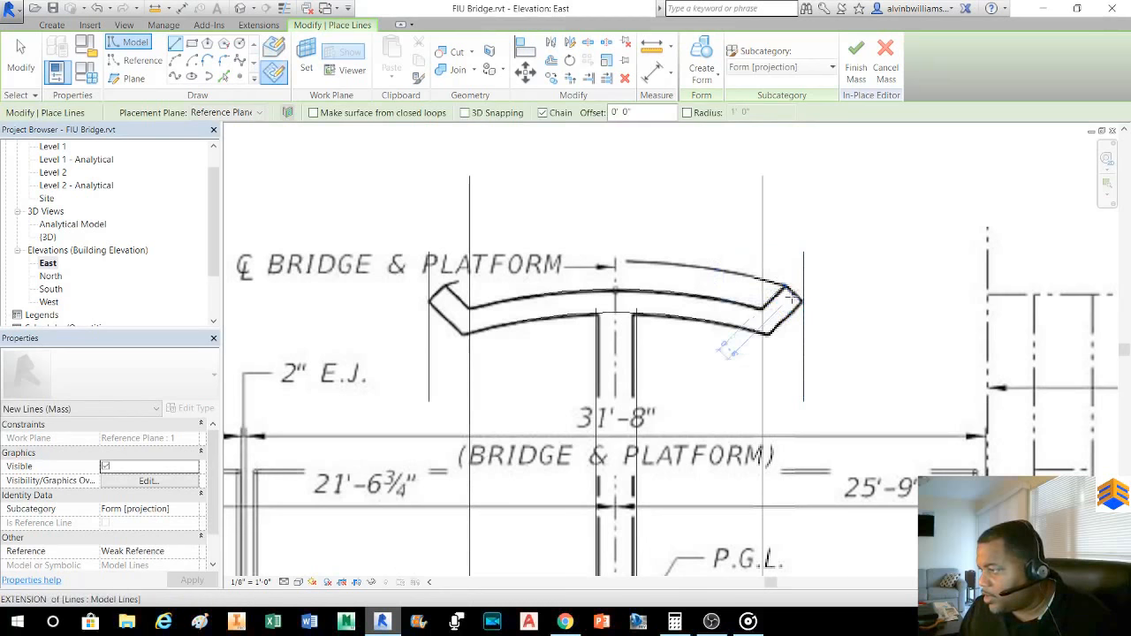
{"action": "scroll", "coordinate": [800, 302], "scroll_direction": "up", "scroll_amount": 2}
{"action": "scroll", "coordinate": [800, 303], "scroll_direction": "up", "scroll_amount": 2}
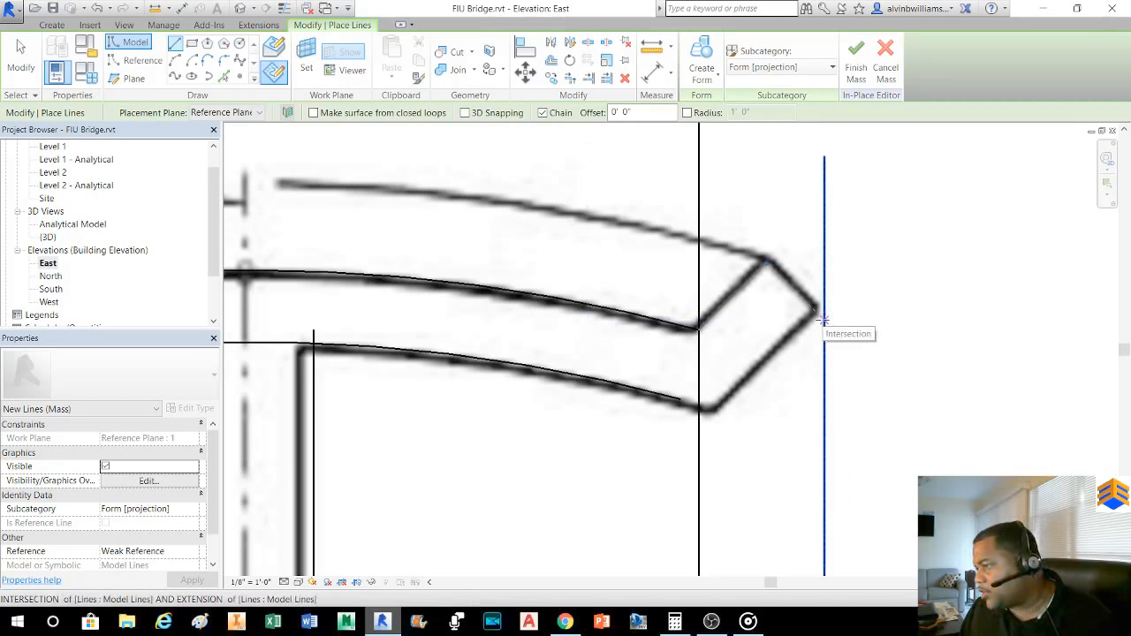
{"action": "key", "text": "Escape"}
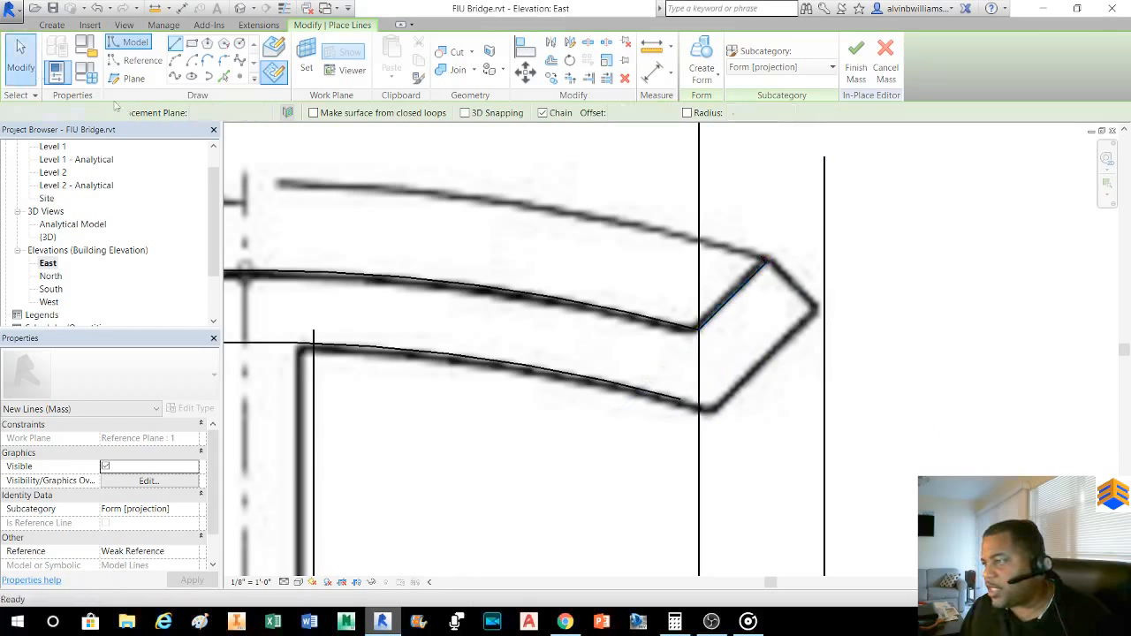
{"action": "left_click", "coordinate": [38, 76]}
- Set the length of the diagonal line at the canopy's right tip to 1'-5"
{"action": "left_click", "coordinate": [749, 282]}
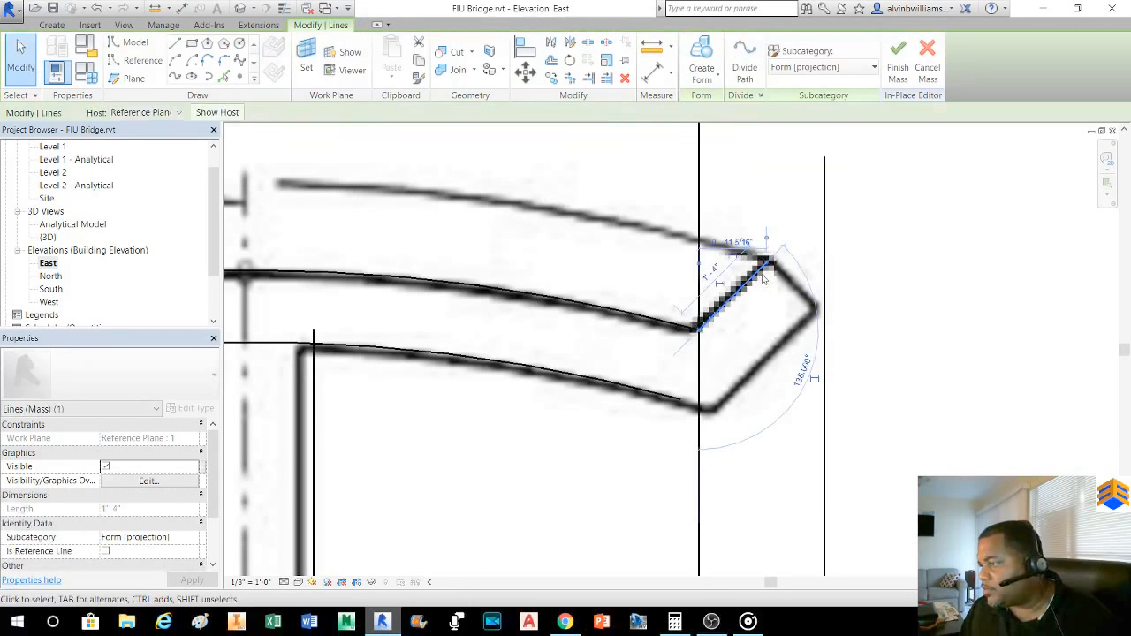
{"action": "left_click", "coordinate": [712, 272]}
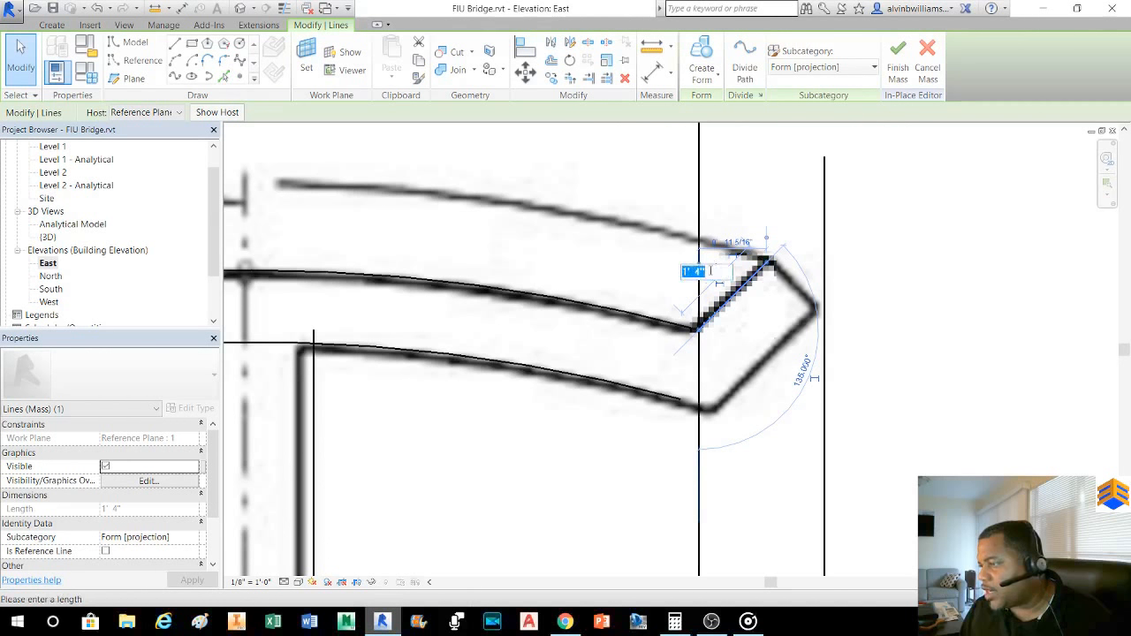
{"action": "type", "text": "1 5"}
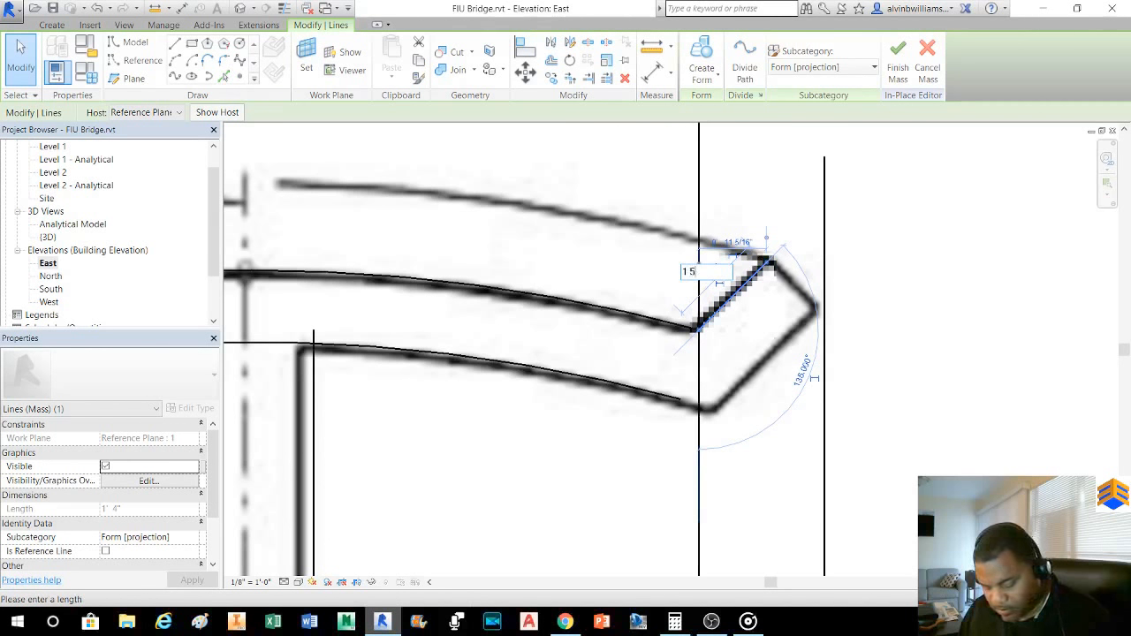
{"action": "key", "text": "Return"}
{"action": "left_click", "coordinate": [769, 191]}
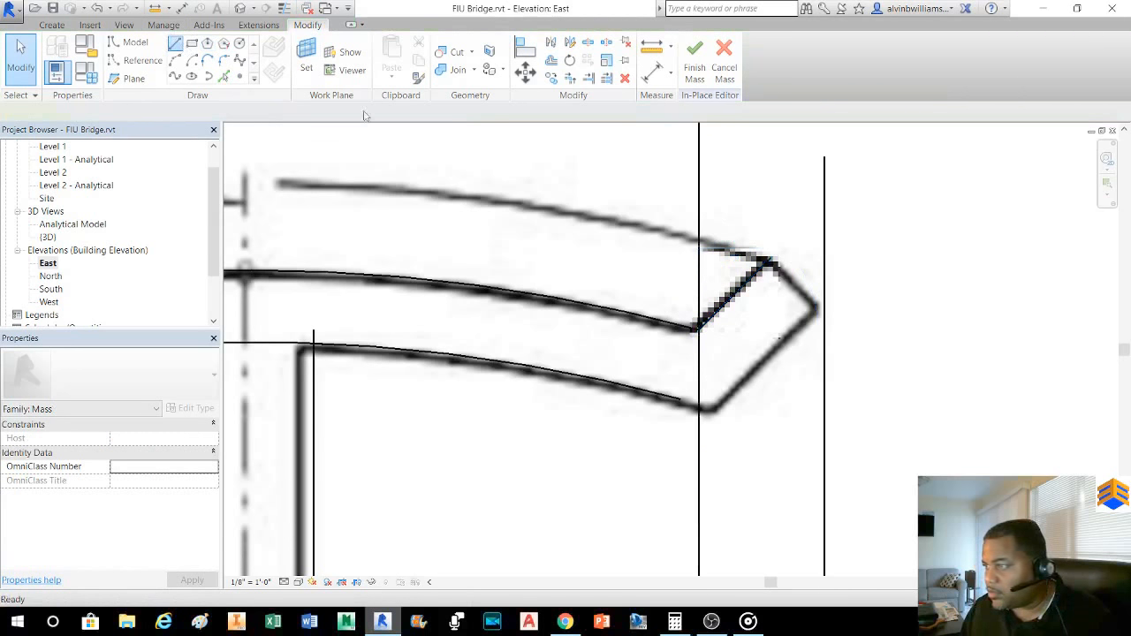
{"action": "left_click", "coordinate": [174, 43]}
{"action": "left_click", "coordinate": [770, 260]}
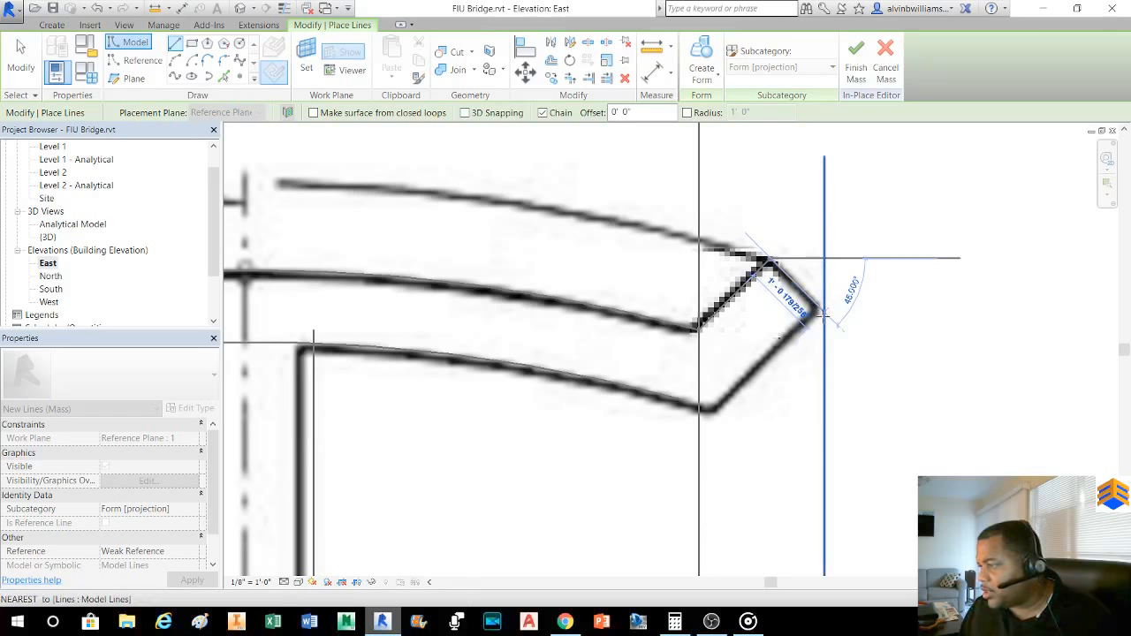
{"action": "left_click", "coordinate": [821, 312]}
{"action": "key", "text": "Escape"}
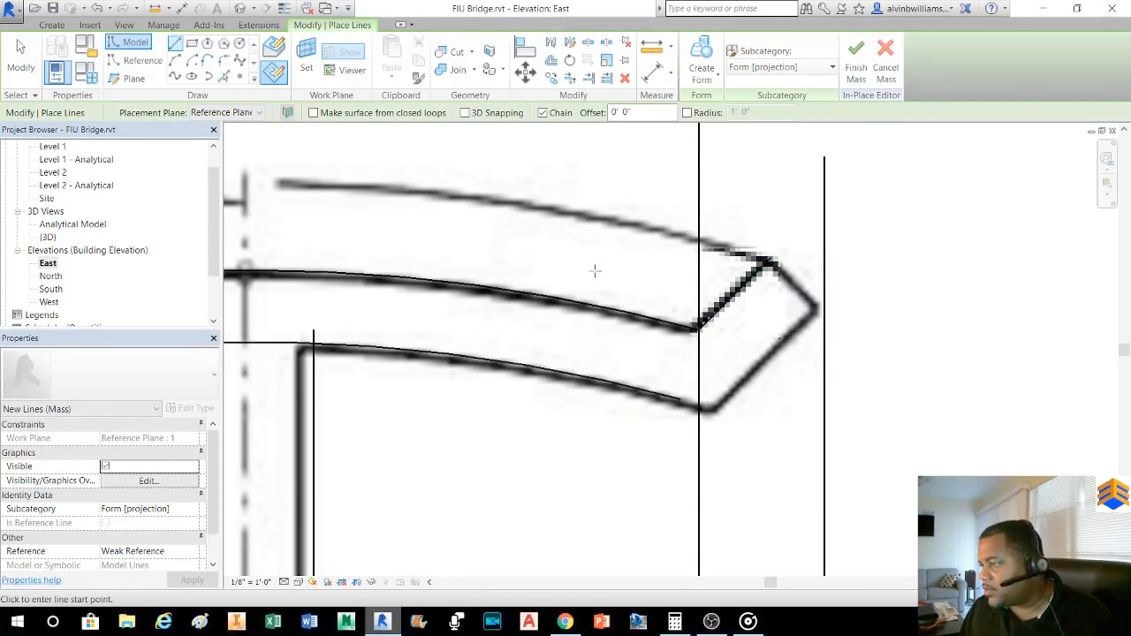
{"action": "left_click", "coordinate": [20, 57]}
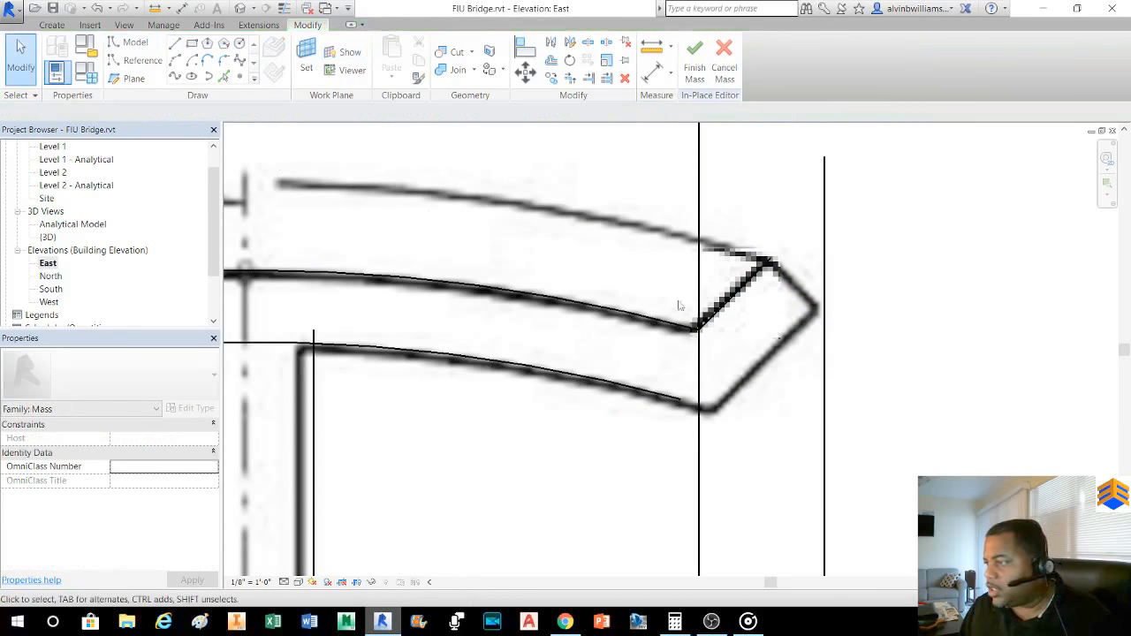
- Offset a copy of the diagonal line at the canopy's right tip 1'-0" outward to trace the tip's lower edge
{"action": "left_click", "coordinate": [745, 292]}
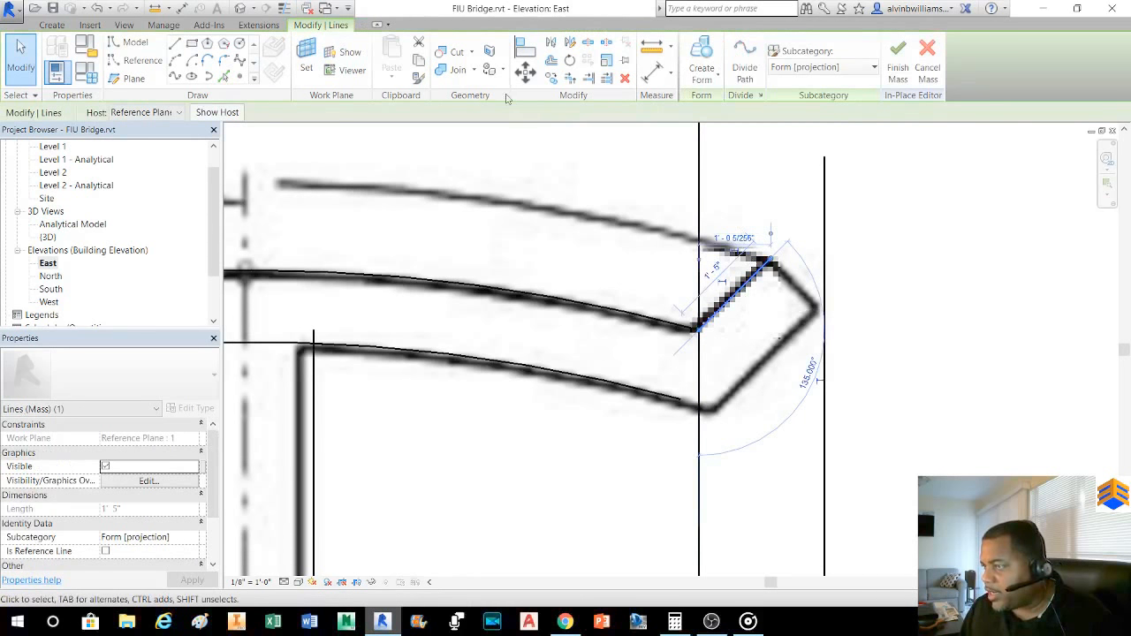
{"action": "left_click", "coordinate": [224, 76]}
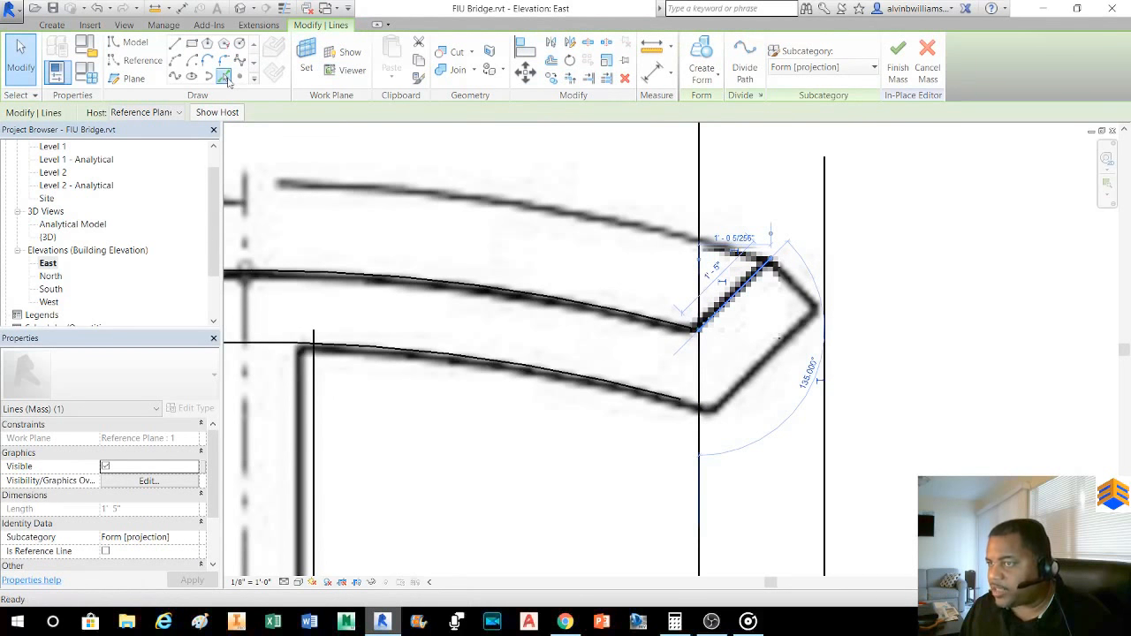
{"action": "double_click", "coordinate": [369, 112]}
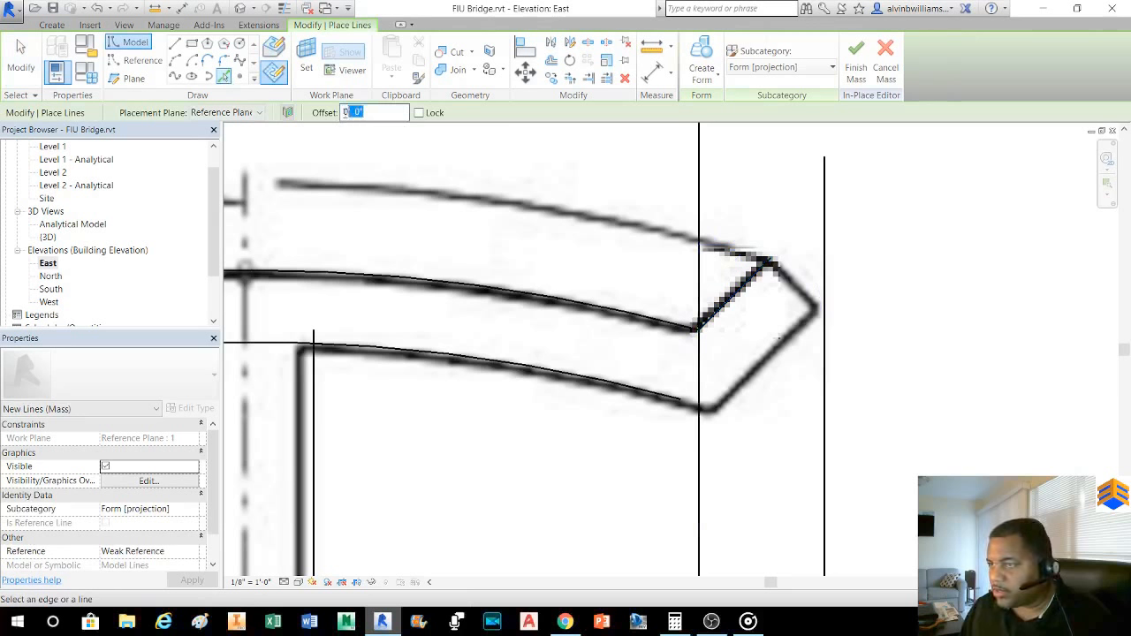
{"action": "type", "text": "1"}
{"action": "key", "text": "Return"}
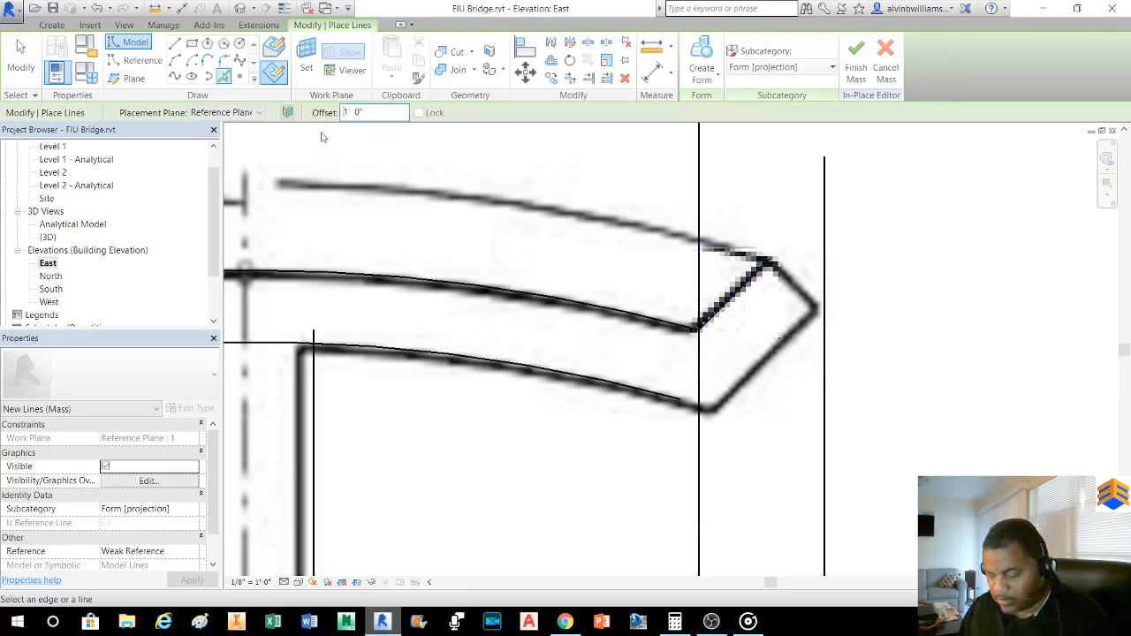
{"action": "left_click", "coordinate": [739, 304]}
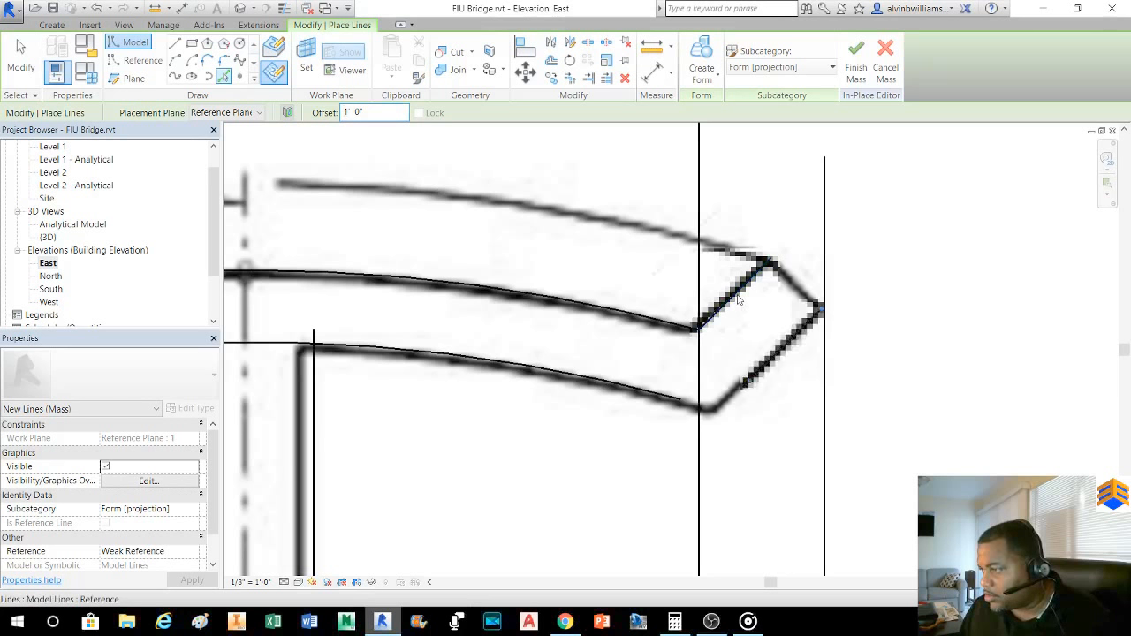
{"action": "left_click", "coordinate": [765, 343]}
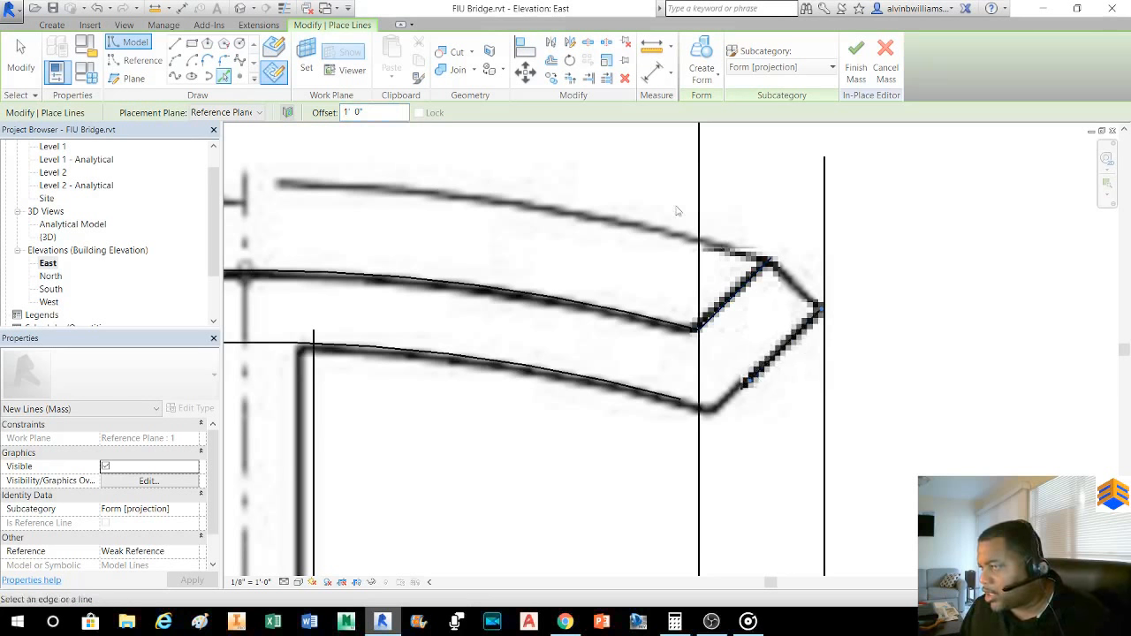
- Close the canopy's right tip with a model line joining the upper ends of the two parallel diagonals, using zero offset
{"action": "left_click", "coordinate": [175, 43]}
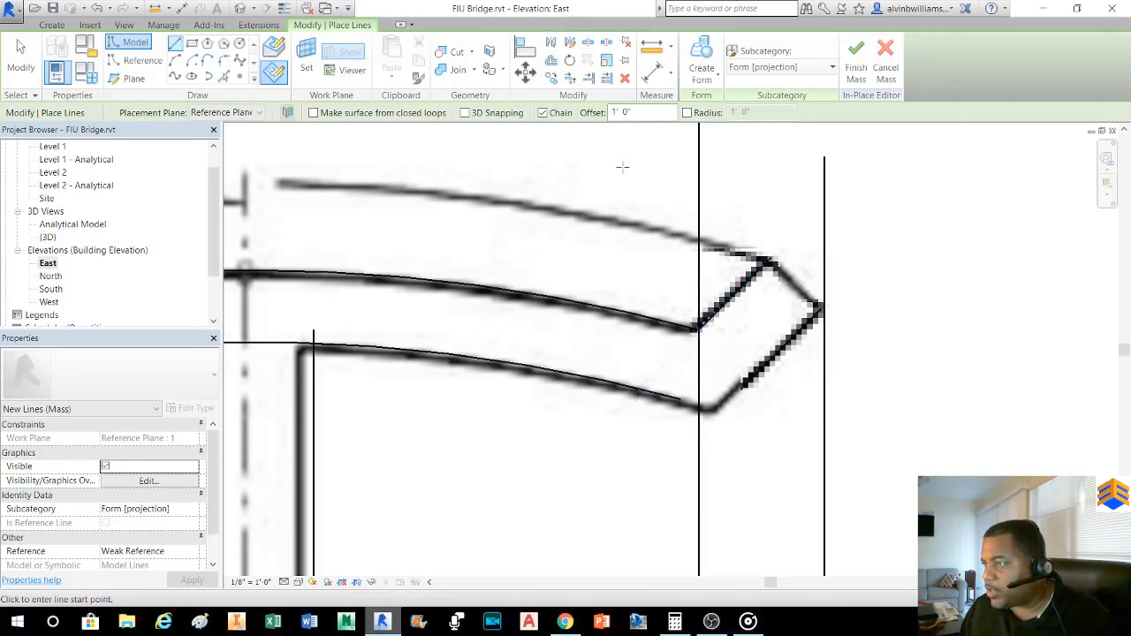
{"action": "left_click", "coordinate": [21, 55]}
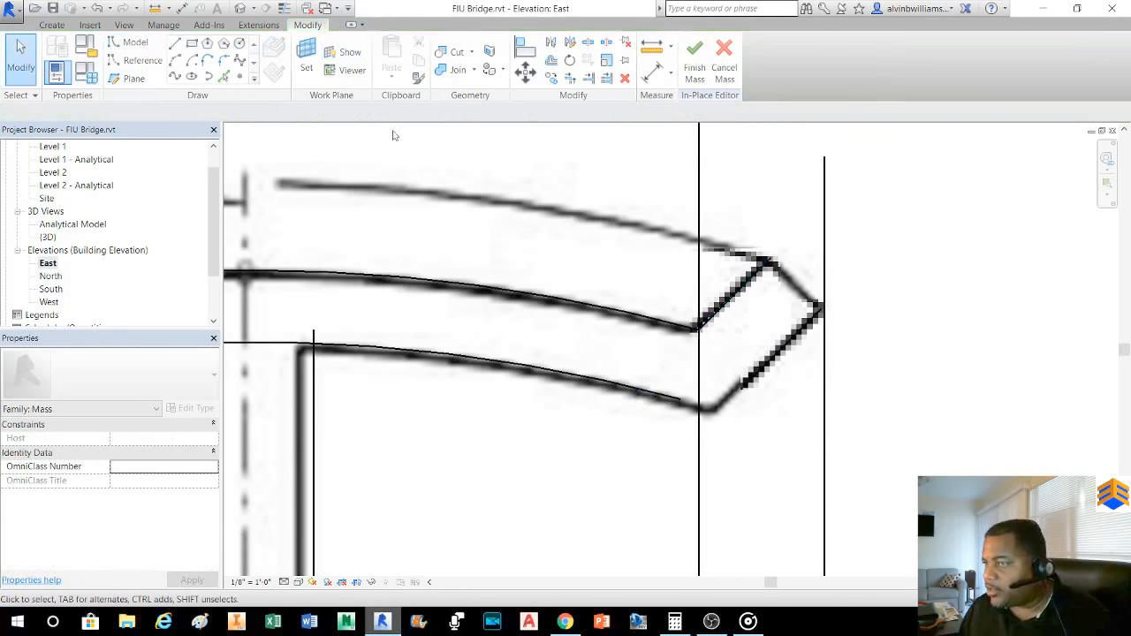
{"action": "left_click", "coordinate": [175, 43]}
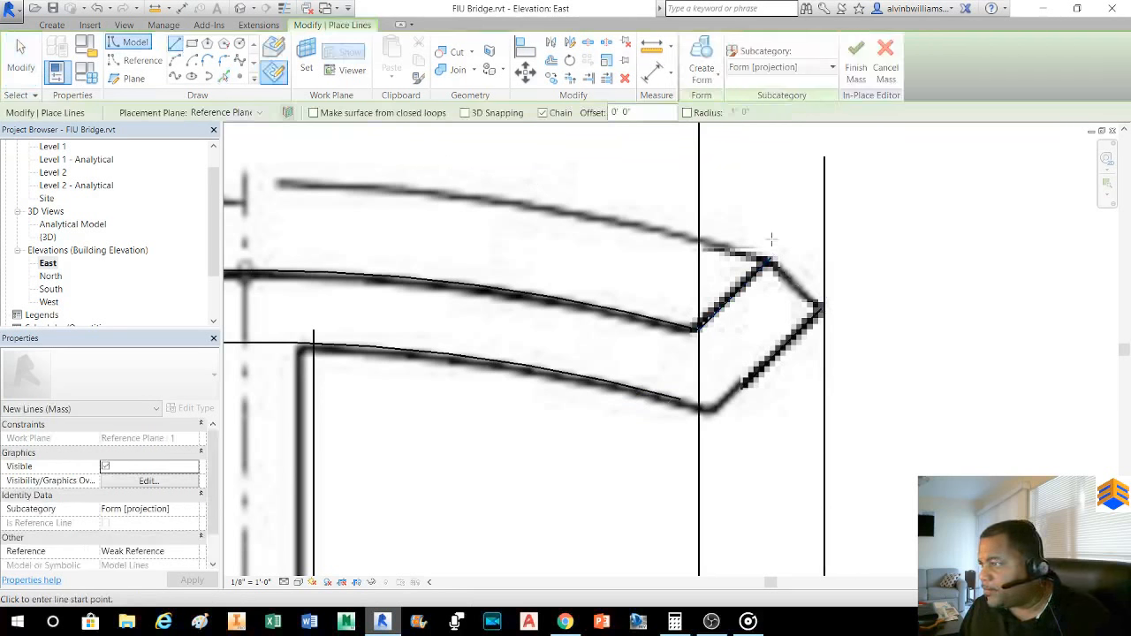
{"action": "left_click", "coordinate": [768, 258]}
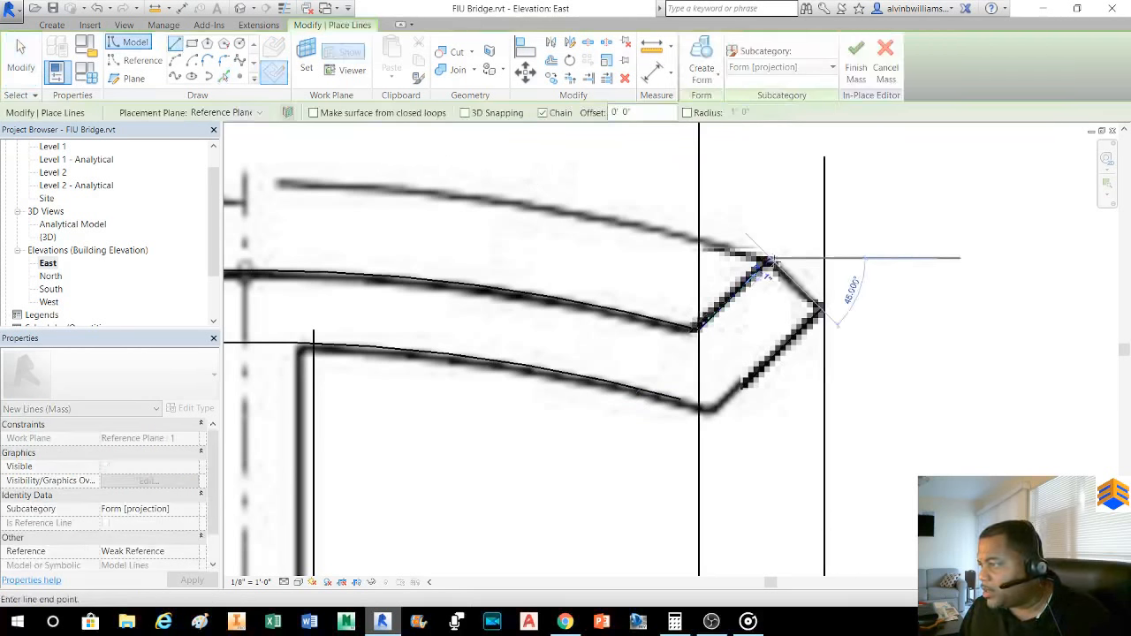
{"action": "left_click", "coordinate": [820, 307]}
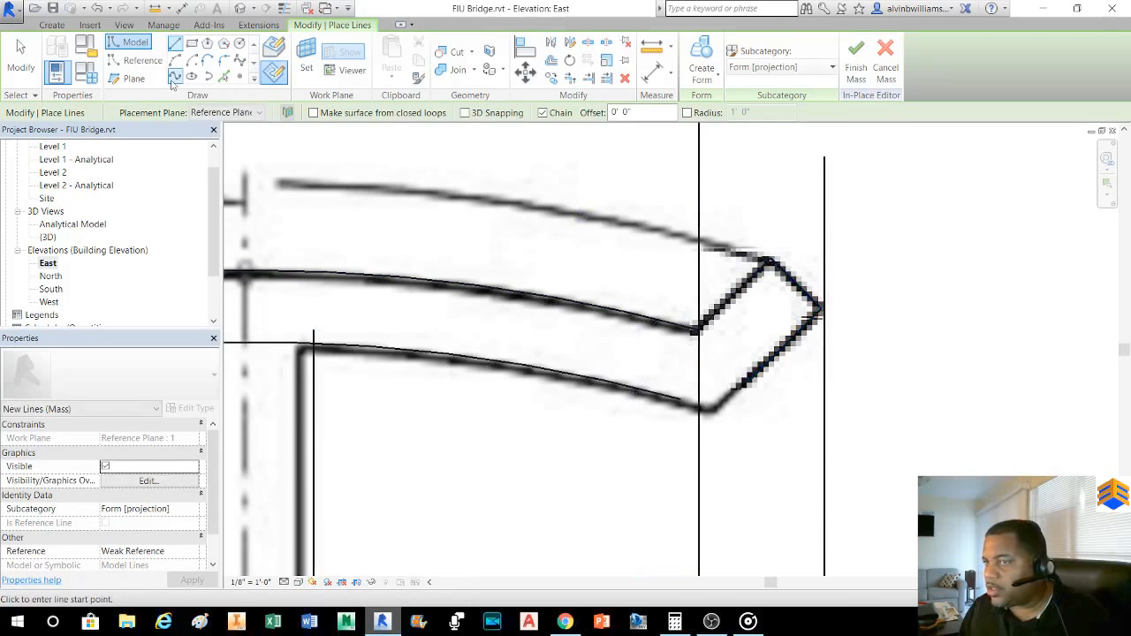
{"action": "left_click", "coordinate": [20, 55]}
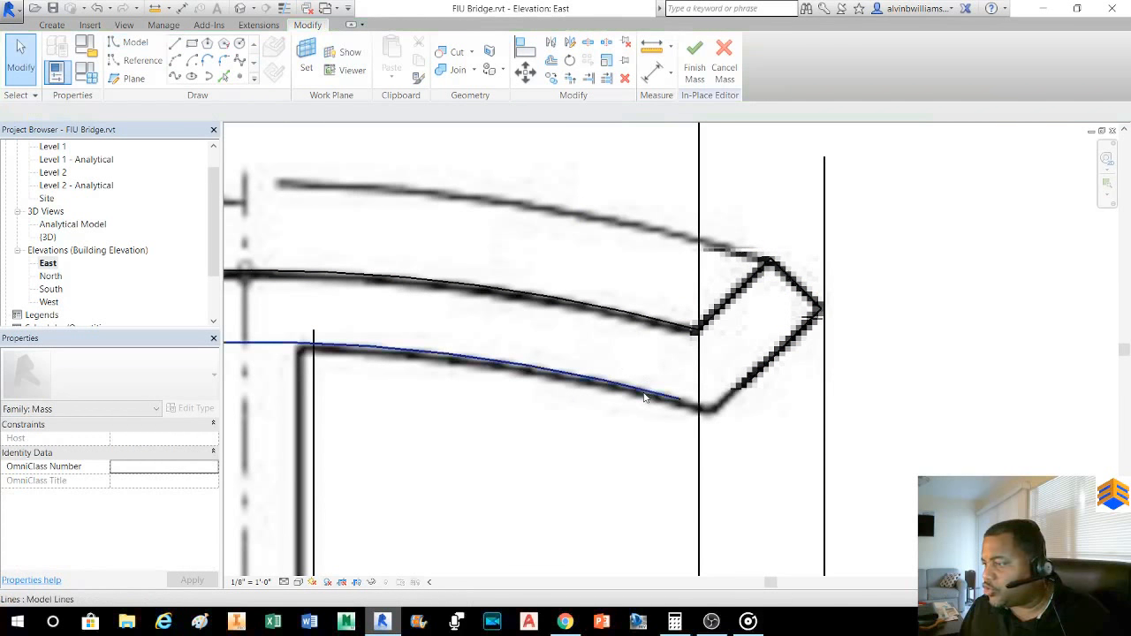
- Trim/extend the canopy's lower arc to meet the lower diagonal edge of the right tip in a corner
{"action": "key", "text": "Tab"}
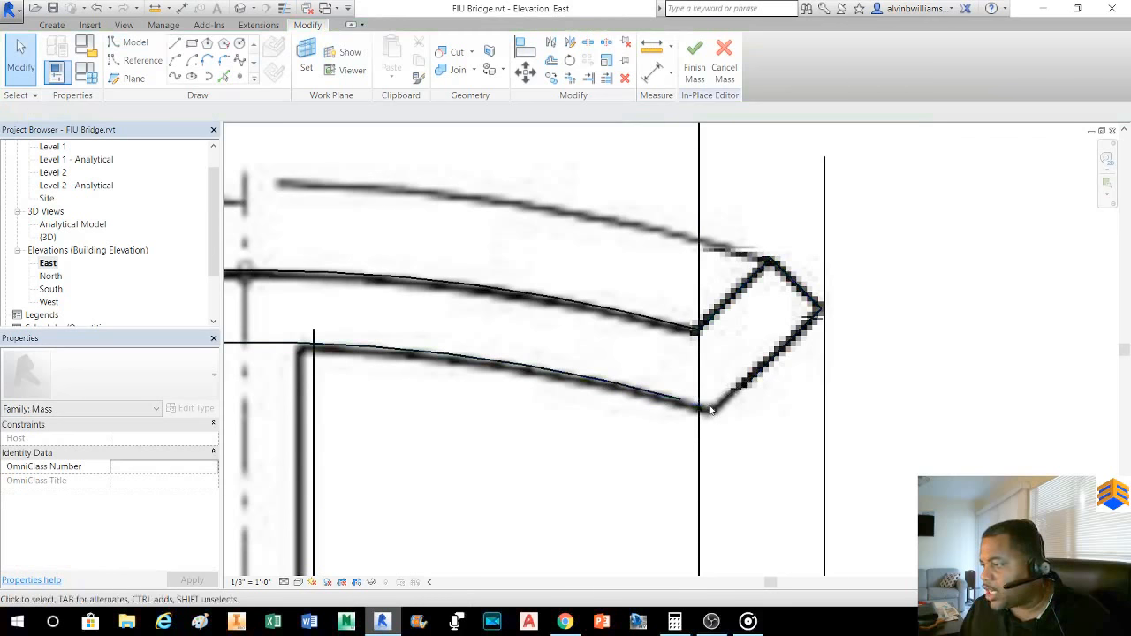
{"action": "left_click", "coordinate": [570, 78]}
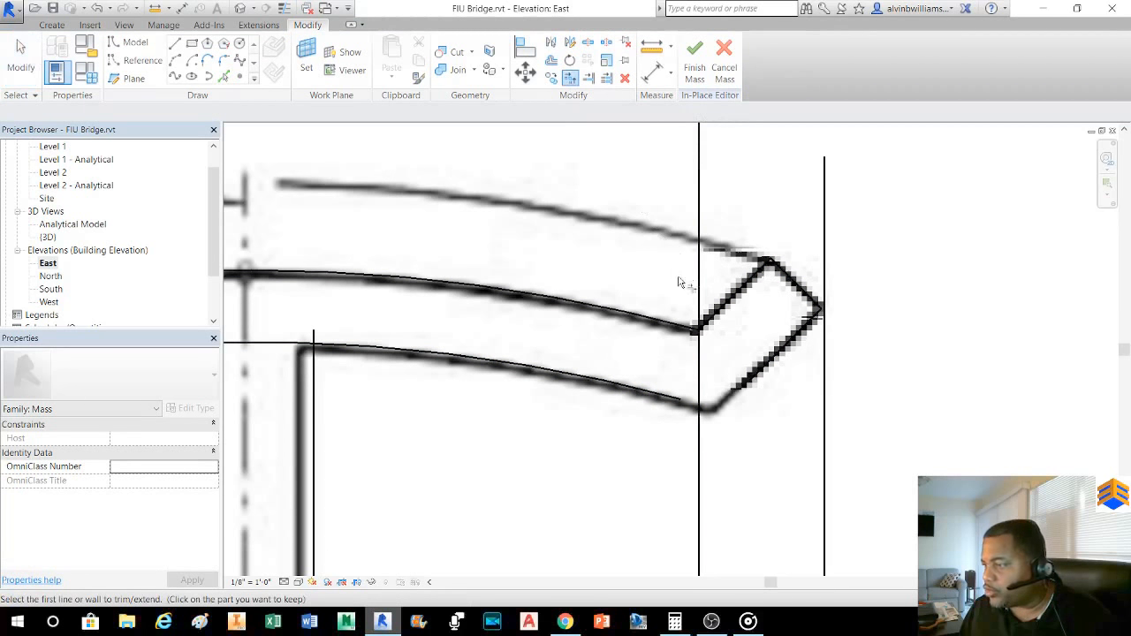
{"action": "left_click", "coordinate": [642, 391]}
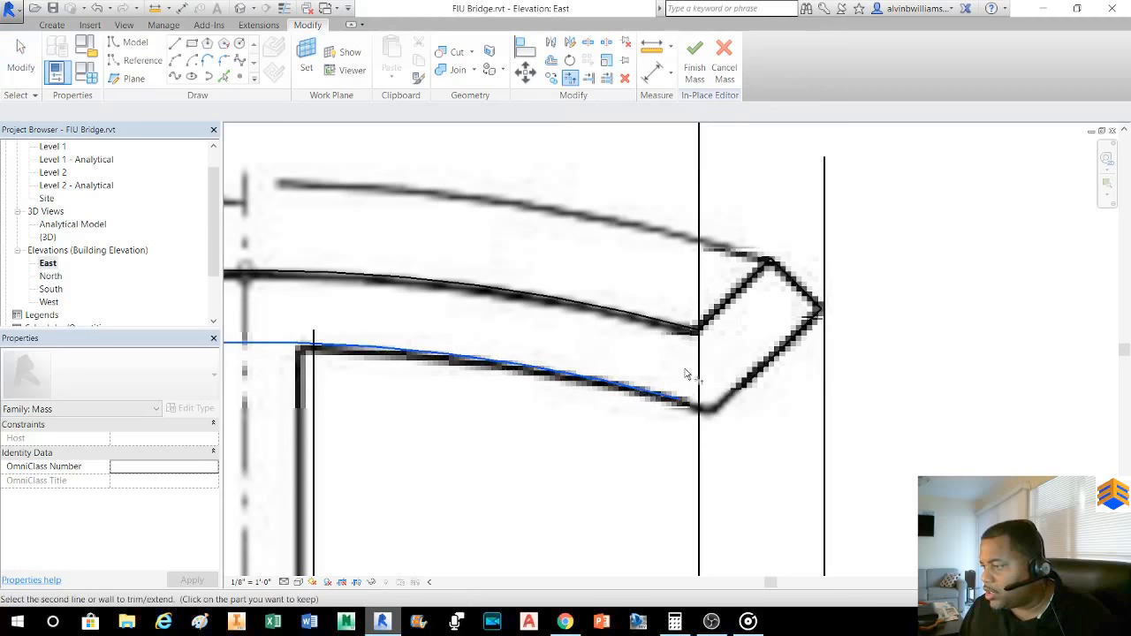
{"action": "left_click", "coordinate": [755, 378]}
{"action": "scroll", "coordinate": [680, 367], "scroll_direction": "down", "scroll_amount": 2}
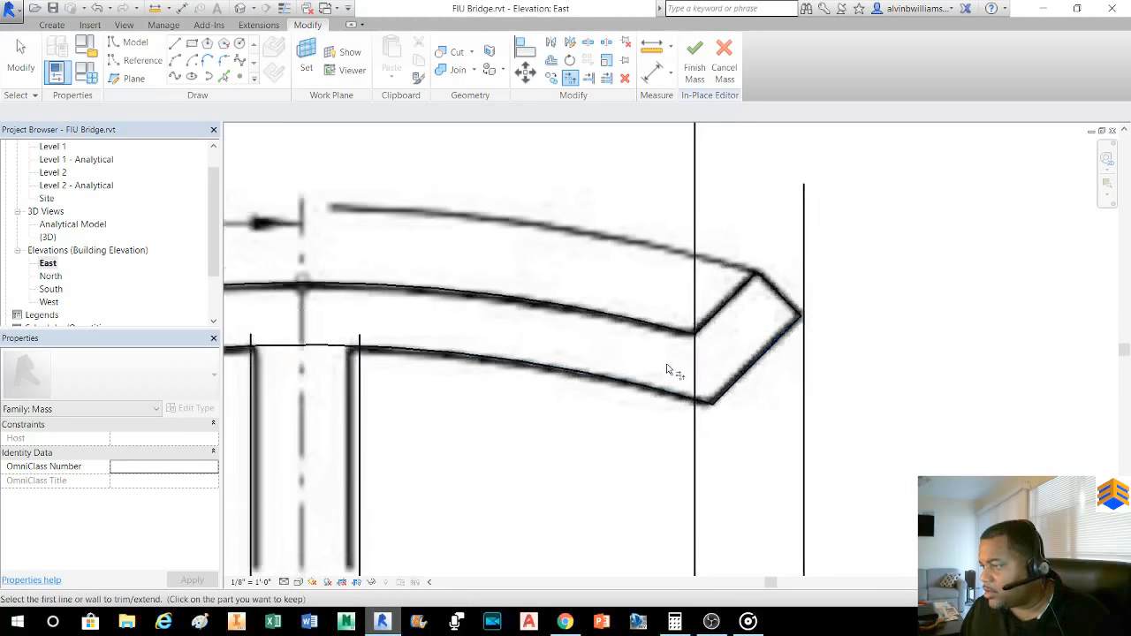
{"action": "scroll", "coordinate": [586, 371], "scroll_direction": "down", "scroll_amount": 1}
{"action": "scroll", "coordinate": [521, 389], "scroll_direction": "down", "scroll_amount": 1}
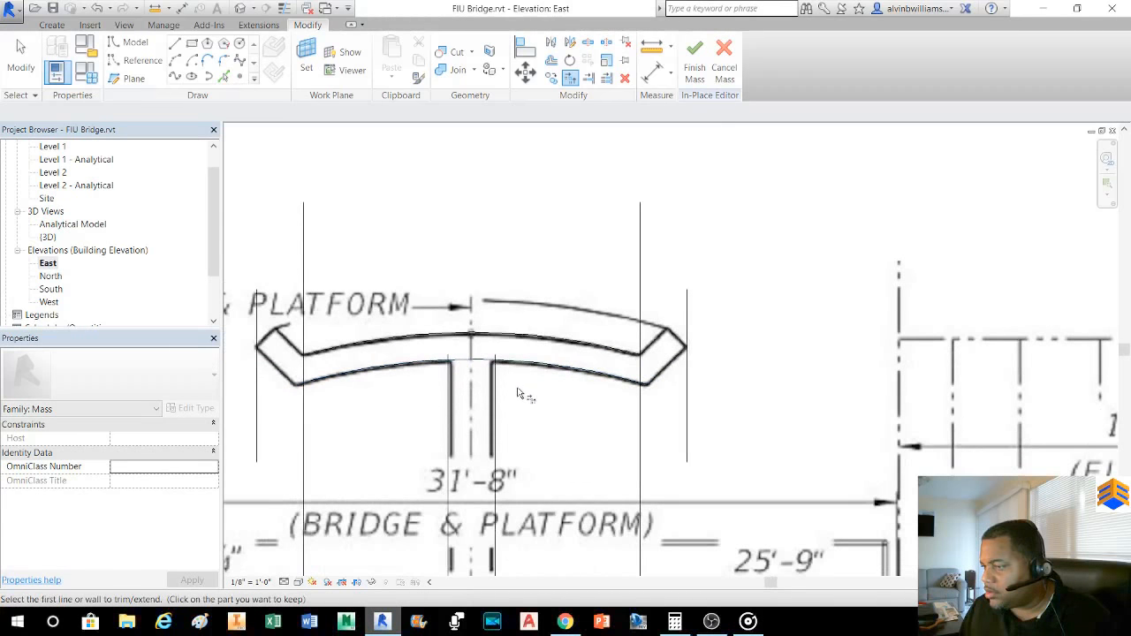
{"action": "middle_click_drag", "start_coordinate": [518, 392], "coordinate": [601, 359]}
{"action": "scroll", "coordinate": [572, 370], "scroll_direction": "down", "scroll_amount": 1}
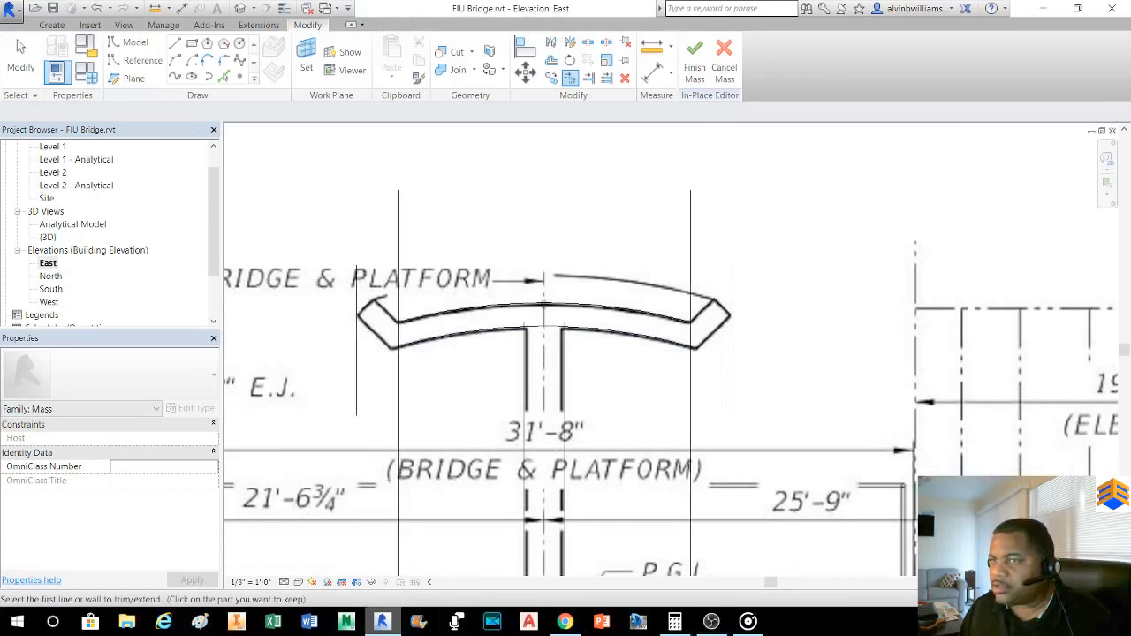
{"action": "left_click", "coordinate": [20, 57]}
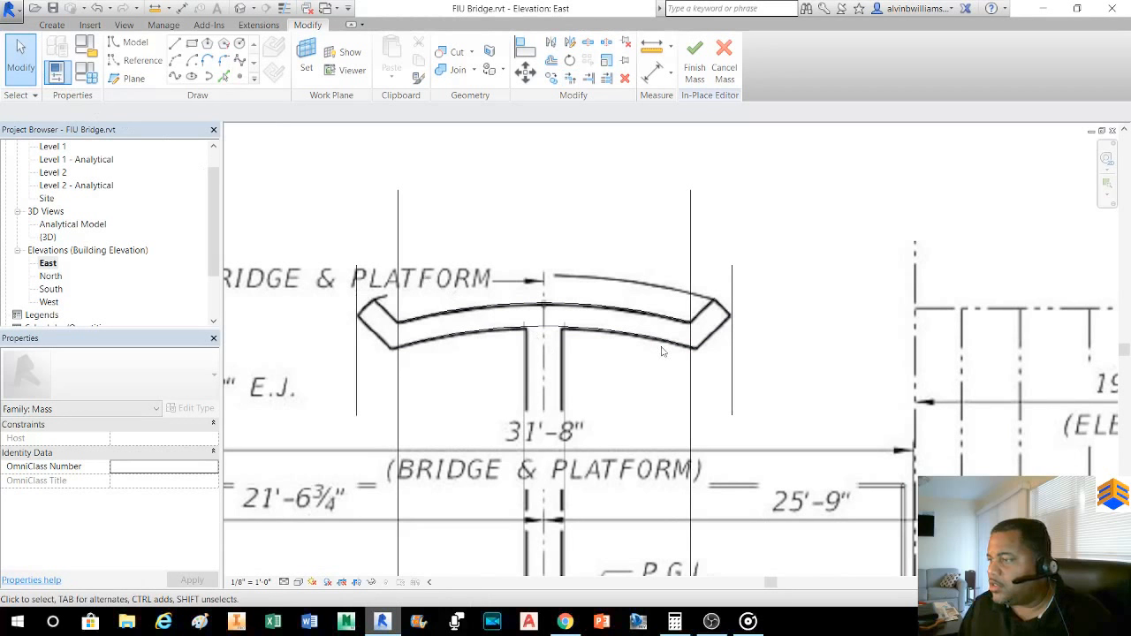
- In the 3D view, mirror the three lines of the canopy's right tip about the short vertical centre line in the deck
{"action": "left_click", "coordinate": [241, 9]}
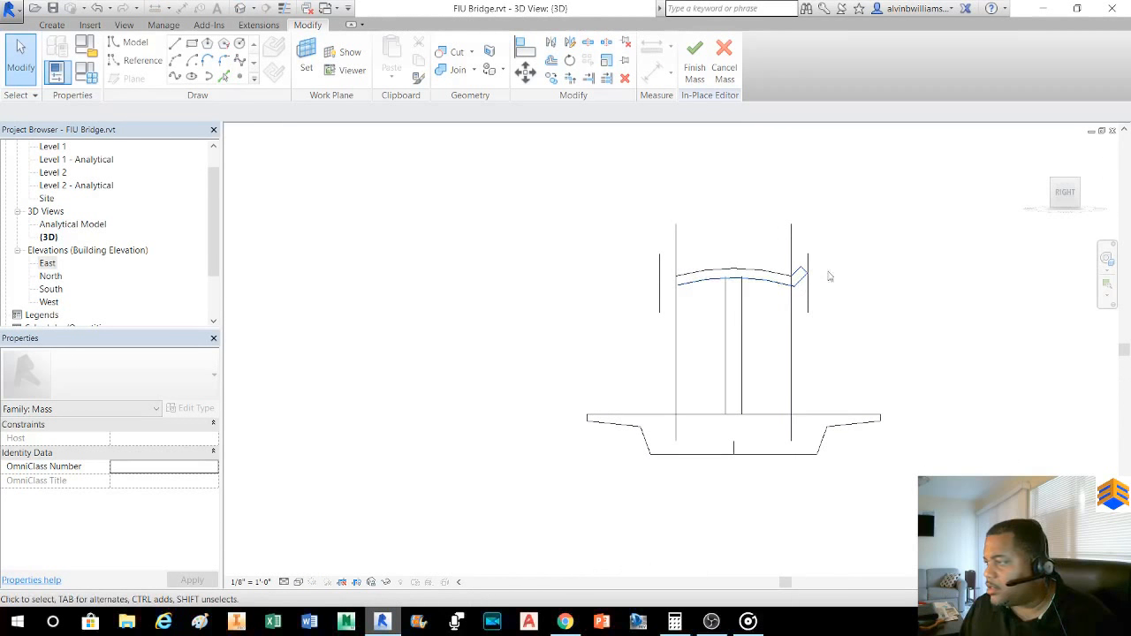
{"action": "left_click", "coordinate": [1053, 183]}
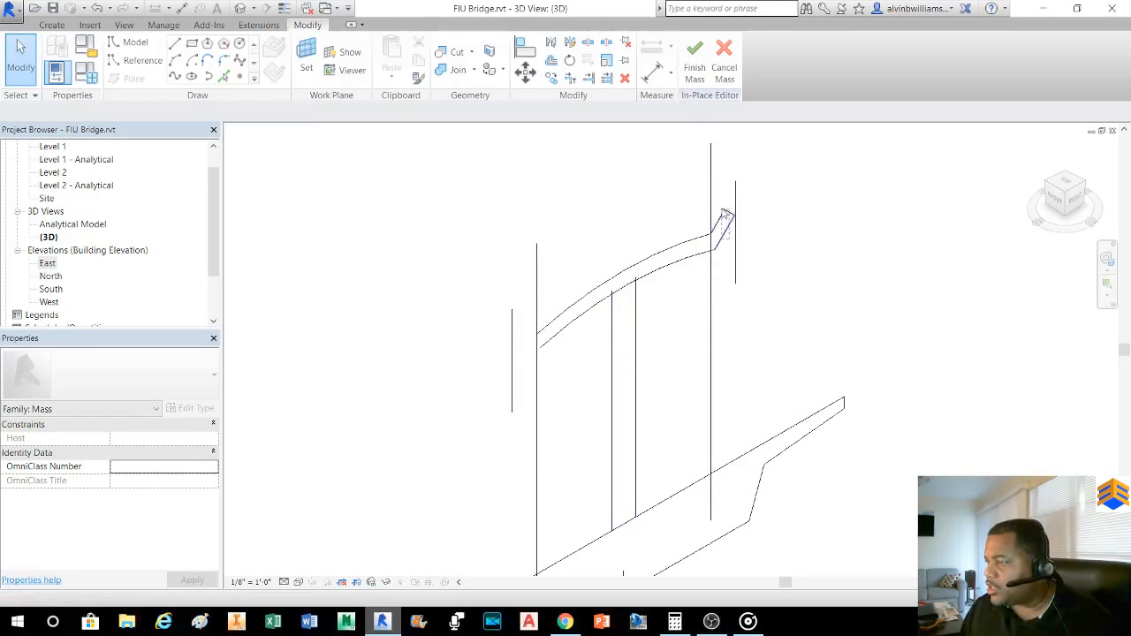
{"action": "left_click", "coordinate": [725, 215]}
{"action": "middle_click_drag", "start_coordinate": [747, 392], "coordinate": [751, 364]}
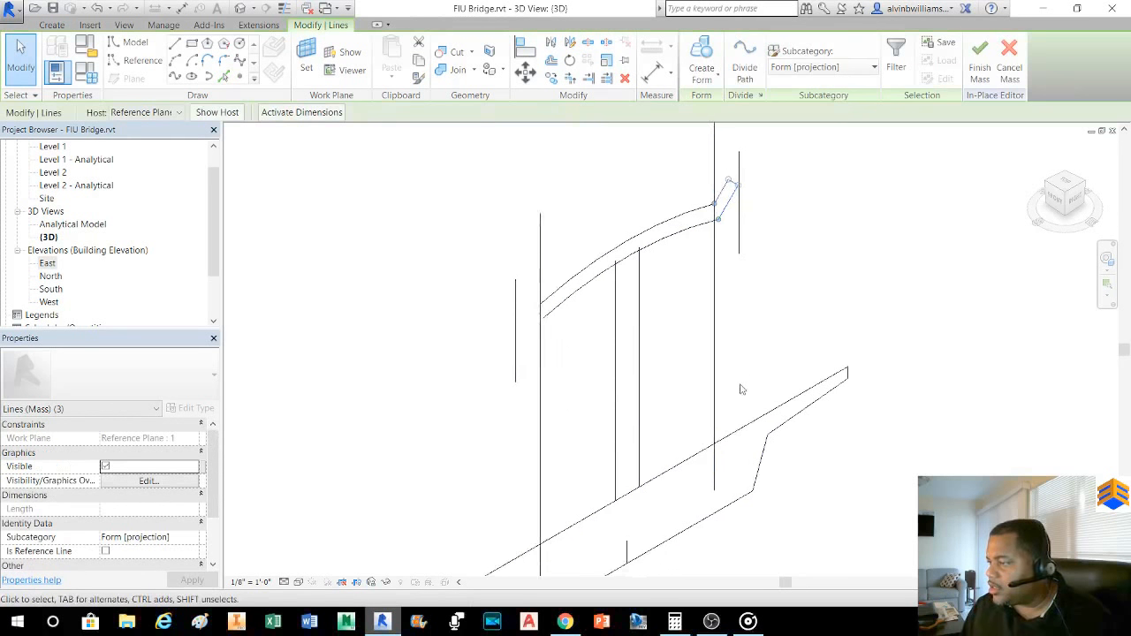
{"action": "left_click", "coordinate": [551, 42]}
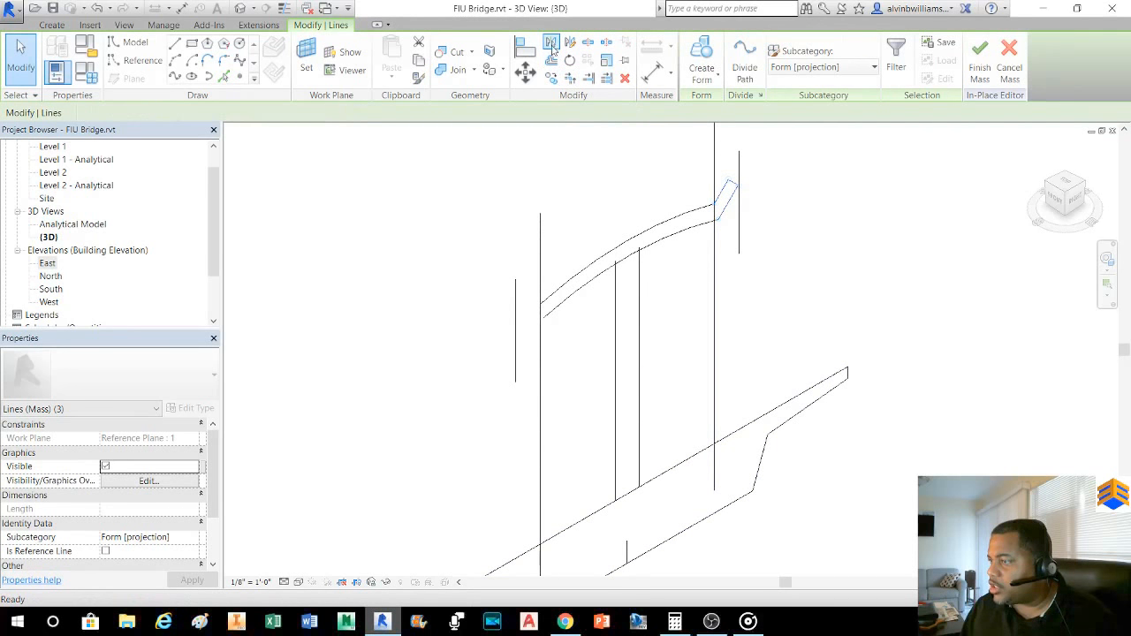
{"action": "left_click", "coordinate": [633, 540]}
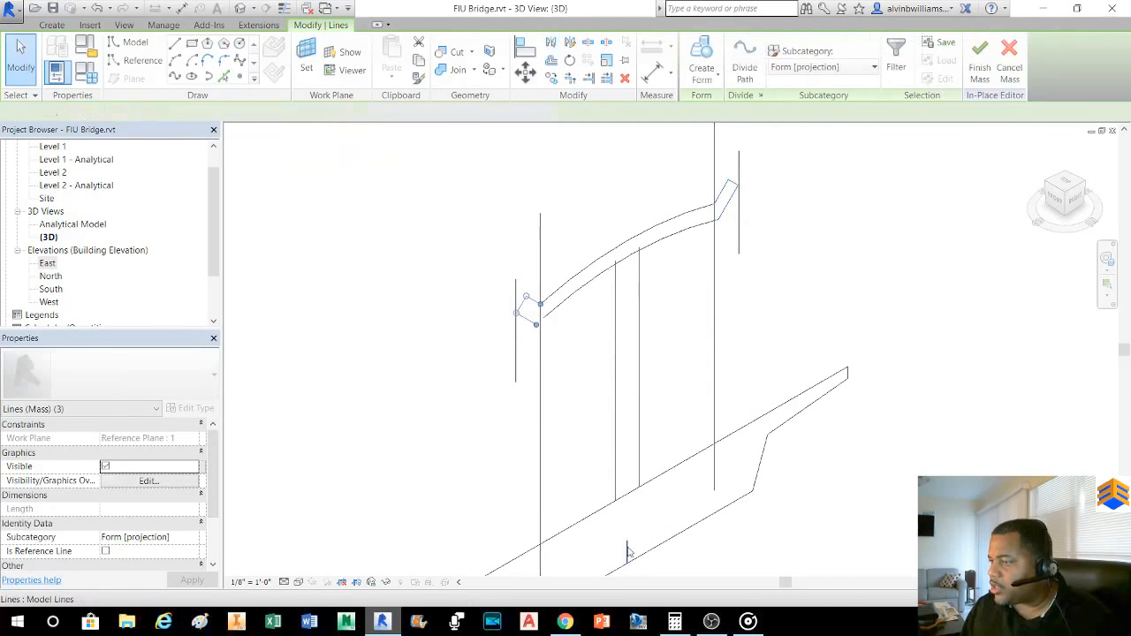
{"action": "left_click", "coordinate": [574, 343]}
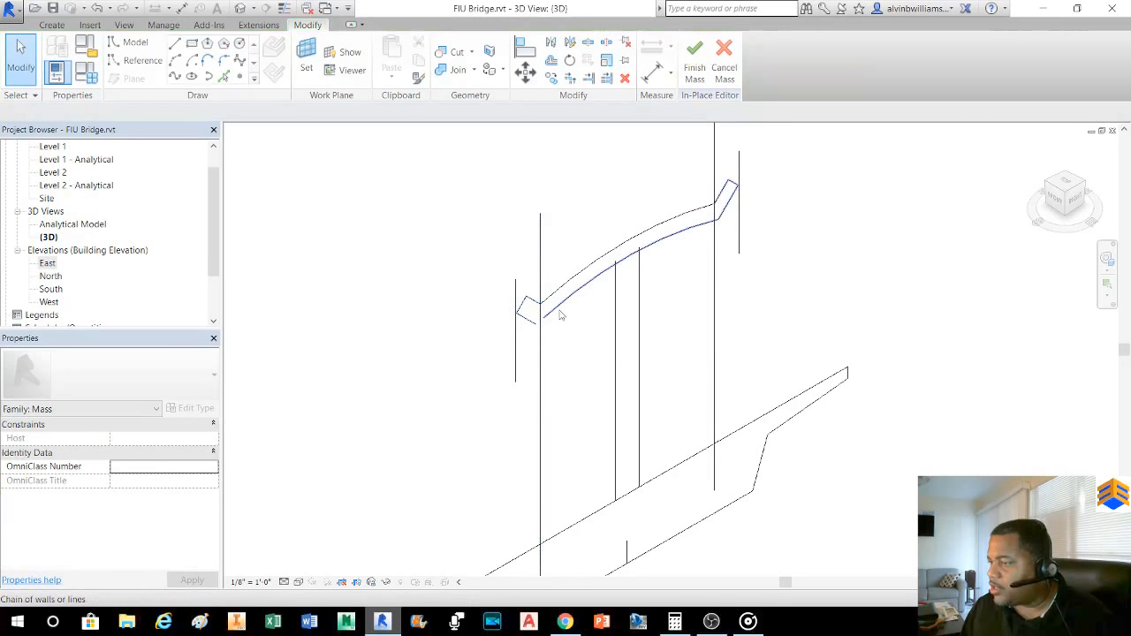
- Trim/extend the canopy's lower arc to meet the lower edge of the mirrored tip in a corner
{"action": "left_click", "coordinate": [570, 78]}
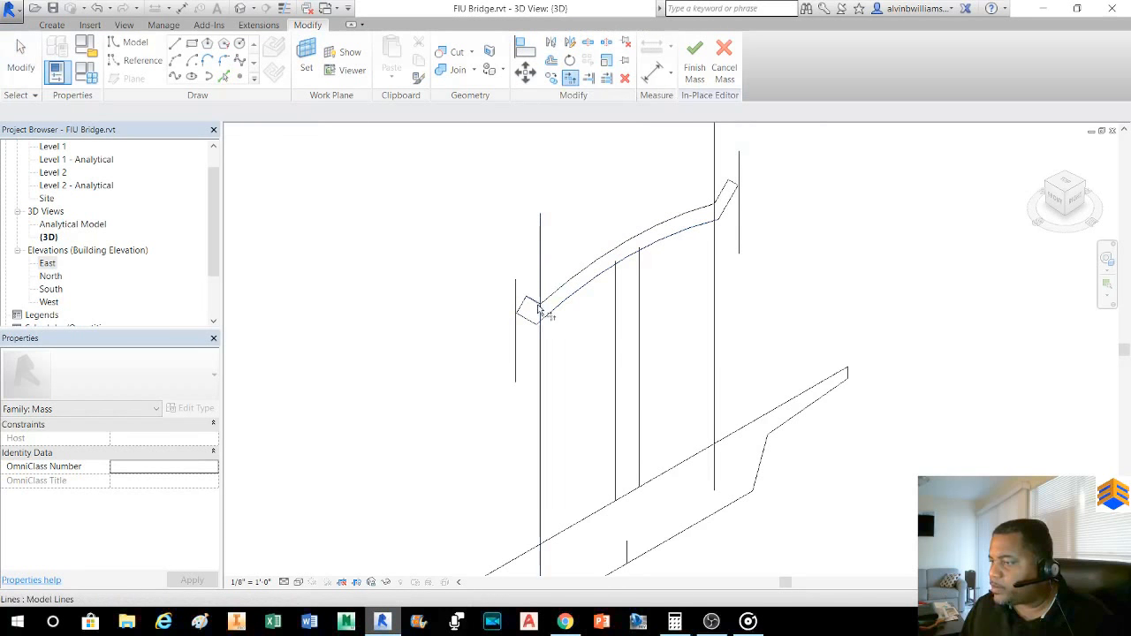
{"action": "left_click", "coordinate": [547, 304]}
{"action": "key", "text": "Escape"}
{"action": "key", "text": "Escape"}
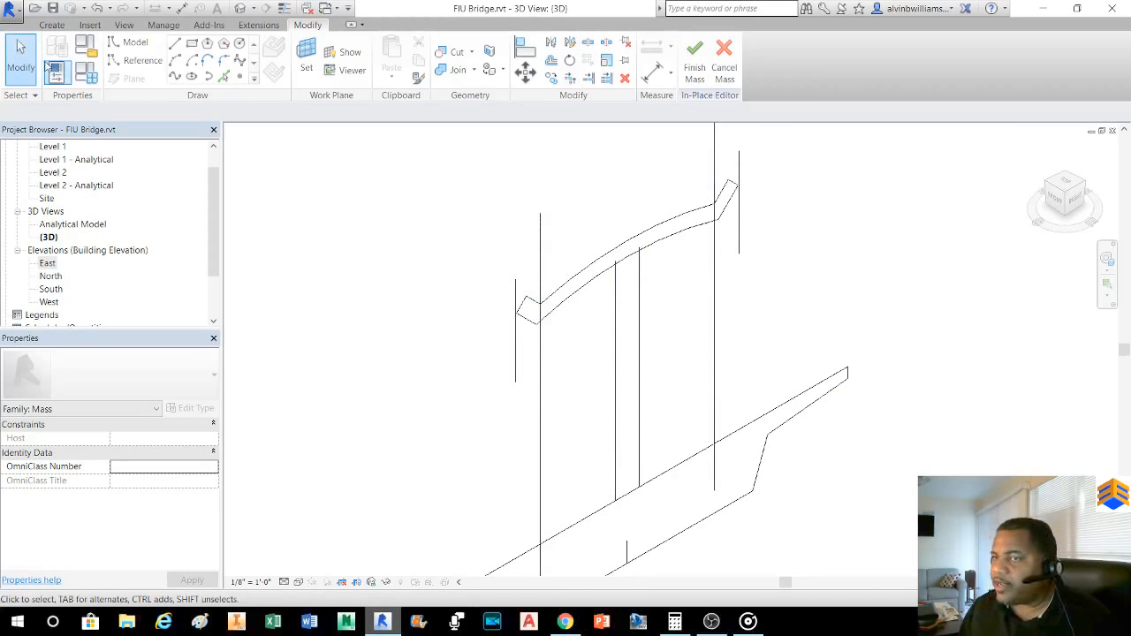
- Delete the four vertical guide lines at the canopy's two ends, keeping the two column lines
{"action": "left_click", "coordinate": [516, 358]}
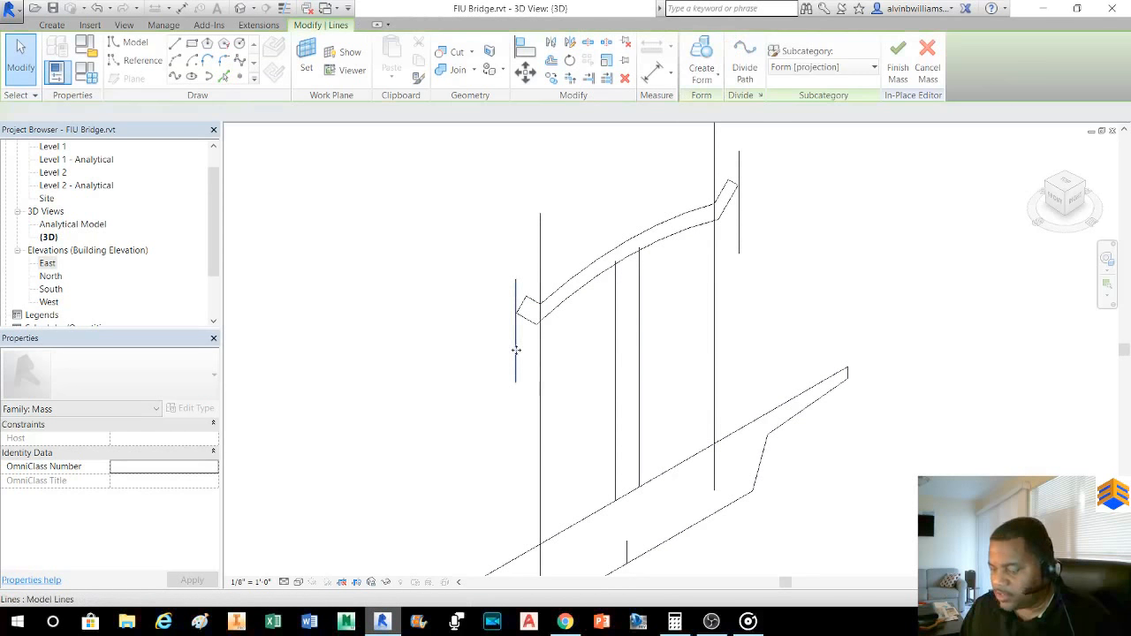
{"action": "key", "text": "Delete"}
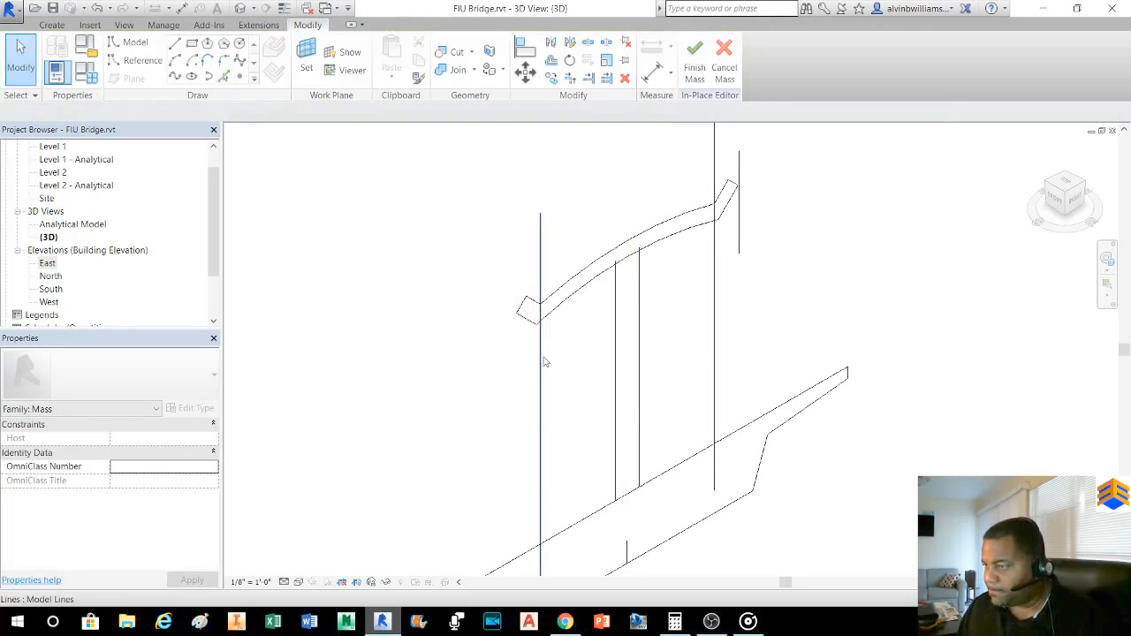
{"action": "left_click", "coordinate": [542, 360]}
{"action": "key", "text": "Delete"}
{"action": "left_click", "coordinate": [738, 244]}
{"action": "key", "text": "Delete"}
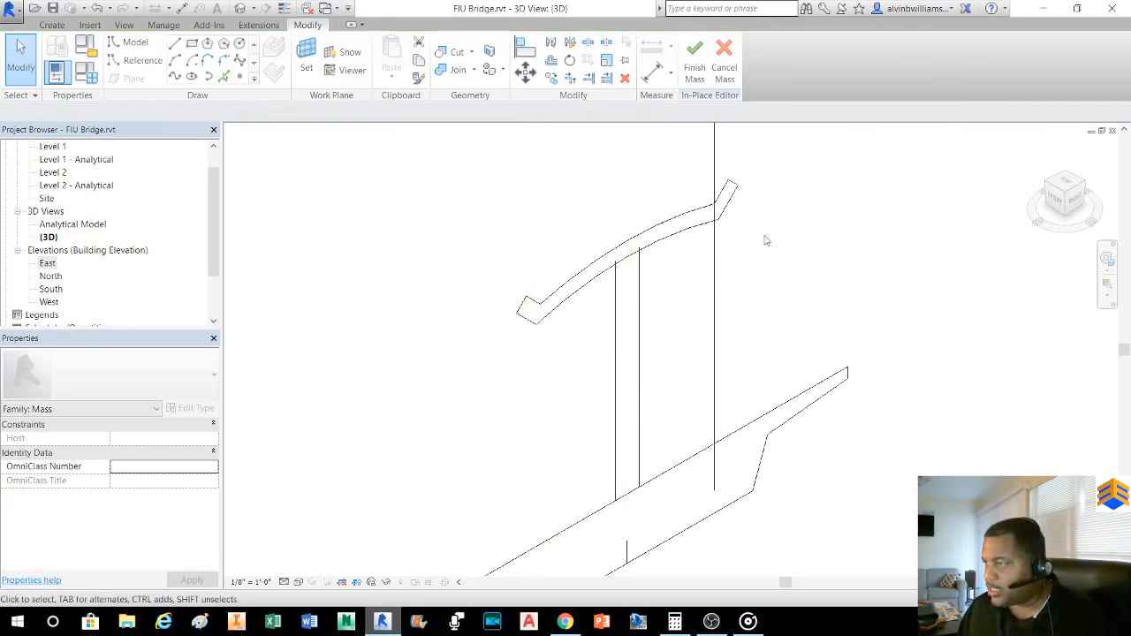
{"action": "left_click", "coordinate": [715, 262]}
{"action": "key", "text": "Delete"}
{"action": "scroll", "coordinate": [718, 294], "scroll_direction": "down", "scroll_amount": 3}
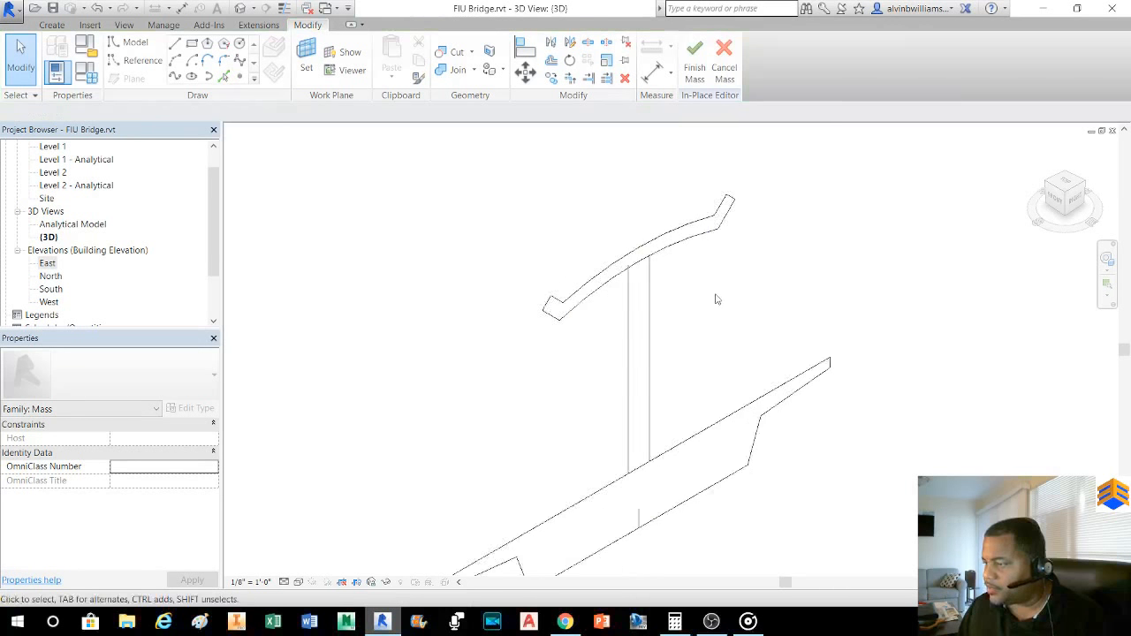
- Review the cross-section outline in 3D and compare the canopy, column and deck with the reference drawing in the East elevation
{"action": "middle_click_drag", "start_coordinate": [735, 298], "coordinate": [677, 292]}
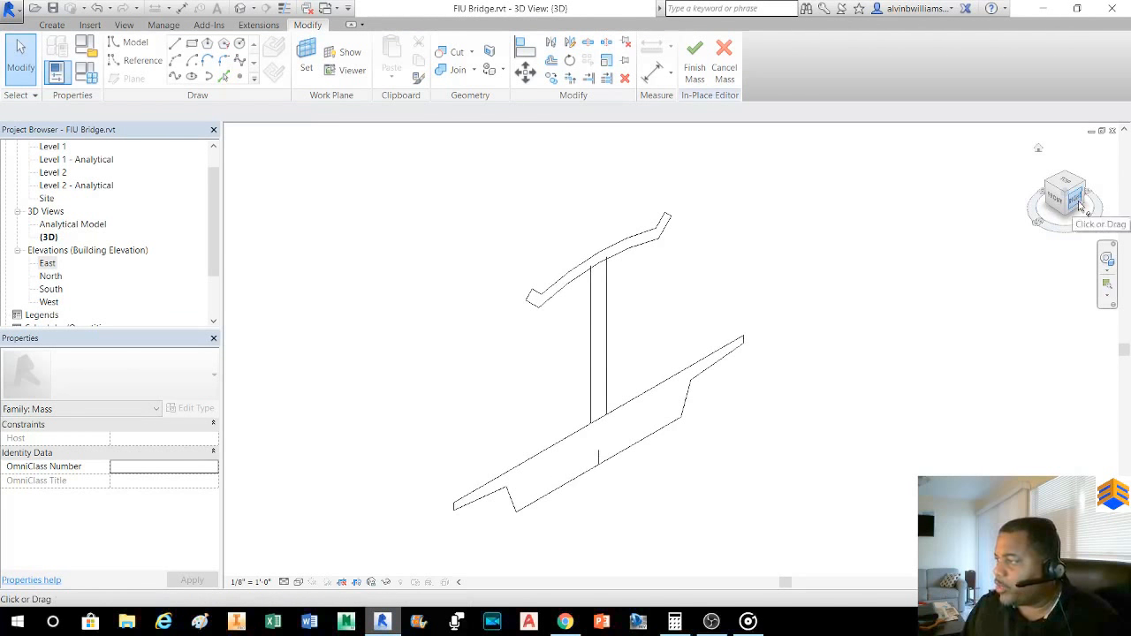
{"action": "left_click", "coordinate": [1106, 258]}
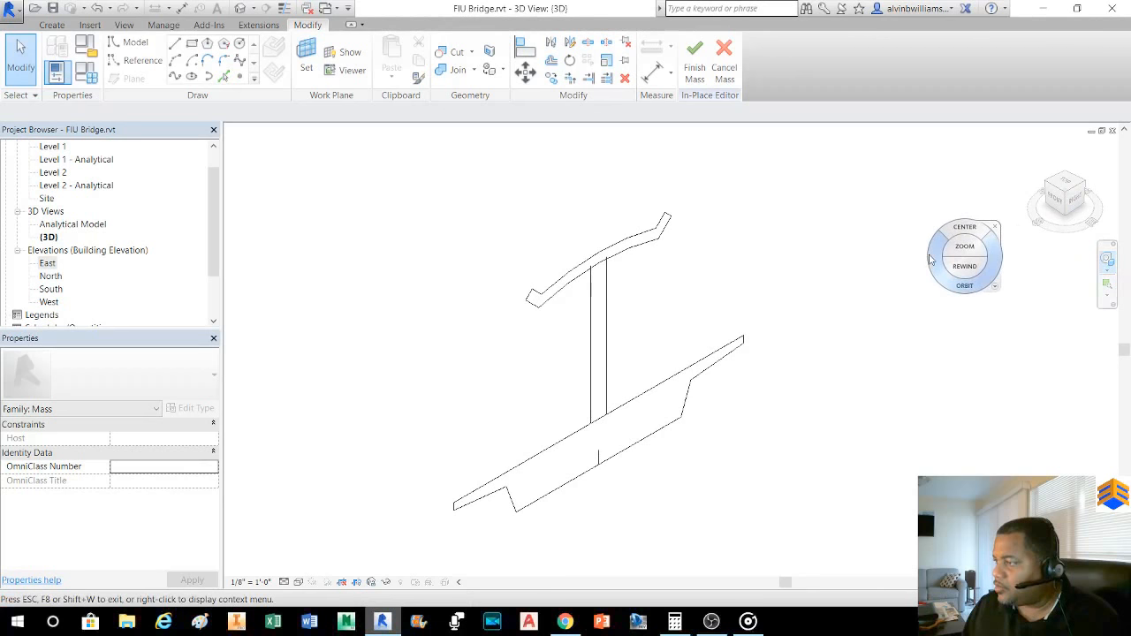
{"action": "left_click_drag", "start_coordinate": [930, 260], "coordinate": [900, 254]}
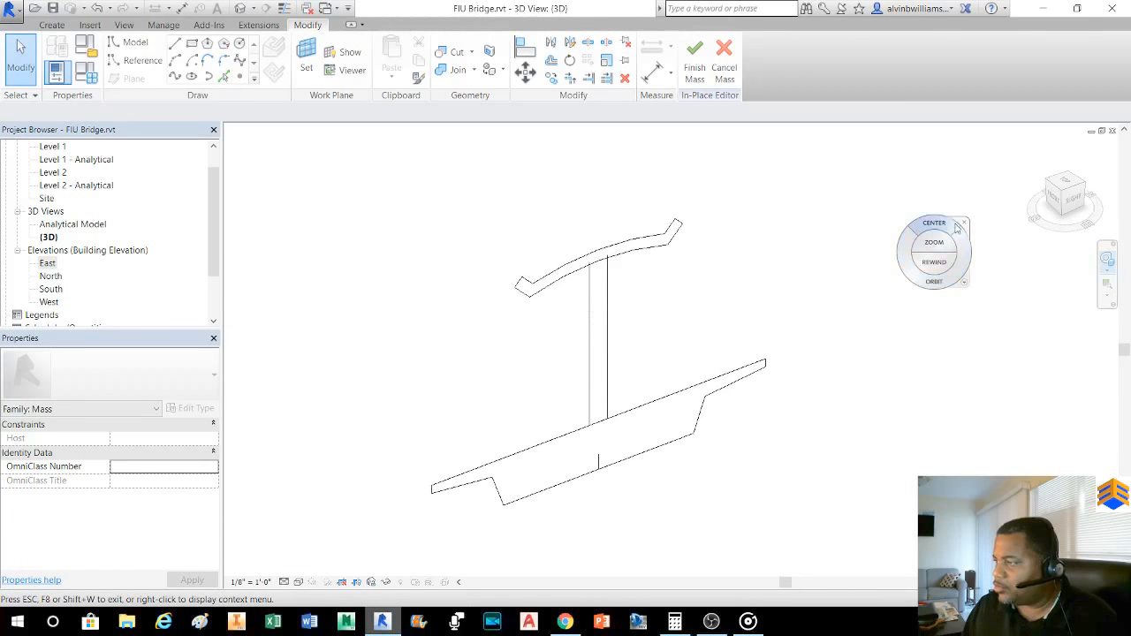
{"action": "key", "text": "Escape"}
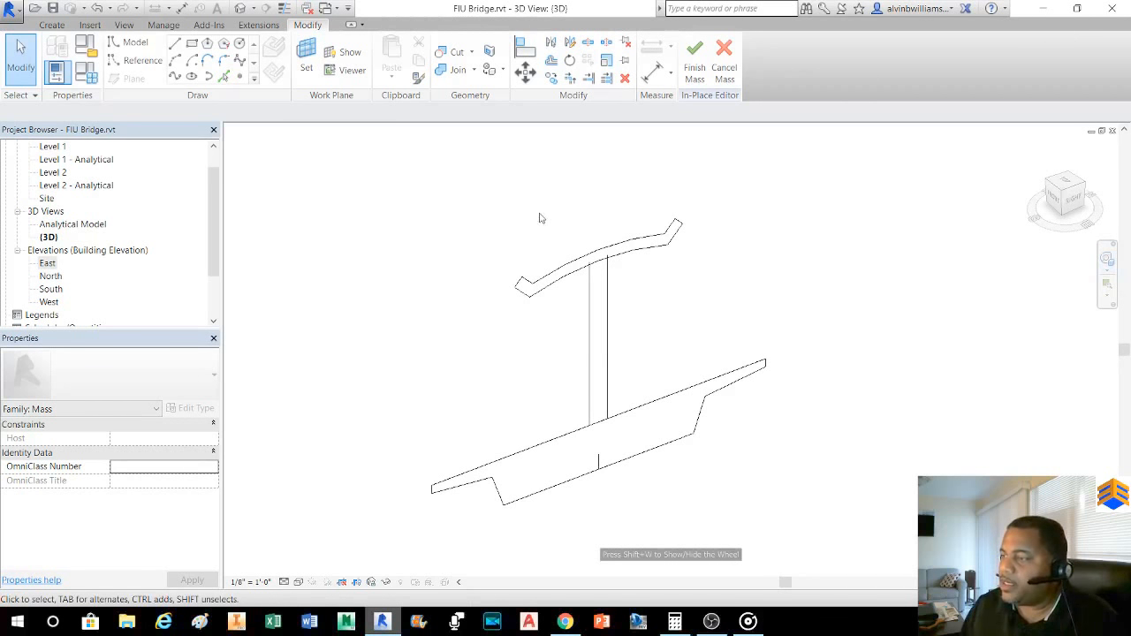
{"action": "left_click", "coordinate": [325, 11]}
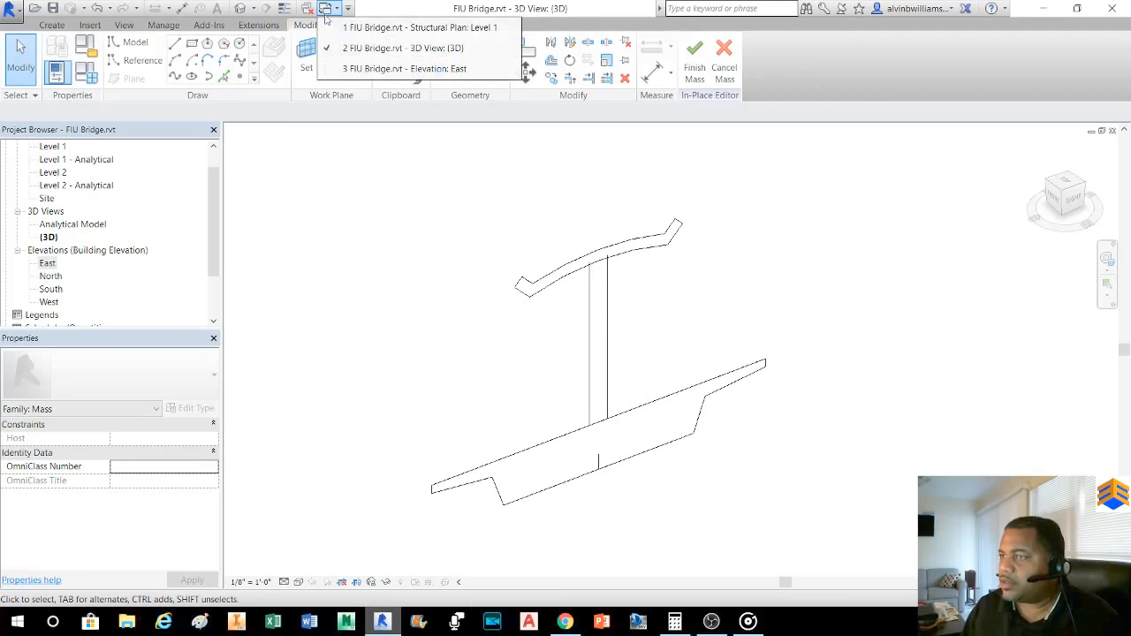
{"action": "left_click", "coordinate": [355, 69]}
{"action": "scroll", "coordinate": [611, 384], "scroll_direction": "down", "scroll_amount": 3}
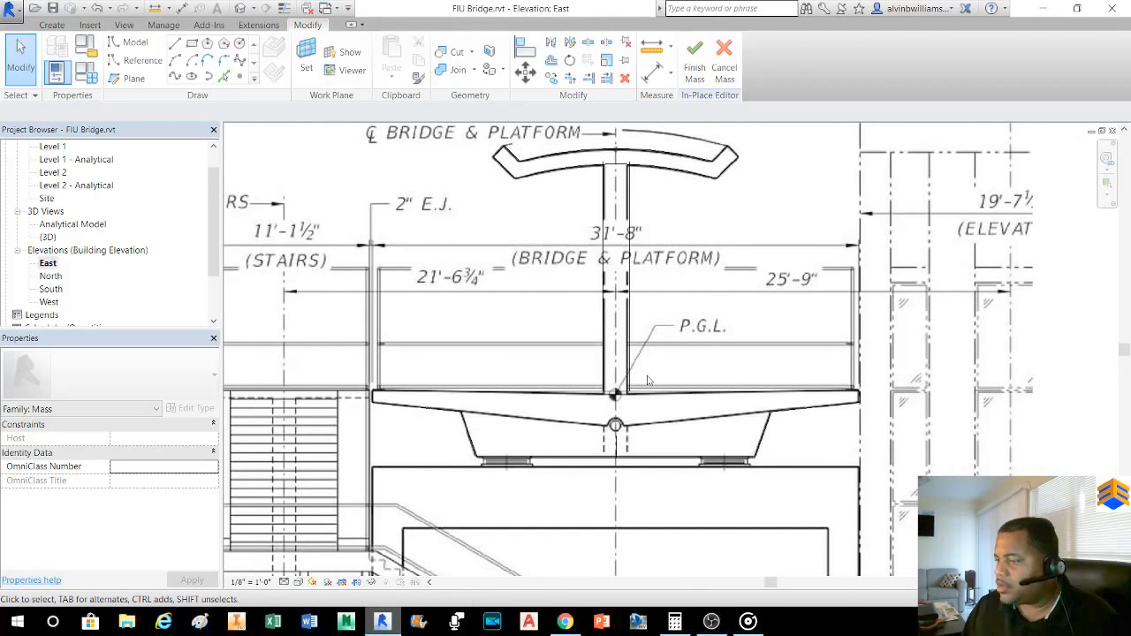
{"action": "scroll", "coordinate": [645, 228], "scroll_direction": "up", "scroll_amount": 4}
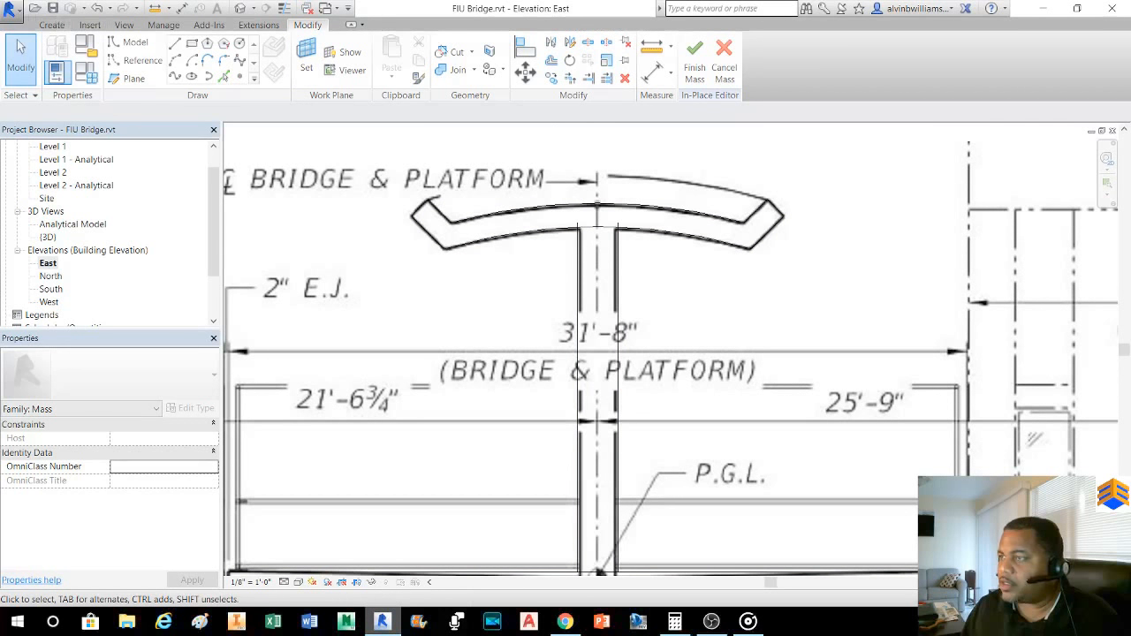
{"action": "left_click", "coordinate": [590, 44]}
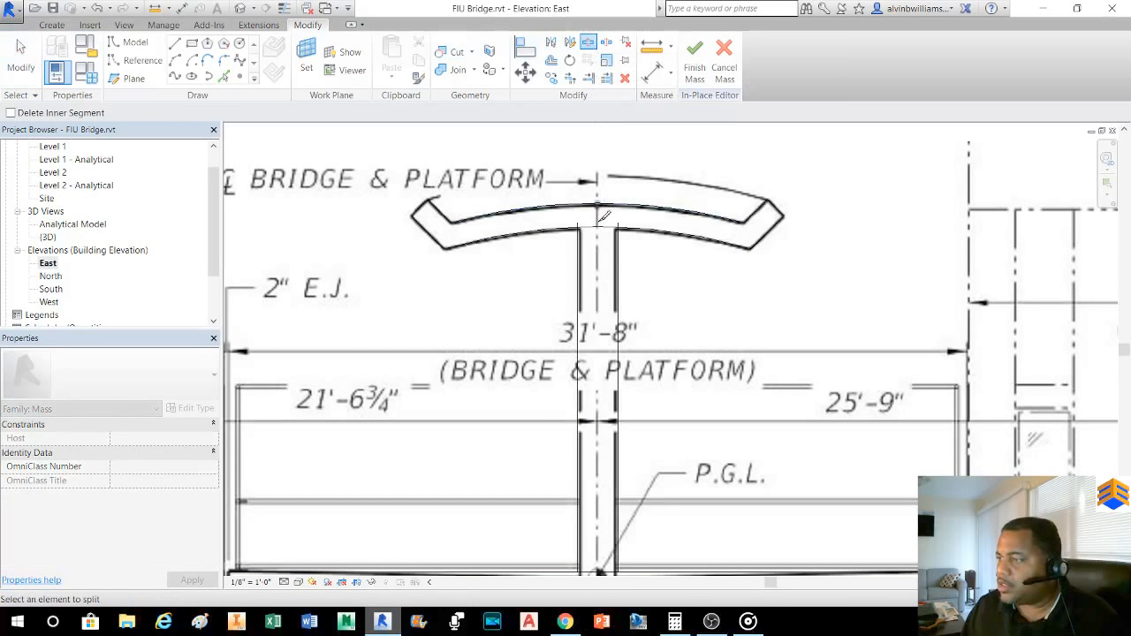
{"action": "left_click", "coordinate": [239, 8]}
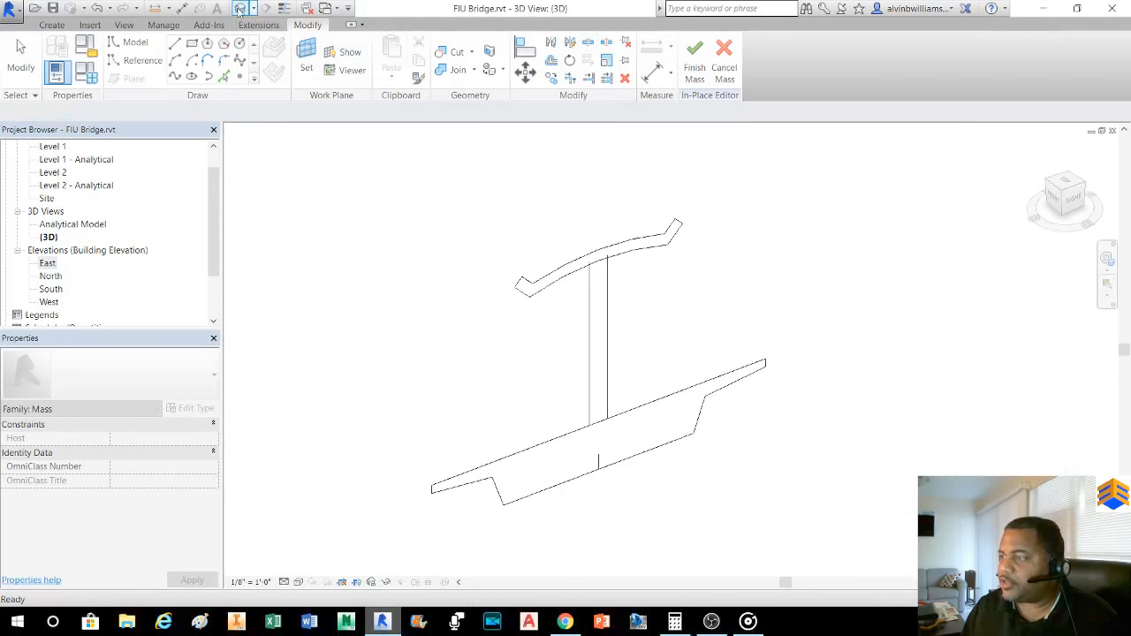
- Split the canopy's lower arc between the two column lines and trim each half to its adjacent column line
{"action": "left_click", "coordinate": [588, 42]}
{"action": "scroll", "coordinate": [587, 275], "scroll_direction": "up", "scroll_amount": 4}
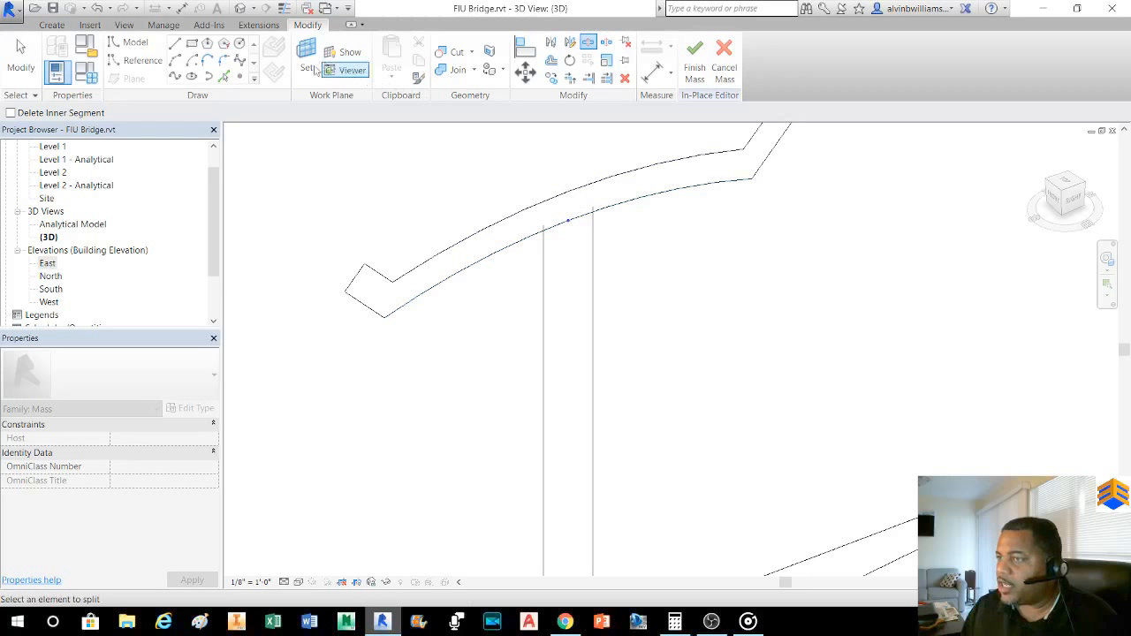
{"action": "left_click", "coordinate": [570, 79]}
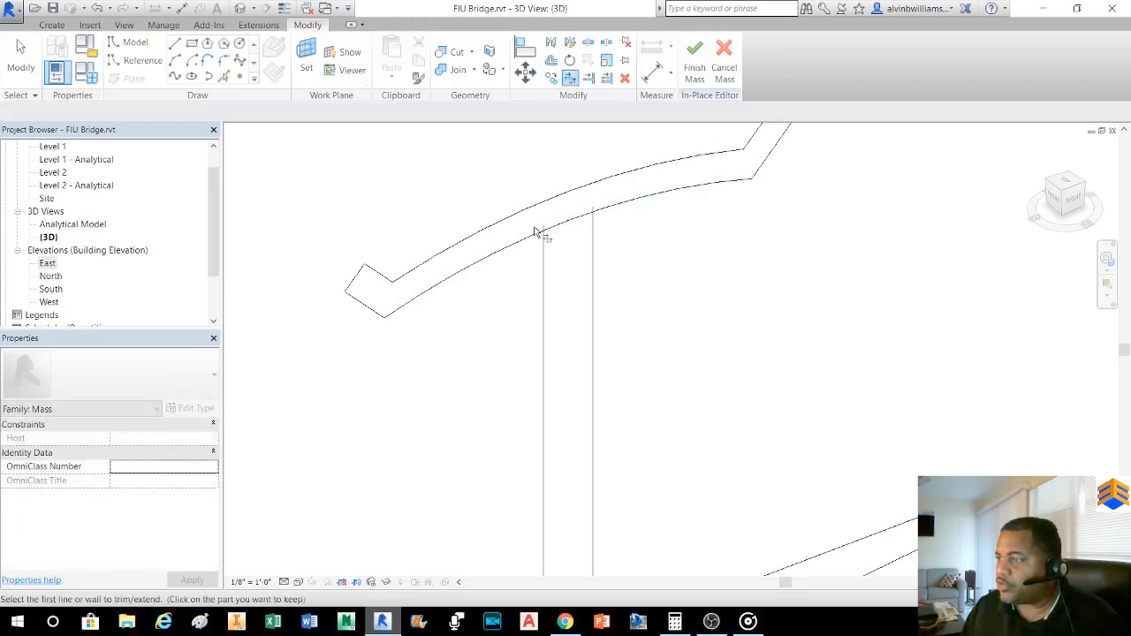
{"action": "left_click", "coordinate": [533, 237]}
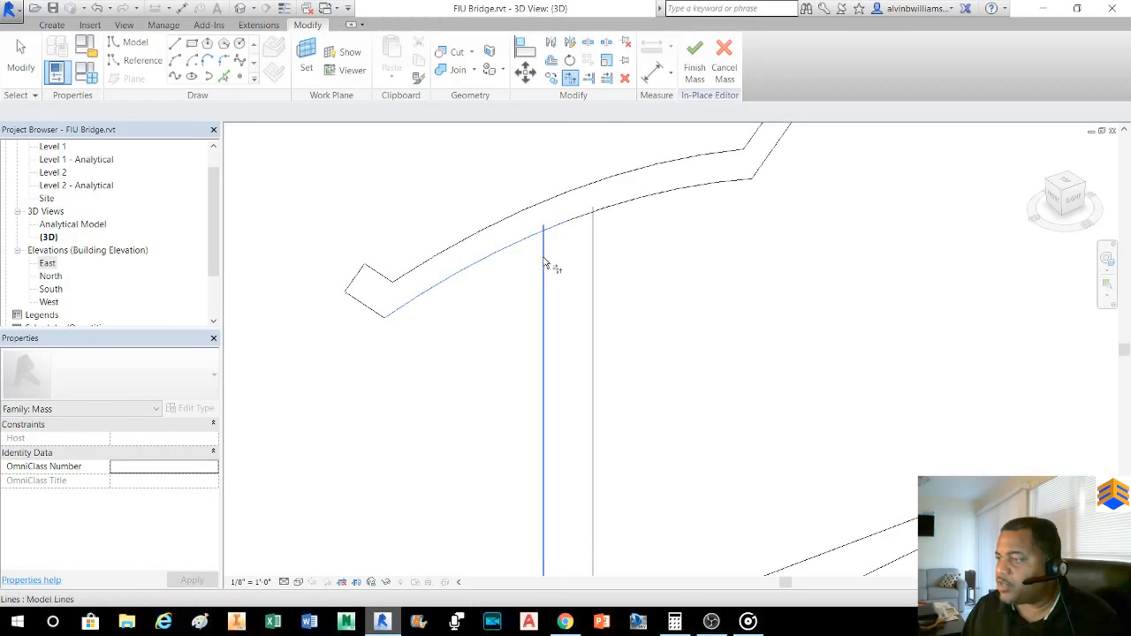
{"action": "left_click", "coordinate": [644, 206]}
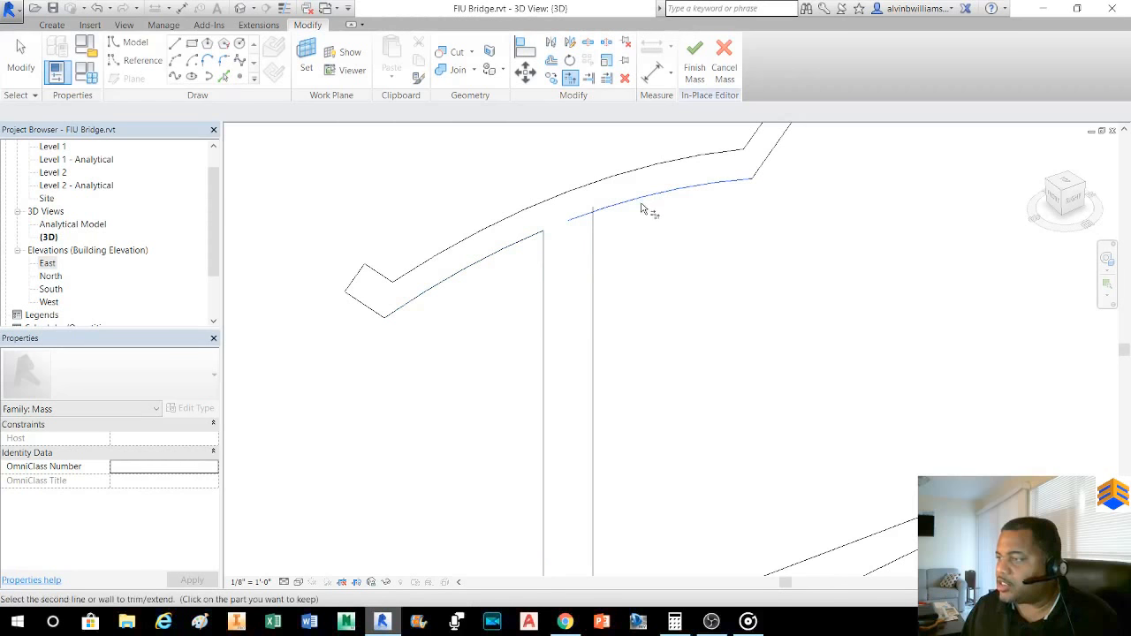
{"action": "scroll", "coordinate": [565, 243], "scroll_direction": "down", "scroll_amount": 4}
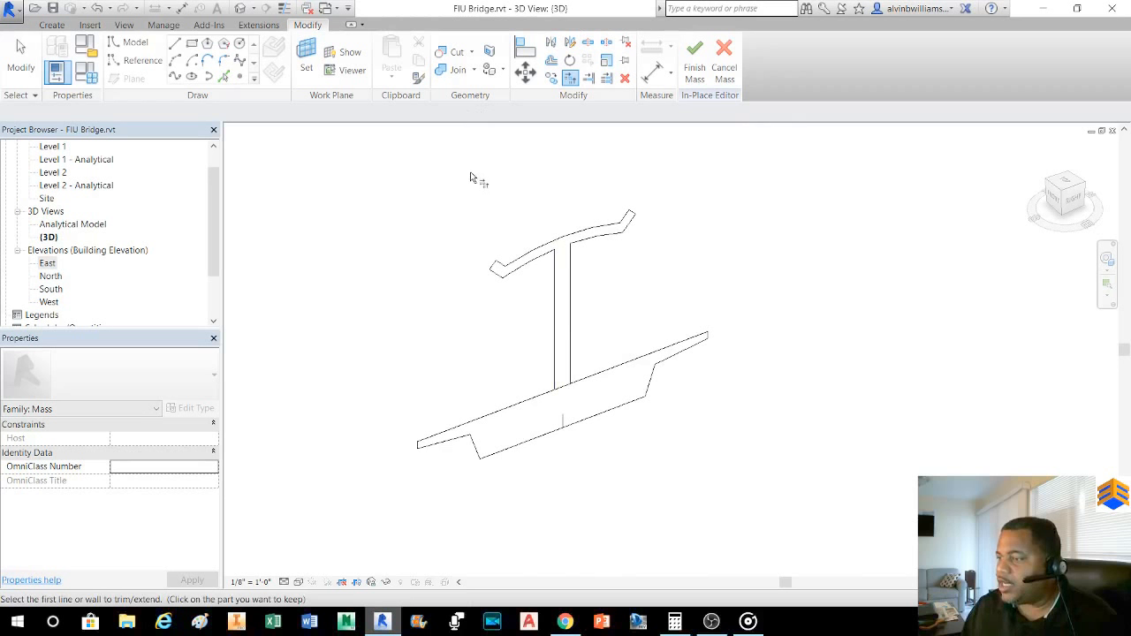
- Delete the short deck-top segment between the two column lines so the column opens into the deck
{"action": "left_click", "coordinate": [587, 42]}
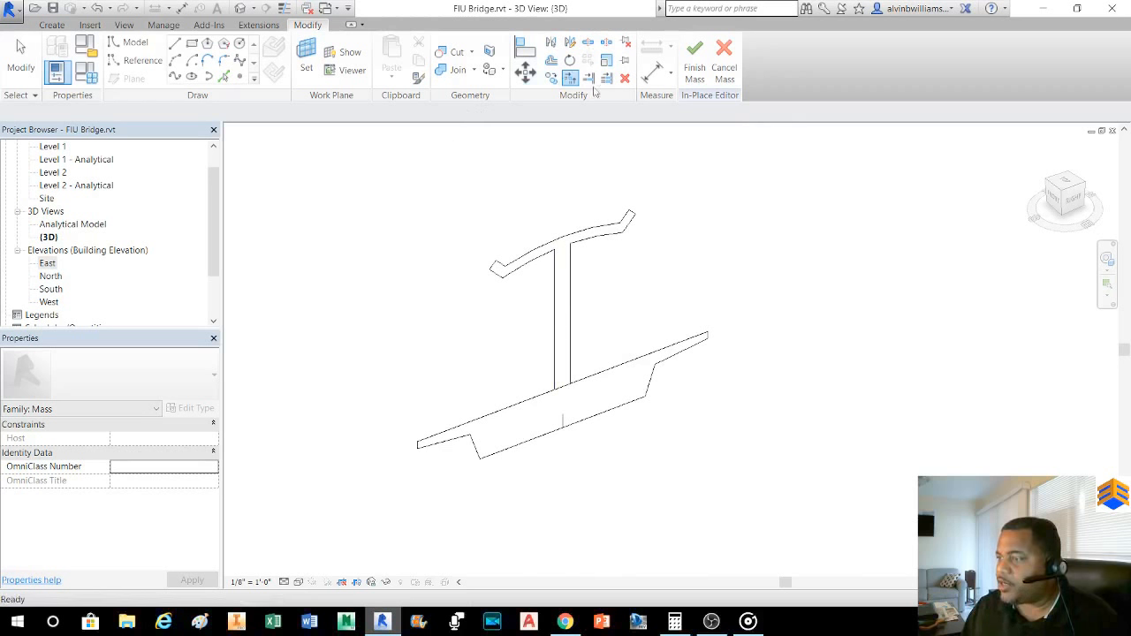
{"action": "scroll", "coordinate": [565, 382], "scroll_direction": "up", "scroll_amount": 4}
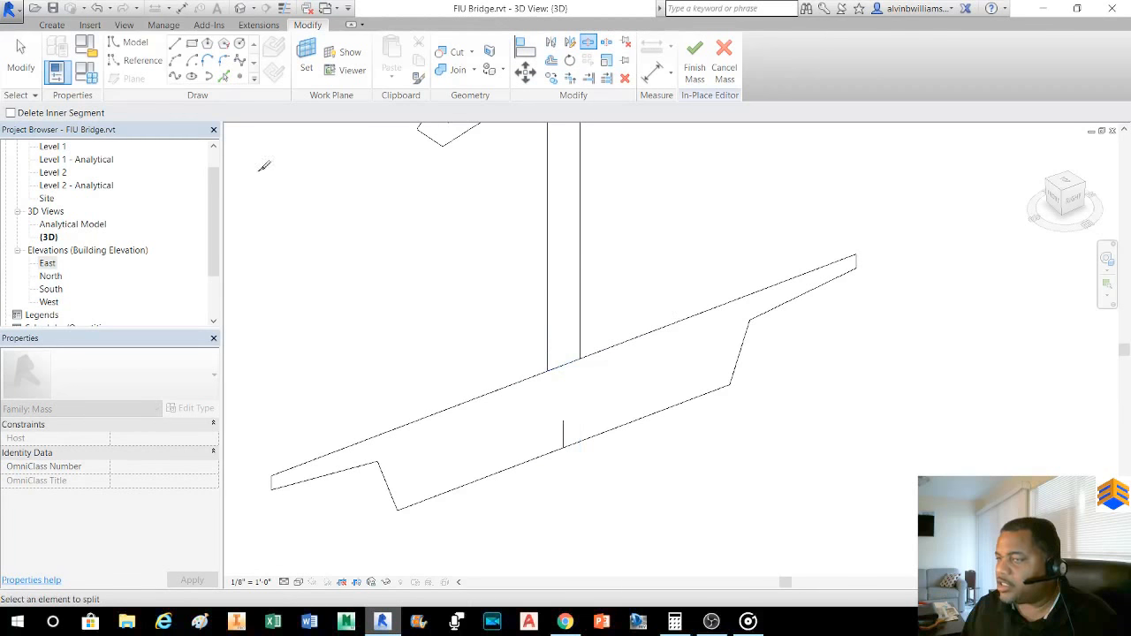
{"action": "left_click", "coordinate": [21, 55]}
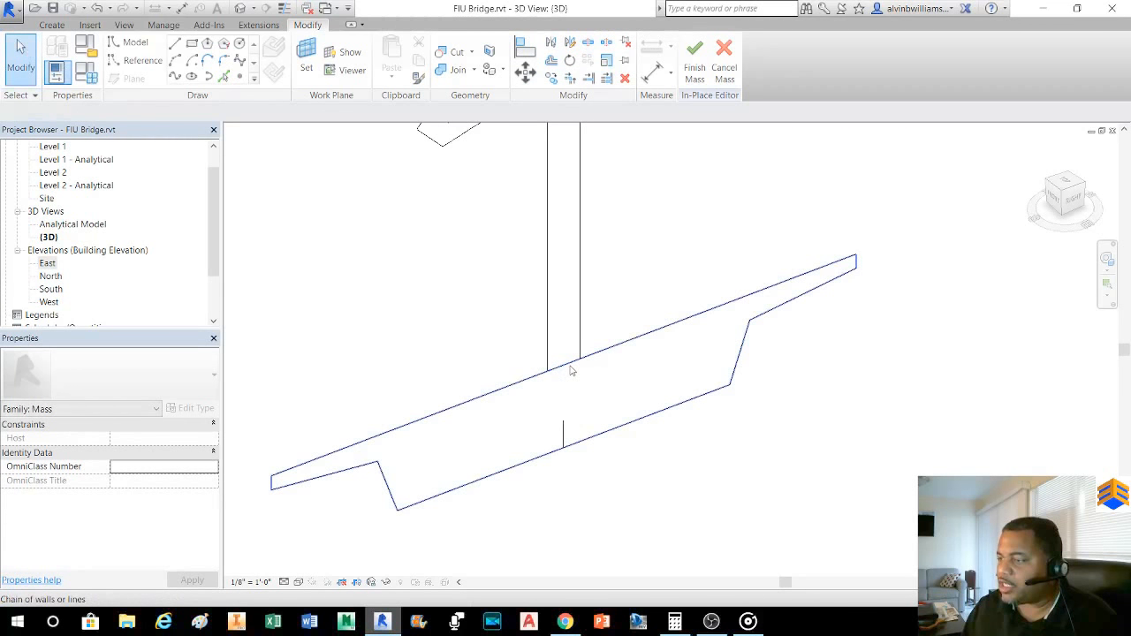
{"action": "key", "text": "Tab"}
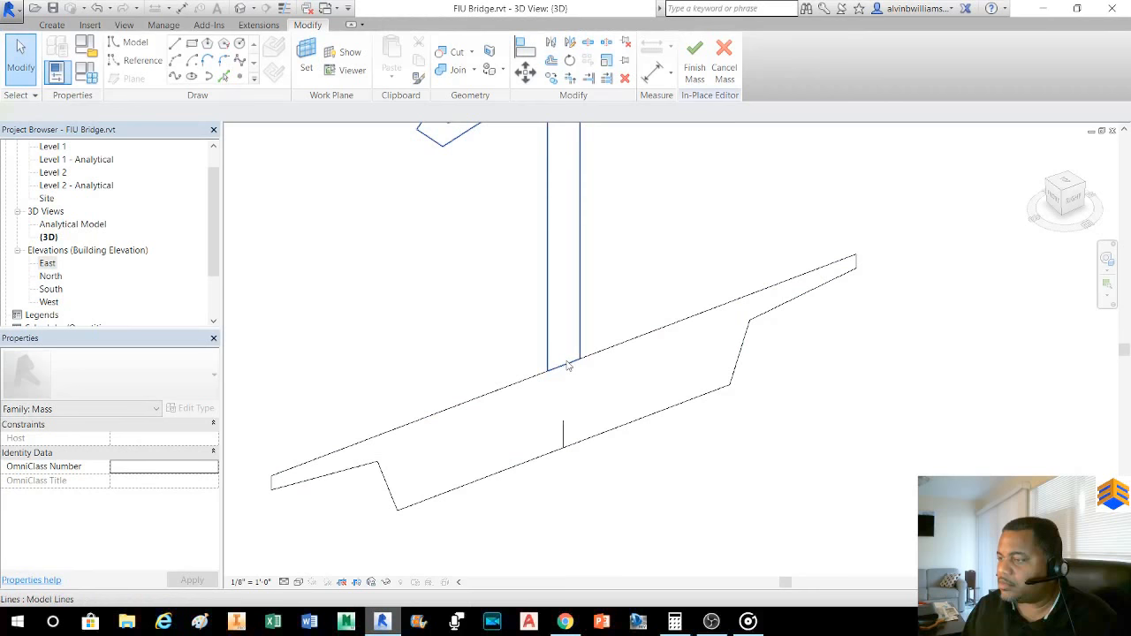
{"action": "left_click", "coordinate": [568, 364]}
{"action": "left_click", "coordinate": [581, 362]}
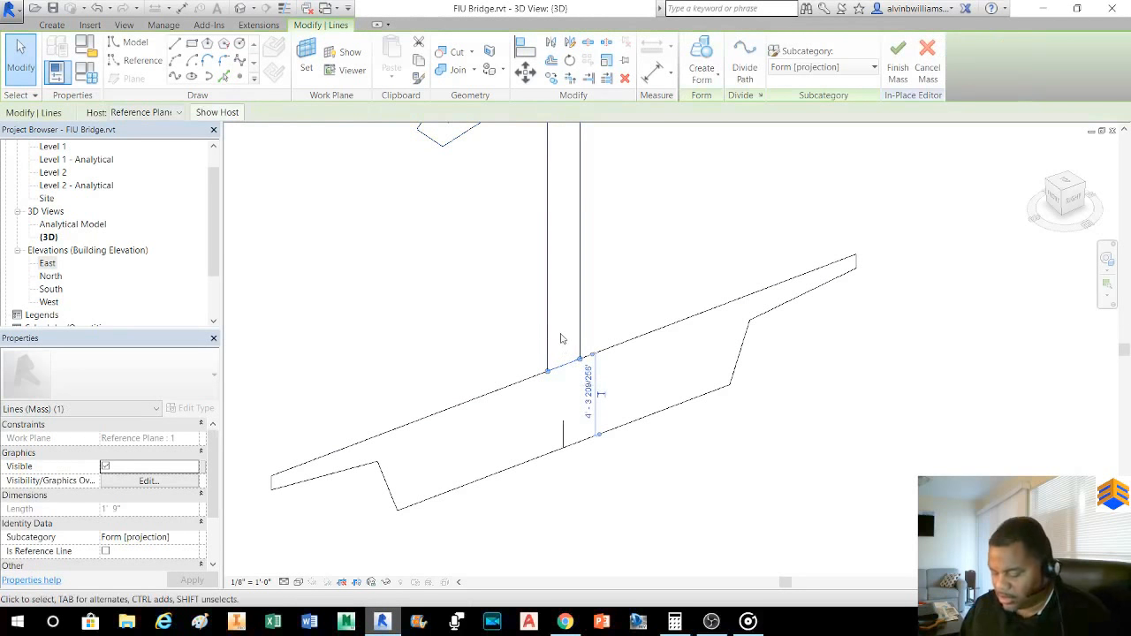
{"action": "key", "text": "Delete"}
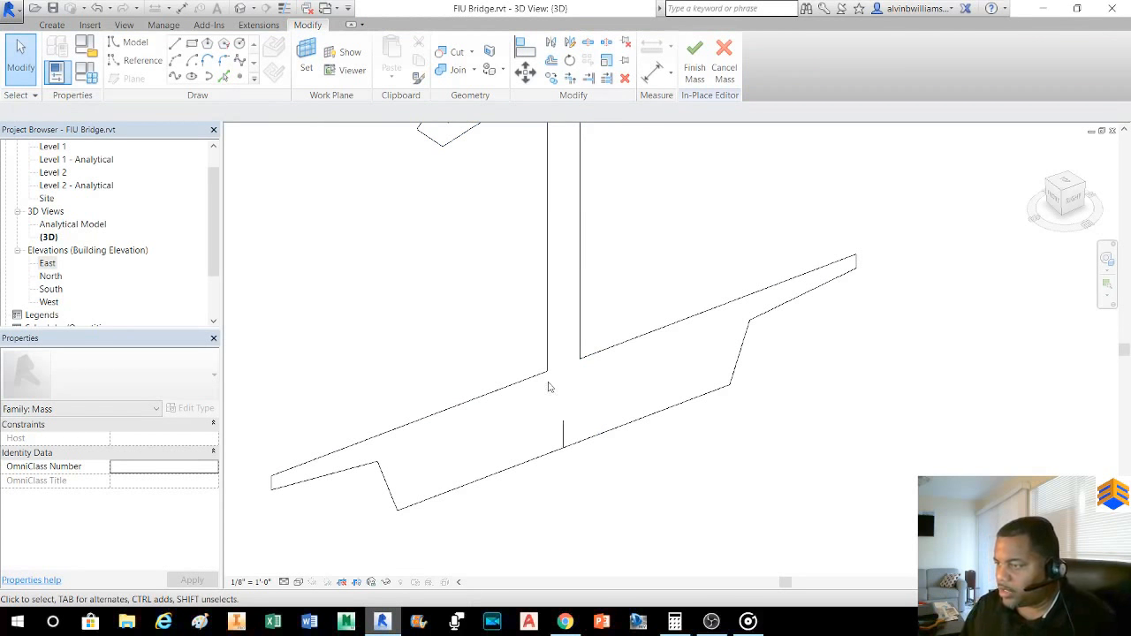
- Examine the joined canopy, column and deck outline in 3D from both sides
{"action": "scroll", "coordinate": [547, 386], "scroll_direction": "down", "scroll_amount": 2}
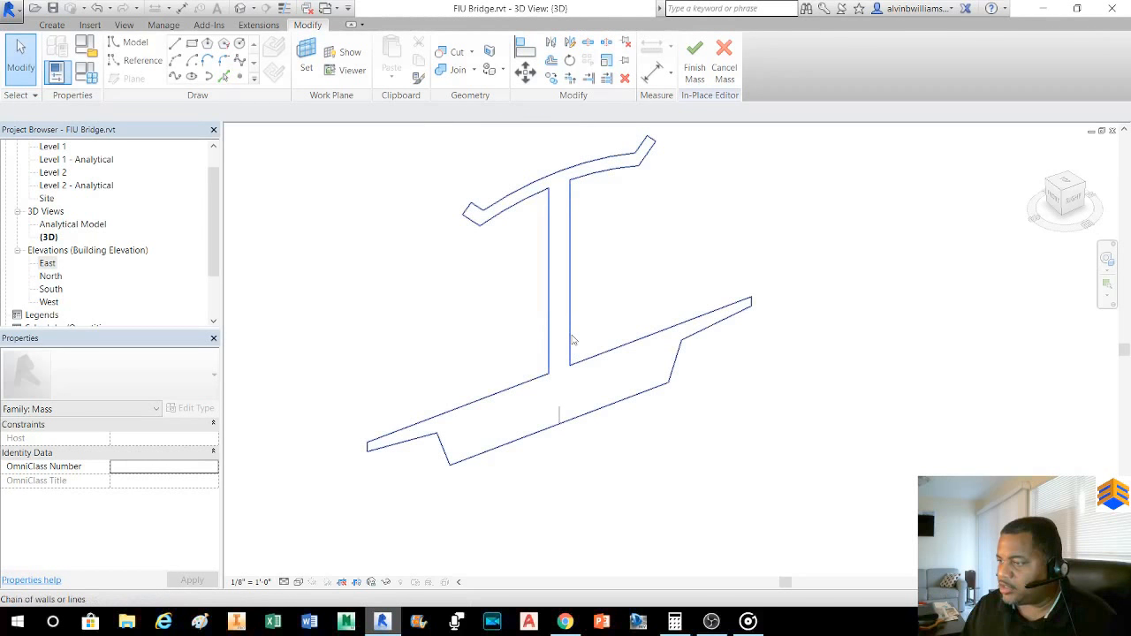
{"action": "scroll", "coordinate": [628, 305], "scroll_direction": "down", "scroll_amount": 2}
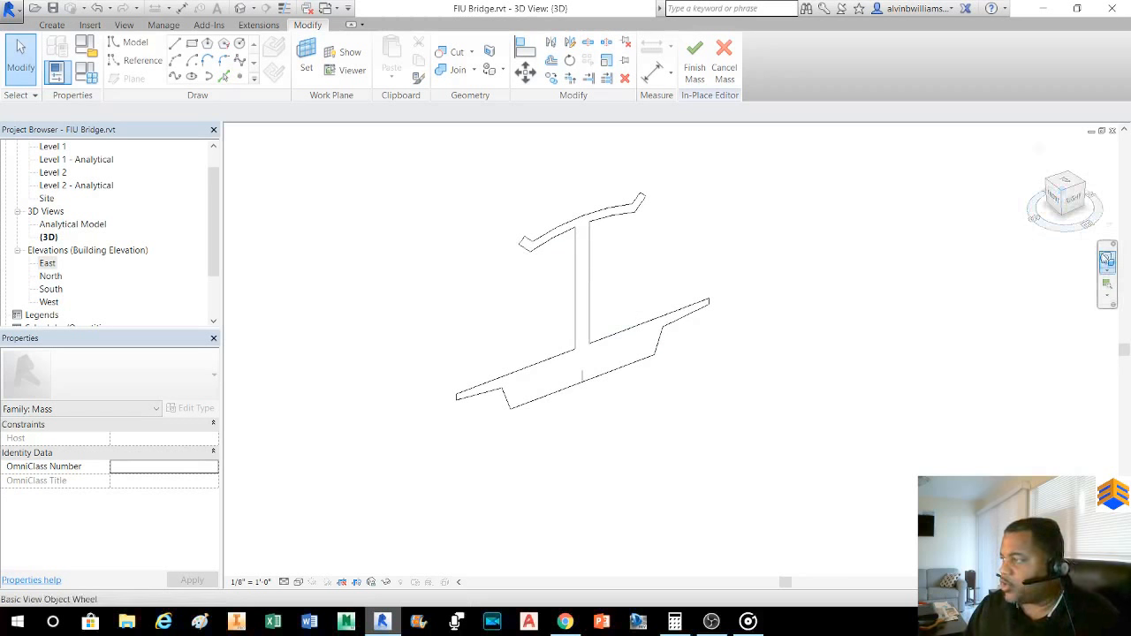
{"action": "left_click", "coordinate": [1106, 259]}
{"action": "left_click_drag", "start_coordinate": [777, 248], "coordinate": [513, 261]}
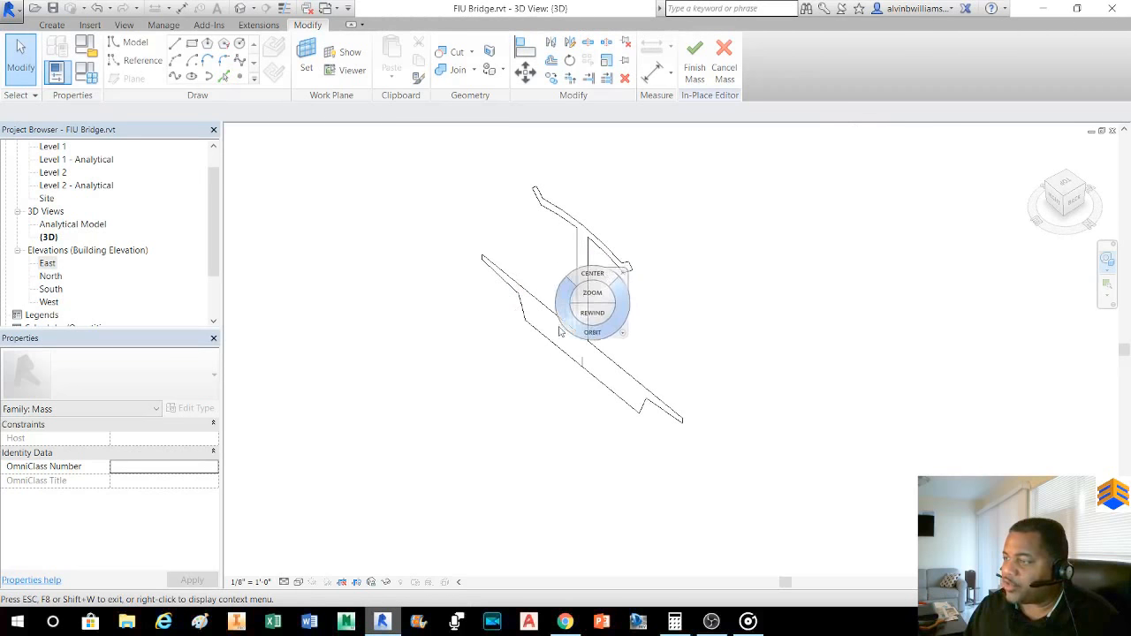
{"action": "middle_click_drag", "start_coordinate": [701, 303], "coordinate": [592, 373]}
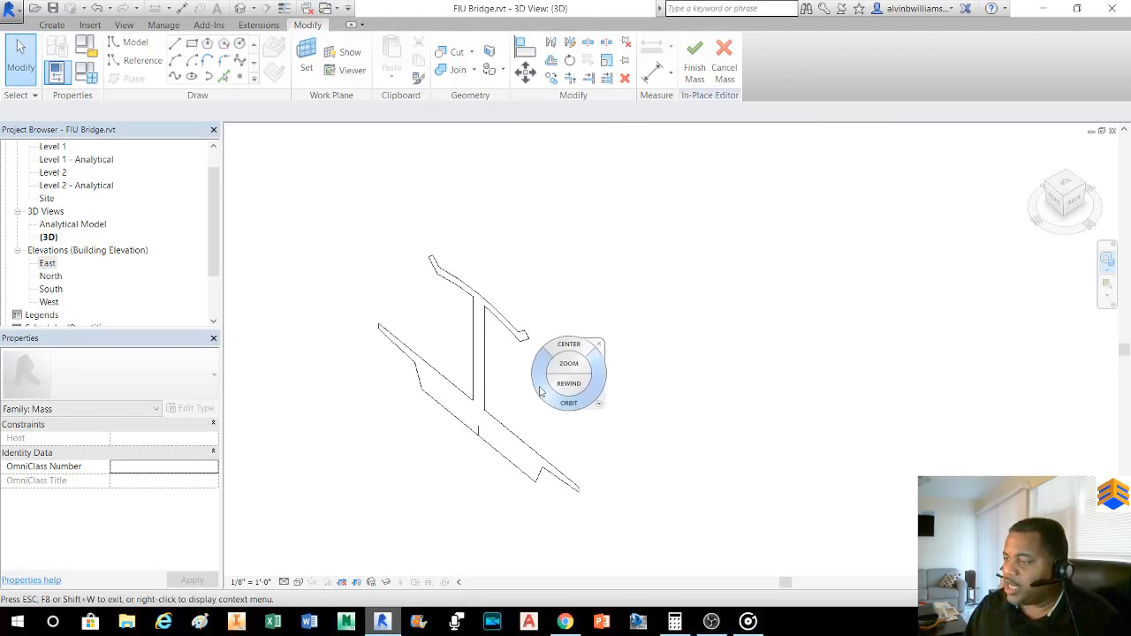
{"action": "left_click_drag", "start_coordinate": [541, 392], "coordinate": [543, 367]}
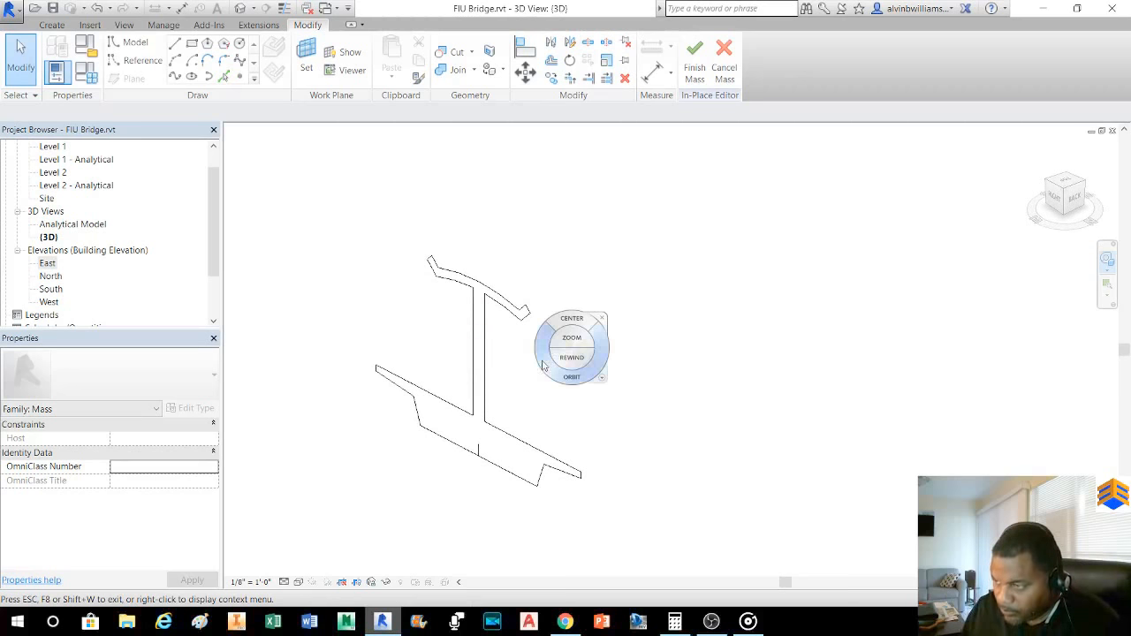
{"action": "left_click", "coordinate": [604, 317]}
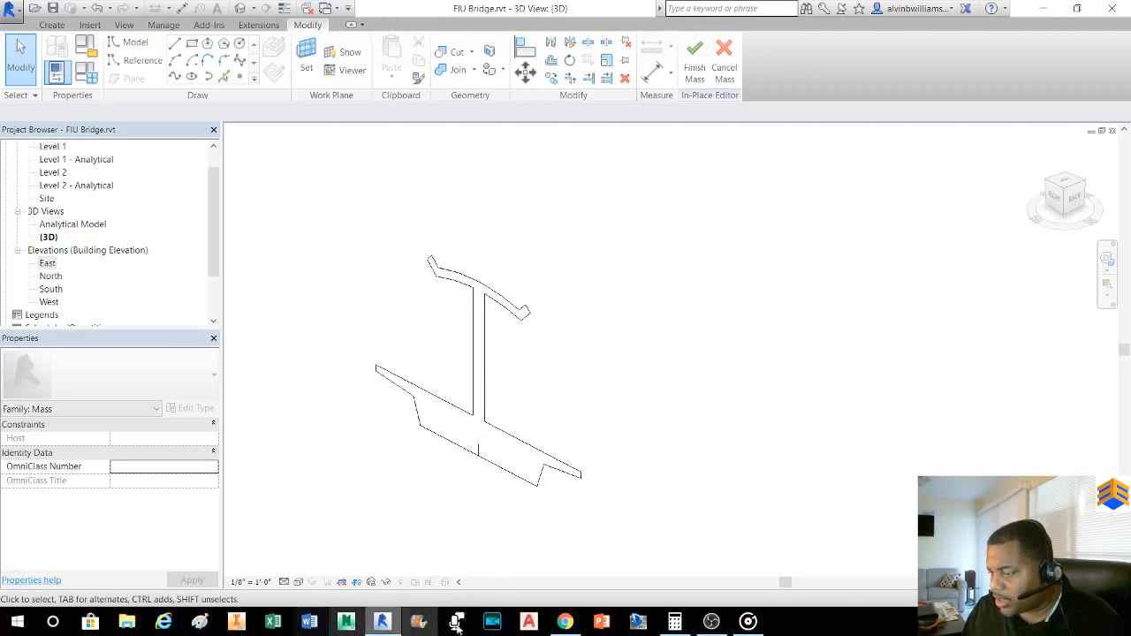
{"action": "left_click", "coordinate": [331, 8]}
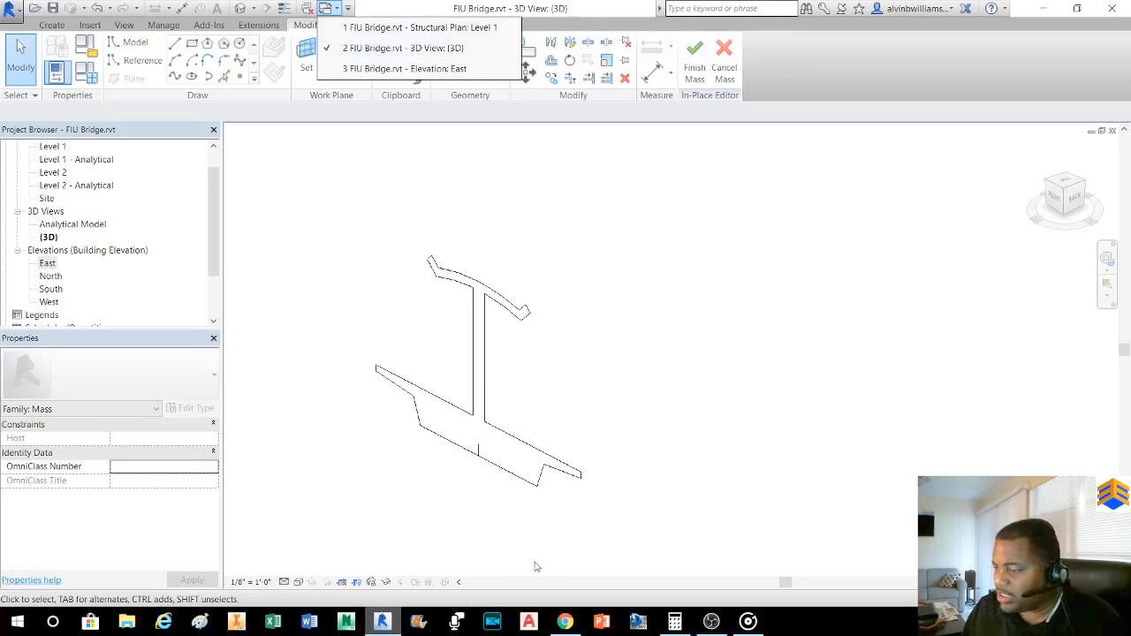
- Switch to Chrome and study the bridge drawings, the FIU Florida Bridge video, the span diagram and the main-span photo, returning to Revit at the end
{"action": "left_click", "coordinate": [565, 621]}
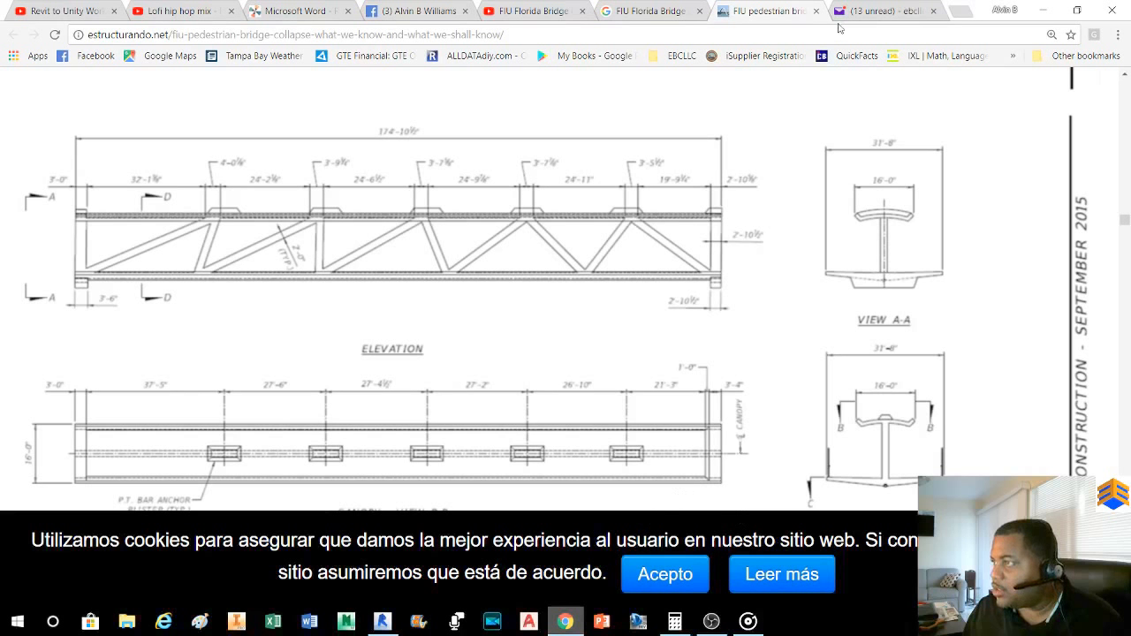
{"action": "left_click", "coordinate": [530, 10]}
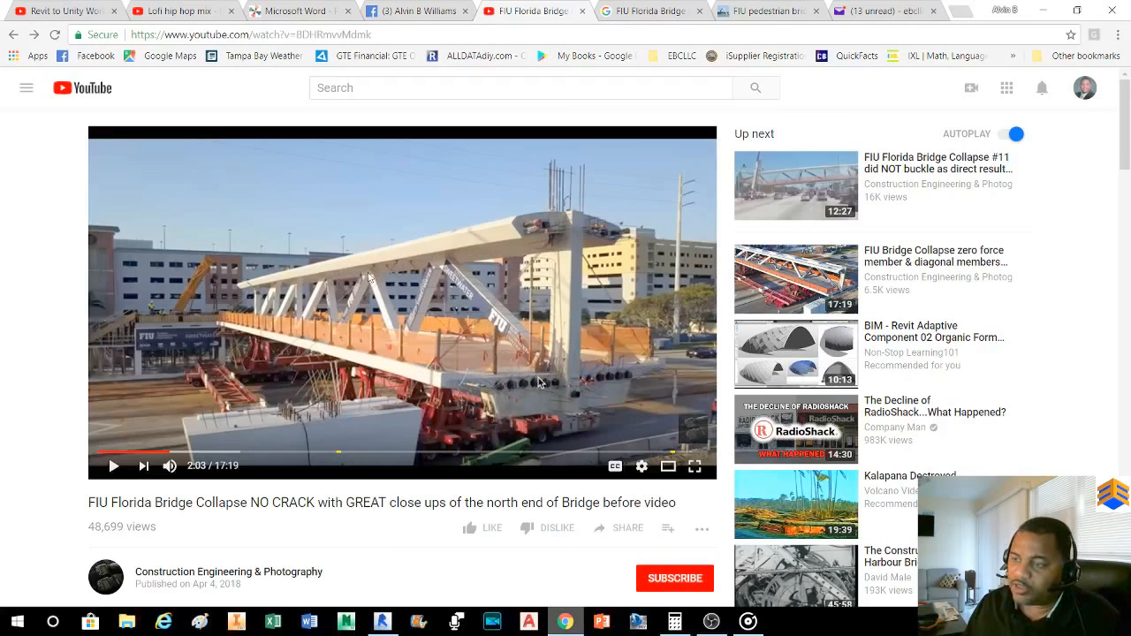
{"action": "left_click", "coordinate": [686, 9]}
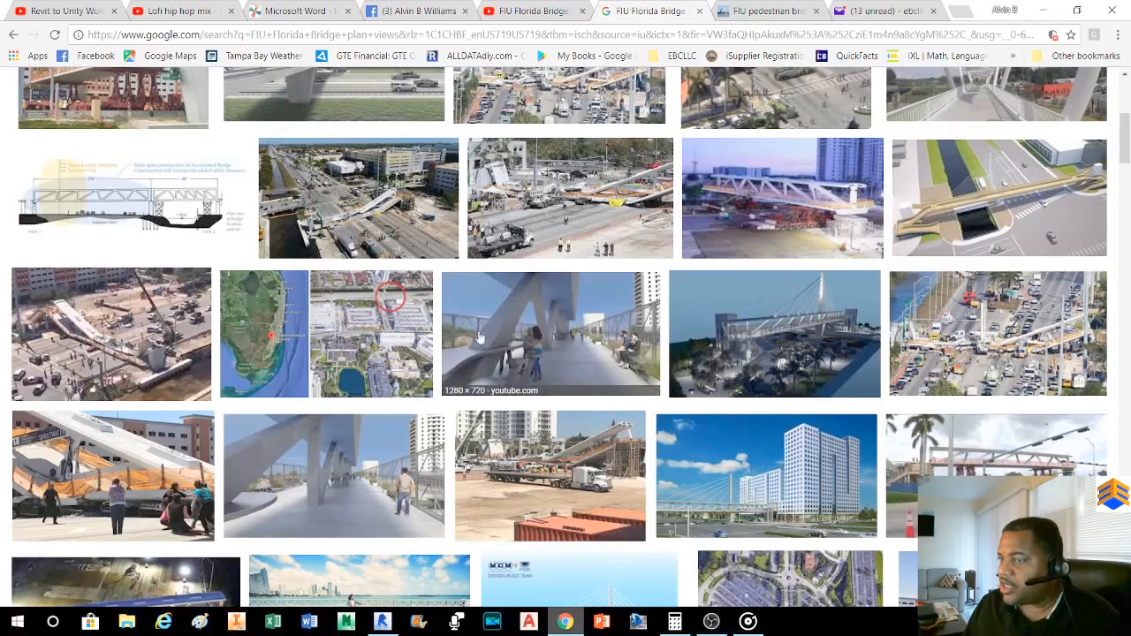
{"action": "left_click", "coordinate": [106, 206]}
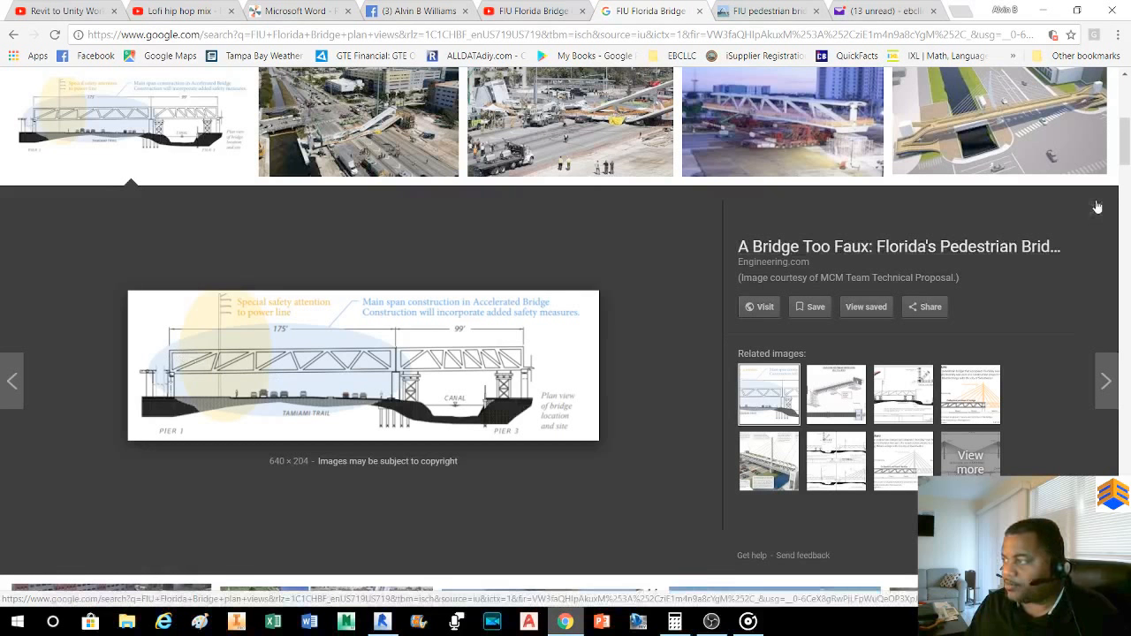
{"action": "left_click", "coordinate": [1046, 13]}
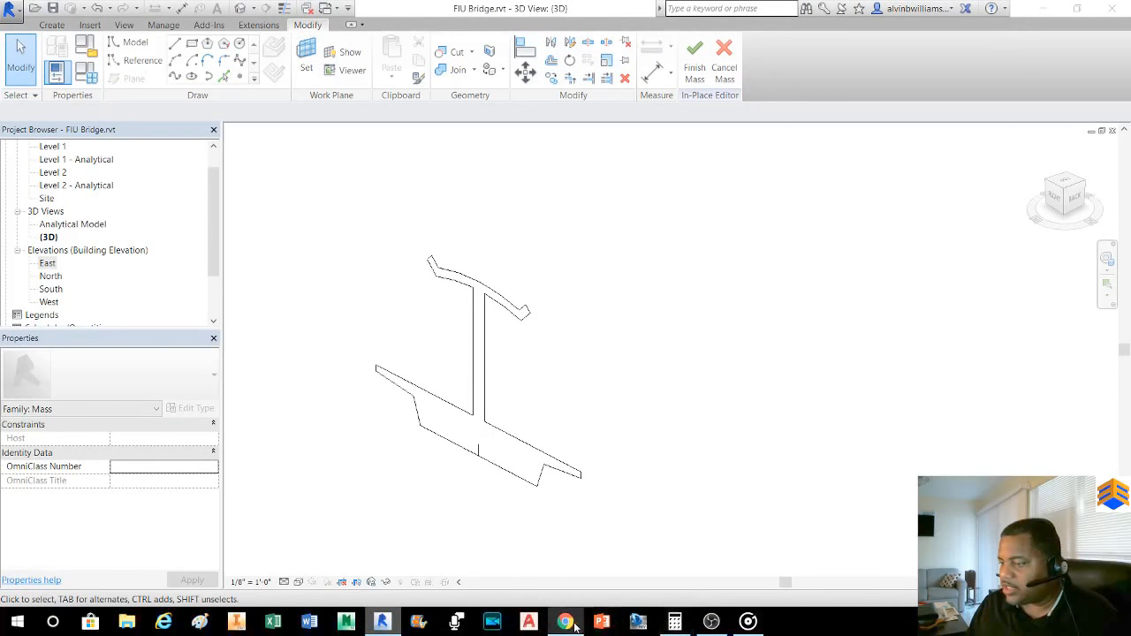
{"action": "mouse_move", "coordinate": [574, 625]}
{"action": "left_click", "coordinate": [554, 573]}
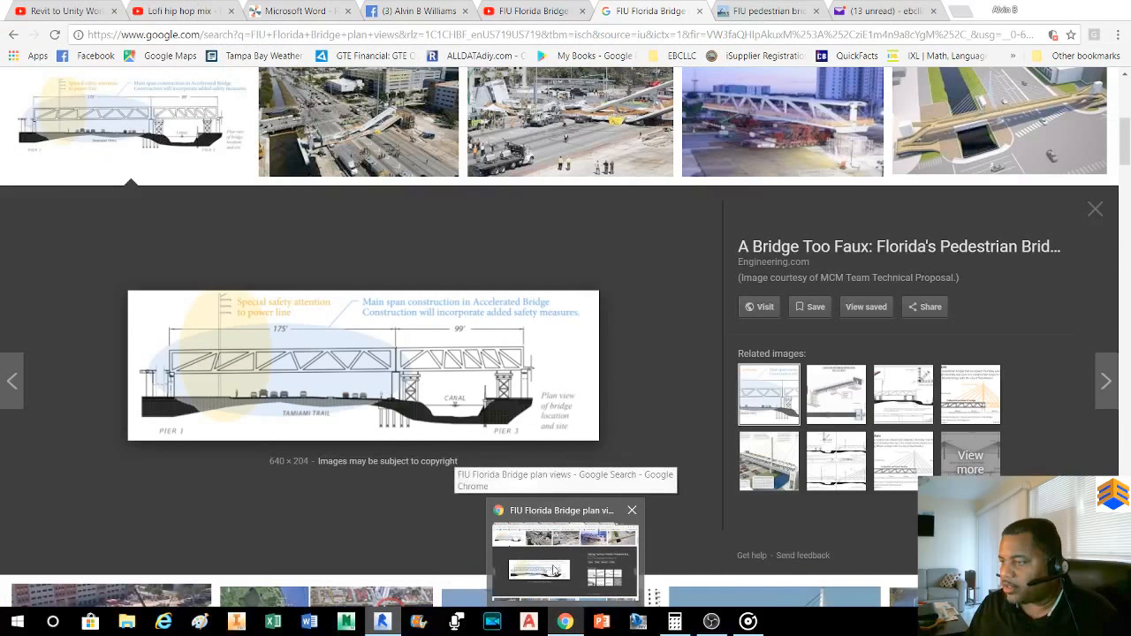
{"action": "scroll", "coordinate": [645, 322], "scroll_direction": "up", "scroll_amount": 5}
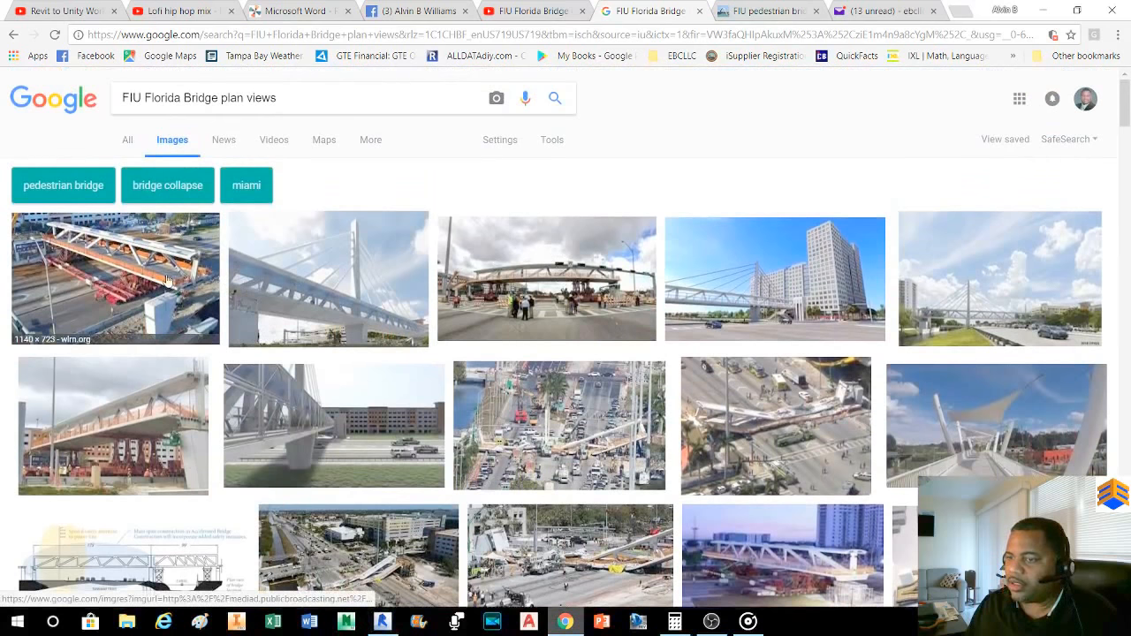
{"action": "left_click", "coordinate": [168, 280]}
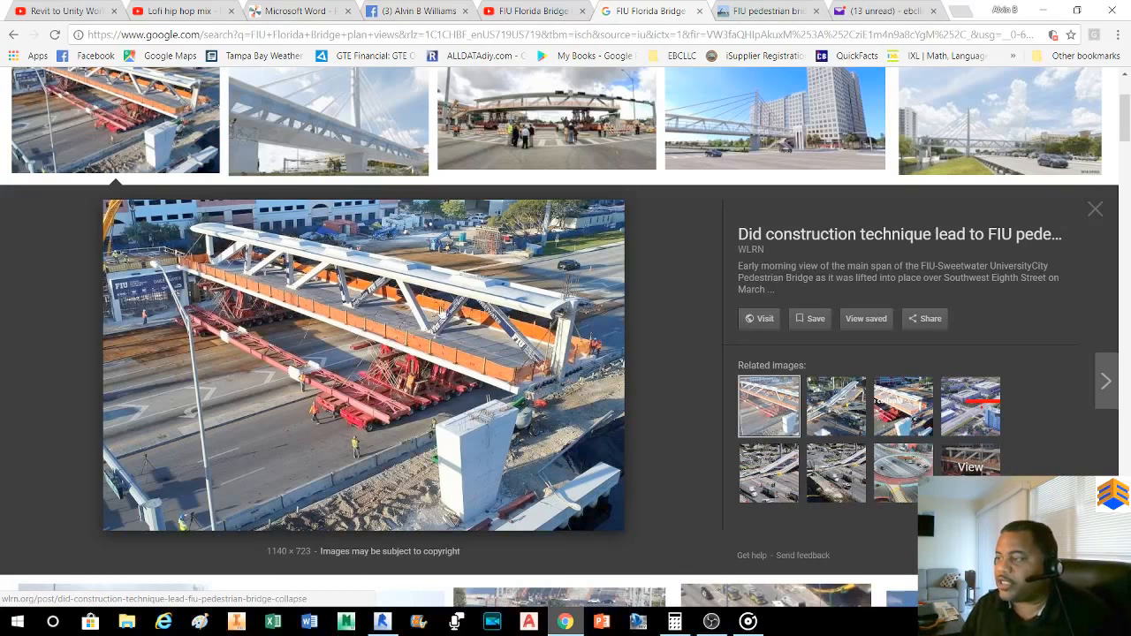
{"action": "left_click", "coordinate": [1101, 212]}
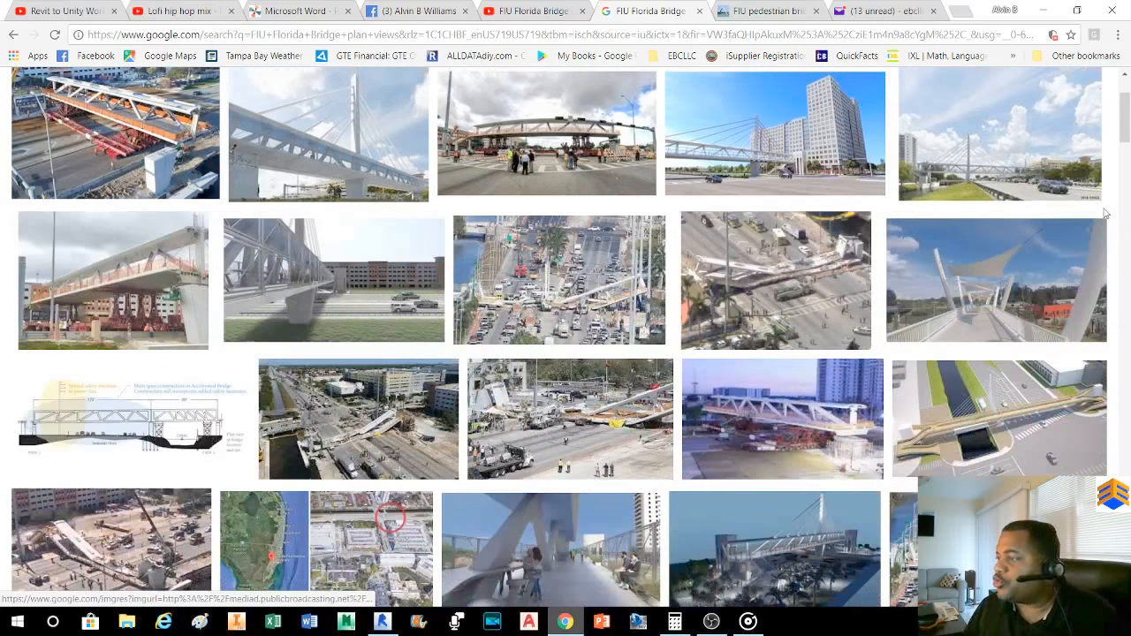
{"action": "left_click", "coordinate": [1043, 11]}
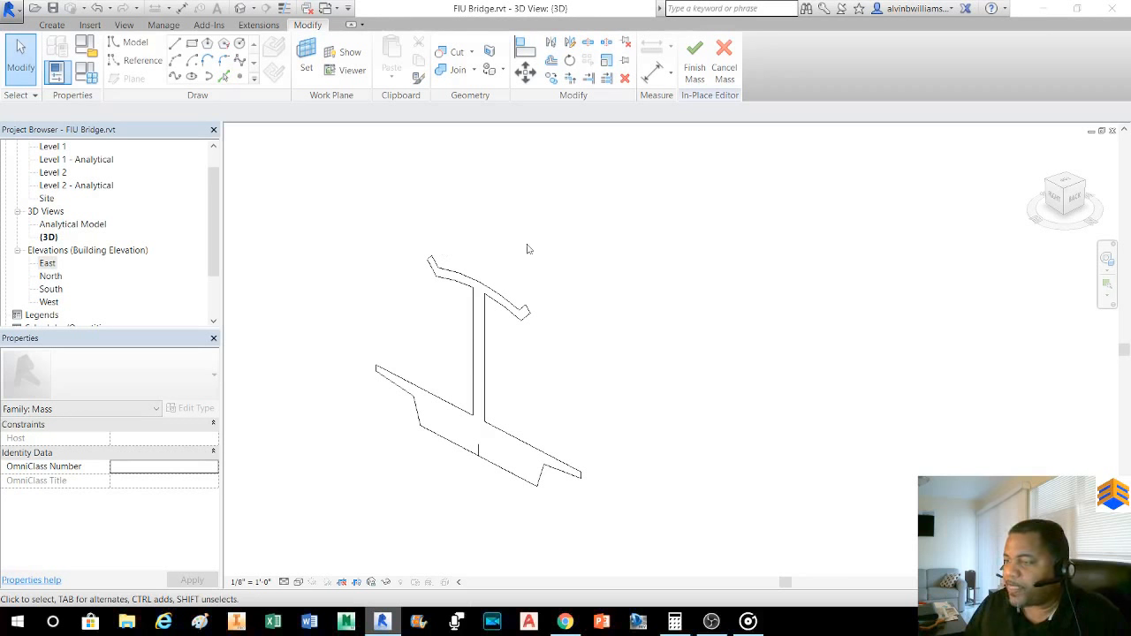
- Create a solid form from the whole connected chain of canopy, column and deck outline lines
{"action": "scroll", "coordinate": [547, 406], "scroll_direction": "down", "scroll_amount": 2}
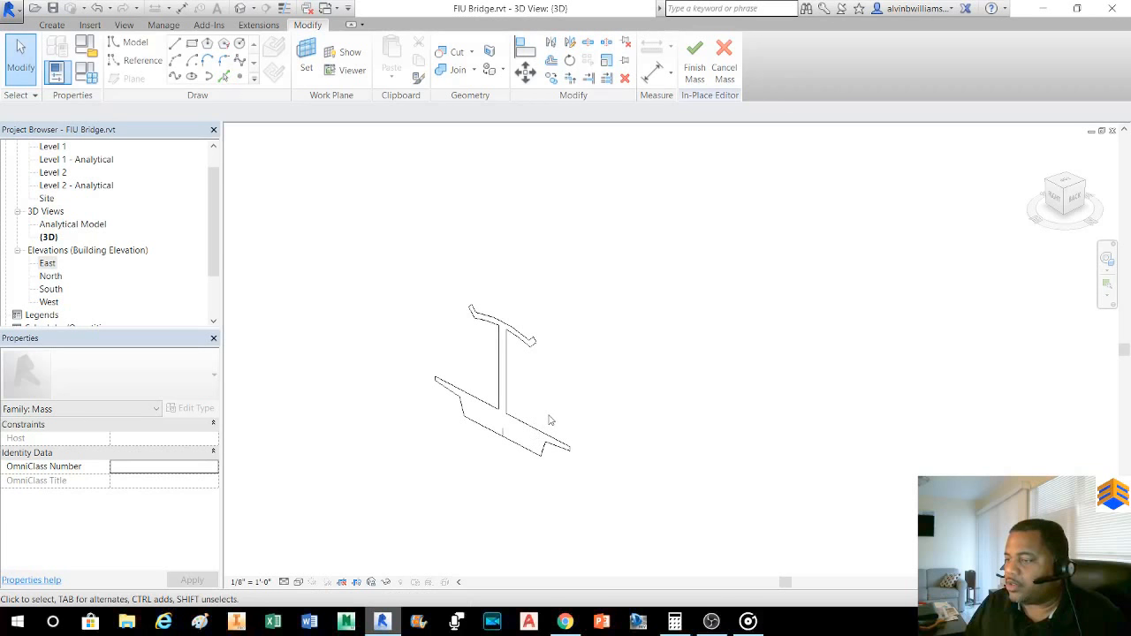
{"action": "key", "text": "Tab"}
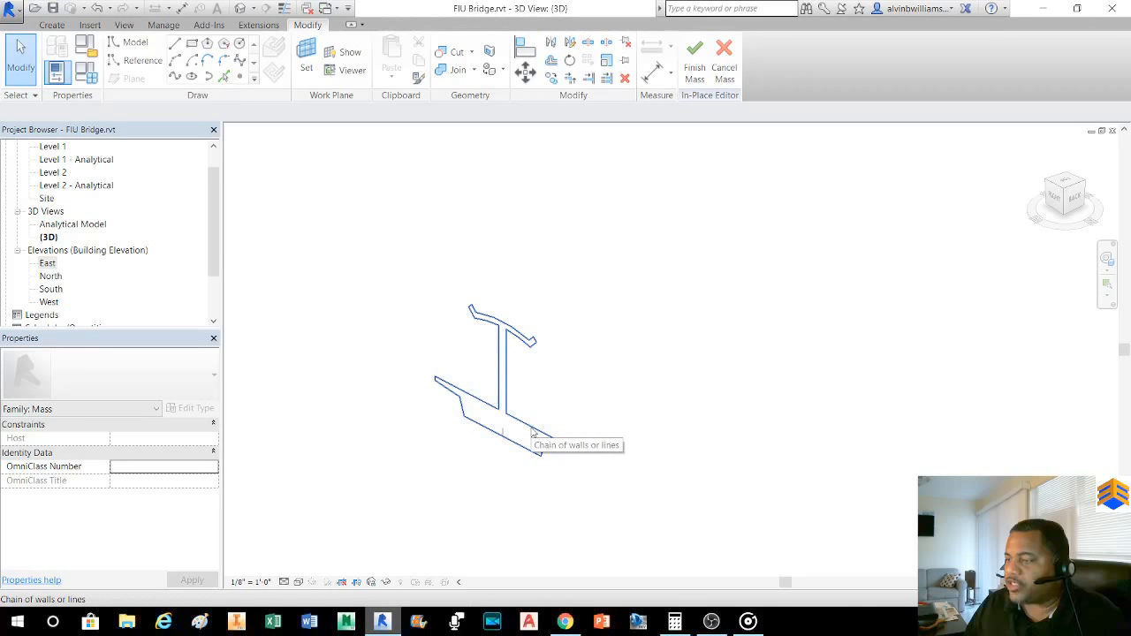
{"action": "left_click", "coordinate": [532, 432]}
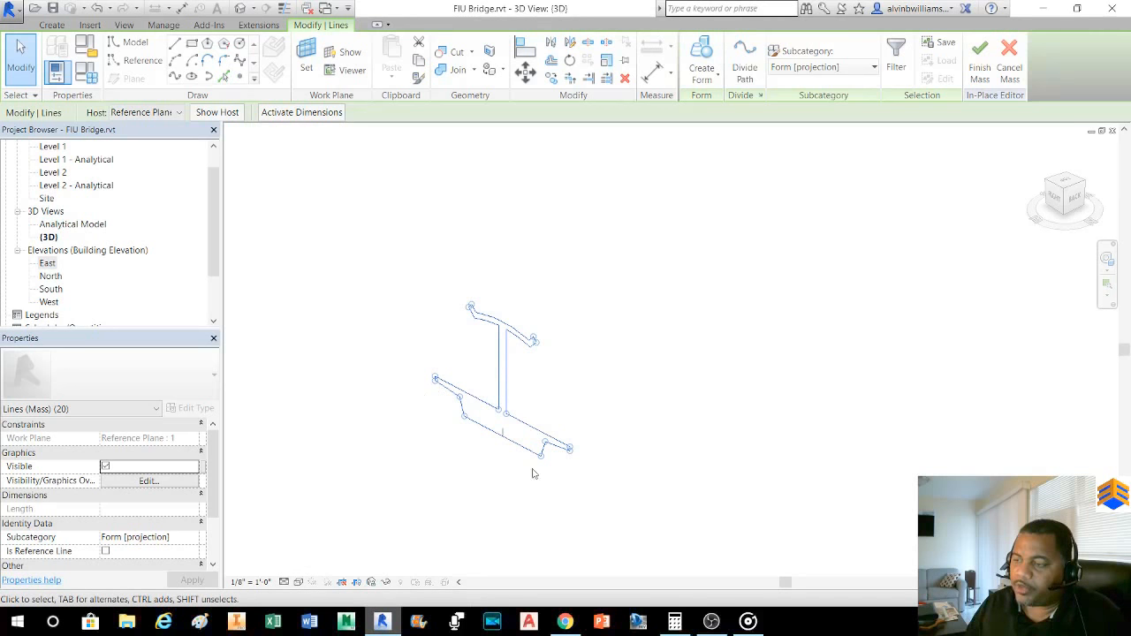
{"action": "scroll", "coordinate": [579, 377], "scroll_direction": "down", "scroll_amount": 1}
{"action": "scroll", "coordinate": [558, 386], "scroll_direction": "up", "scroll_amount": 2}
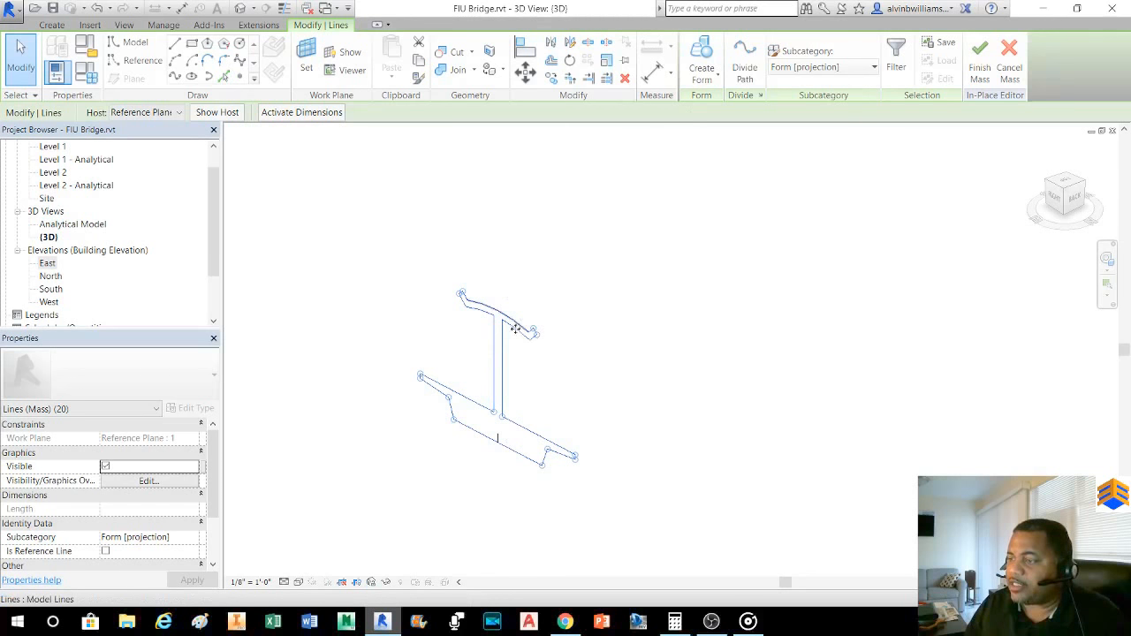
{"action": "left_click", "coordinate": [699, 48]}
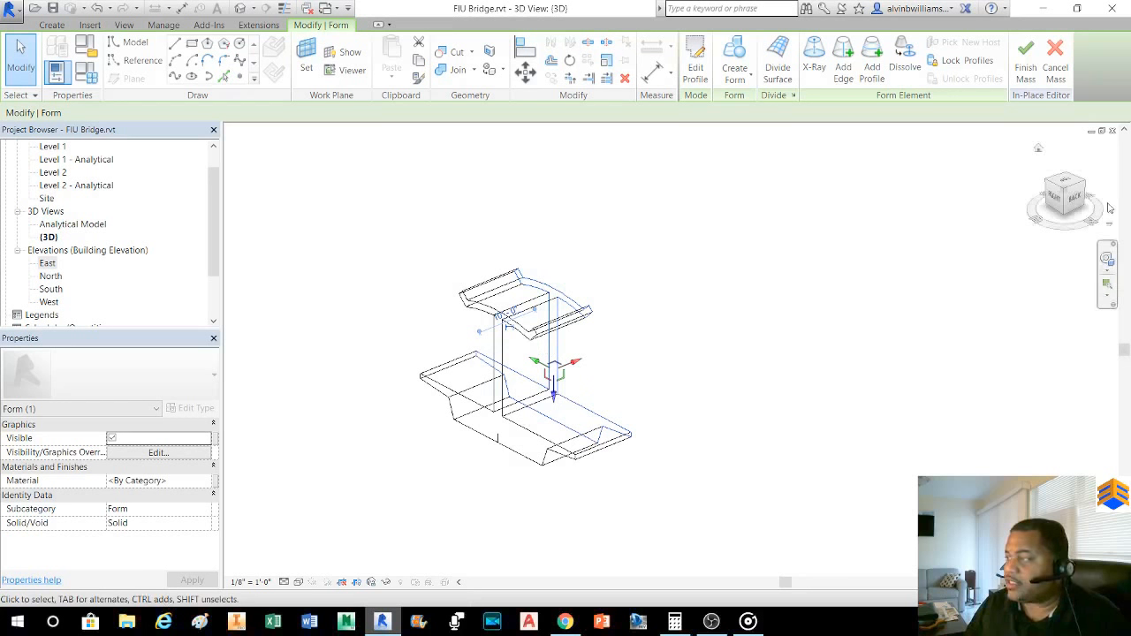
- Set the length of the new bridge form between its two end profiles to 175 feet and deselect the form
{"action": "left_click", "coordinate": [1080, 193]}
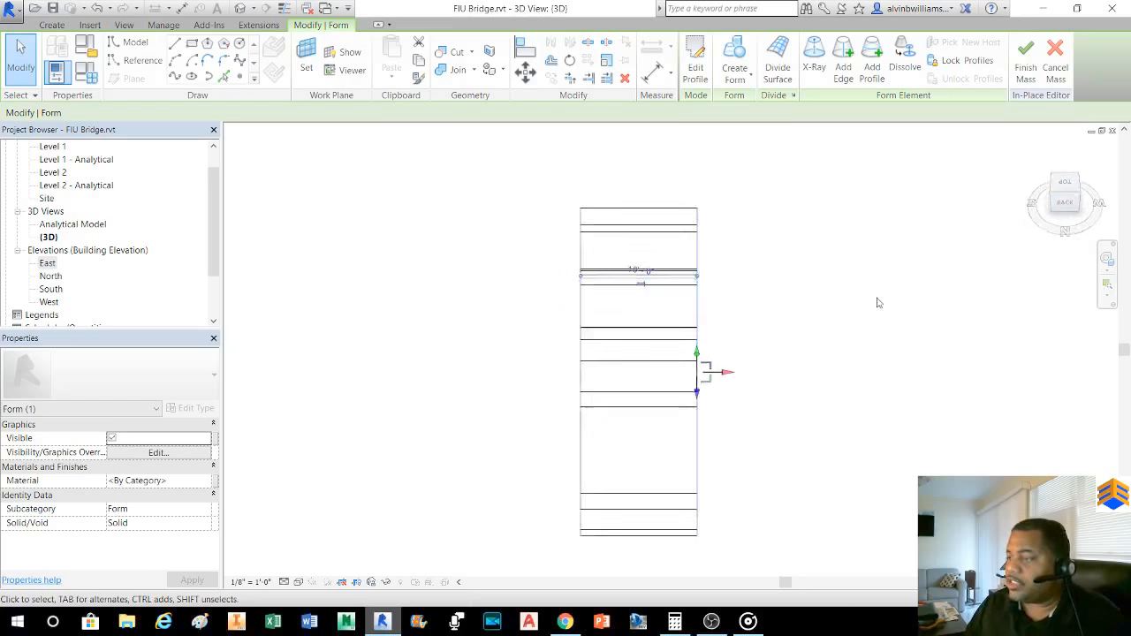
{"action": "middle_click_drag", "start_coordinate": [866, 316], "coordinate": [614, 293]}
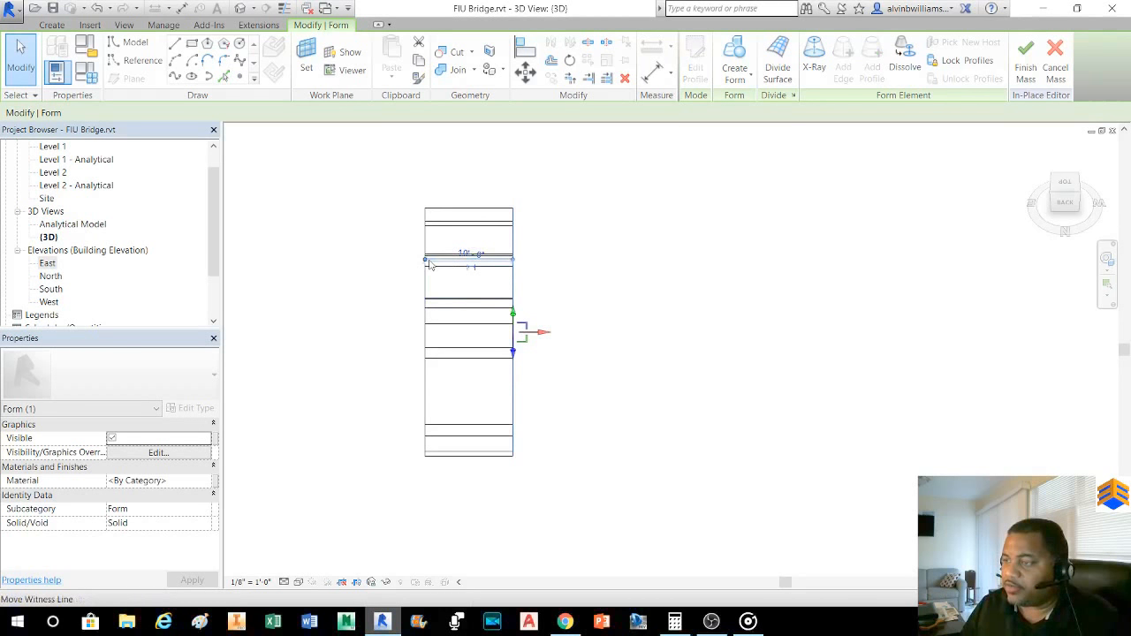
{"action": "scroll", "coordinate": [426, 265], "scroll_direction": "up", "scroll_amount": 2}
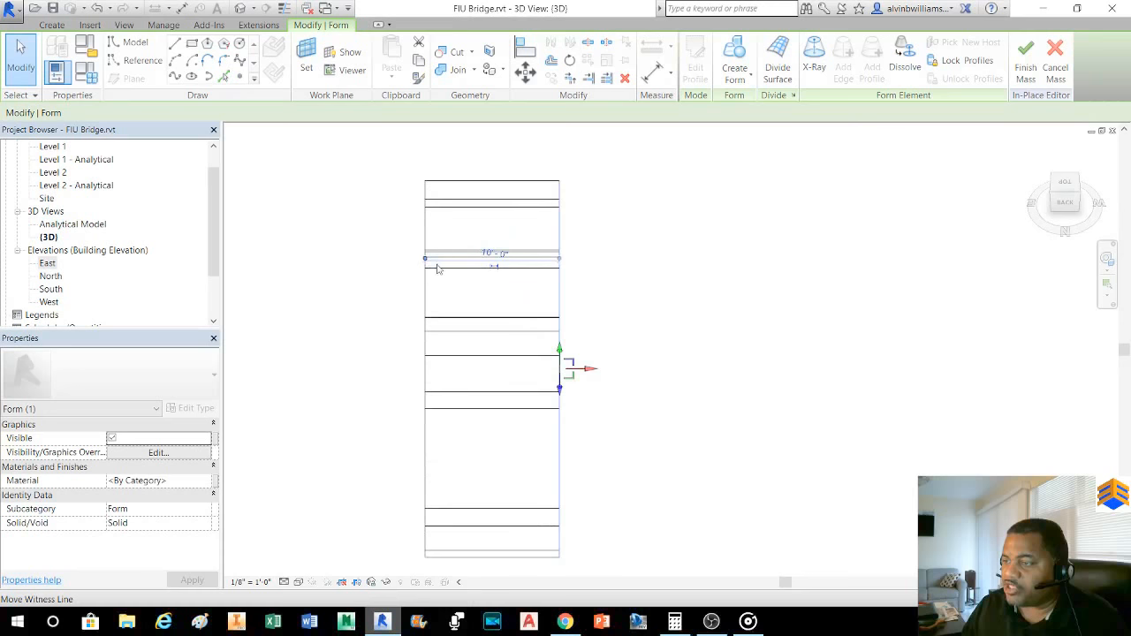
{"action": "scroll", "coordinate": [472, 281], "scroll_direction": "down", "scroll_amount": 1}
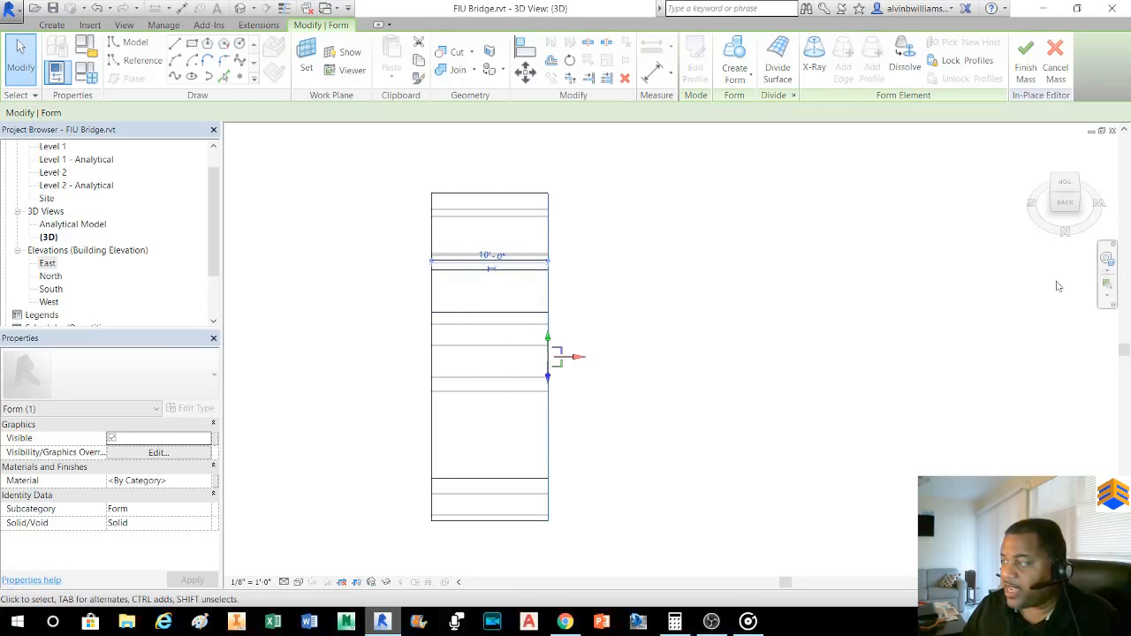
{"action": "left_click", "coordinate": [1107, 260]}
{"action": "mouse_move", "coordinate": [677, 300]}
{"action": "left_mouse_down"}
{"action": "mouse_move", "coordinate": [750, 259]}
{"action": "mouse_move", "coordinate": [853, 252]}
{"action": "mouse_move", "coordinate": [750, 288]}
{"action": "mouse_move", "coordinate": [731, 270]}
{"action": "mouse_move", "coordinate": [760, 242]}
{"action": "mouse_move", "coordinate": [846, 210]}
{"action": "mouse_move", "coordinate": [606, 247]}
{"action": "mouse_move", "coordinate": [554, 239]}
{"action": "mouse_move", "coordinate": [580, 259]}
{"action": "mouse_move", "coordinate": [722, 268]}
{"action": "mouse_move", "coordinate": [712, 284]}
{"action": "mouse_move", "coordinate": [654, 274]}
{"action": "mouse_move", "coordinate": [659, 293]}
{"action": "left_mouse_up"}
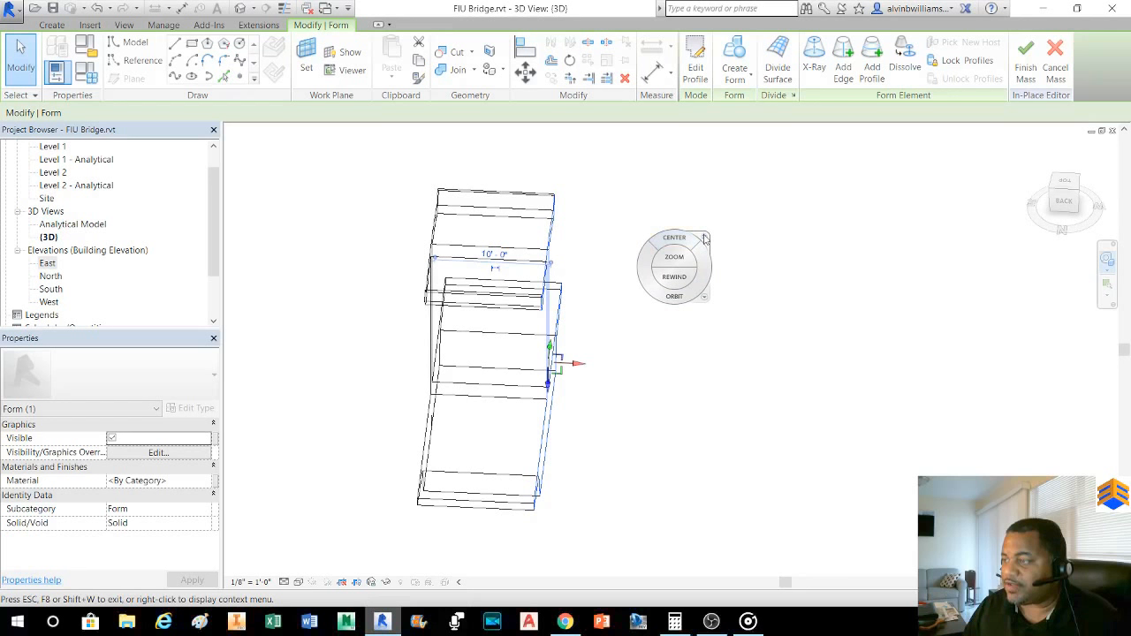
{"action": "left_click", "coordinate": [704, 239]}
{"action": "left_click", "coordinate": [486, 253]}
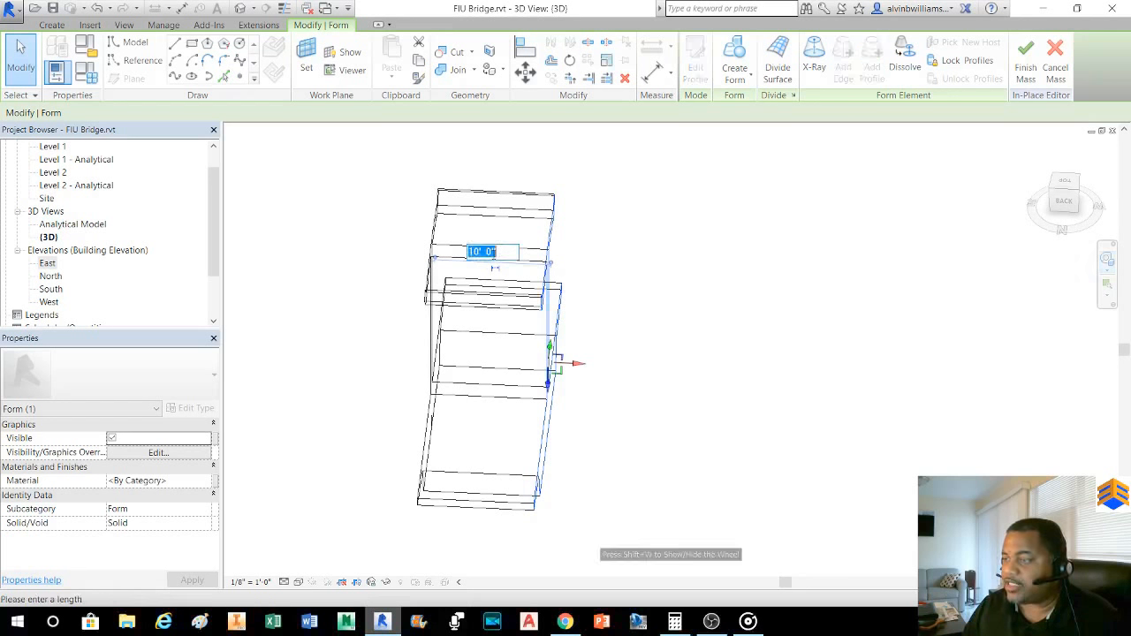
{"action": "type", "text": "1'"}
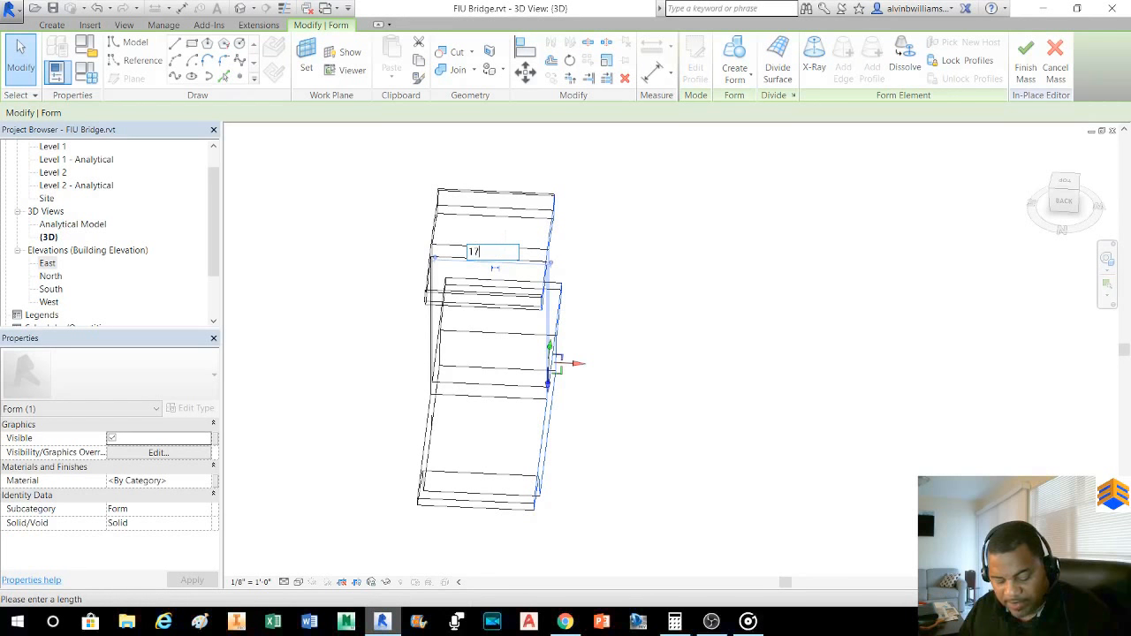
{"action": "type", "text": "5"}
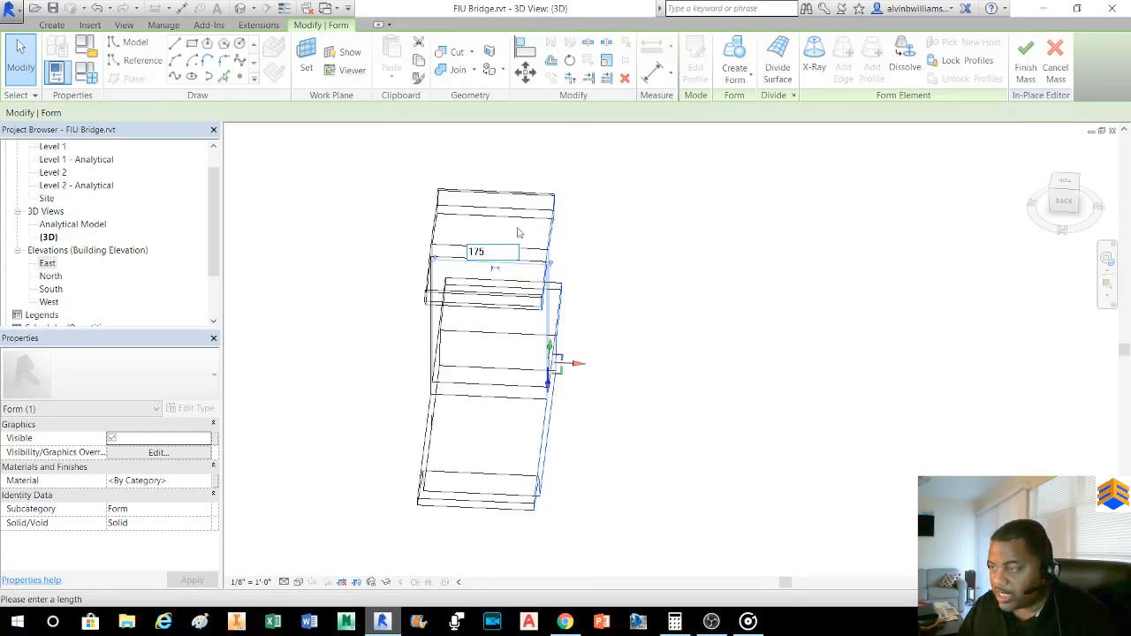
{"action": "key", "text": "Return"}
{"action": "scroll", "coordinate": [622, 280], "scroll_direction": "down", "scroll_amount": 2}
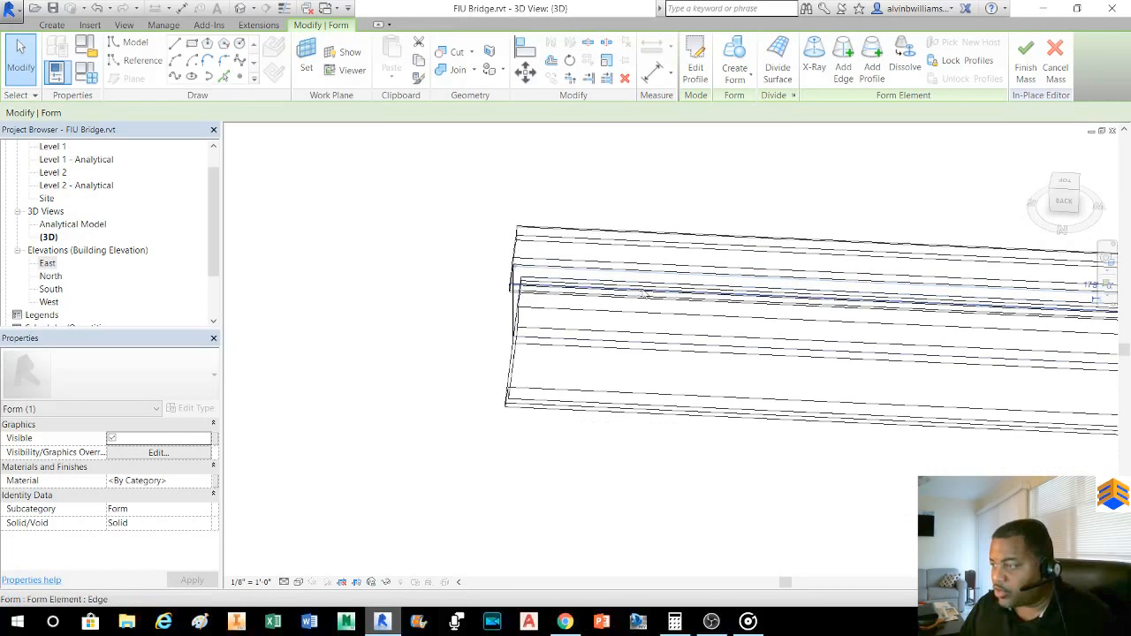
{"action": "scroll", "coordinate": [711, 323], "scroll_direction": "down", "scroll_amount": 1}
{"action": "middle_click_drag", "start_coordinate": [775, 337], "coordinate": [459, 332]}
{"action": "scroll", "coordinate": [464, 326], "scroll_direction": "down", "scroll_amount": 1}
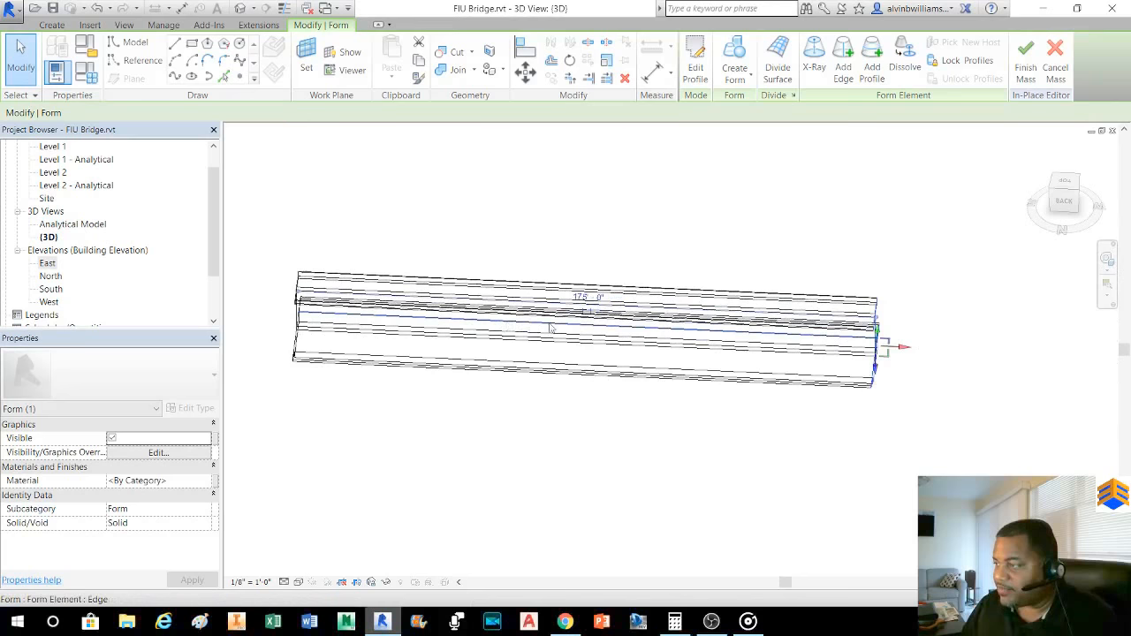
{"action": "key", "text": "Escape"}
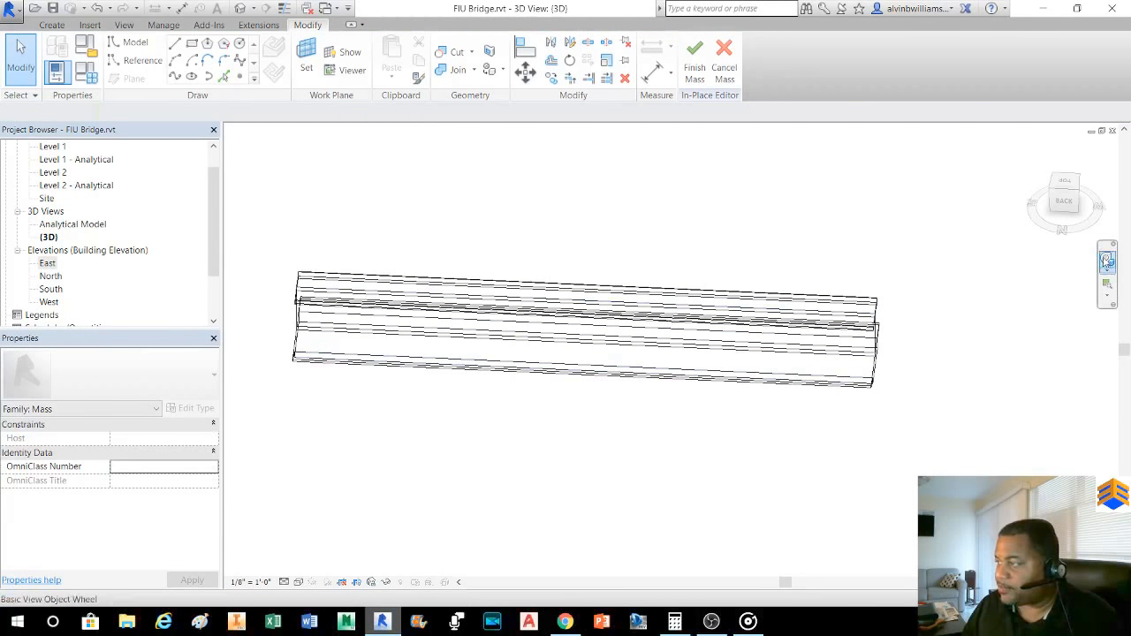
- Try the Hidden Line visual style on the 3D view of the full-length bridge and settle on Consistent Colors
{"action": "left_click", "coordinate": [1106, 259]}
{"action": "left_click_drag", "start_coordinate": [250, 384], "coordinate": [447, 370]}
{"action": "middle_click_drag", "start_coordinate": [447, 370], "coordinate": [574, 451]}
{"action": "scroll", "coordinate": [454, 426], "scroll_direction": "up", "scroll_amount": 4}
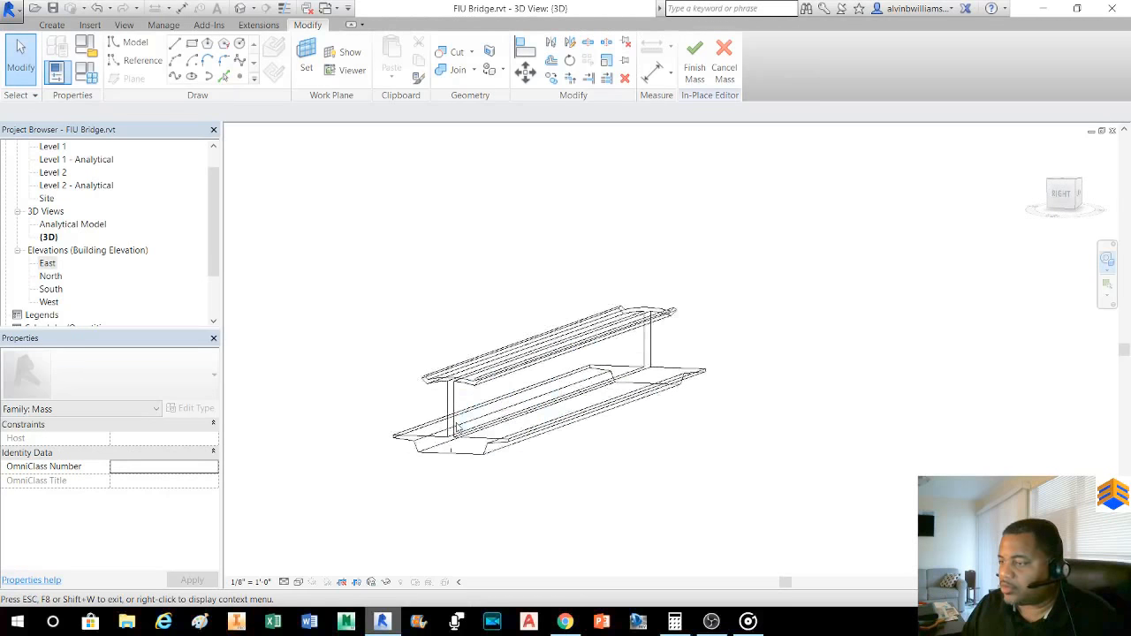
{"action": "left_click", "coordinate": [385, 414]}
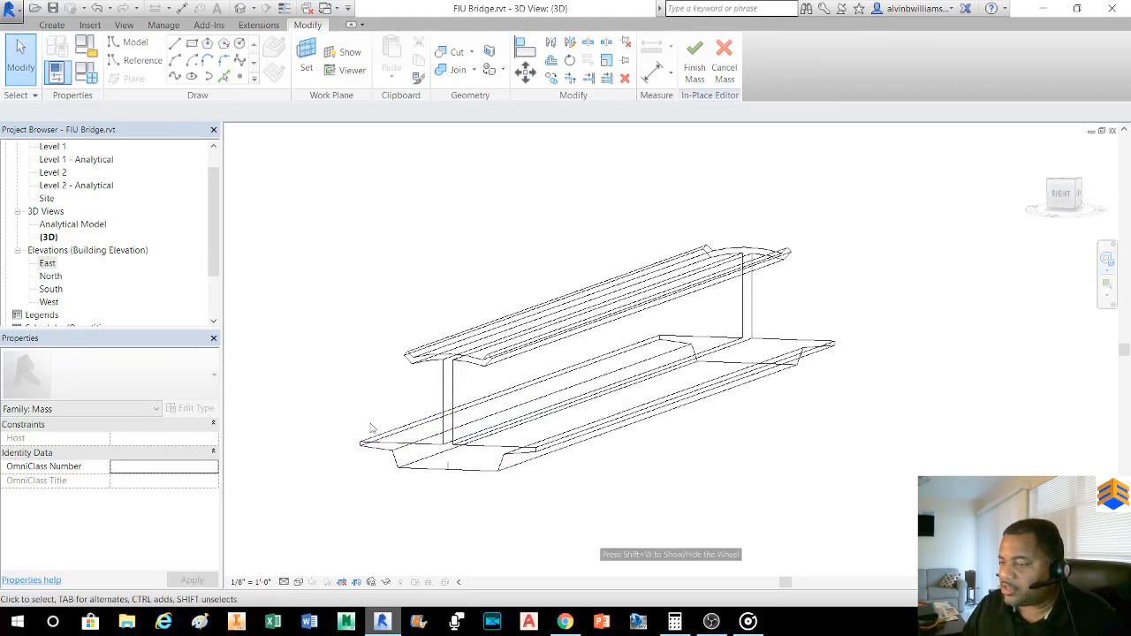
{"action": "left_click", "coordinate": [298, 583]}
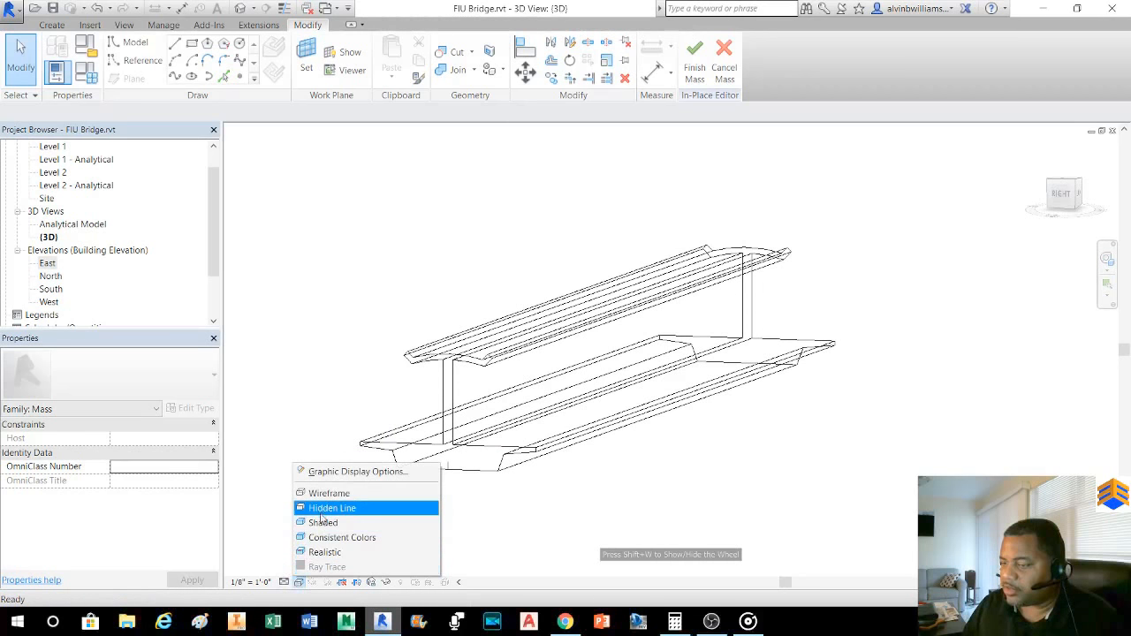
{"action": "left_click", "coordinate": [323, 511]}
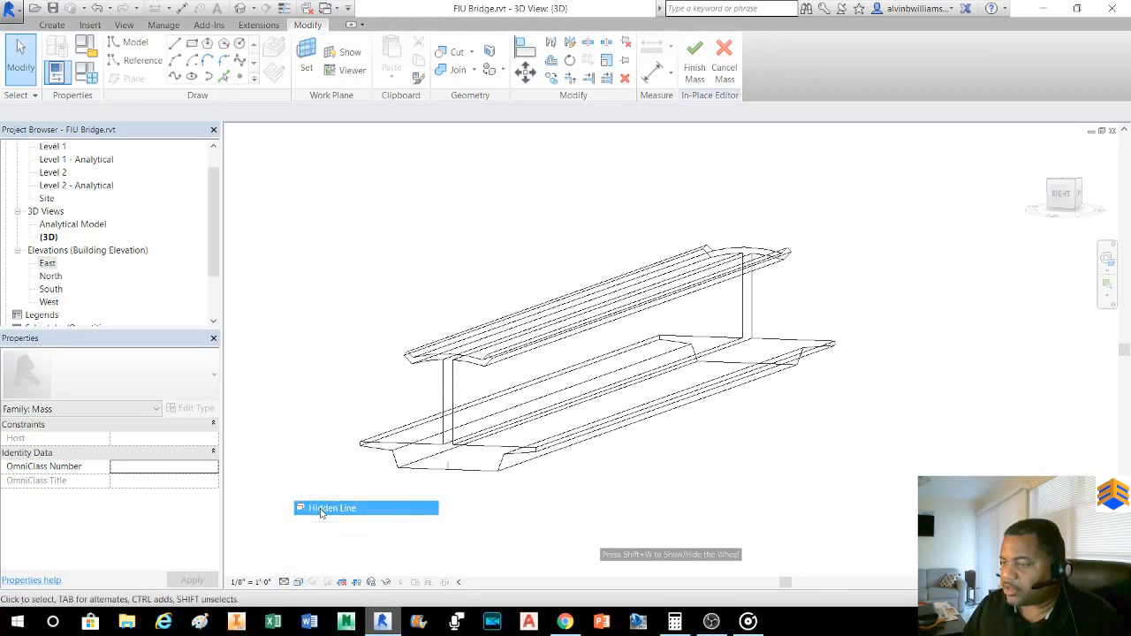
{"action": "left_click", "coordinate": [298, 582]}
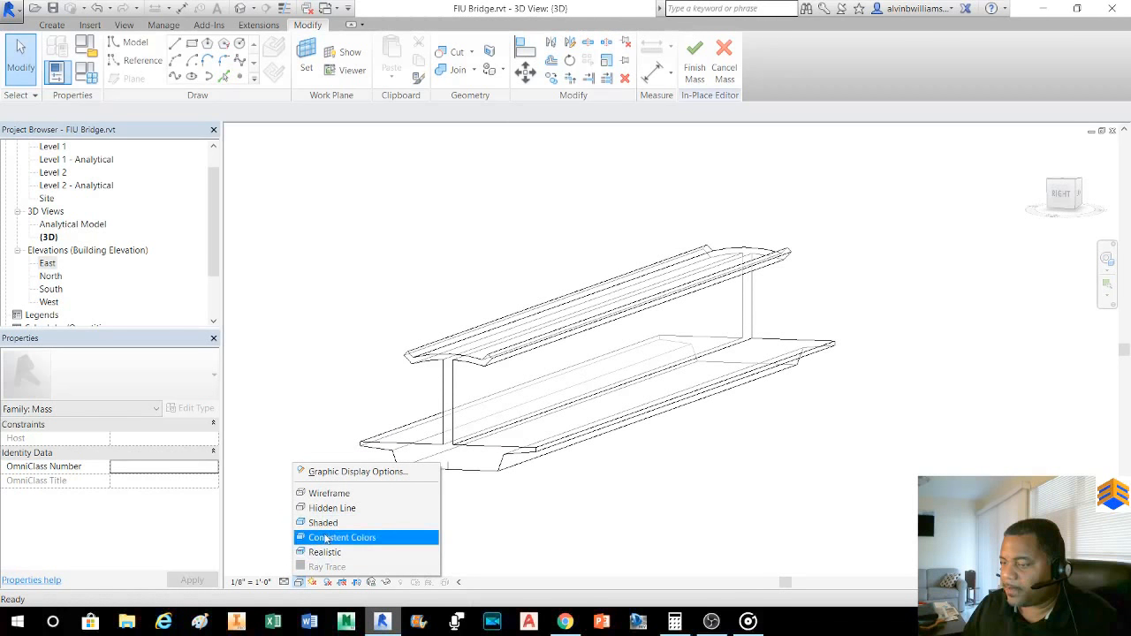
{"action": "left_click", "coordinate": [325, 539]}
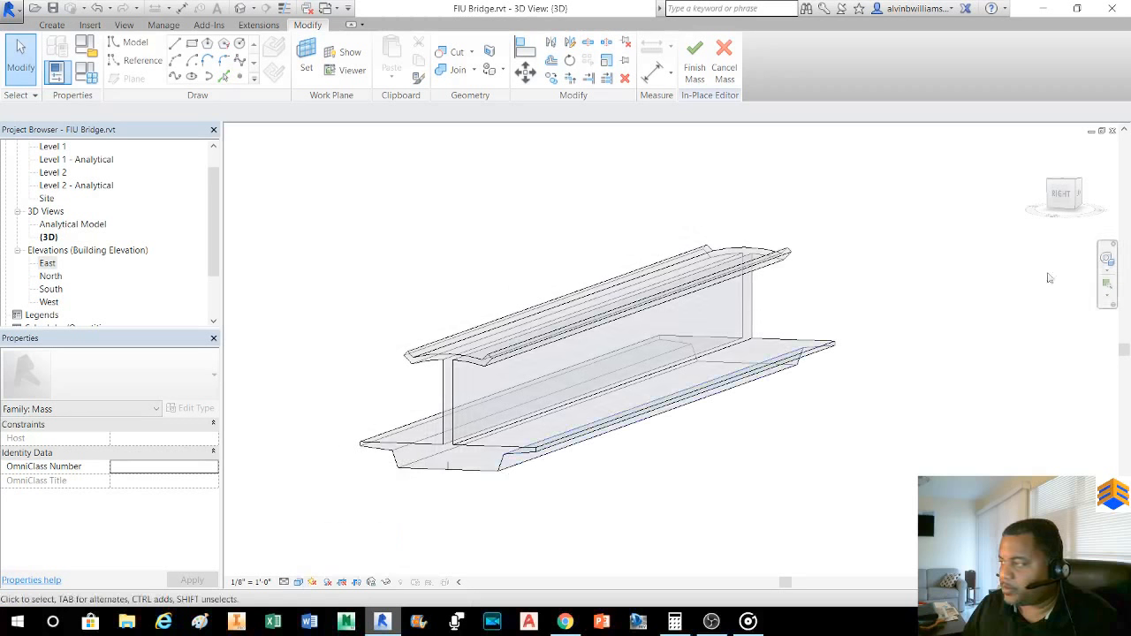
- Examine the extruded bridge form in 3D and compare it with the main-span lifting photo in Chrome, returning to Revit to inspect the form further
{"action": "left_click", "coordinate": [1106, 258]}
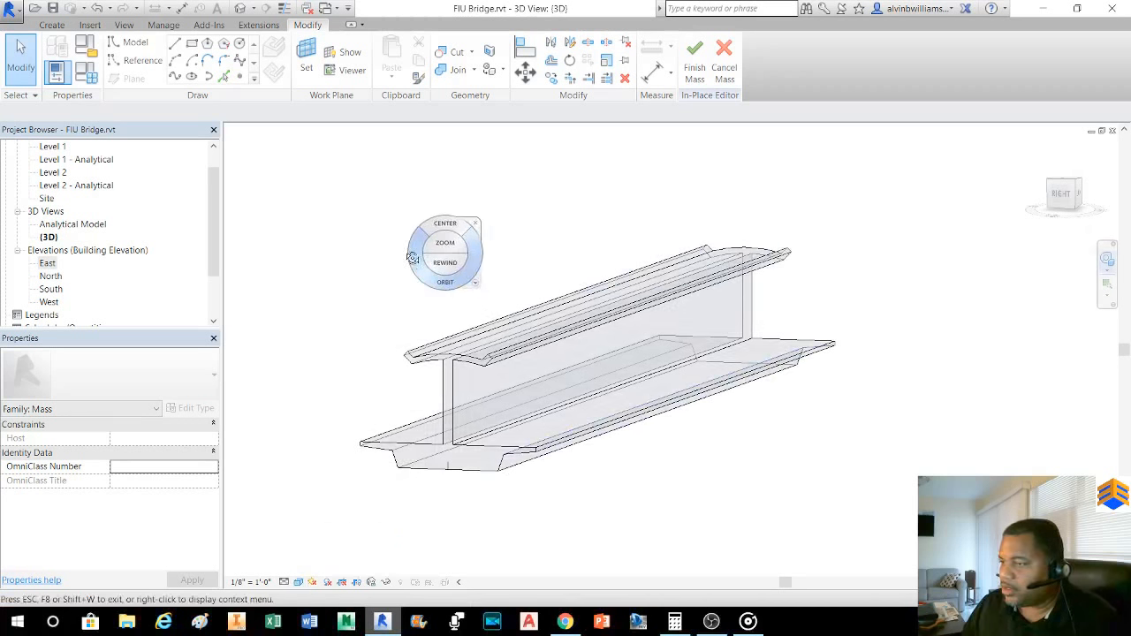
{"action": "left_click_drag", "start_coordinate": [412, 257], "coordinate": [485, 260]}
{"action": "middle_click_drag", "start_coordinate": [485, 260], "coordinate": [740, 323]}
{"action": "scroll", "coordinate": [716, 313], "scroll_direction": "down", "scroll_amount": 2}
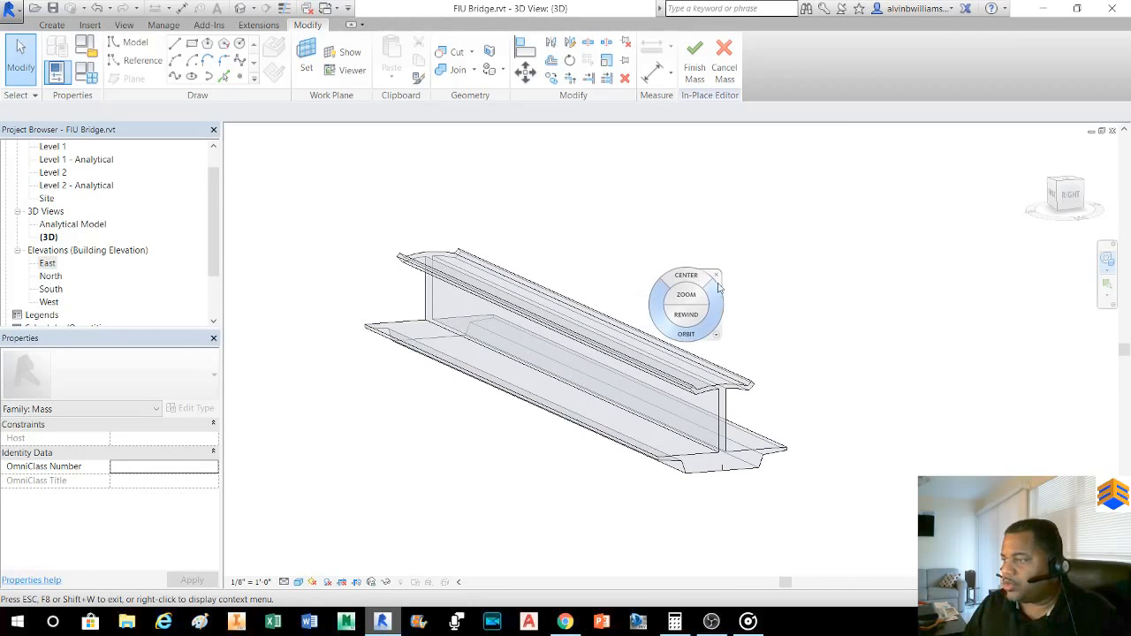
{"action": "left_click", "coordinate": [716, 276]}
{"action": "middle_click_drag", "start_coordinate": [722, 301], "coordinate": [923, 323]}
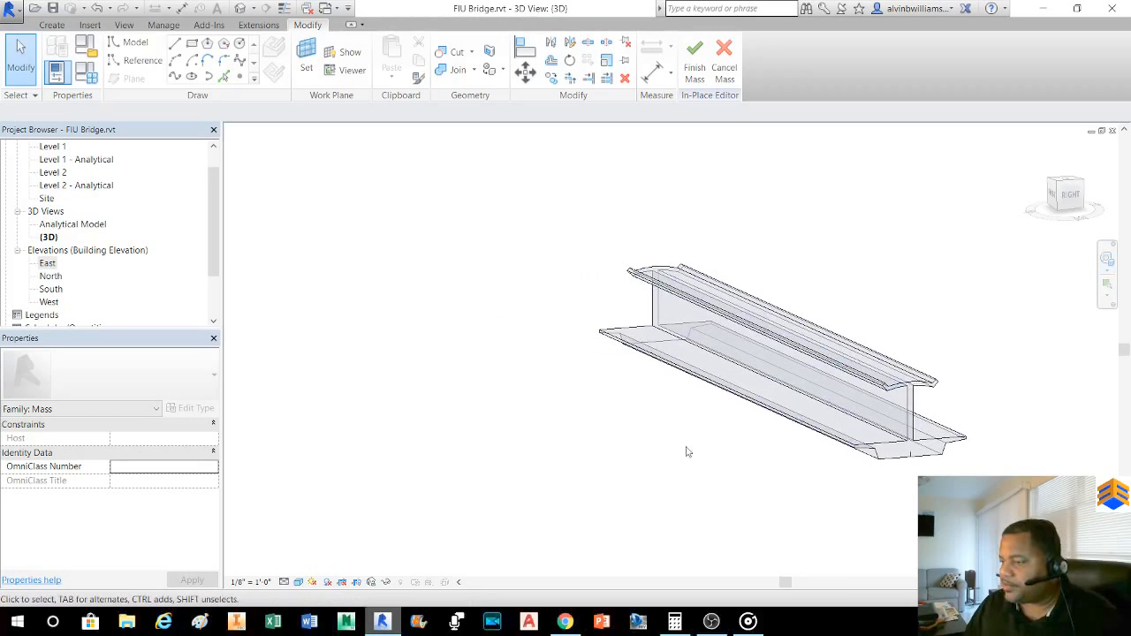
{"action": "left_click", "coordinate": [565, 621]}
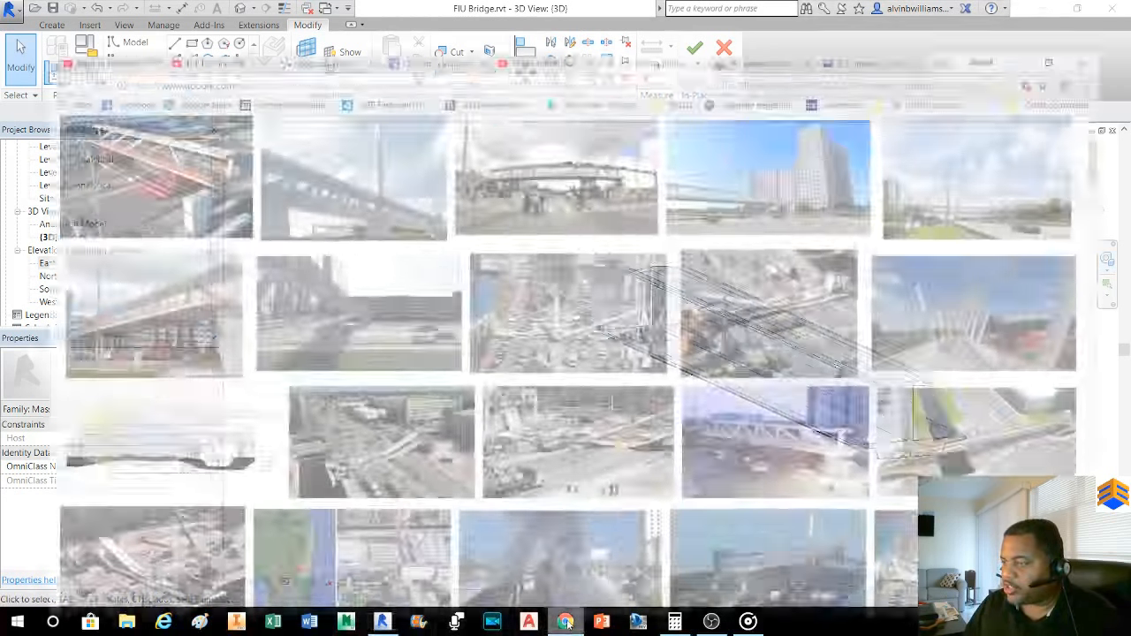
{"action": "left_click", "coordinate": [161, 147]}
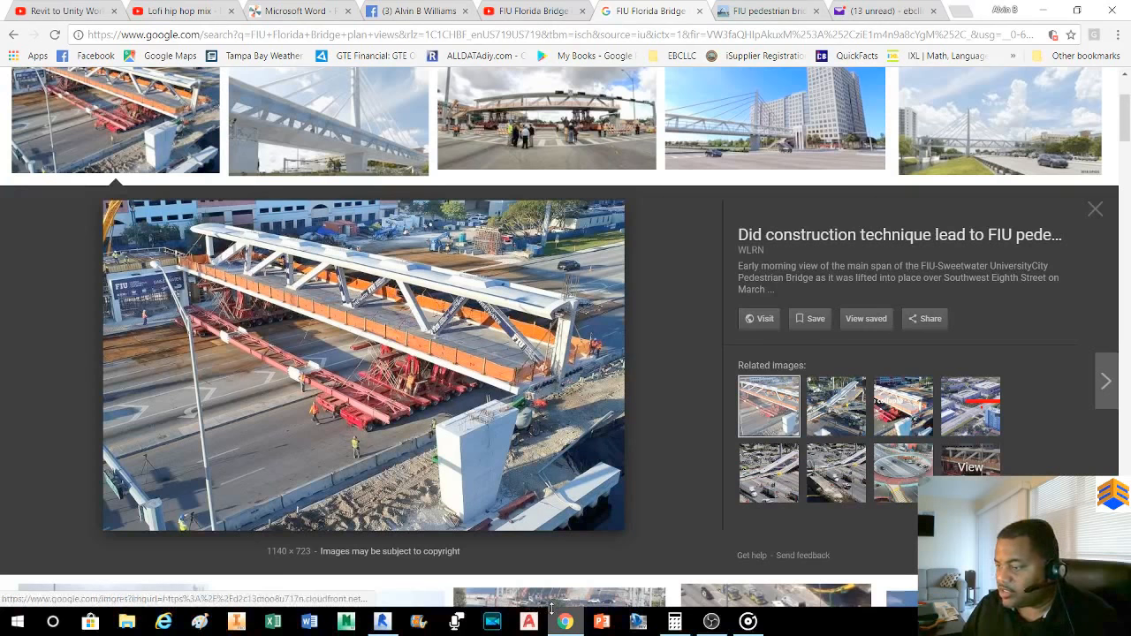
{"action": "left_click", "coordinate": [381, 622]}
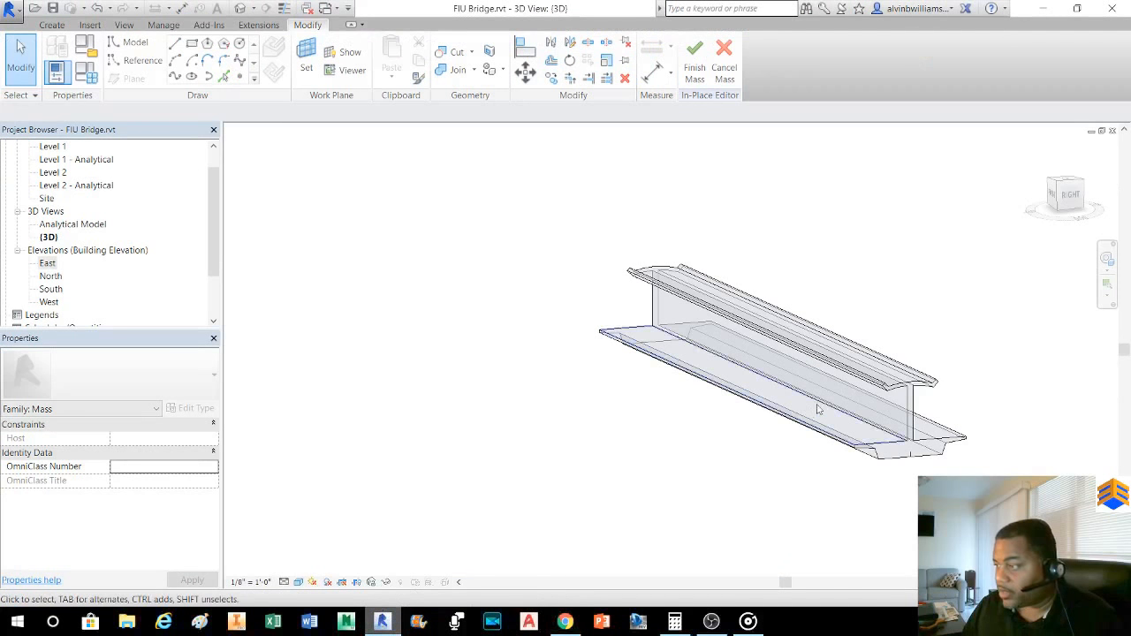
{"action": "middle_click_drag", "start_coordinate": [813, 409], "coordinate": [719, 397], "text": "shift"}
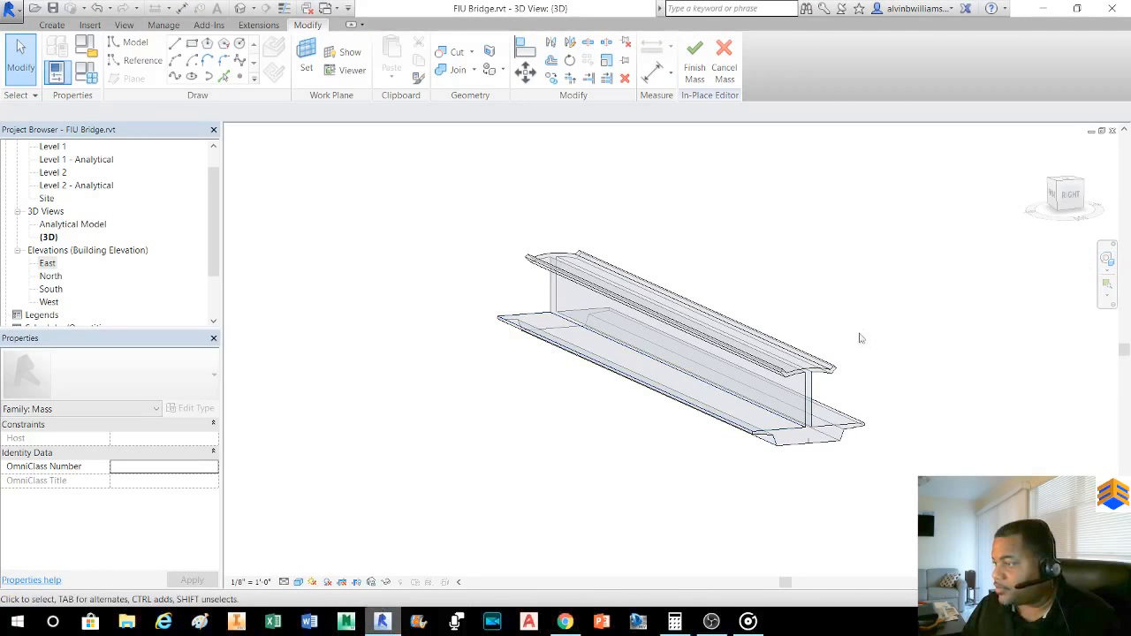
{"action": "left_click", "coordinate": [1108, 262]}
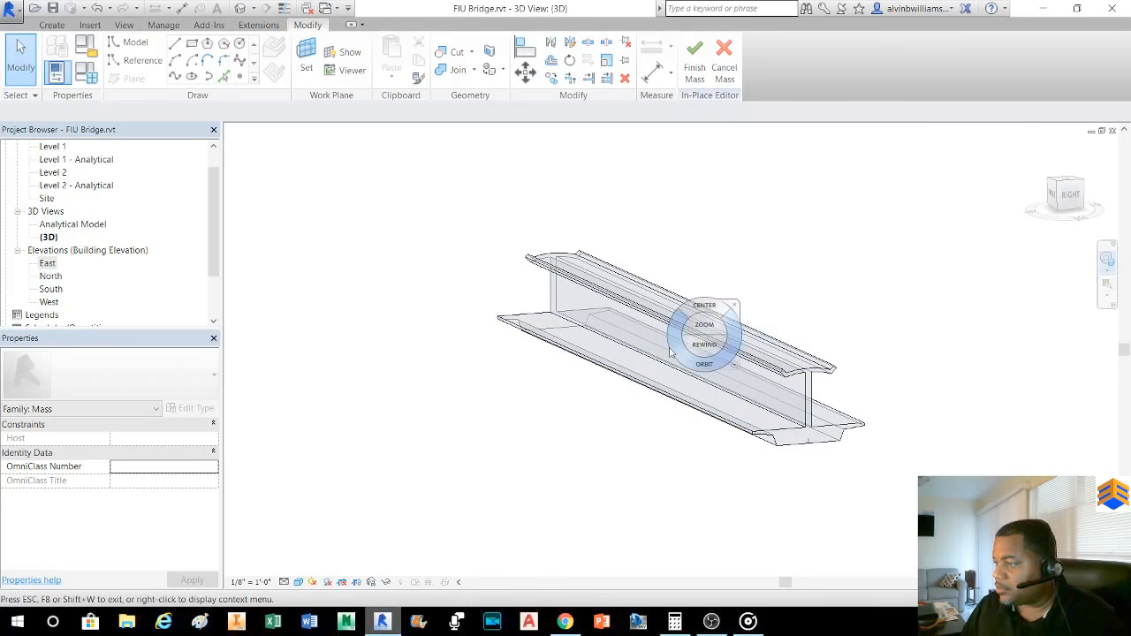
{"action": "left_click_drag", "start_coordinate": [674, 354], "coordinate": [698, 342]}
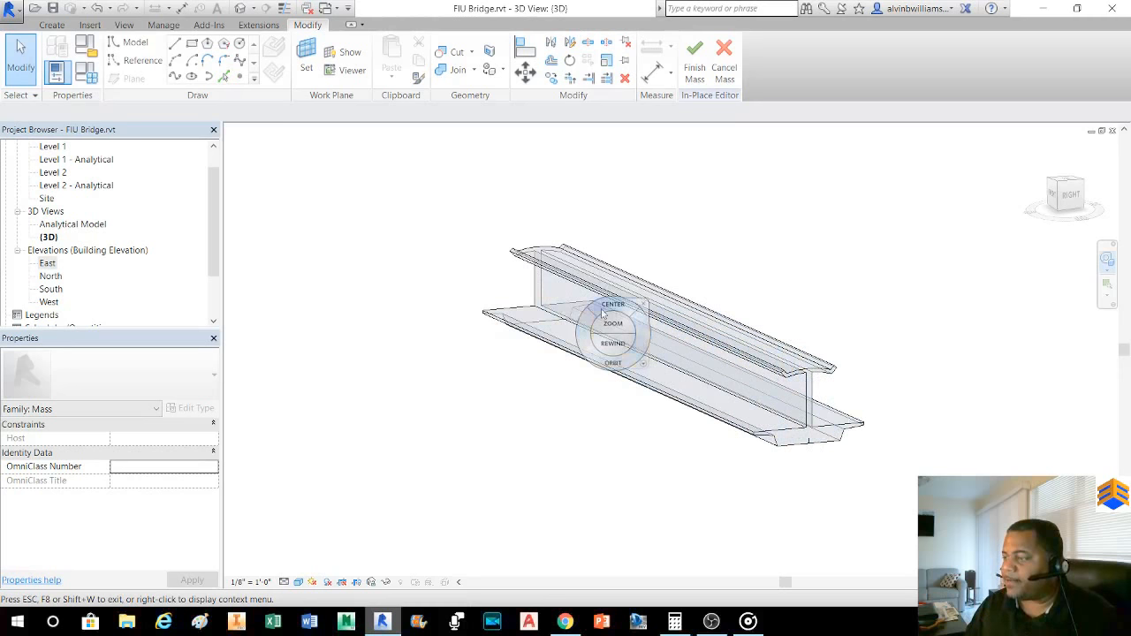
{"action": "left_click_drag", "start_coordinate": [724, 342], "coordinate": [732, 321]}
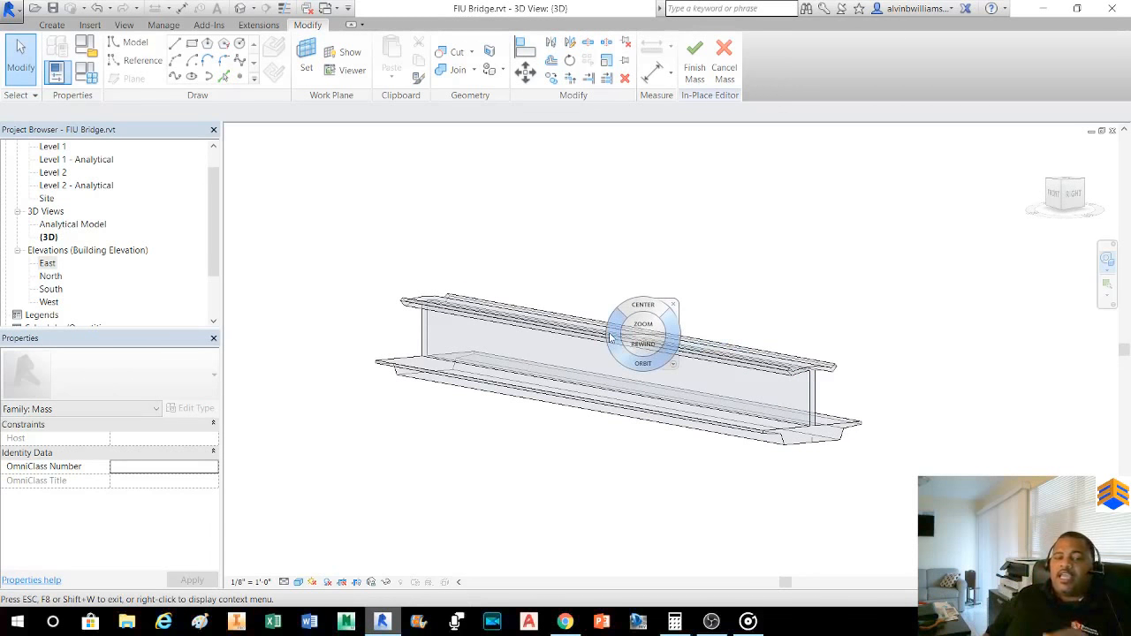